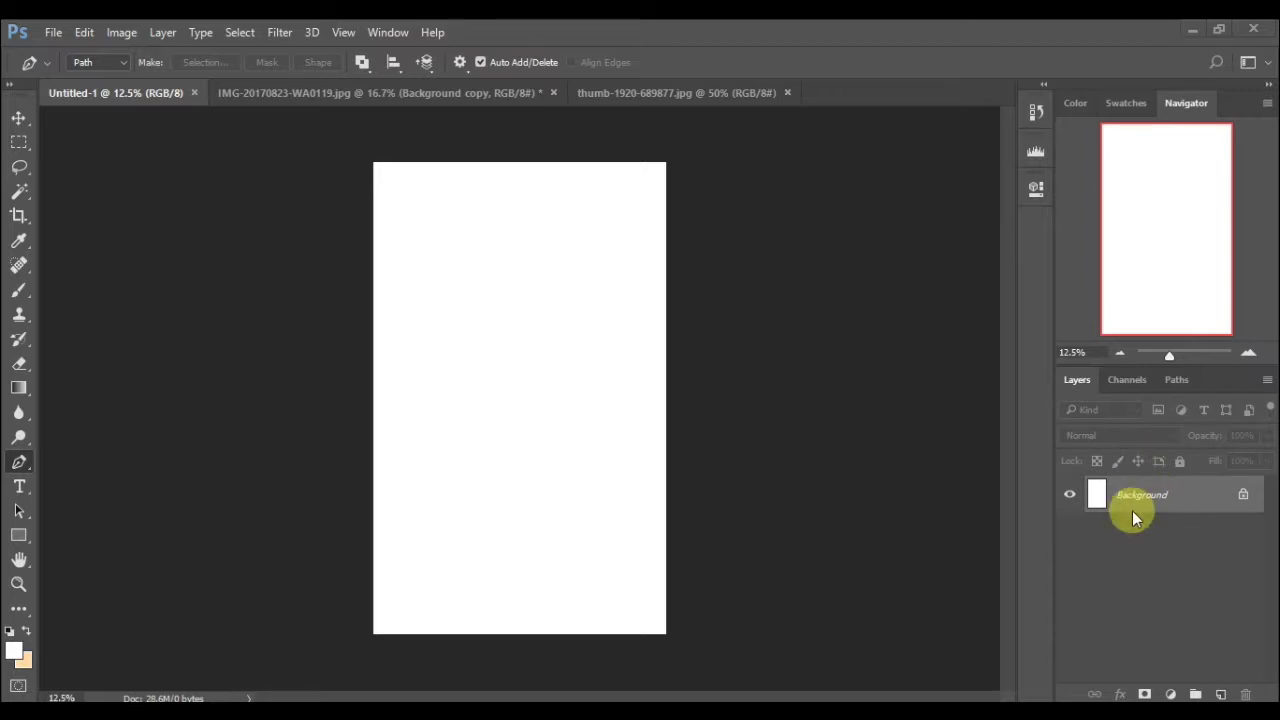
# - Drag the cut-out woman from IMG-20170823 onto the Untitled-1 canvas, then go back to the photo
pyautogui.click(477, 93)
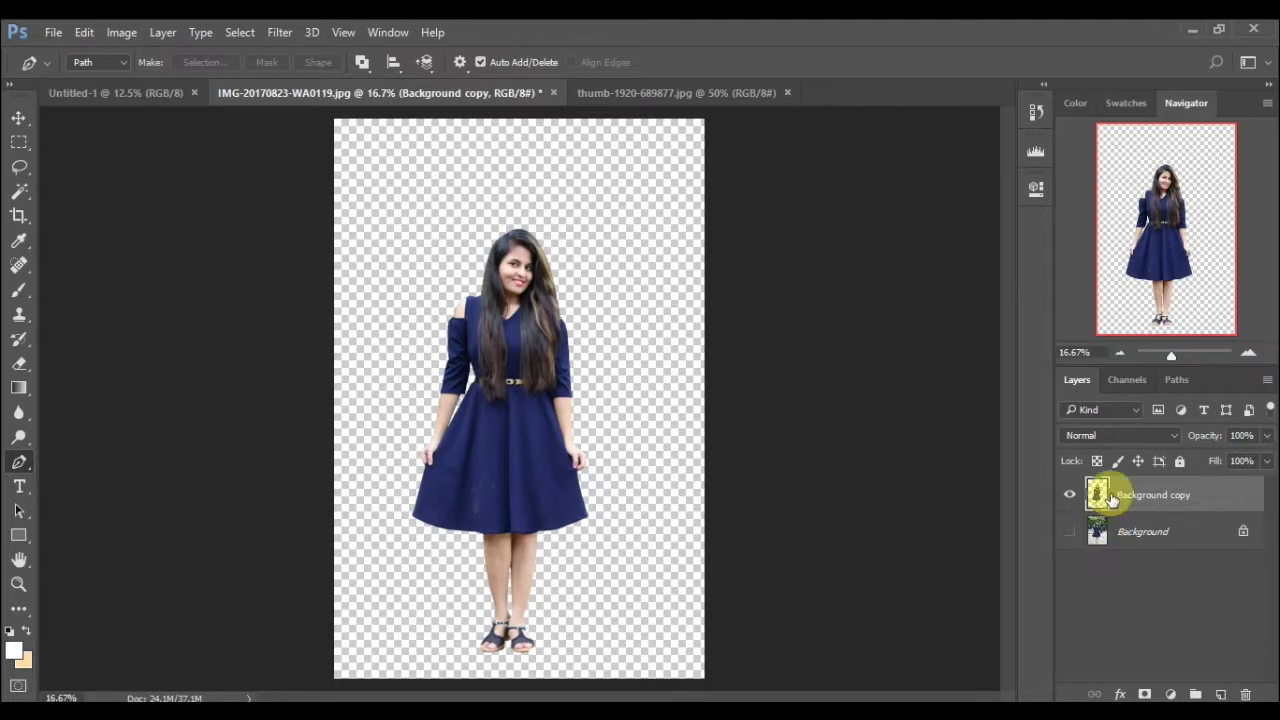
pyautogui.click(19, 117)
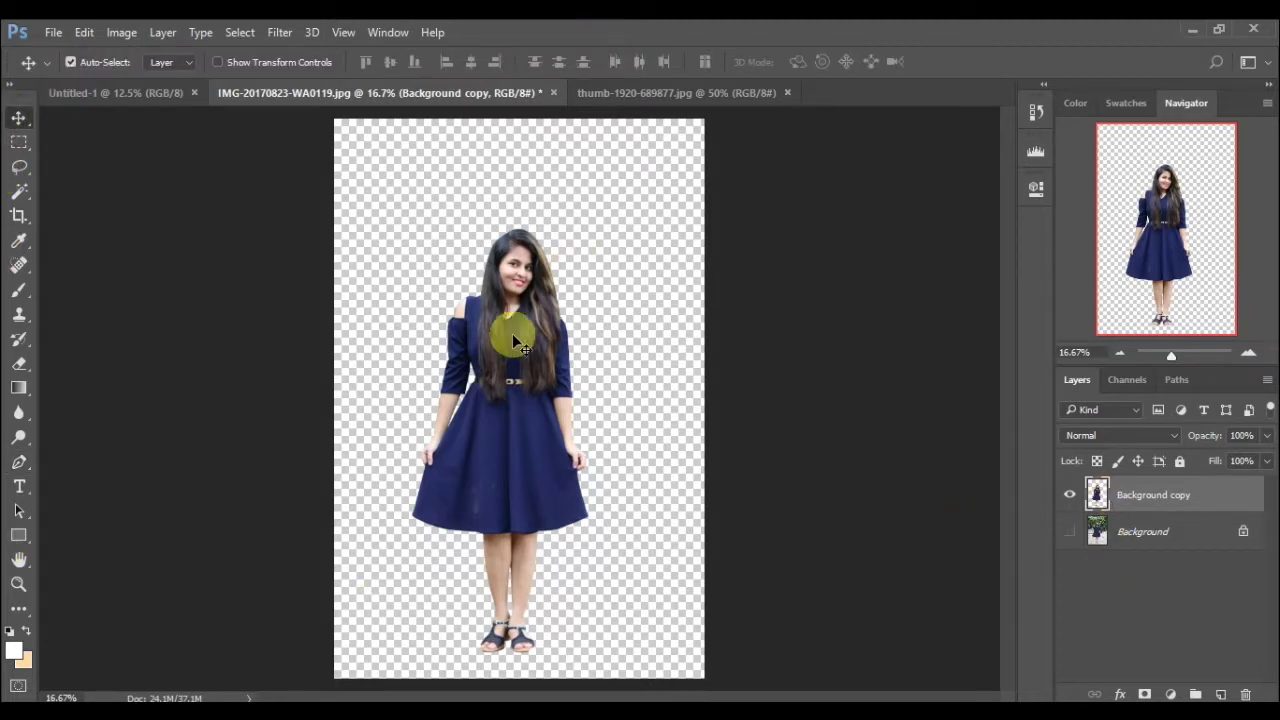
pyautogui.moveTo(506, 334); pyautogui.dragTo(180, 106)
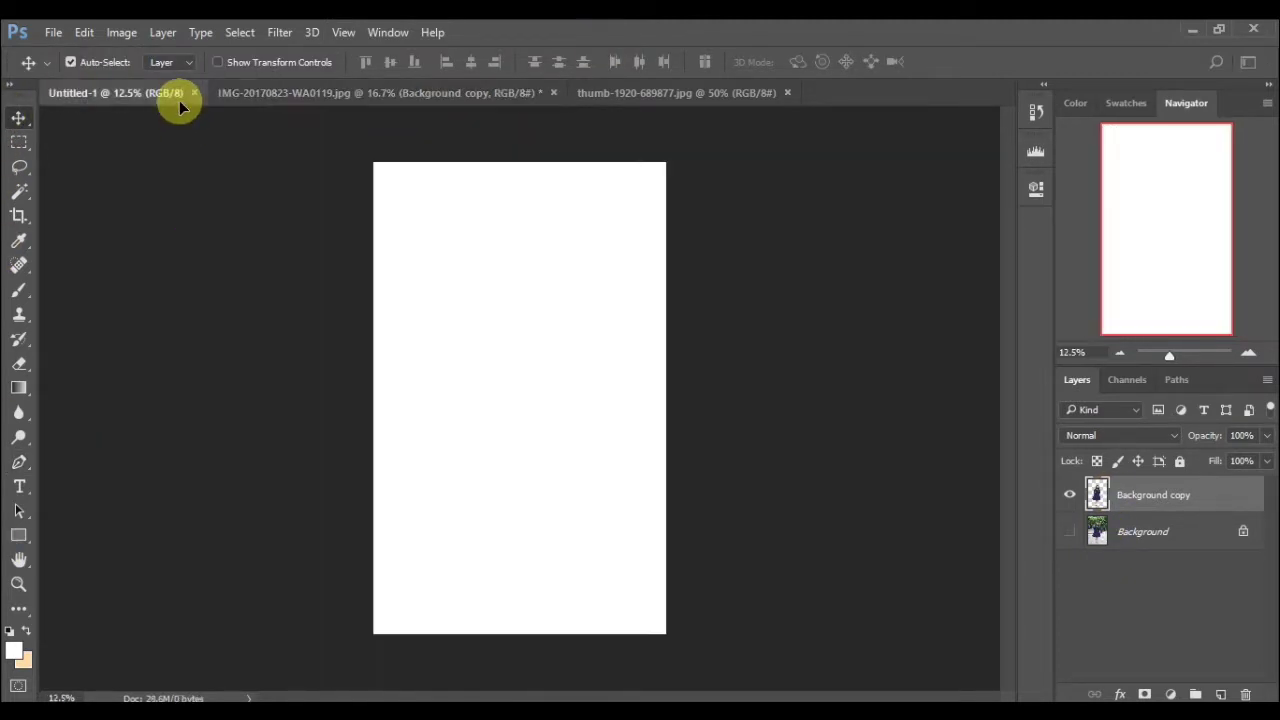
pyautogui.moveTo(180, 106)
pyautogui.mouseDown()
pyautogui.moveTo(513, 291)
pyautogui.moveTo(519, 363)
pyautogui.mouseUp()
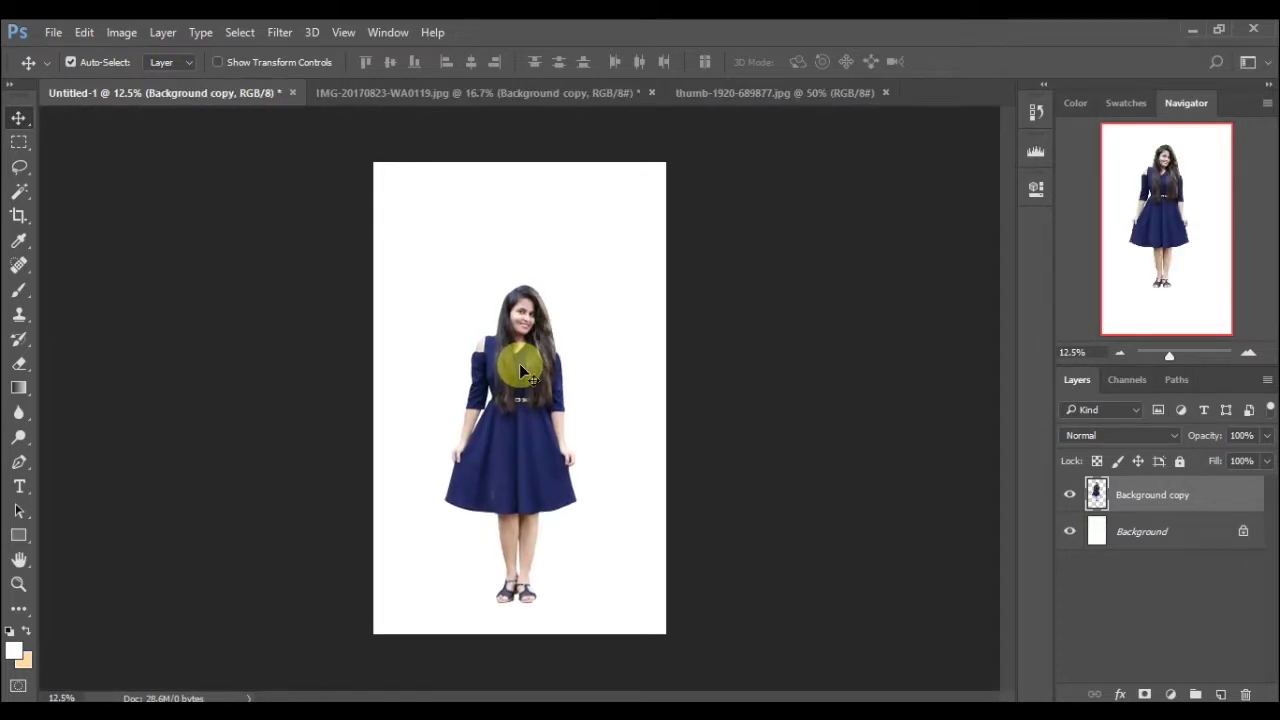
pyautogui.click(468, 88)
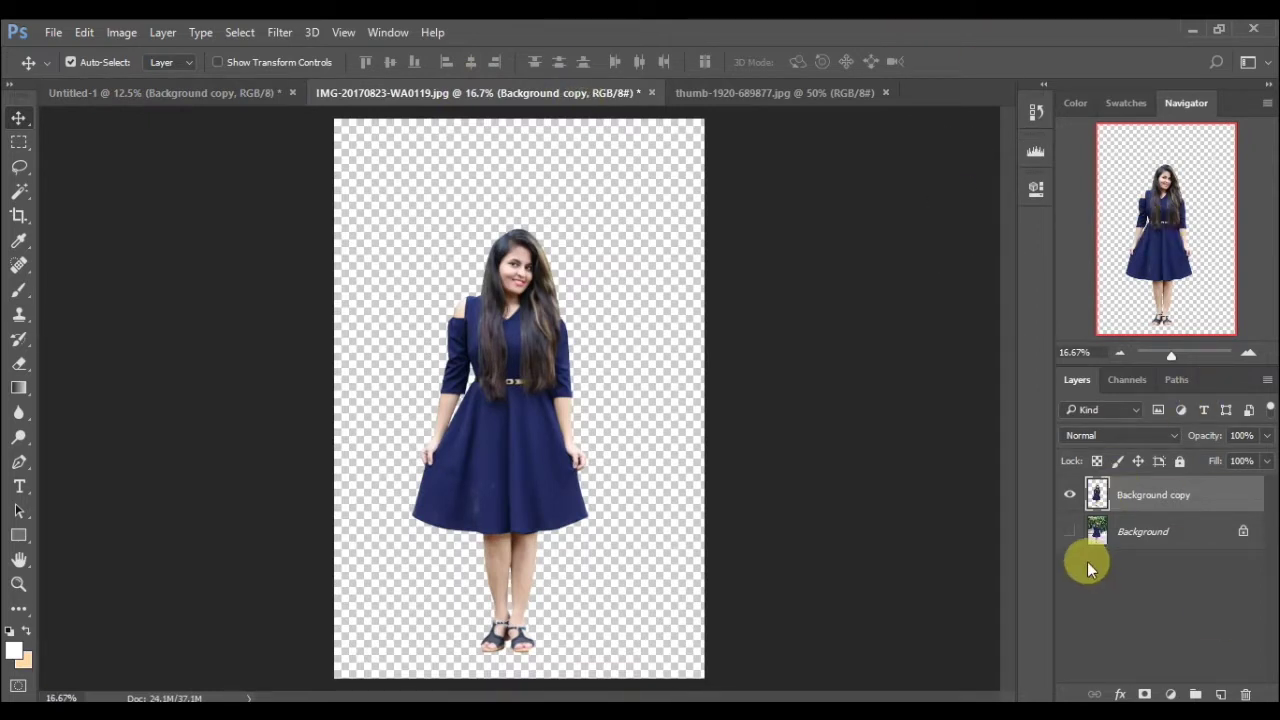
# - Show and unlock the original Background photo and drag it into Untitled-1 as Layer 1
pyautogui.click(1069, 531)
pyautogui.click(1128, 533)
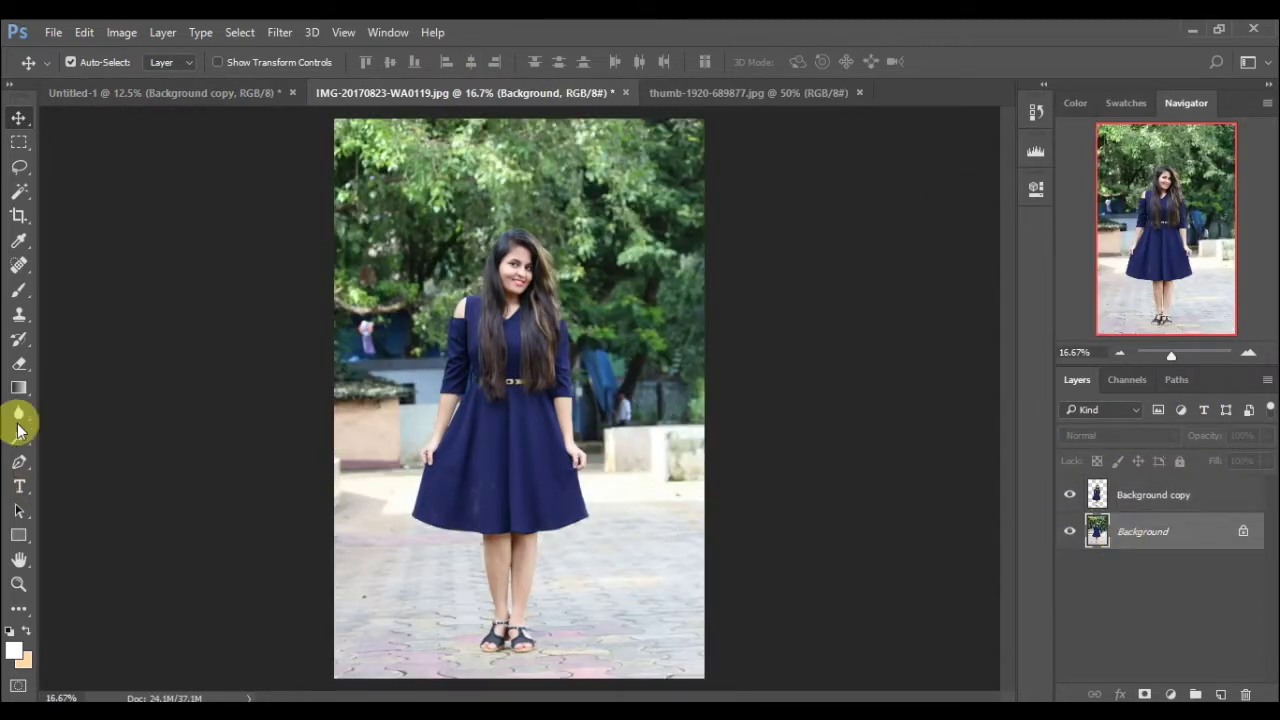
pyautogui.click(427, 212)
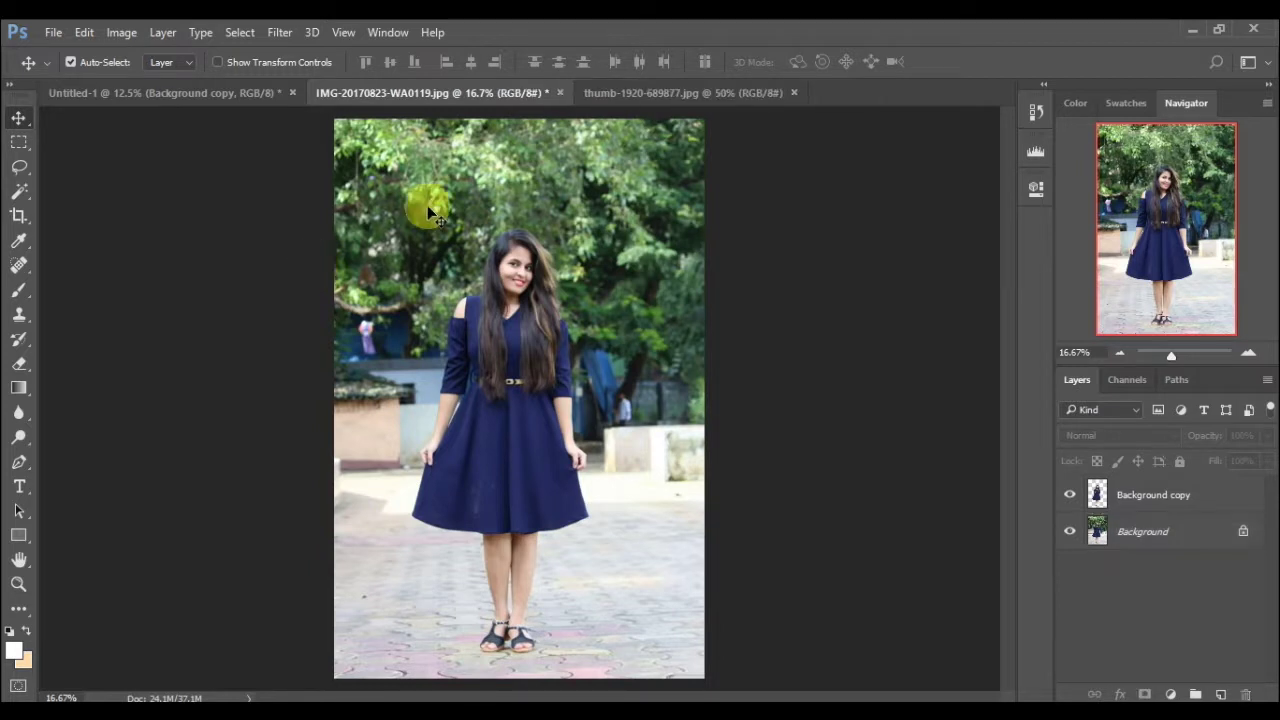
pyautogui.click(1240, 530)
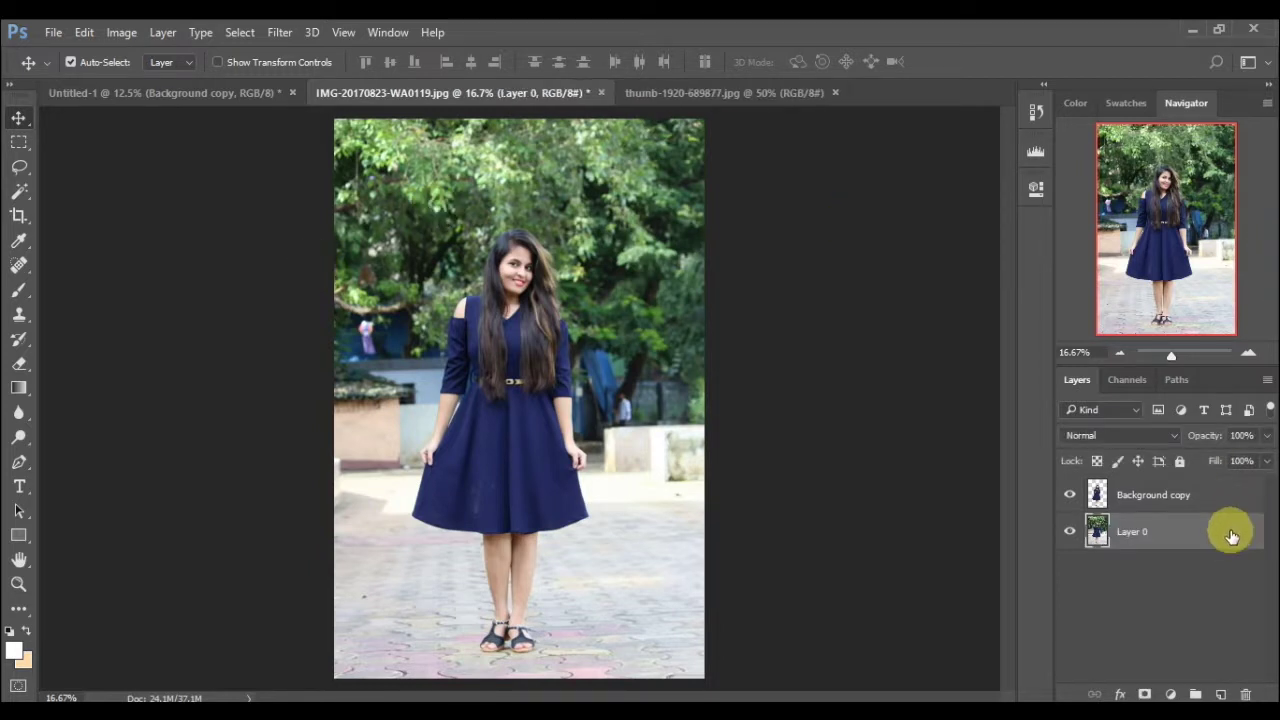
pyautogui.moveTo(350, 292)
pyautogui.mouseDown()
pyautogui.moveTo(188, 104)
pyautogui.moveTo(381, 226)
pyautogui.mouseUp()
pyautogui.moveTo(496, 387); pyautogui.dragTo(493, 386)
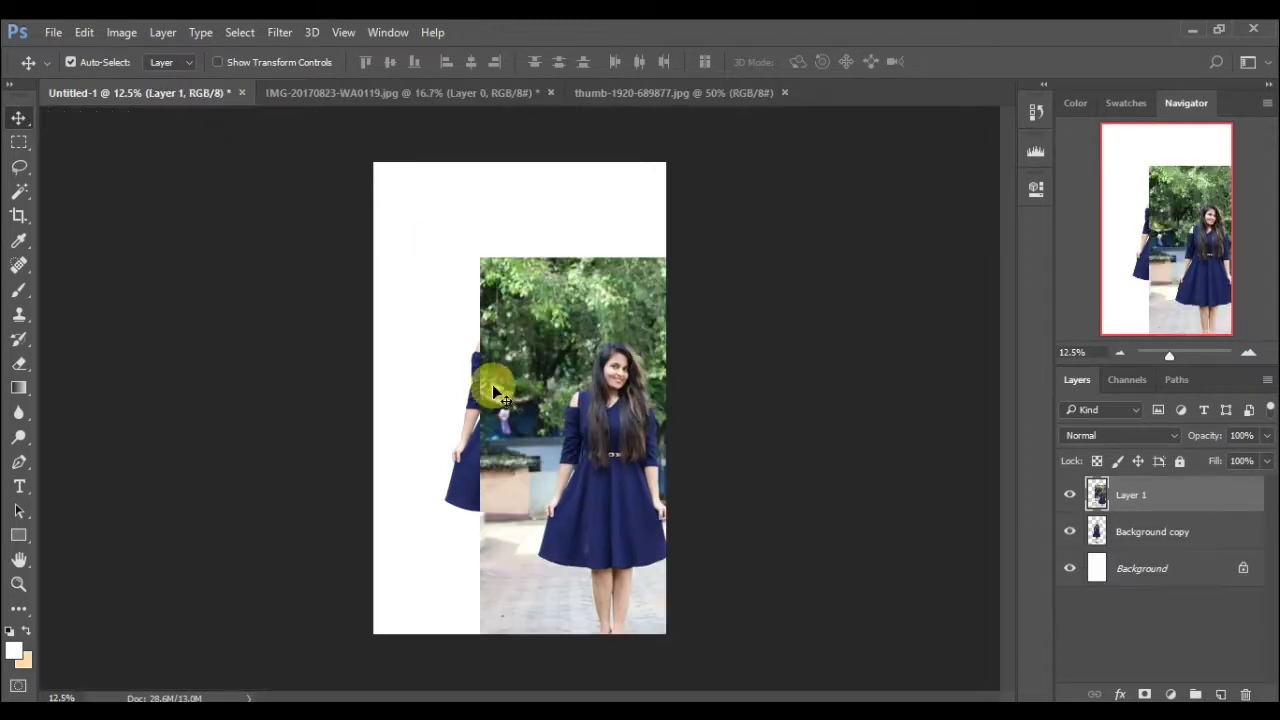
# - Put Background copy above Layer 1 and align the photo so both women coincide
pyautogui.moveTo(540, 323); pyautogui.dragTo(460, 194)
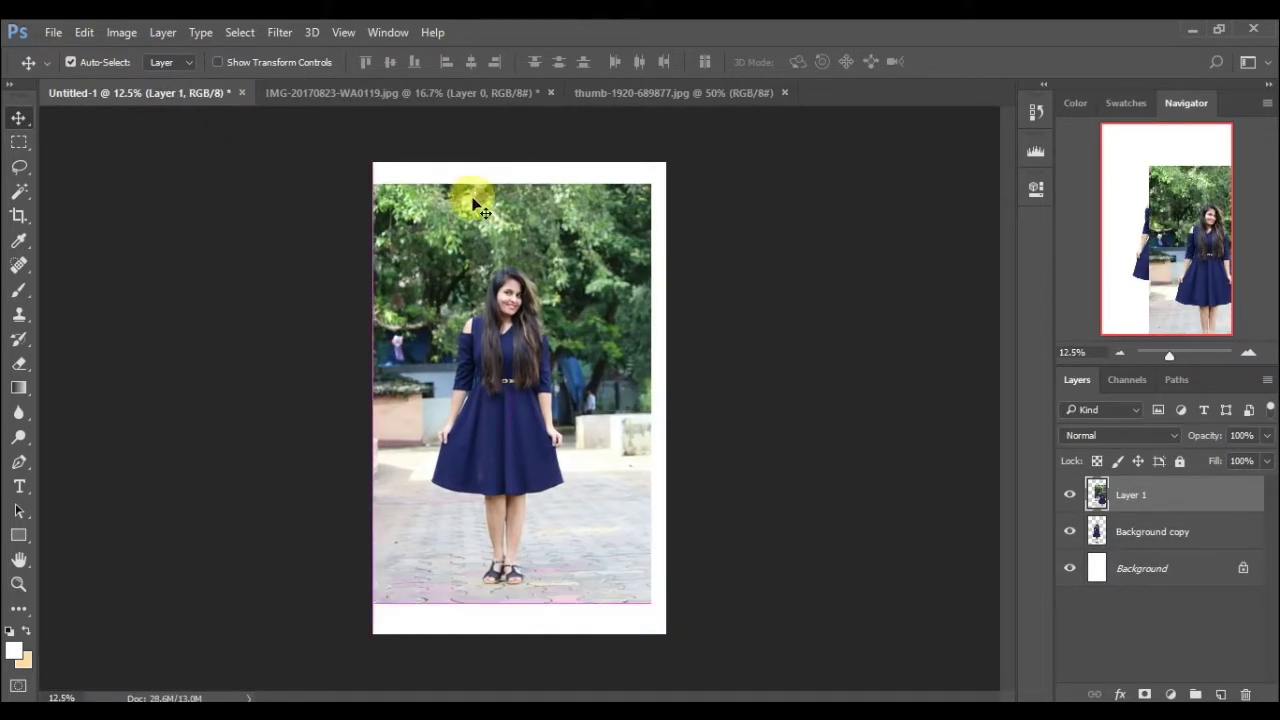
pyautogui.moveTo(1148, 532); pyautogui.dragTo(1150, 494)
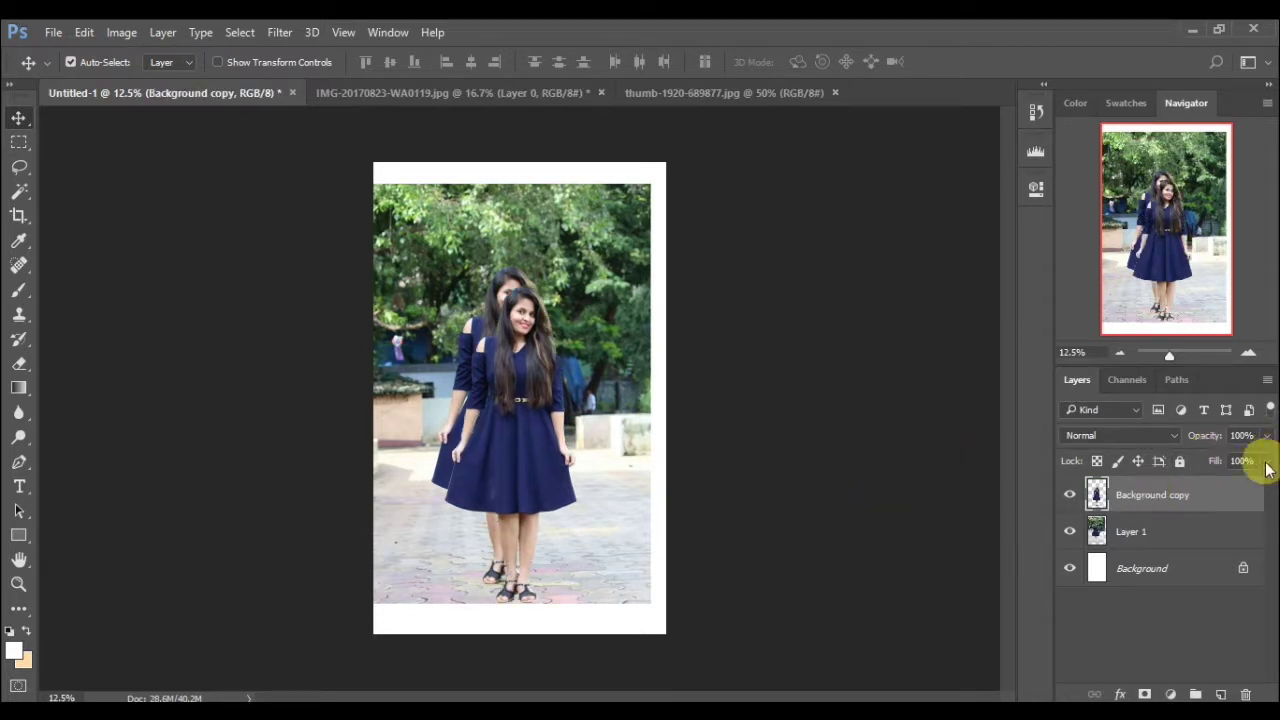
pyautogui.click(1178, 521)
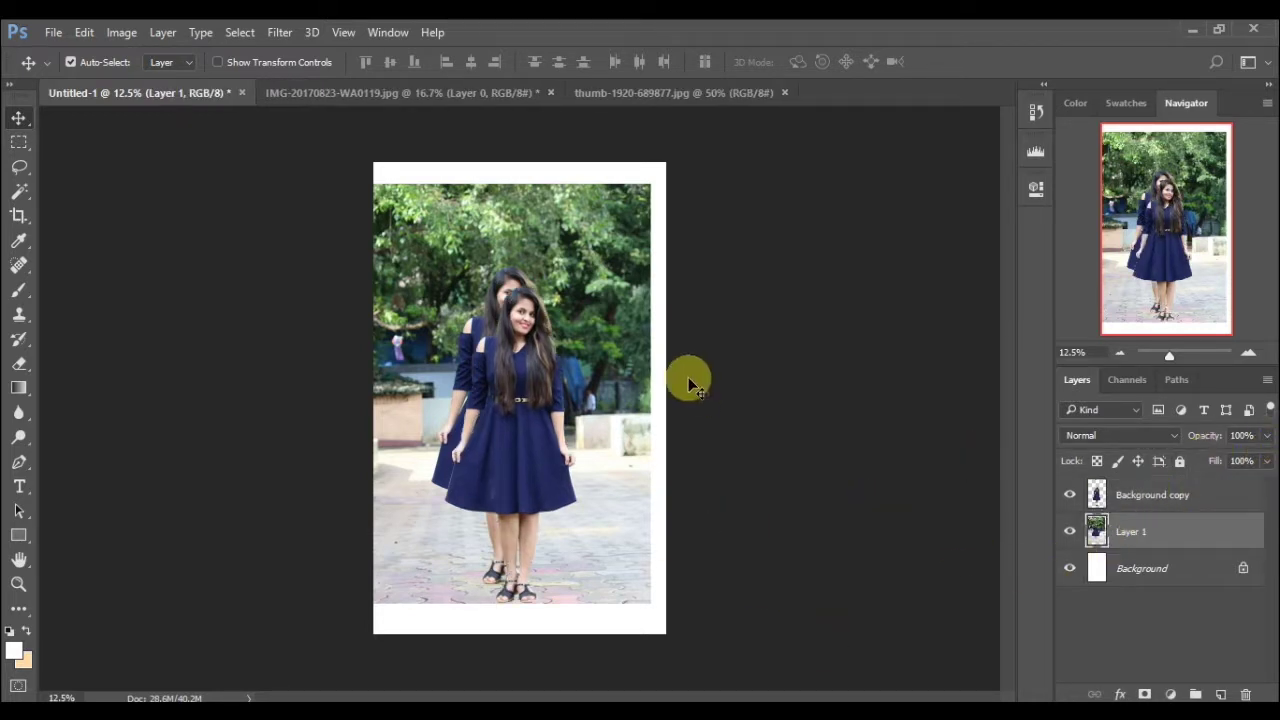
pyautogui.moveTo(611, 472)
pyautogui.mouseDown()
pyautogui.moveTo(613, 494)
pyautogui.moveTo(634, 494)
pyautogui.mouseUp()
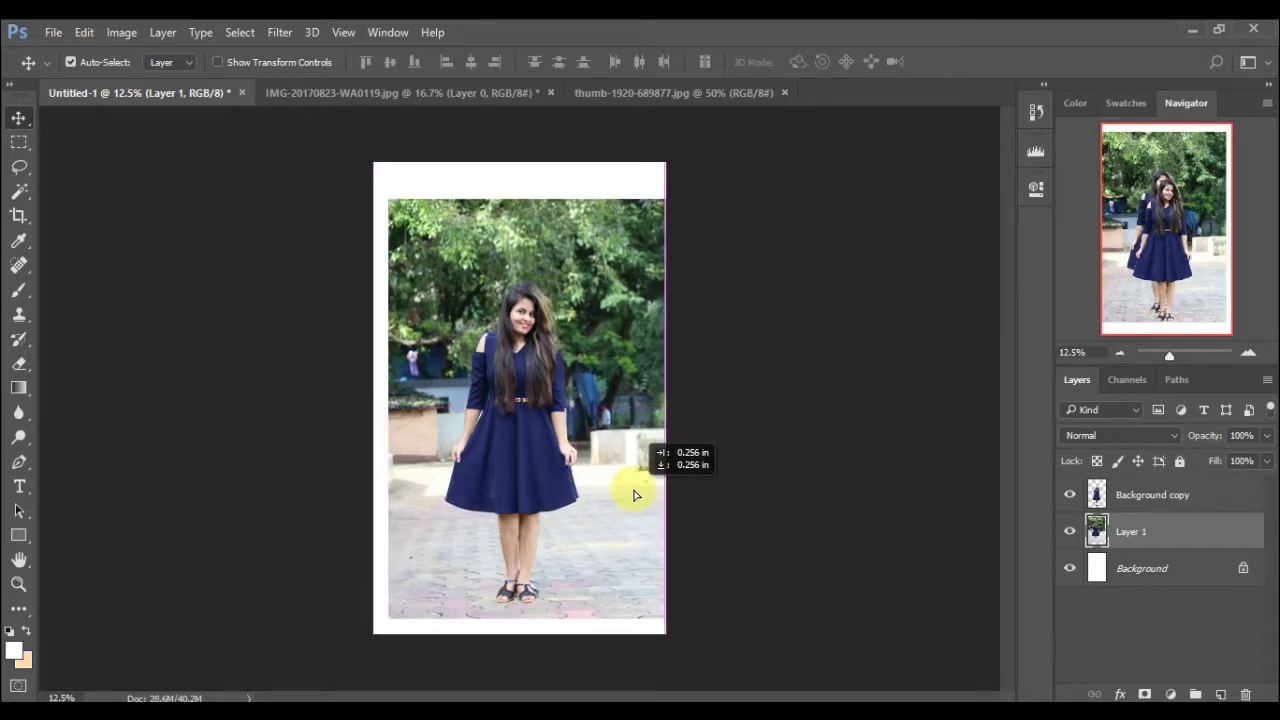
pyautogui.moveTo(634, 494)
pyautogui.mouseDown()
pyautogui.moveTo(622, 490)
pyautogui.moveTo(629, 505)
pyautogui.mouseUp()
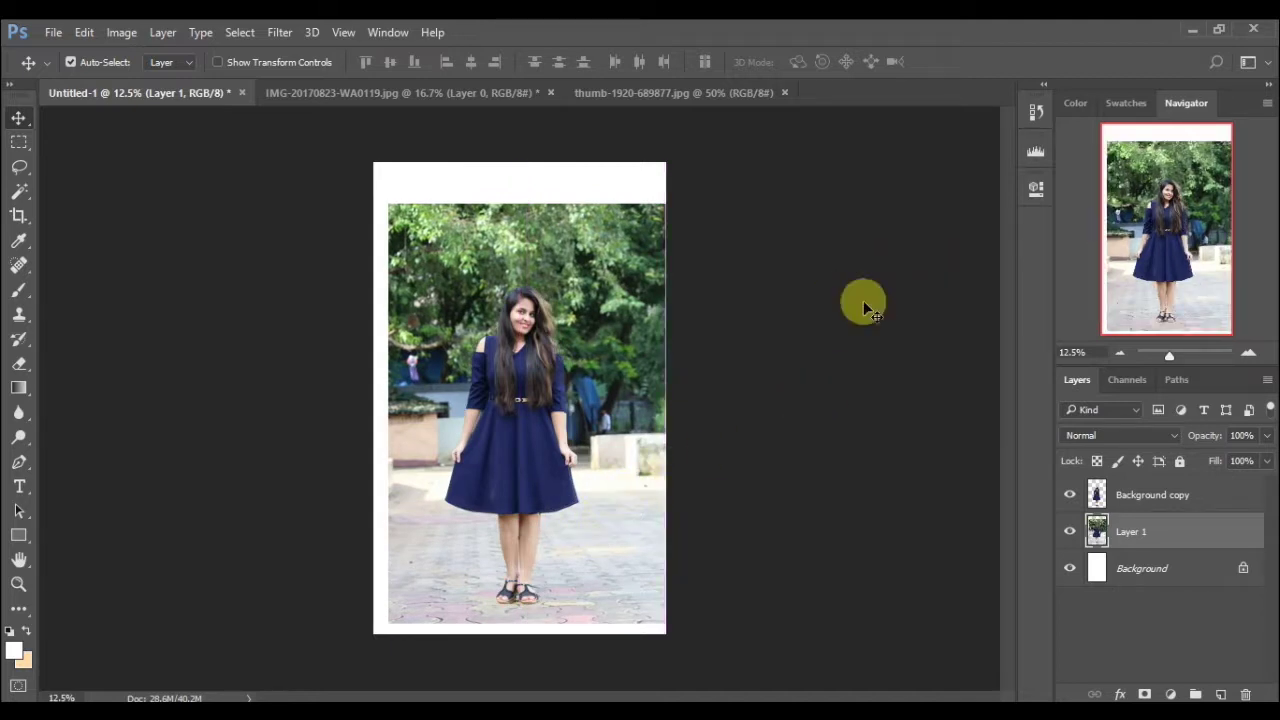
pyautogui.click(1241, 352)
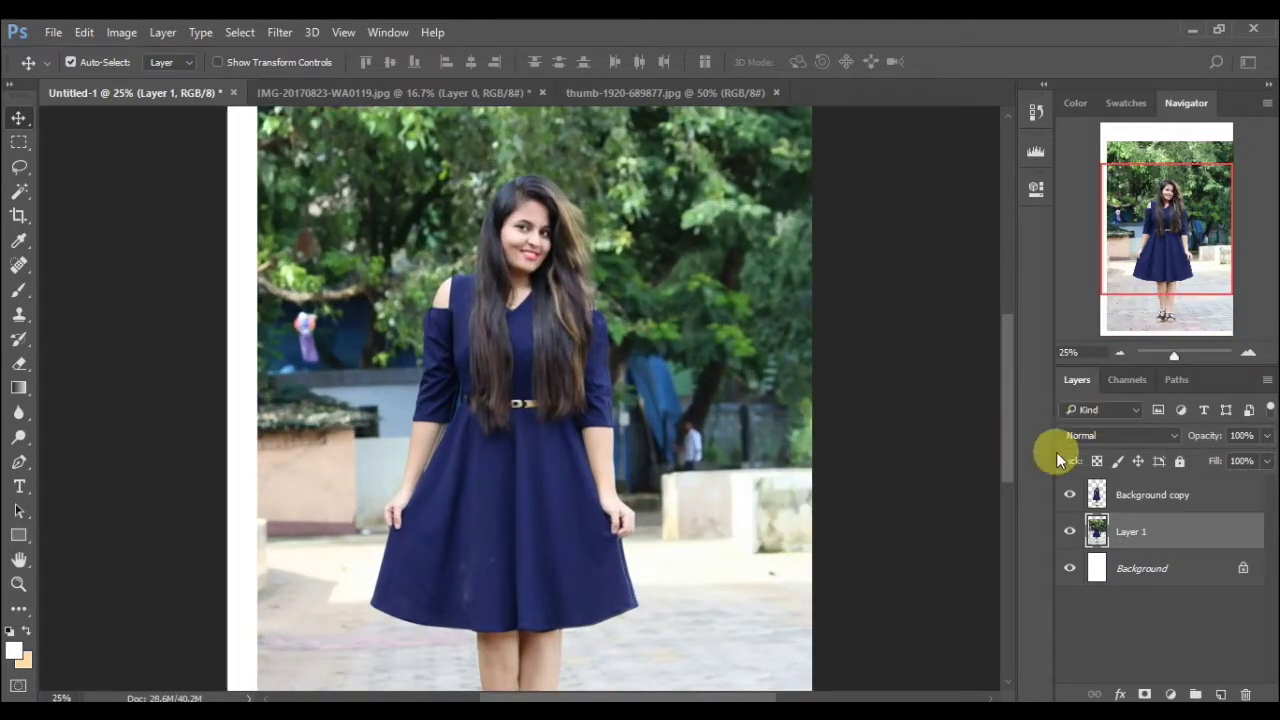
# - Nudge the park photo Layer 1 slightly, then delete it with the Layers panel trash icon
pyautogui.moveTo(723, 523); pyautogui.dragTo(716, 526)
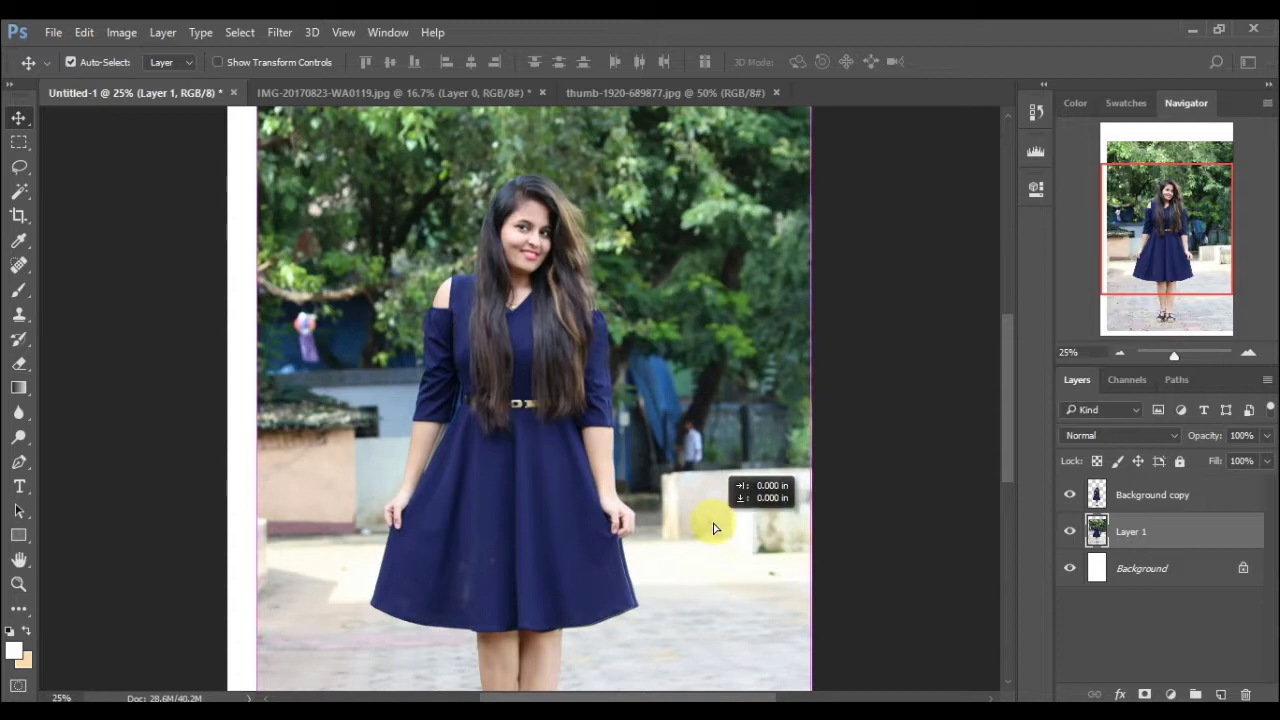
pyautogui.moveTo(716, 526); pyautogui.dragTo(731, 499)
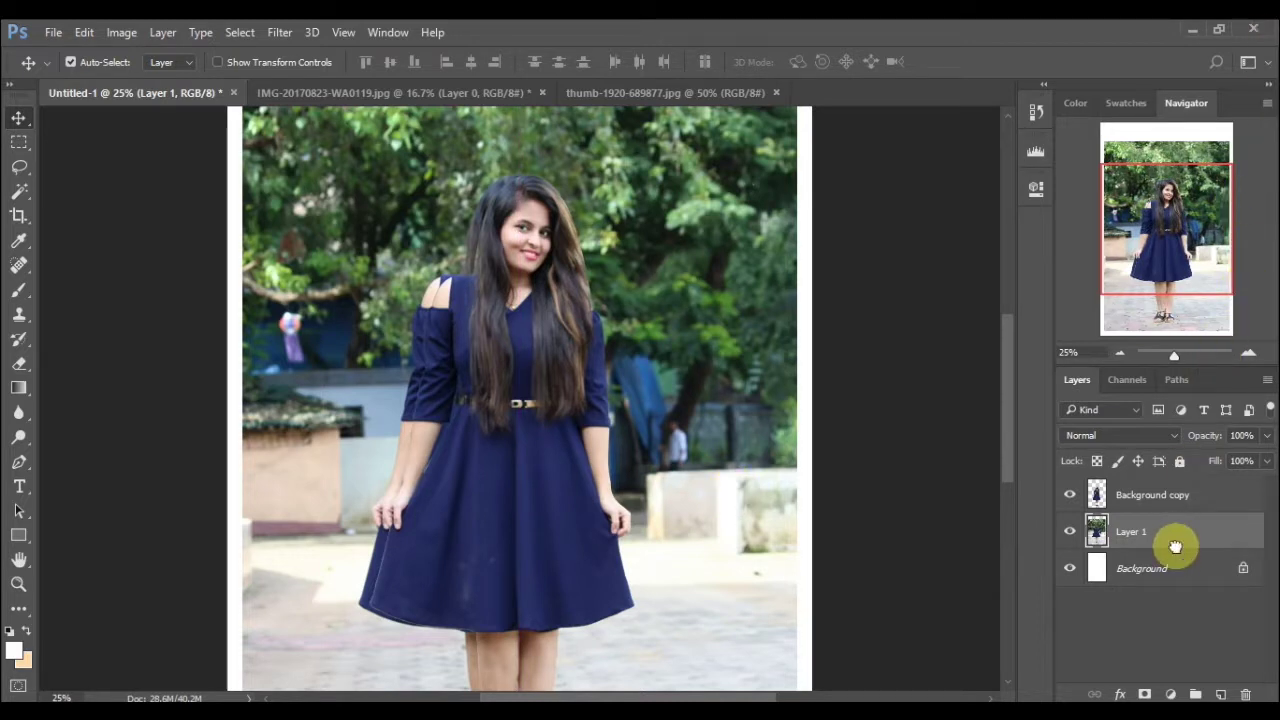
pyautogui.moveTo(1175, 545); pyautogui.dragTo(1245, 694)
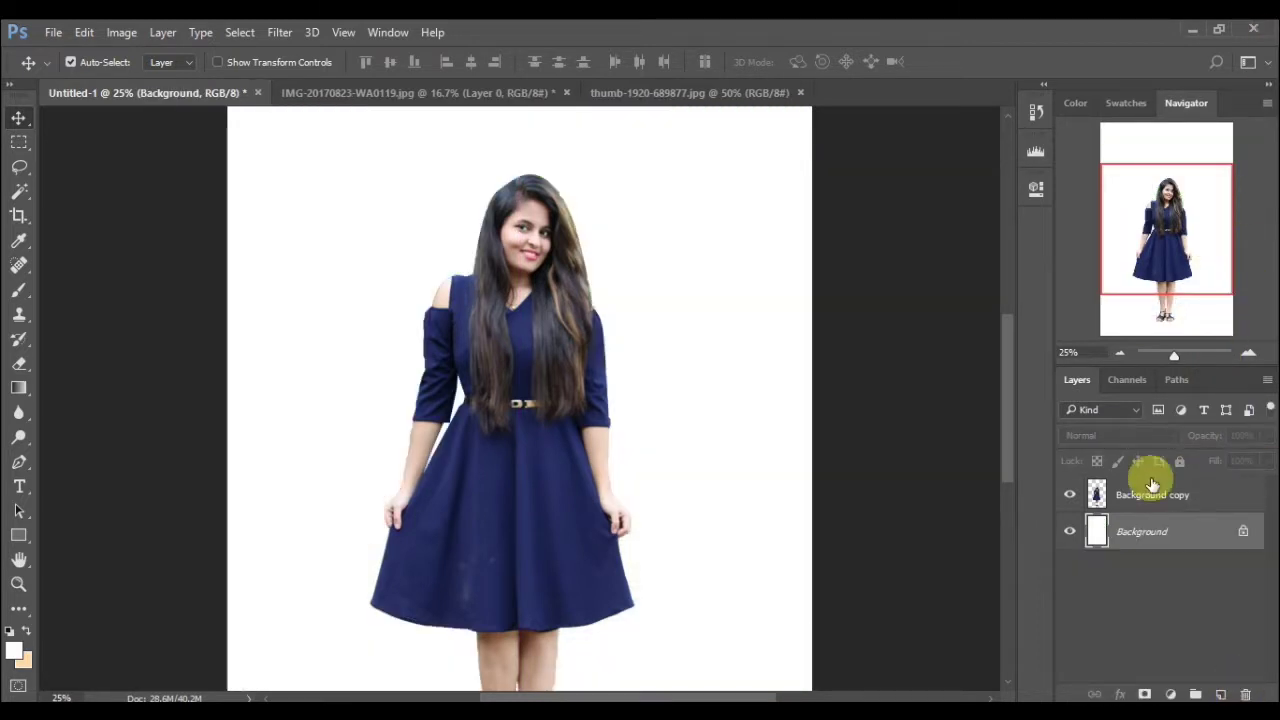
# - Unlock the thumb-1920 rose-garden photo and drag it into Untitled-1
pyautogui.click(1117, 354)
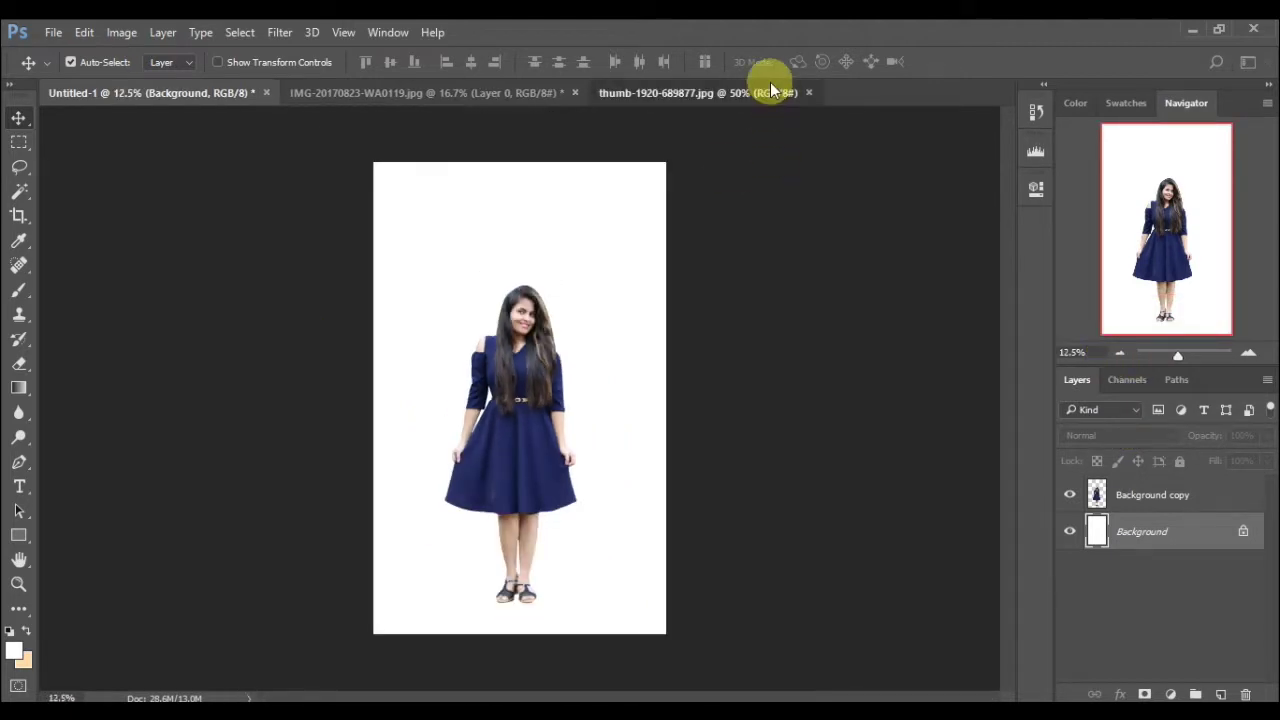
pyautogui.click(770, 88)
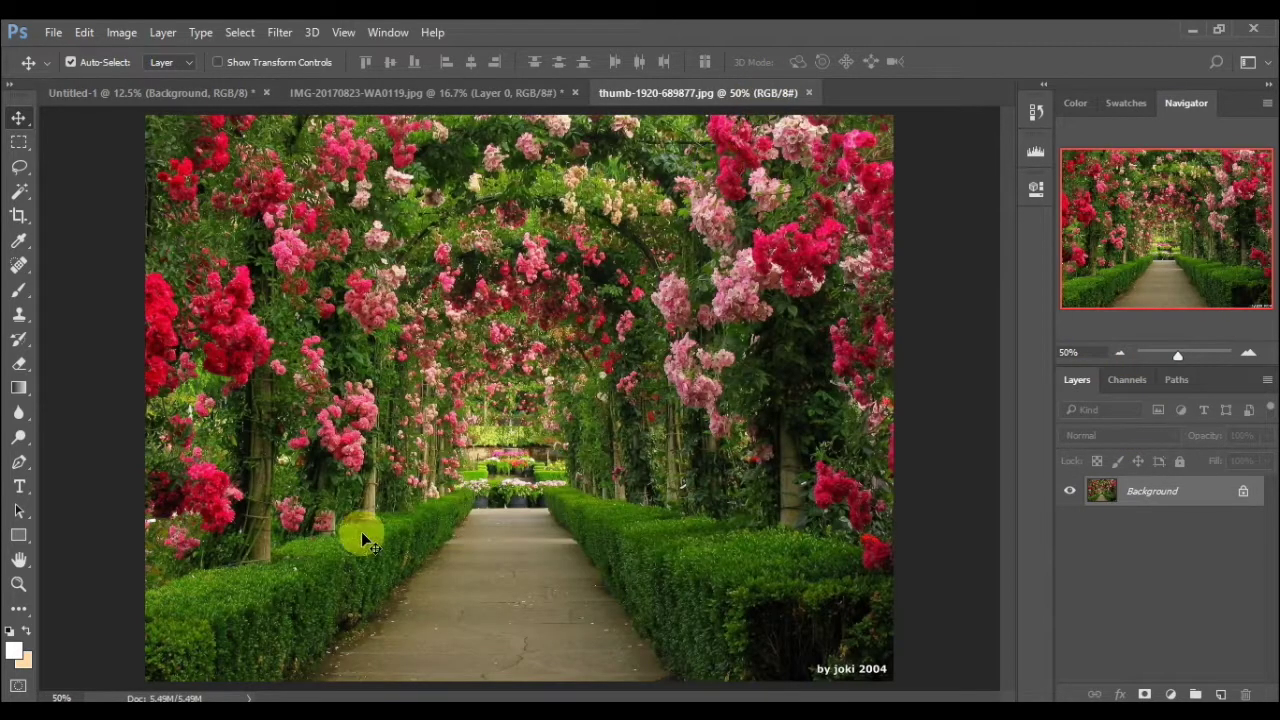
pyautogui.click(1235, 497)
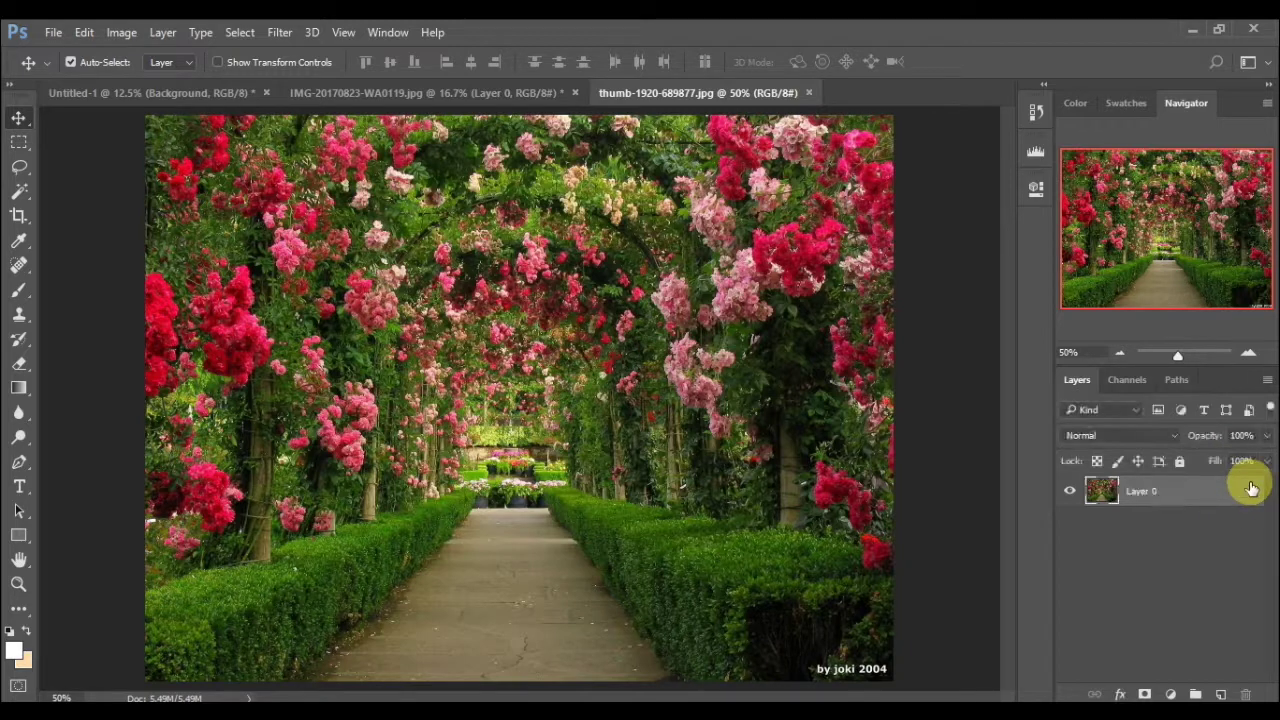
pyautogui.moveTo(204, 522)
pyautogui.mouseDown()
pyautogui.moveTo(213, 52)
pyautogui.moveTo(561, 255)
pyautogui.moveTo(580, 244)
pyautogui.moveTo(487, 415)
pyautogui.mouseUp()
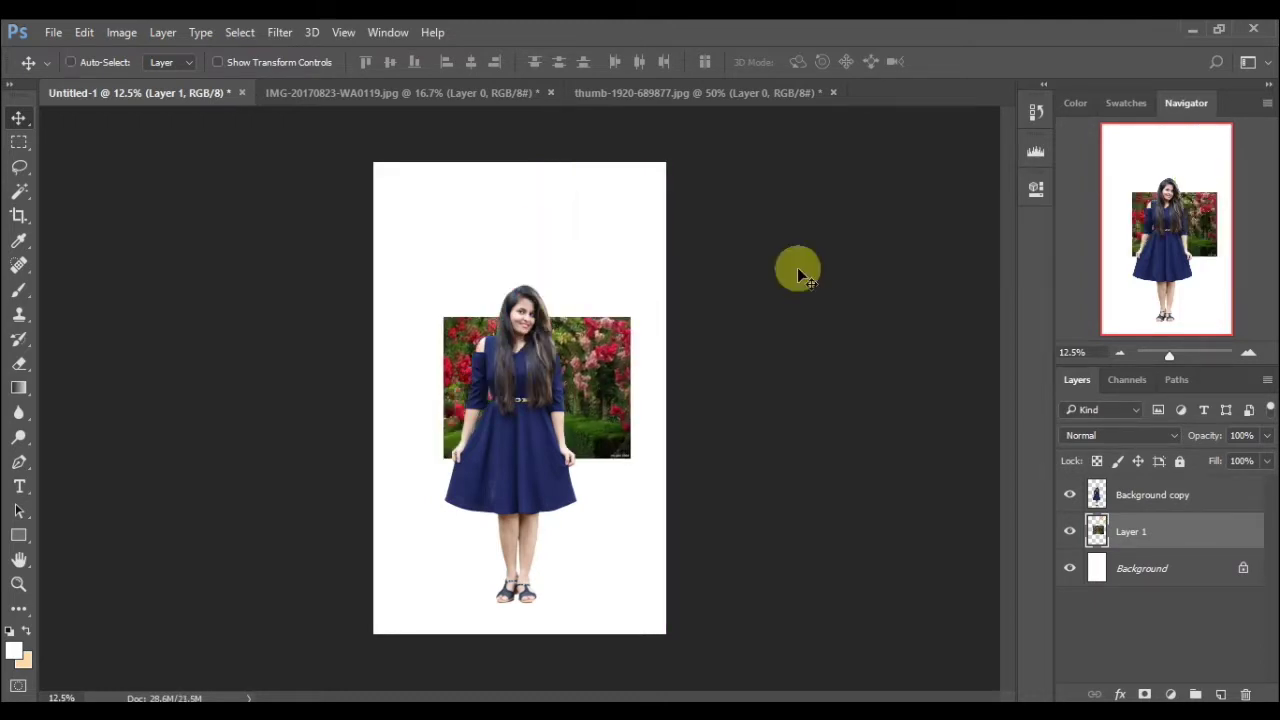
# - Free-transform the garden photo, scaling it up to fill the whole canvas
pyautogui.hotkey('ctrl', 't')
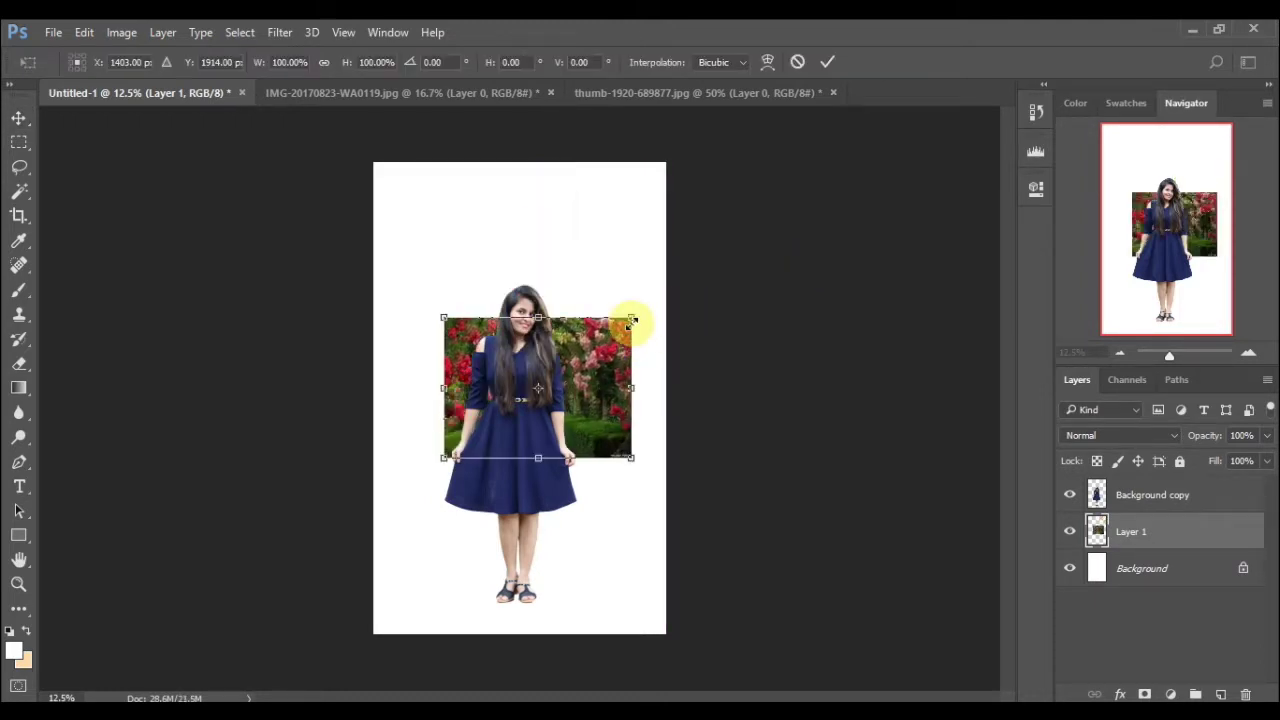
pyautogui.moveTo(638, 339)
pyautogui.mouseDown()
pyautogui.moveTo(651, 69)
pyautogui.moveTo(695, 22)
pyautogui.moveTo(728, 24)
pyautogui.mouseUp()
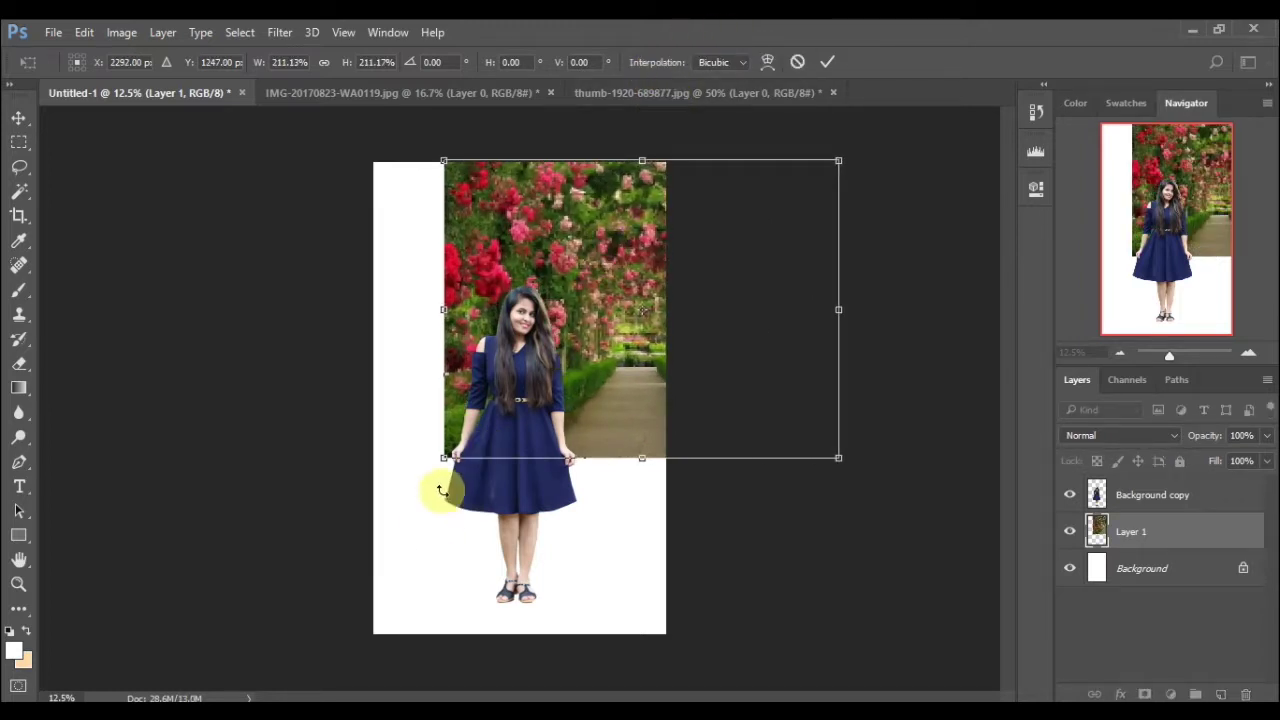
pyautogui.moveTo(443, 462)
pyautogui.mouseDown()
pyautogui.moveTo(286, 601)
pyautogui.moveTo(213, 643)
pyautogui.mouseUp()
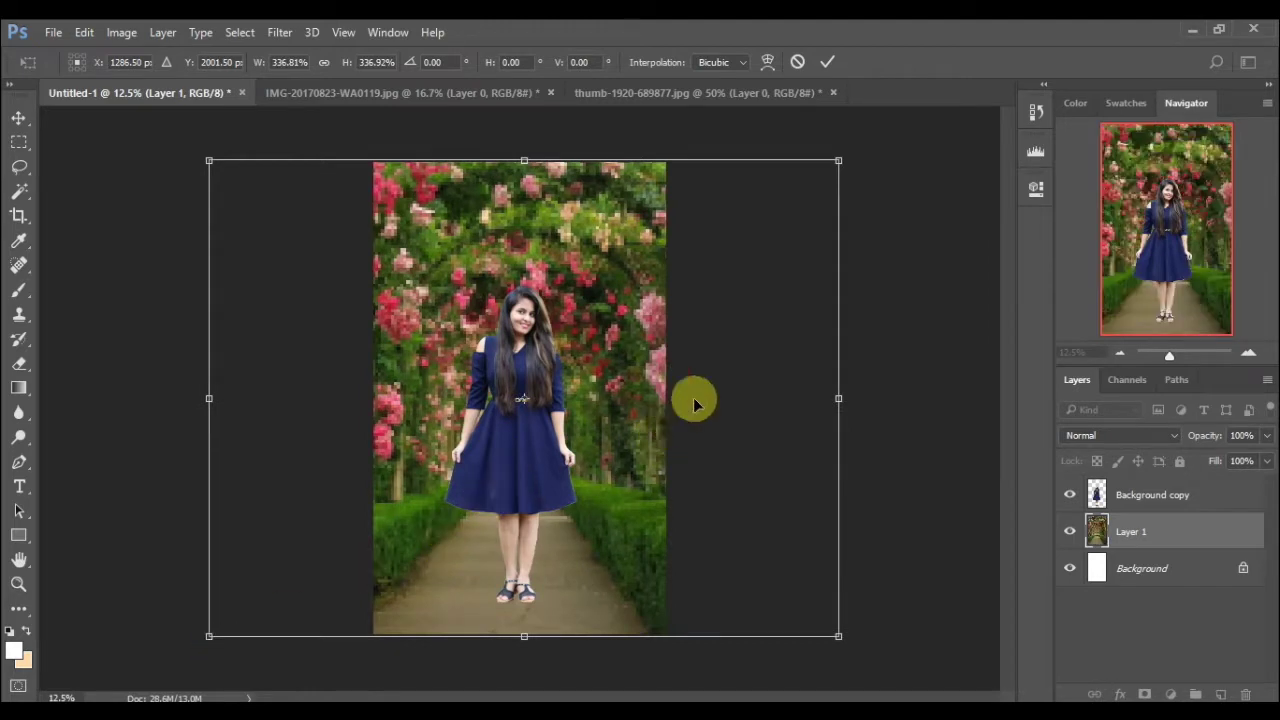
pyautogui.click(827, 62)
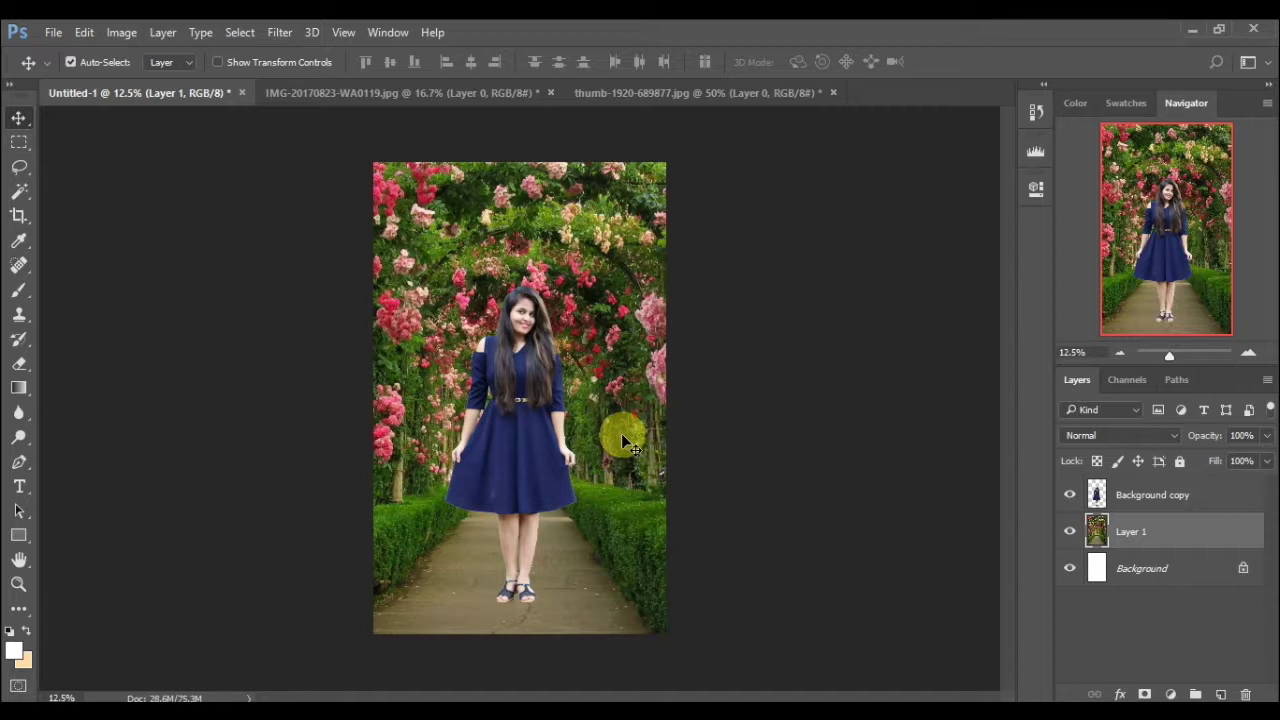
# - Shift the woman slightly down the path and merge the garden photo into the Background layer
pyautogui.click(519, 466)
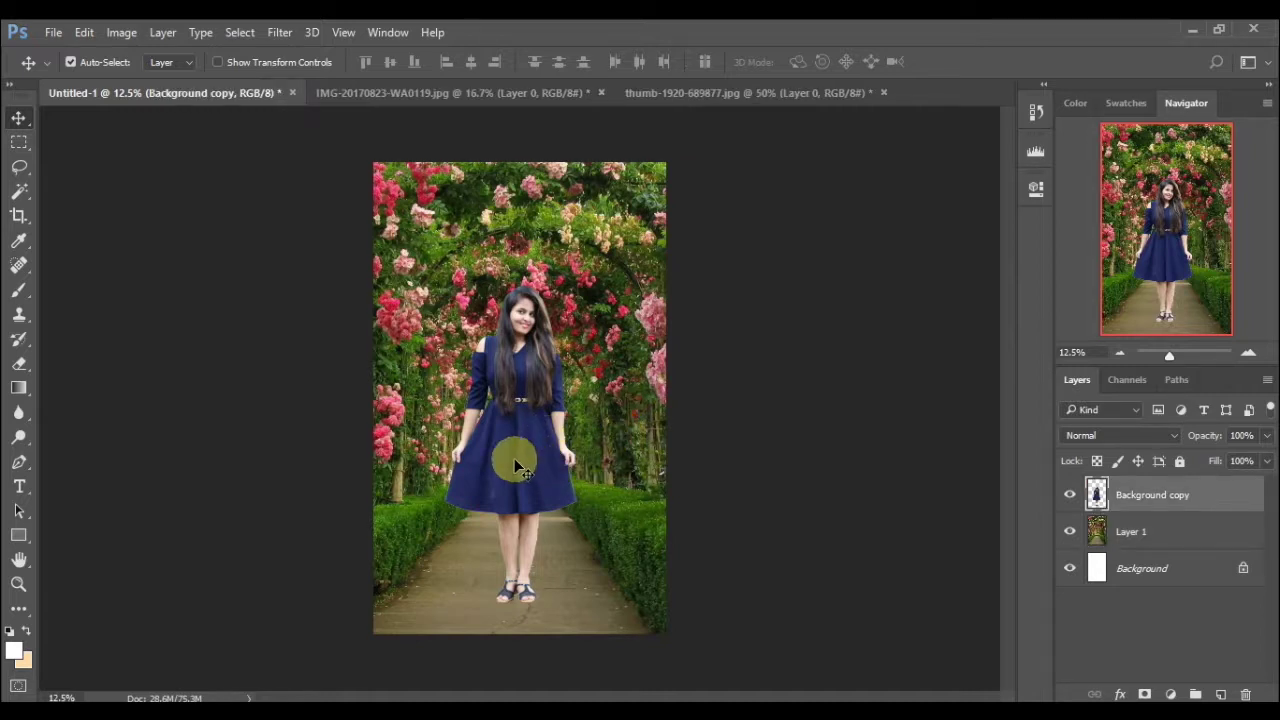
pyautogui.moveTo(519, 466); pyautogui.dragTo(510, 477)
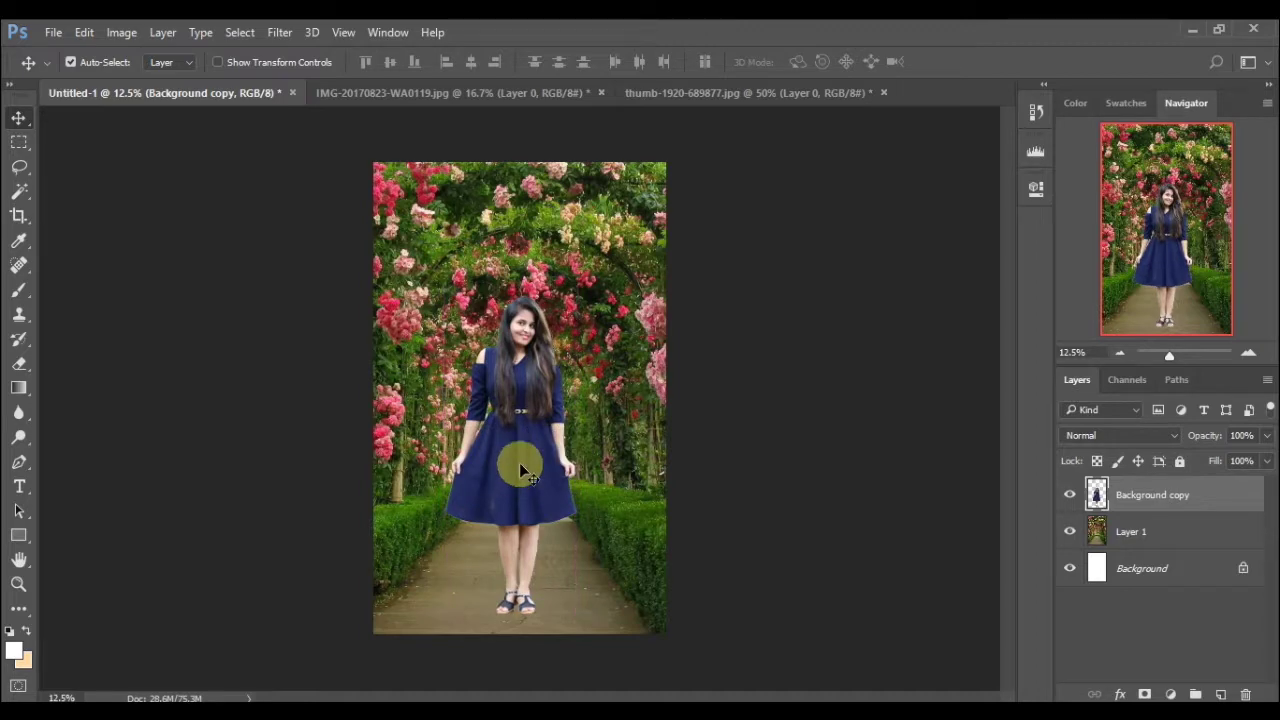
pyautogui.rightClick(1137, 535)
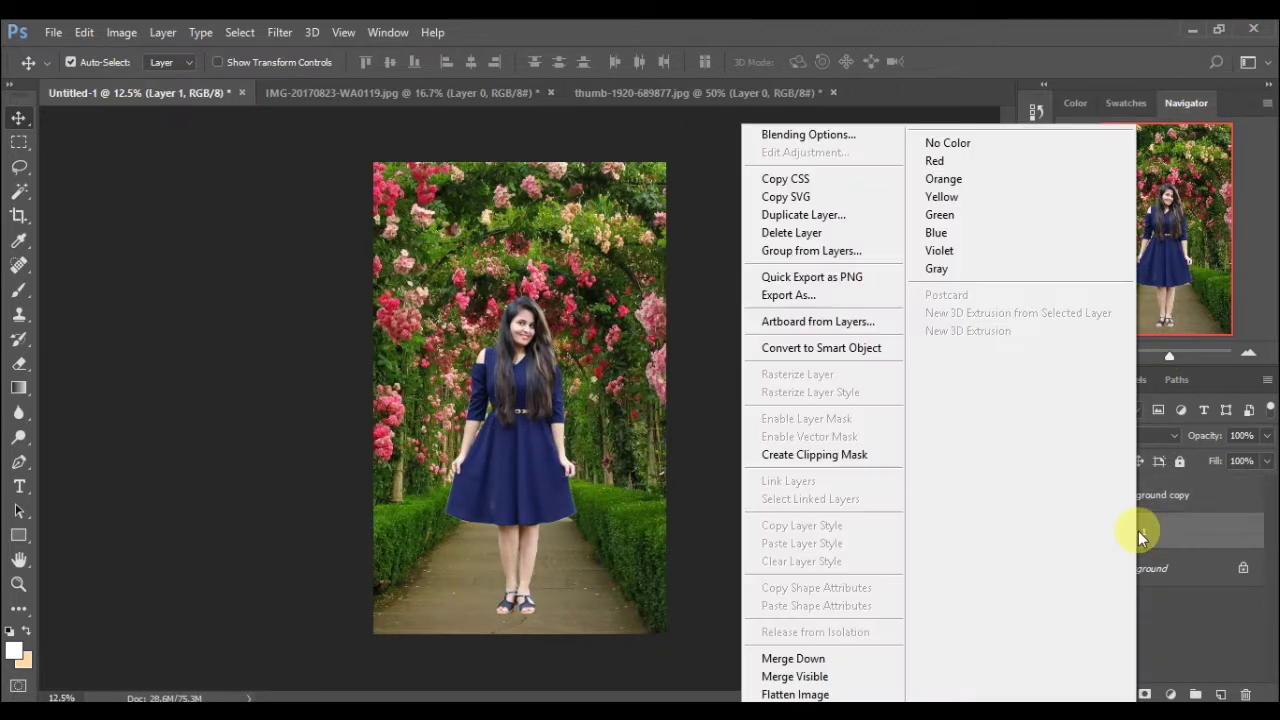
pyautogui.click(887, 658)
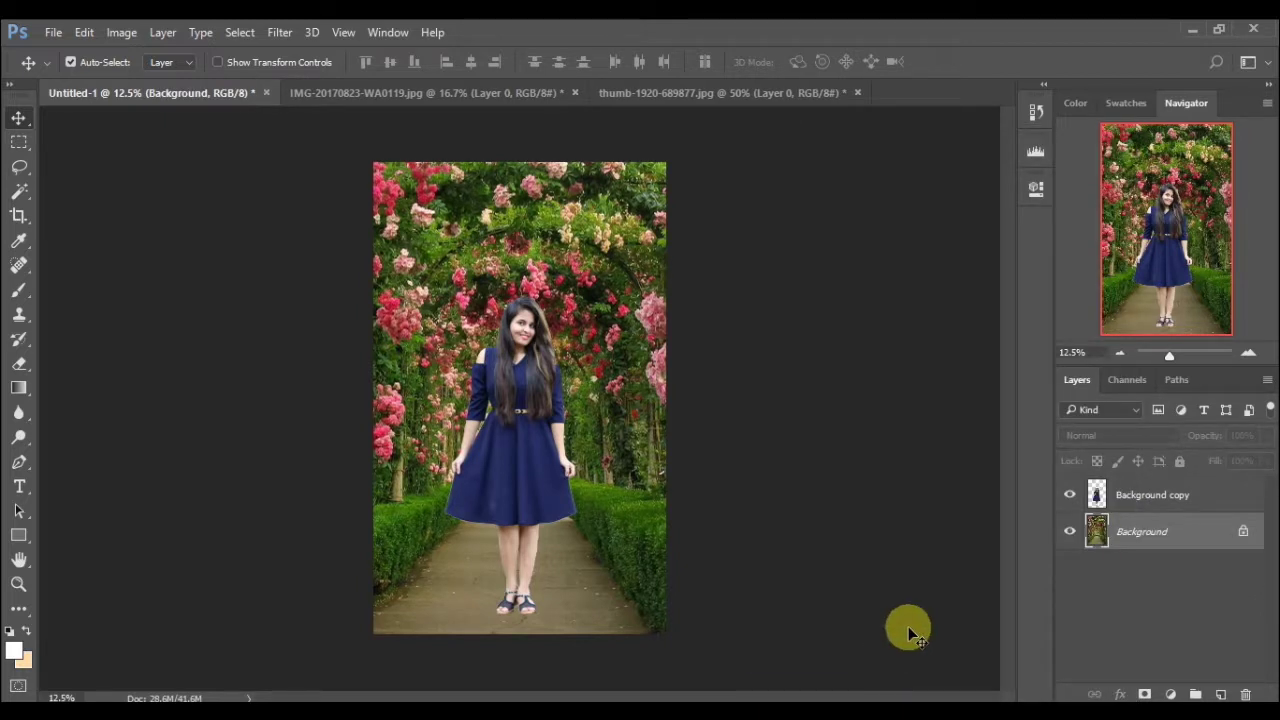
# - Dismiss Background copy's Layer Style unchanged, then select the Background layer and open Filter
pyautogui.click(1116, 484)
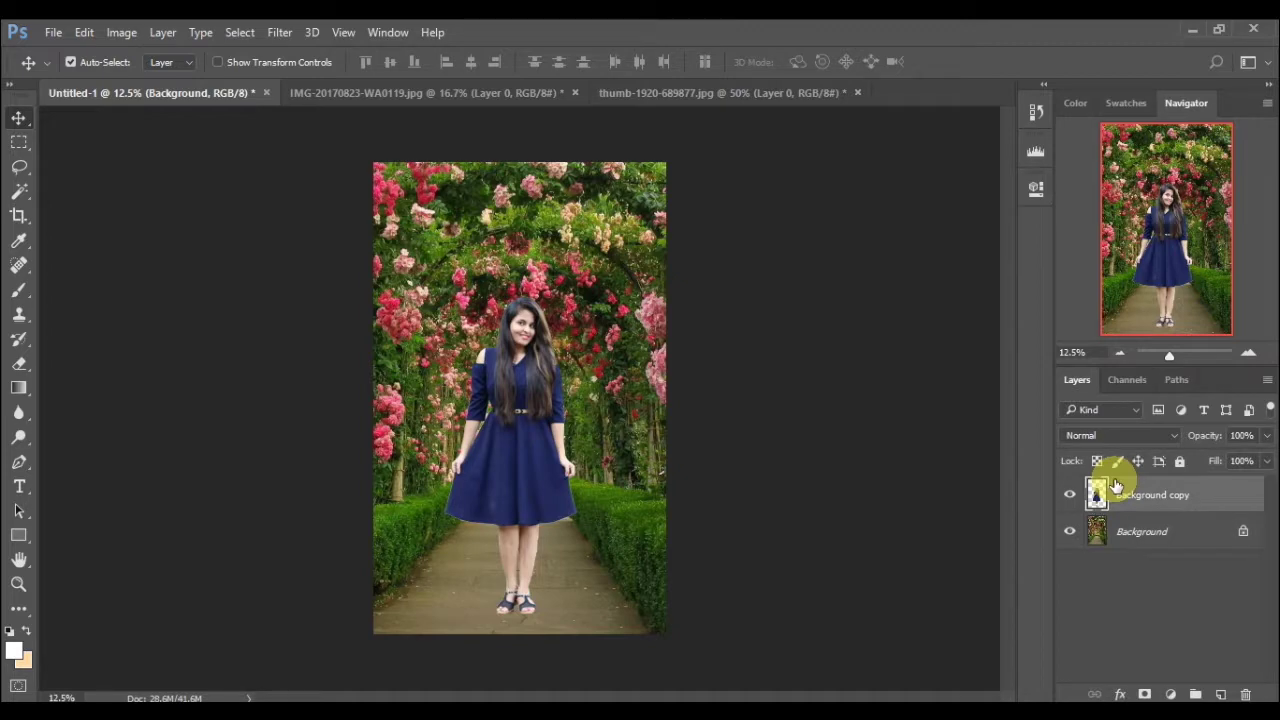
pyautogui.doubleClick(1116, 484)
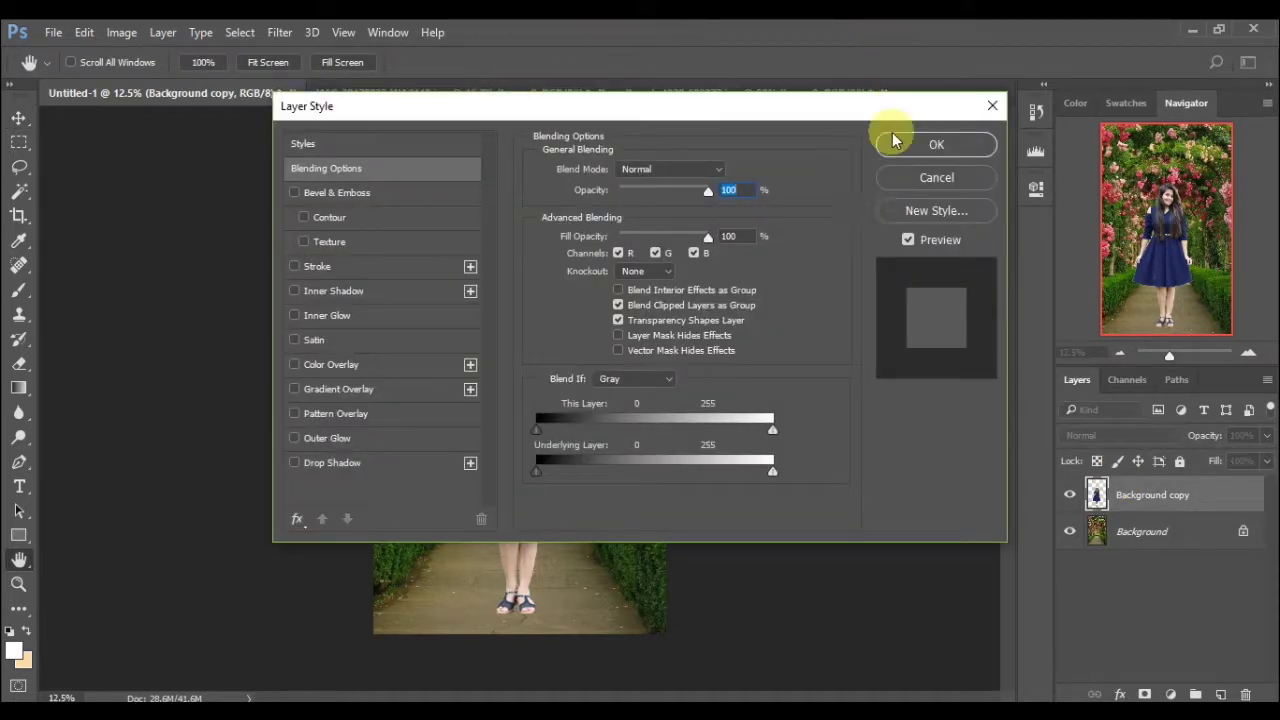
pyautogui.click(897, 142)
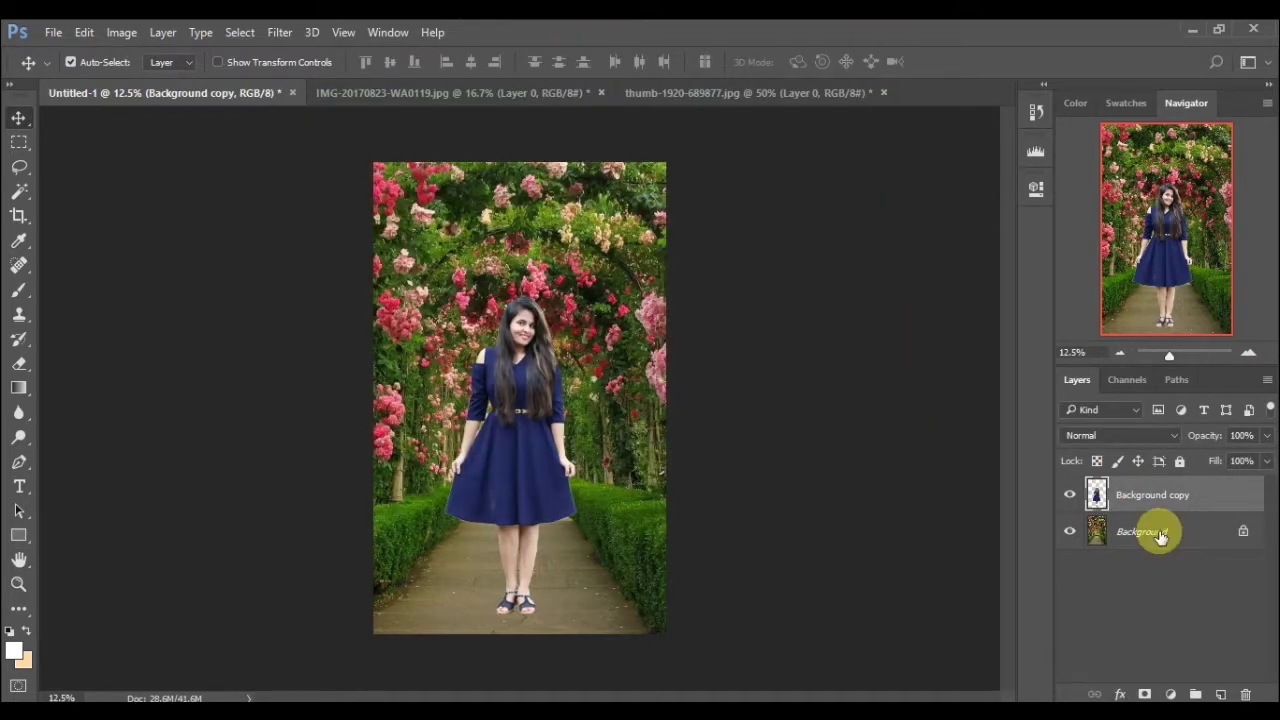
pyautogui.click(1160, 537)
pyautogui.click(303, 31)
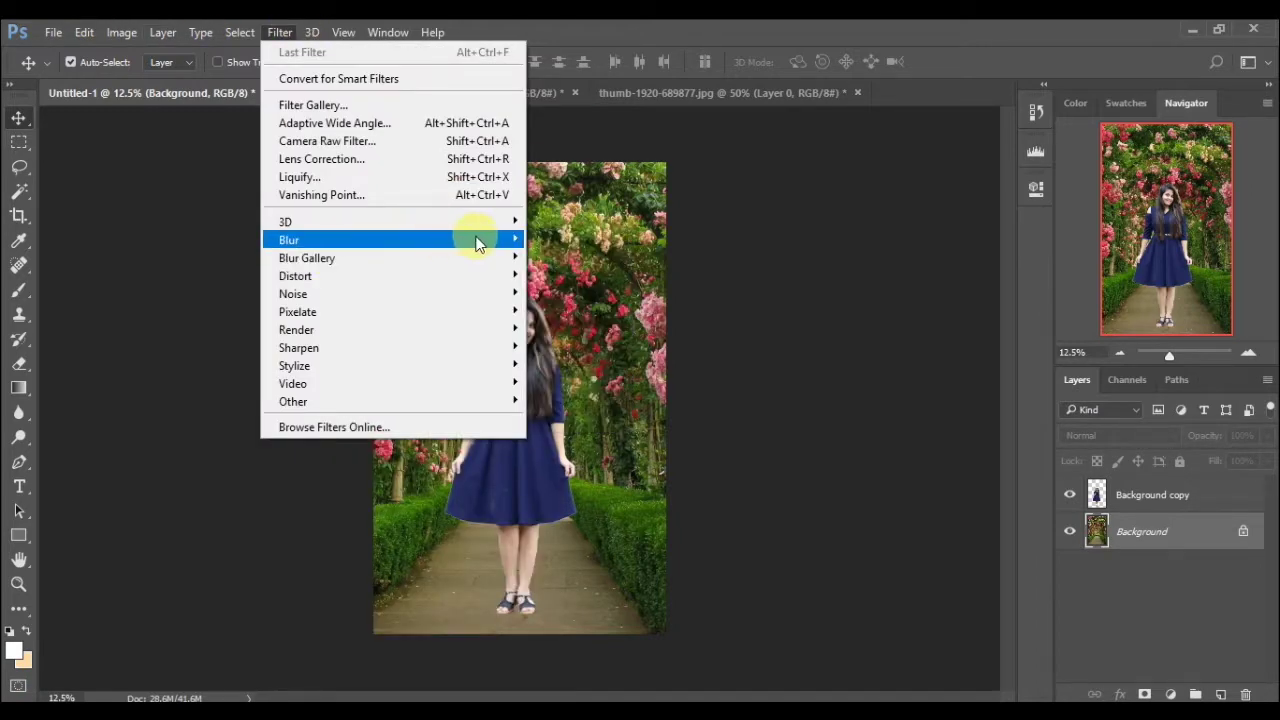
pyautogui.moveTo(307, 258)
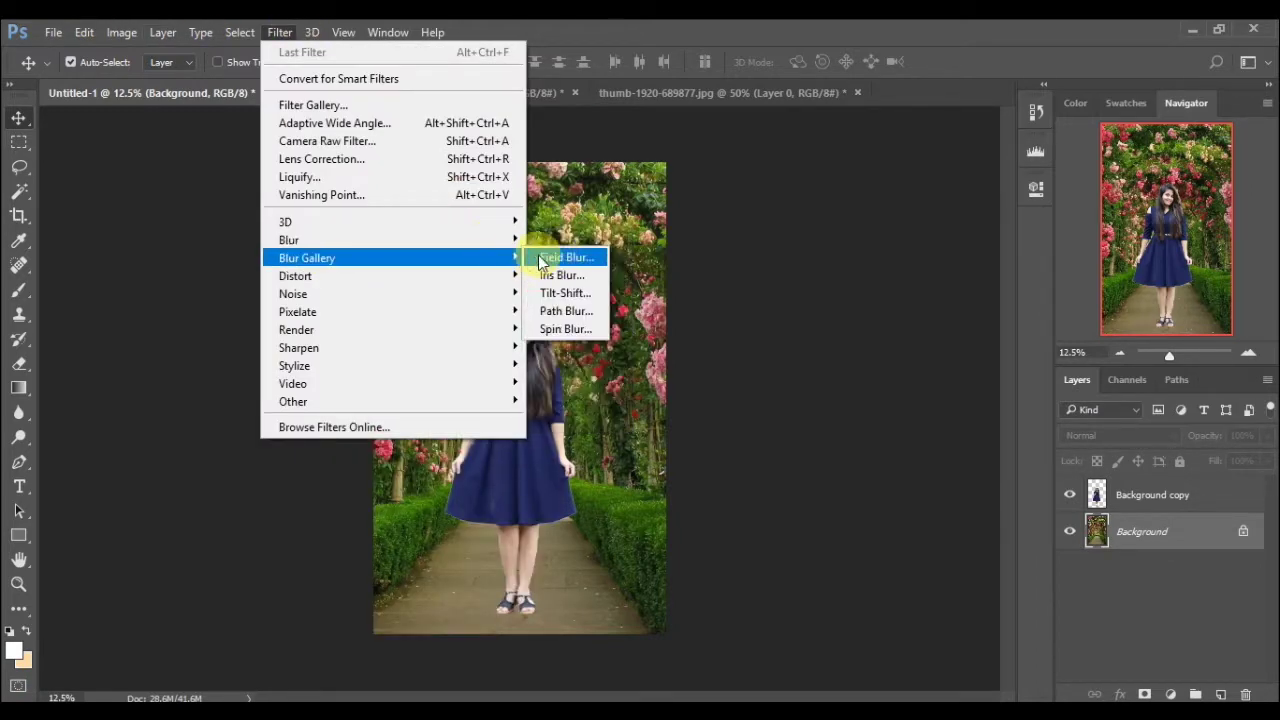
# - Apply a Tilt-Shift blur of about 74 px with the sharp band moved down to the legs
pyautogui.click(556, 293)
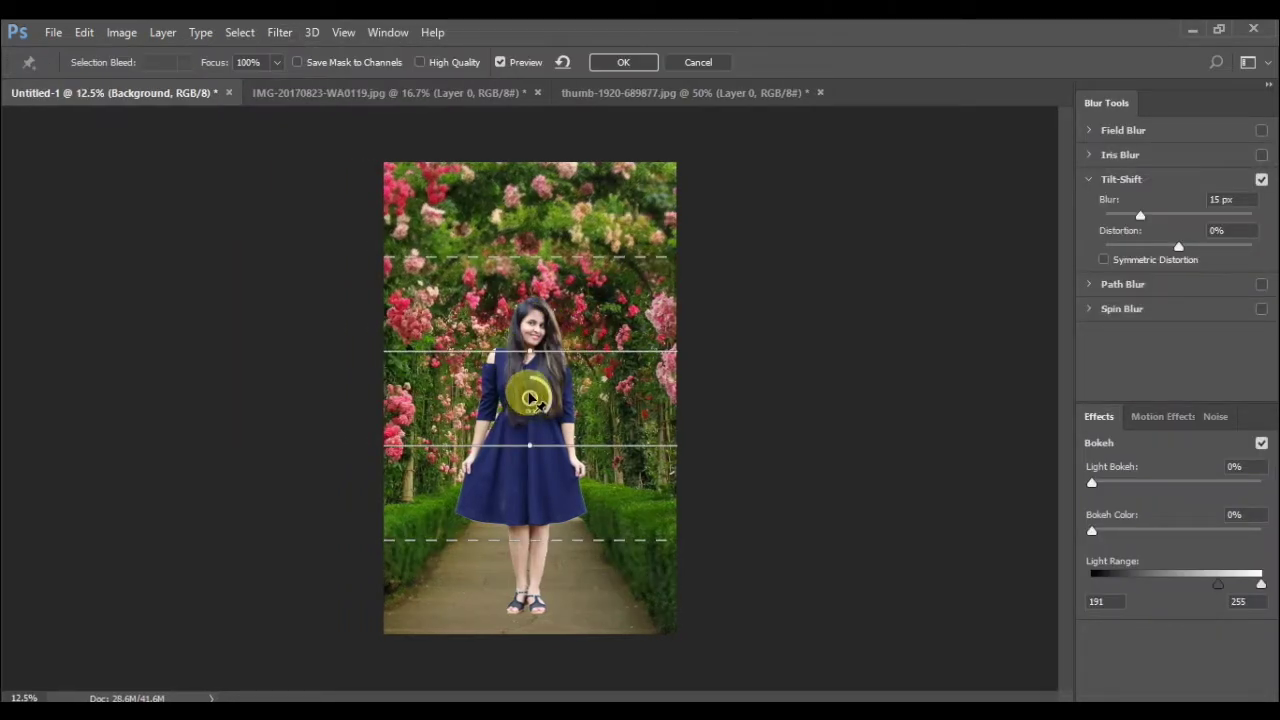
pyautogui.moveTo(530, 398); pyautogui.dragTo(527, 605)
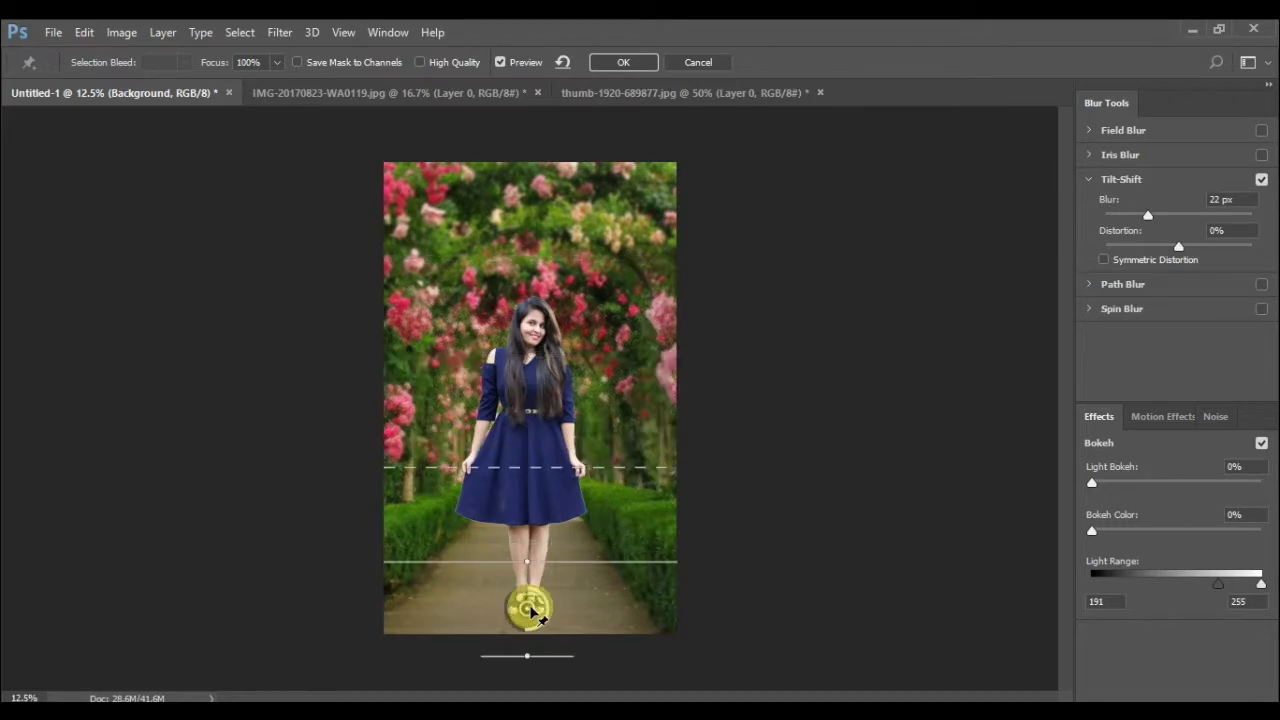
pyautogui.moveTo(533, 462); pyautogui.dragTo(537, 482)
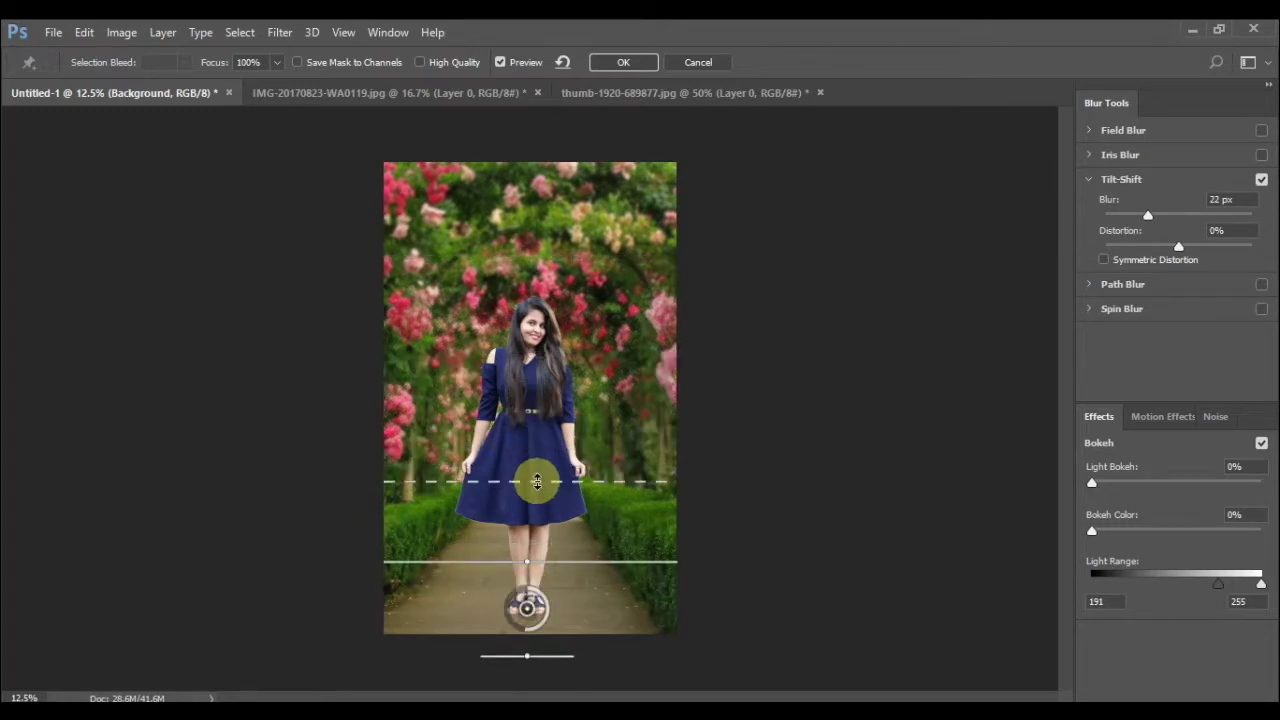
pyautogui.moveTo(1148, 215); pyautogui.dragTo(1175, 215)
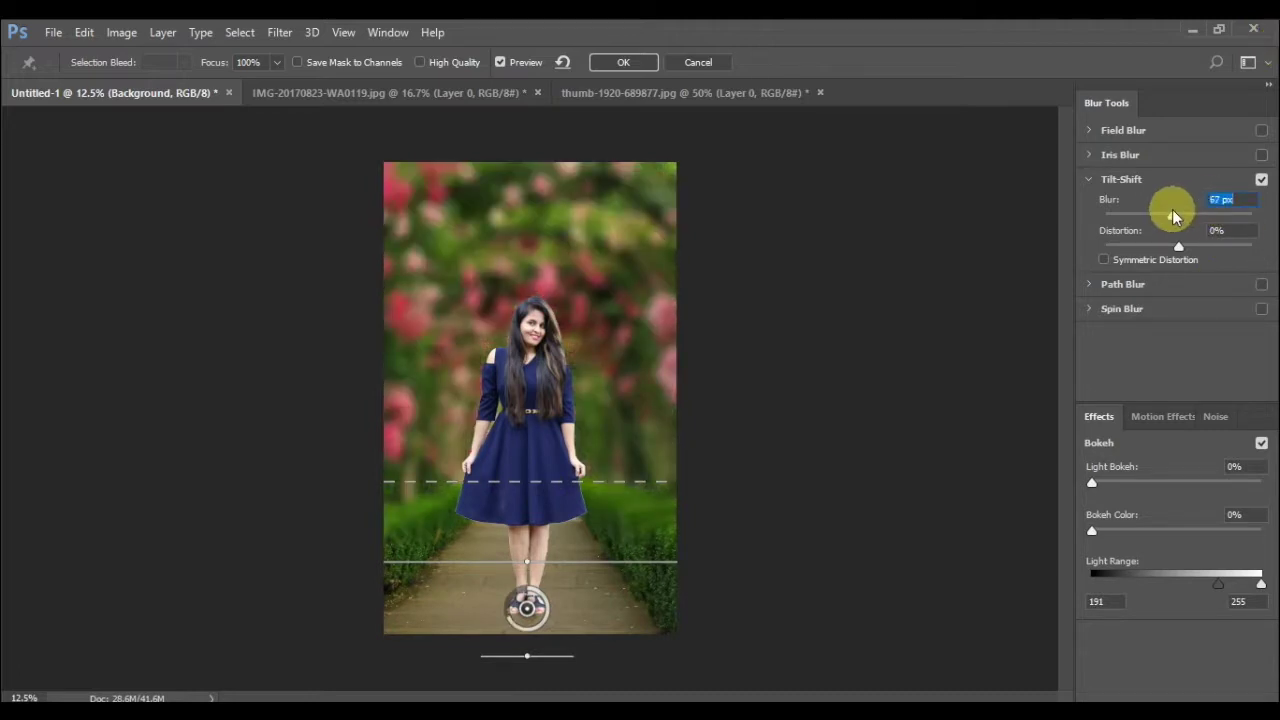
pyautogui.click(622, 62)
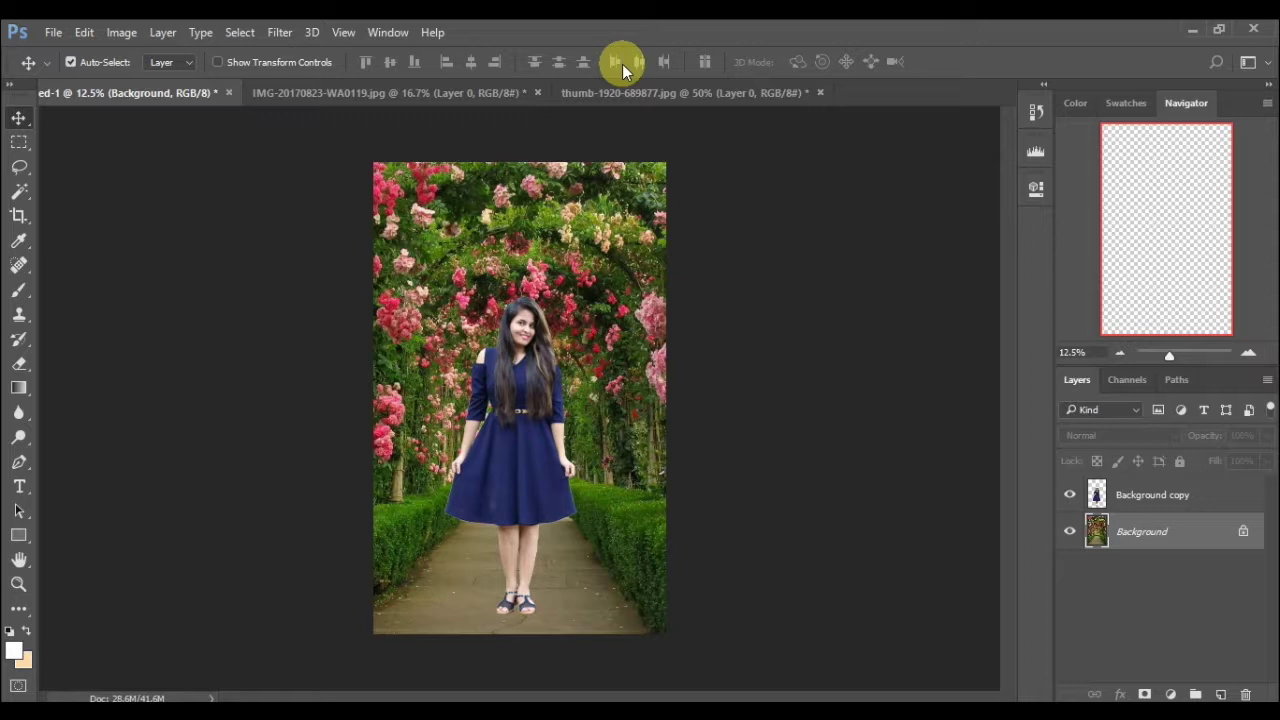
# - Commit the Tilt-Shift blur and let it render across the rose garden
pyautogui.hotkey('ctrl', 'f')
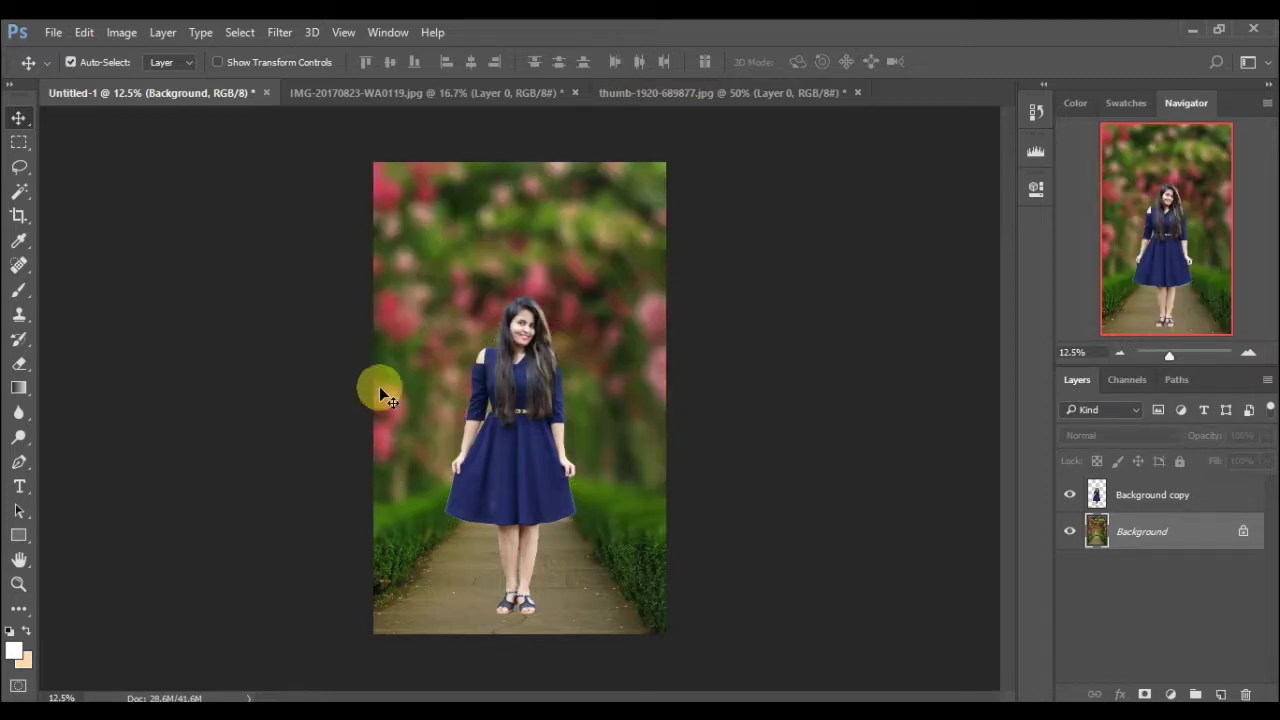
# - Reapply the last Blur Gallery filter for a second blur pass, then reopen the Filter menu
pyautogui.click(279, 32)
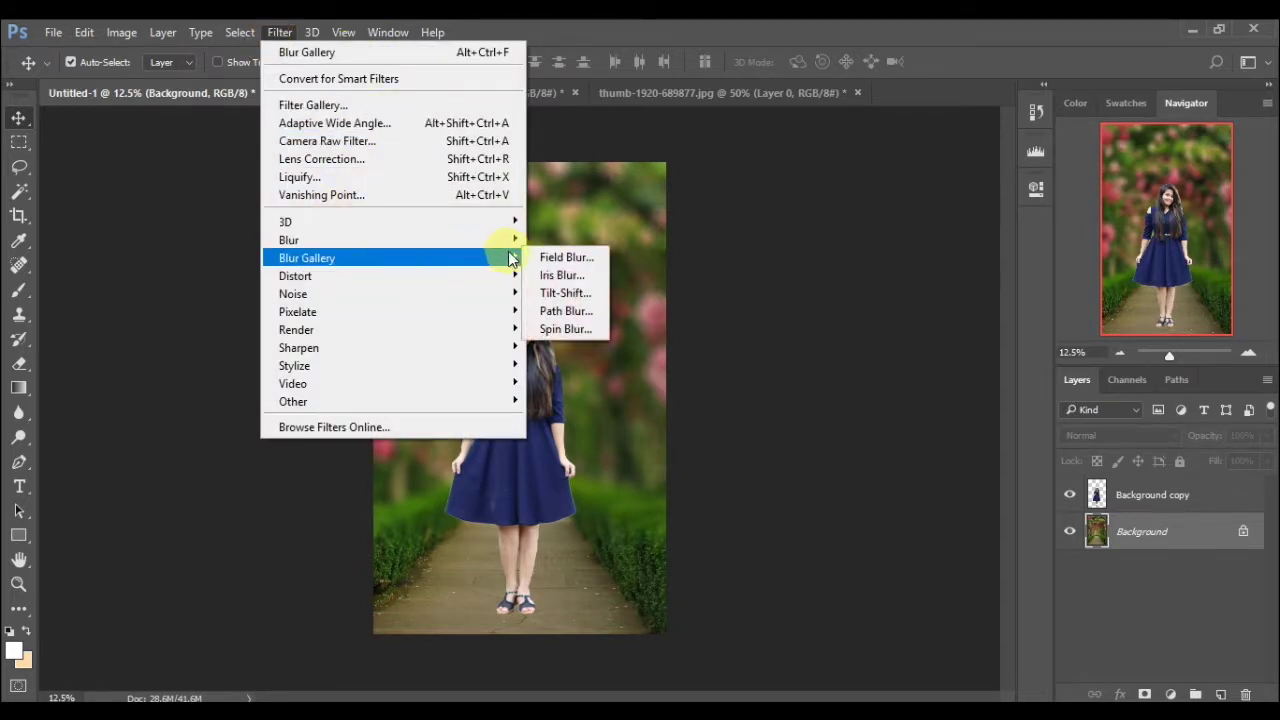
pyautogui.click(416, 52)
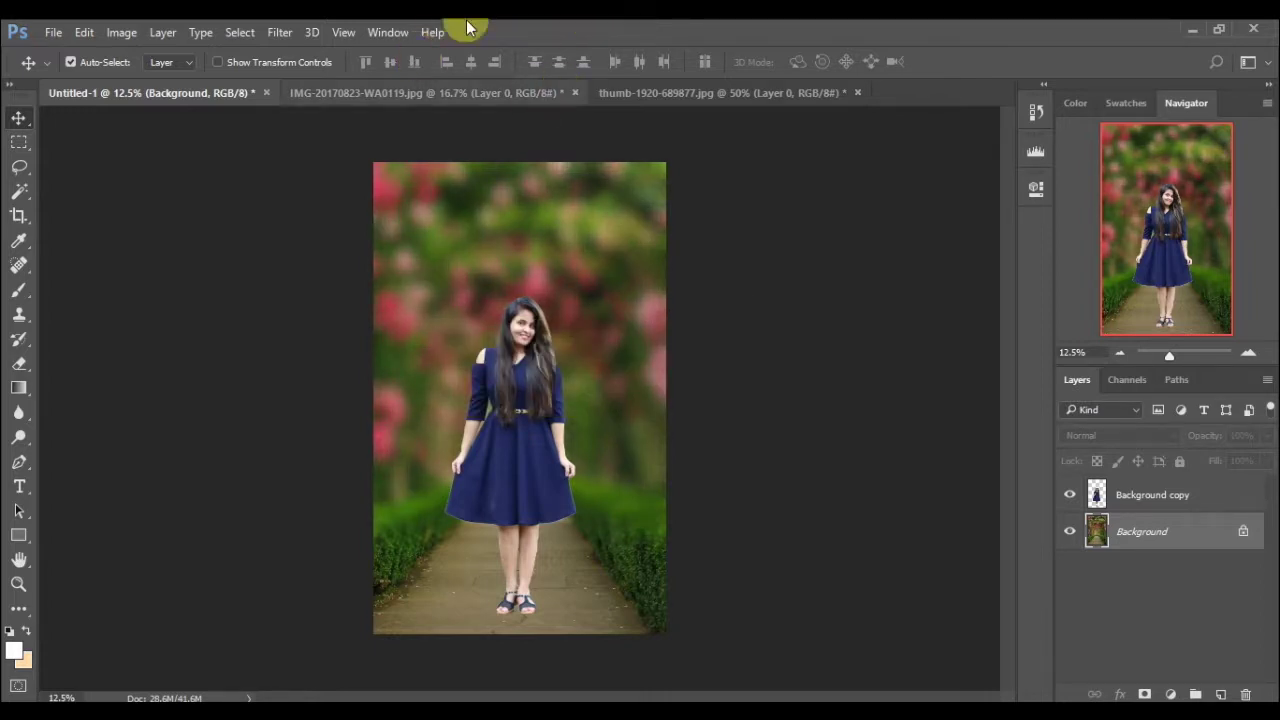
pyautogui.click(281, 31)
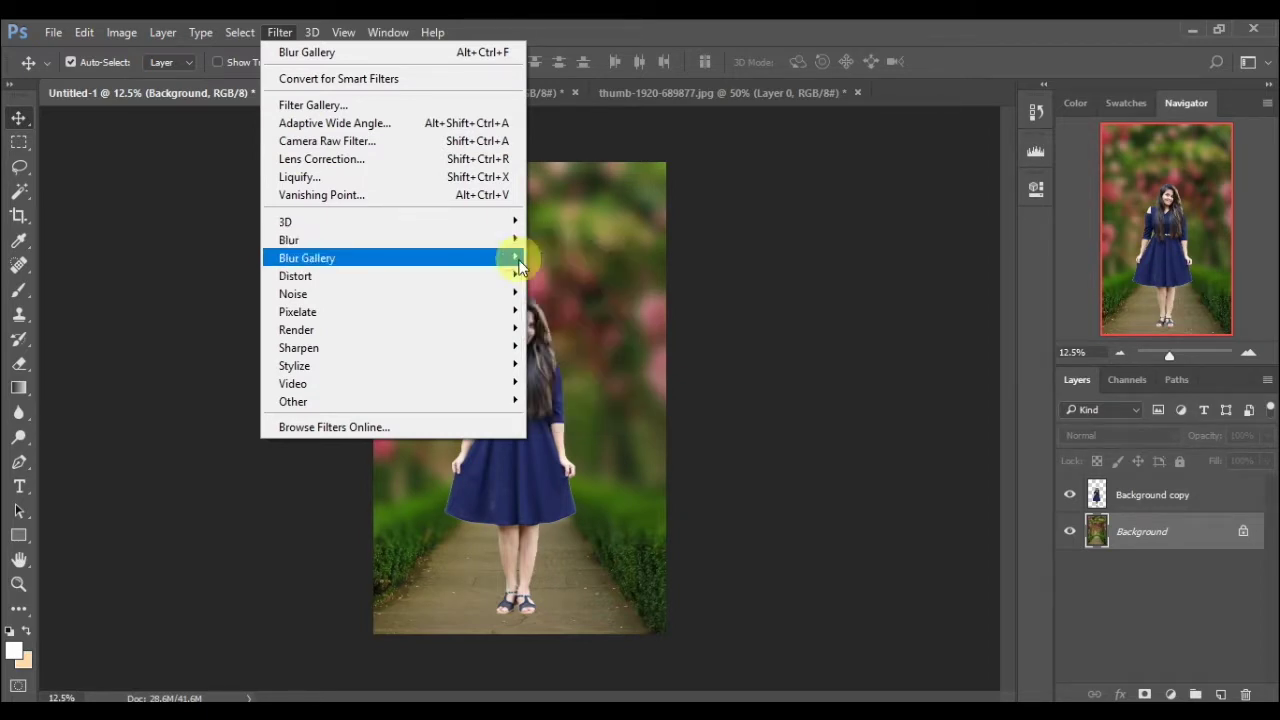
pyautogui.moveTo(390, 258)
pyautogui.click(545, 292)
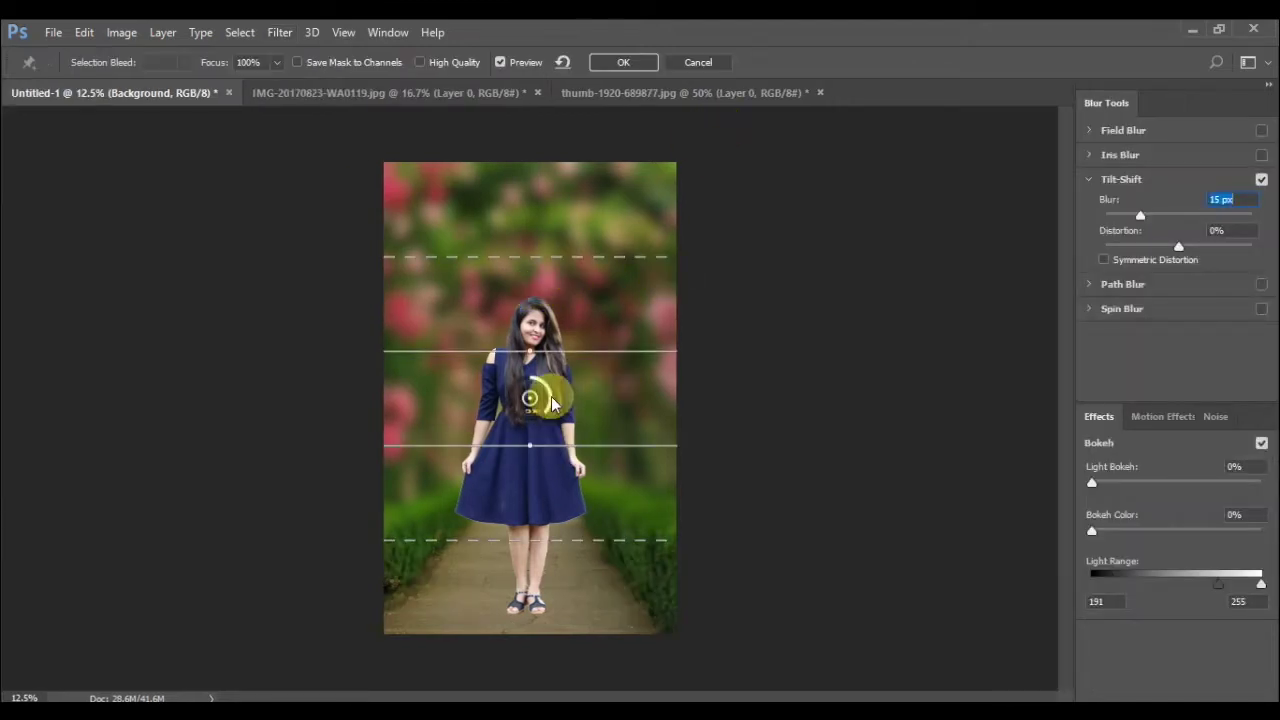
pyautogui.moveTo(535, 399); pyautogui.dragTo(531, 493)
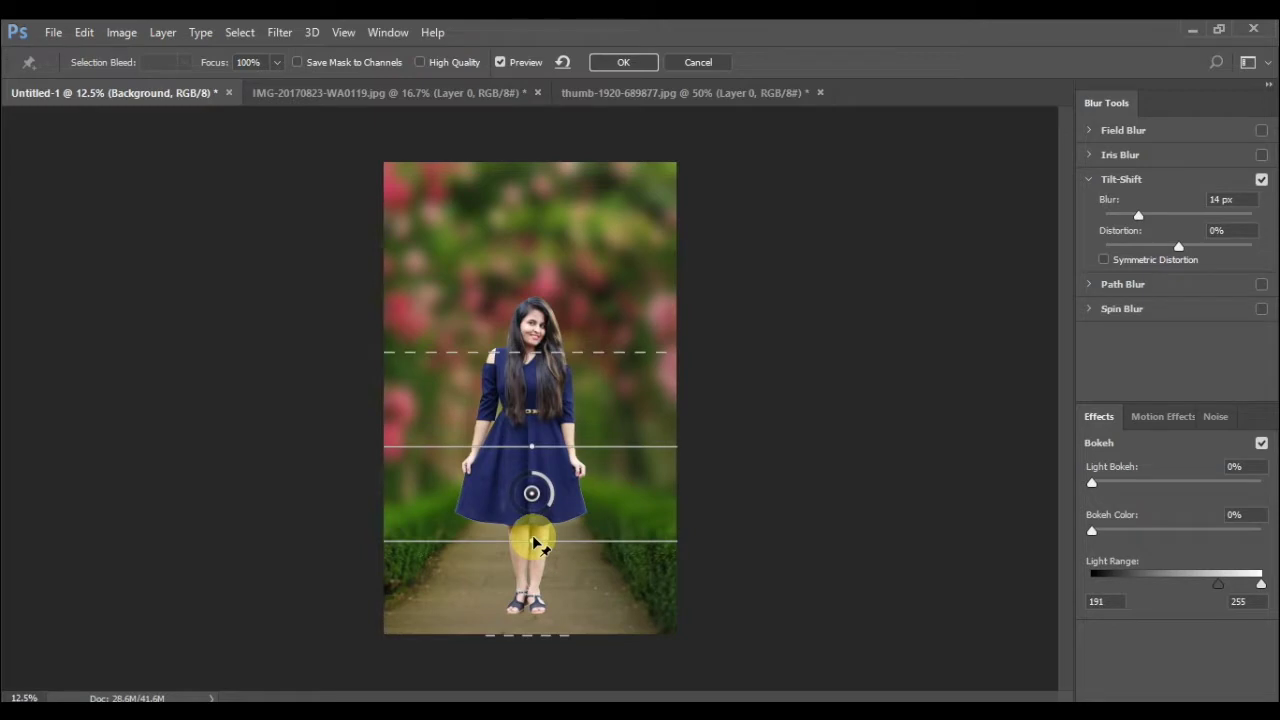
pyautogui.moveTo(533, 541)
pyautogui.mouseDown()
pyautogui.moveTo(541, 640)
pyautogui.moveTo(528, 621)
pyautogui.mouseUp()
pyautogui.moveTo(556, 471); pyautogui.dragTo(556, 486)
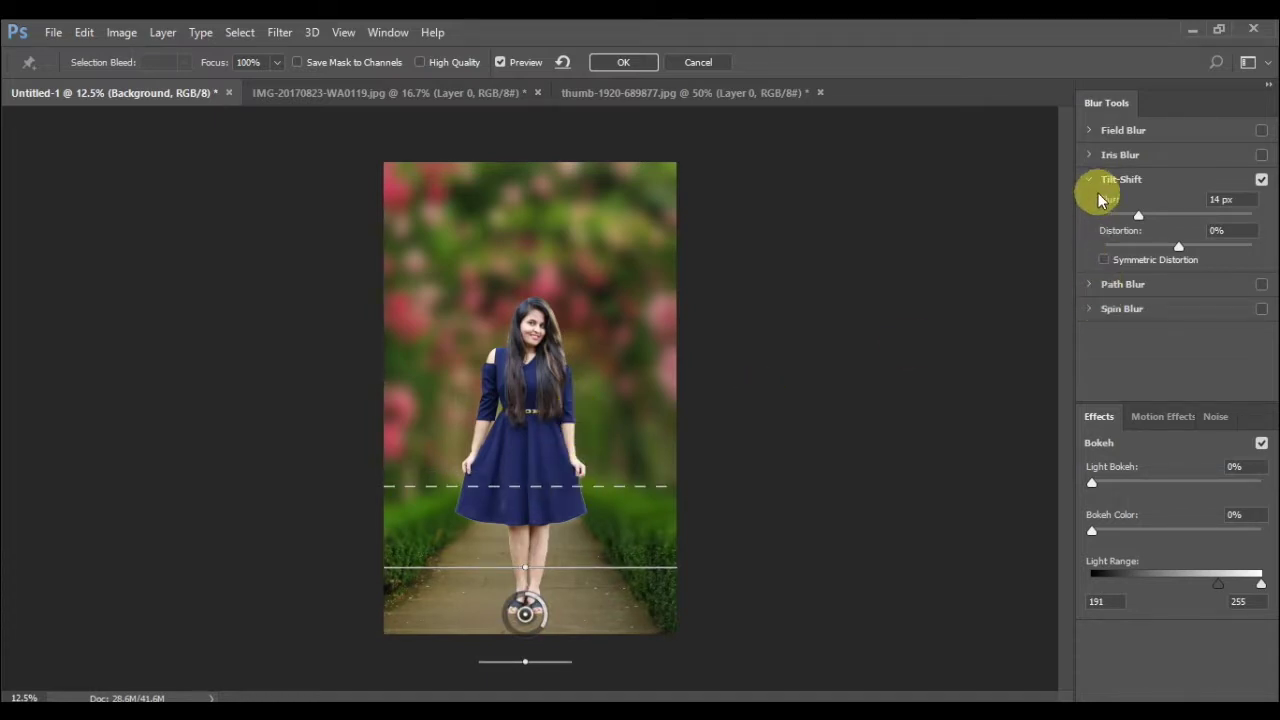
pyautogui.moveTo(1138, 215); pyautogui.dragTo(1092, 218)
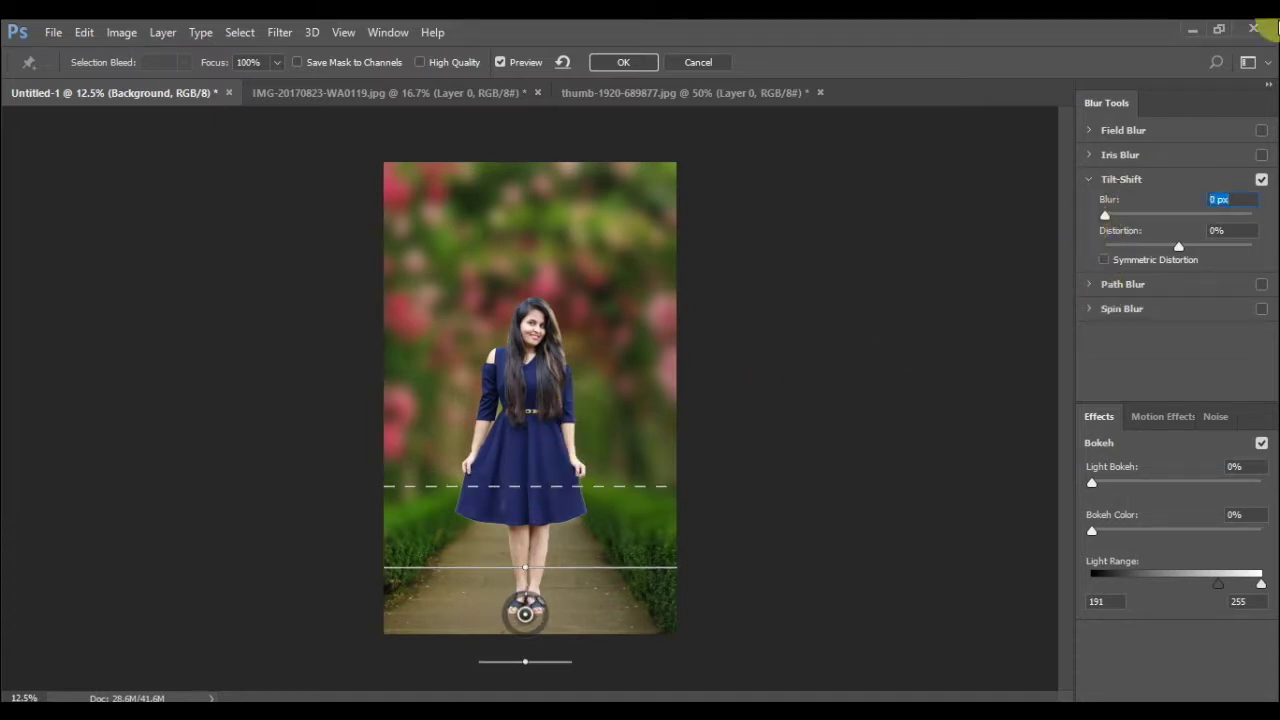
pyautogui.moveTo(1150, 484); pyautogui.dragTo(1221, 478)
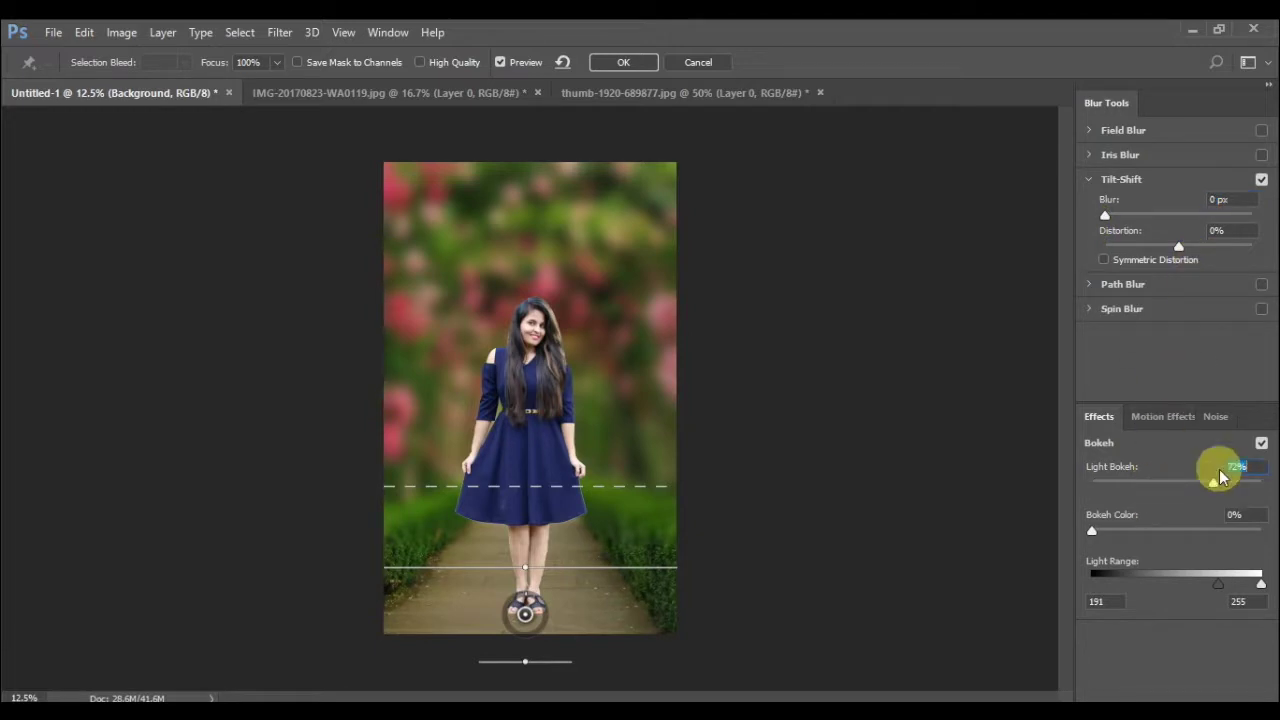
pyautogui.click(1156, 484)
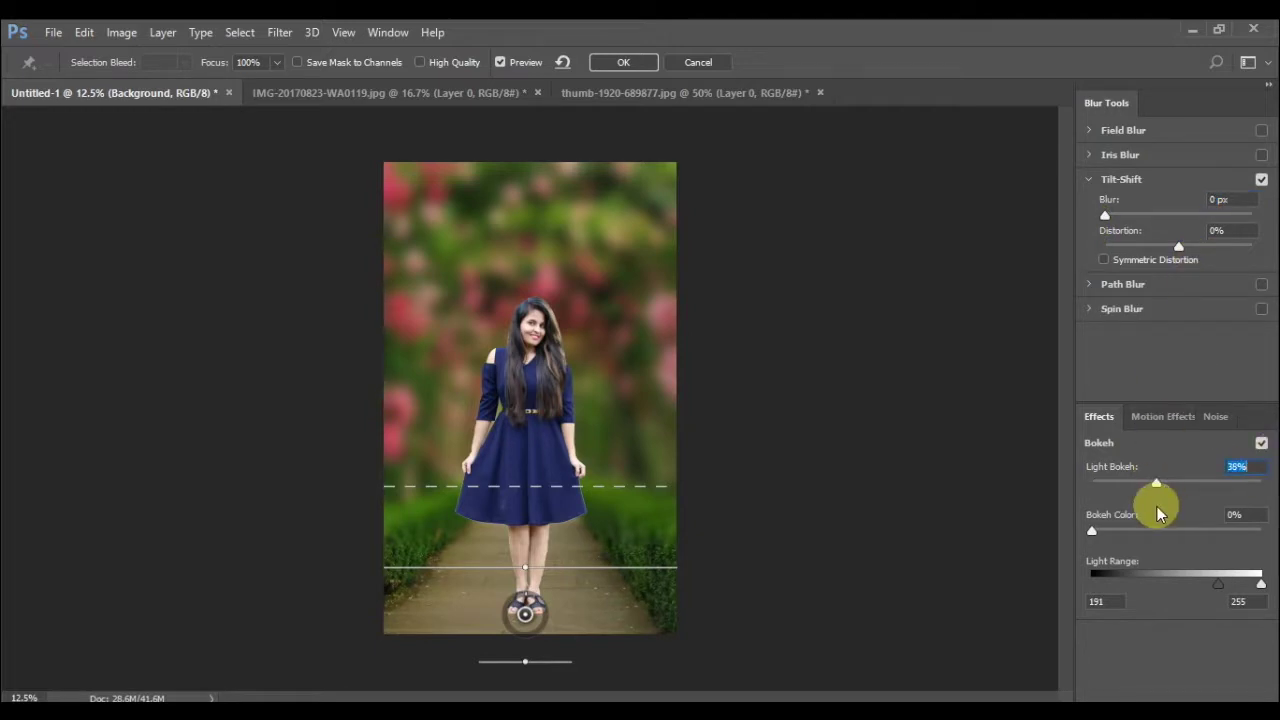
pyautogui.click(1169, 217)
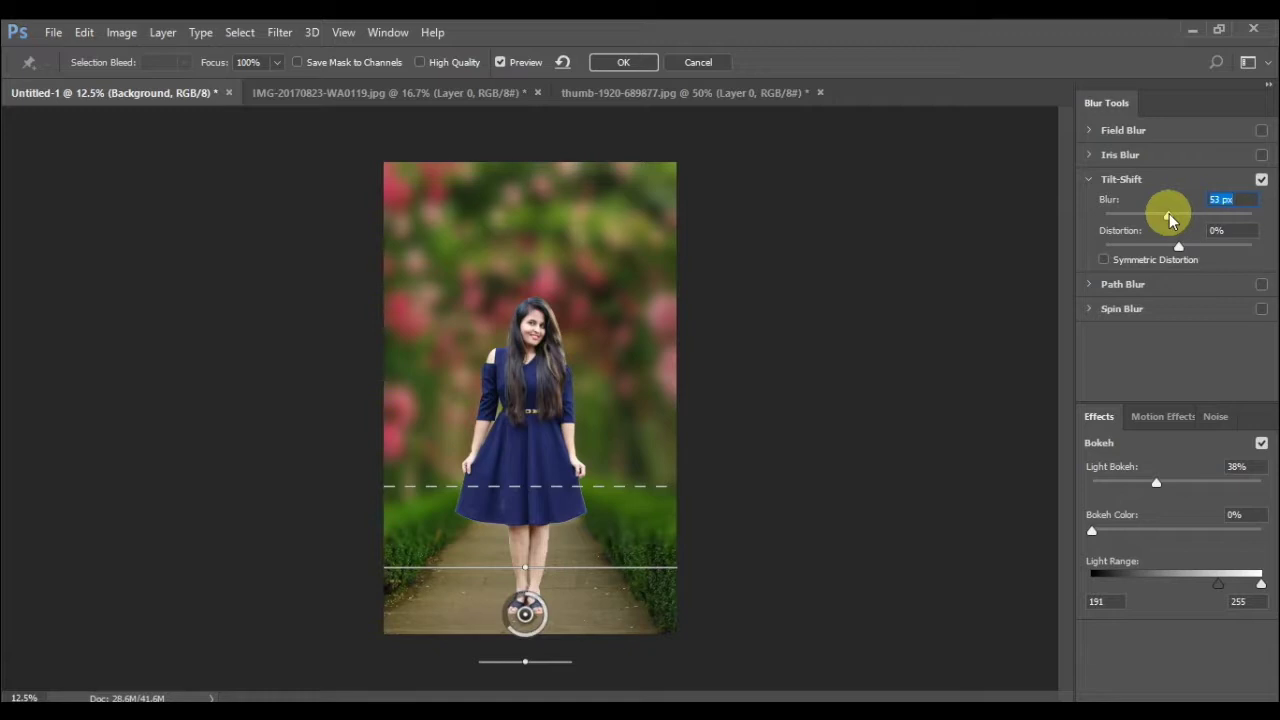
pyautogui.moveTo(1170, 219)
pyautogui.mouseDown()
pyautogui.moveTo(1202, 221)
pyautogui.moveTo(1139, 220)
pyautogui.moveTo(1118, 234)
pyautogui.mouseUp()
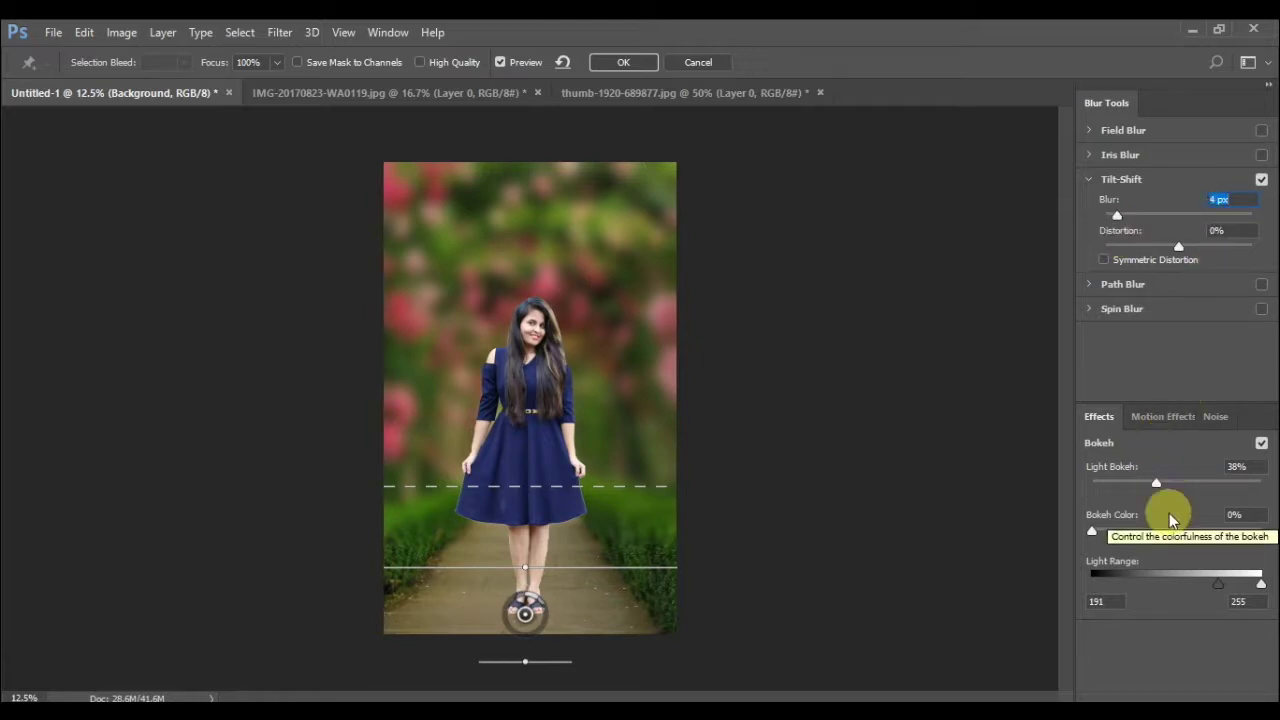
pyautogui.moveTo(1165, 484)
pyautogui.mouseDown()
pyautogui.moveTo(1225, 488)
pyautogui.moveTo(1249, 468)
pyautogui.moveTo(1232, 494)
pyautogui.moveTo(1221, 487)
pyautogui.mouseUp()
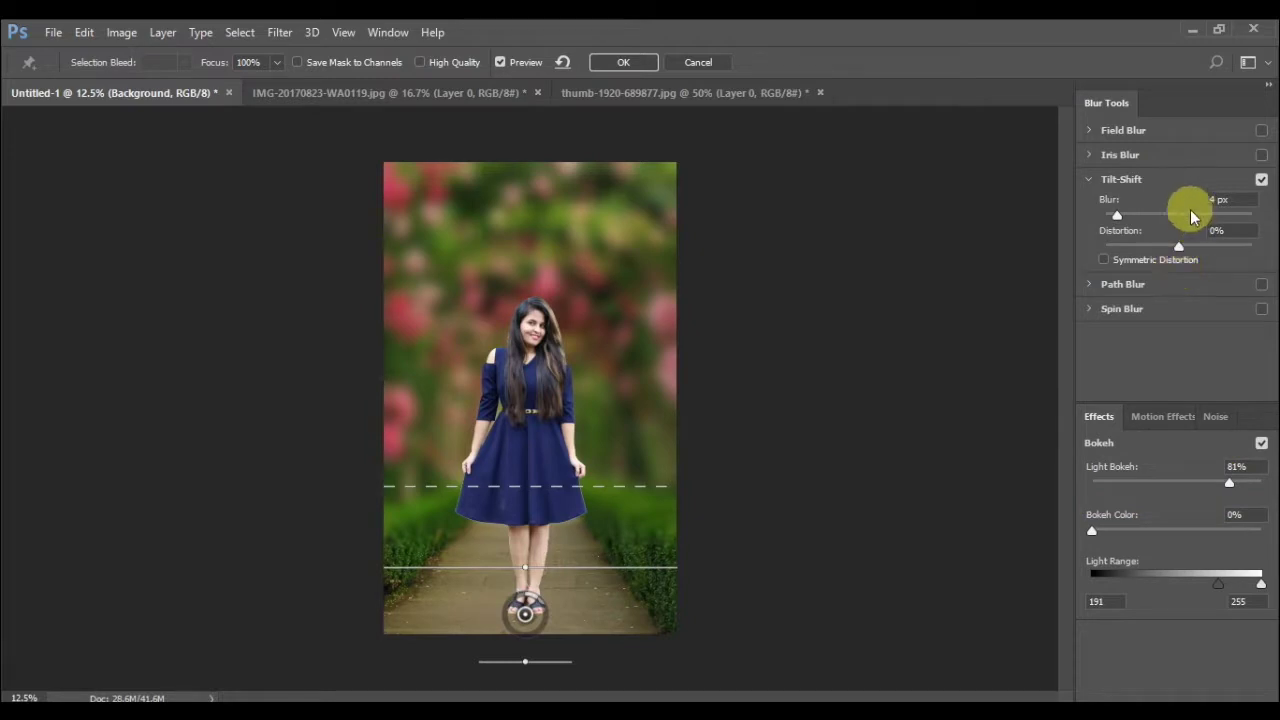
pyautogui.click(1191, 216)
pyautogui.moveTo(1191, 216); pyautogui.dragTo(1124, 237)
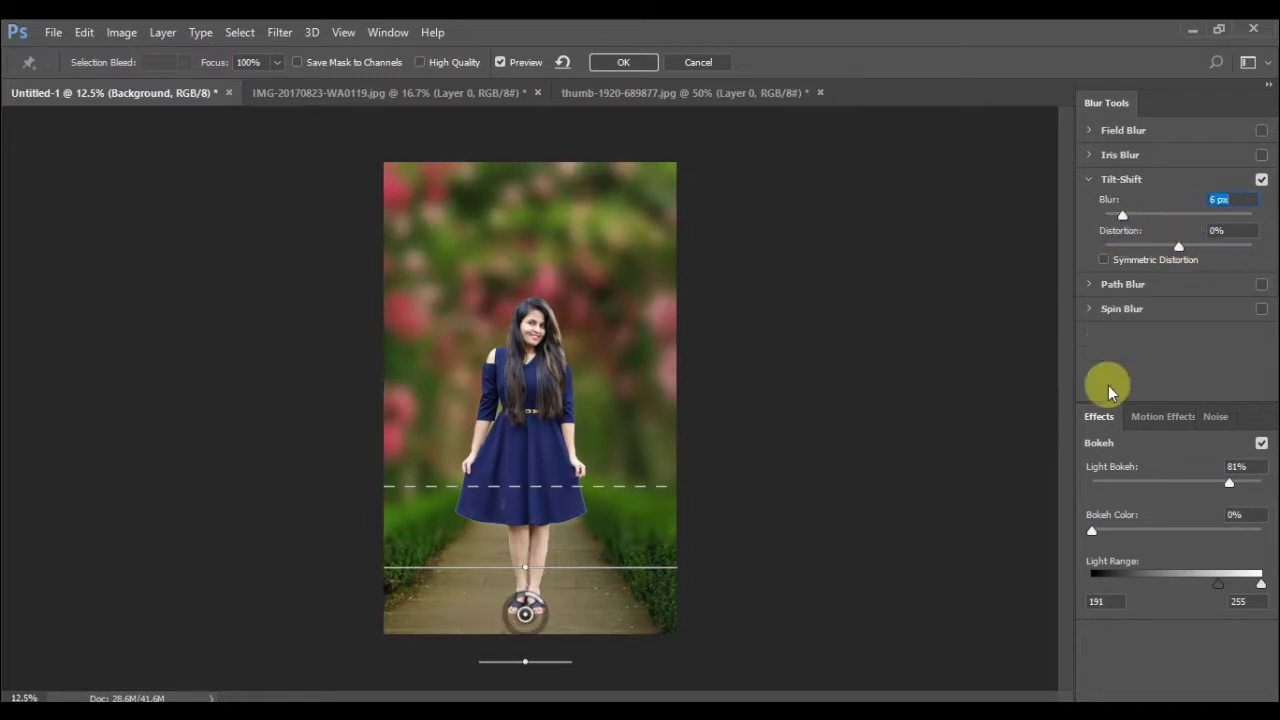
pyautogui.click(1172, 529)
pyautogui.moveTo(1173, 531); pyautogui.dragTo(1201, 535)
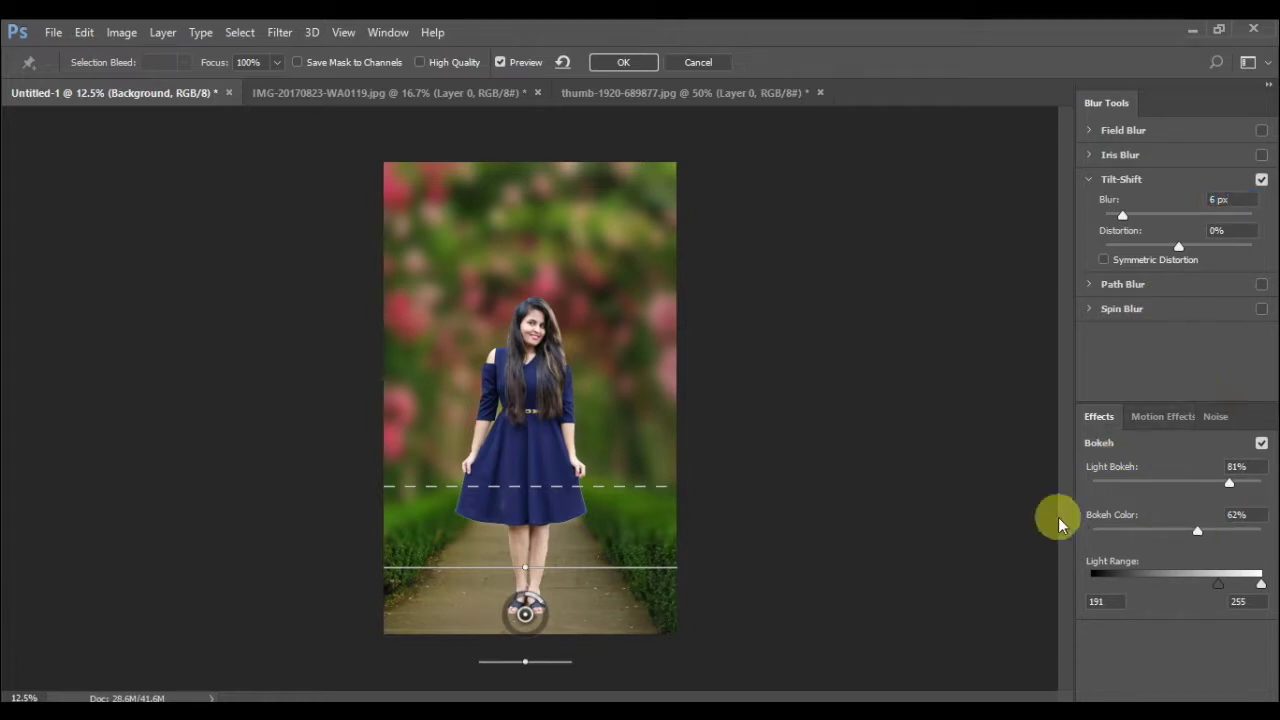
pyautogui.click(718, 70)
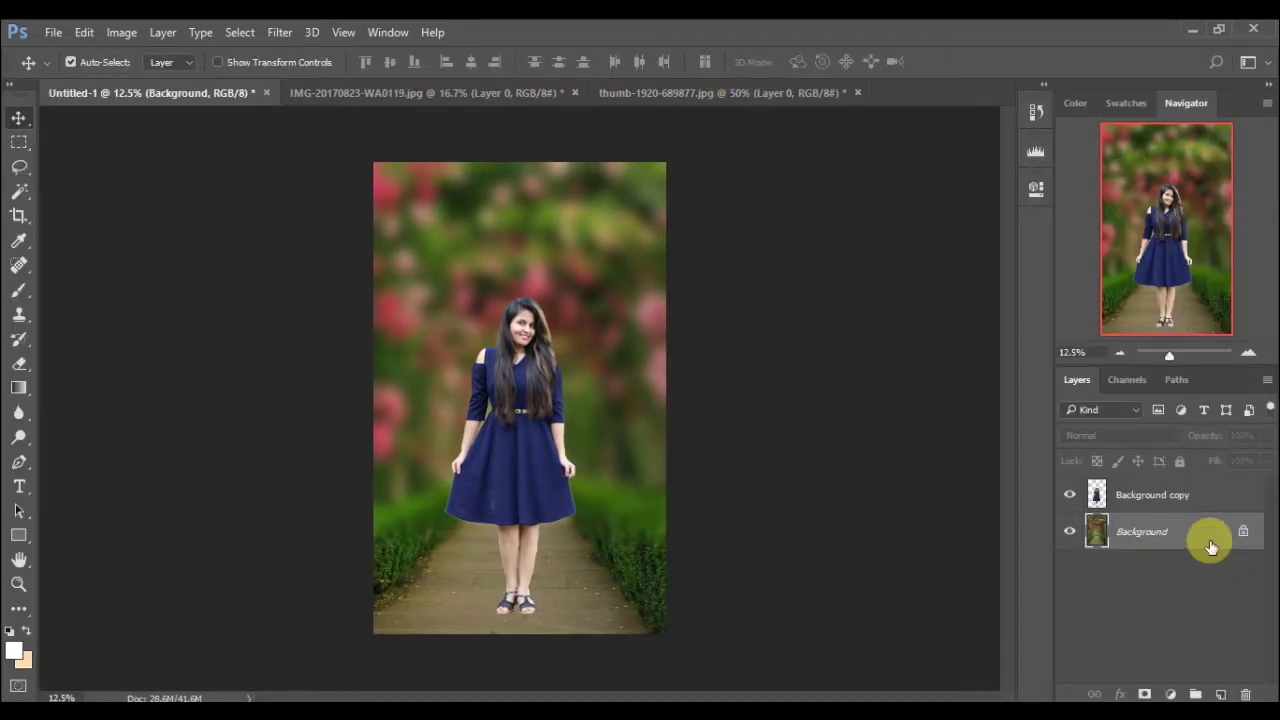
# - Zoom in on the woman's face and convert the Background copy layer to a smart object
pyautogui.click(1245, 352)
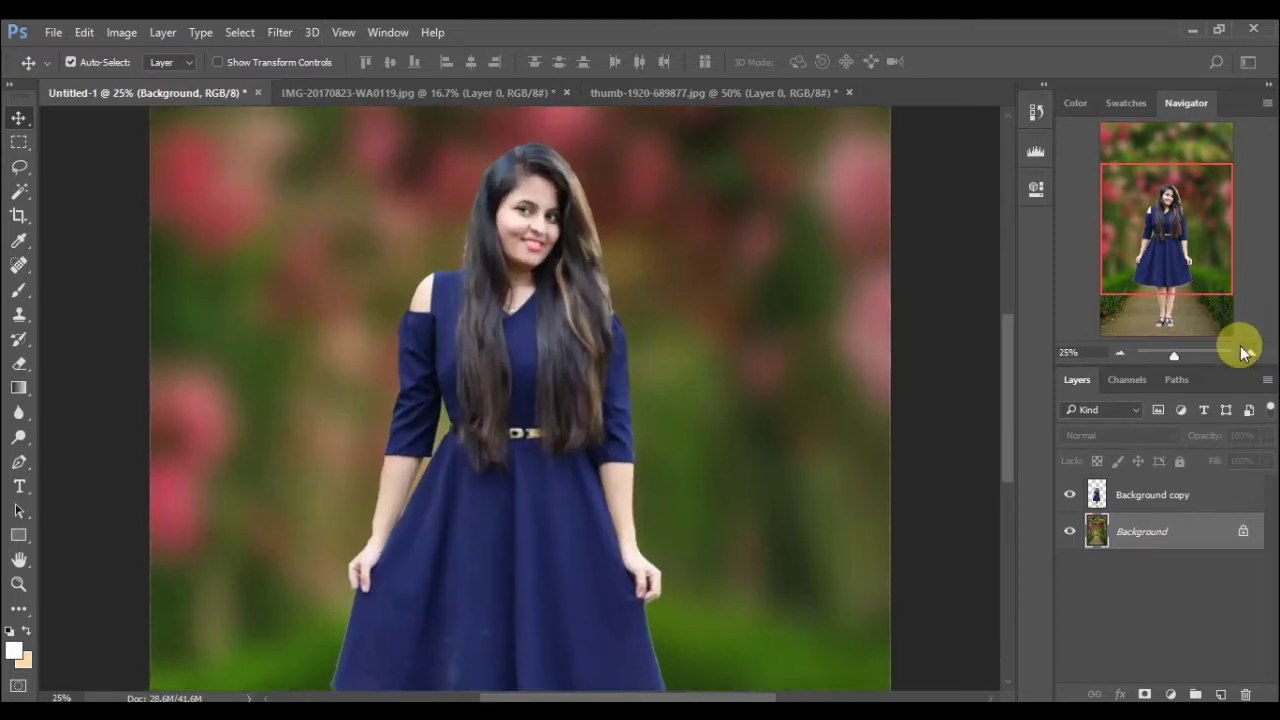
pyautogui.click(1245, 352)
pyautogui.click(1245, 352)
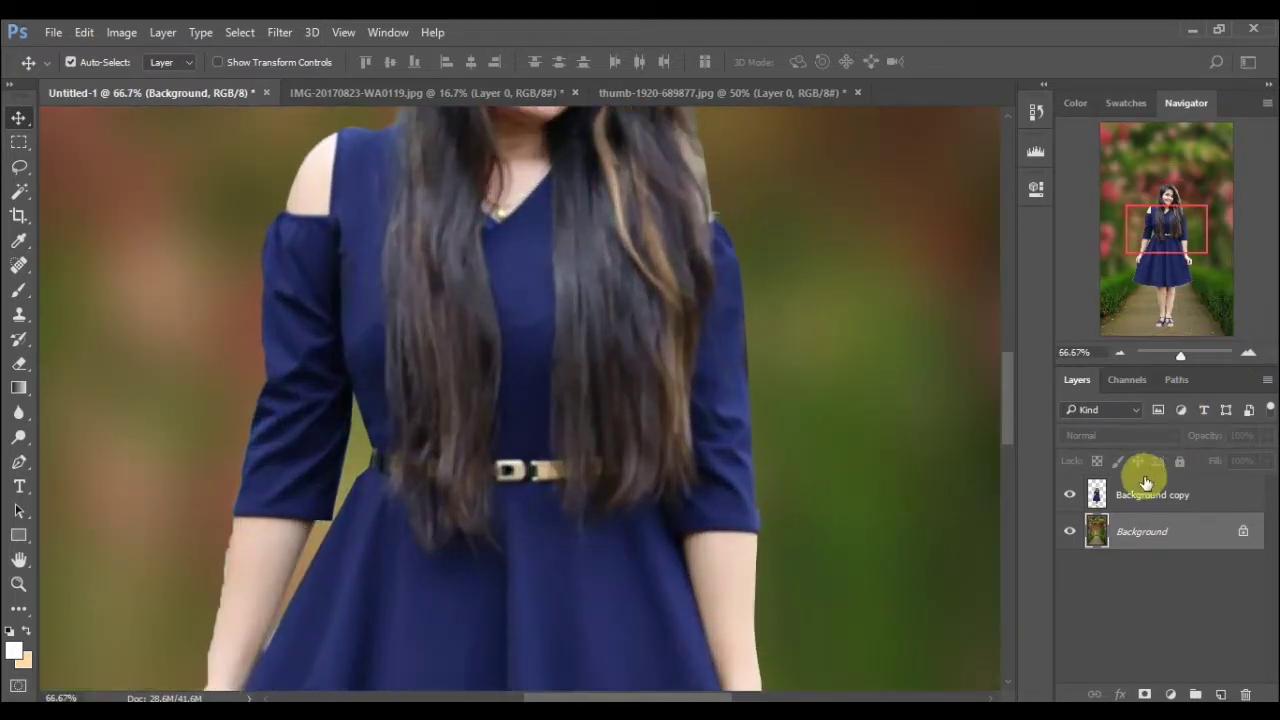
pyautogui.click(1127, 497)
pyautogui.moveTo(1134, 249); pyautogui.dragTo(1145, 222)
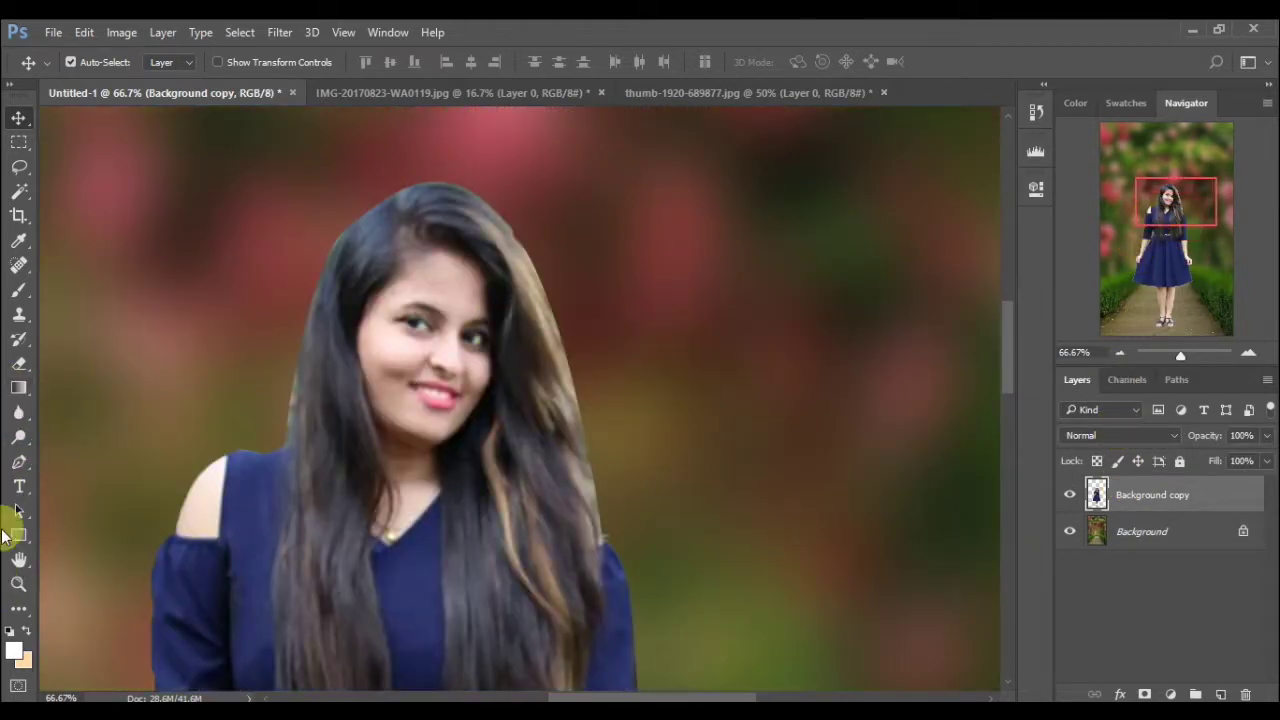
pyautogui.rightClick(1141, 497)
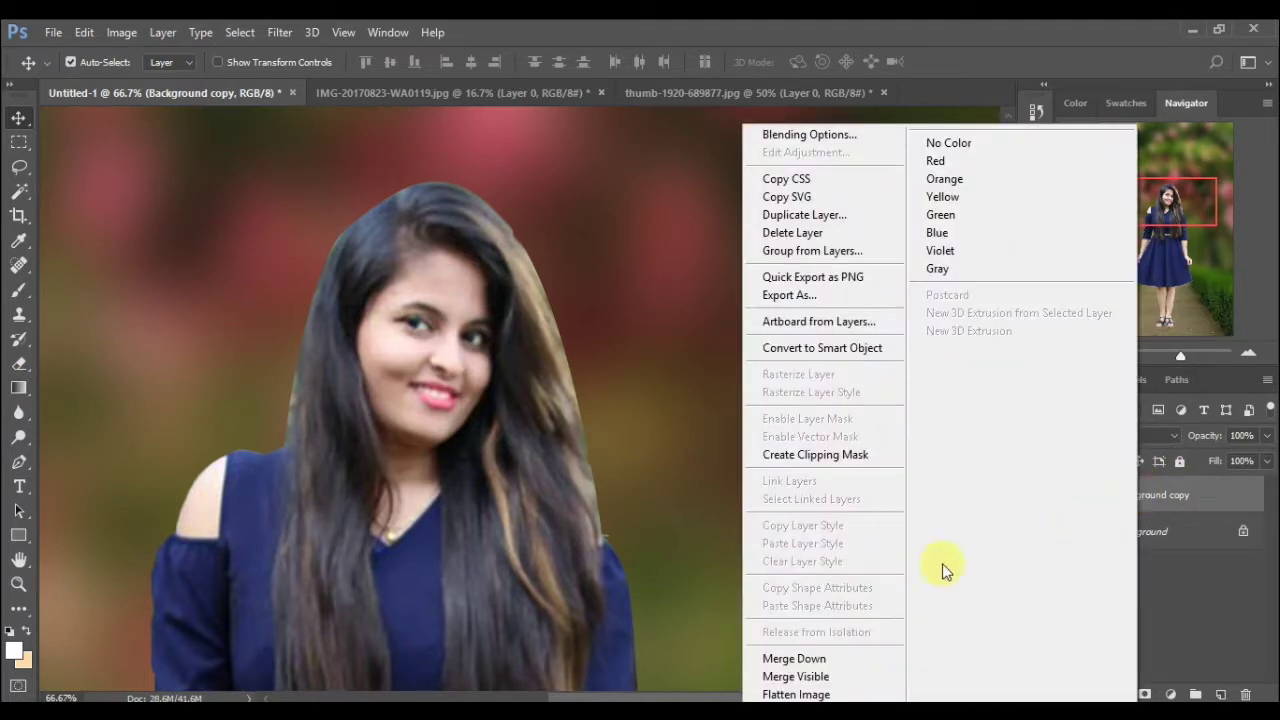
pyautogui.click(834, 348)
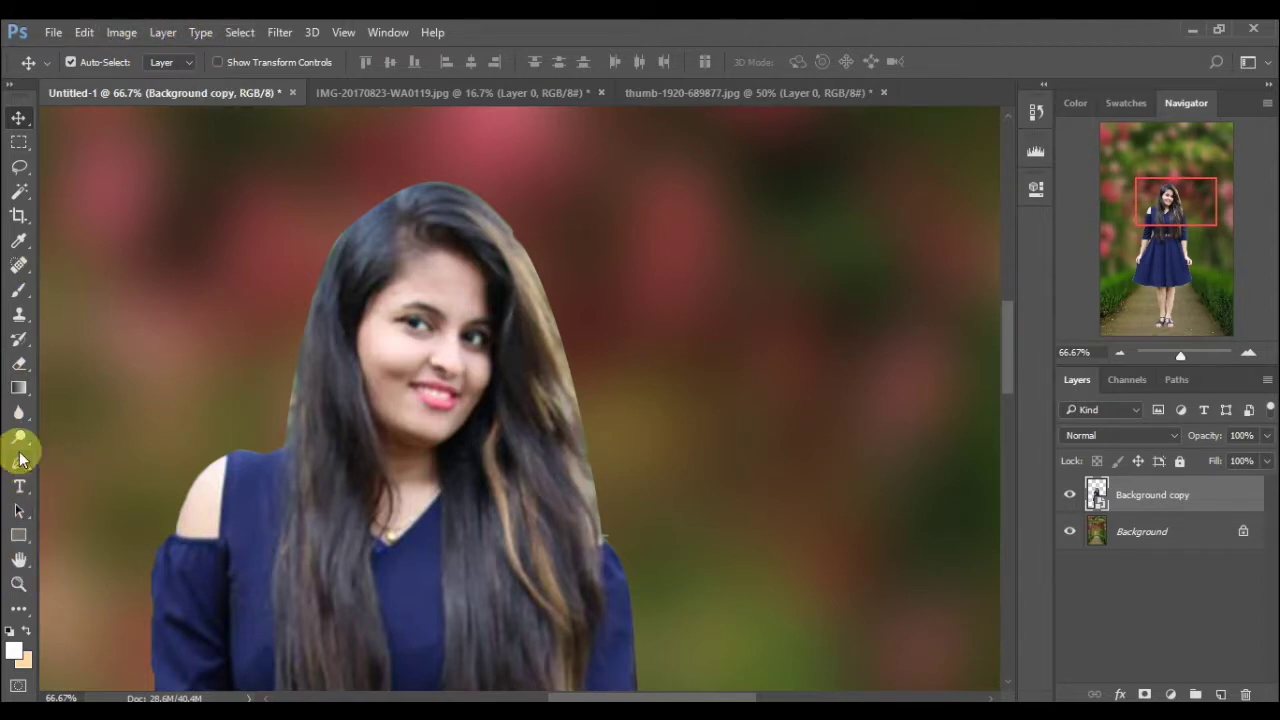
# - Switch to the Smudge tool with a 59 px brush
pyautogui.click(22, 434)
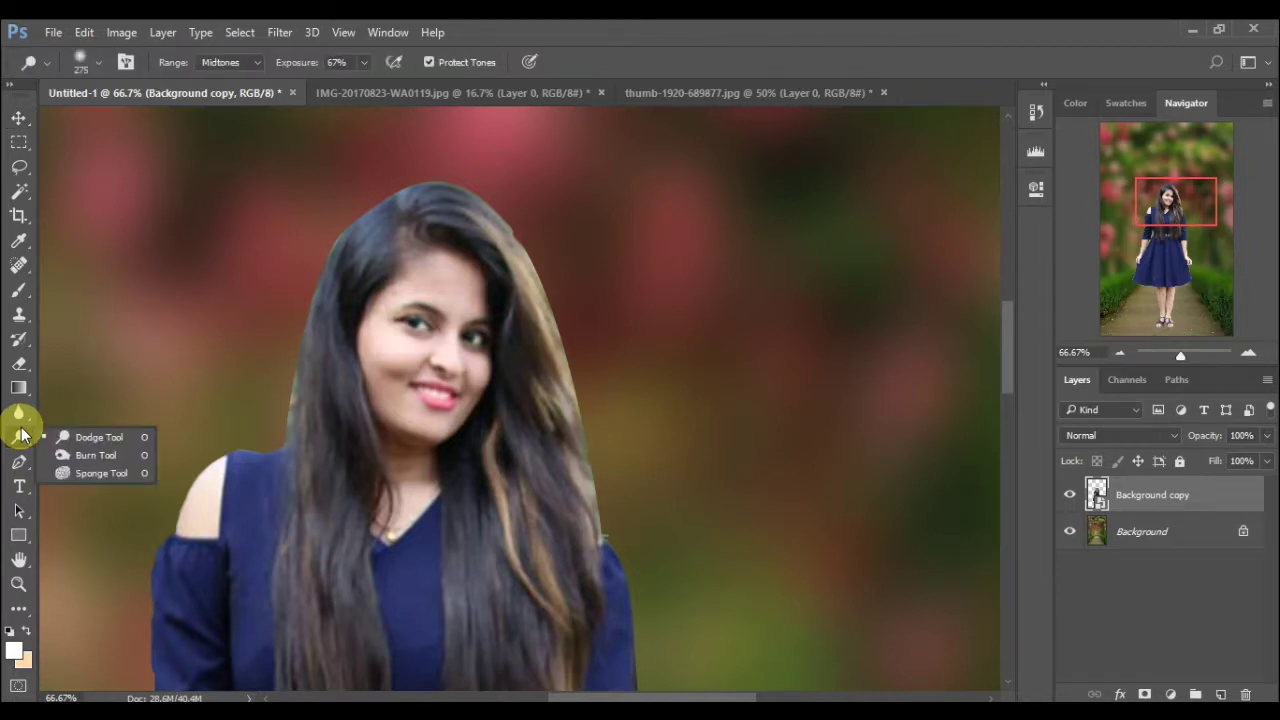
pyautogui.click(23, 418)
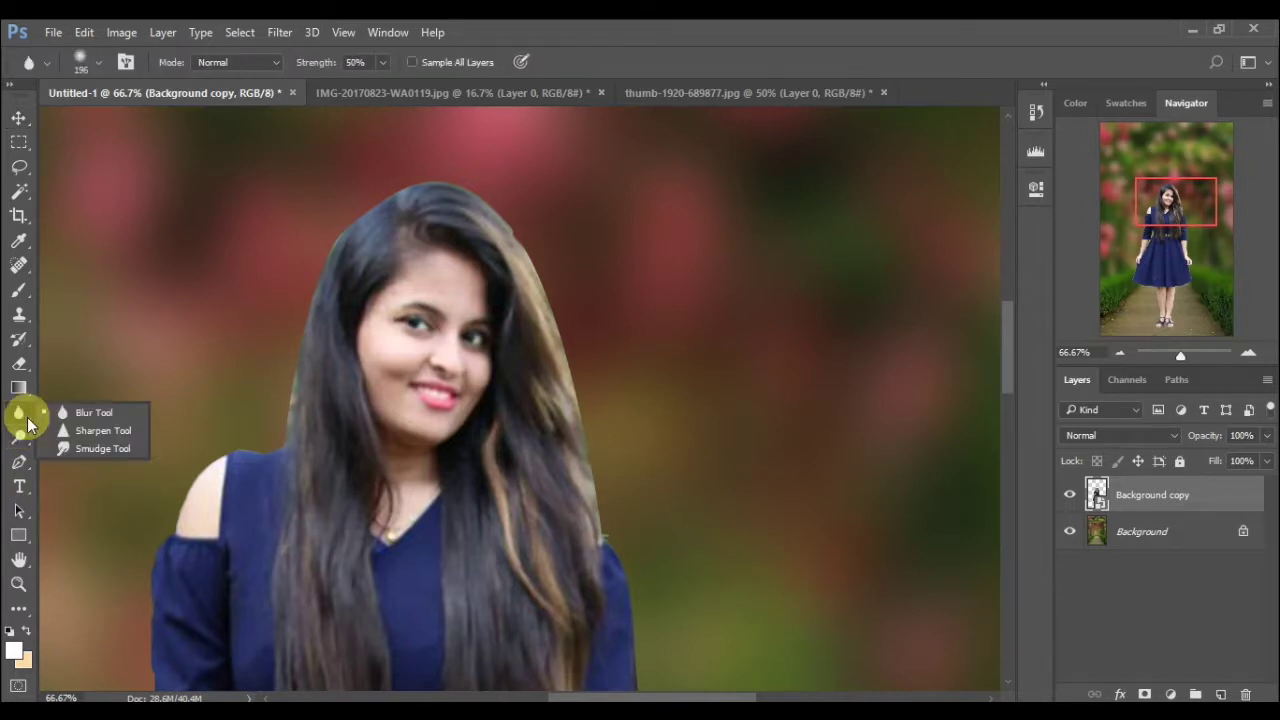
pyautogui.click(68, 448)
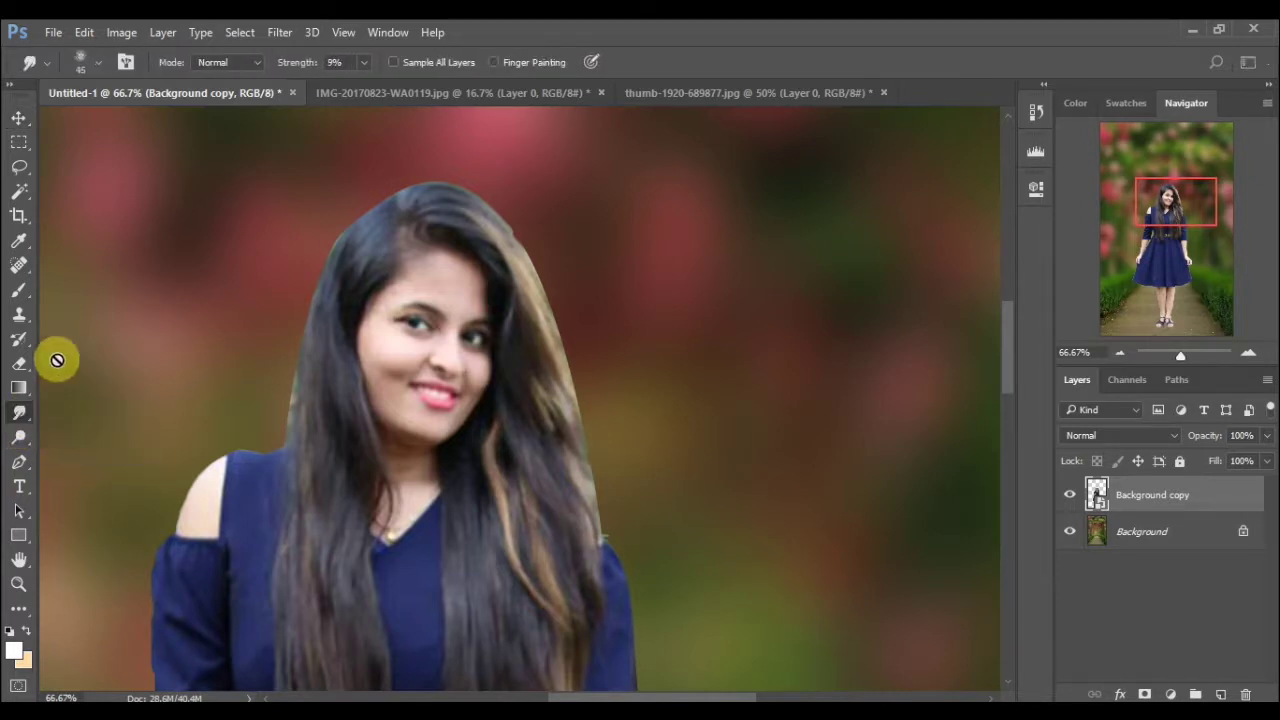
pyautogui.click(81, 58)
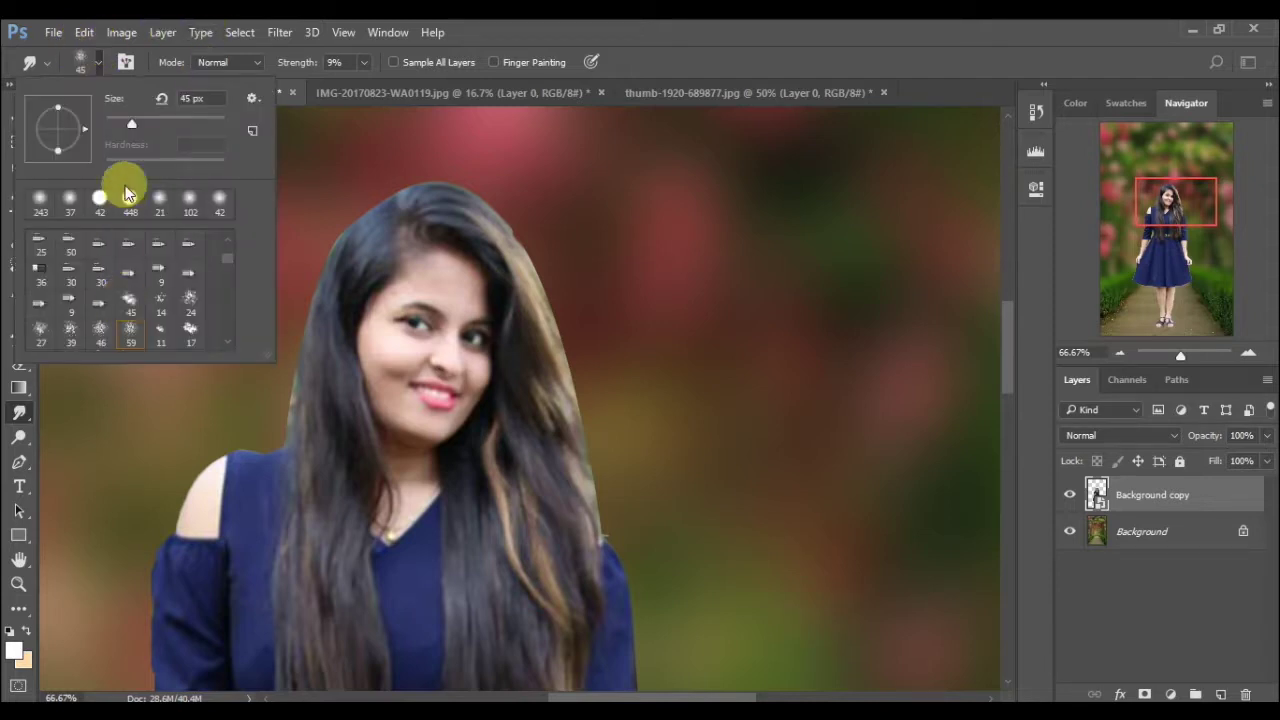
pyautogui.click(130, 330)
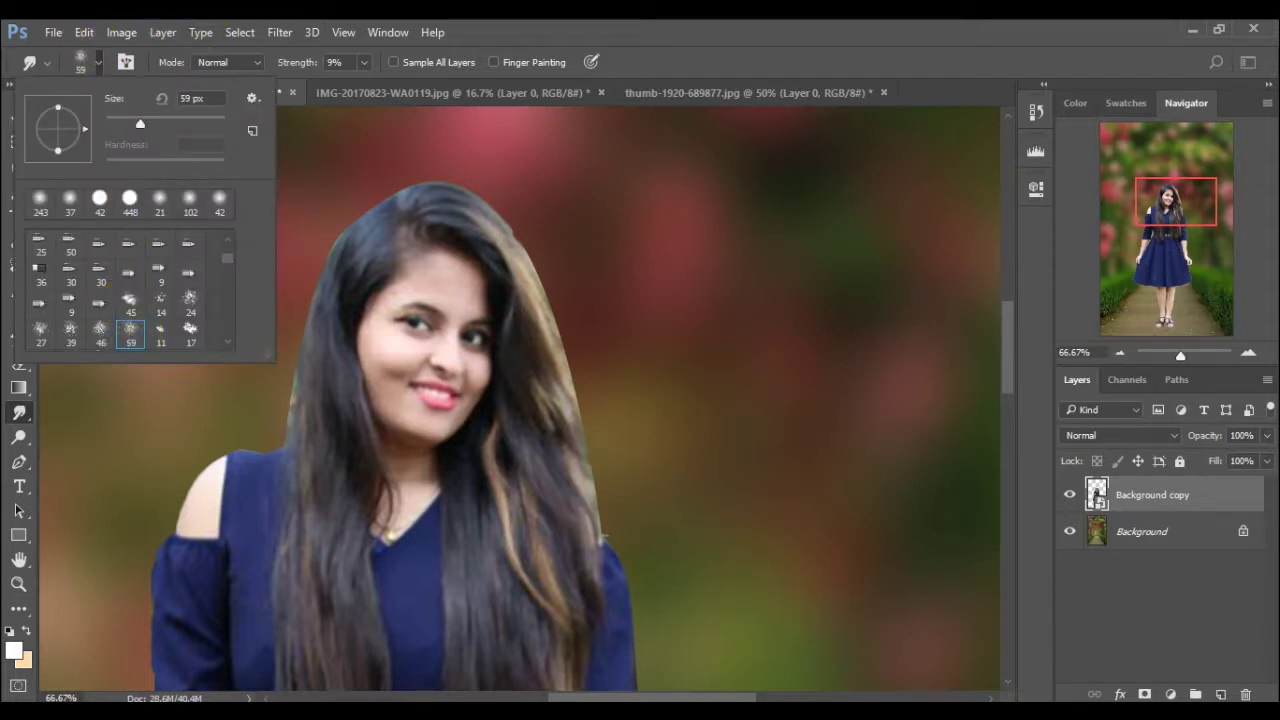
# - Try a foreground colour in the picker, then open Background copy's layer options to rasterize it
pyautogui.click(14, 651)
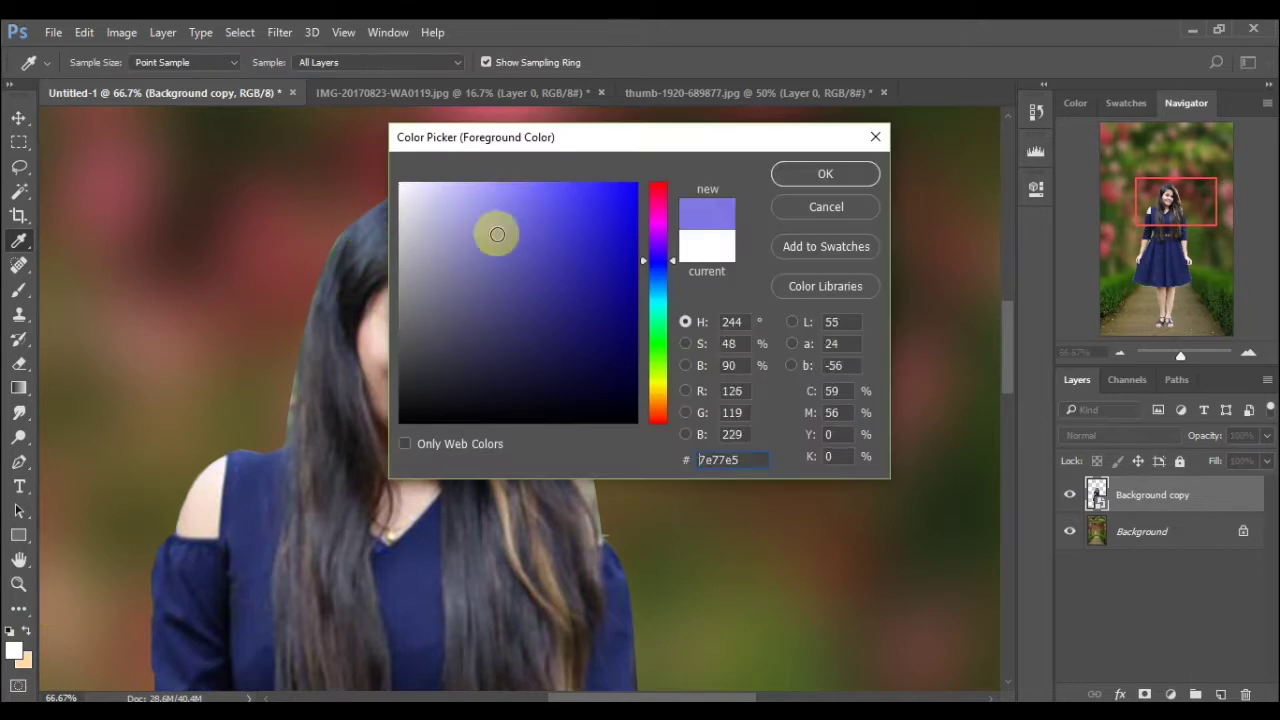
pyautogui.click(349, 537)
pyautogui.click(854, 178)
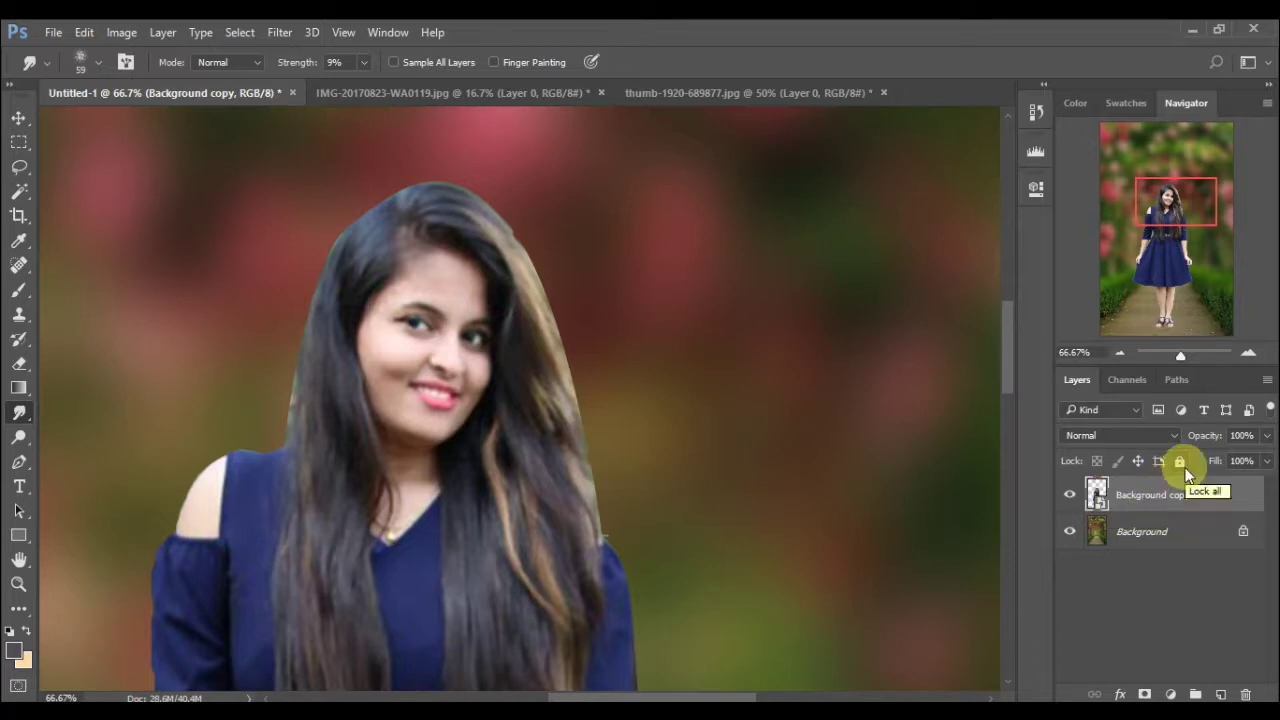
pyautogui.rightClick(1141, 497)
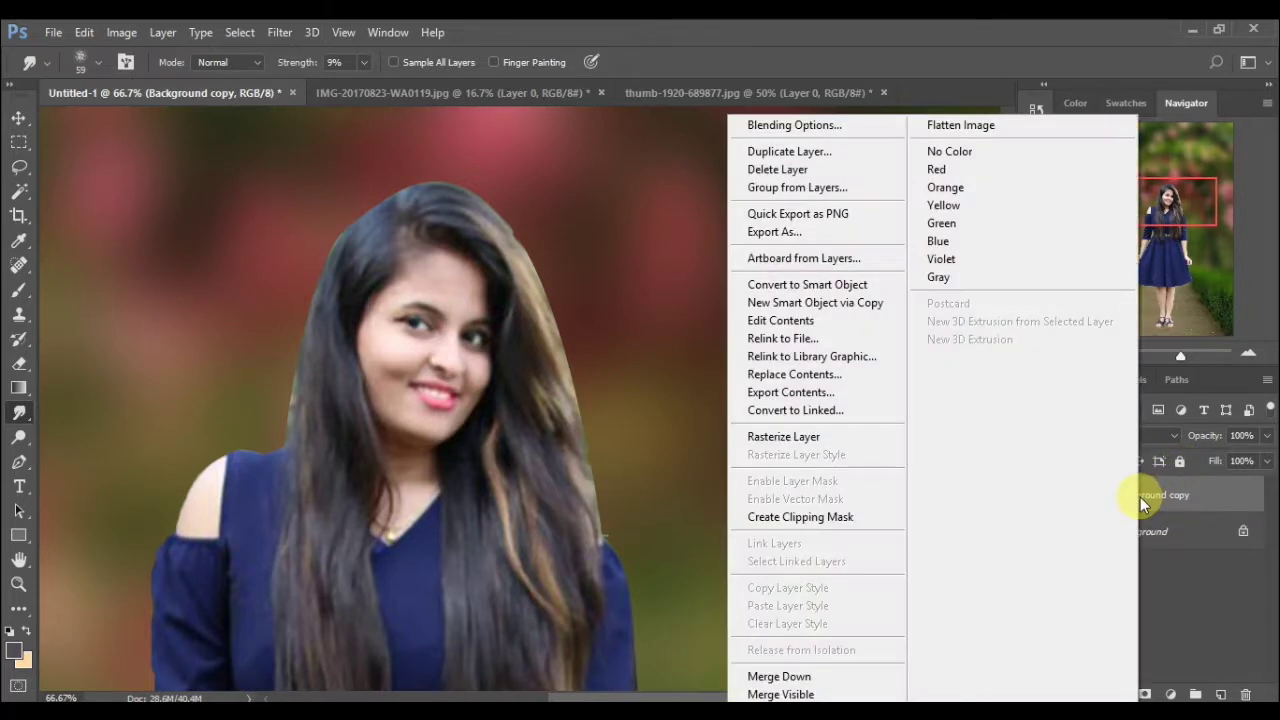
# - Rasterize the Background copy layer, make a test hair smudge, and set smudge Strength to 75%
pyautogui.click(798, 437)
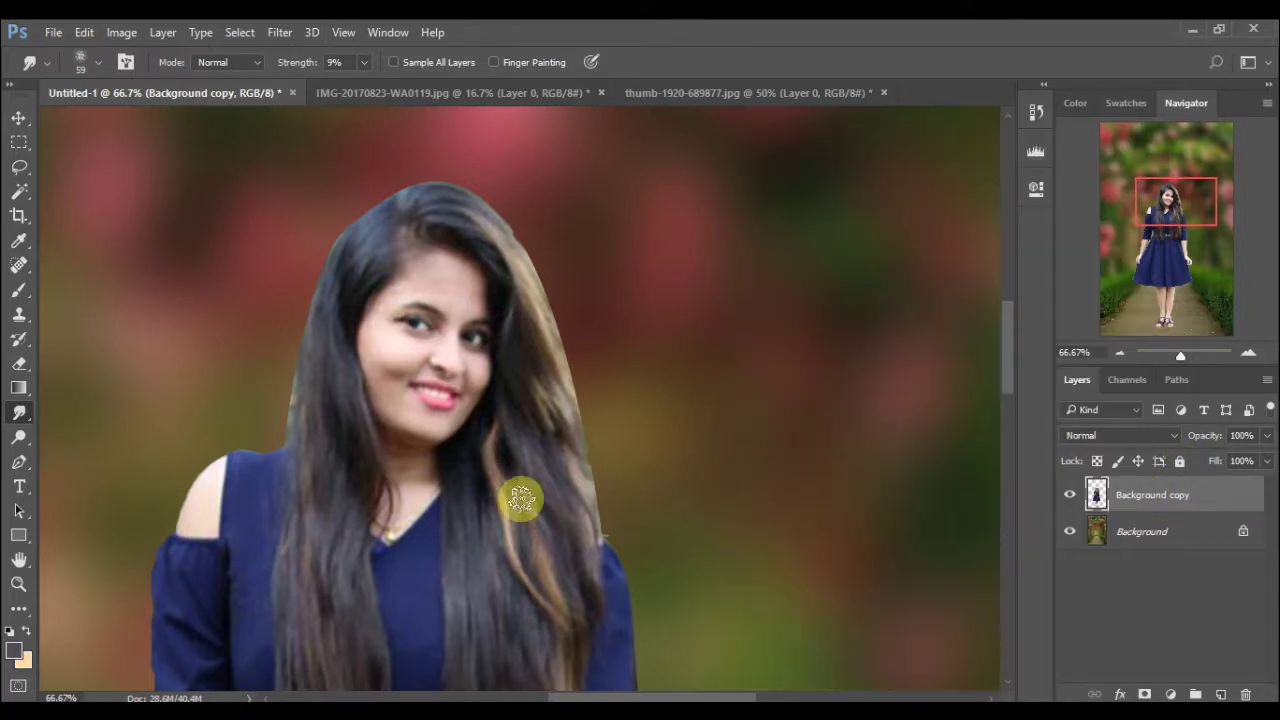
pyautogui.moveTo(388, 256)
pyautogui.mouseDown()
pyautogui.moveTo(400, 214)
pyautogui.moveTo(383, 220)
pyautogui.moveTo(386, 200)
pyautogui.moveTo(351, 226)
pyautogui.moveTo(294, 314)
pyautogui.moveTo(277, 369)
pyautogui.mouseUp()
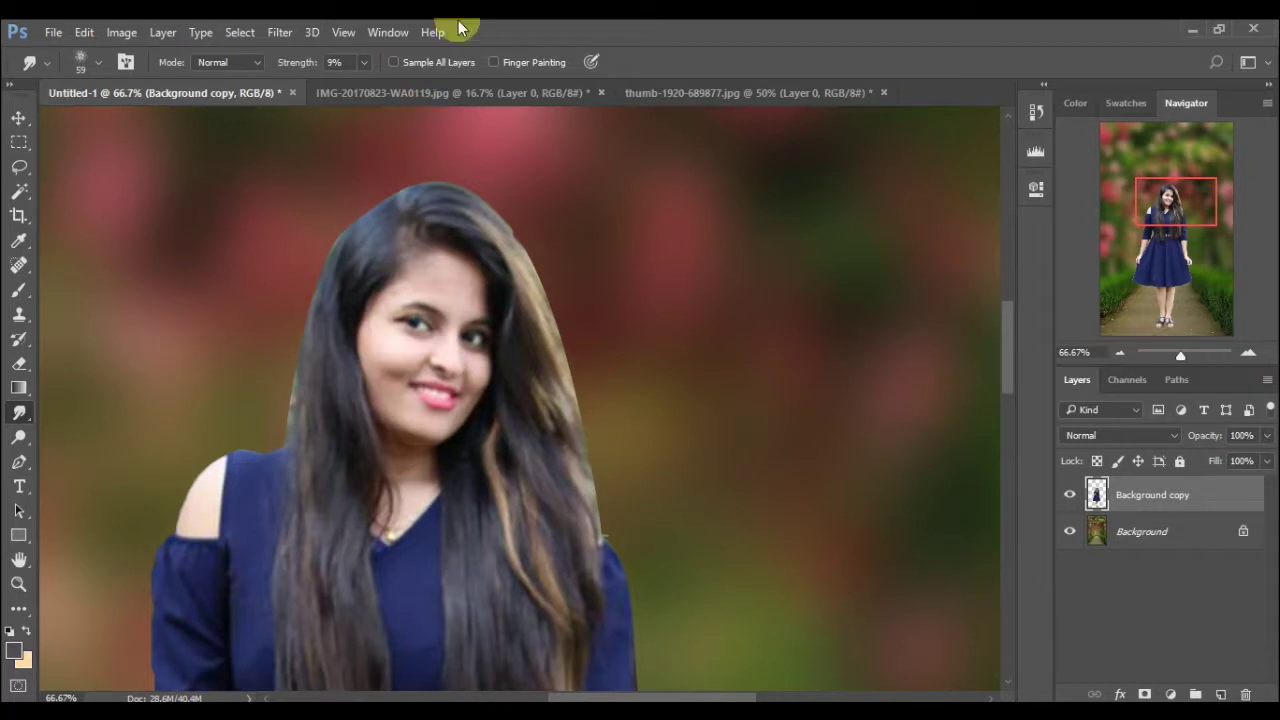
pyautogui.click(366, 68)
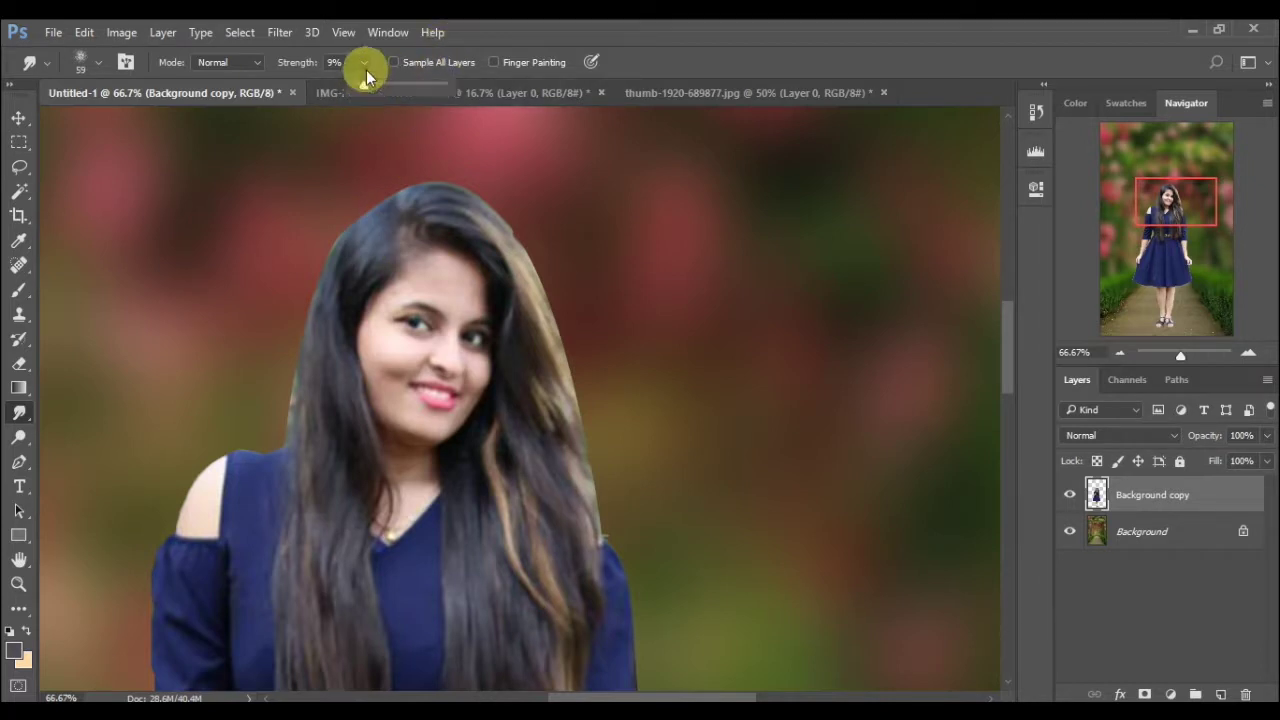
pyautogui.click(421, 86)
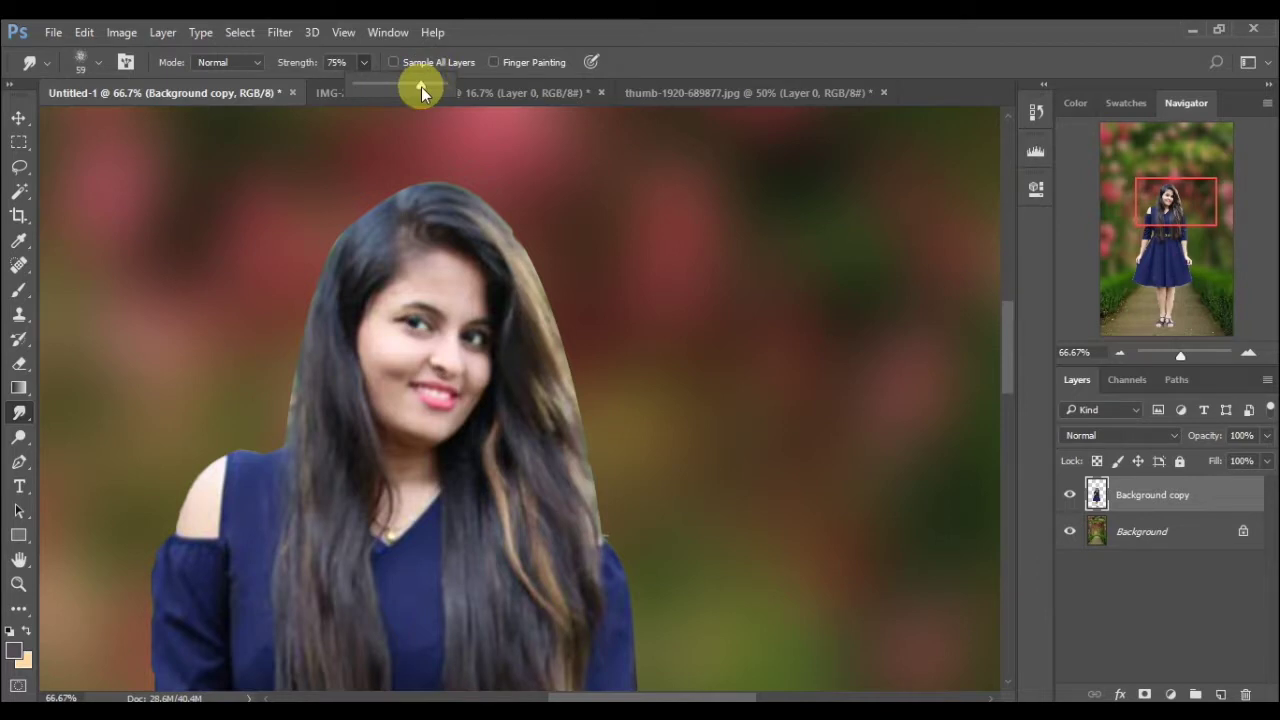
pyautogui.click(395, 197)
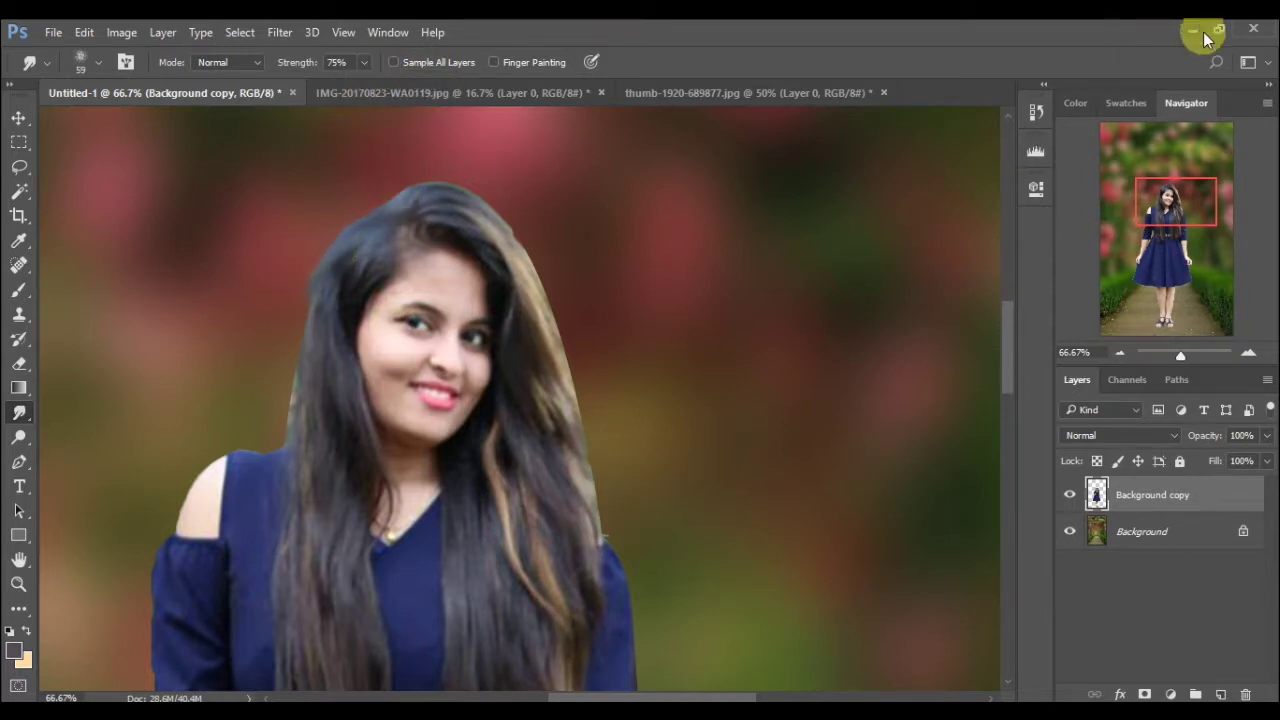
# - Delete the two extra Smudge Tool states from History, keeping one
pyautogui.click(1037, 110)
pyautogui.click(995, 204)
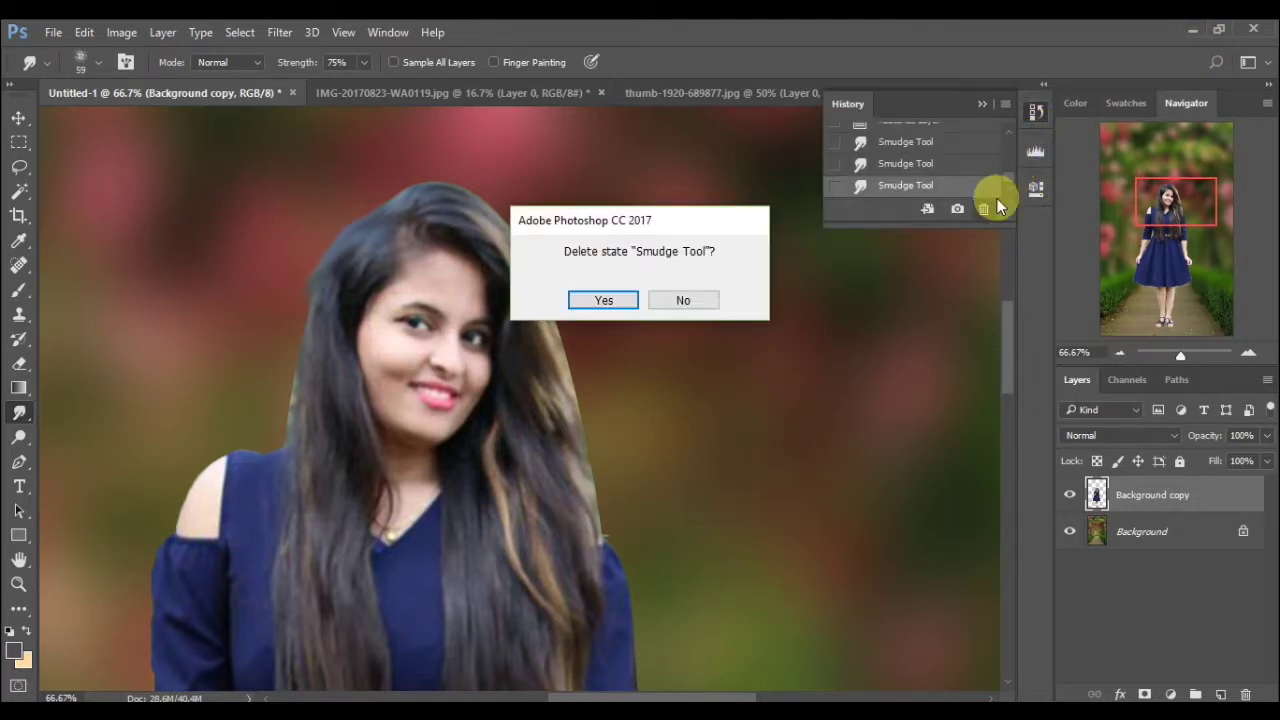
pyautogui.press('Return')
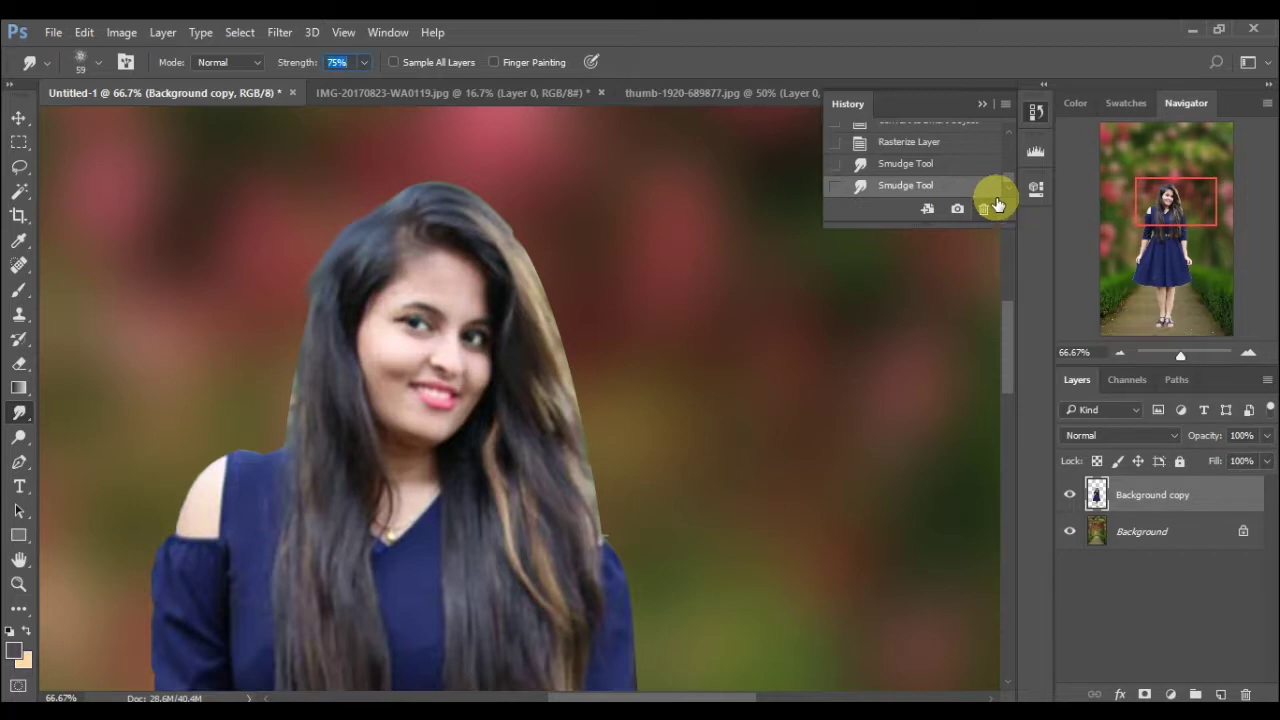
pyautogui.click(984, 207)
pyautogui.press('Return')
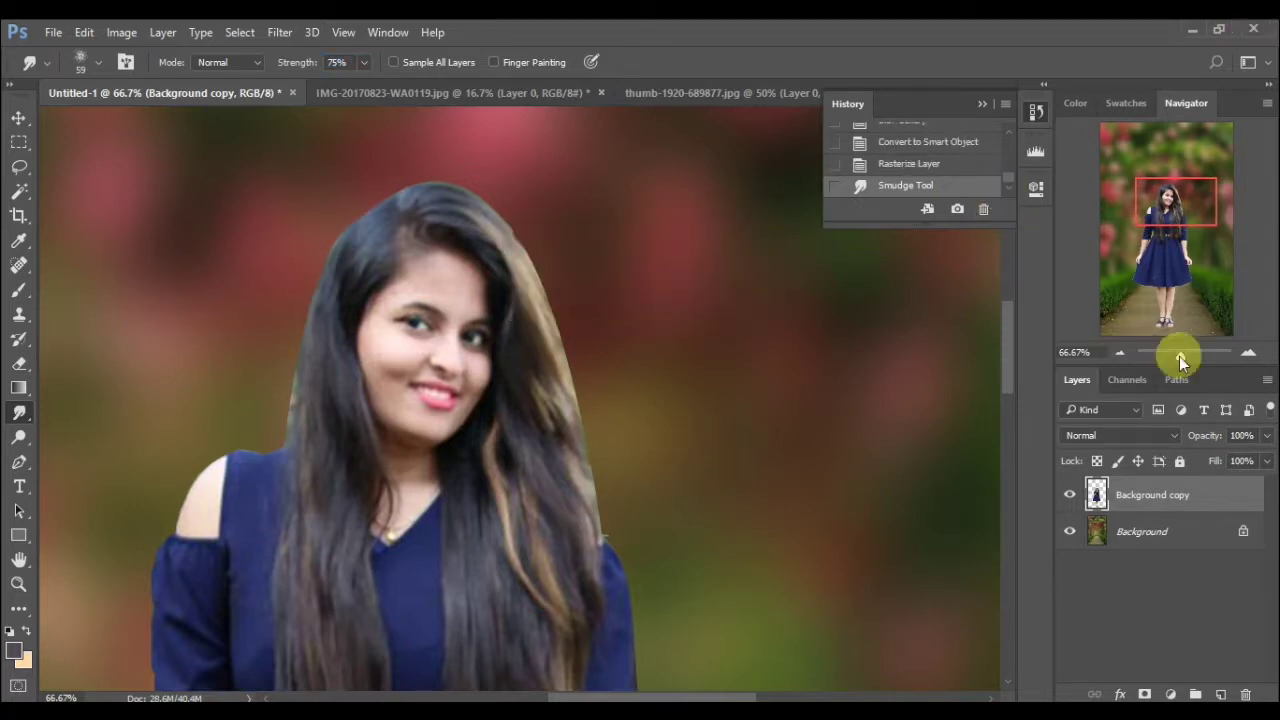
# - At 100% zoom, smudge the left and top hair outline into the background
pyautogui.click(1247, 352)
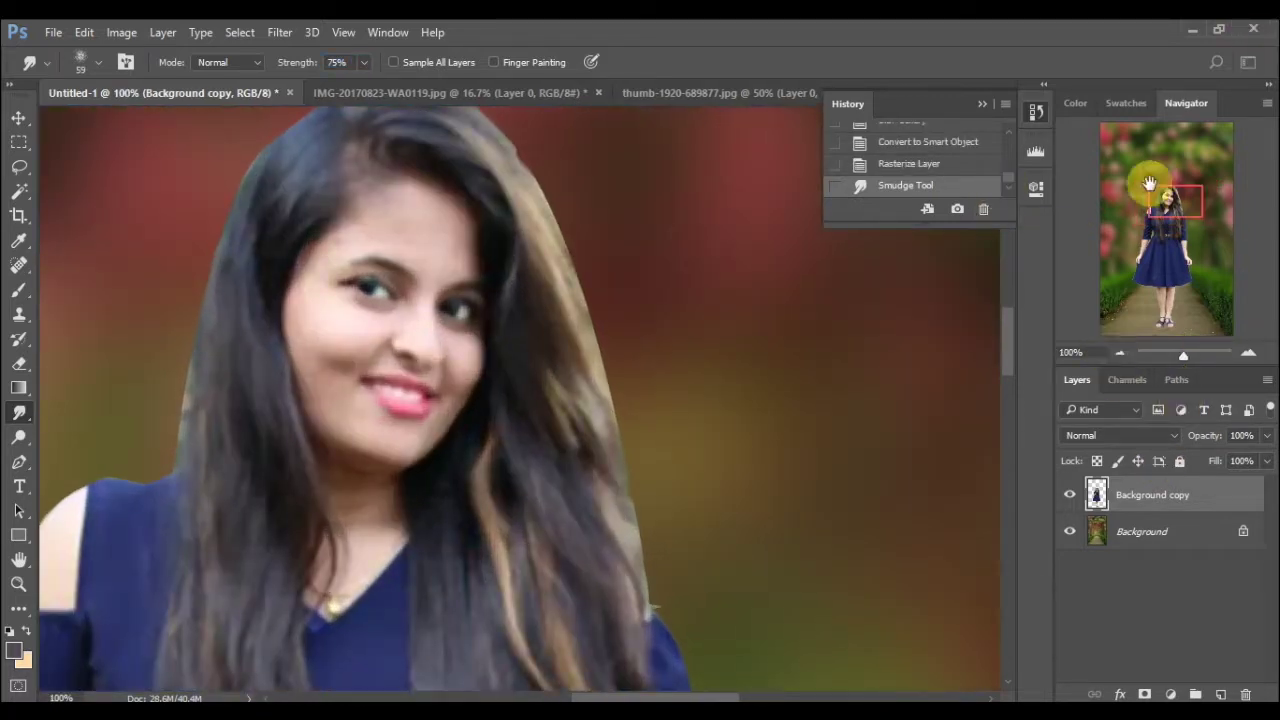
pyautogui.moveTo(1149, 189); pyautogui.dragTo(1136, 184)
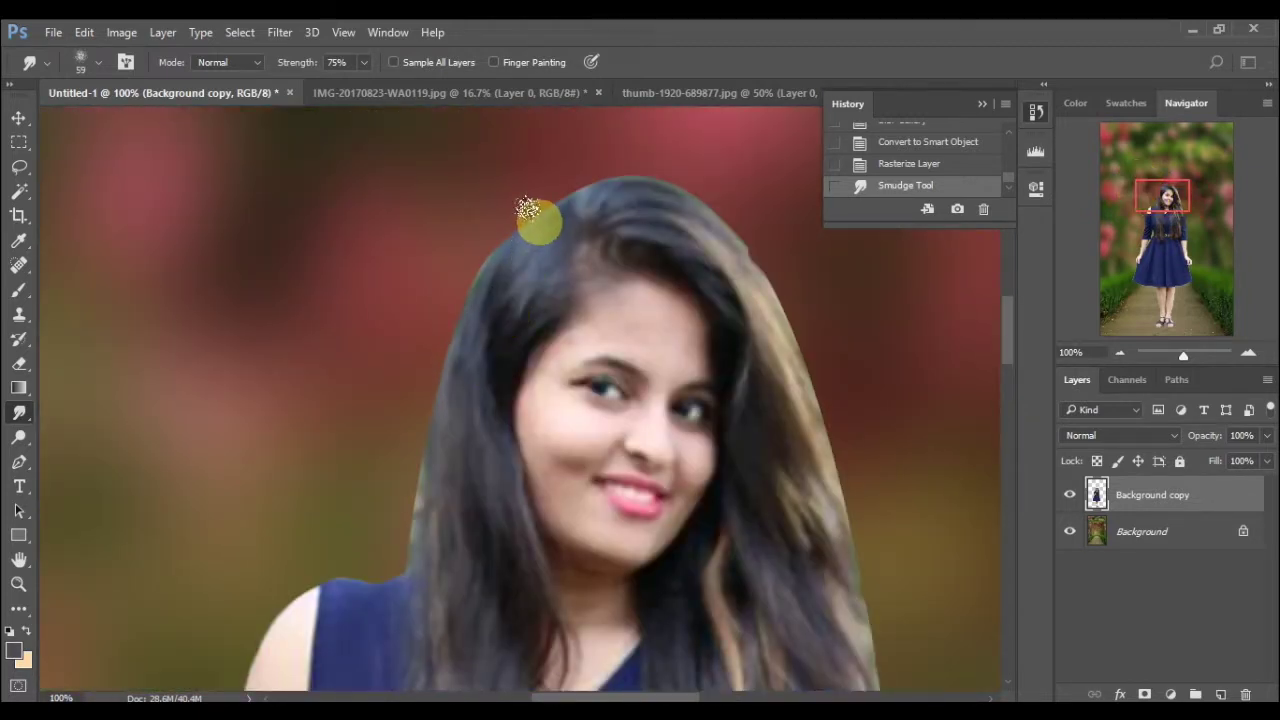
pyautogui.moveTo(528, 208)
pyautogui.mouseDown()
pyautogui.moveTo(443, 358)
pyautogui.moveTo(449, 391)
pyautogui.moveTo(409, 537)
pyautogui.moveTo(413, 487)
pyautogui.mouseUp()
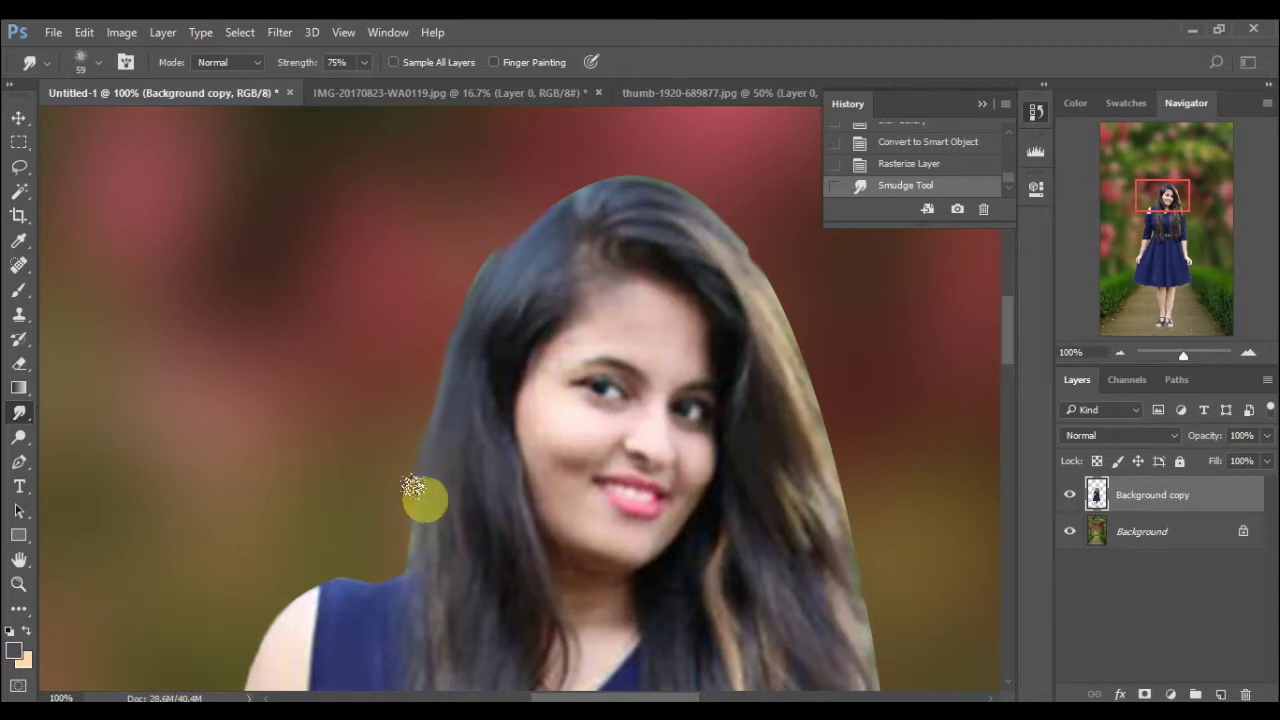
pyautogui.moveTo(486, 263)
pyautogui.mouseDown()
pyautogui.moveTo(534, 214)
pyautogui.moveTo(474, 257)
pyautogui.moveTo(390, 535)
pyautogui.mouseUp()
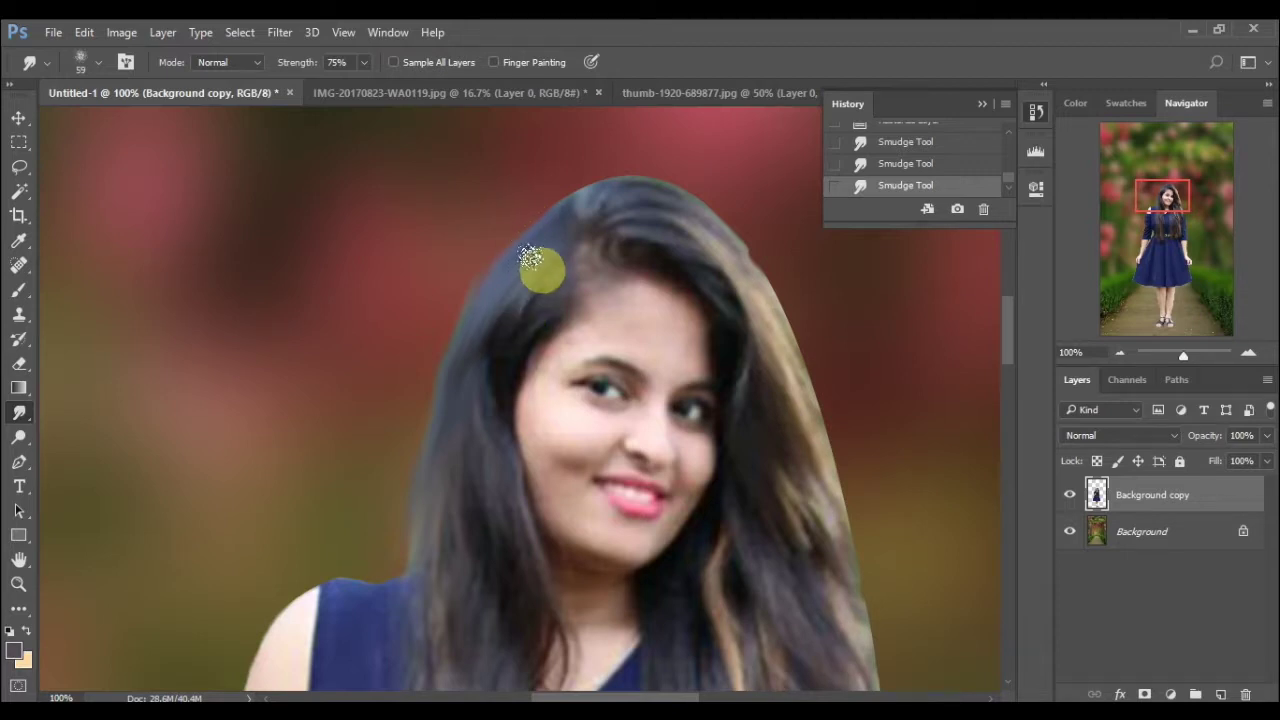
pyautogui.moveTo(530, 258)
pyautogui.mouseDown()
pyautogui.moveTo(427, 551)
pyautogui.moveTo(586, 194)
pyautogui.moveTo(487, 245)
pyautogui.moveTo(463, 334)
pyautogui.mouseUp()
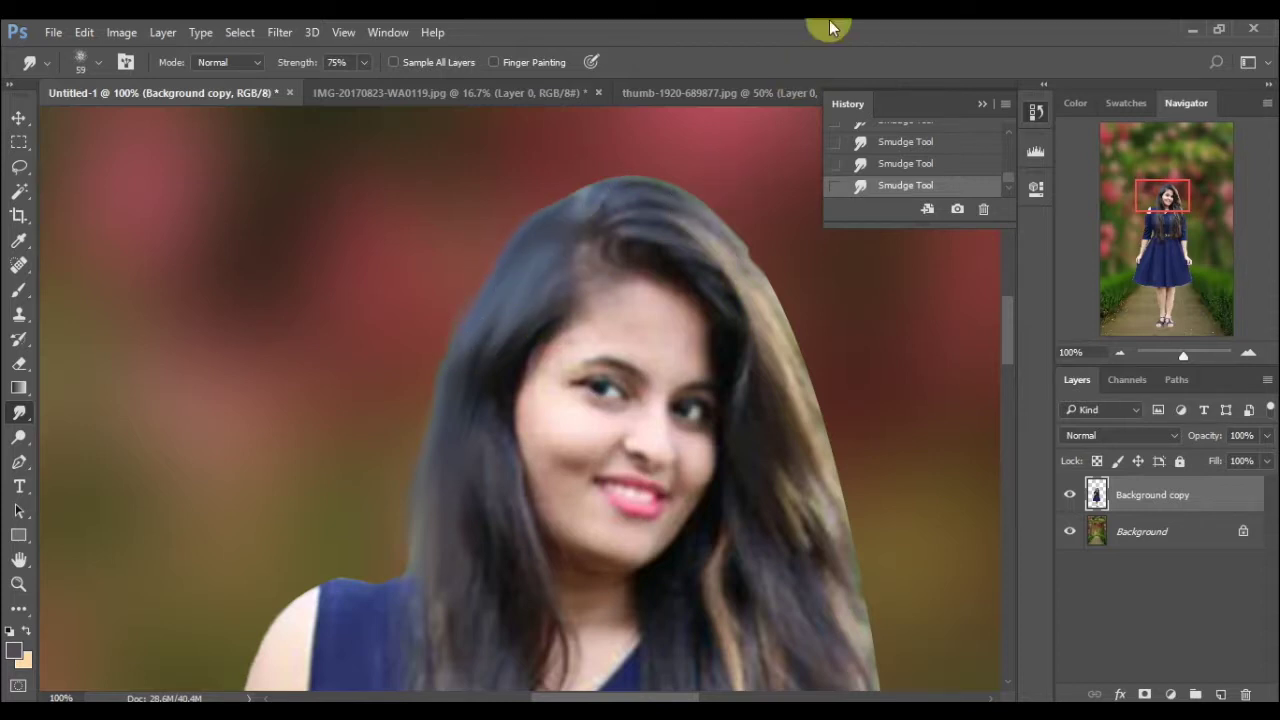
pyautogui.moveTo(597, 190)
pyautogui.mouseDown()
pyautogui.moveTo(671, 194)
pyautogui.moveTo(771, 286)
pyautogui.moveTo(843, 500)
pyautogui.mouseUp()
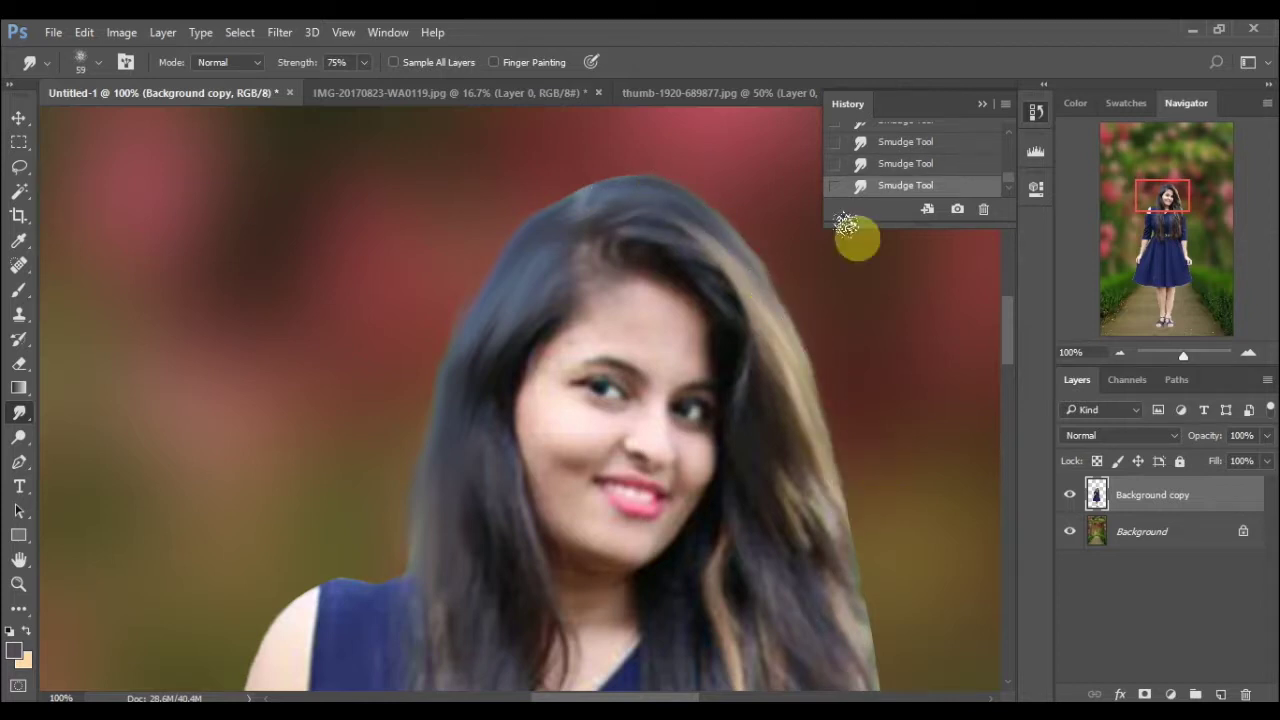
pyautogui.moveTo(601, 223)
pyautogui.mouseDown()
pyautogui.moveTo(697, 234)
pyautogui.moveTo(780, 334)
pyautogui.moveTo(857, 571)
pyautogui.mouseUp()
# - Smudge the right hair edge from top to bottom into the background
pyautogui.moveTo(1184, 197)
pyautogui.mouseDown()
pyautogui.moveTo(1193, 211)
pyautogui.moveTo(1197, 200)
pyautogui.mouseUp()
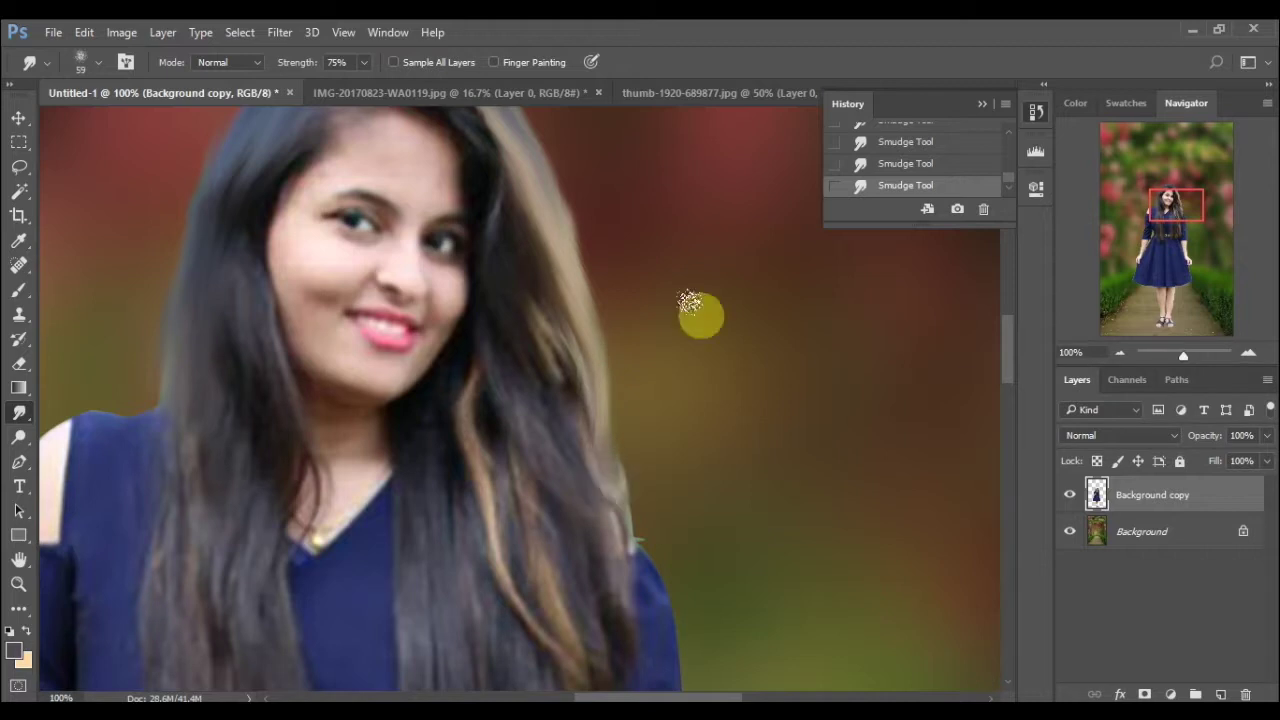
pyautogui.moveTo(558, 295)
pyautogui.mouseDown()
pyautogui.moveTo(572, 414)
pyautogui.moveTo(608, 520)
pyautogui.mouseUp()
pyautogui.moveTo(543, 286)
pyautogui.mouseDown()
pyautogui.moveTo(529, 214)
pyautogui.moveTo(521, 266)
pyautogui.moveTo(586, 577)
pyautogui.mouseUp()
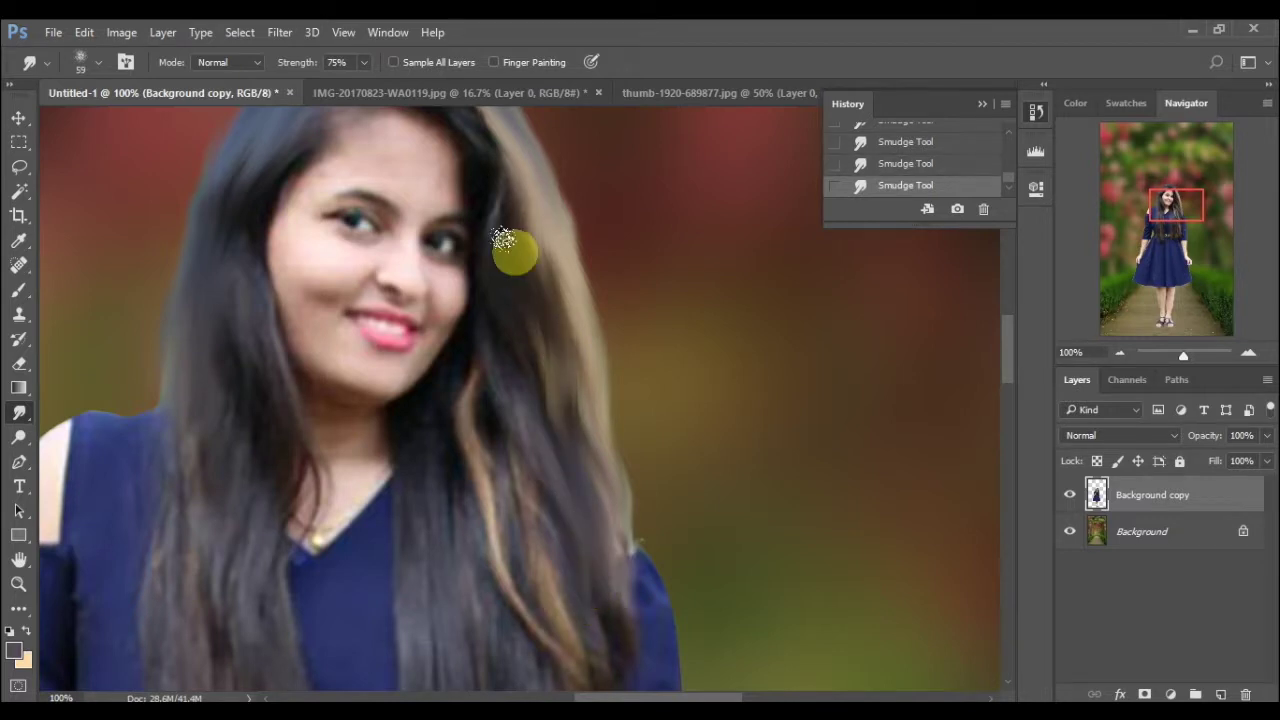
pyautogui.moveTo(503, 237)
pyautogui.mouseDown()
pyautogui.moveTo(509, 328)
pyautogui.moveTo(586, 671)
pyautogui.mouseUp()
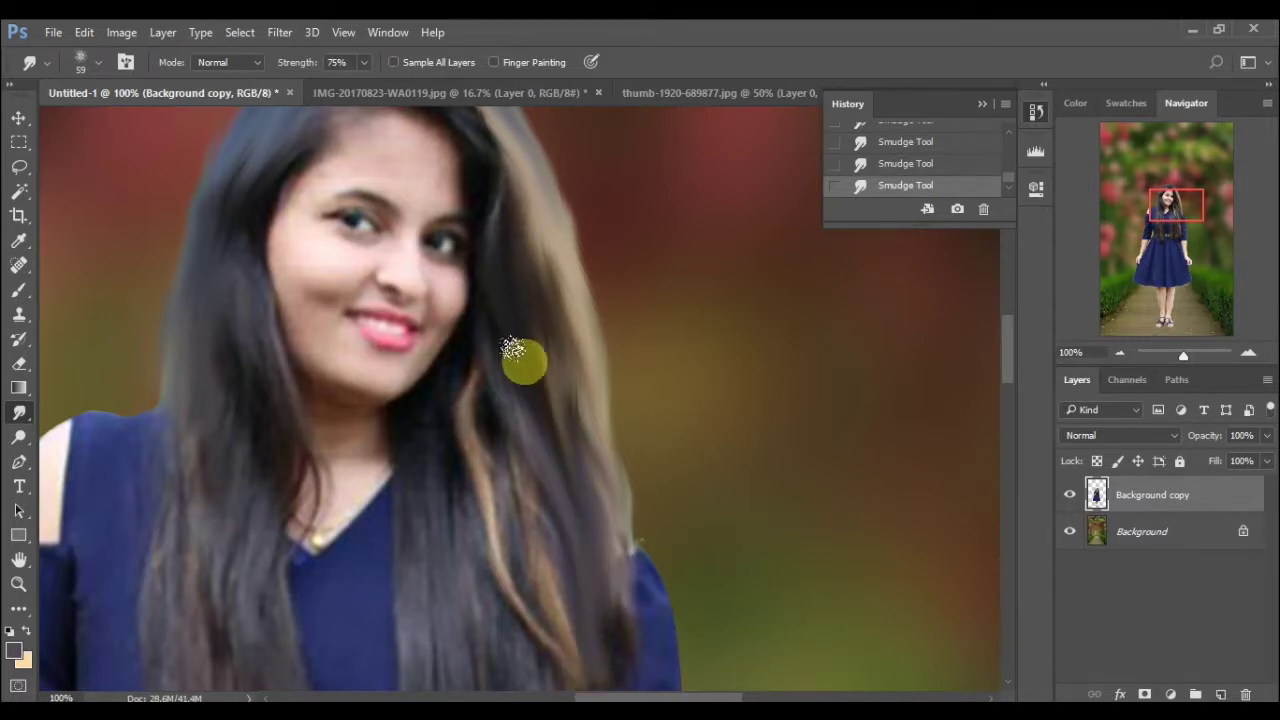
pyautogui.moveTo(517, 357)
pyautogui.mouseDown()
pyautogui.moveTo(500, 366)
pyautogui.moveTo(514, 447)
pyautogui.moveTo(583, 690)
pyautogui.mouseUp()
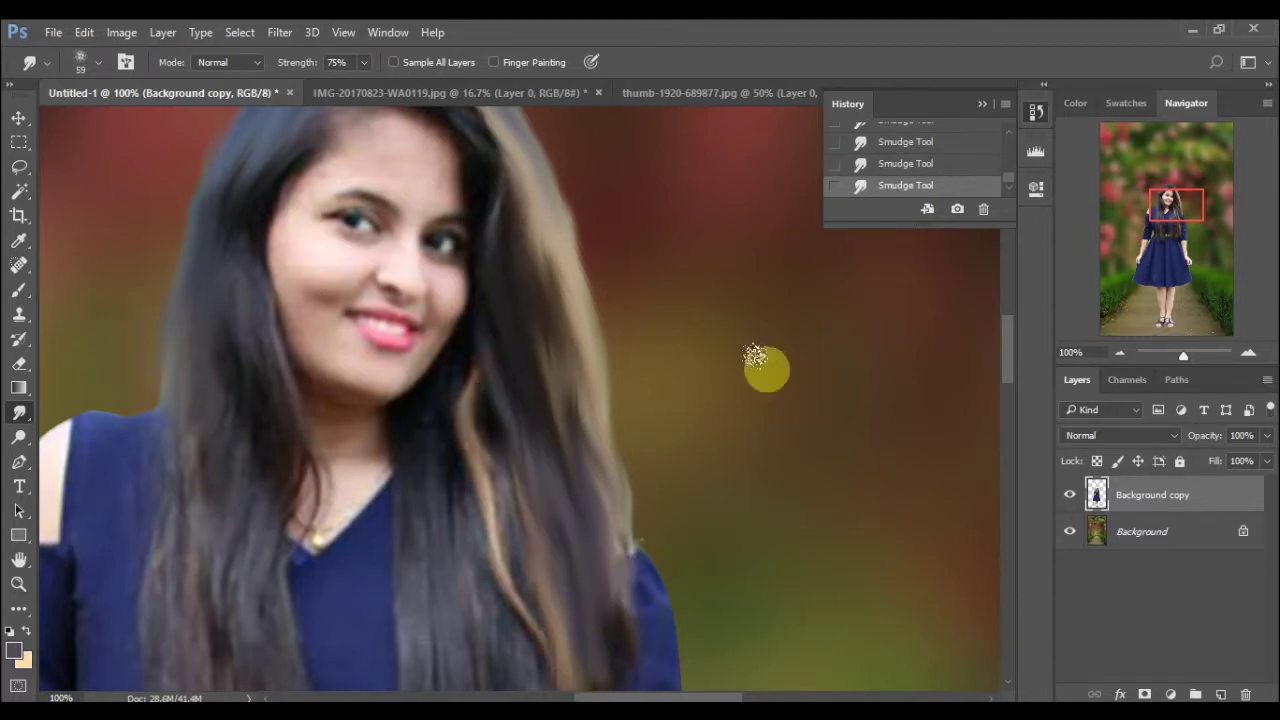
# - Smudge the hair strands below the chin and on the right side
pyautogui.moveTo(1156, 169)
pyautogui.mouseDown()
pyautogui.moveTo(1164, 210)
pyautogui.moveTo(1166, 190)
pyautogui.mouseUp()
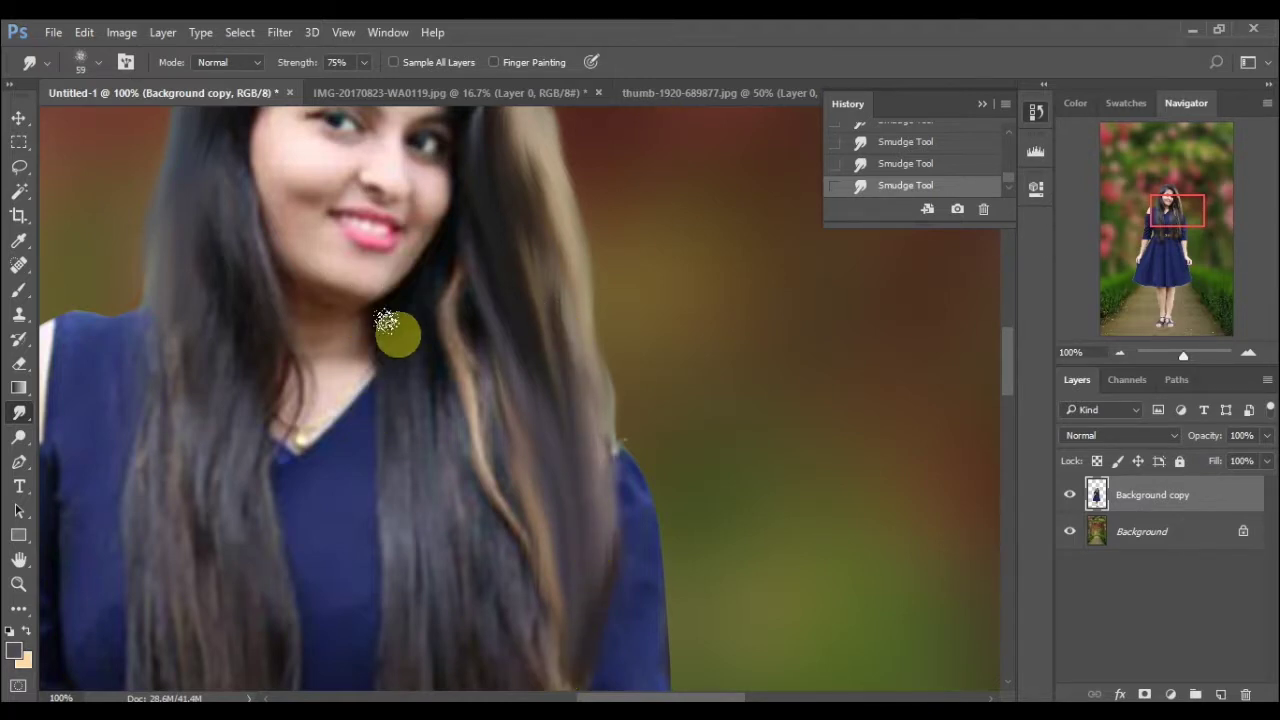
pyautogui.moveTo(395, 385); pyautogui.dragTo(428, 509)
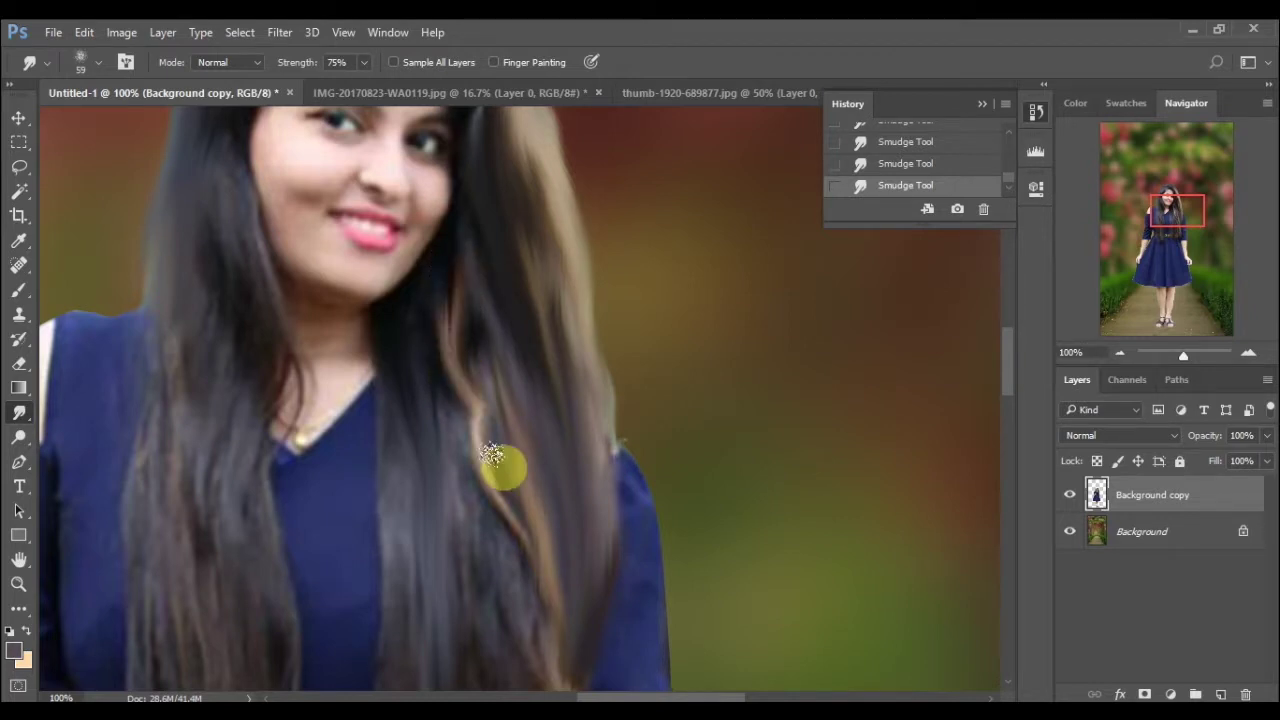
pyautogui.moveTo(503, 463); pyautogui.dragTo(595, 552)
pyautogui.moveTo(1188, 206); pyautogui.dragTo(1186, 222)
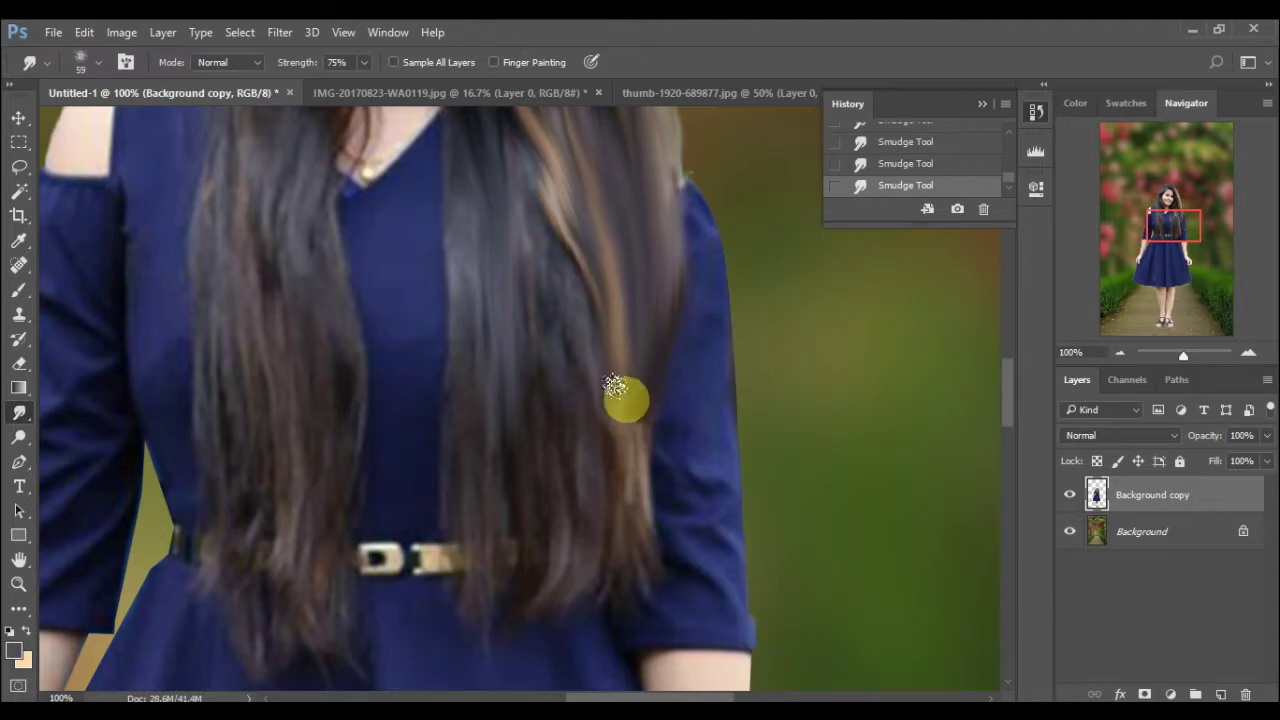
# - Stroke the Smudge tool down the long lower hair strands and along their right edge
pyautogui.moveTo(623, 397)
pyautogui.mouseDown()
pyautogui.moveTo(622, 562)
pyautogui.moveTo(623, 269)
pyautogui.moveTo(595, 352)
pyautogui.moveTo(563, 343)
pyautogui.moveTo(569, 277)
pyautogui.moveTo(586, 523)
pyautogui.moveTo(577, 497)
pyautogui.mouseUp()
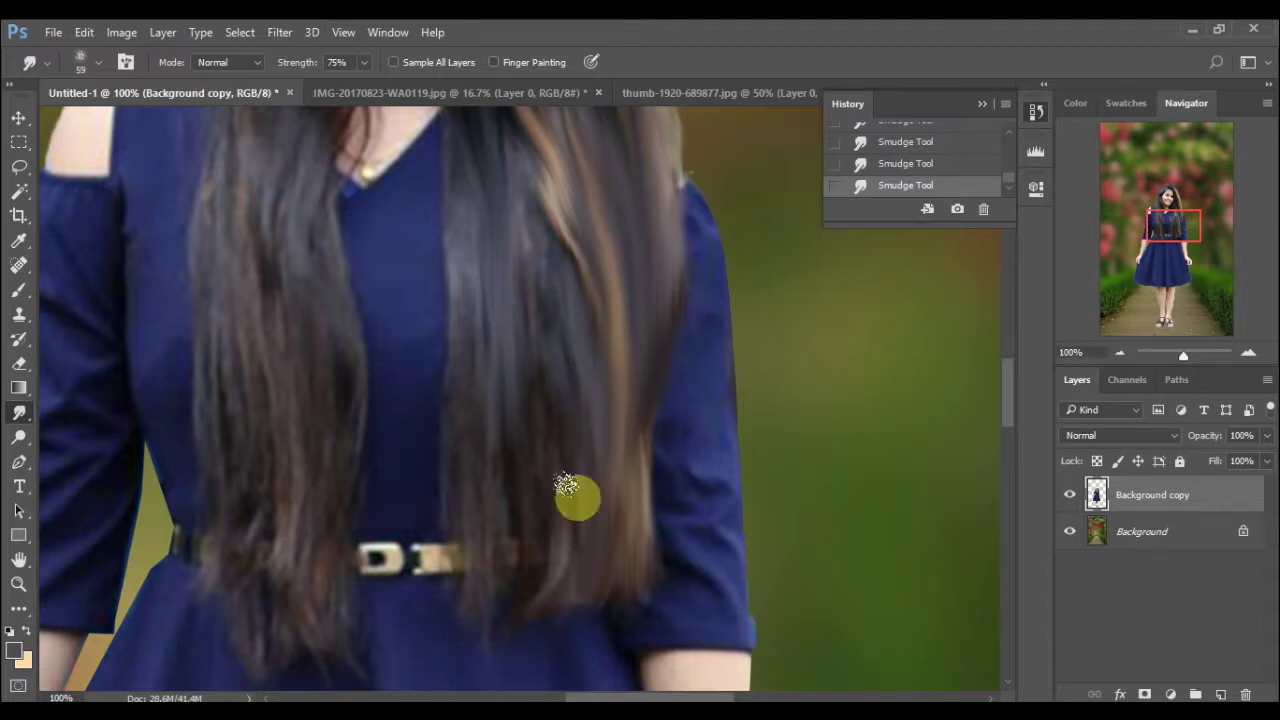
pyautogui.moveTo(478, 145)
pyautogui.mouseDown()
pyautogui.moveTo(497, 497)
pyautogui.moveTo(523, 557)
pyautogui.moveTo(529, 237)
pyautogui.moveTo(510, 590)
pyautogui.moveTo(543, 286)
pyautogui.moveTo(574, 503)
pyautogui.moveTo(538, 341)
pyautogui.moveTo(514, 477)
pyautogui.moveTo(543, 523)
pyautogui.moveTo(558, 467)
pyautogui.moveTo(577, 460)
pyautogui.moveTo(560, 466)
pyautogui.moveTo(554, 437)
pyautogui.moveTo(533, 508)
pyautogui.moveTo(548, 568)
pyautogui.moveTo(457, 146)
pyautogui.moveTo(466, 472)
pyautogui.moveTo(508, 537)
pyautogui.moveTo(500, 420)
pyautogui.moveTo(557, 380)
pyautogui.mouseUp()
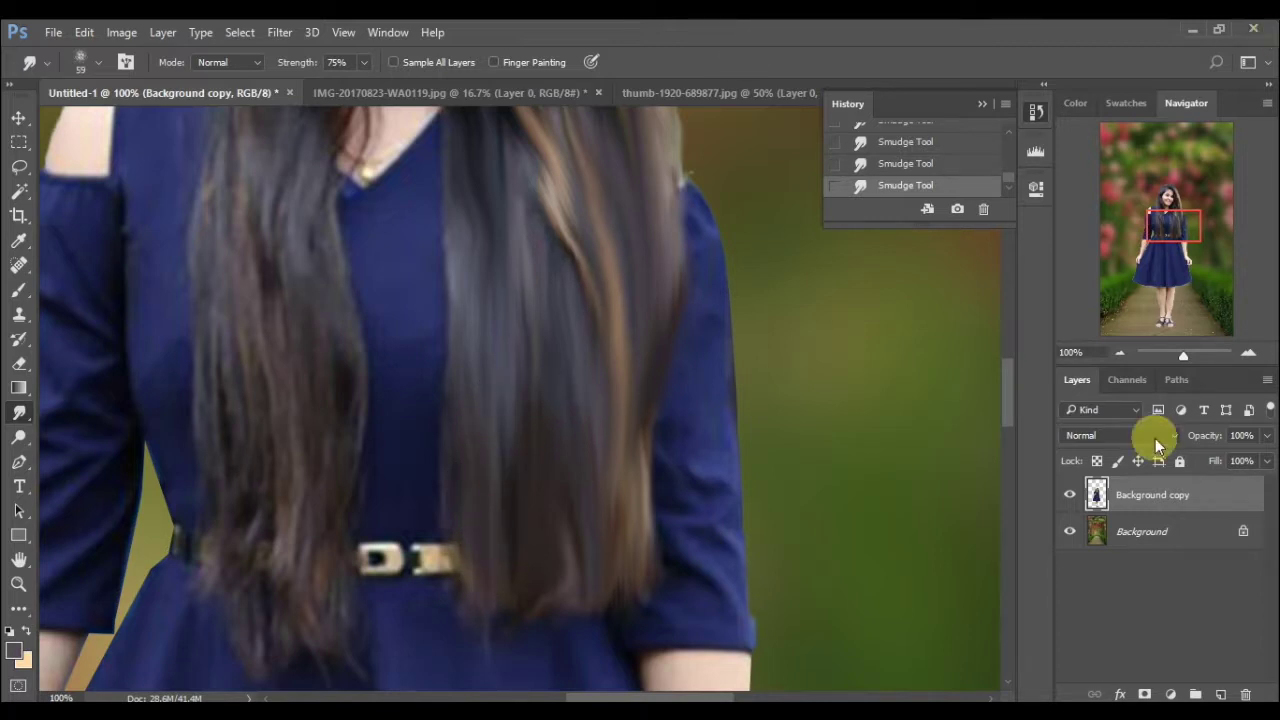
pyautogui.moveTo(1226, 237); pyautogui.dragTo(1202, 214)
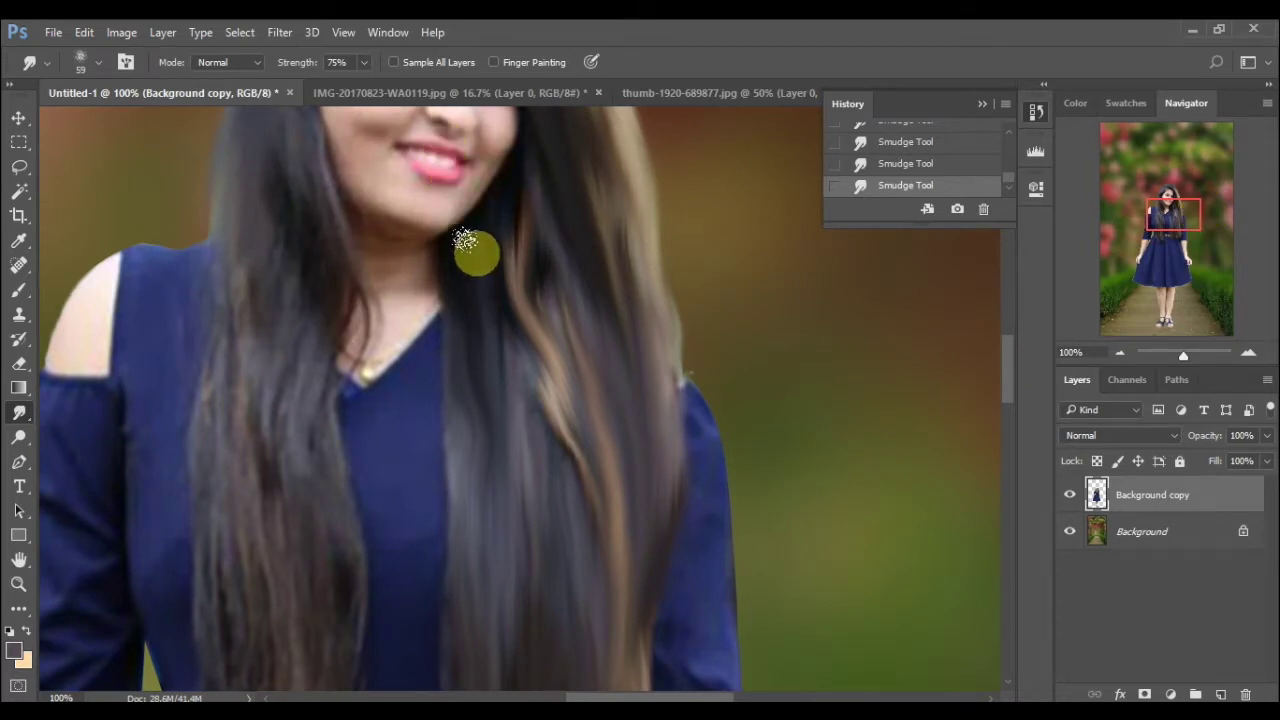
pyautogui.moveTo(486, 406); pyautogui.dragTo(514, 651)
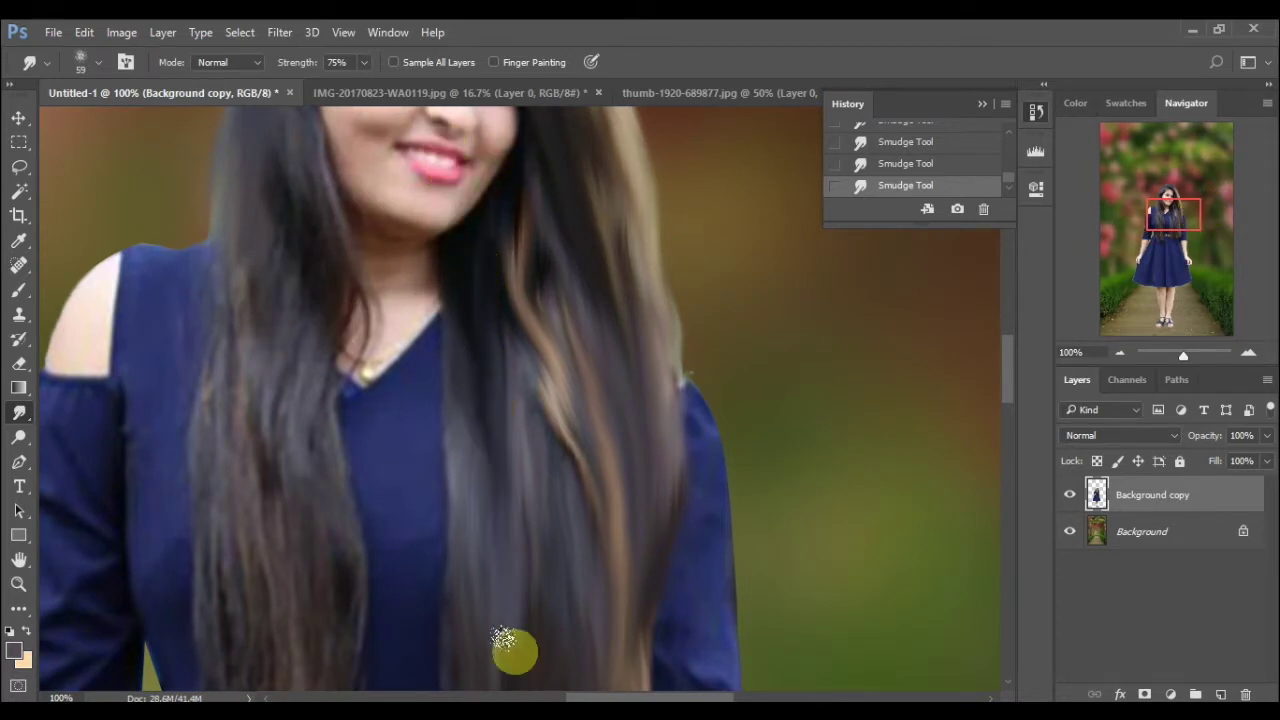
pyautogui.moveTo(529, 229)
pyautogui.mouseDown()
pyautogui.moveTo(537, 342)
pyautogui.moveTo(610, 128)
pyautogui.mouseUp()
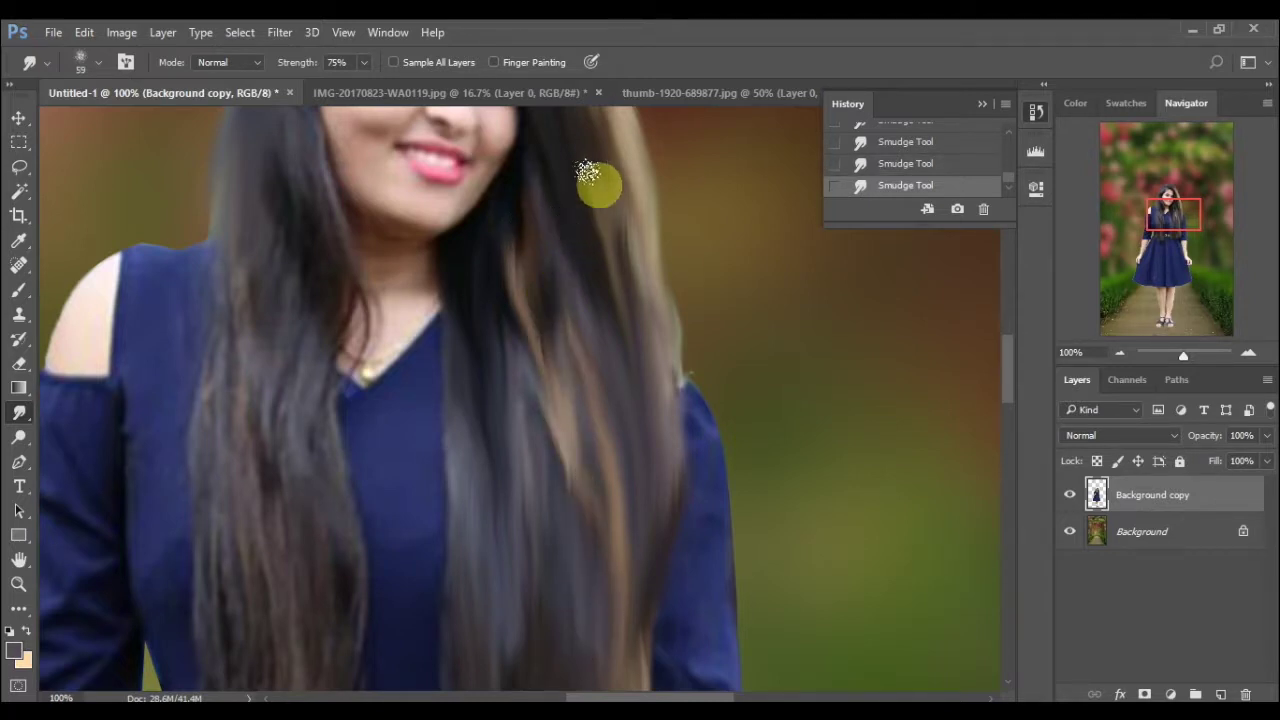
pyautogui.moveTo(610, 128)
pyautogui.mouseDown()
pyautogui.moveTo(666, 429)
pyautogui.moveTo(634, 208)
pyautogui.mouseUp()
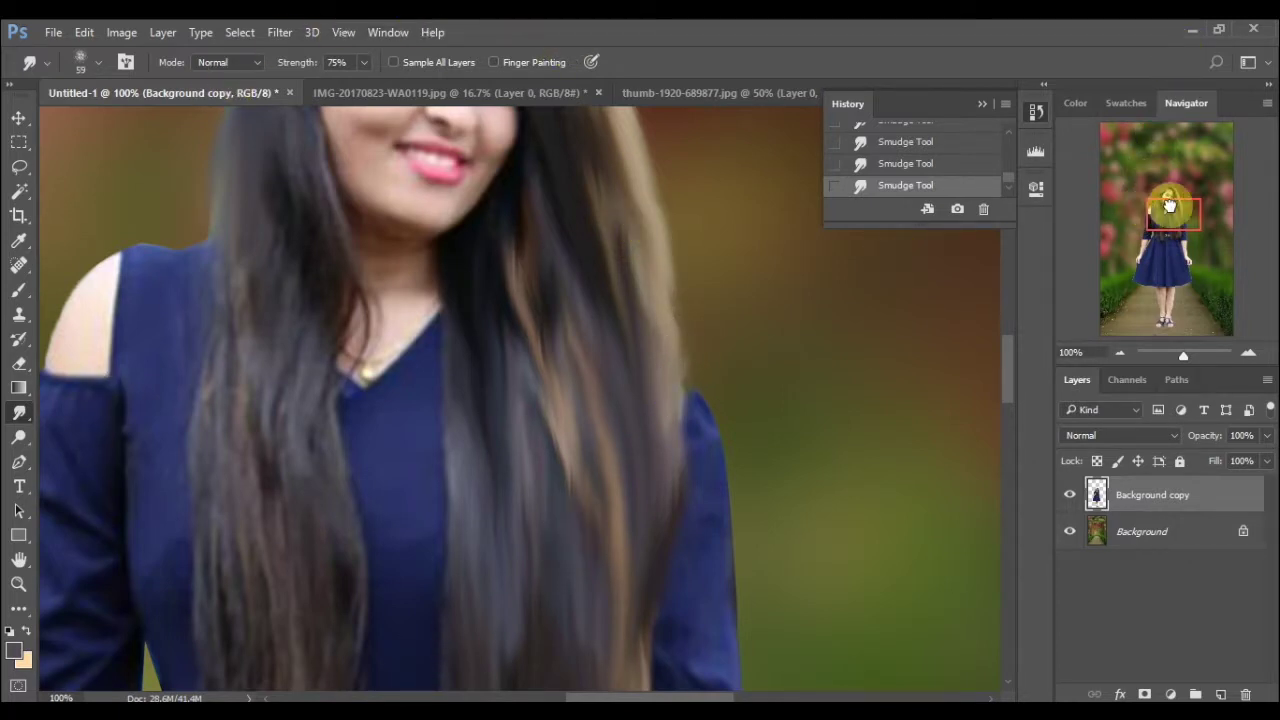
pyautogui.moveTo(1149, 208); pyautogui.dragTo(1172, 194)
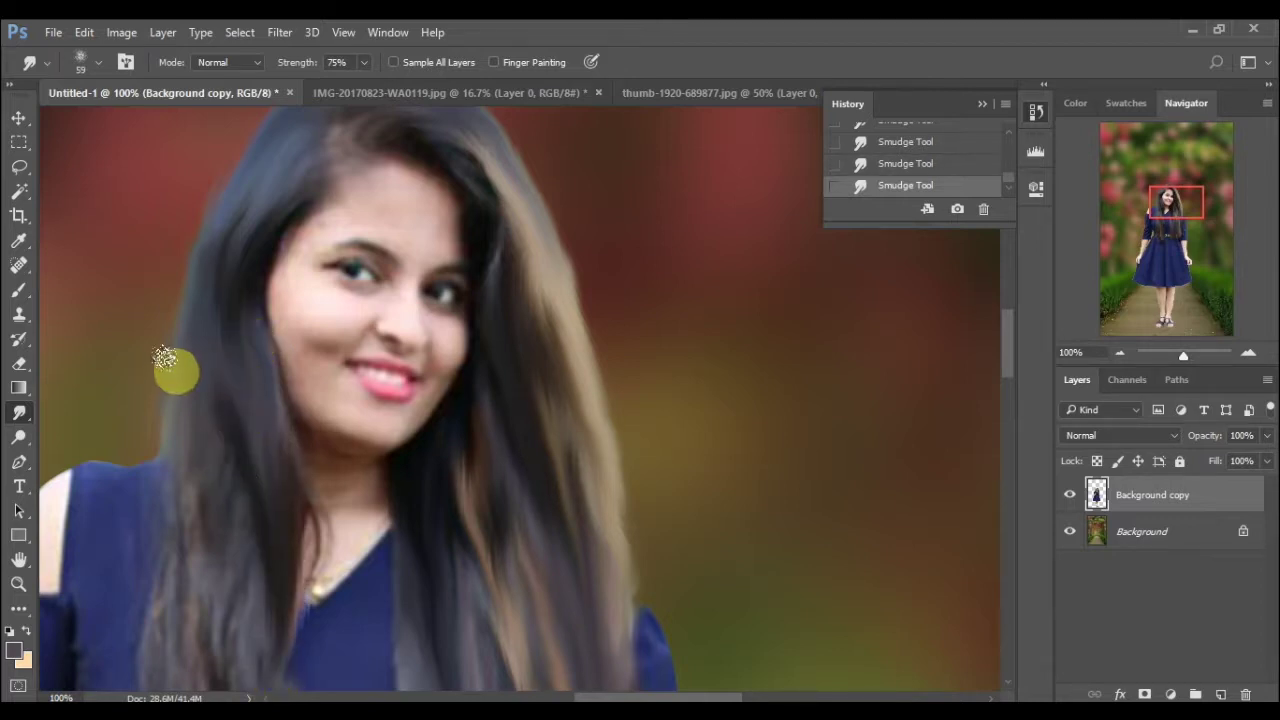
pyautogui.moveTo(1186, 206)
pyautogui.mouseDown()
pyautogui.moveTo(1190, 247)
pyautogui.moveTo(1205, 226)
pyautogui.moveTo(1176, 224)
pyautogui.mouseUp()
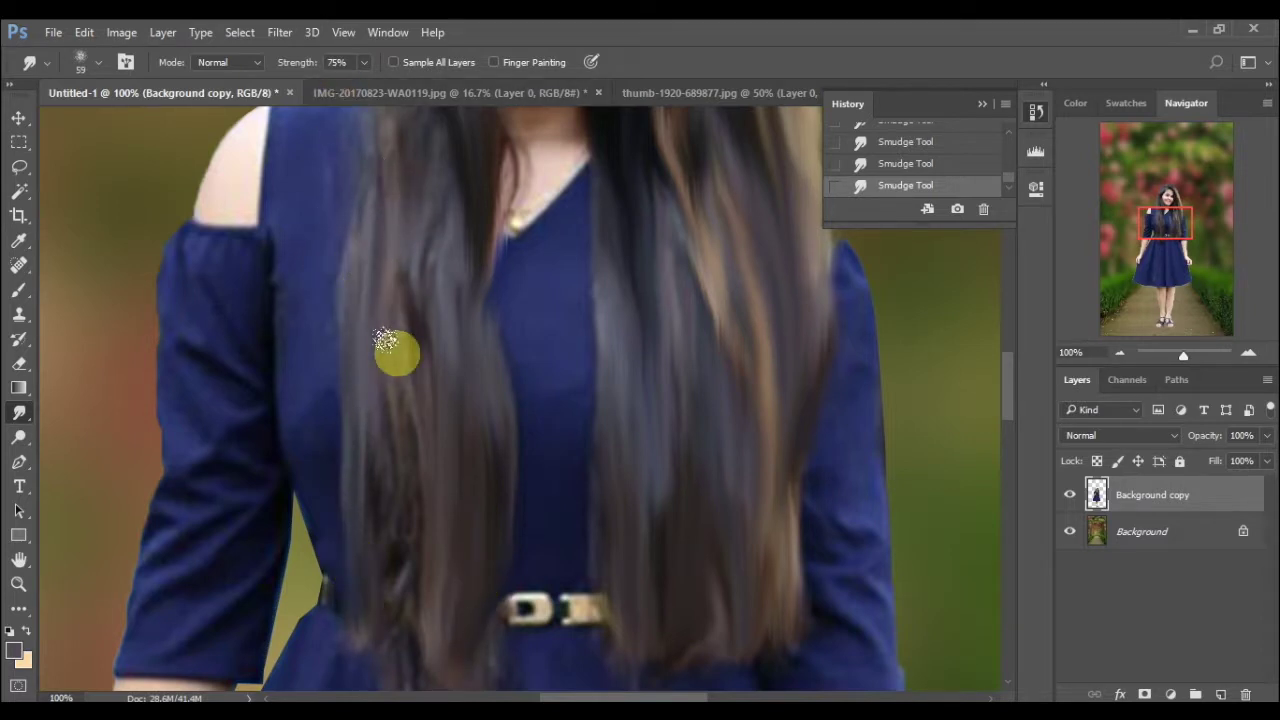
# - Smudge the hair strands over the dress down toward the belt
pyautogui.moveTo(386, 340); pyautogui.dragTo(420, 645)
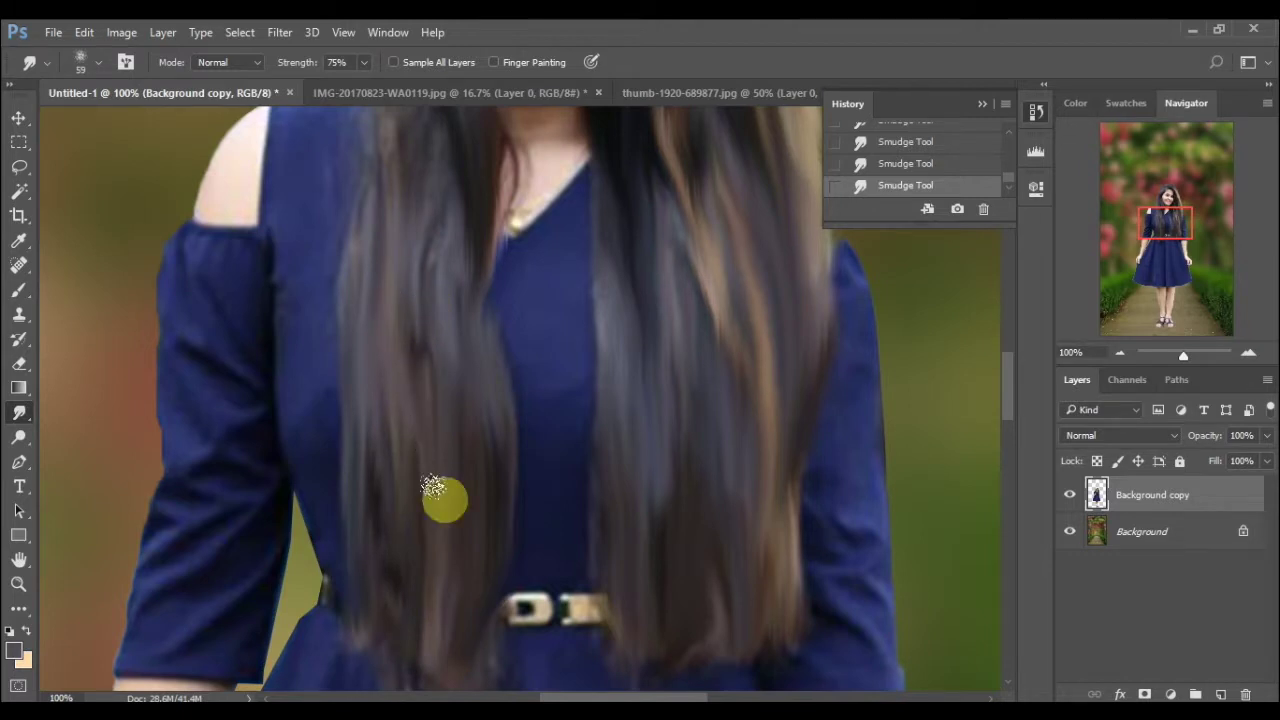
pyautogui.moveTo(380, 477); pyautogui.dragTo(417, 646)
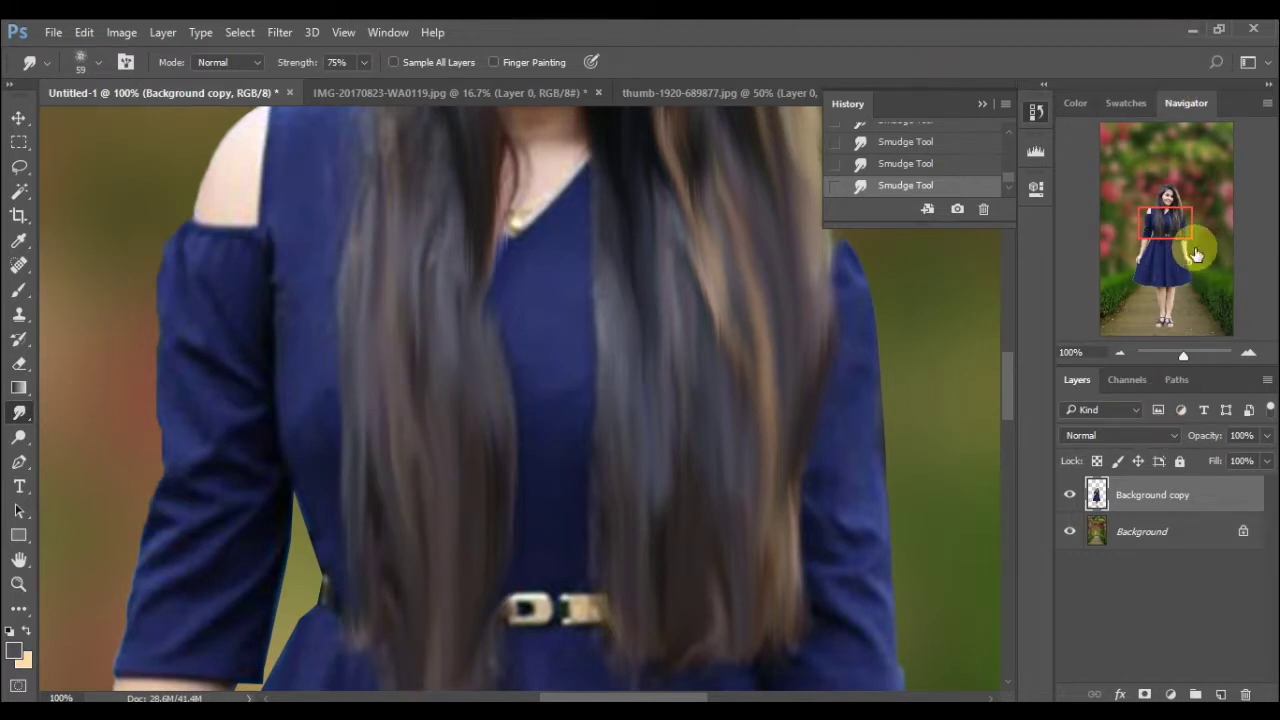
pyautogui.moveTo(1150, 233); pyautogui.dragTo(1149, 247)
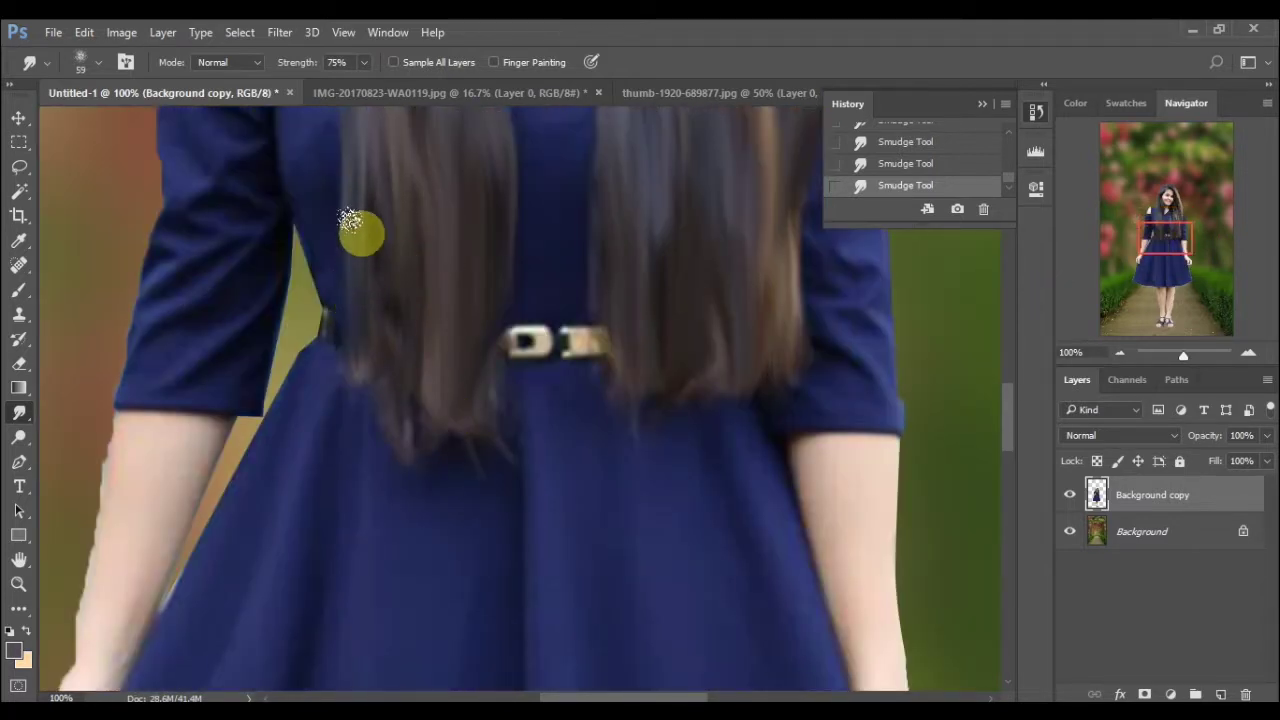
pyautogui.moveTo(356, 140)
pyautogui.mouseDown()
pyautogui.moveTo(368, 330)
pyautogui.moveTo(384, 302)
pyautogui.mouseUp()
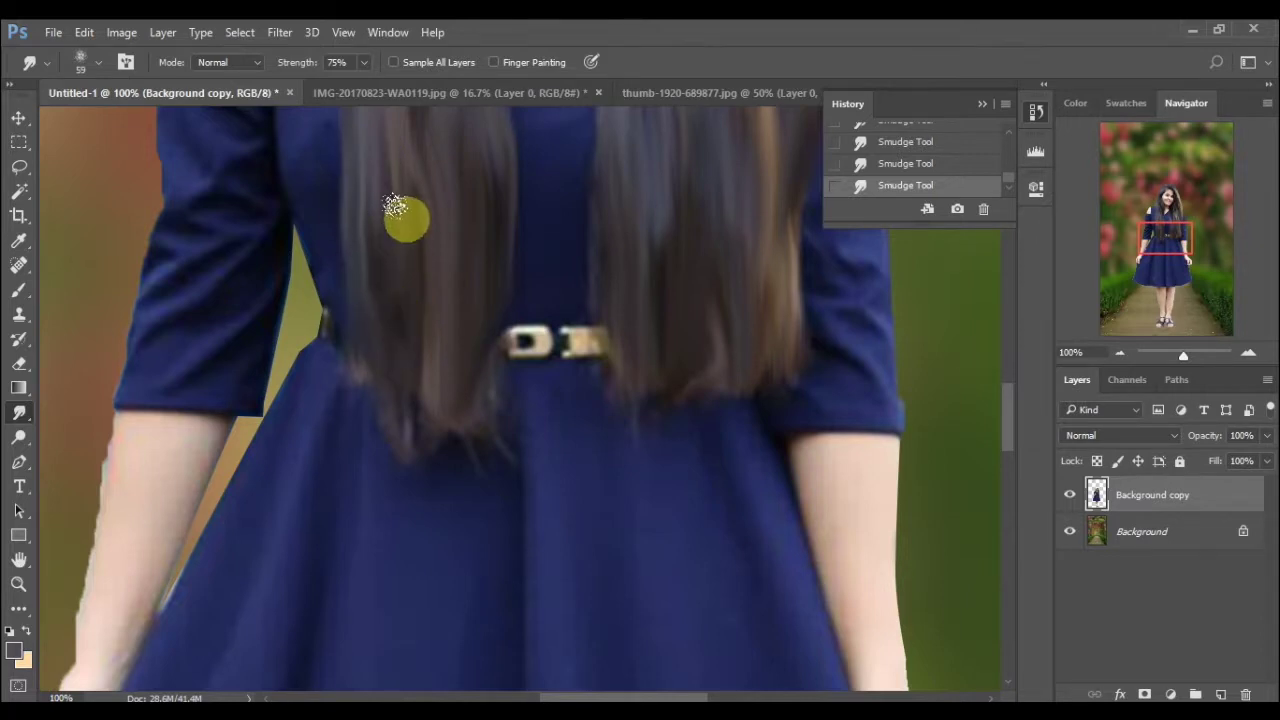
pyautogui.moveTo(404, 214); pyautogui.dragTo(412, 400)
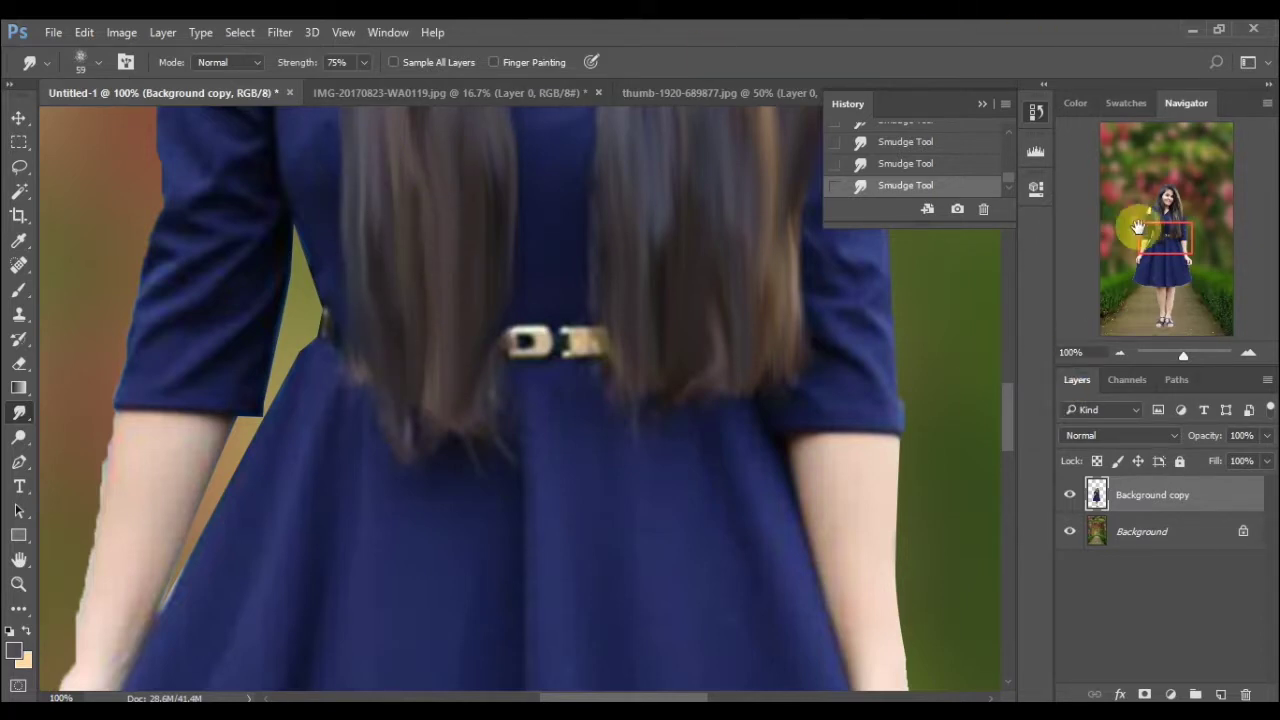
# - Smudge the left hair edge smooth from the head down beside the shoulder
pyautogui.moveTo(1140, 223)
pyautogui.mouseDown()
pyautogui.moveTo(1160, 194)
pyautogui.moveTo(1160, 211)
pyautogui.mouseUp()
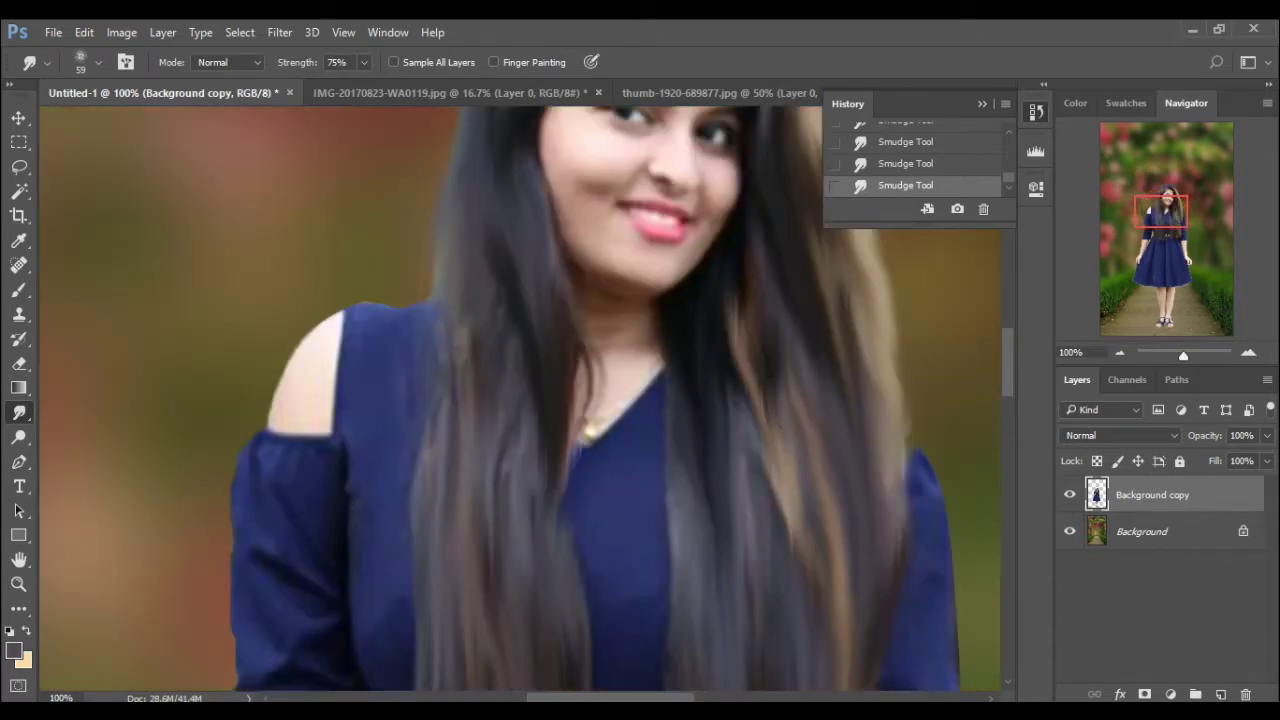
pyautogui.moveTo(451, 126)
pyautogui.mouseDown()
pyautogui.moveTo(491, 194)
pyautogui.moveTo(453, 408)
pyautogui.moveTo(471, 586)
pyautogui.mouseUp()
pyautogui.moveTo(443, 277)
pyautogui.mouseDown()
pyautogui.moveTo(418, 446)
pyautogui.moveTo(460, 540)
pyautogui.mouseUp()
pyautogui.moveTo(491, 289); pyautogui.dragTo(503, 651)
pyautogui.moveTo(537, 363)
pyautogui.mouseDown()
pyautogui.moveTo(521, 641)
pyautogui.moveTo(540, 409)
pyautogui.moveTo(536, 641)
pyautogui.mouseUp()
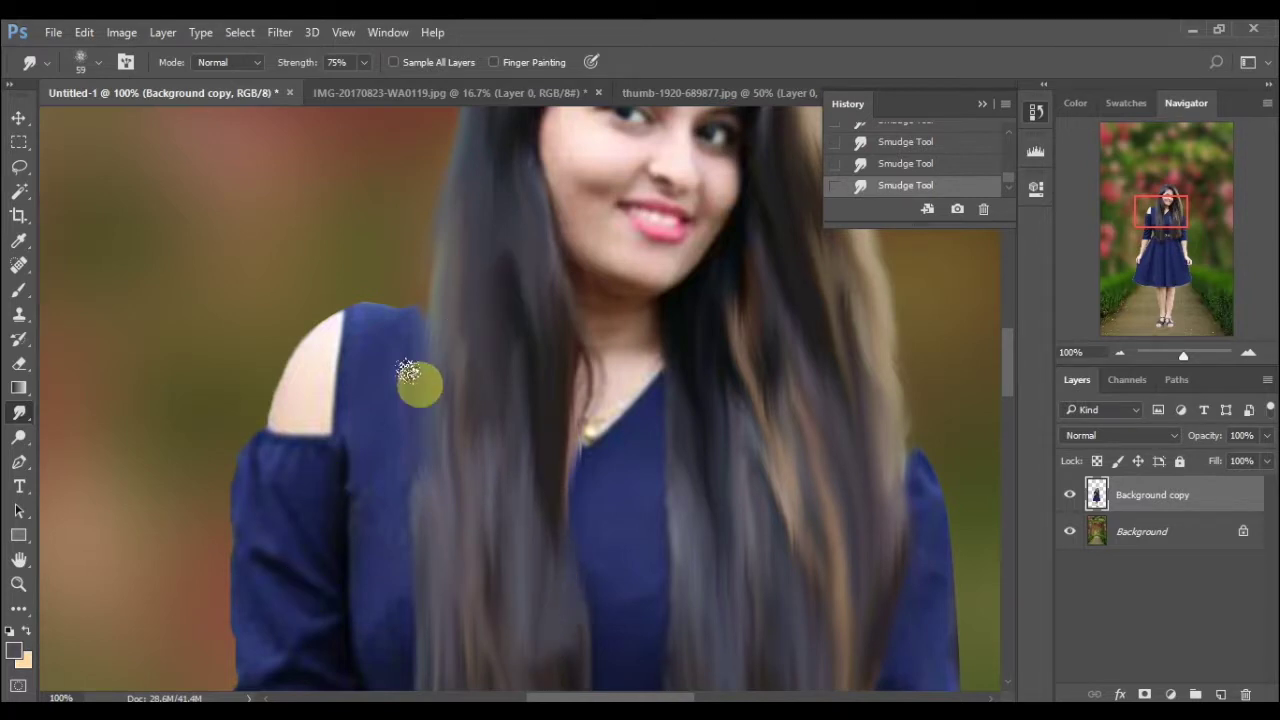
pyautogui.moveTo(437, 312)
pyautogui.mouseDown()
pyautogui.moveTo(457, 534)
pyautogui.moveTo(429, 623)
pyautogui.moveTo(451, 344)
pyautogui.moveTo(419, 565)
pyautogui.mouseUp()
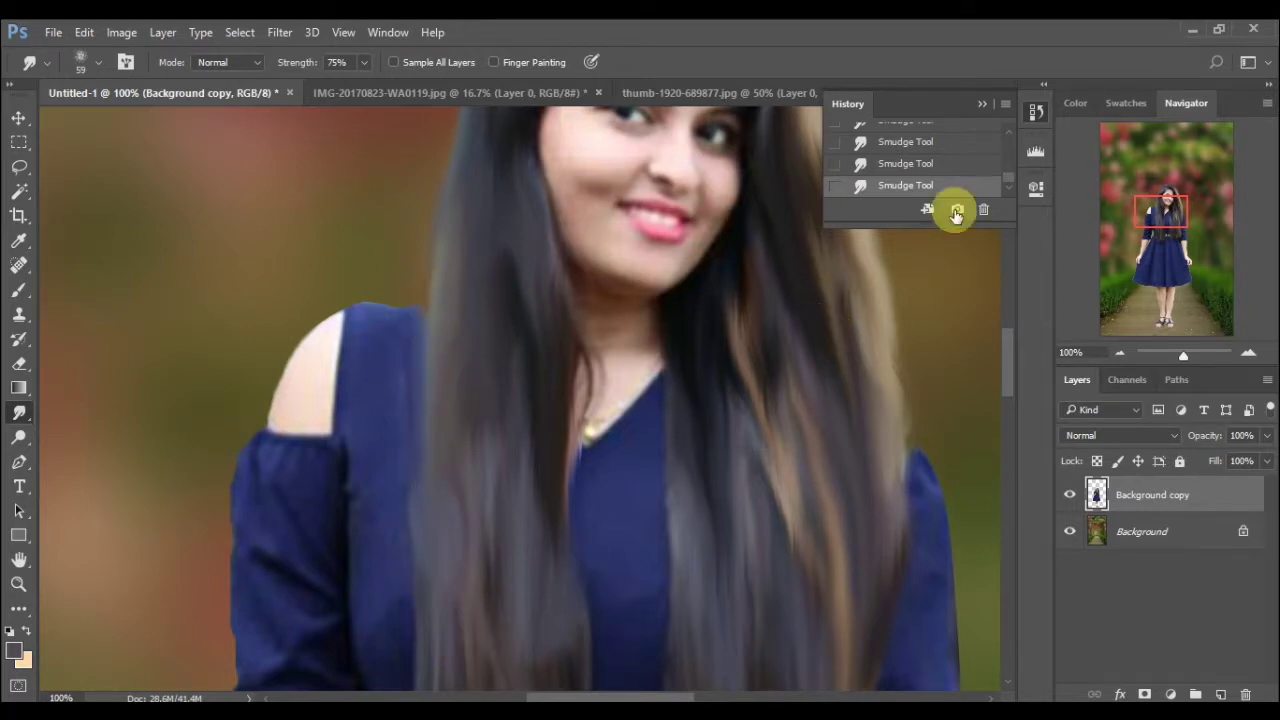
# - Zoom out and add two more smudge strokes down the hair over the dress front
pyautogui.click(1119, 354)
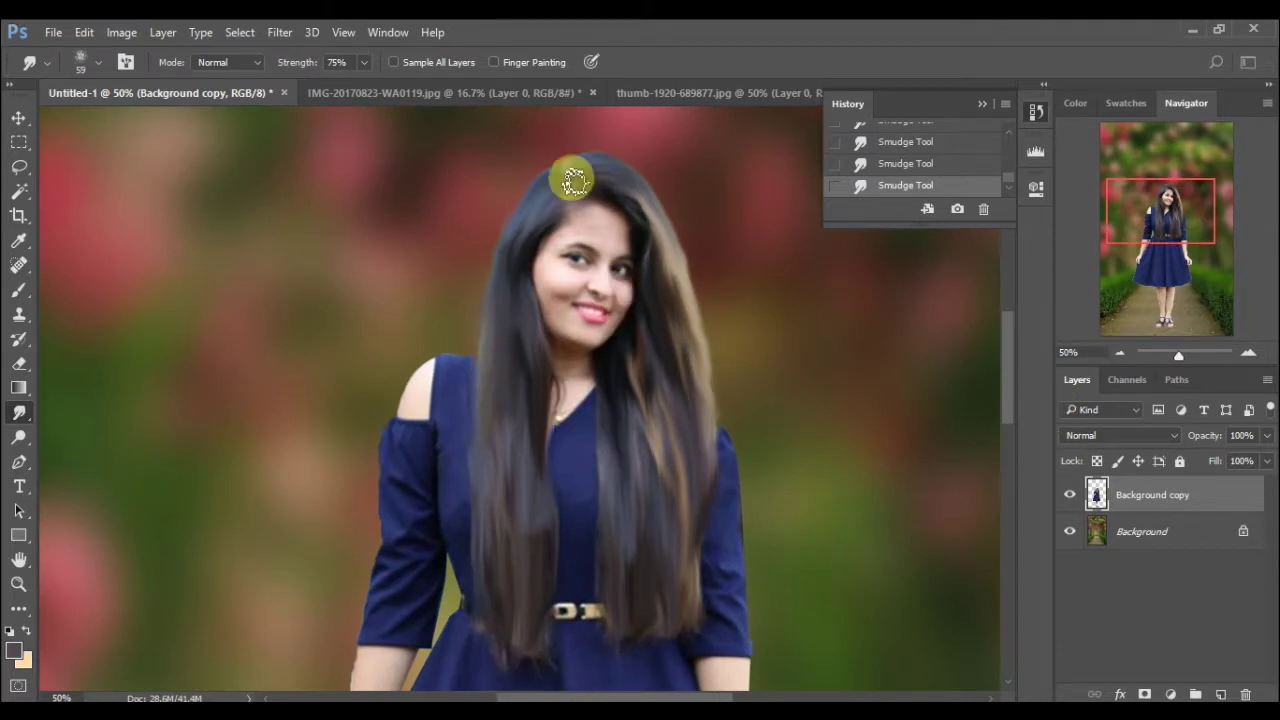
pyautogui.moveTo(520, 221)
pyautogui.mouseDown()
pyautogui.moveTo(491, 349)
pyautogui.moveTo(480, 558)
pyautogui.moveTo(502, 375)
pyautogui.moveTo(504, 602)
pyautogui.moveTo(478, 660)
pyautogui.moveTo(533, 441)
pyautogui.moveTo(517, 446)
pyautogui.moveTo(483, 603)
pyautogui.moveTo(637, 322)
pyautogui.moveTo(646, 451)
pyautogui.mouseUp()
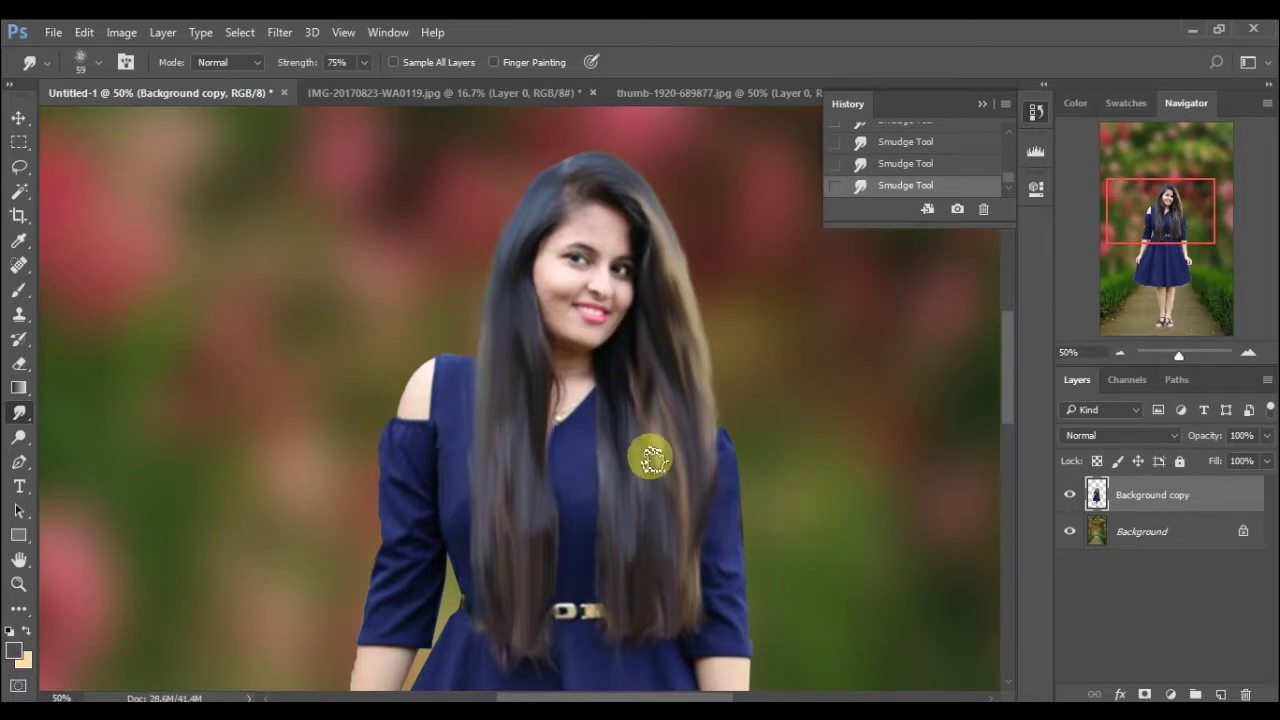
pyautogui.moveTo(680, 309); pyautogui.dragTo(646, 482)
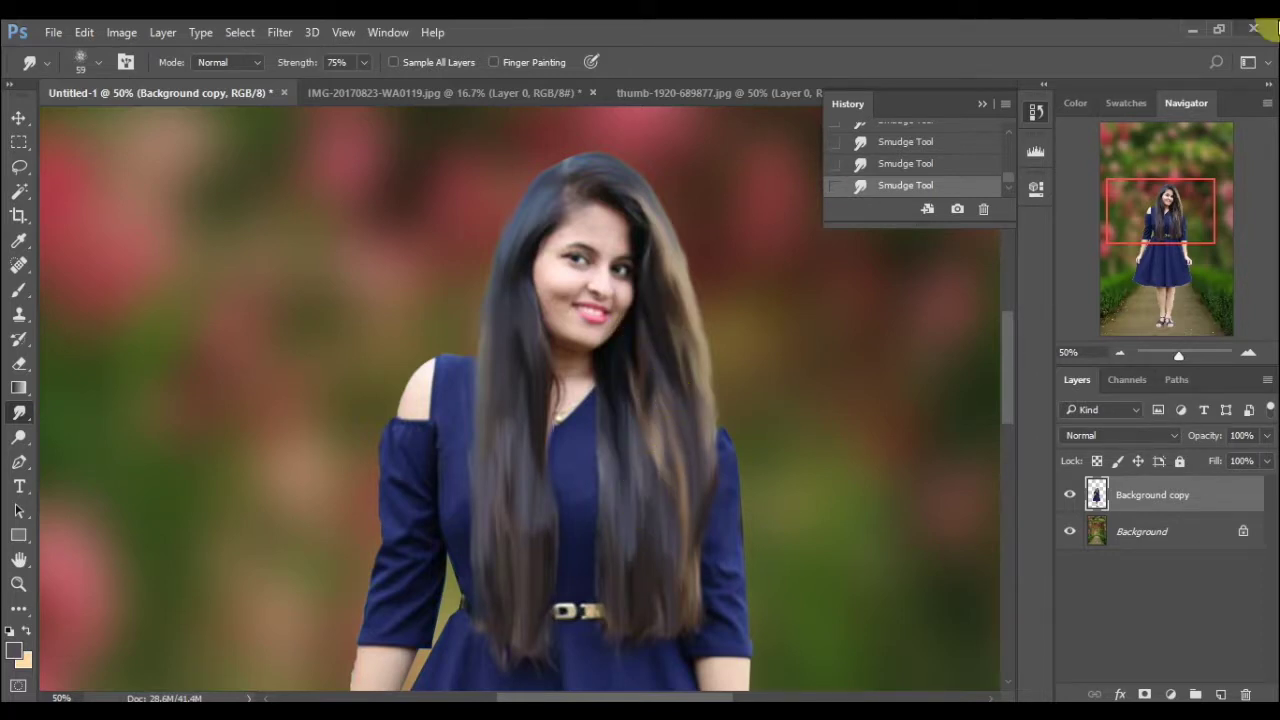
pyautogui.click(1123, 348)
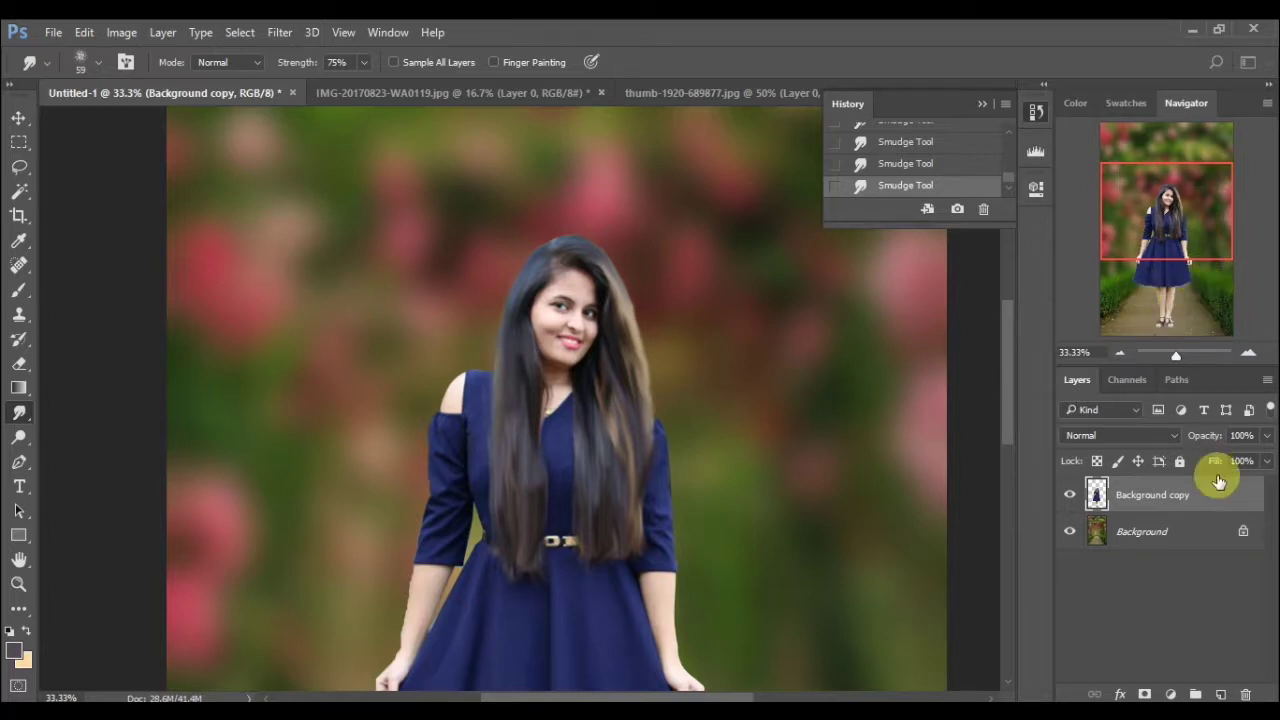
# - Zoom in on the waist and draw a four-anchor pen path around the left hair strand's end
pyautogui.click(1250, 354)
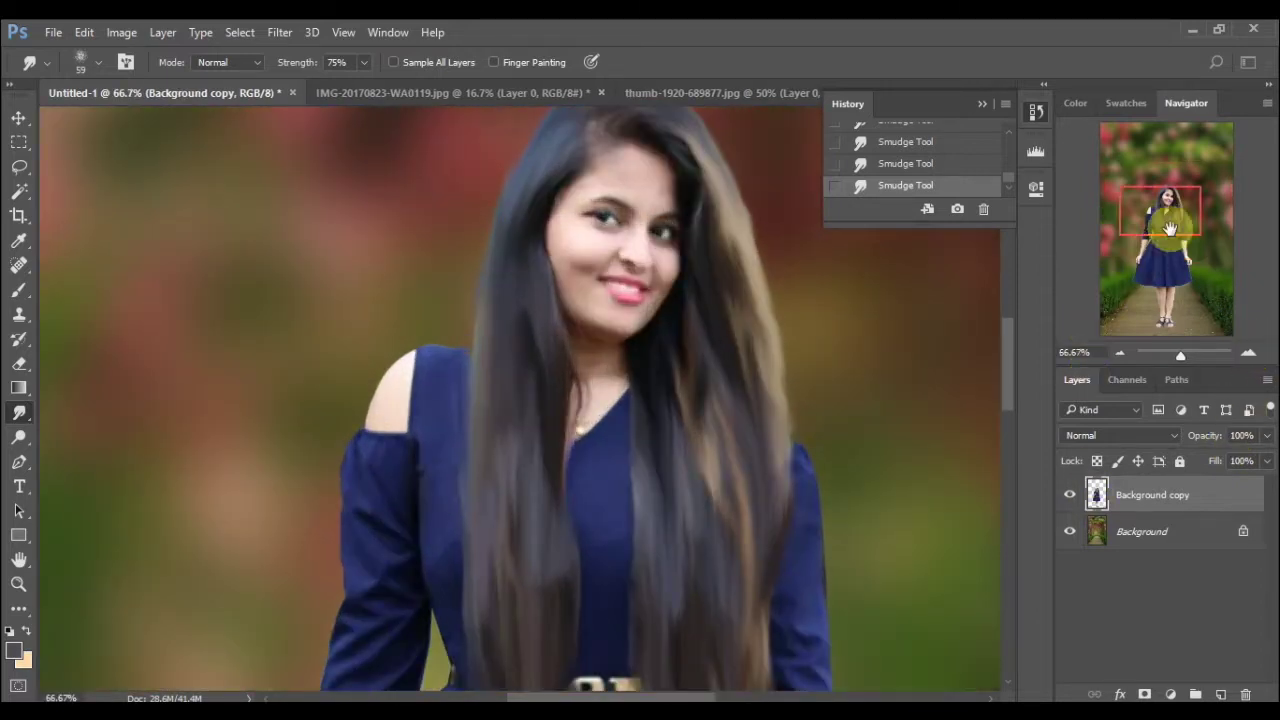
pyautogui.moveTo(1162, 224); pyautogui.dragTo(1172, 248)
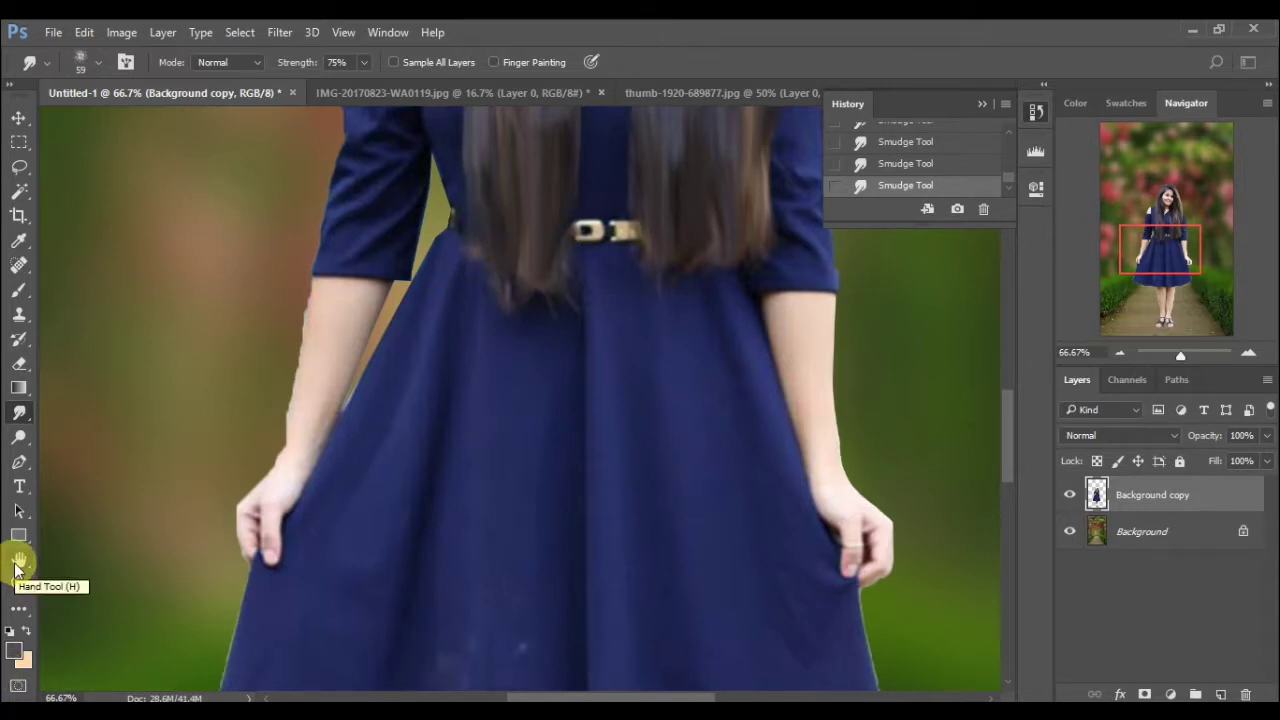
pyautogui.click(18, 461)
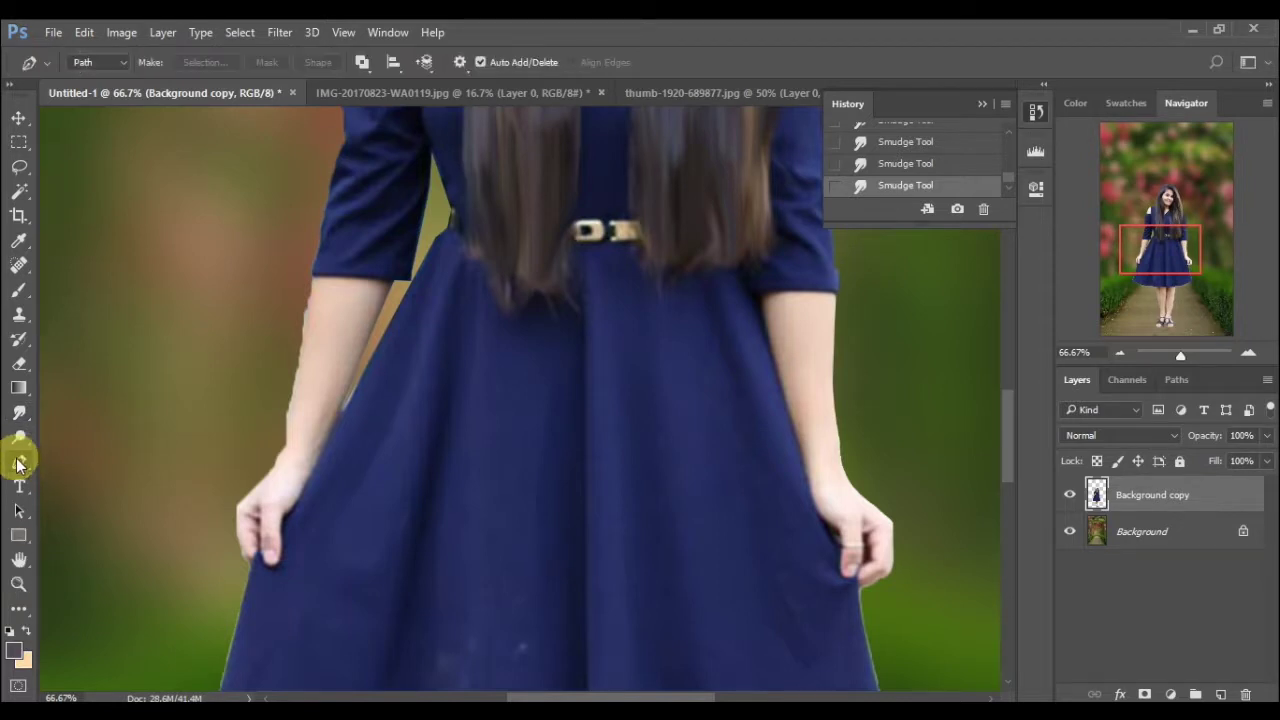
pyautogui.click(460, 167)
pyautogui.click(481, 304)
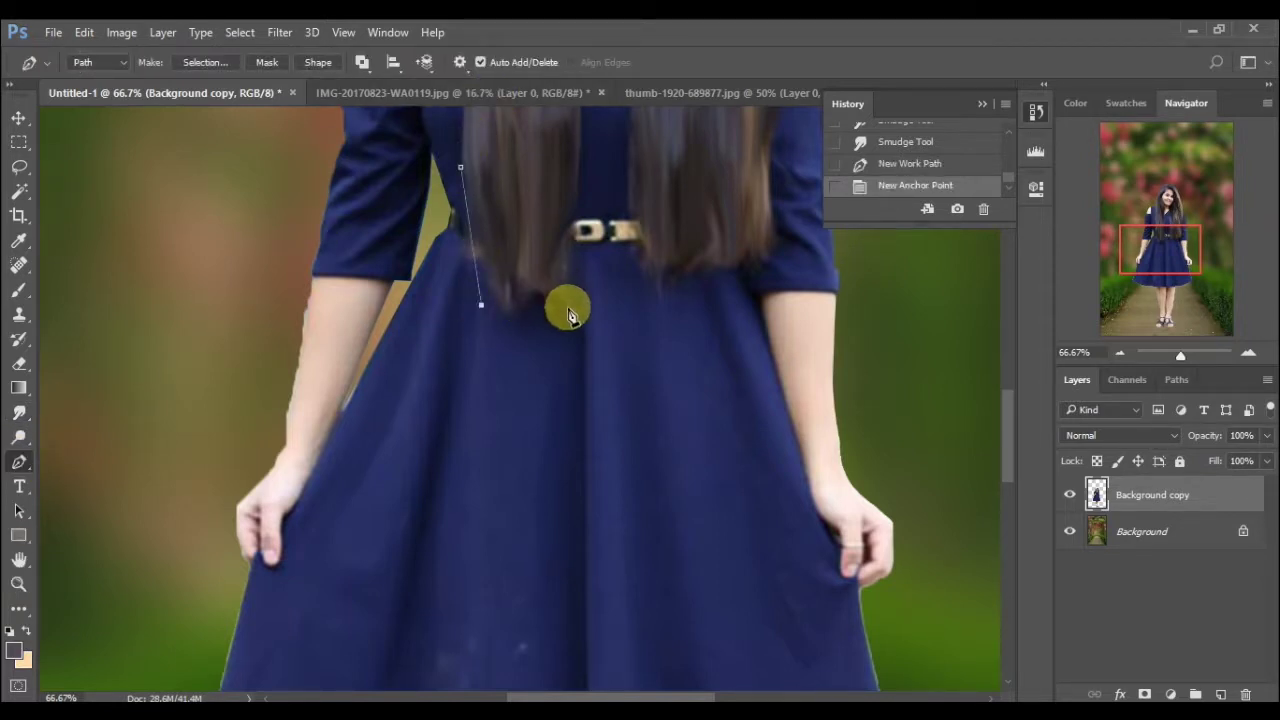
pyautogui.click(568, 309)
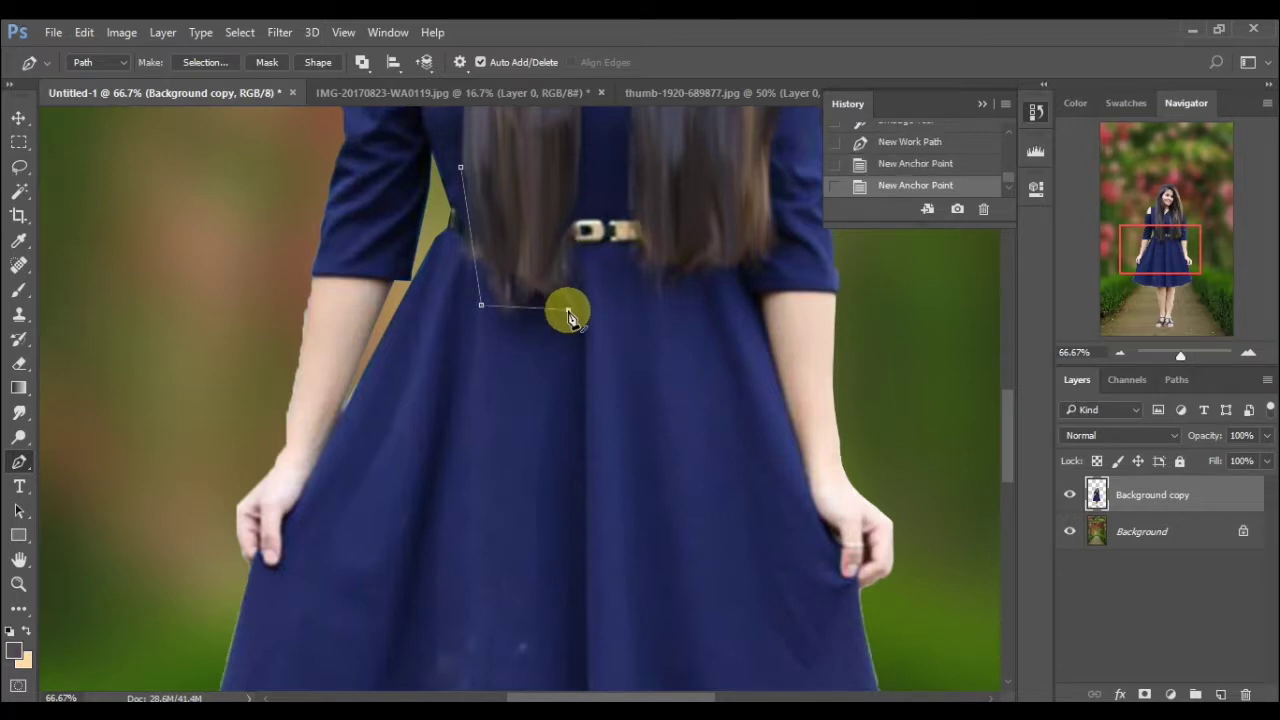
pyautogui.click(578, 176)
# - Convert the hair-end path into a selection with Make Selection
pyautogui.rightClick(567, 184)
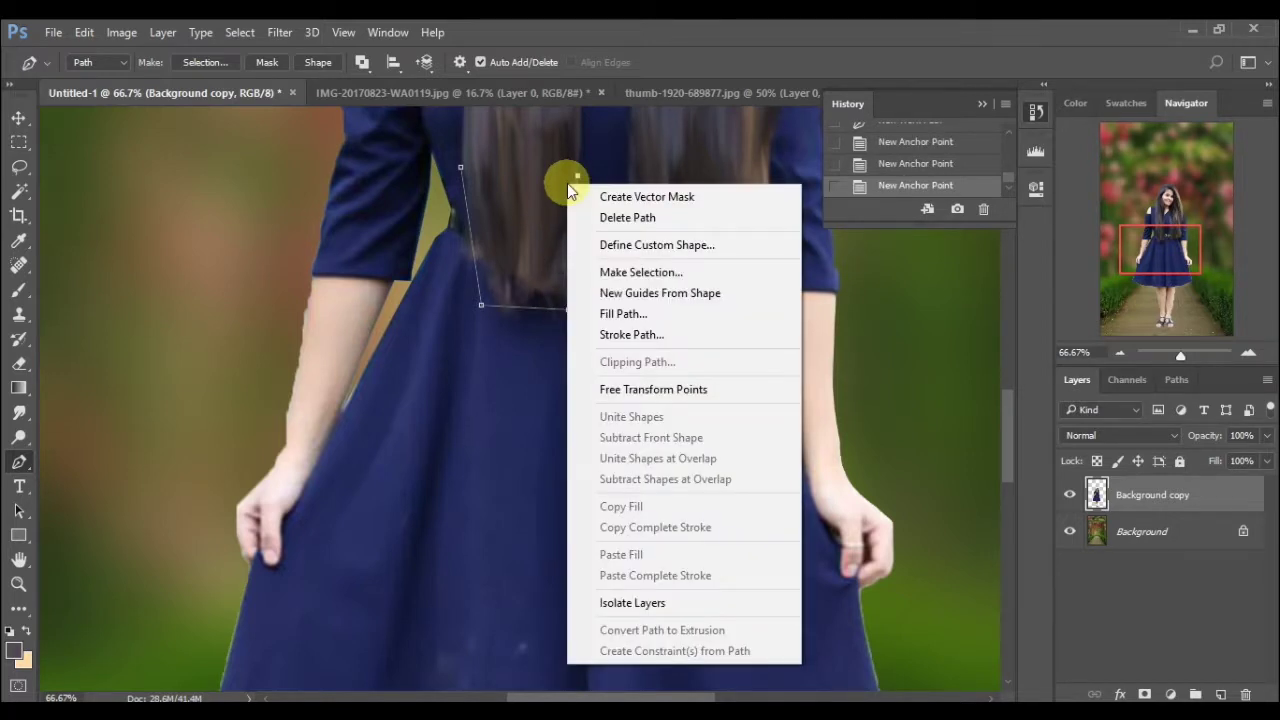
pyautogui.click(585, 270)
pyautogui.press('Return')
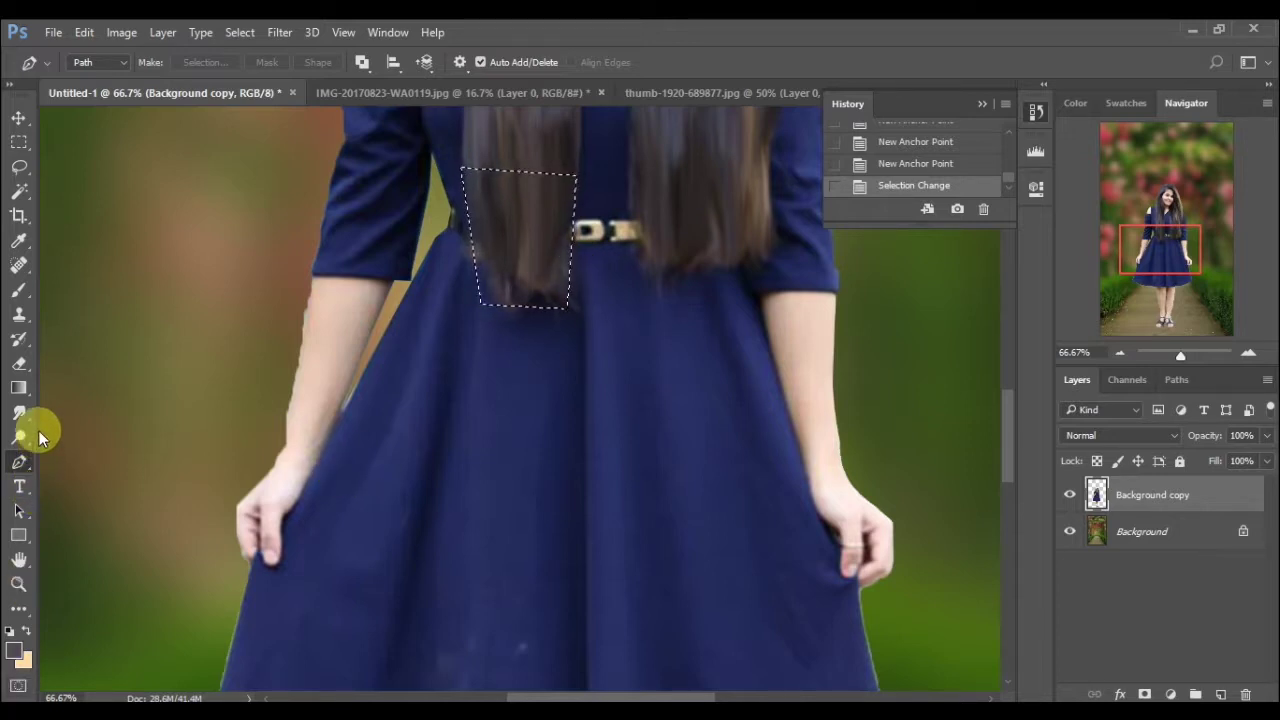
# - Smudge the selected hair end into a straight edge, then deselect
pyautogui.click(19, 412)
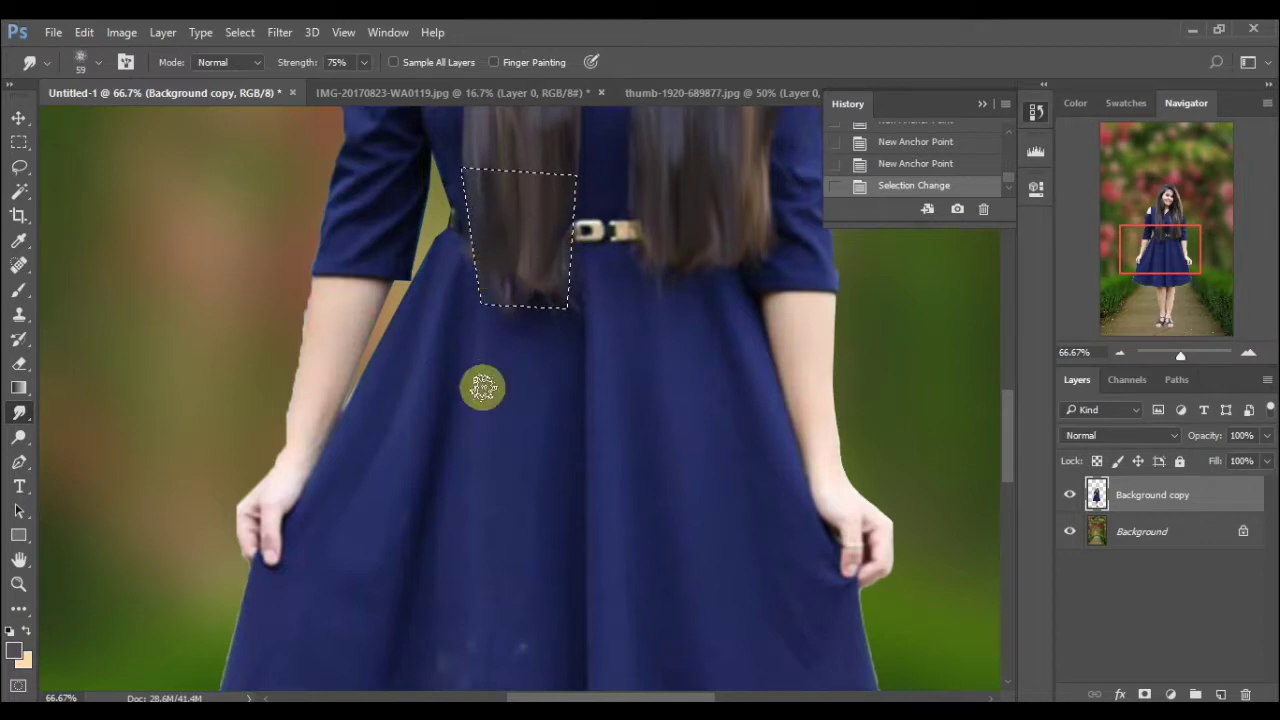
pyautogui.moveTo(500, 250); pyautogui.dragTo(500, 300)
pyautogui.moveTo(530, 250); pyautogui.dragTo(517, 317)
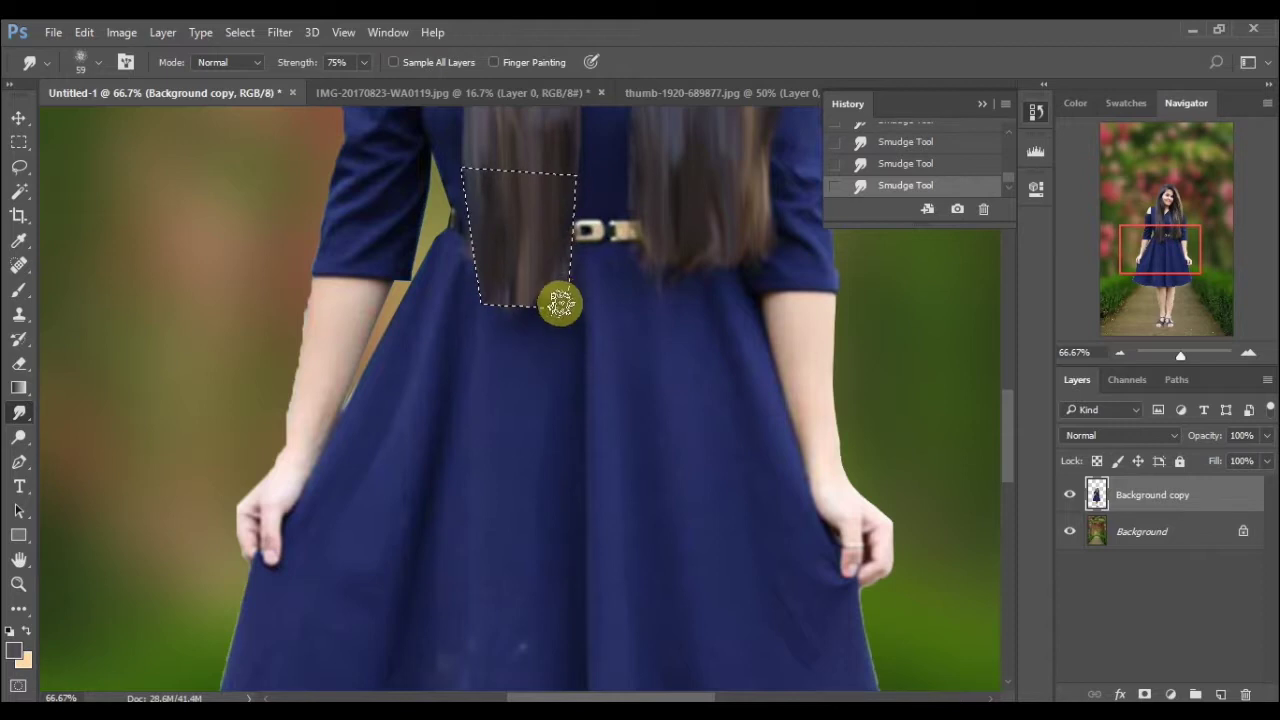
pyautogui.moveTo(551, 329); pyautogui.dragTo(551, 221)
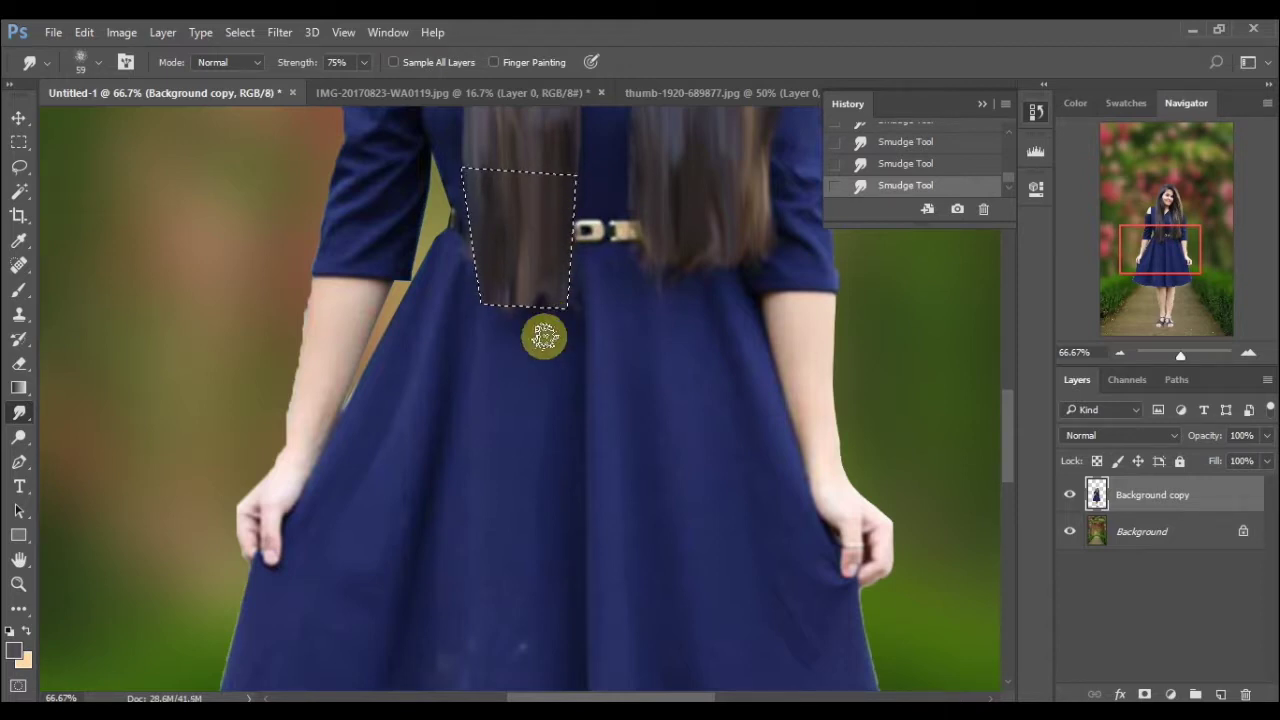
pyautogui.moveTo(543, 334); pyautogui.dragTo(543, 257)
pyautogui.moveTo(538, 350); pyautogui.dragTo(537, 283)
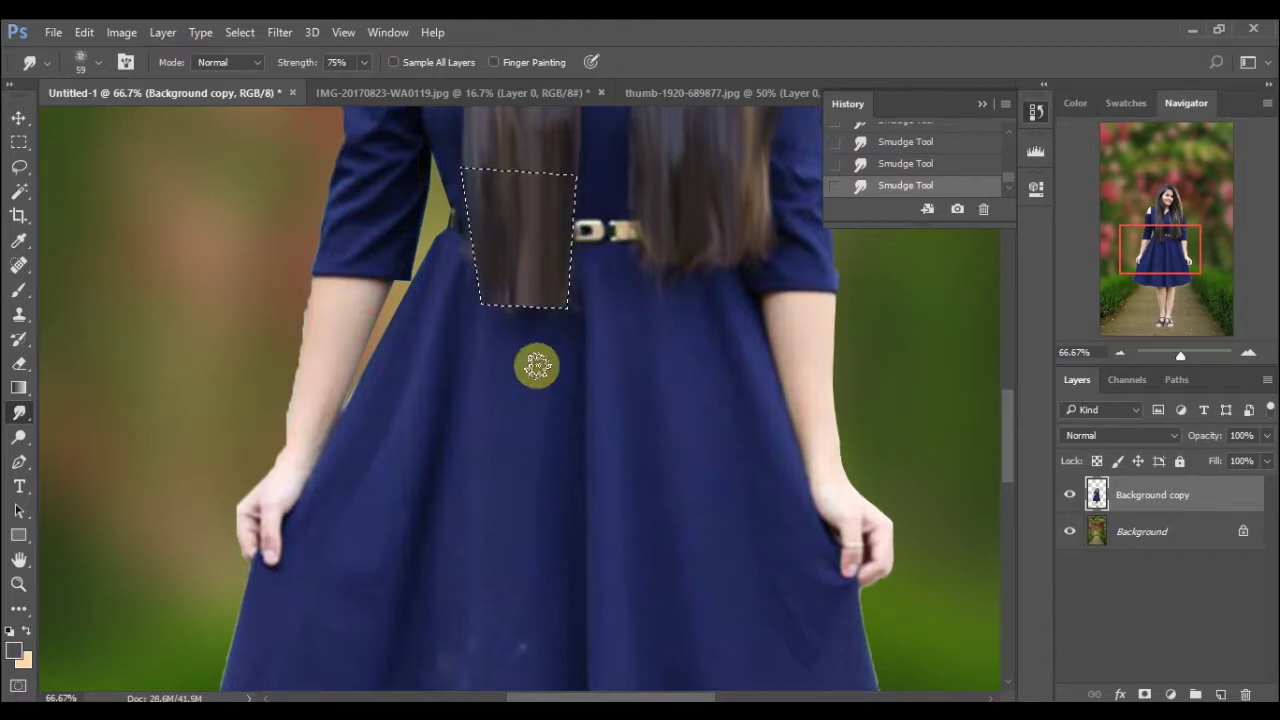
pyautogui.moveTo(534, 363); pyautogui.dragTo(517, 257)
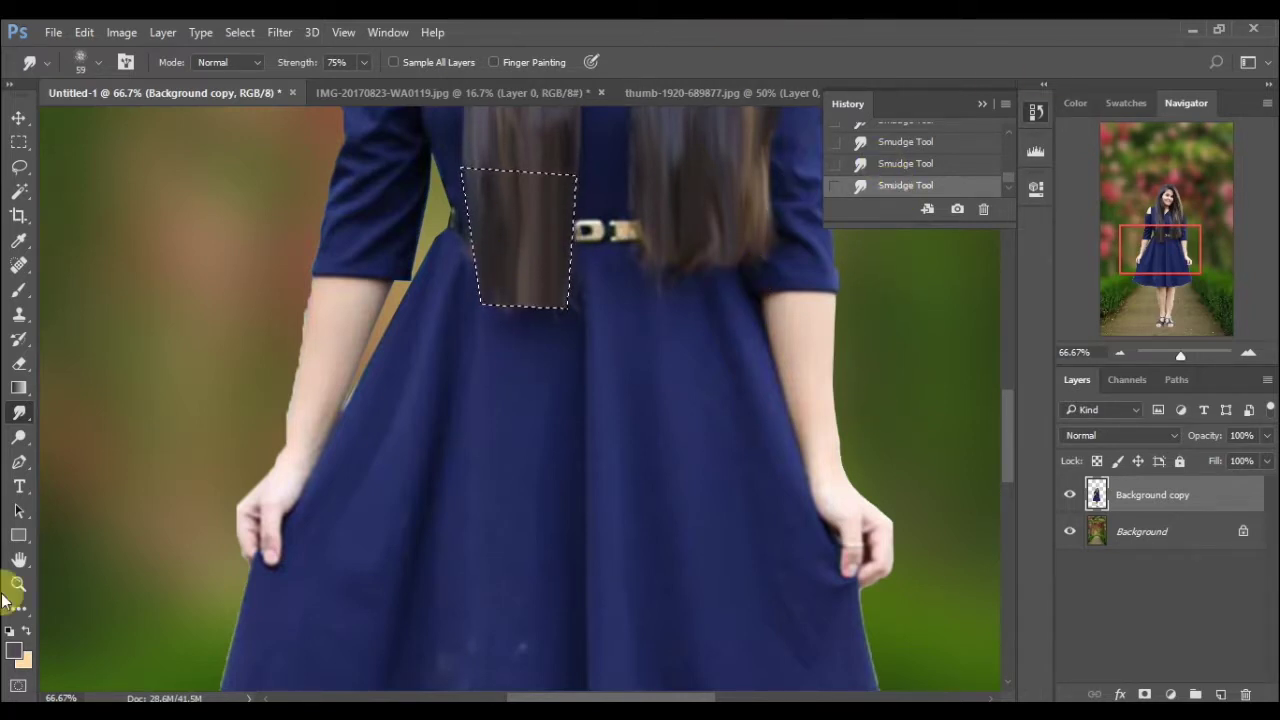
pyautogui.click(240, 32)
pyautogui.click(242, 70)
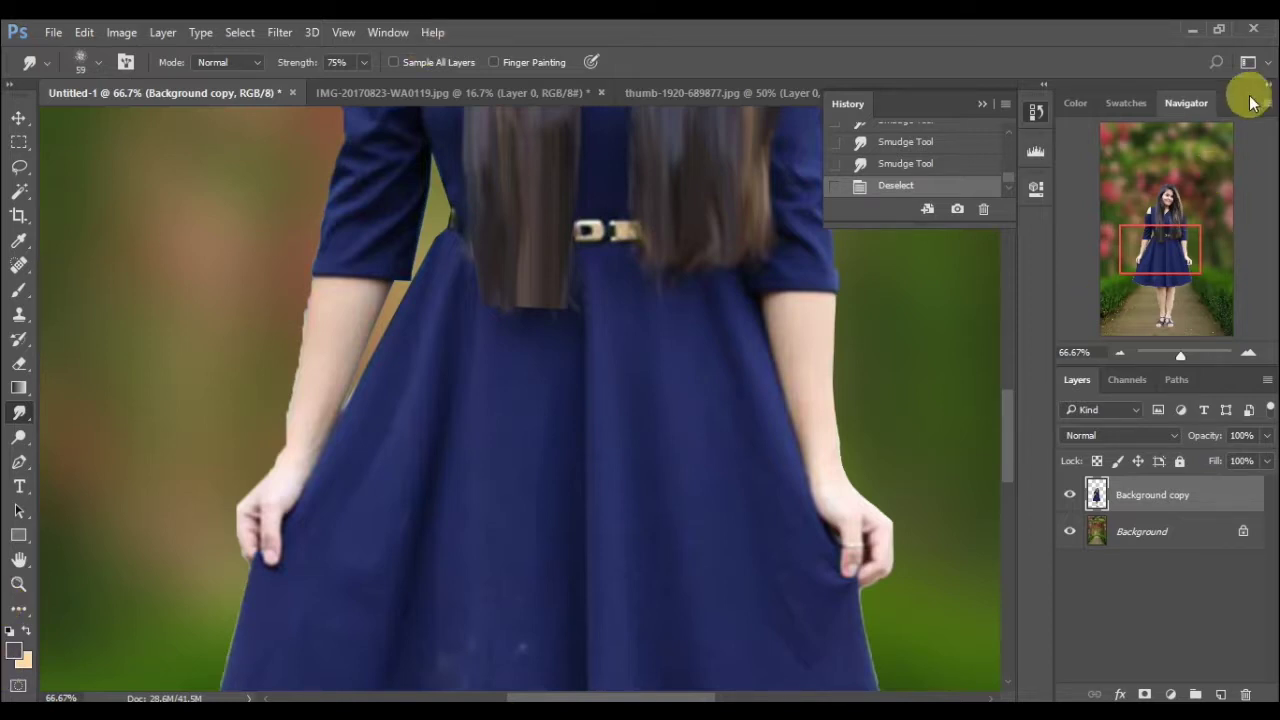
# - Delete the smudge and selection steps from History, stepping back before the hair smudge
pyautogui.click(974, 123)
pyautogui.click(986, 212)
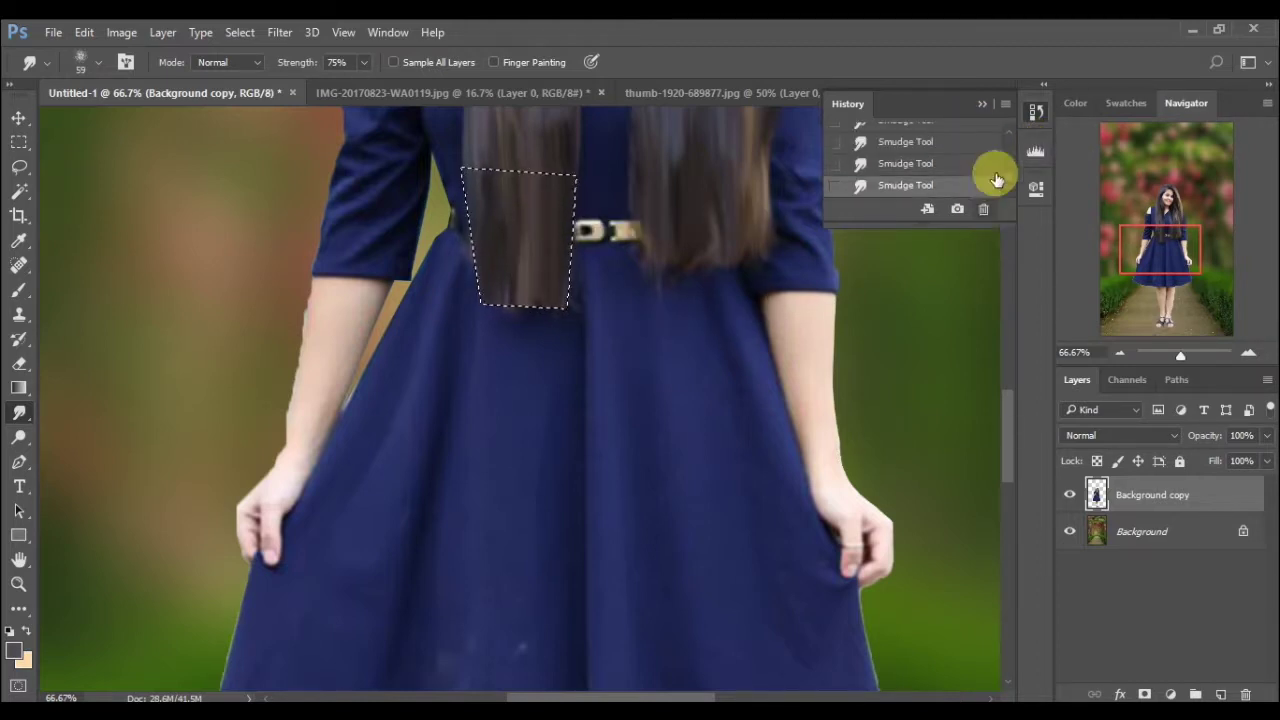
pyautogui.click(988, 141)
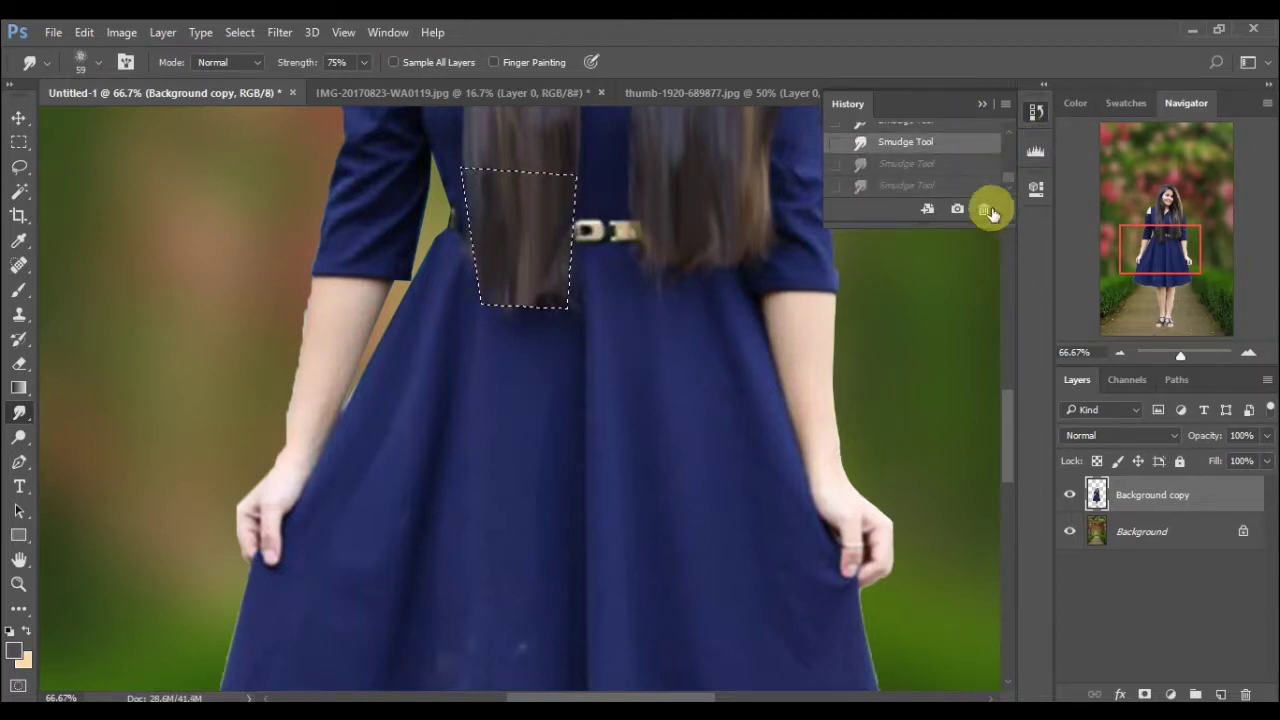
pyautogui.click(976, 206)
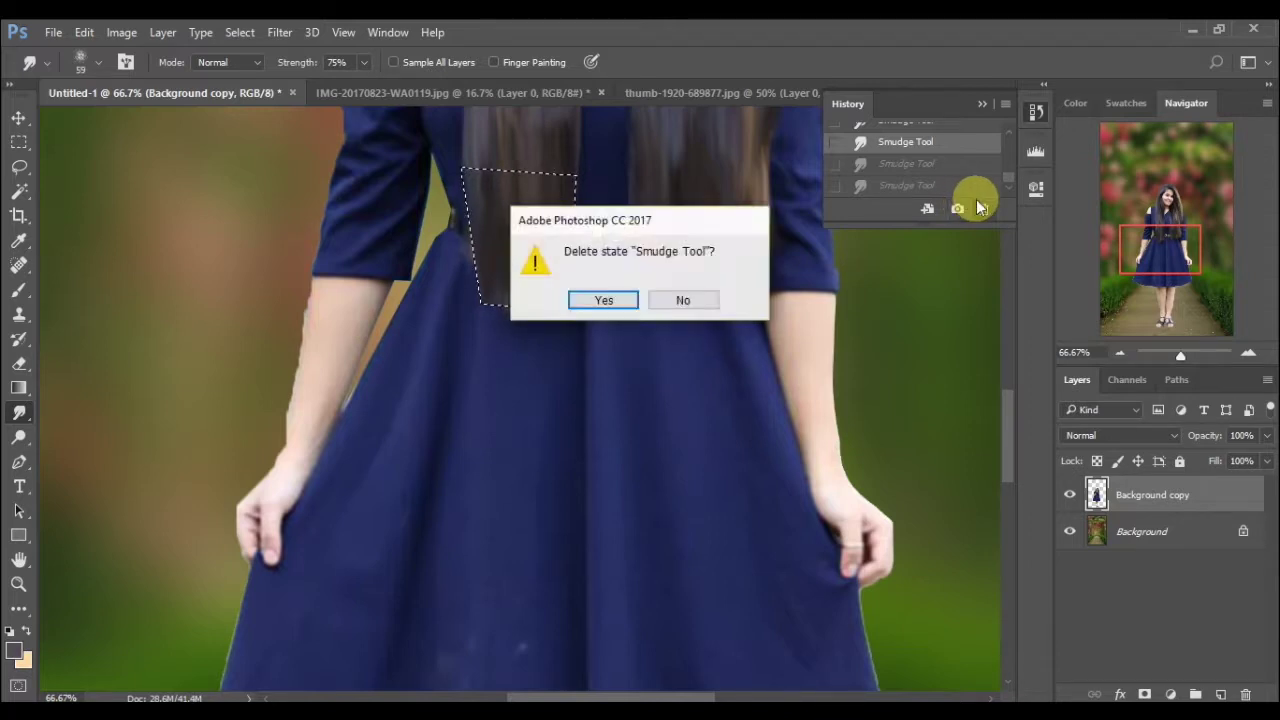
pyautogui.press('Return')
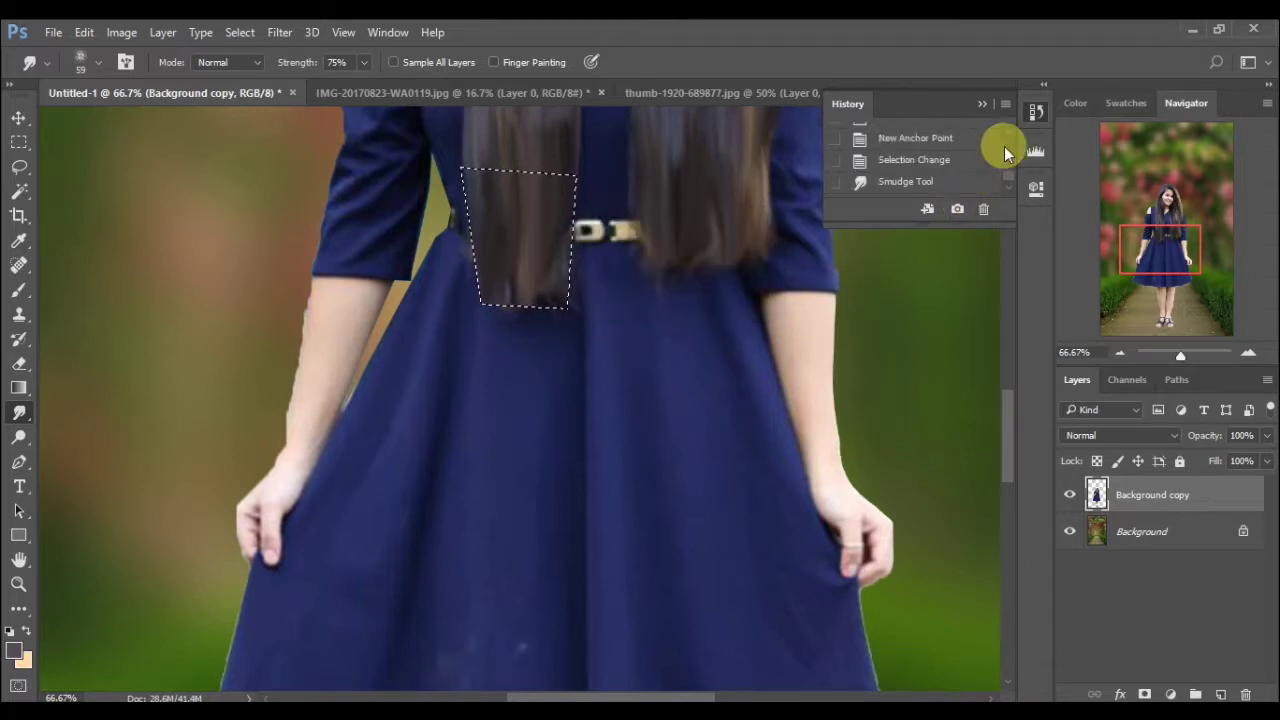
pyautogui.click(990, 160)
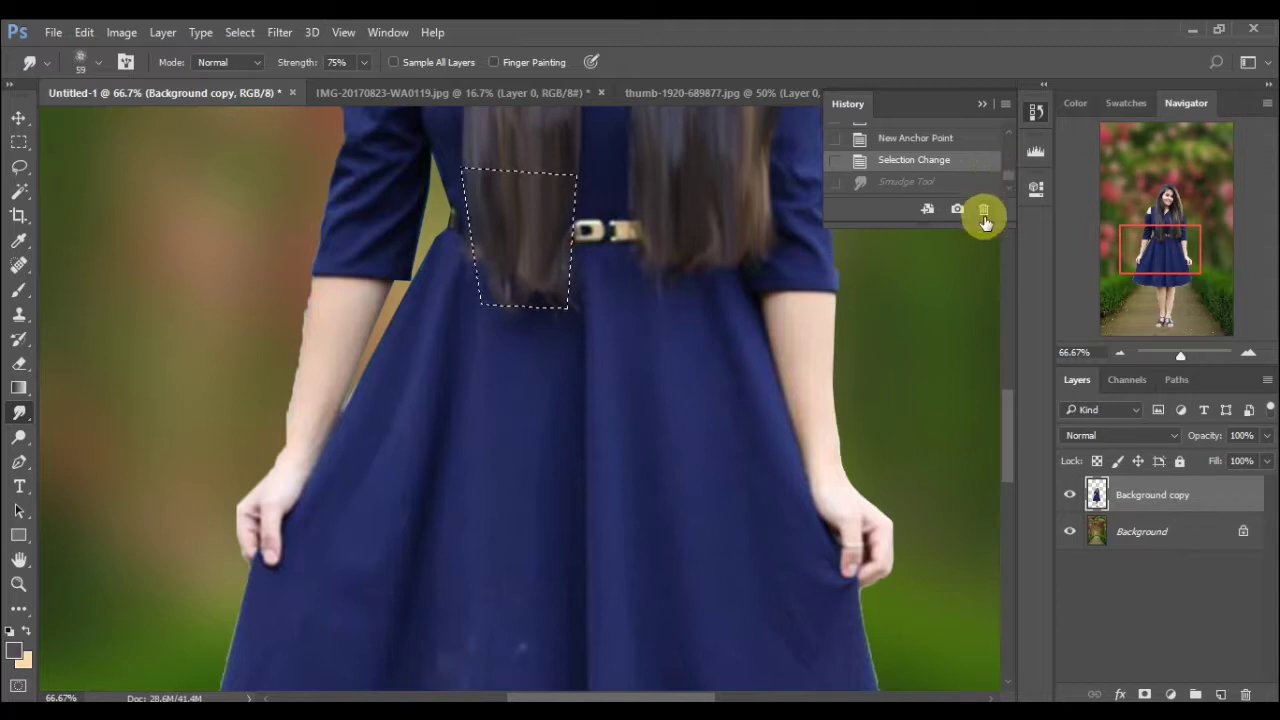
pyautogui.click(984, 209)
pyautogui.press('Return')
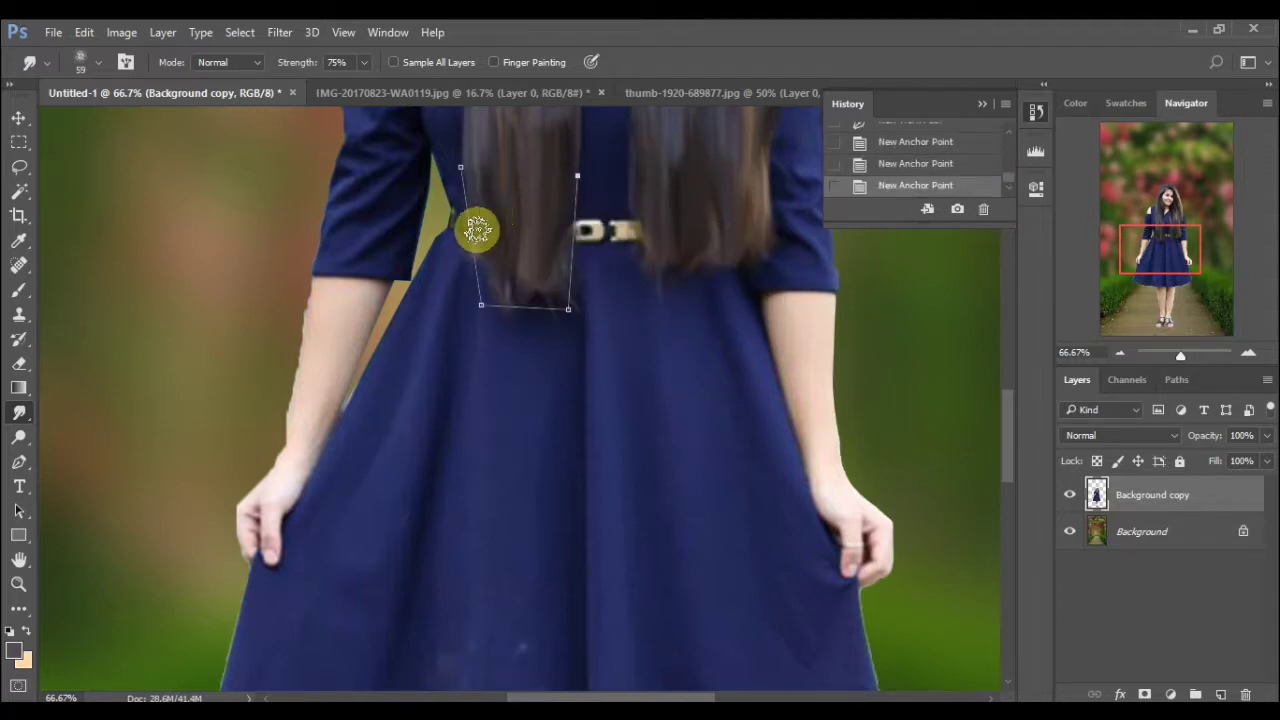
# - Reselect the hair end over the belt by making a selection from the pen path
pyautogui.click(19, 463)
pyautogui.rightClick(479, 235)
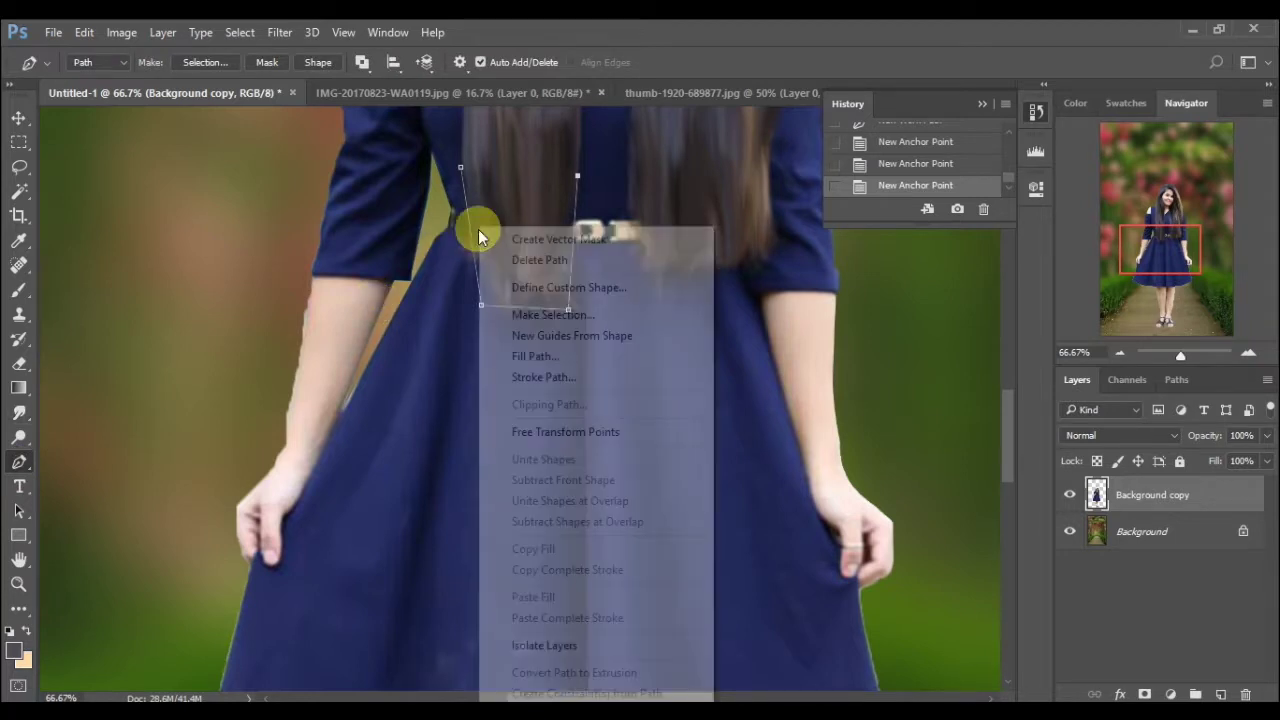
pyautogui.click(507, 316)
pyautogui.press('Return')
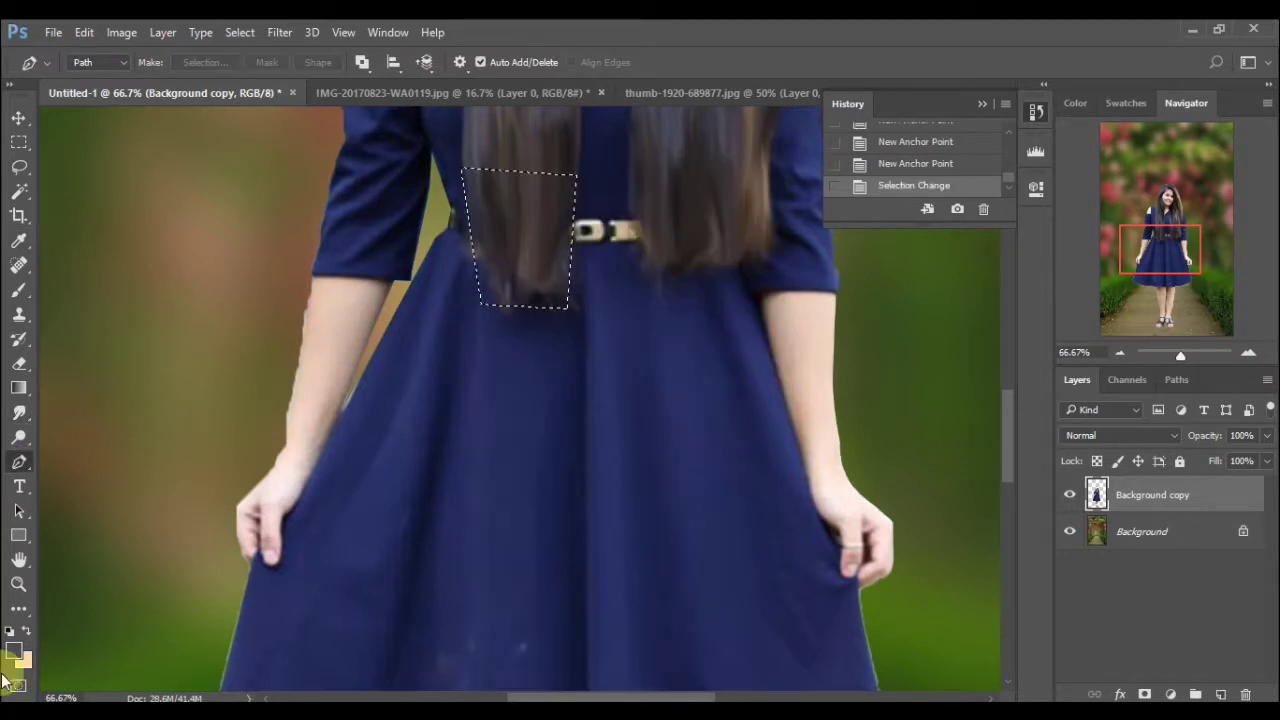
# - Switch to the Smudge tool and lower its Strength to 35%
pyautogui.click(21, 414)
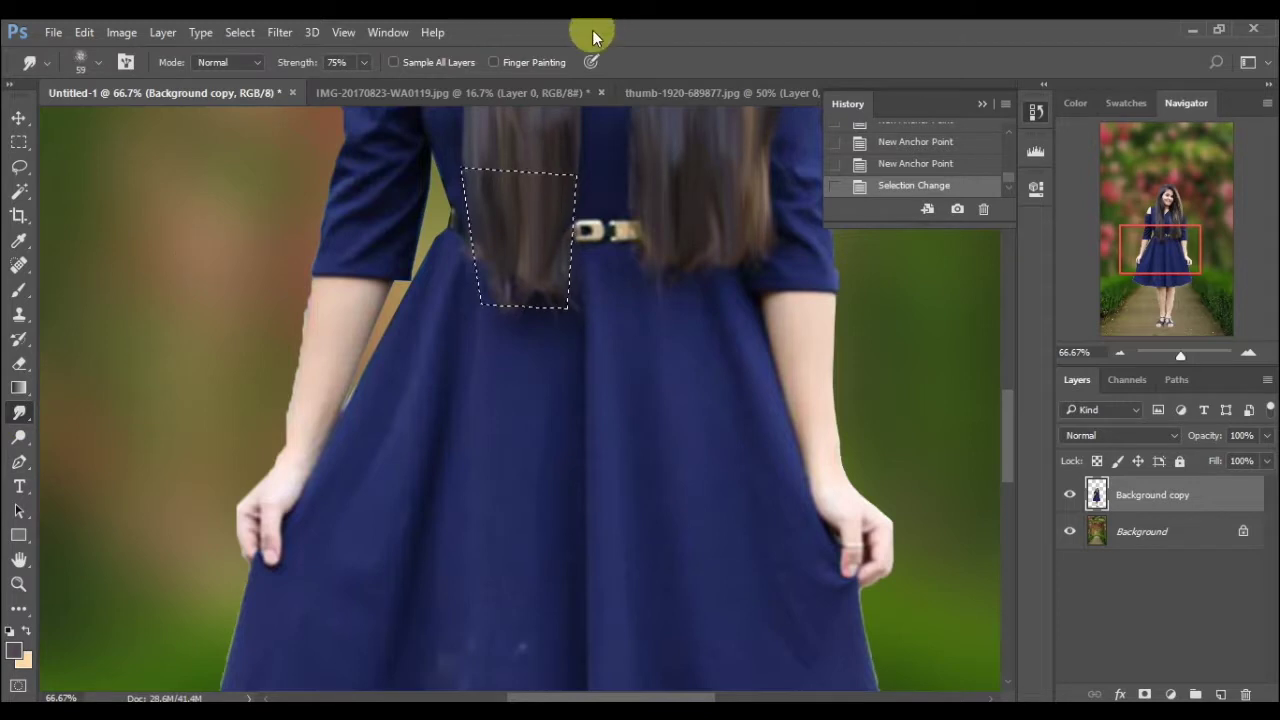
pyautogui.click(363, 64)
pyautogui.moveTo(354, 78); pyautogui.dragTo(298, 90)
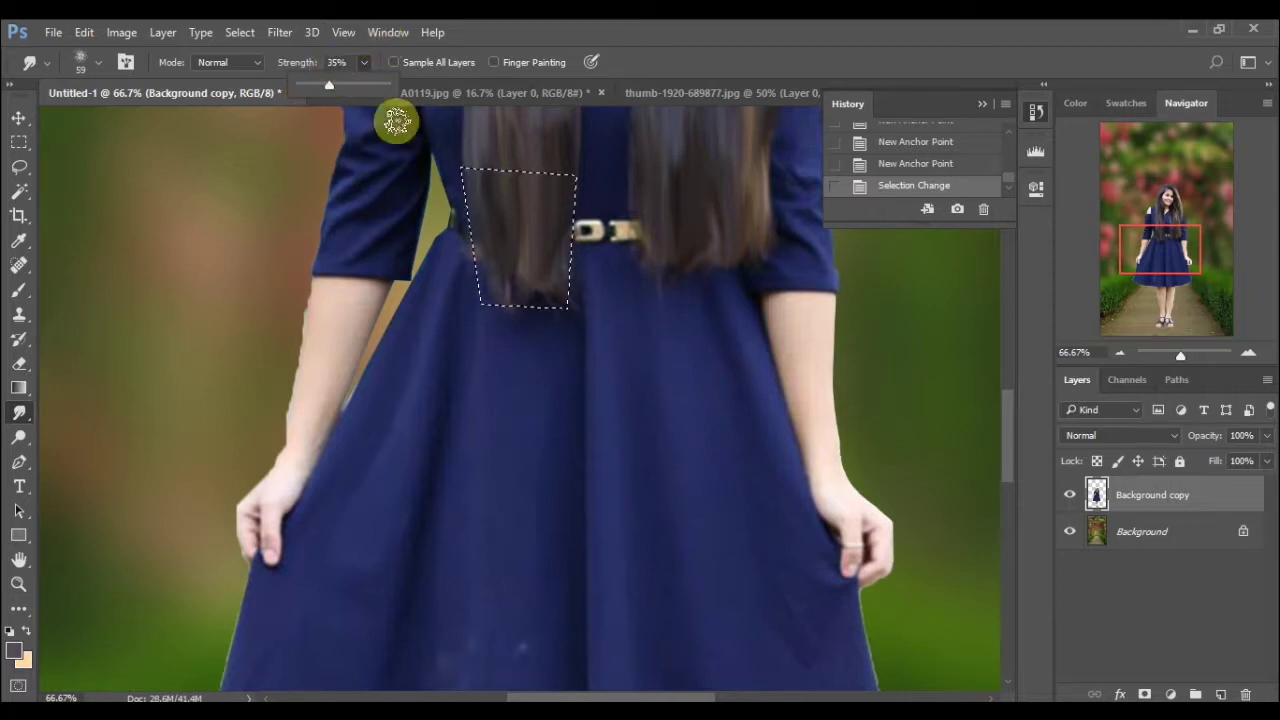
pyautogui.click(504, 222)
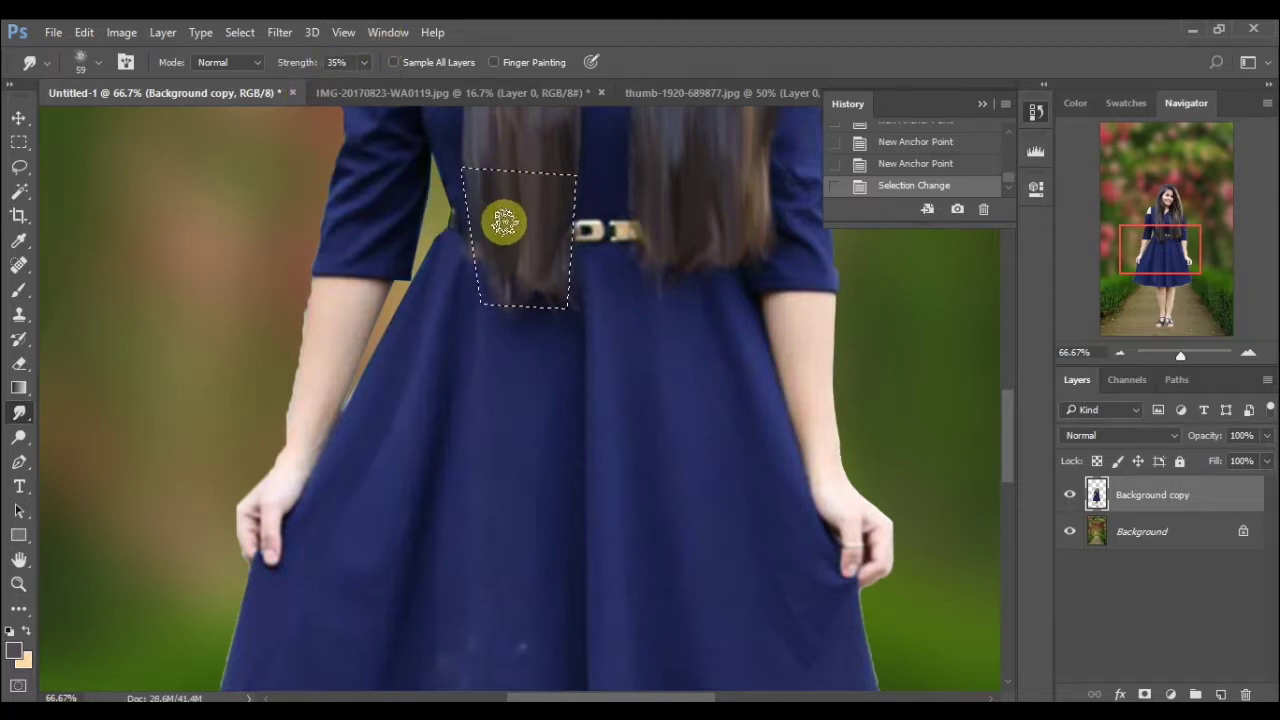
# - Smudge the hair tips inside the selection, then deselect
pyautogui.moveTo(504, 222); pyautogui.dragTo(529, 271)
pyautogui.moveTo(537, 314); pyautogui.dragTo(546, 229)
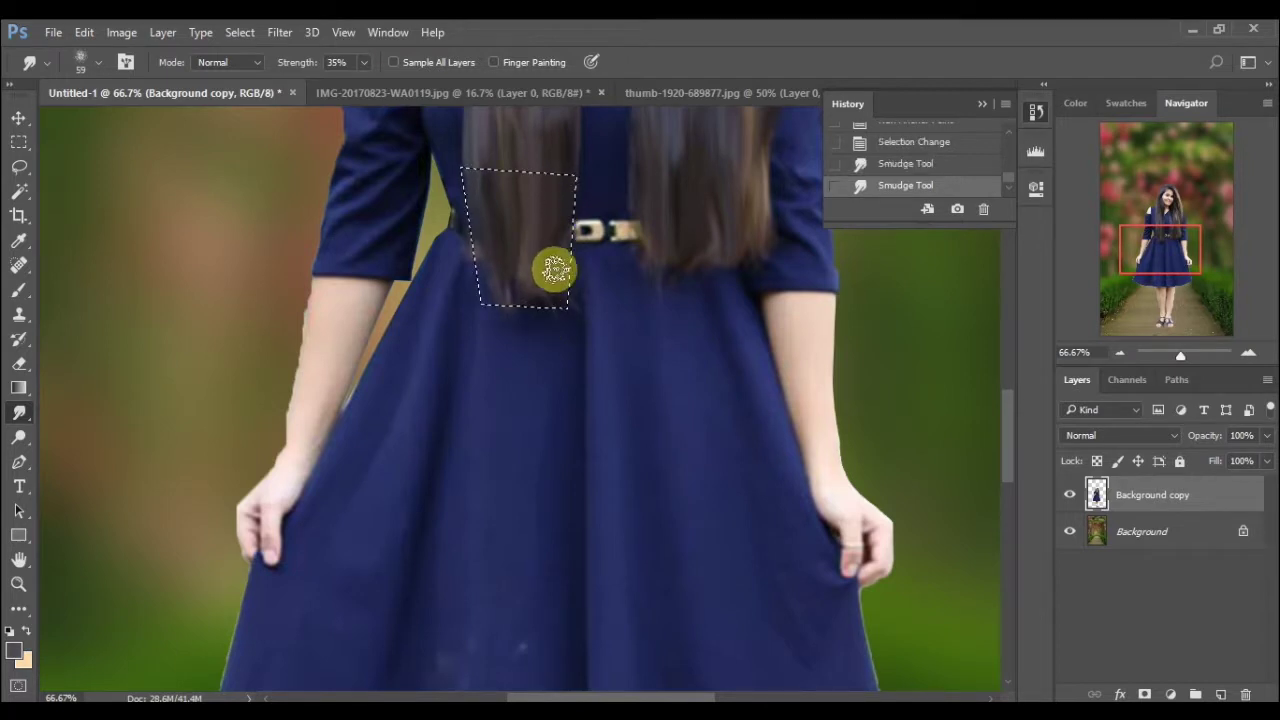
pyautogui.moveTo(549, 274); pyautogui.dragTo(560, 320)
pyautogui.moveTo(549, 240)
pyautogui.mouseDown()
pyautogui.moveTo(491, 297)
pyautogui.moveTo(480, 297)
pyautogui.moveTo(480, 263)
pyautogui.moveTo(523, 297)
pyautogui.moveTo(531, 340)
pyautogui.mouseUp()
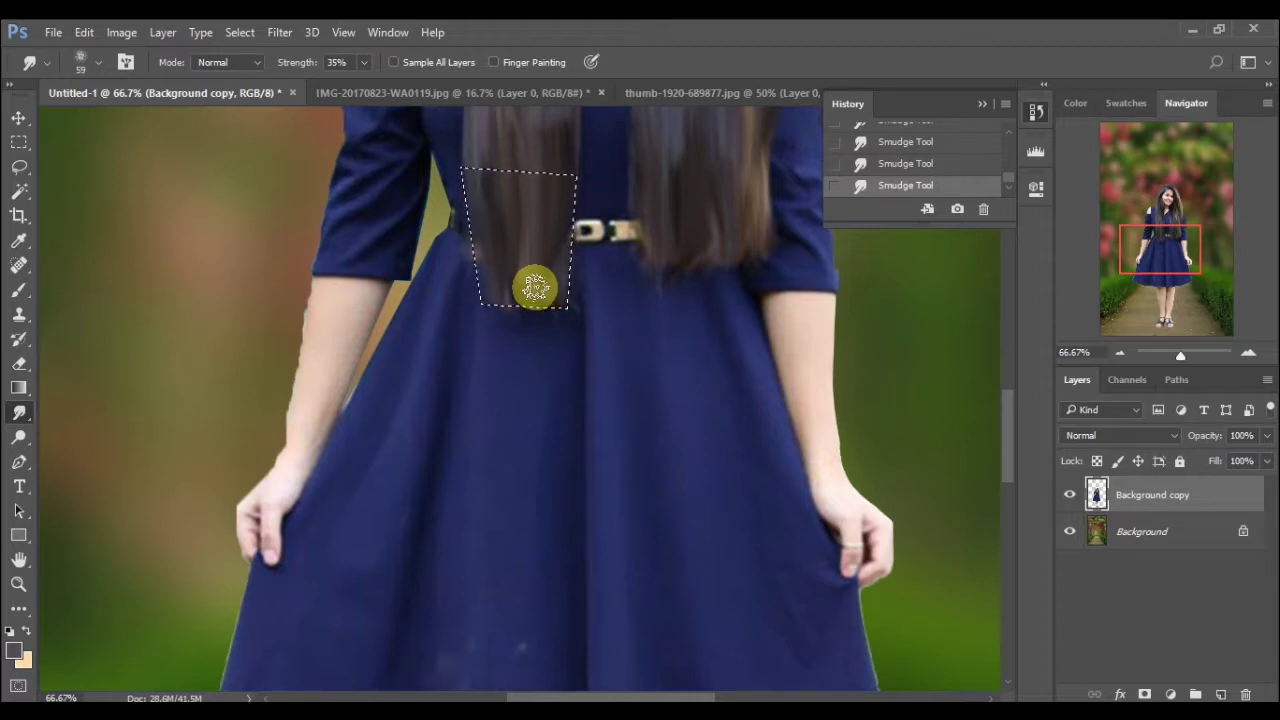
pyautogui.moveTo(535, 287)
pyautogui.mouseDown()
pyautogui.moveTo(537, 251)
pyautogui.moveTo(517, 300)
pyautogui.moveTo(523, 249)
pyautogui.moveTo(513, 305)
pyautogui.moveTo(584, 186)
pyautogui.mouseUp()
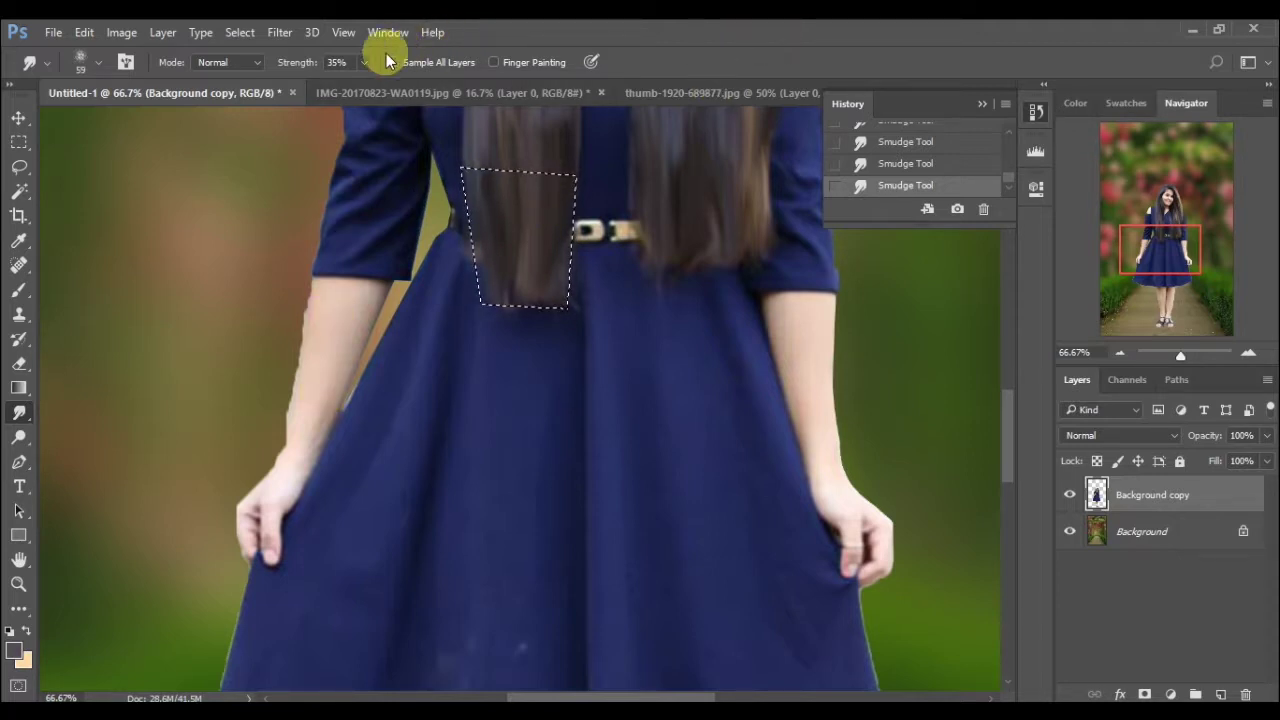
pyautogui.click(240, 32)
pyautogui.click(242, 70)
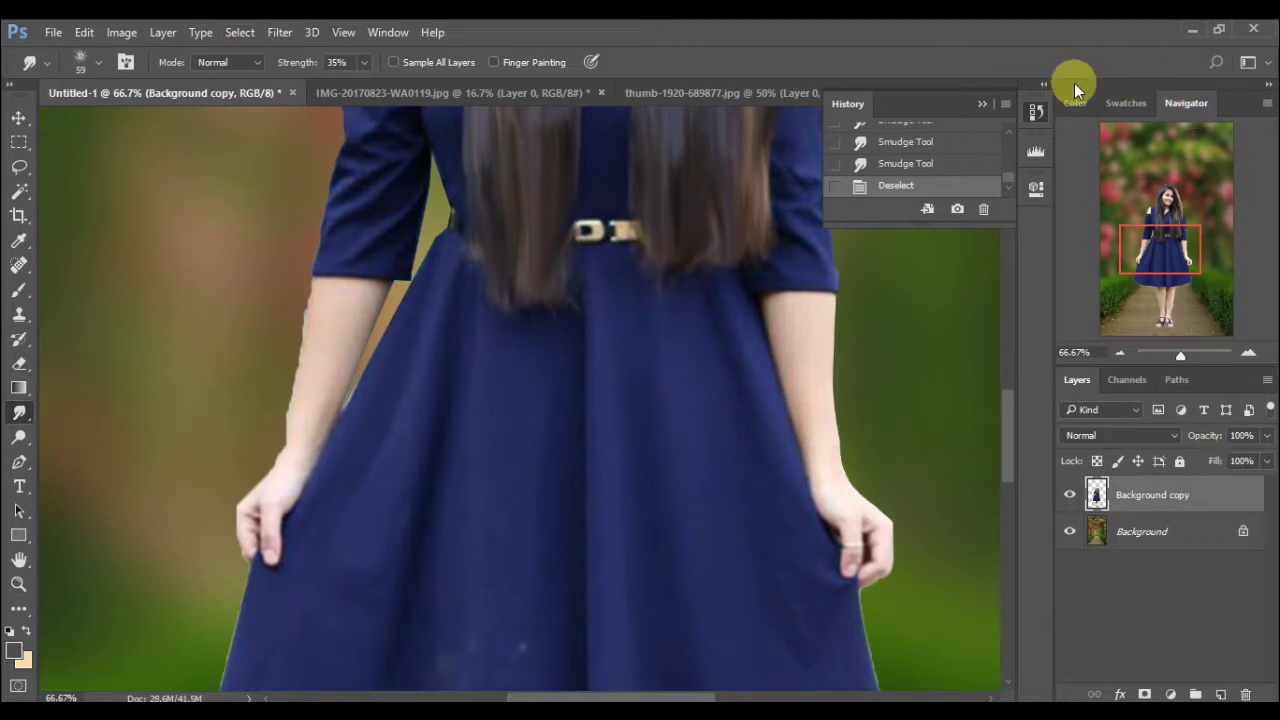
# - Revert History to Selection Change, delete the 35% Smudge Tool states, and deselect
pyautogui.click(1008, 131)
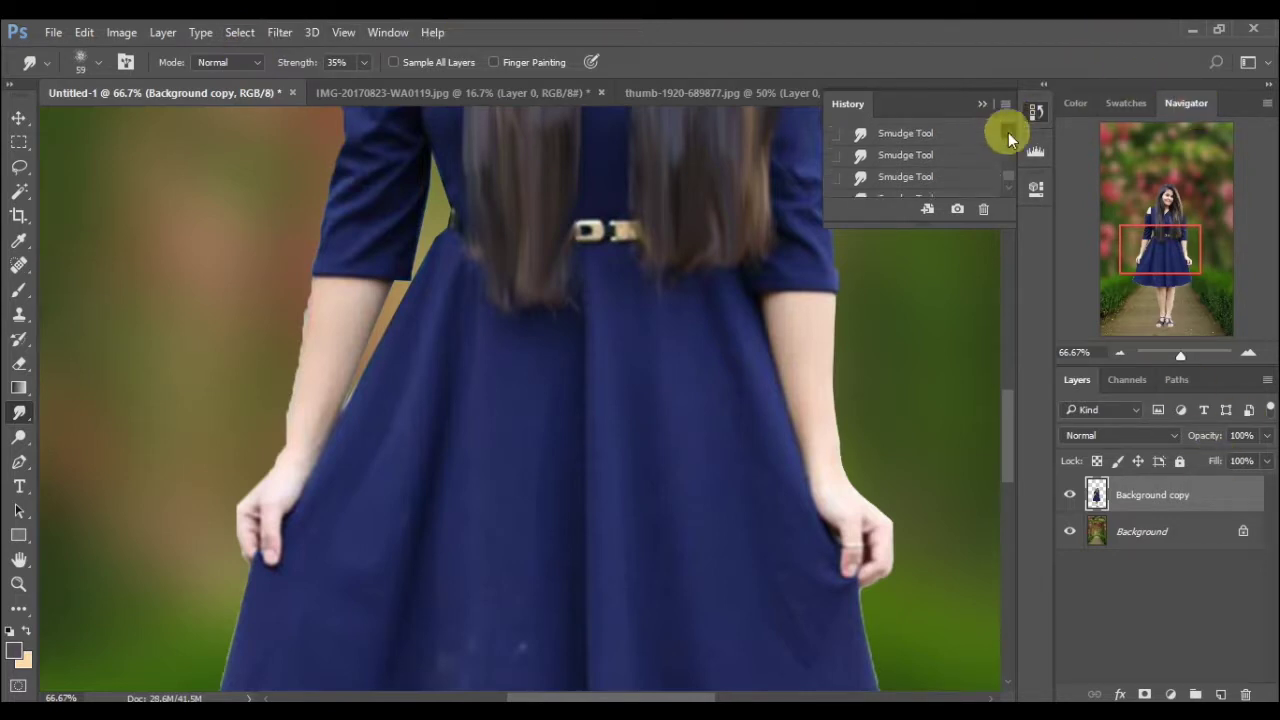
pyautogui.click(1008, 132)
pyautogui.click(1008, 132)
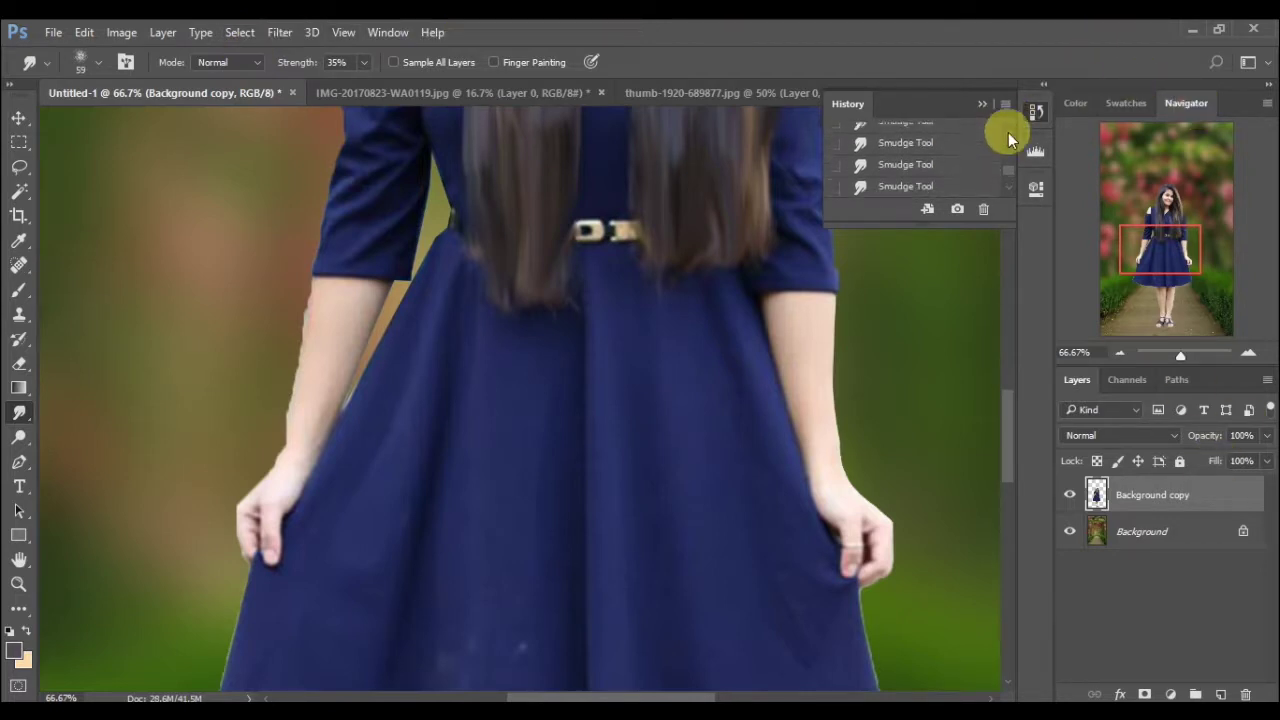
pyautogui.click(970, 144)
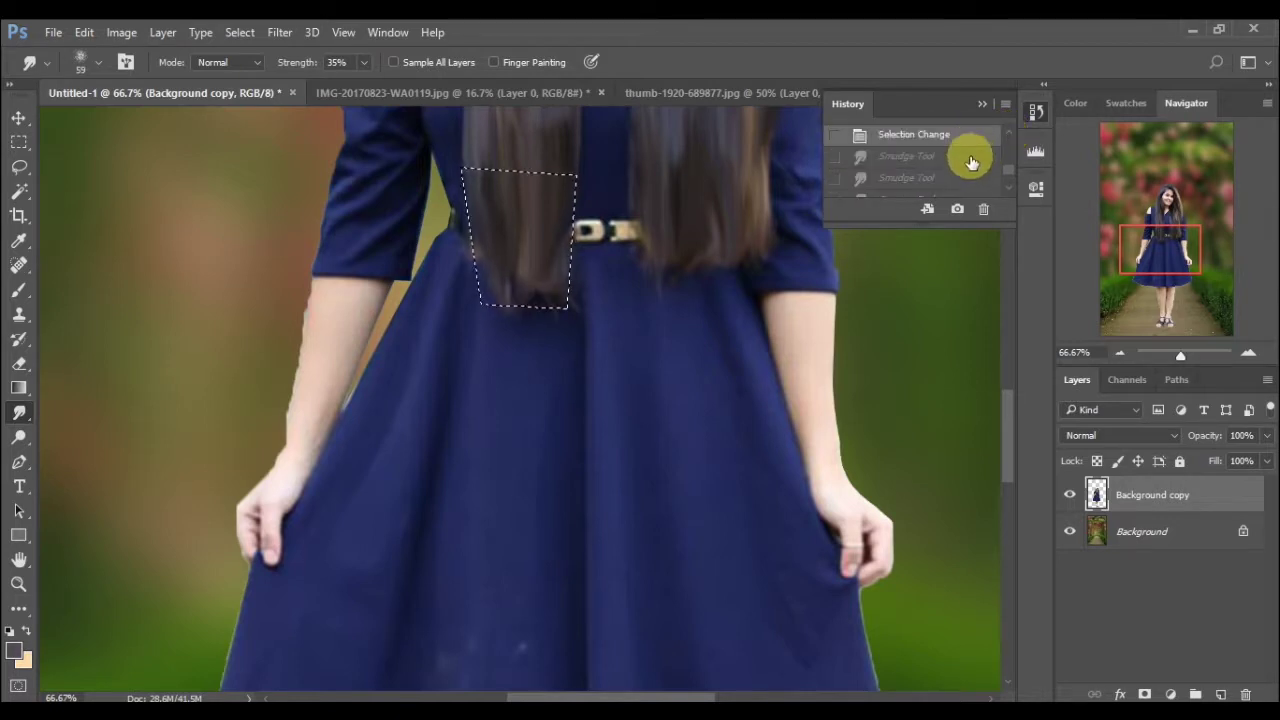
pyautogui.click(970, 156)
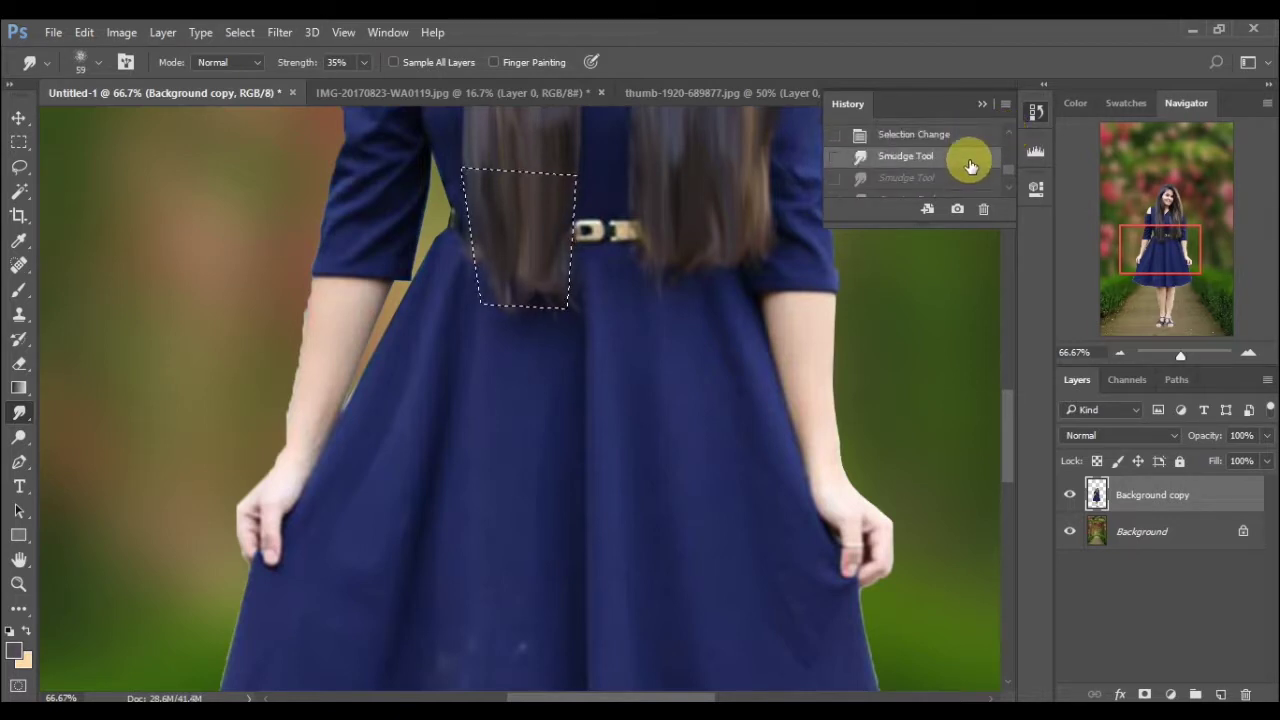
pyautogui.click(973, 214)
pyautogui.press('Return')
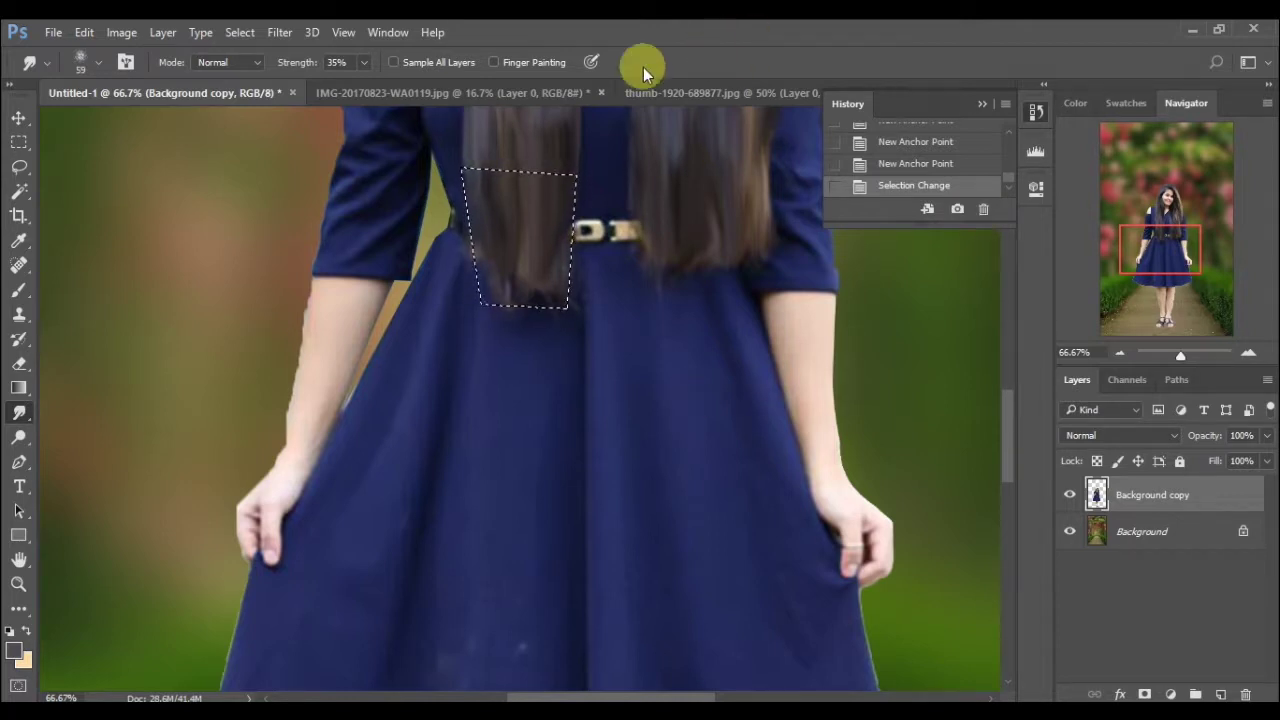
pyautogui.click(240, 32)
pyautogui.click(243, 69)
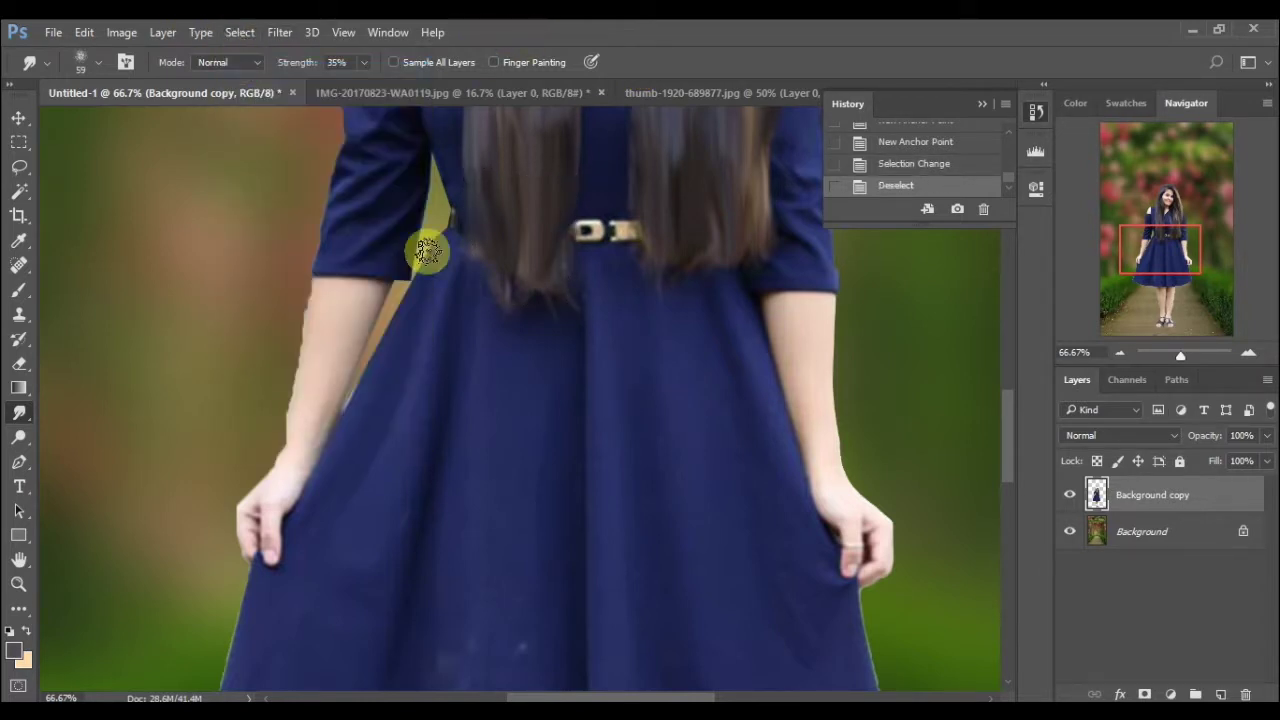
# - Trace a curved pen path around the hair tips hanging over the belt
pyautogui.click(28, 464)
pyautogui.click(466, 211)
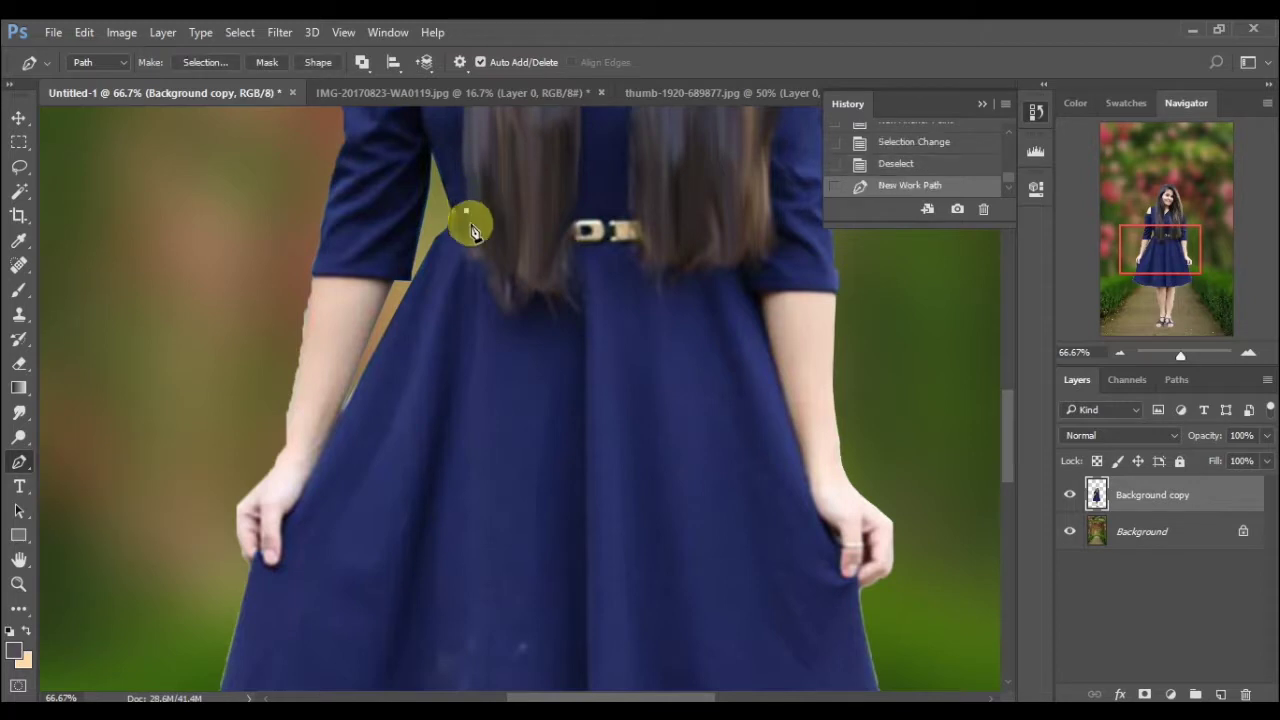
pyautogui.click(486, 273)
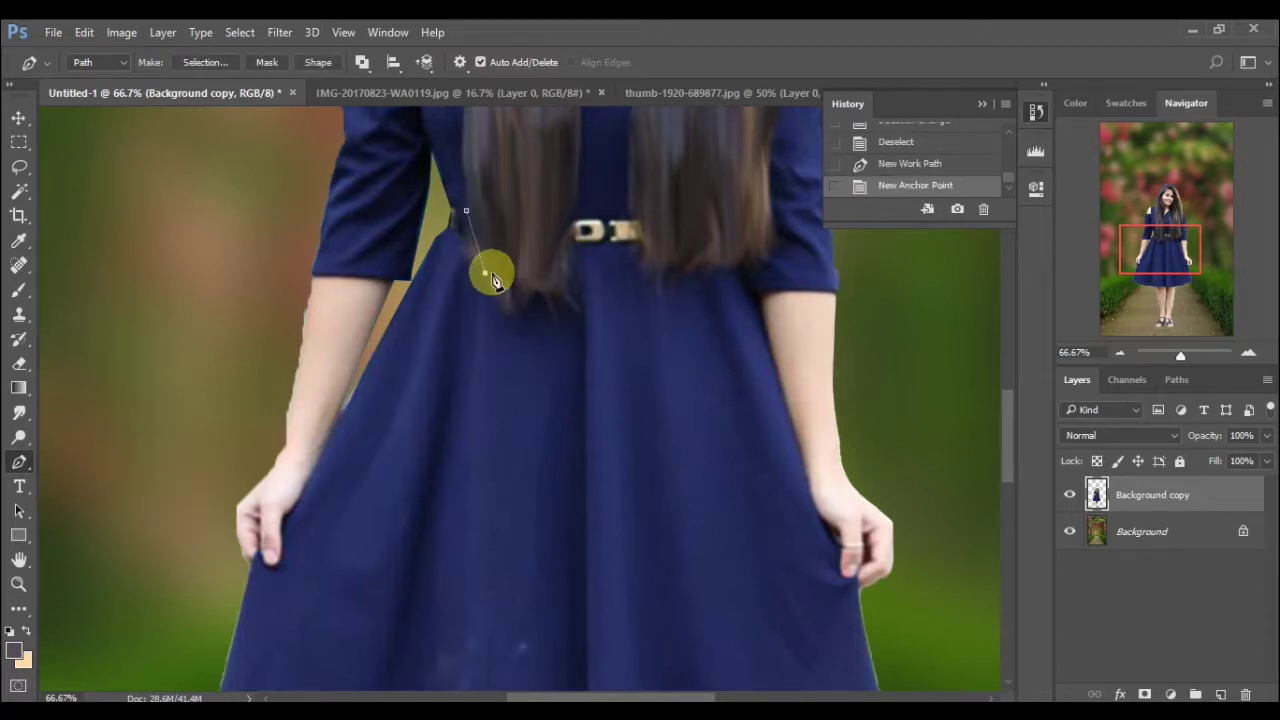
pyautogui.click(491, 273)
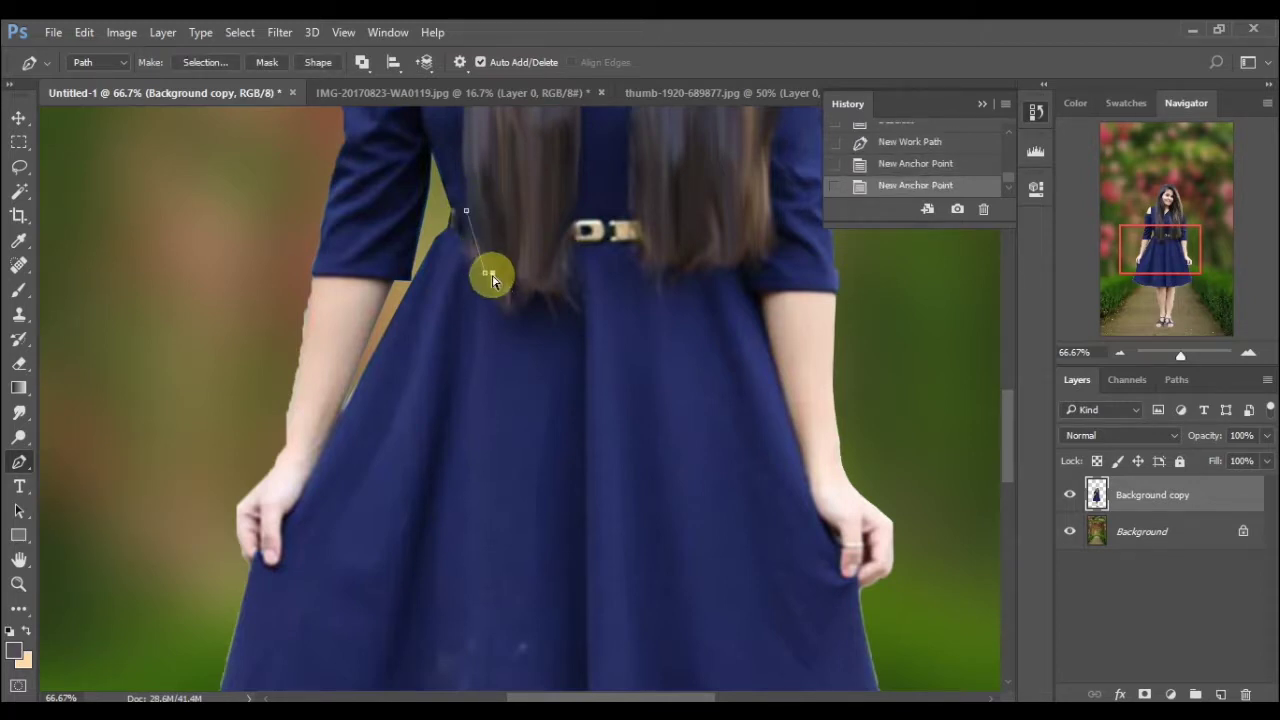
pyautogui.hotkey('ctrl', 'z')
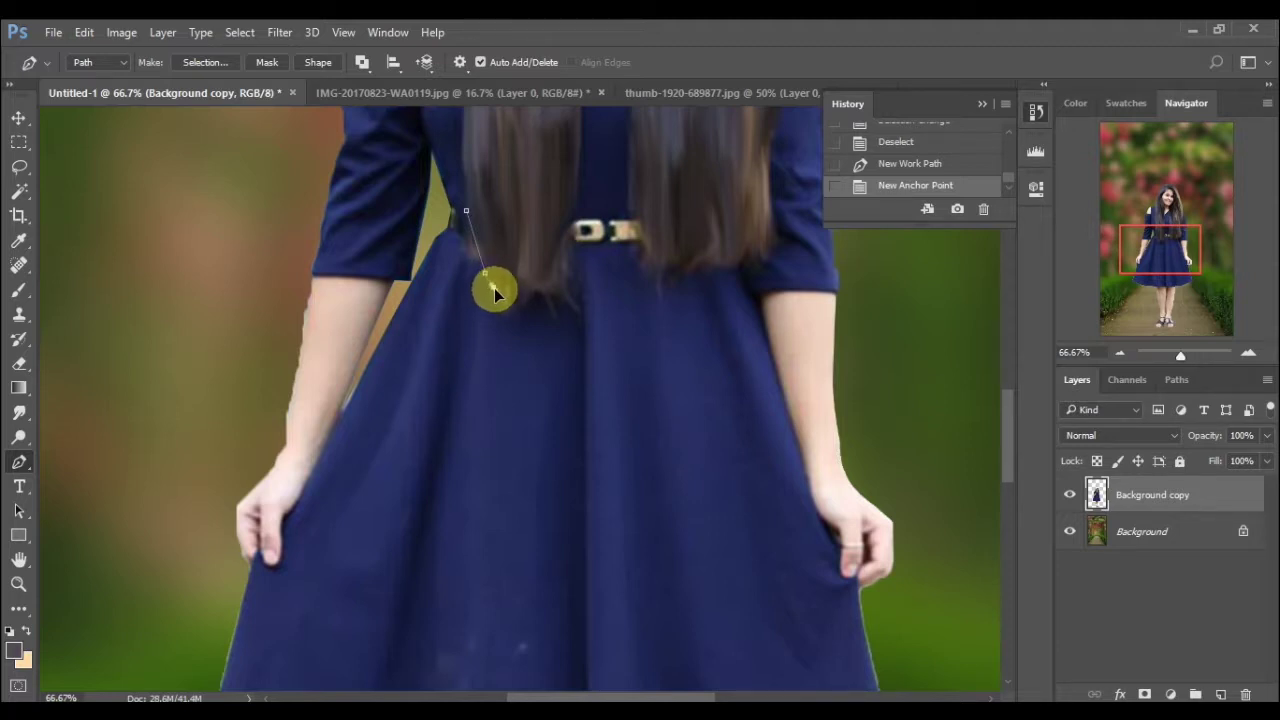
pyautogui.click(495, 289)
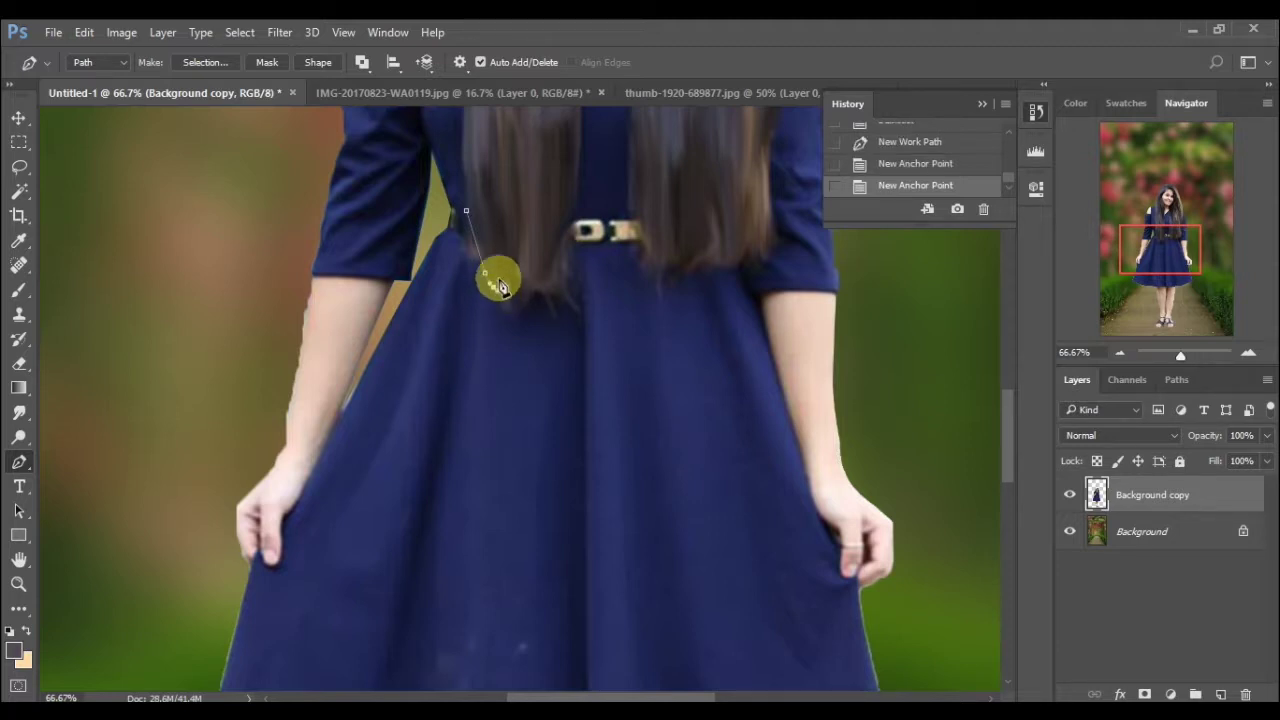
pyautogui.click(494, 287)
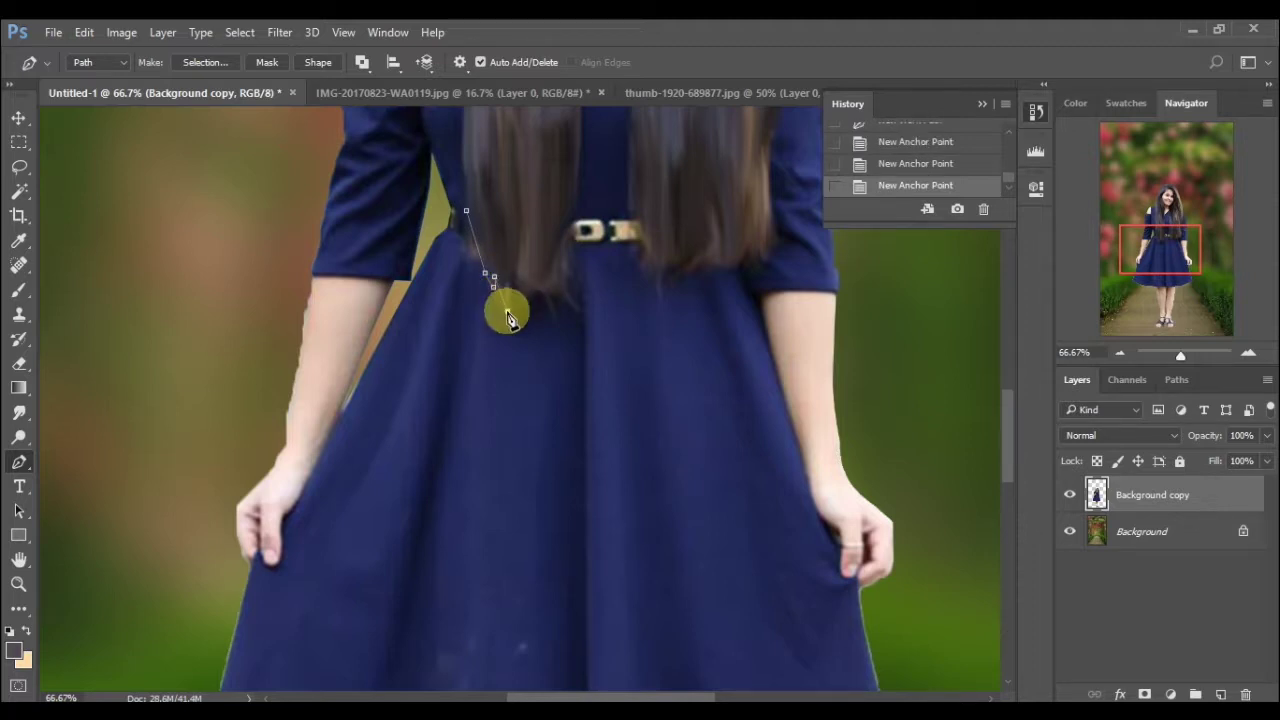
pyautogui.moveTo(508, 311)
pyautogui.mouseDown()
pyautogui.moveTo(520, 332)
pyautogui.moveTo(518, 320)
pyautogui.mouseUp()
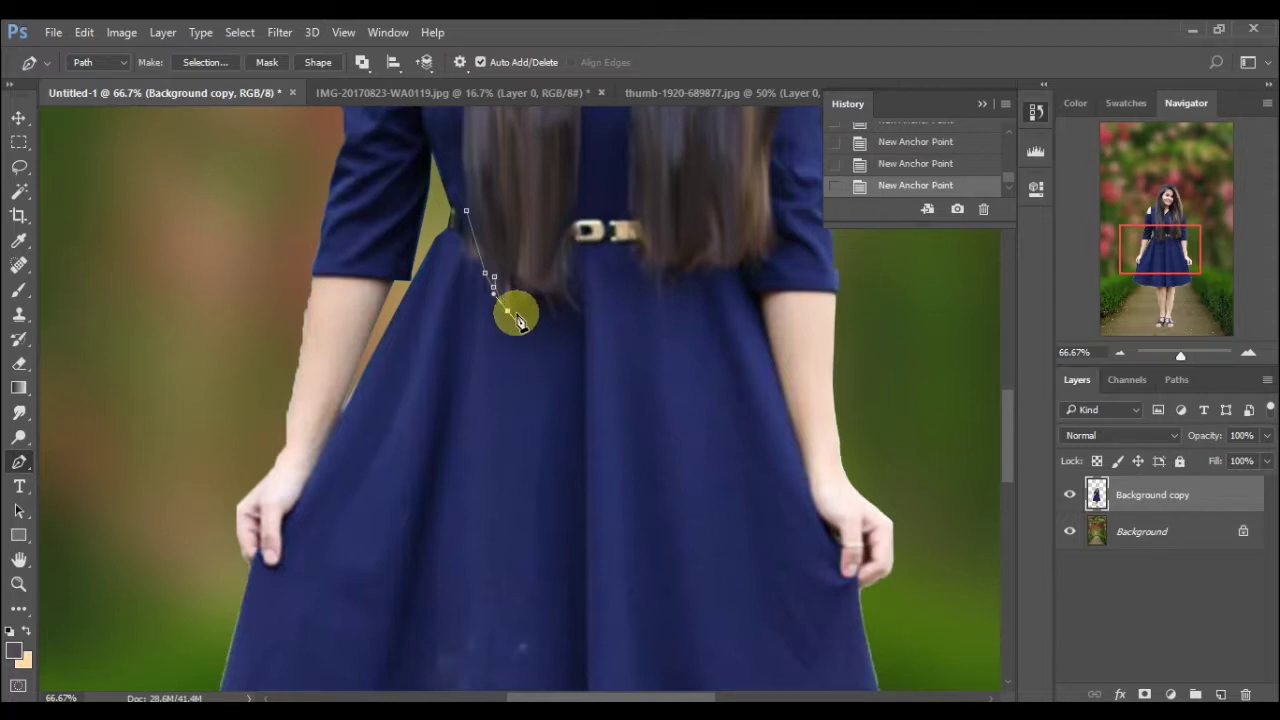
pyautogui.moveTo(518, 315)
pyautogui.mouseDown()
pyautogui.moveTo(549, 327)
pyautogui.moveTo(563, 295)
pyautogui.mouseUp()
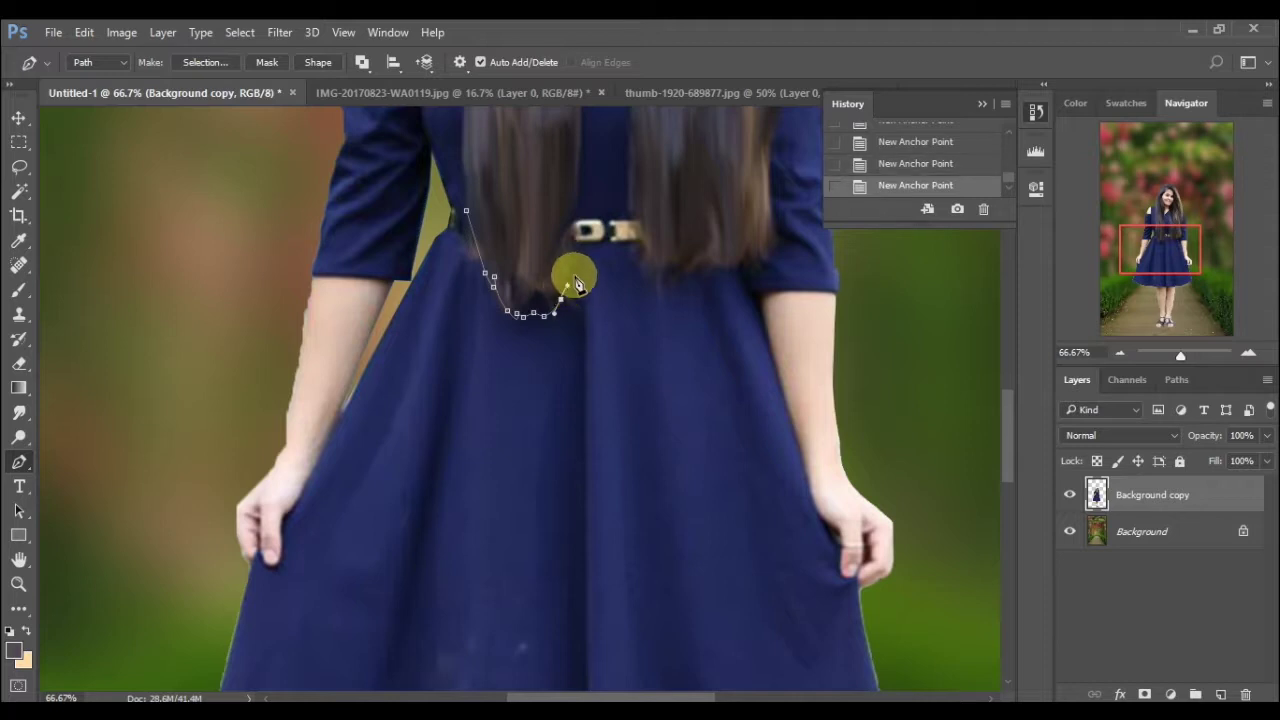
pyautogui.moveTo(566, 284); pyautogui.dragTo(578, 283)
pyautogui.click(575, 257)
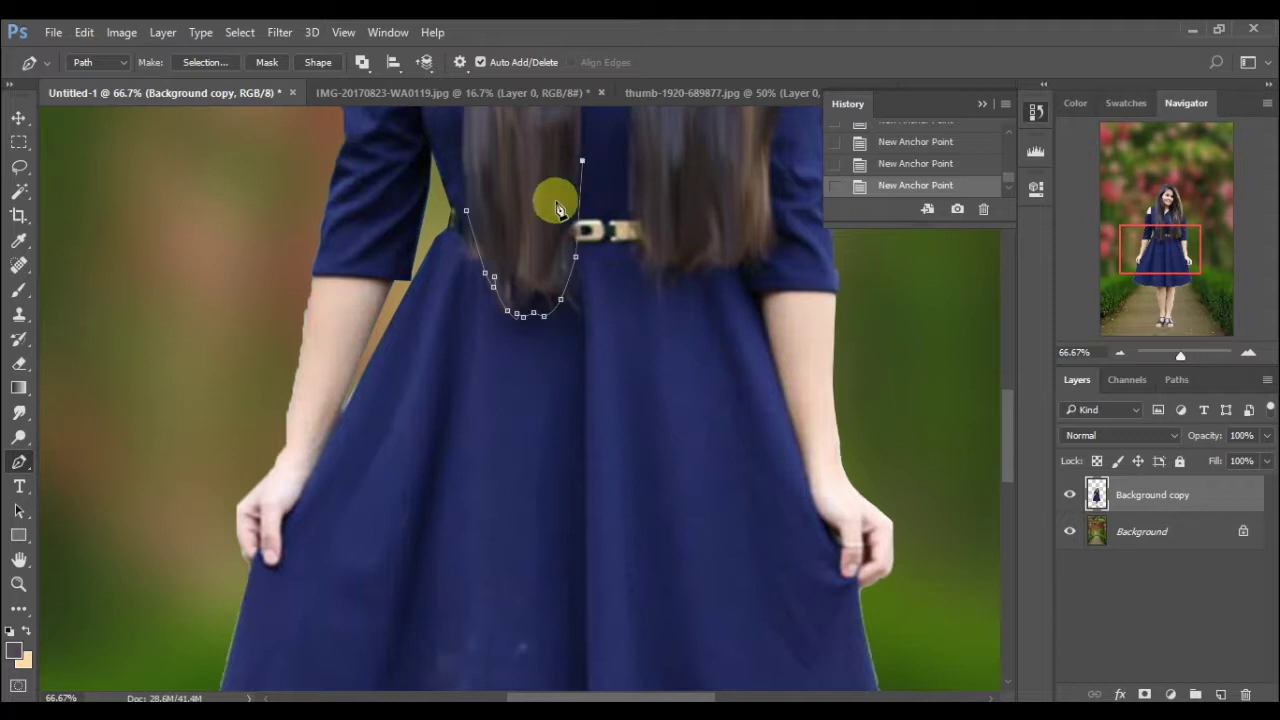
# - Convert the hair-tip path into an active selection with Make Selection
pyautogui.rightClick(556, 201)
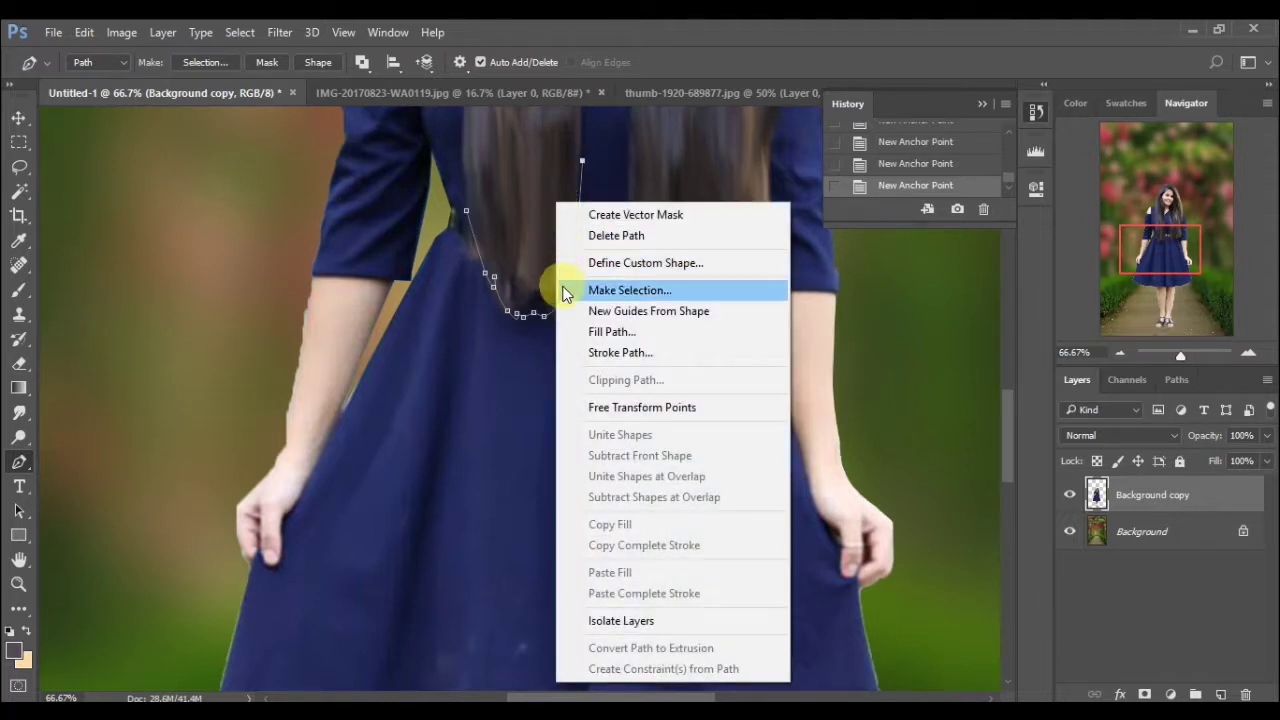
pyautogui.click(563, 289)
pyautogui.press('Return')
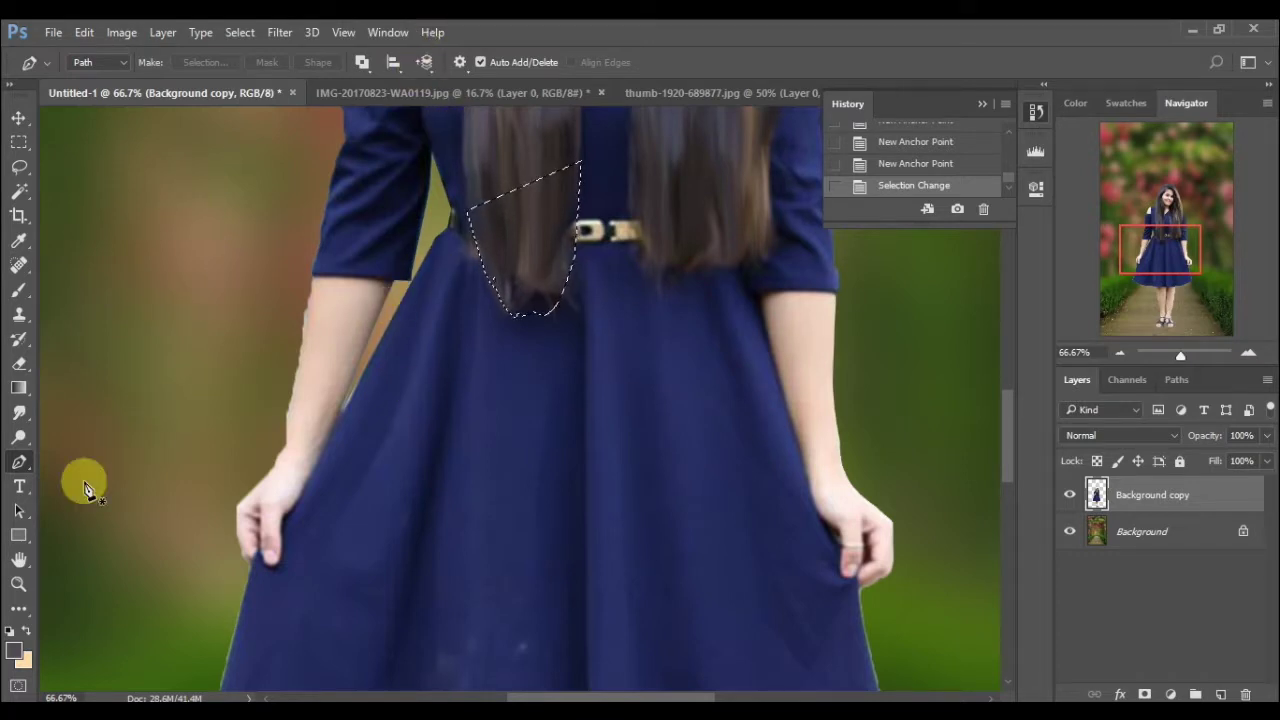
# - Smudge the hair tips inside the selection to blend them into the dress
pyautogui.click(18, 414)
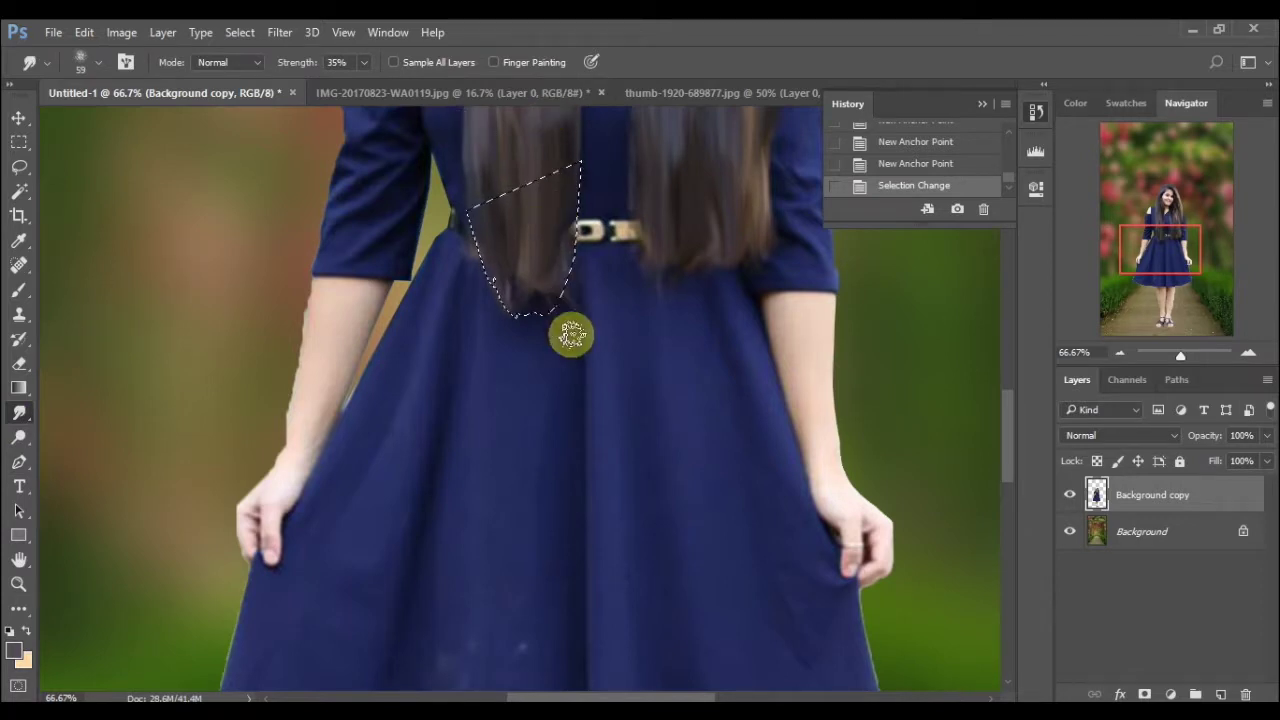
pyautogui.moveTo(571, 314); pyautogui.dragTo(571, 251)
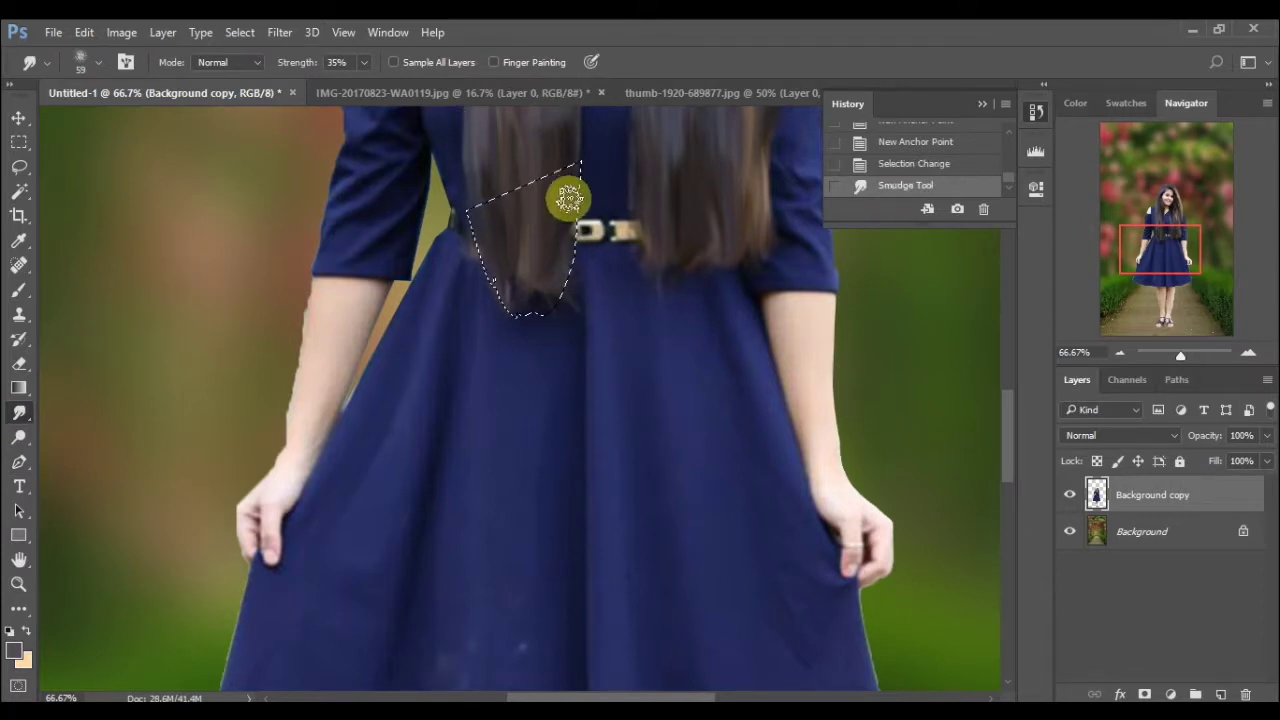
pyautogui.moveTo(546, 310); pyautogui.dragTo(540, 297)
pyautogui.moveTo(516, 360); pyautogui.dragTo(523, 291)
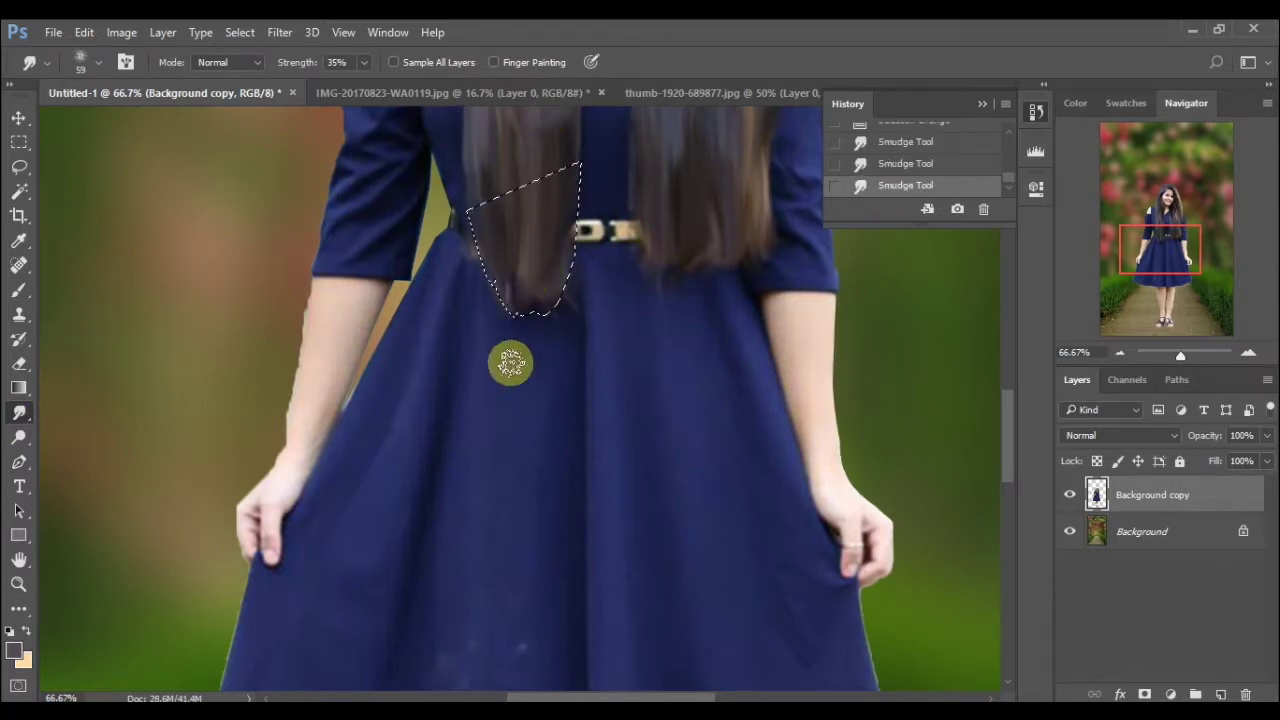
pyautogui.moveTo(511, 362); pyautogui.dragTo(511, 246)
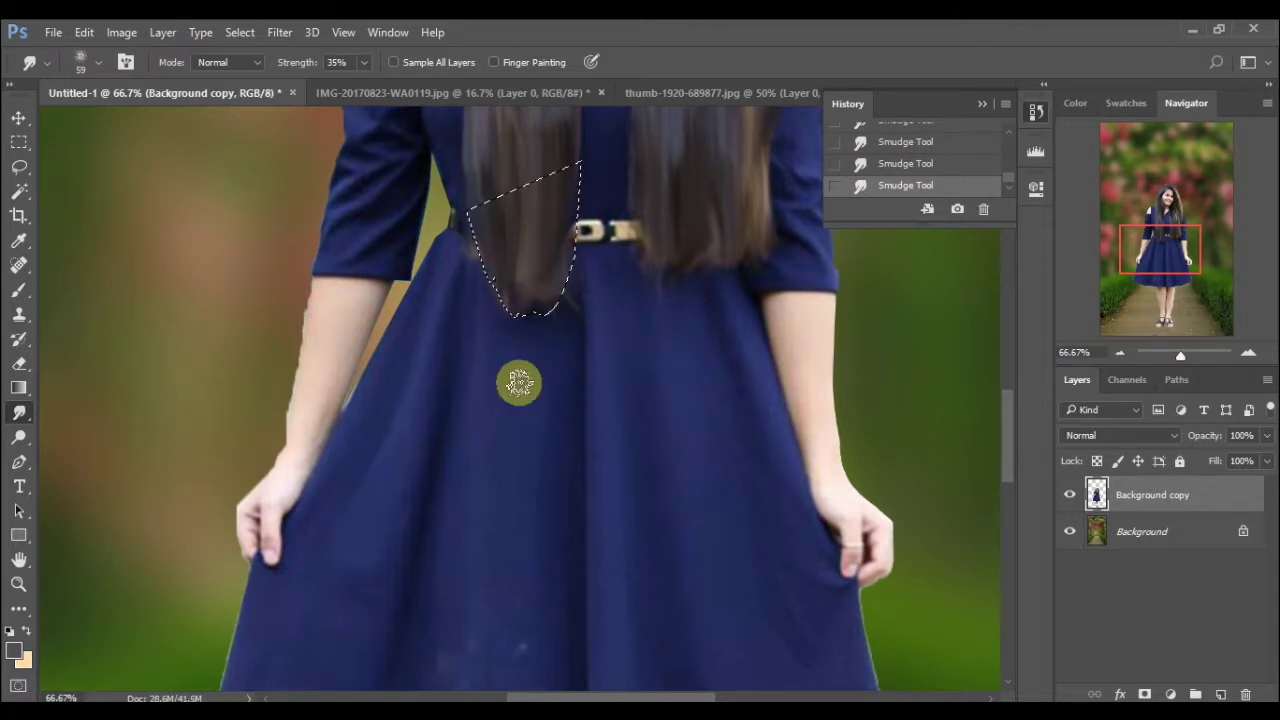
pyautogui.moveTo(517, 386); pyautogui.dragTo(534, 297)
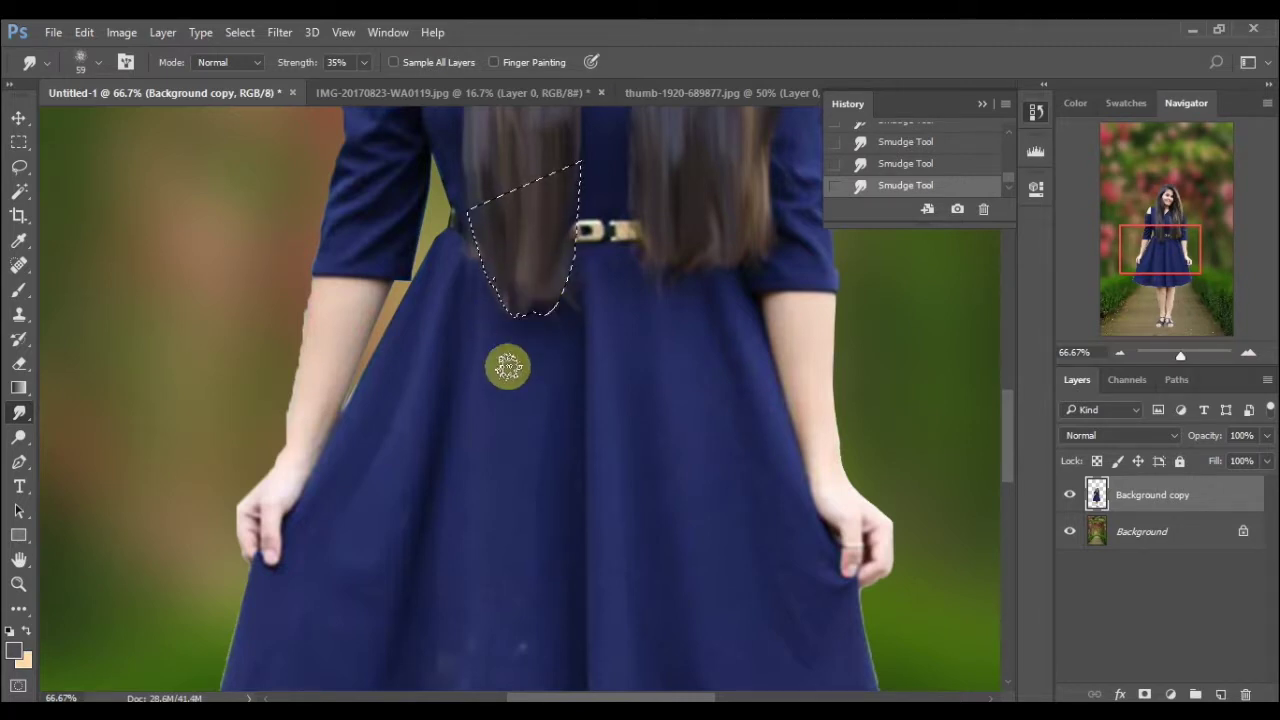
pyautogui.moveTo(504, 343)
pyautogui.mouseDown()
pyautogui.moveTo(526, 297)
pyautogui.moveTo(531, 337)
pyautogui.mouseUp()
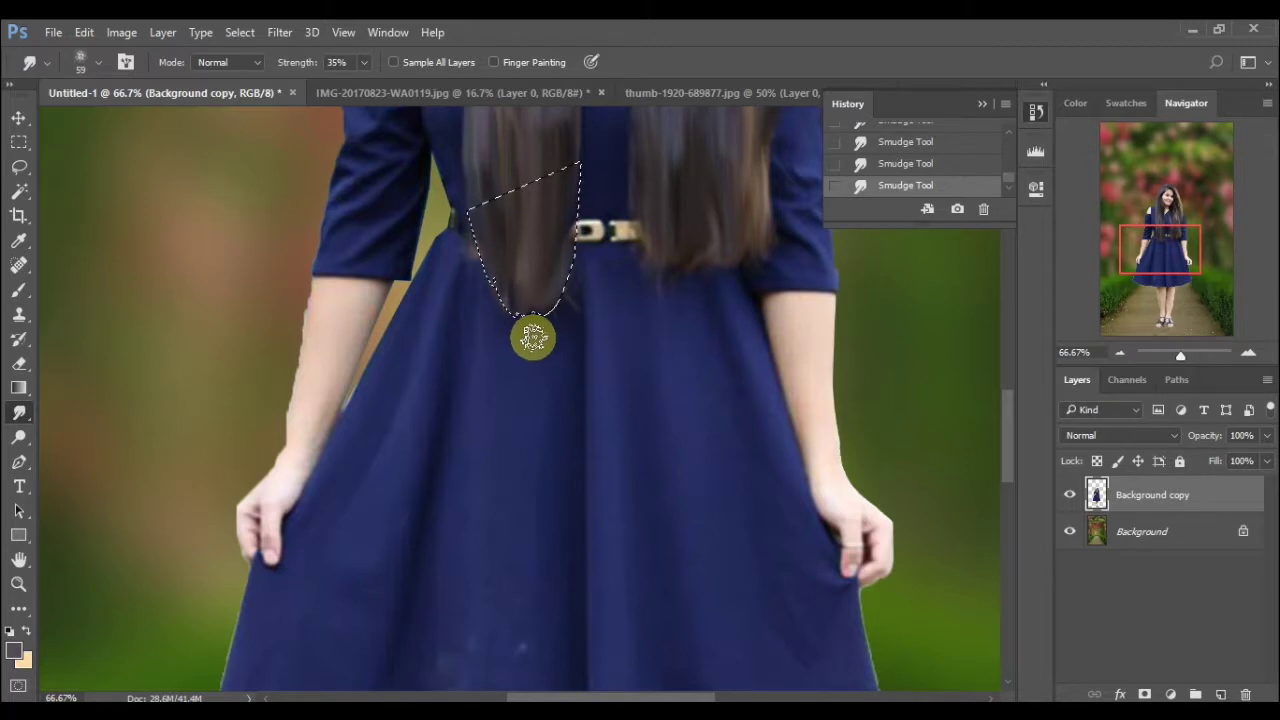
pyautogui.moveTo(571, 229); pyautogui.dragTo(543, 371)
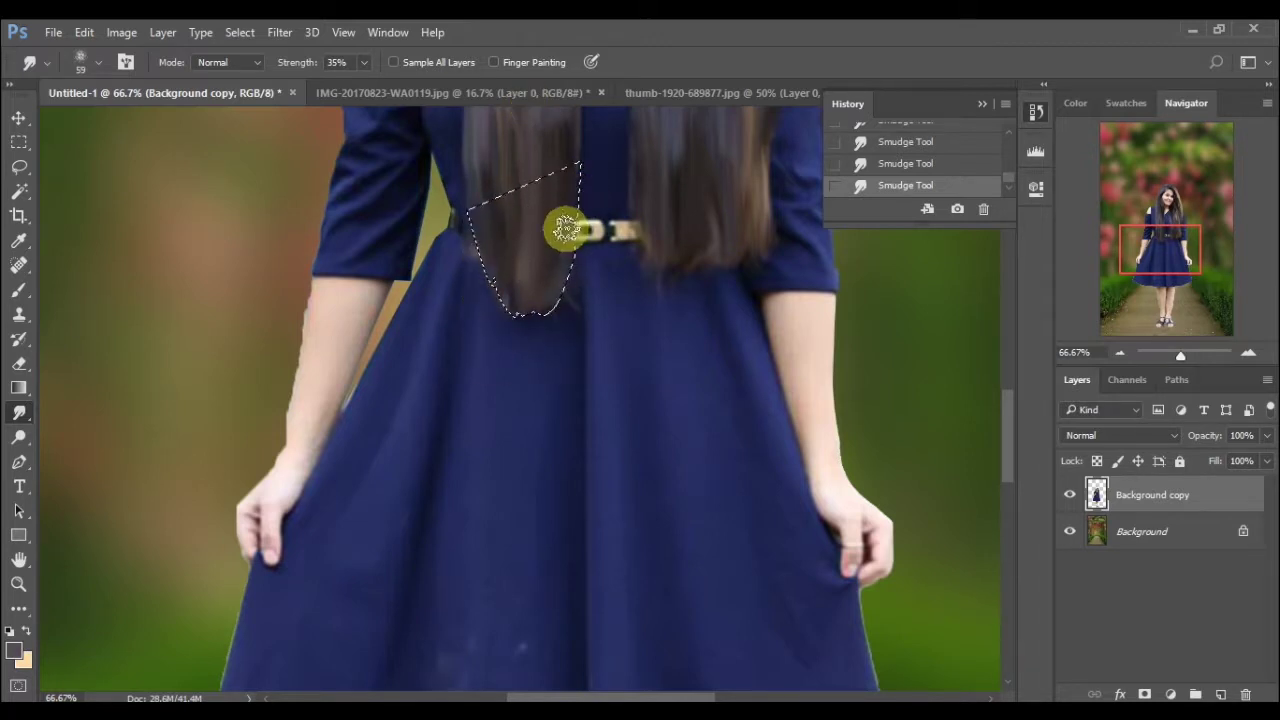
pyautogui.moveTo(481, 260)
pyautogui.mouseDown()
pyautogui.moveTo(585, 187)
pyautogui.moveTo(531, 340)
pyautogui.moveTo(475, 246)
pyautogui.moveTo(491, 197)
pyautogui.moveTo(480, 266)
pyautogui.moveTo(509, 329)
pyautogui.moveTo(598, 257)
pyautogui.mouseUp()
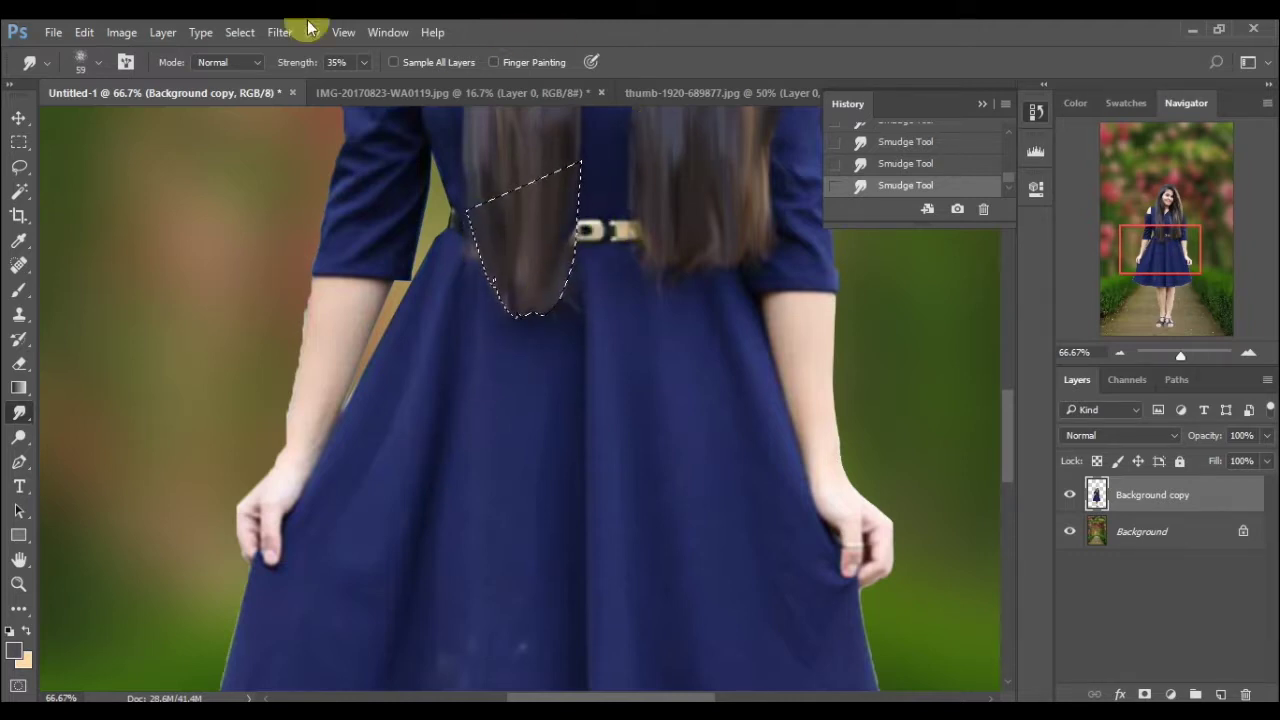
# - Deselect, smudge the hair near the parting, and zoom out to 16.67% on the whole figure
pyautogui.click(233, 28)
pyautogui.click(257, 70)
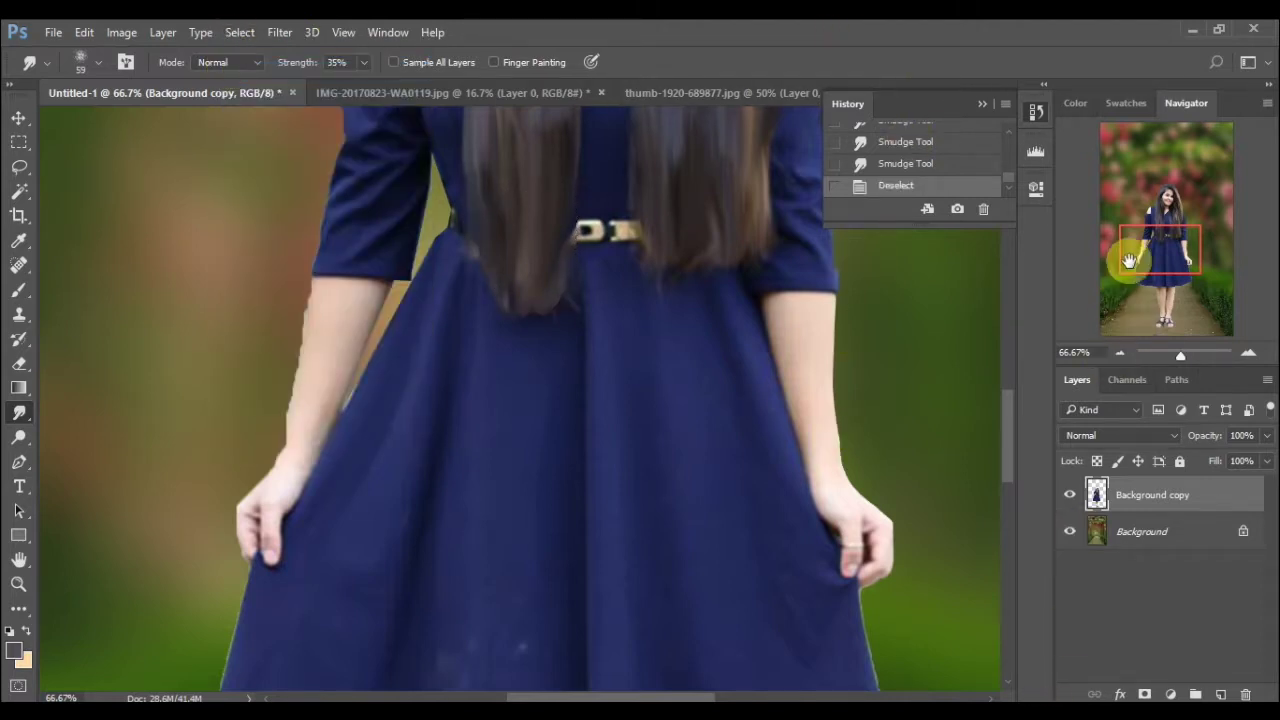
pyautogui.moveTo(1131, 249)
pyautogui.mouseDown()
pyautogui.moveTo(1146, 196)
pyautogui.moveTo(1125, 234)
pyautogui.moveTo(1133, 212)
pyautogui.mouseUp()
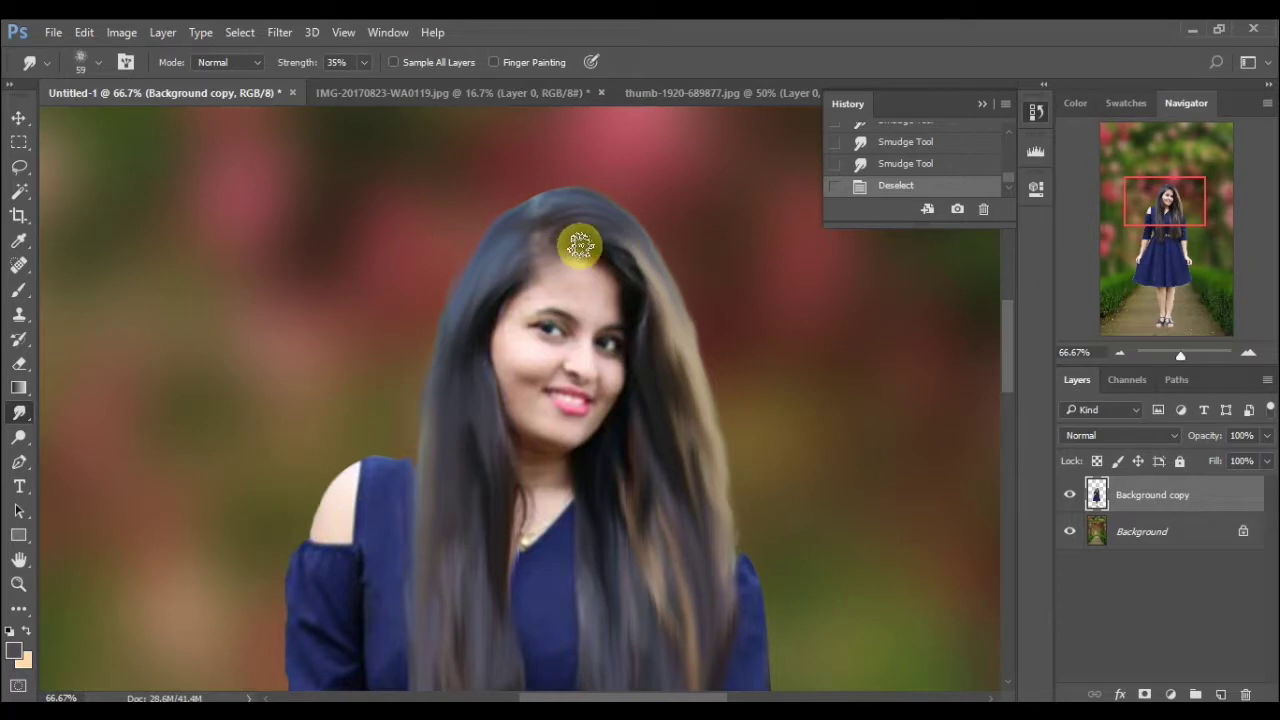
pyautogui.moveTo(580, 245); pyautogui.dragTo(627, 256)
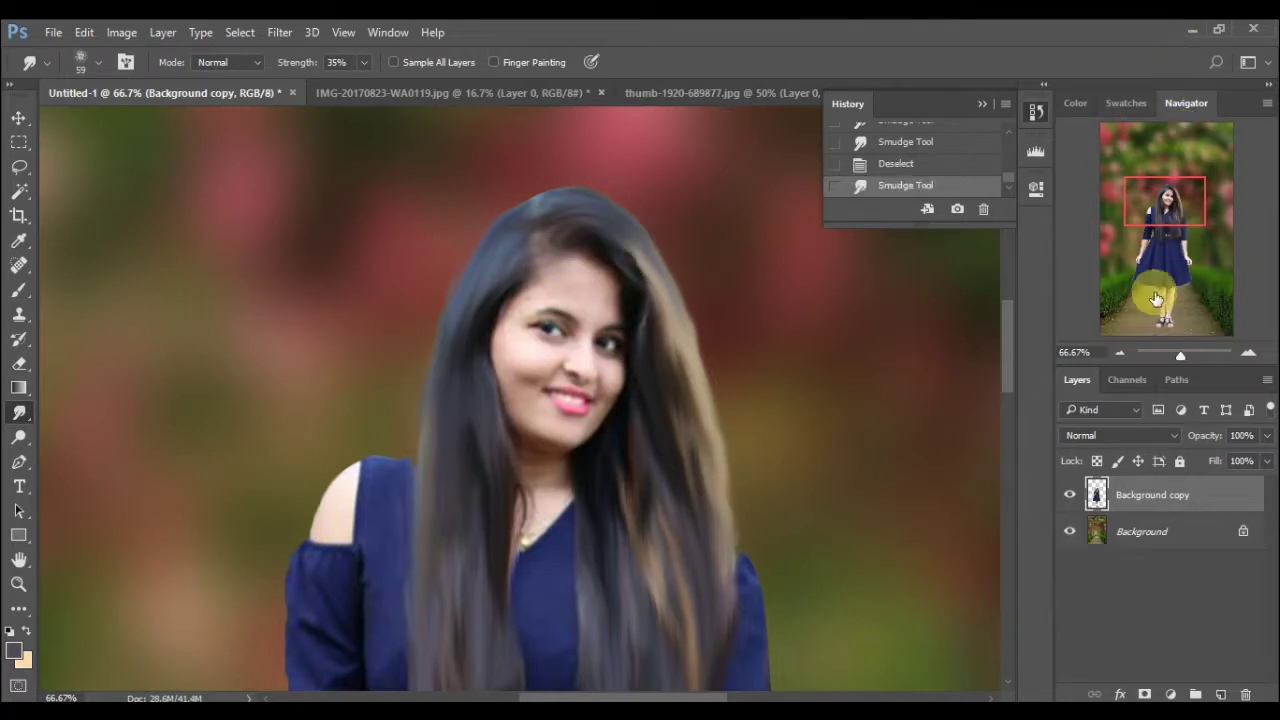
pyautogui.click(1128, 353)
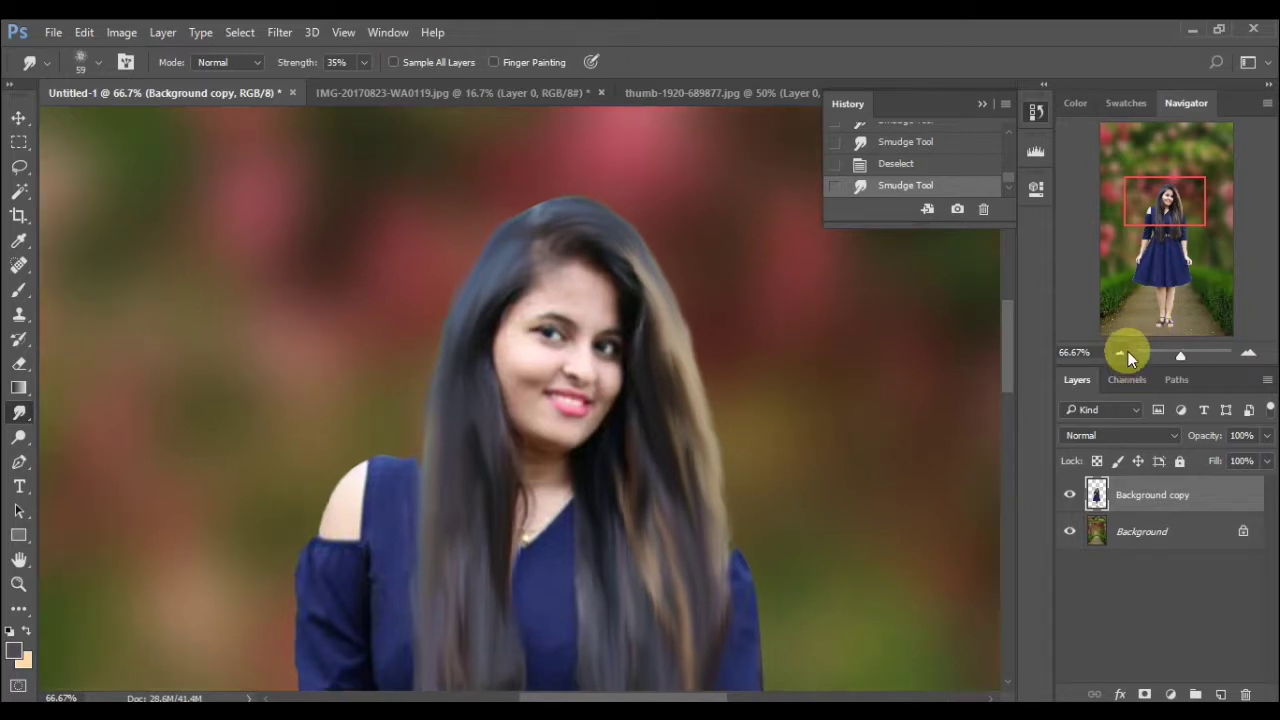
pyautogui.click(1128, 353)
pyautogui.click(1121, 353)
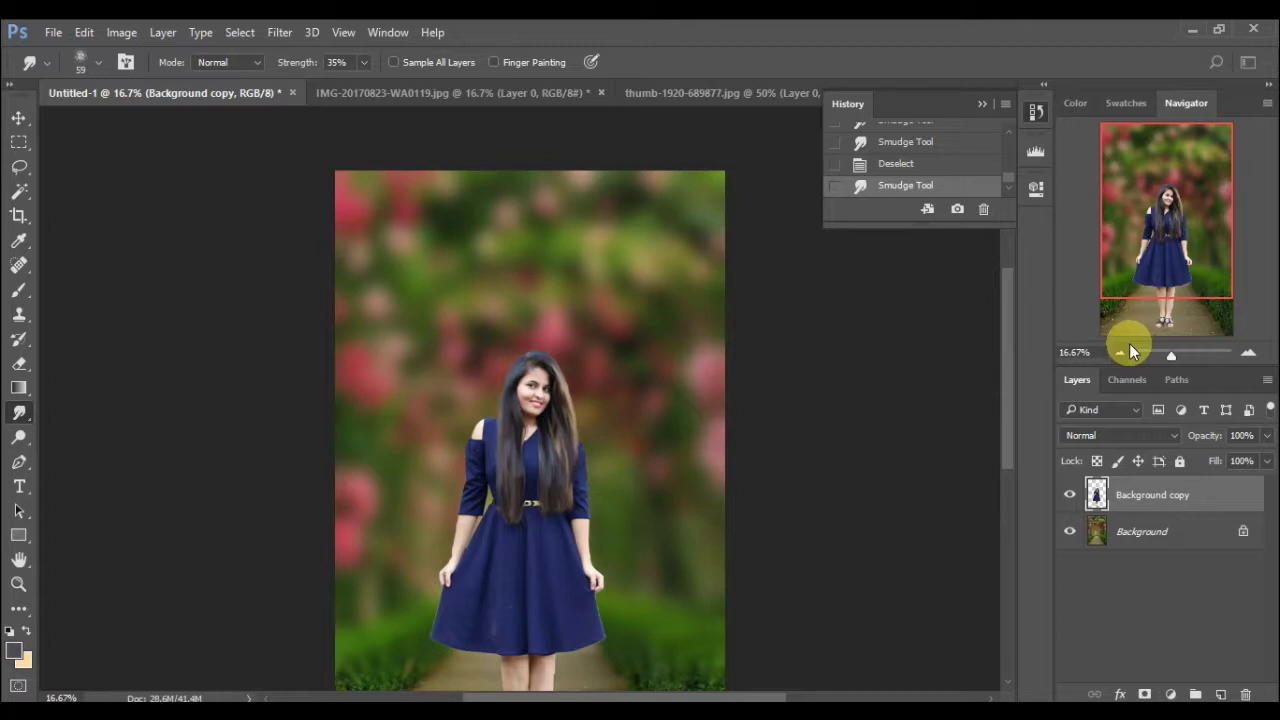
pyautogui.moveTo(1157, 286); pyautogui.dragTo(1165, 308)
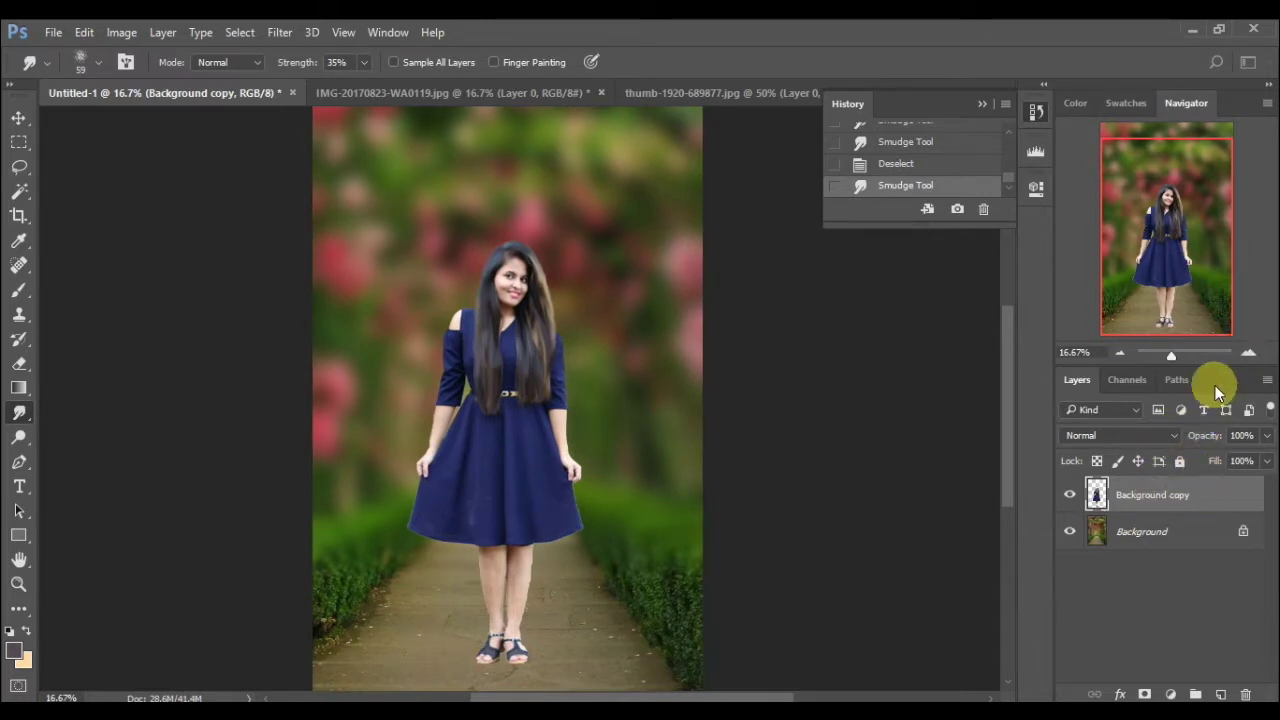
# - Add Layer 1 filled with 50% gray in Soft Light mode and bring up the toning tools
pyautogui.click(1220, 694)
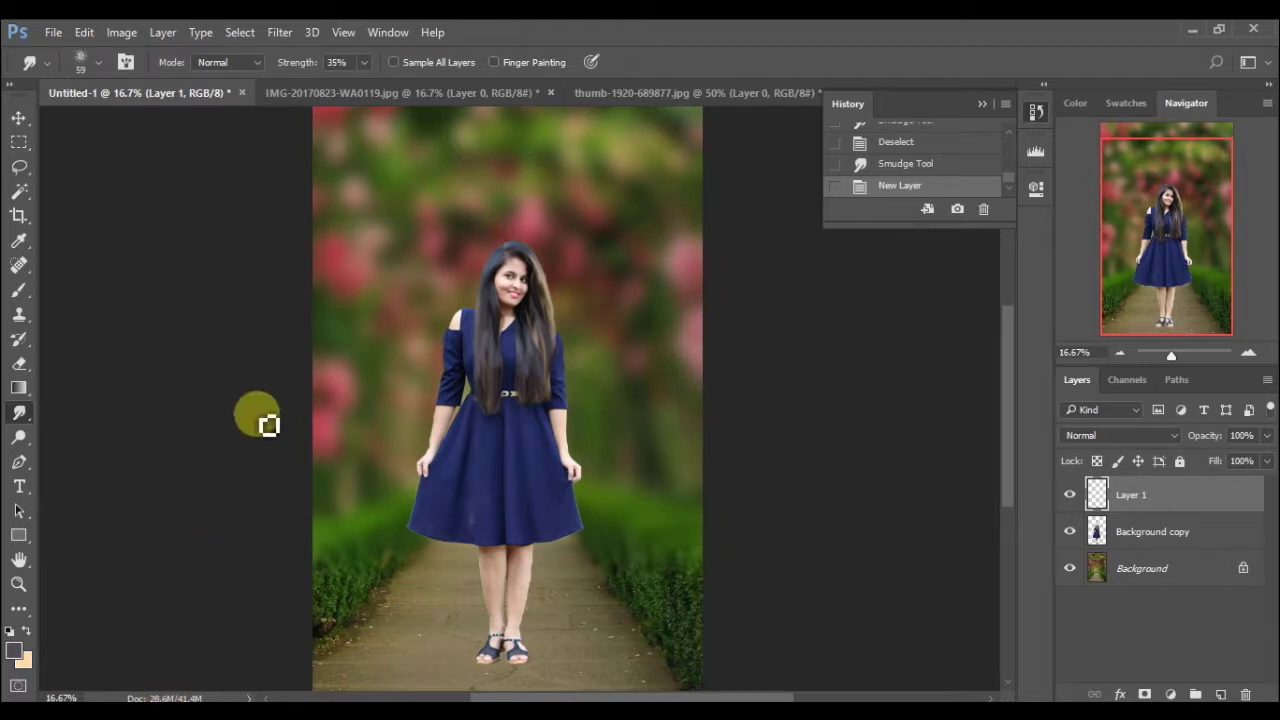
pyautogui.click(84, 32)
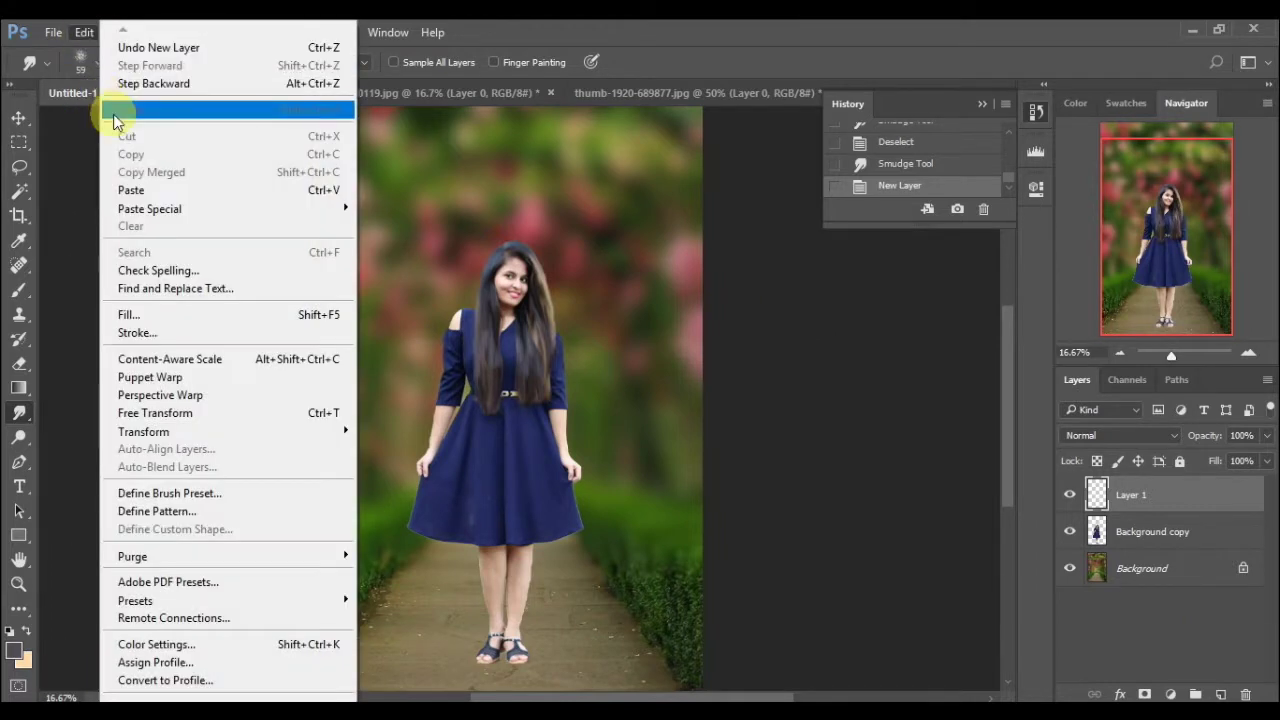
pyautogui.click(160, 316)
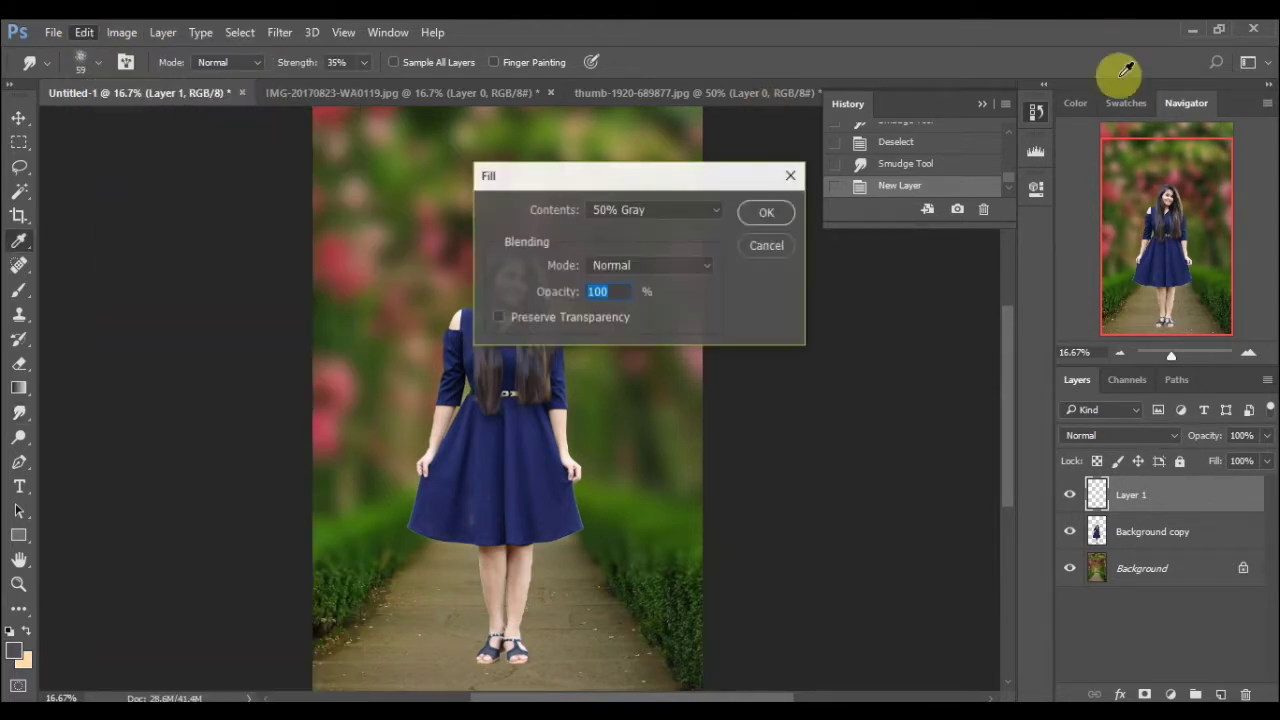
pyautogui.click(770, 213)
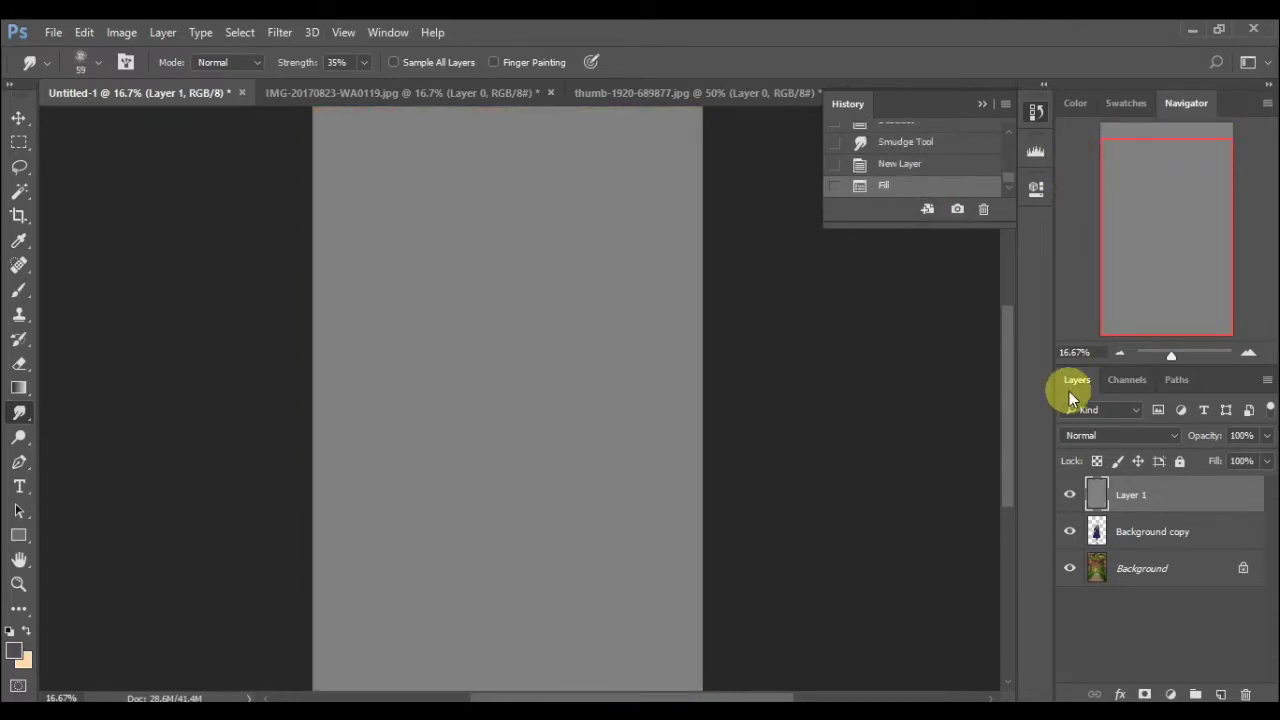
pyautogui.click(1075, 438)
pyautogui.click(1105, 247)
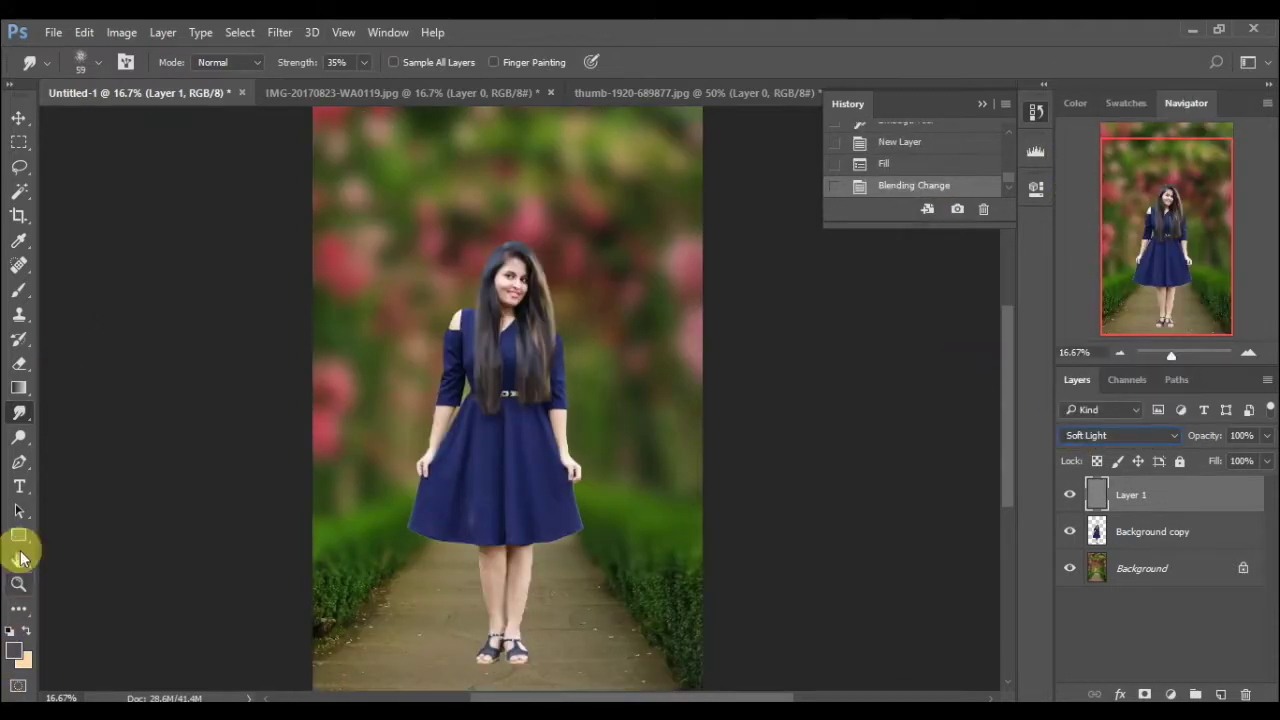
pyautogui.click(17, 443)
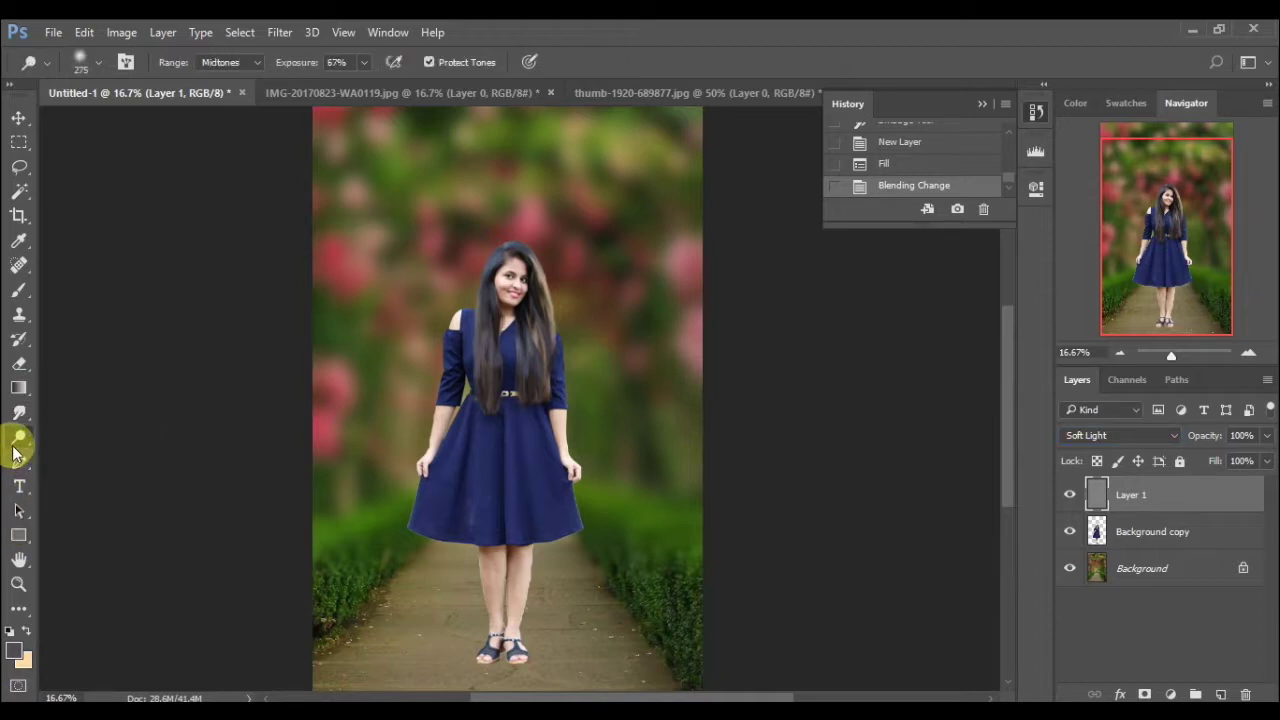
pyautogui.rightClick(14, 452)
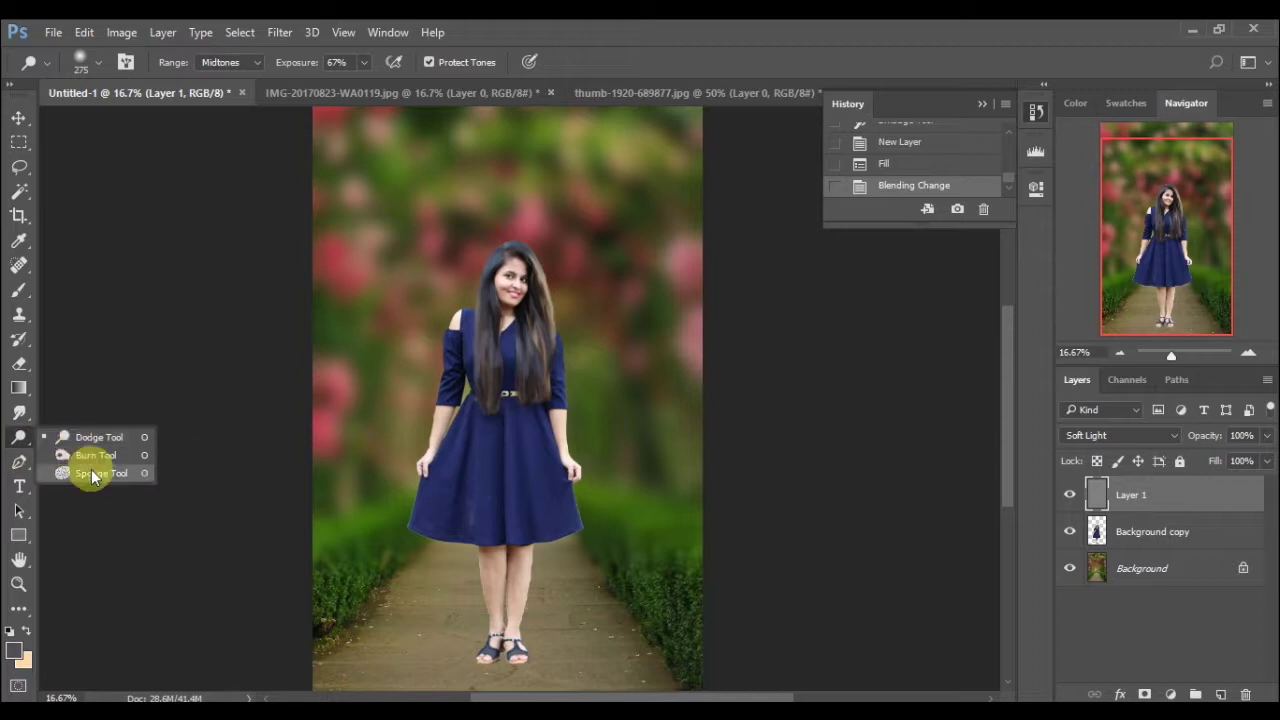
# - Burn shading onto the navy dress, then zoom to 33.33% on the dress and legs
pyautogui.click(90, 451)
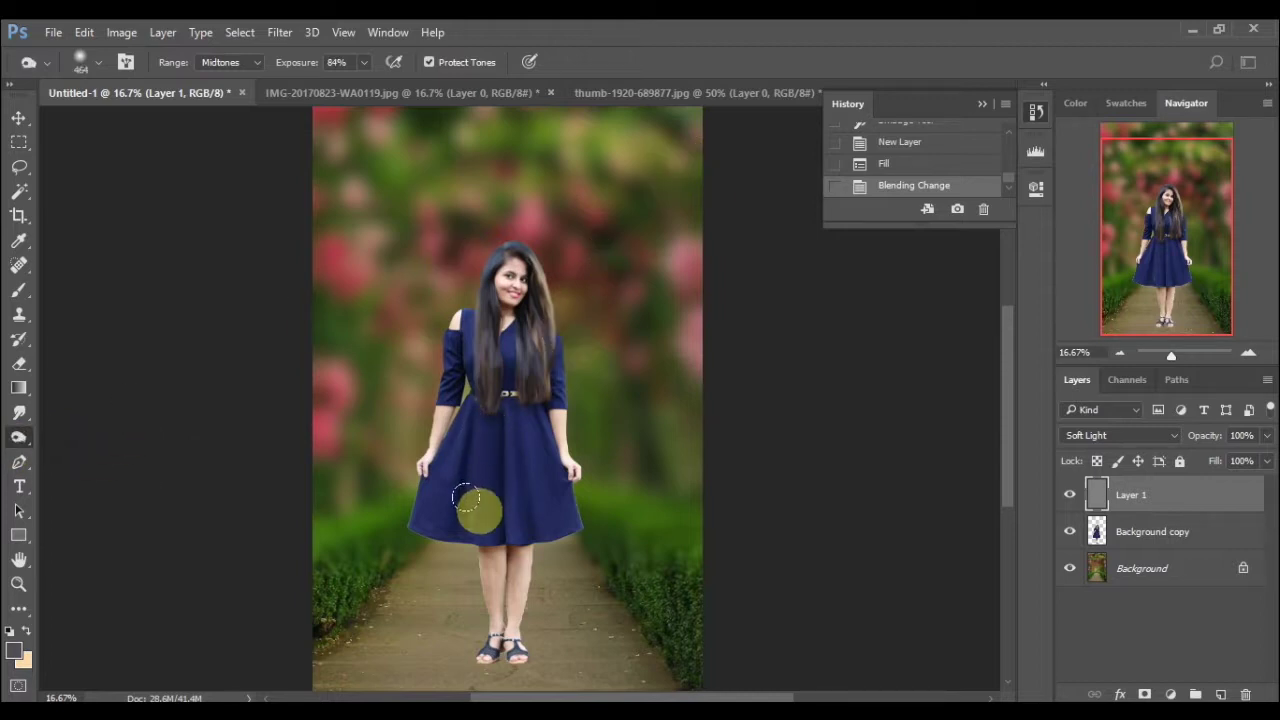
pyautogui.moveTo(466, 498); pyautogui.dragTo(458, 440)
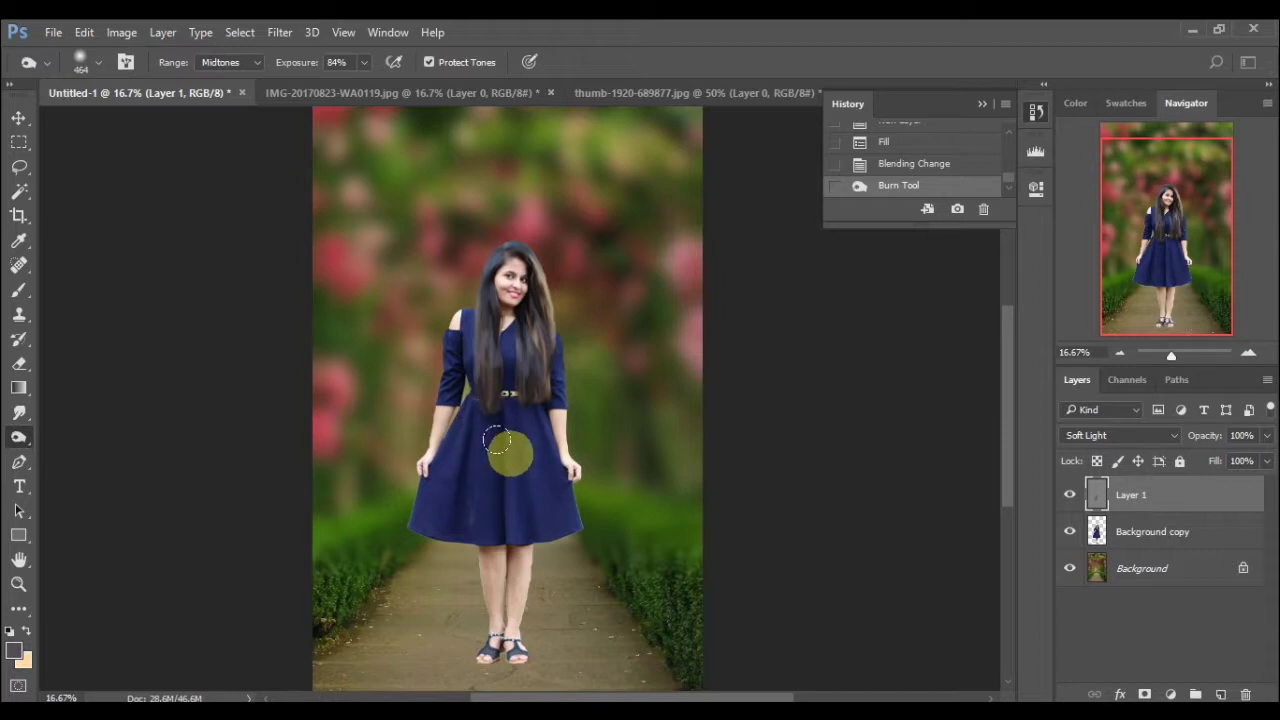
pyautogui.moveTo(523, 529); pyautogui.dragTo(512, 497)
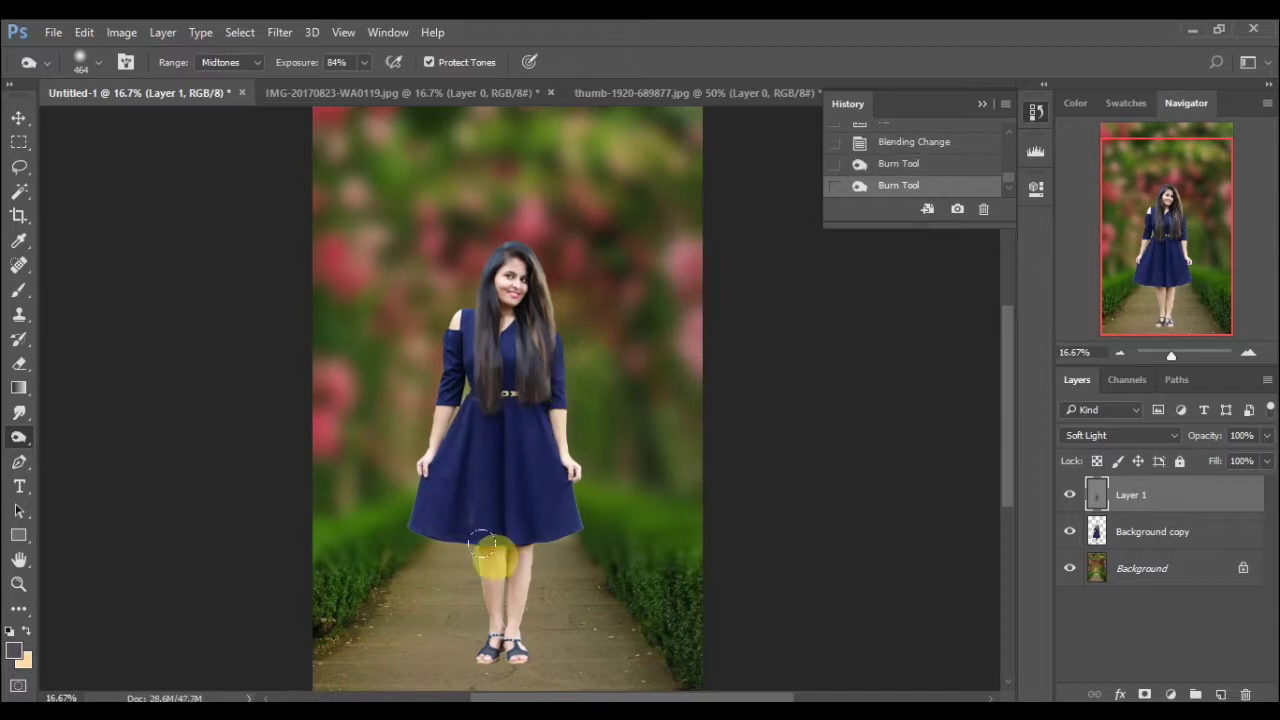
pyautogui.click(1248, 355)
pyautogui.moveTo(1190, 235)
pyautogui.mouseDown()
pyautogui.moveTo(1206, 286)
pyautogui.moveTo(1207, 271)
pyautogui.mouseUp()
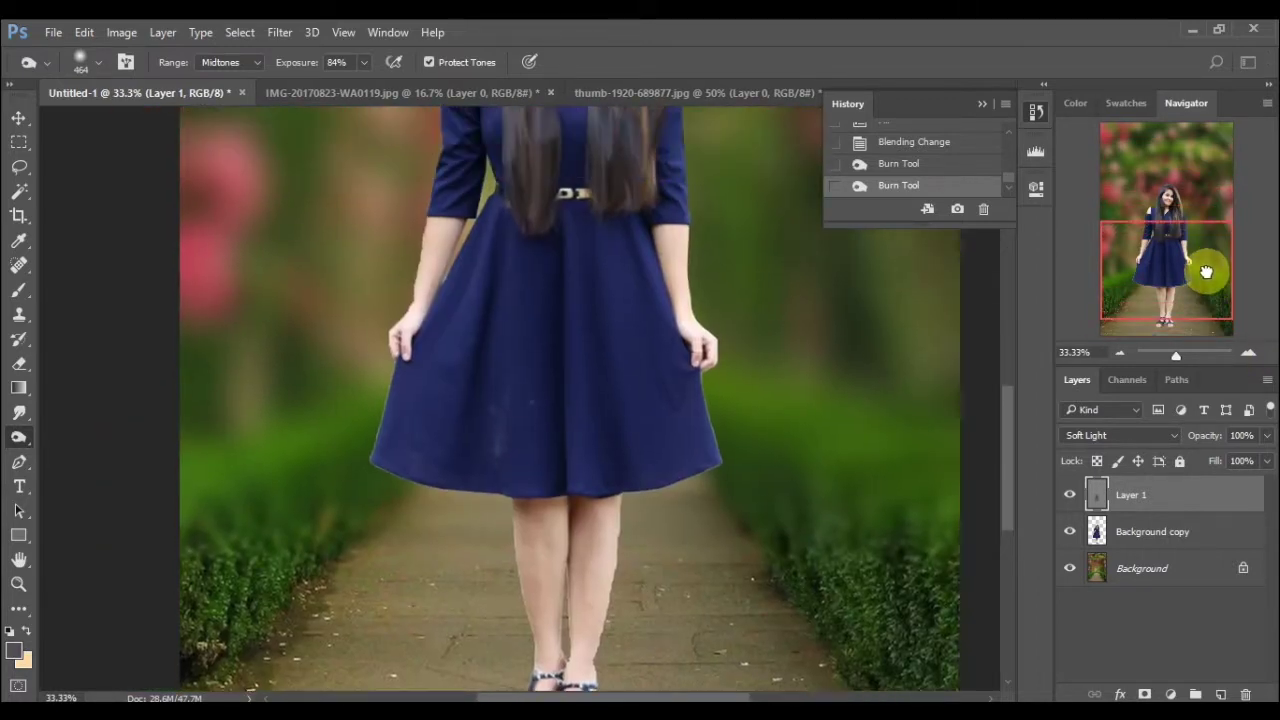
# - Clip the gray layer to Background copy and burn the dress's left and right edges
pyautogui.keyDown('alt'); pyautogui.click(1133, 504); pyautogui.keyUp('alt')
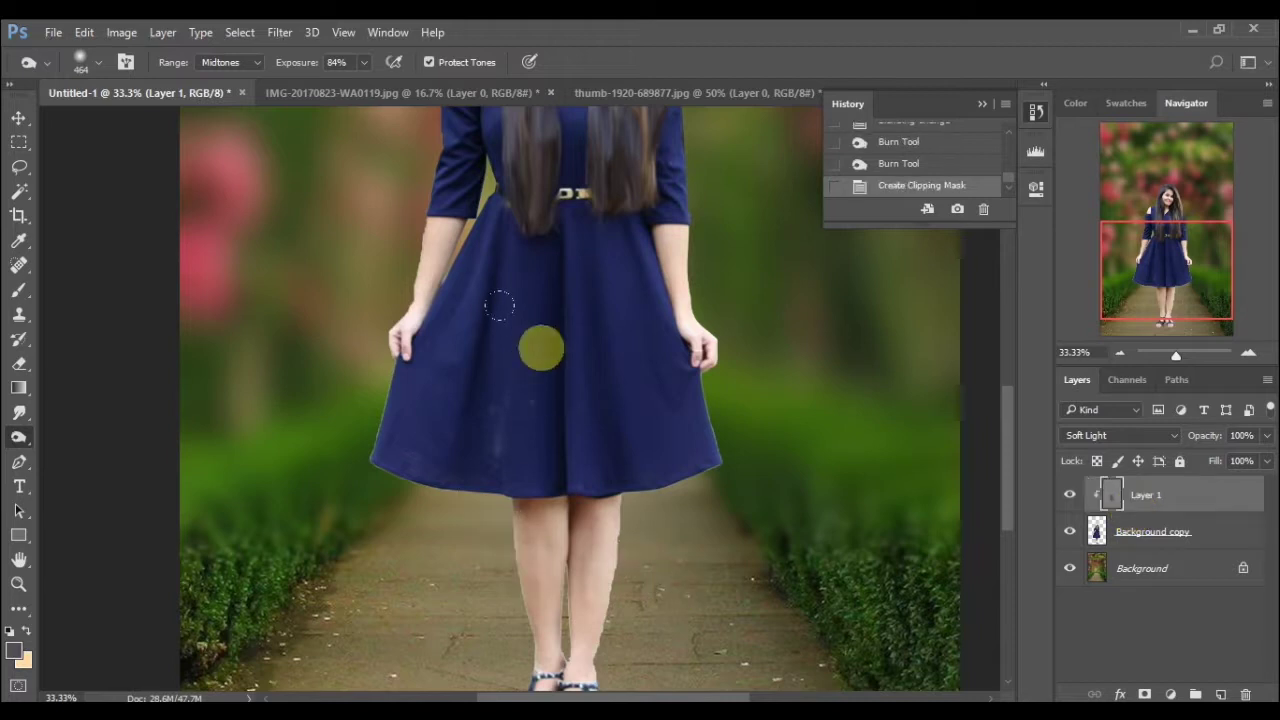
pyautogui.moveTo(395, 453); pyautogui.dragTo(407, 355)
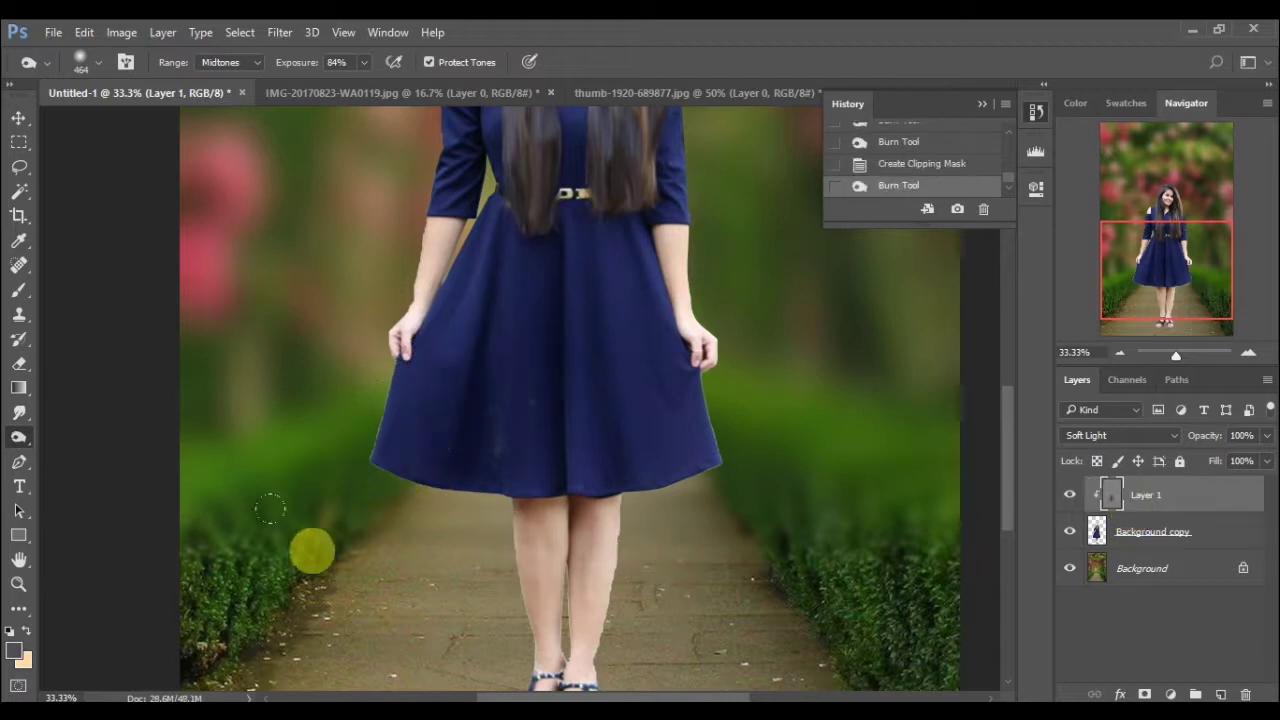
pyautogui.moveTo(300, 475); pyautogui.dragTo(521, 287)
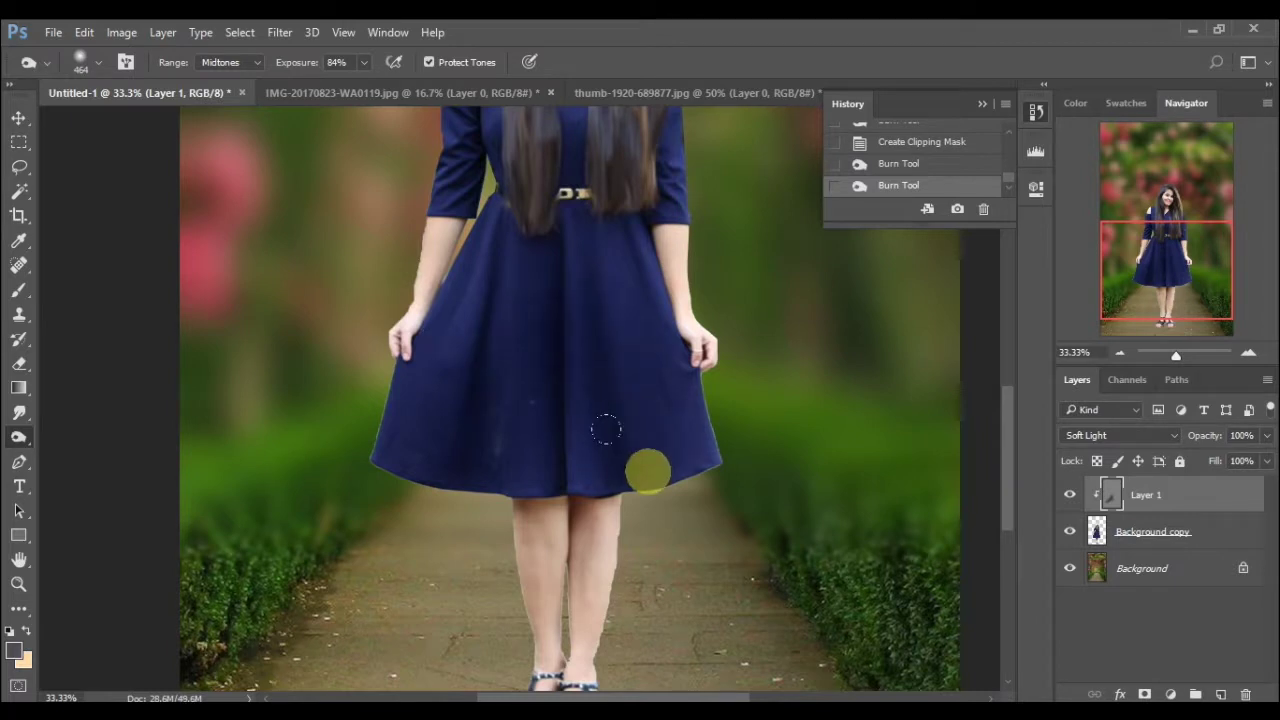
pyautogui.moveTo(606, 430)
pyautogui.mouseDown()
pyautogui.moveTo(655, 400)
pyautogui.moveTo(657, 451)
pyautogui.mouseUp()
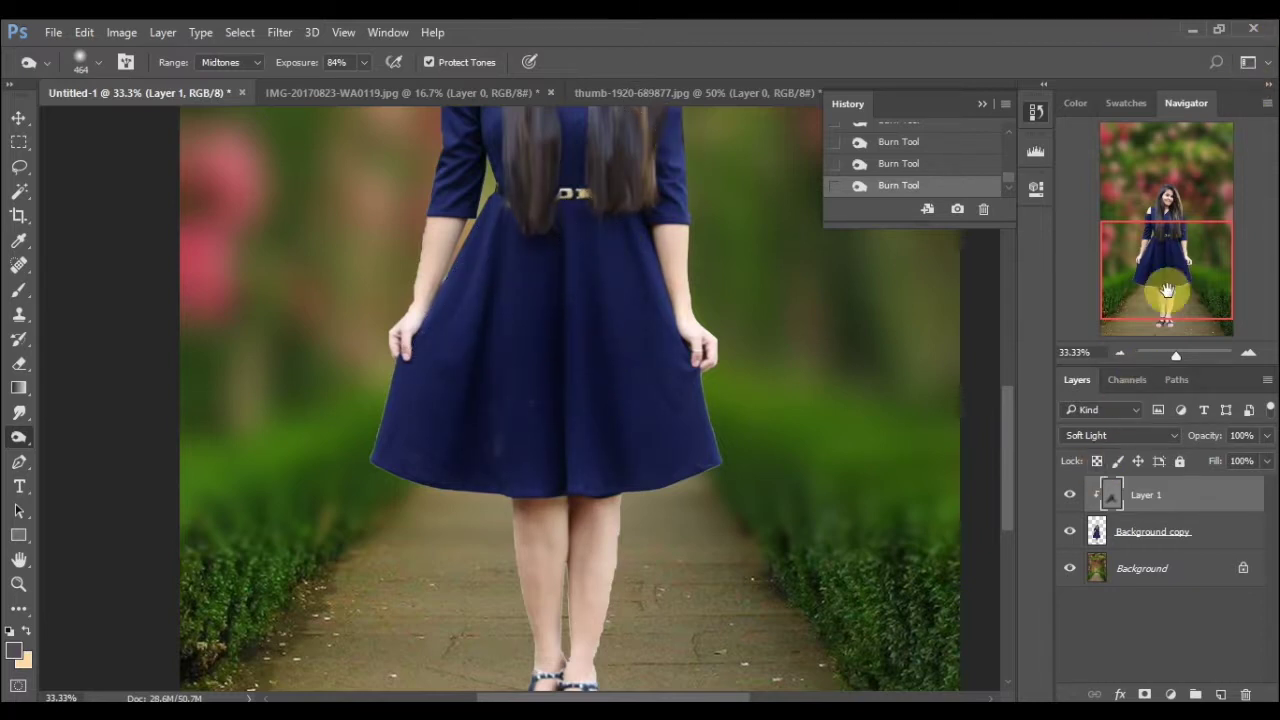
pyautogui.moveTo(1158, 262); pyautogui.dragTo(1152, 344)
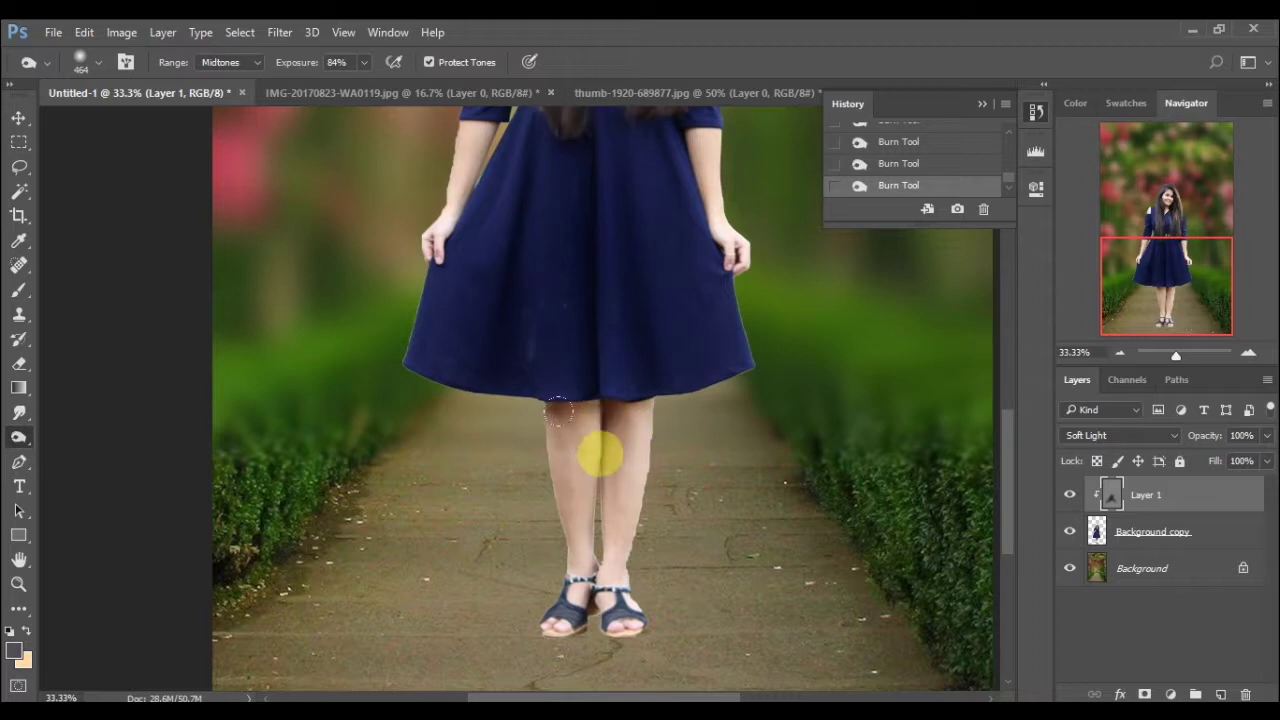
# - Enlarge the Burn brush to 158 px and darken the ground around the sandals and lower legs
pyautogui.click(82, 71)
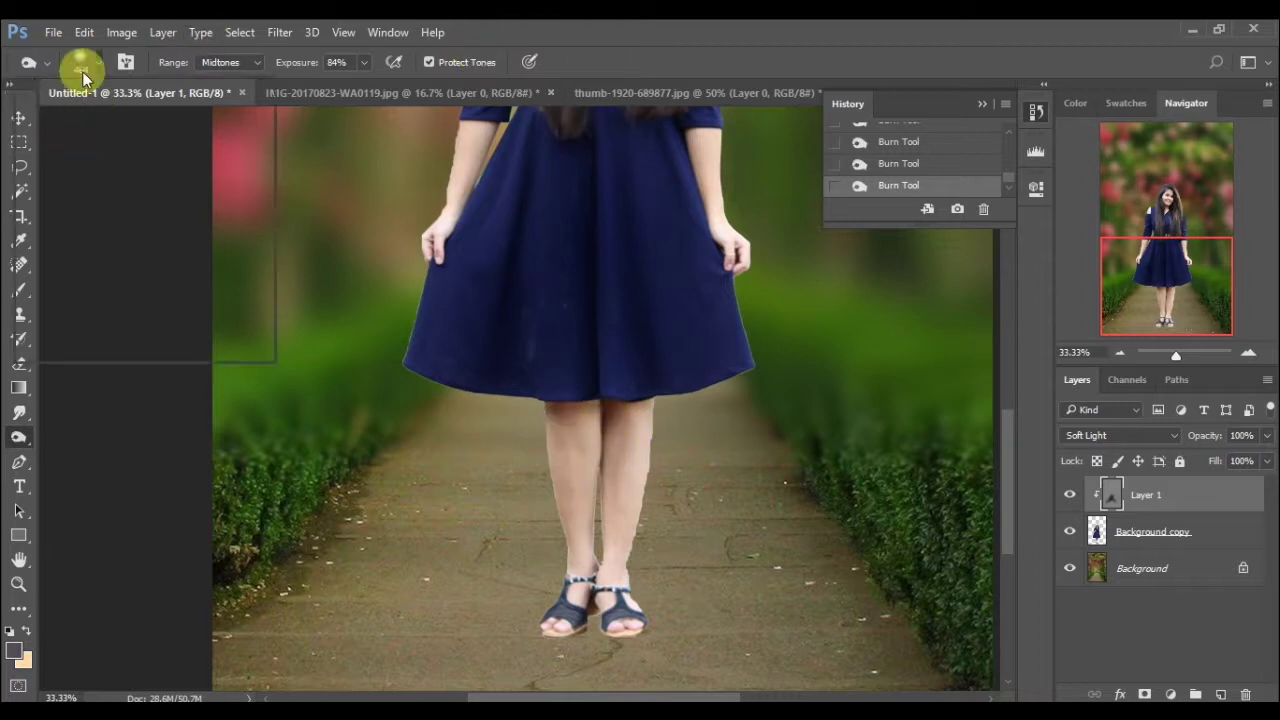
pyautogui.moveTo(146, 118); pyautogui.dragTo(166, 117)
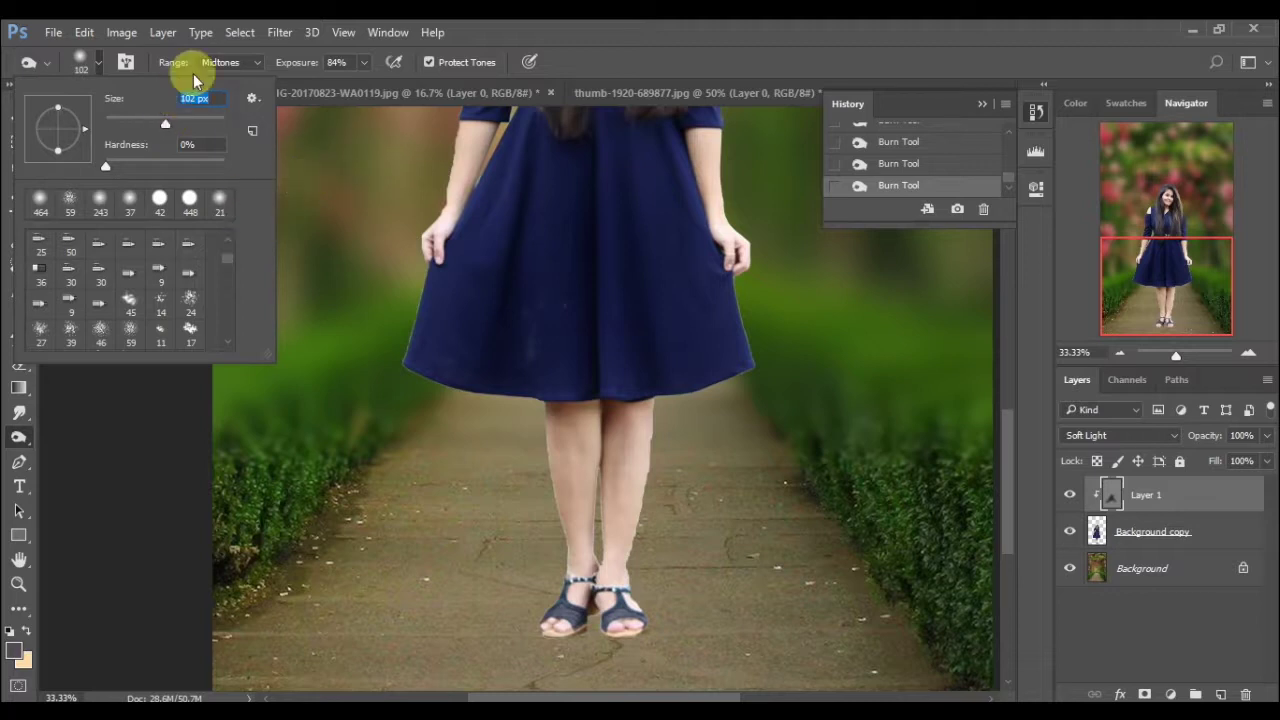
pyautogui.moveTo(165, 123); pyautogui.dragTo(182, 123)
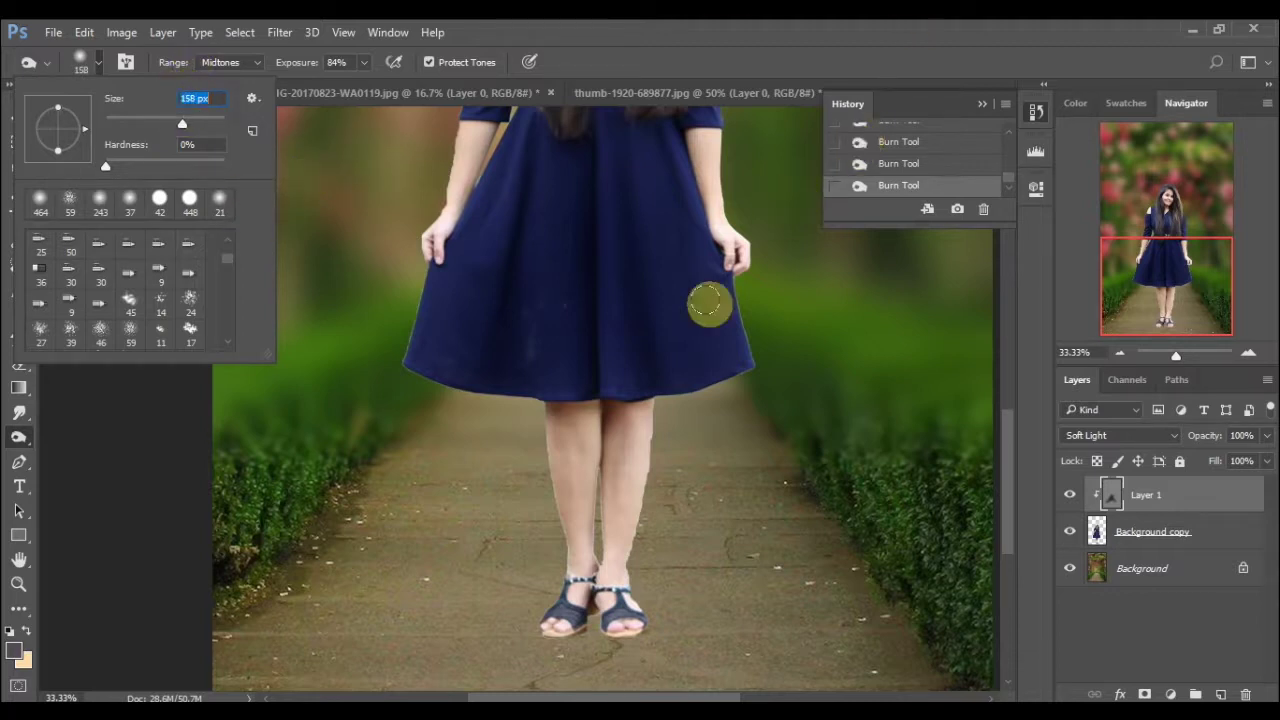
pyautogui.click(598, 437)
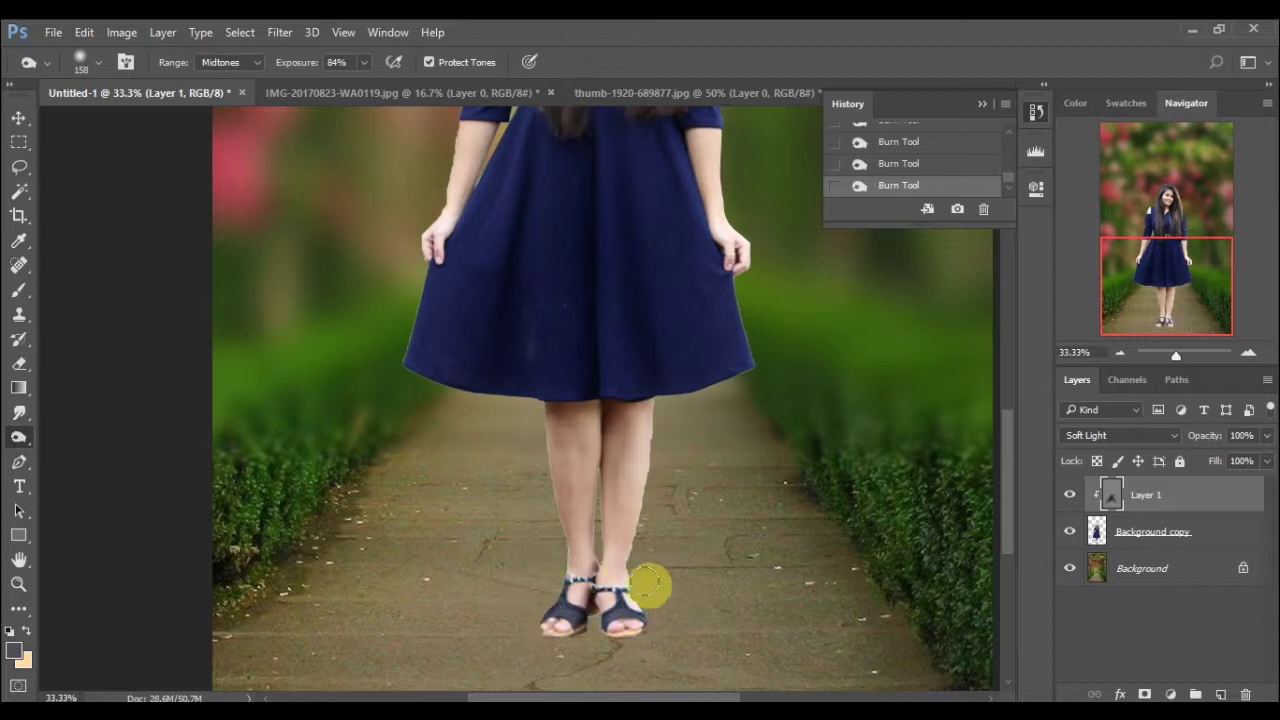
pyautogui.moveTo(650, 586)
pyautogui.mouseDown()
pyautogui.moveTo(621, 630)
pyautogui.moveTo(614, 600)
pyautogui.moveTo(557, 594)
pyautogui.moveTo(543, 617)
pyautogui.moveTo(563, 609)
pyautogui.moveTo(575, 637)
pyautogui.mouseUp()
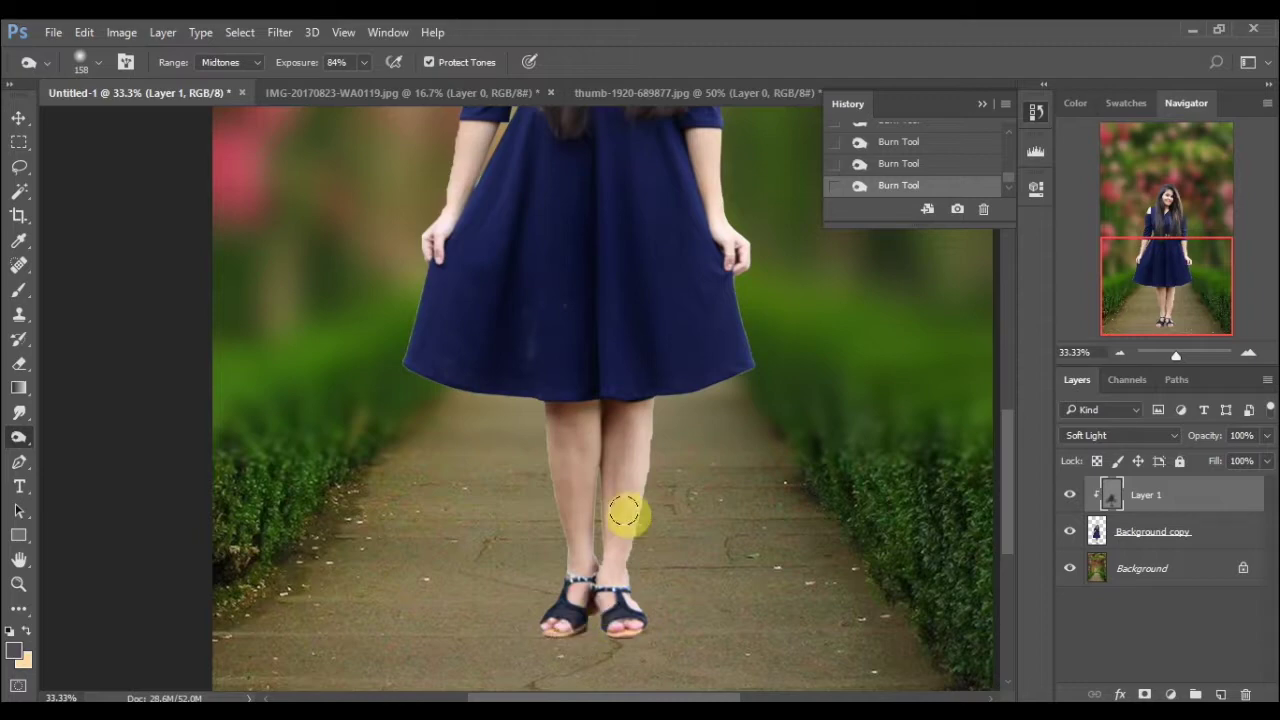
pyautogui.click(1248, 353)
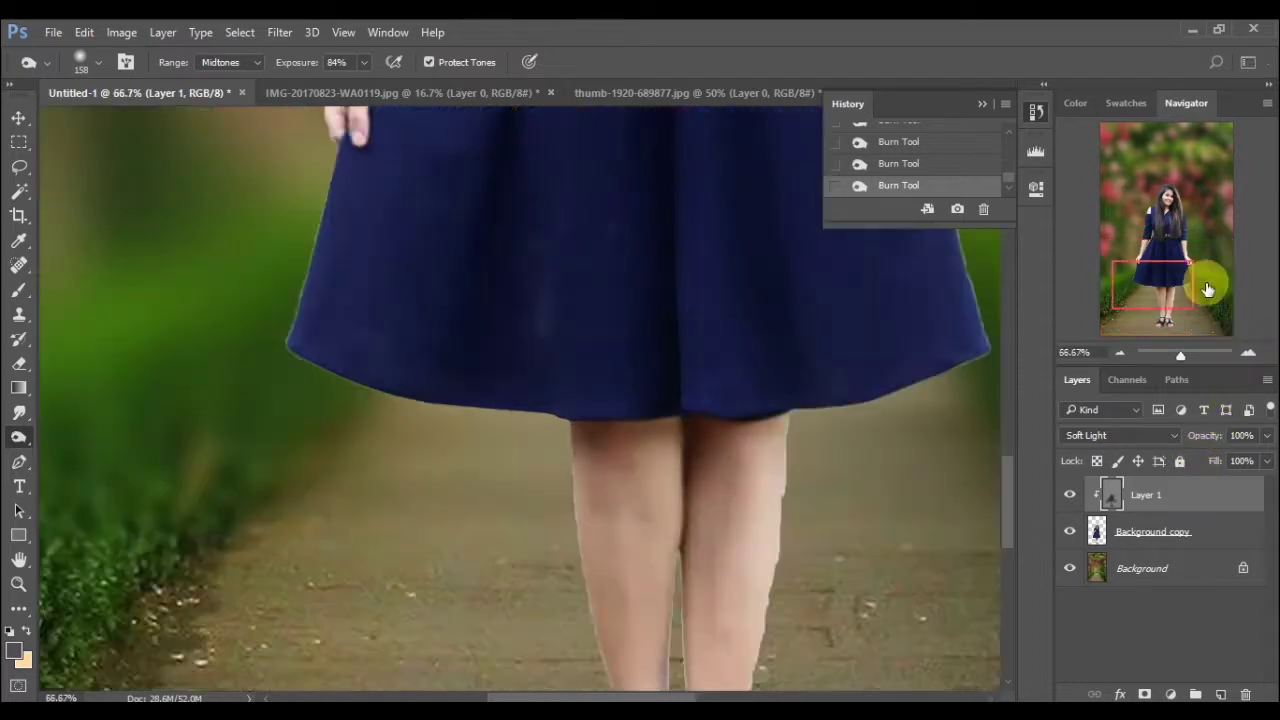
pyautogui.moveTo(1158, 272)
pyautogui.mouseDown()
pyautogui.moveTo(1156, 318)
pyautogui.moveTo(1165, 310)
pyautogui.mouseUp()
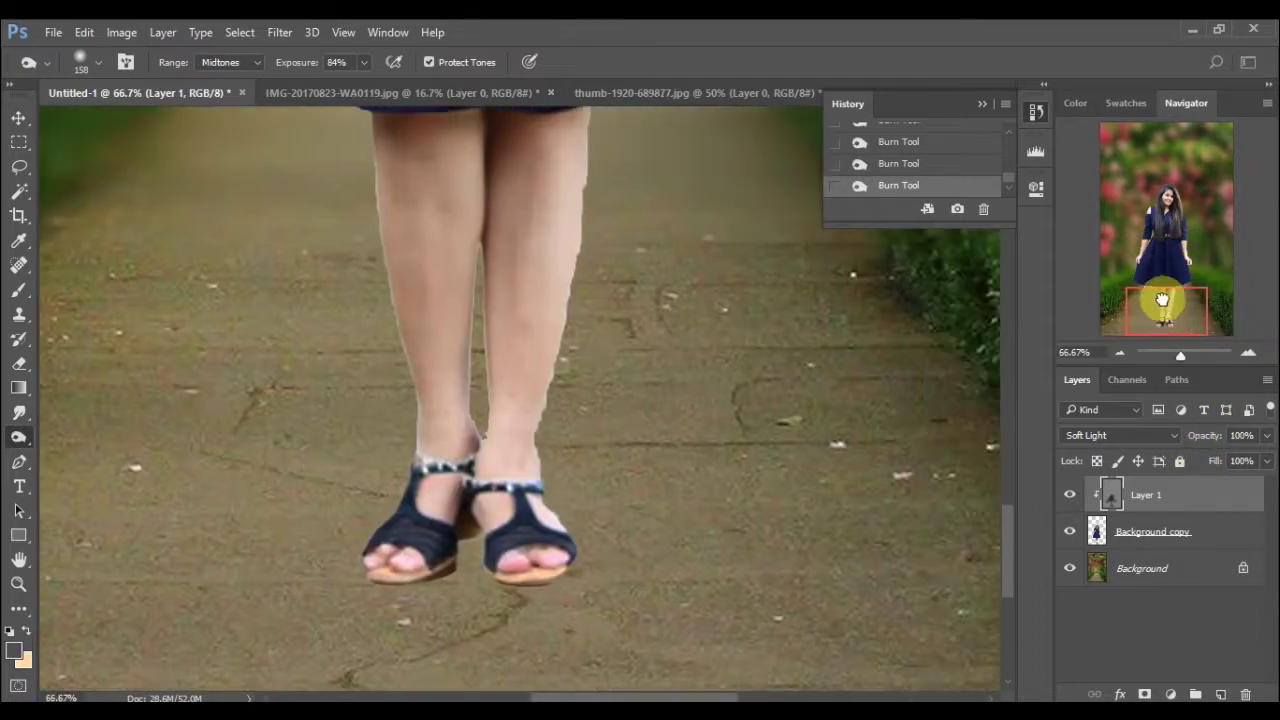
# - On Background copy, pen-trace a path along the leg edge and convert it to a selection
pyautogui.click(1120, 533)
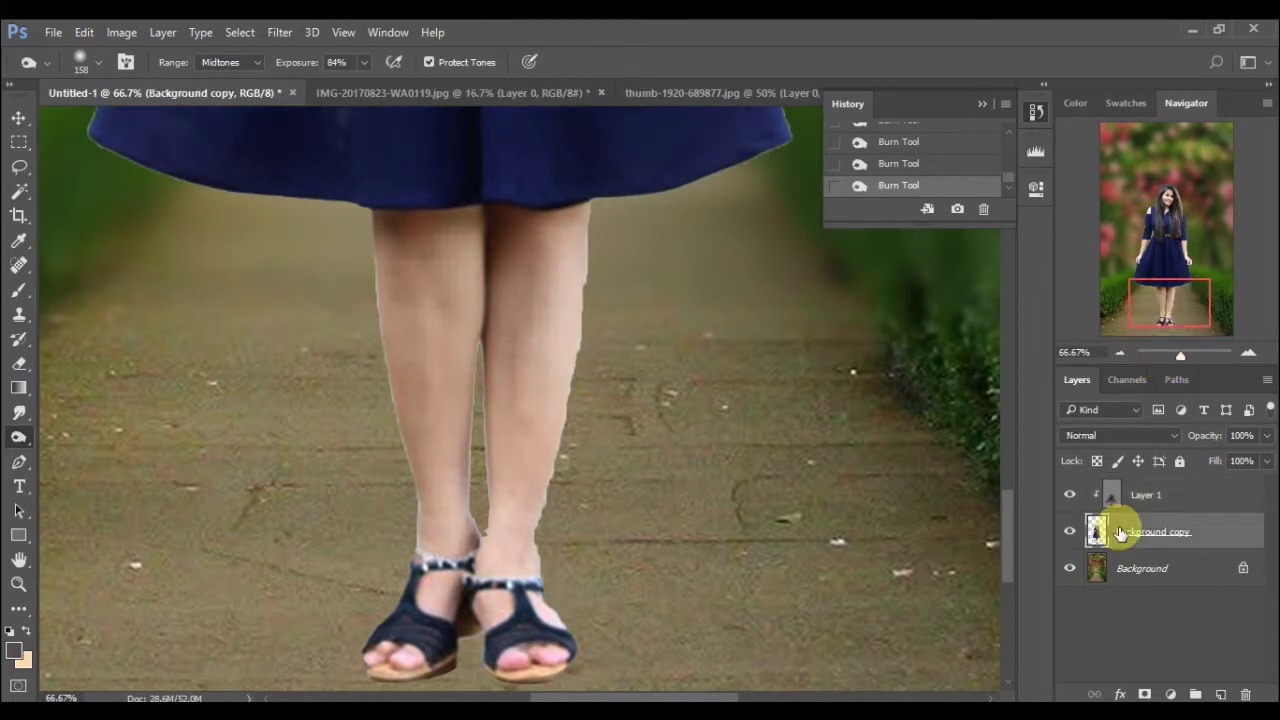
pyautogui.click(17, 466)
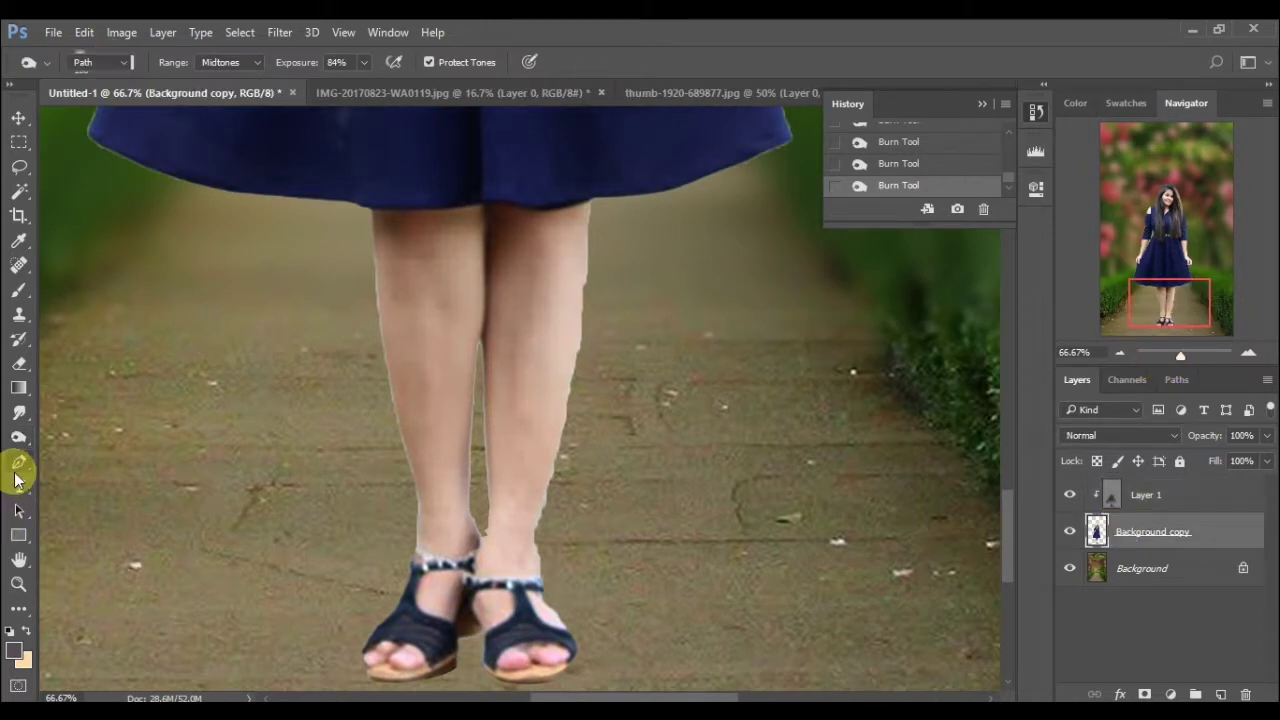
pyautogui.click(588, 204)
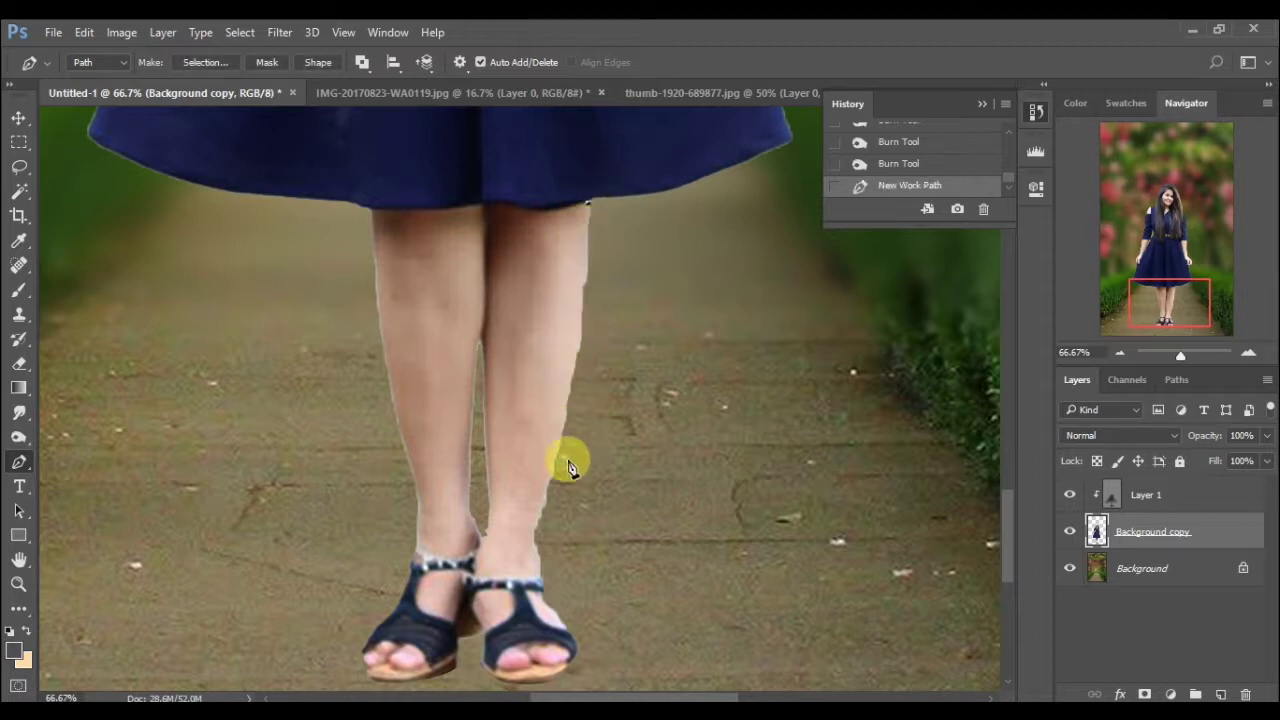
pyautogui.moveTo(546, 494); pyautogui.dragTo(526, 572)
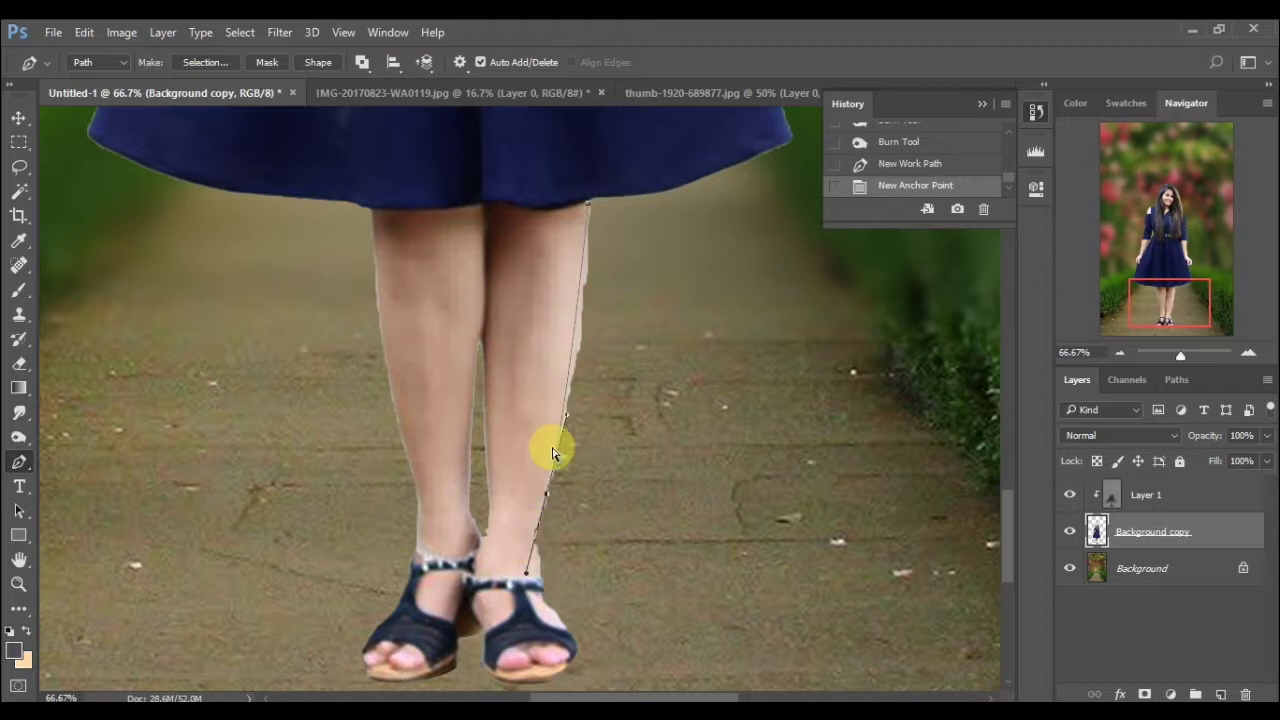
pyautogui.click(976, 210)
pyautogui.press('Return')
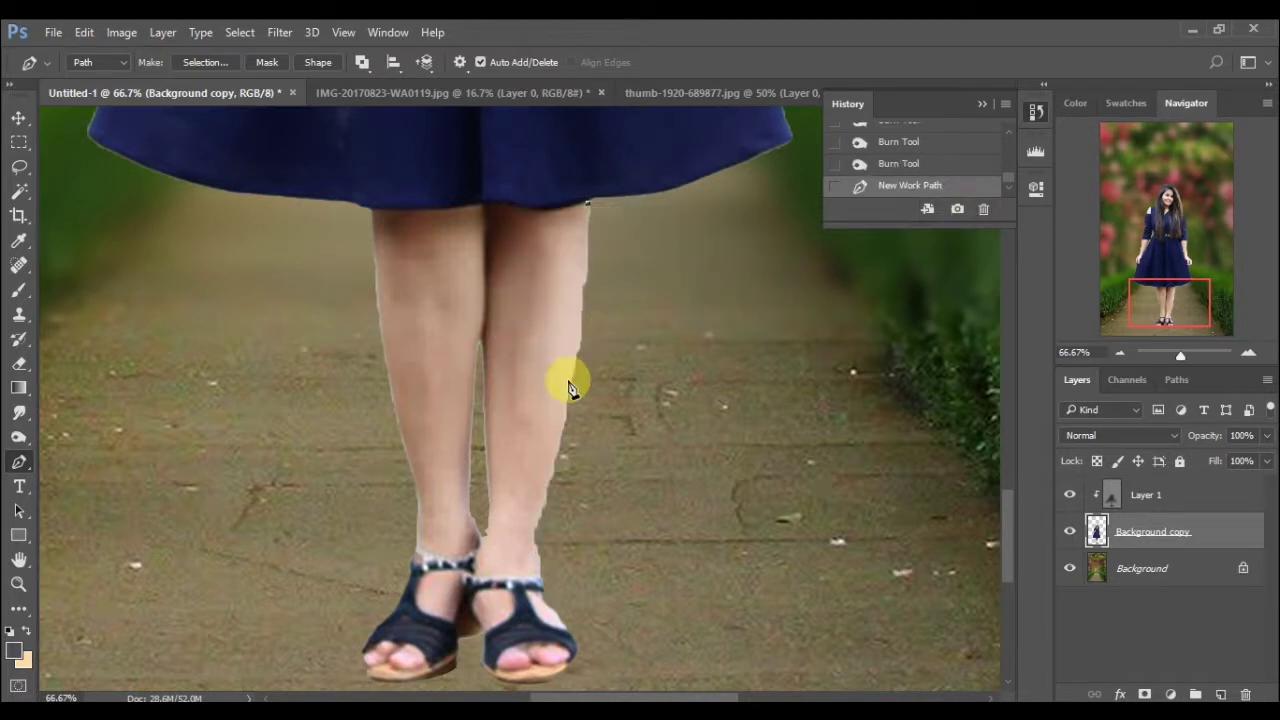
pyautogui.moveTo(567, 381); pyautogui.dragTo(544, 474)
pyautogui.hotkey('ctrl', 'z')
pyautogui.moveTo(549, 491); pyautogui.dragTo(528, 546)
pyautogui.click(536, 533)
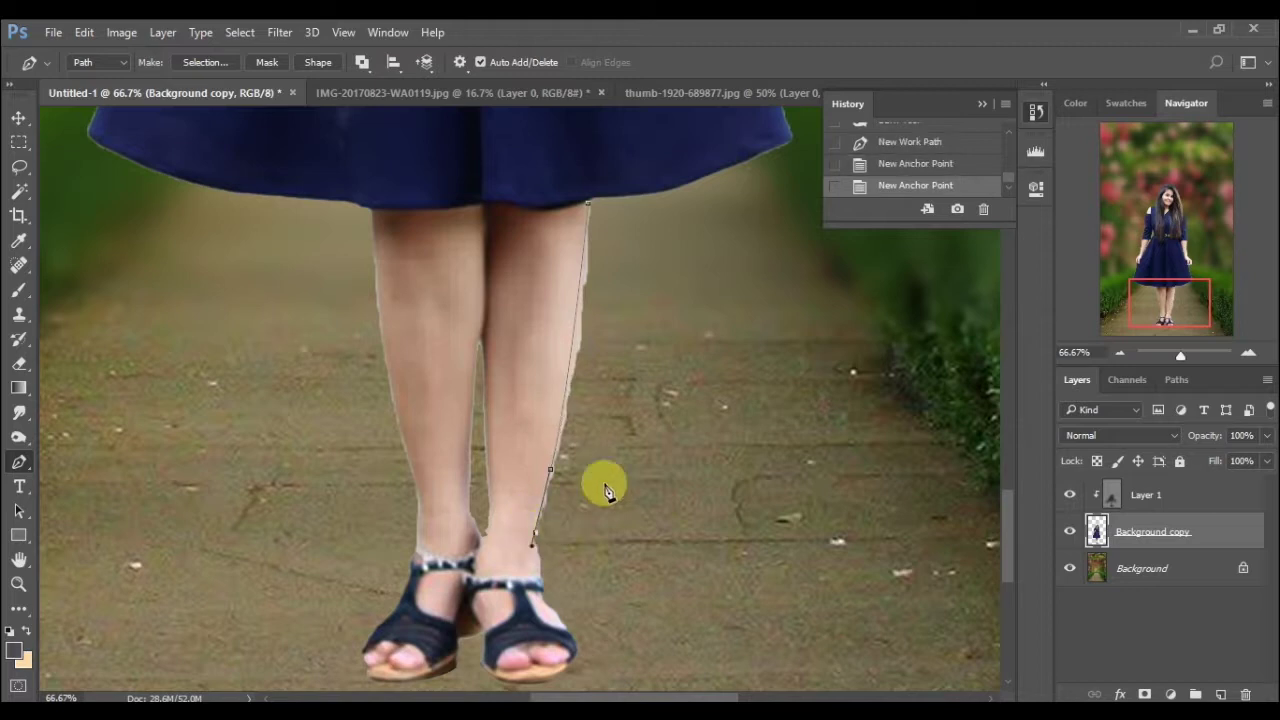
pyautogui.rightClick(679, 289)
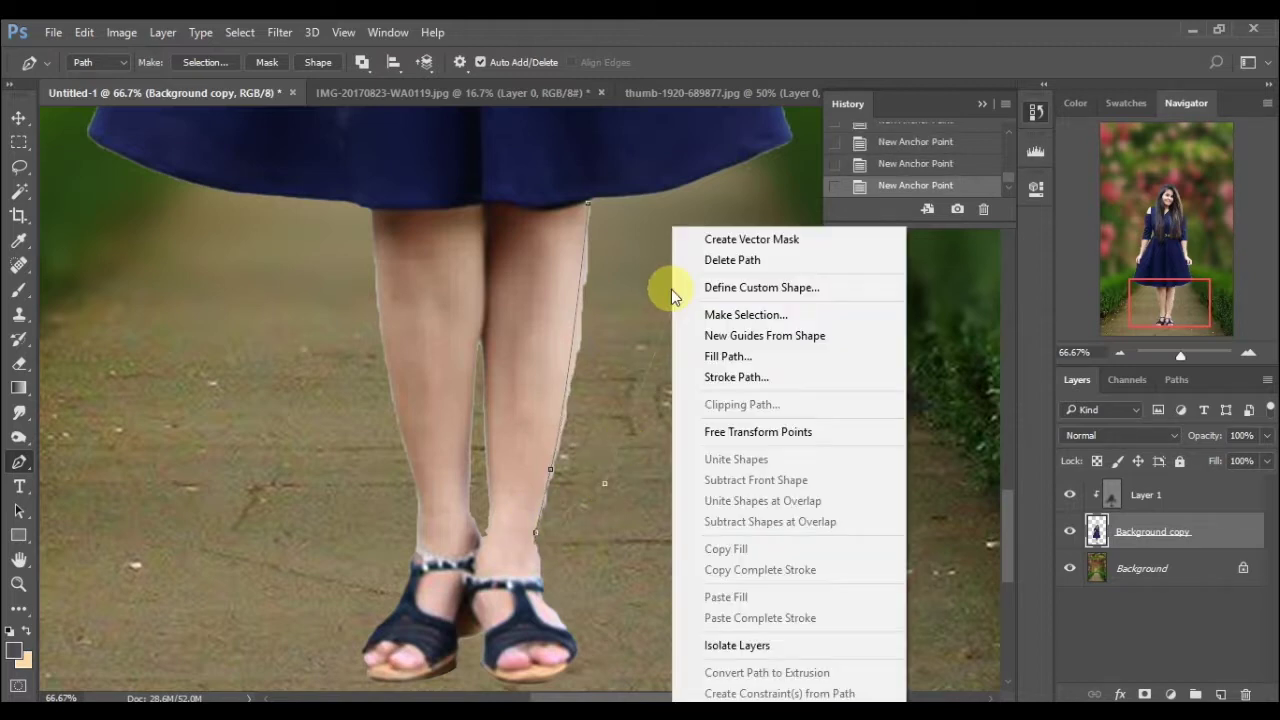
pyautogui.click(725, 307)
pyautogui.press('Return')
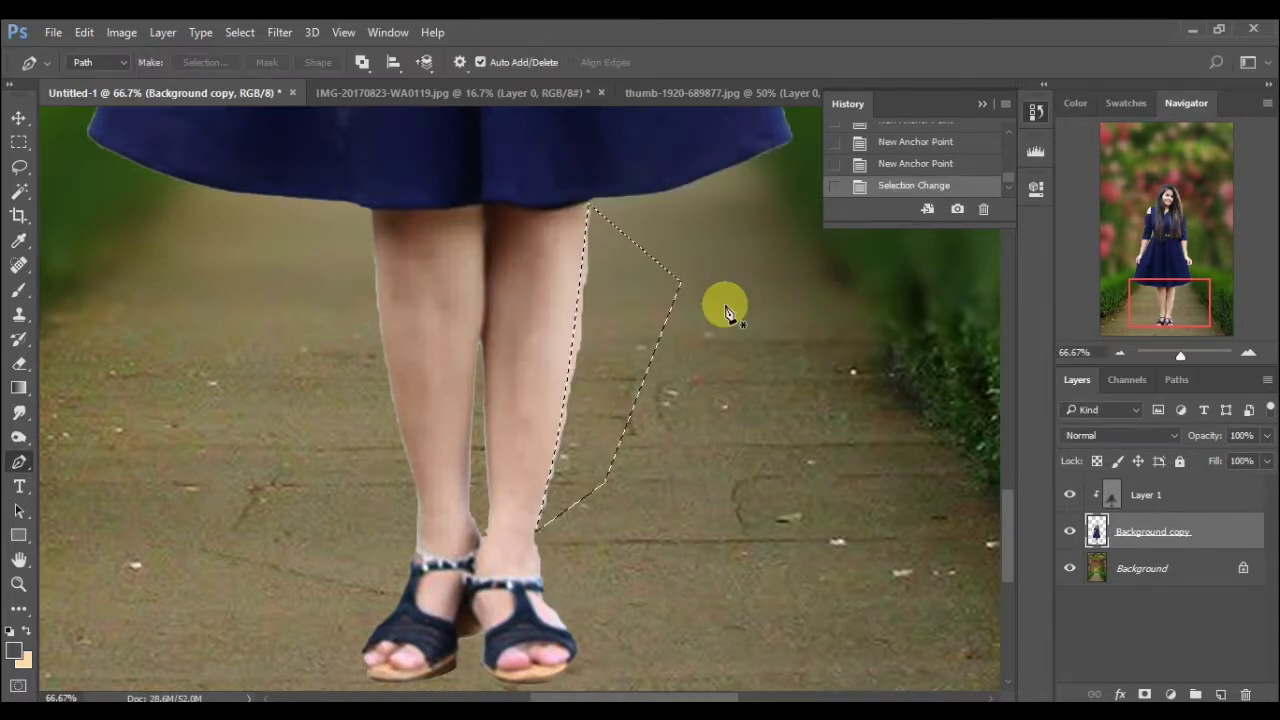
# - Cut the selected background, then undo it and delete the selection and anchor history steps
pyautogui.hotkey('ctrl', 'x')
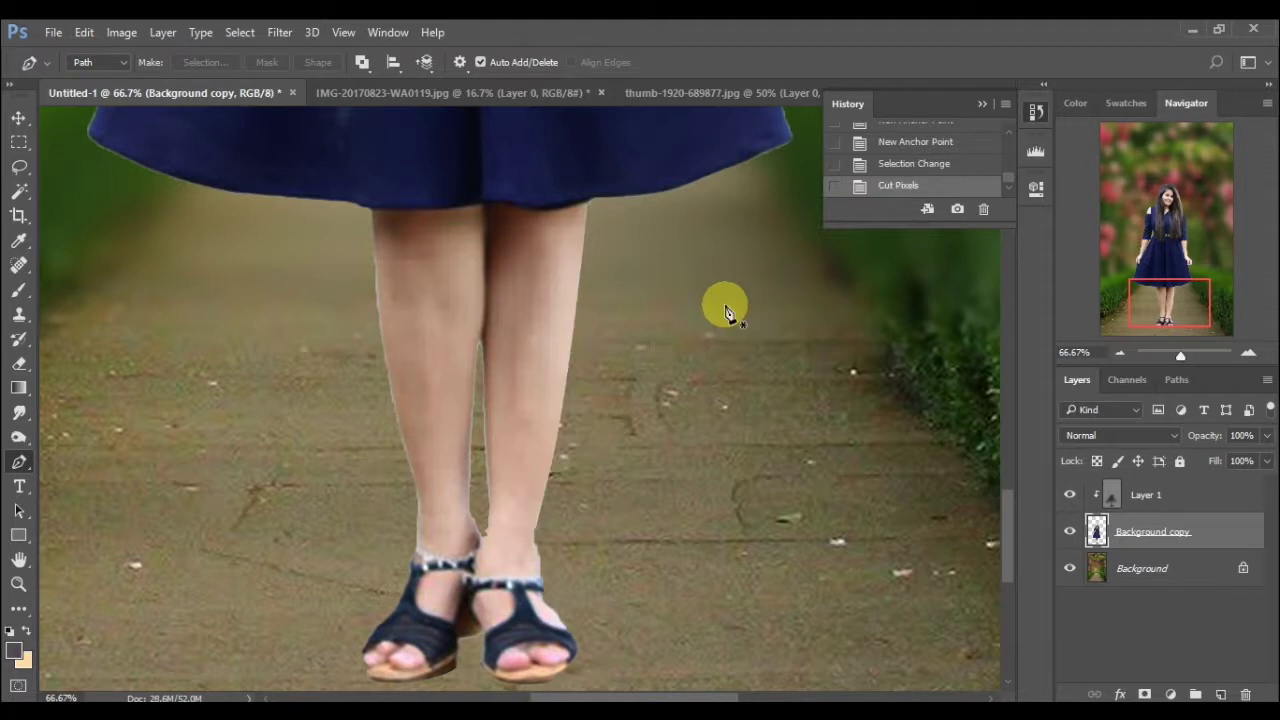
pyautogui.hotkey('ctrl', 'z')
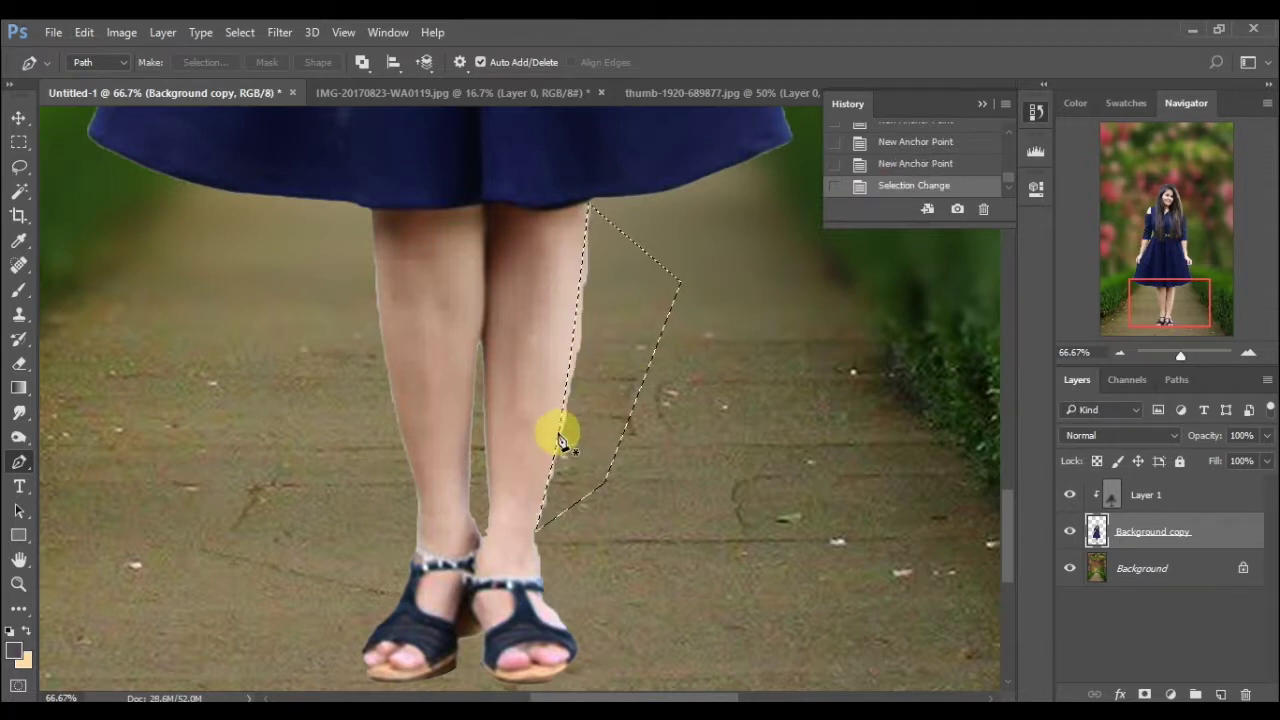
pyautogui.click(985, 209)
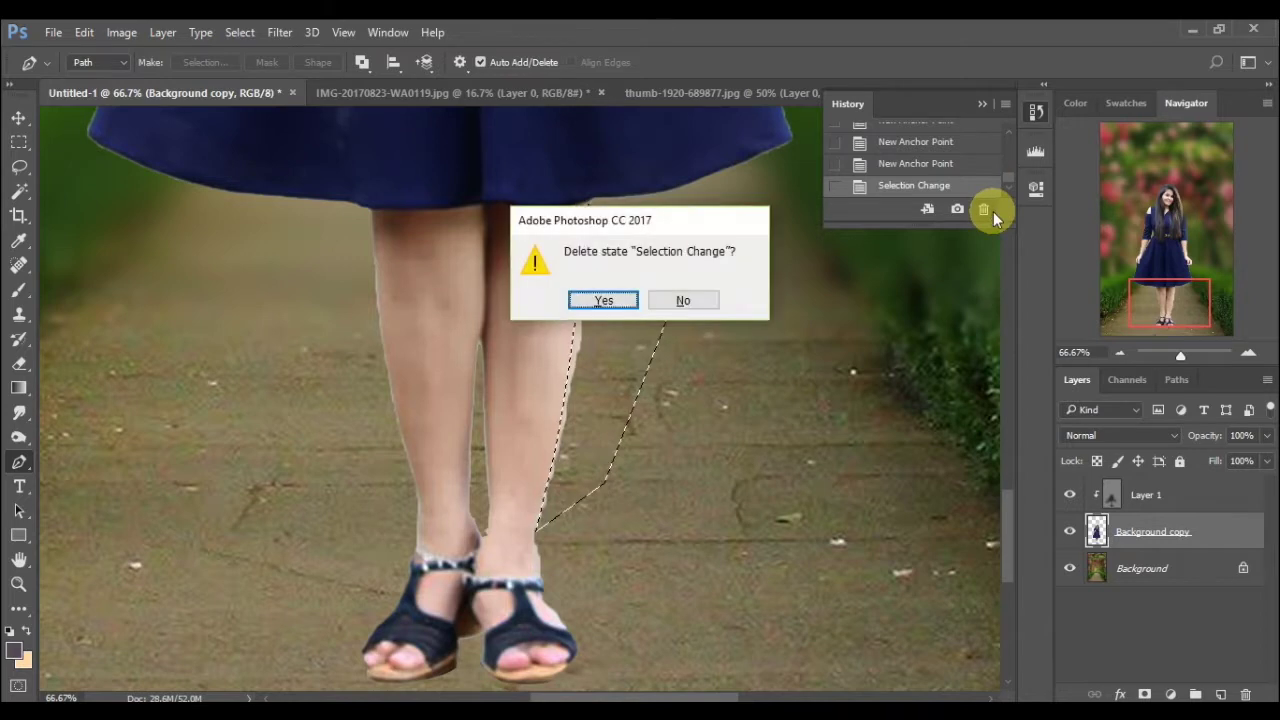
pyautogui.press('Return')
pyautogui.click(990, 212)
pyautogui.press('Return')
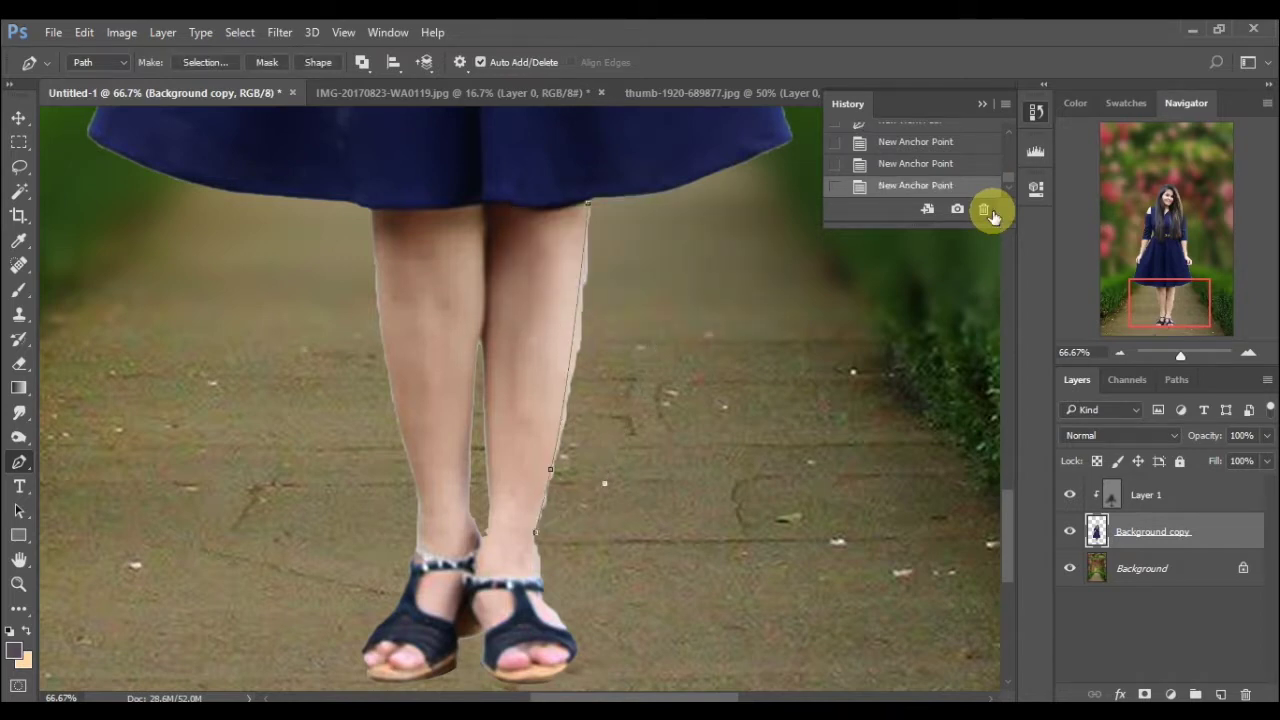
pyautogui.click(990, 212)
pyautogui.press('Return')
pyautogui.click(993, 211)
pyautogui.press('Return')
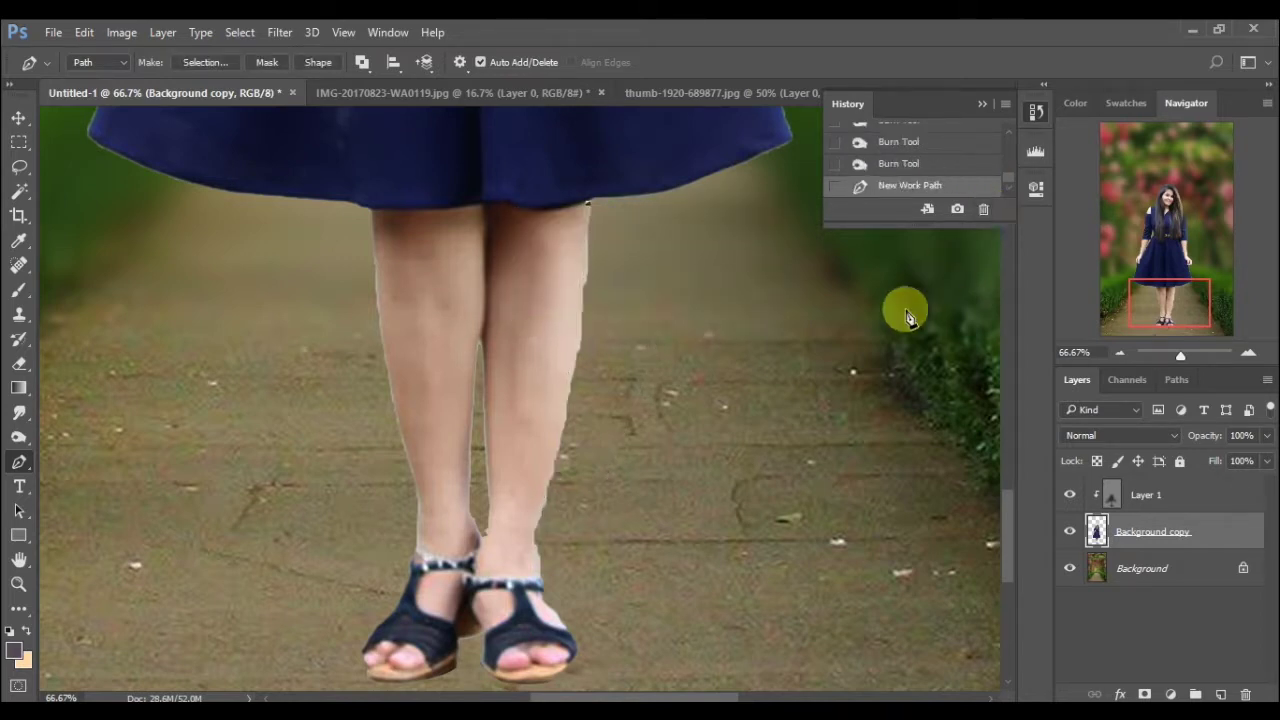
# - Pen-outline a background patch beside the leg, make it a selection, and delete it
pyautogui.click(572, 409)
pyautogui.hotkey('ctrl', 'z')
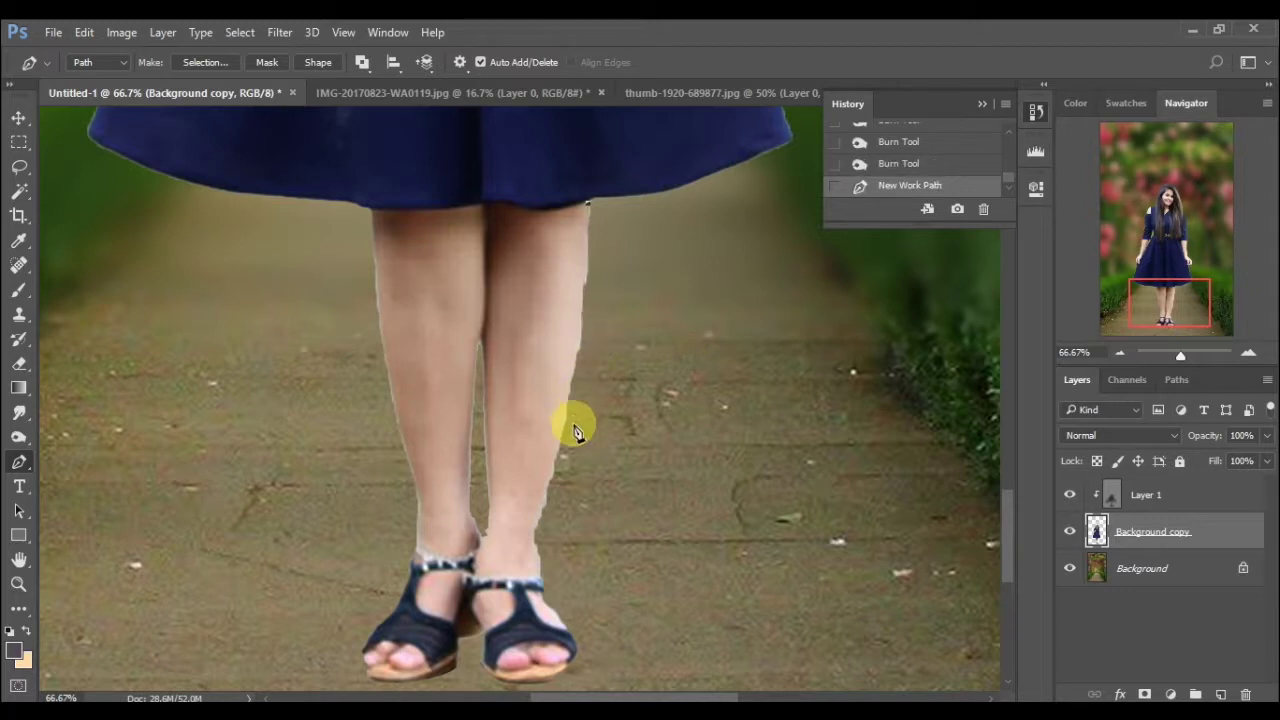
pyautogui.click(556, 502)
pyautogui.click(630, 413)
pyautogui.rightClick(680, 319)
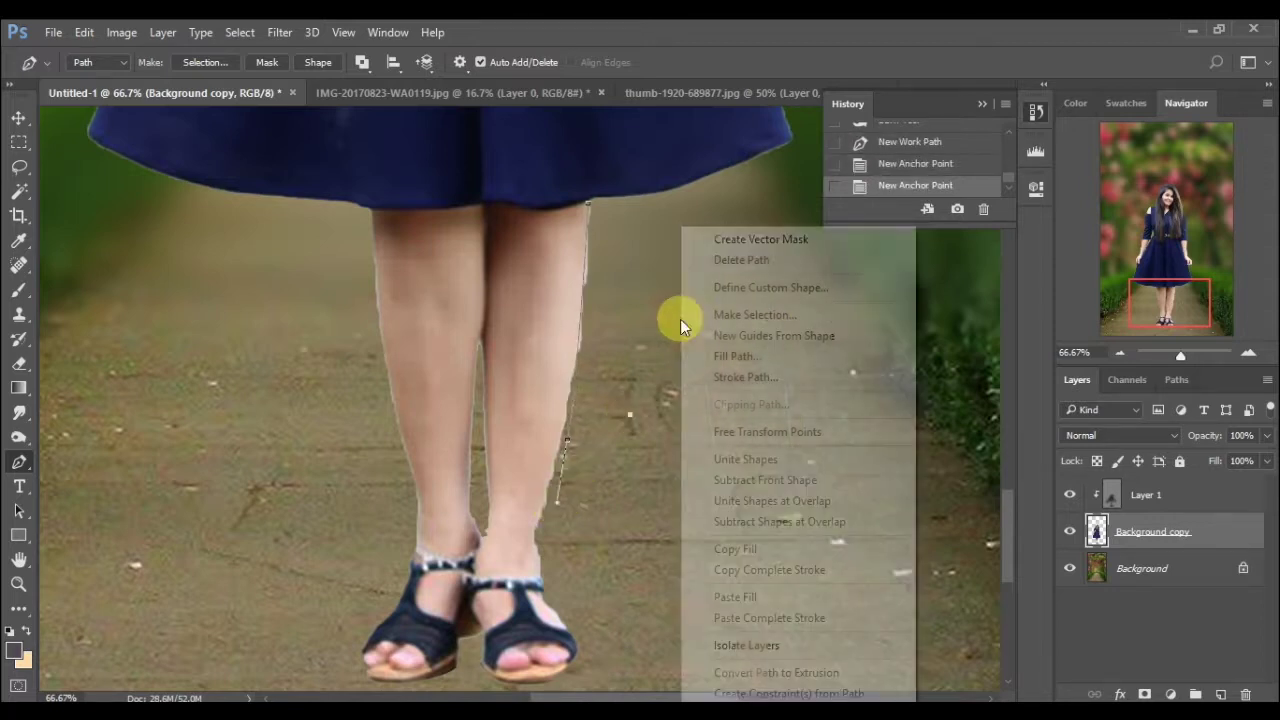
pyautogui.click(688, 315)
pyautogui.press('Return')
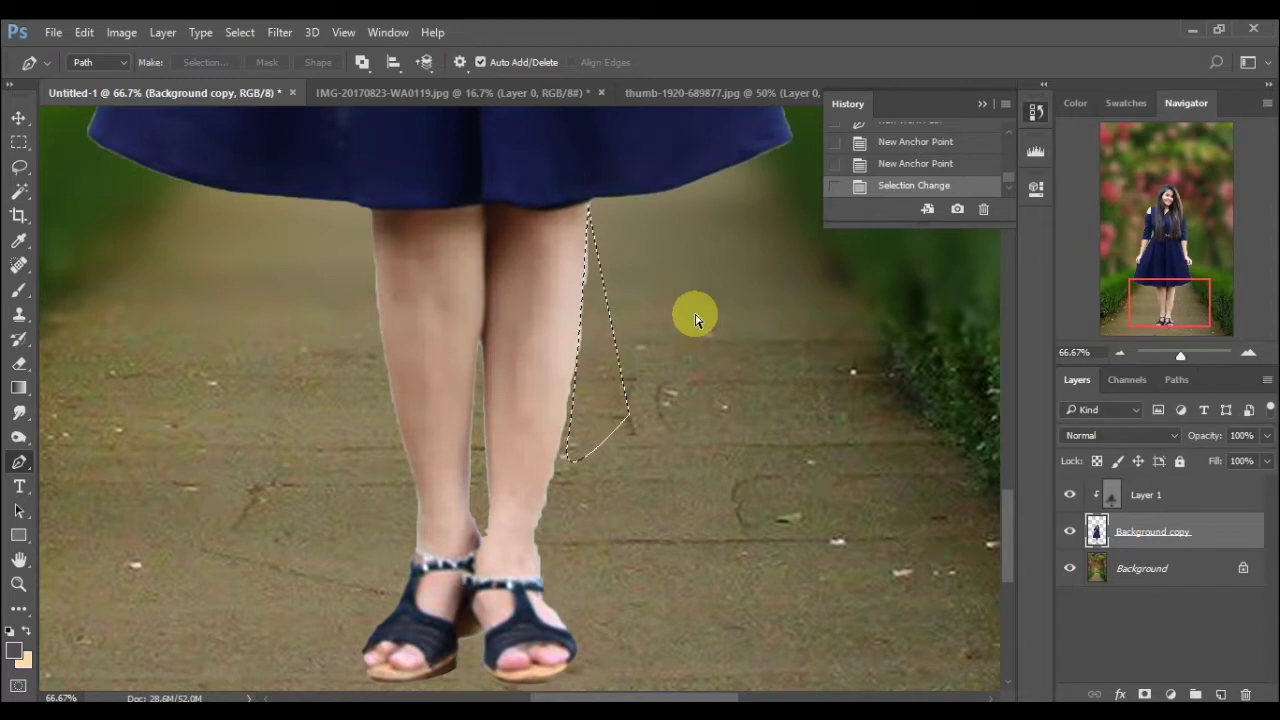
pyautogui.press('Delete')
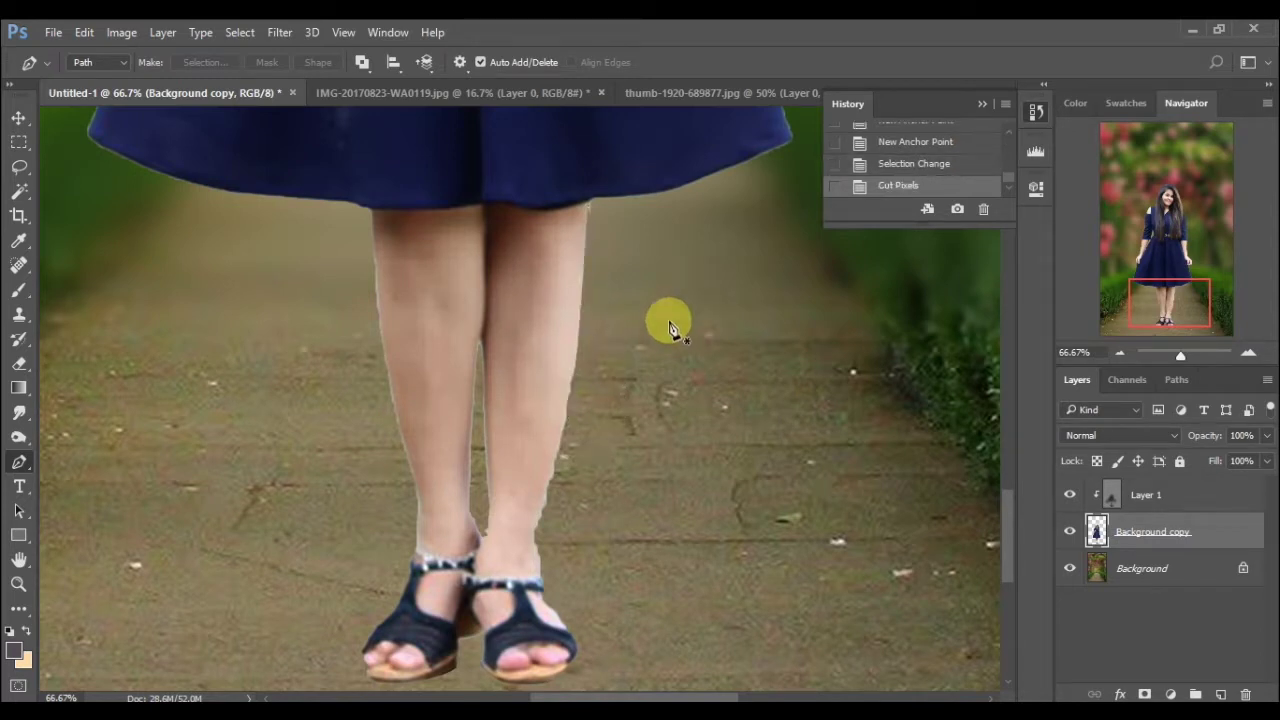
# - Trace a new path along the ankle edge, make it a selection, and cut the leftover background
pyautogui.click(584, 359)
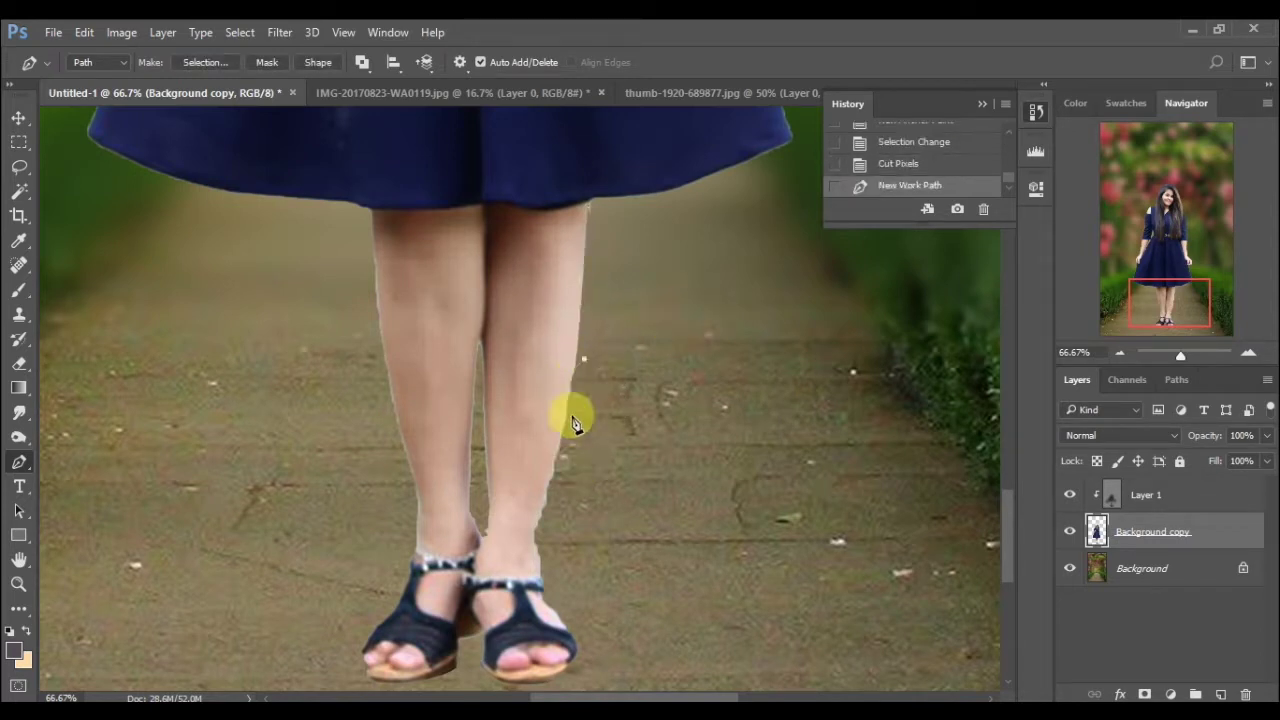
pyautogui.click(532, 539)
pyautogui.hotkey('ctrl', 'x')
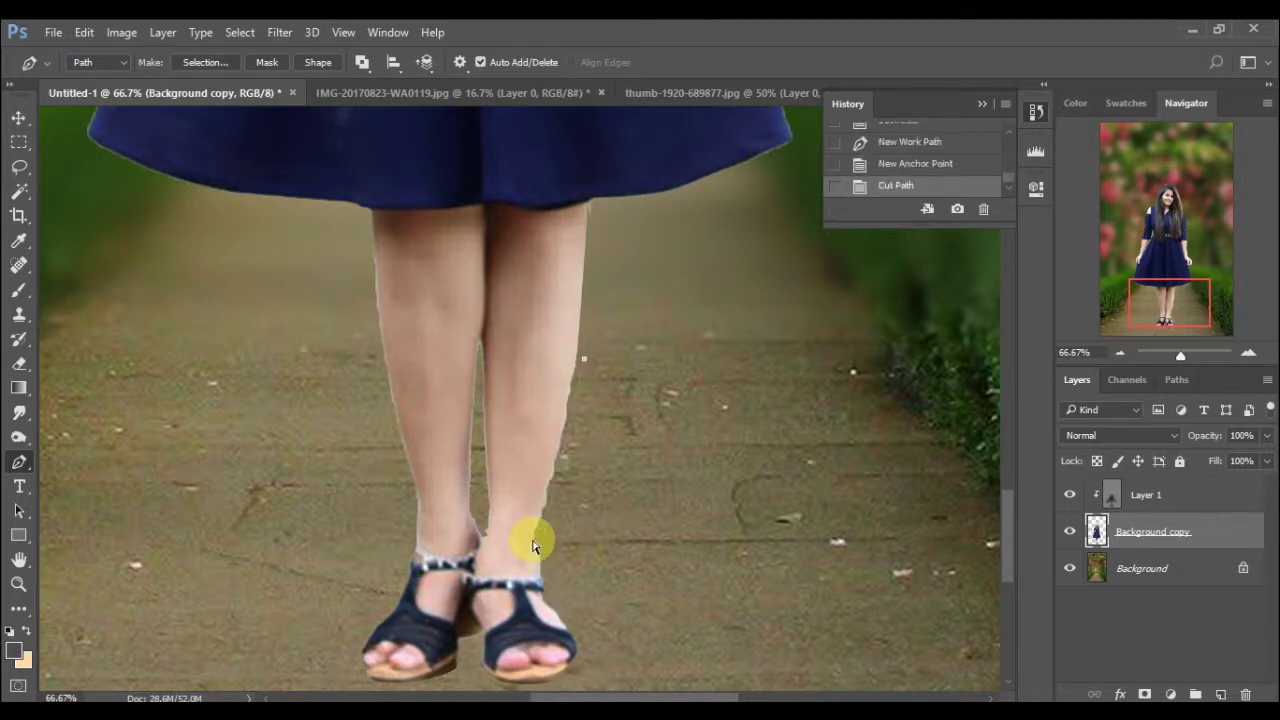
pyautogui.click(574, 366)
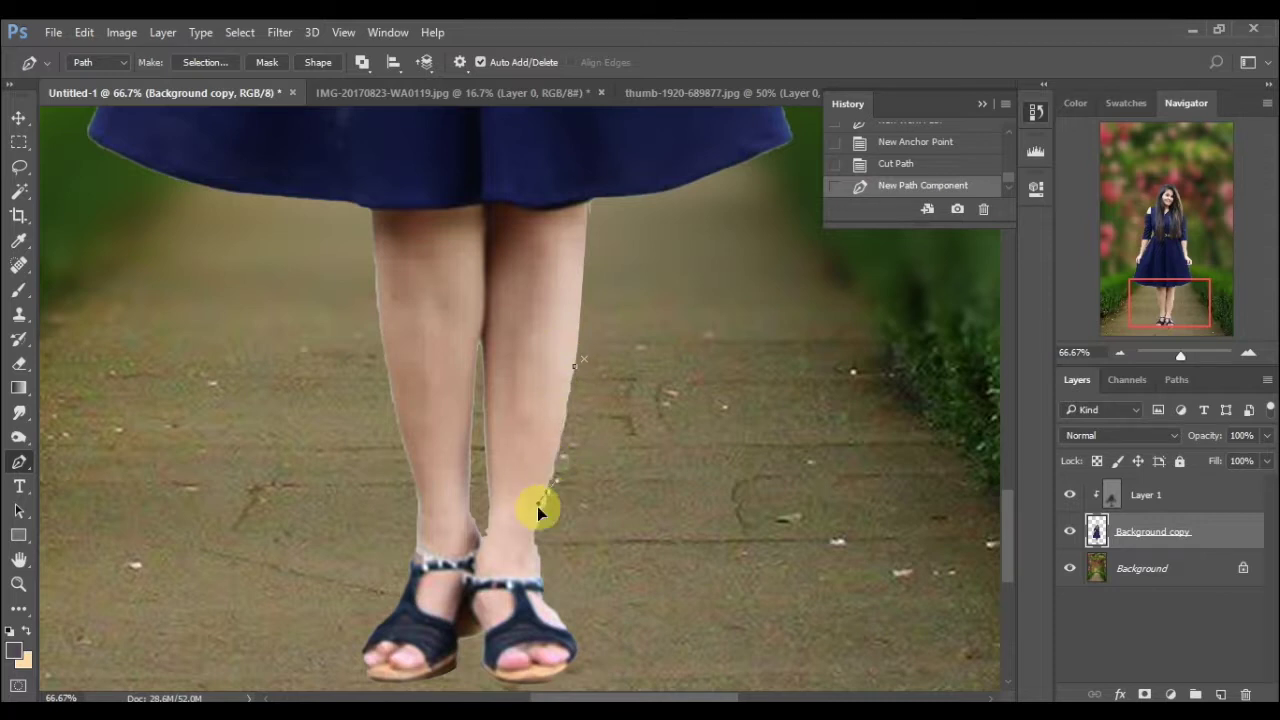
pyautogui.moveTo(545, 525); pyautogui.dragTo(537, 524)
pyautogui.click(537, 533)
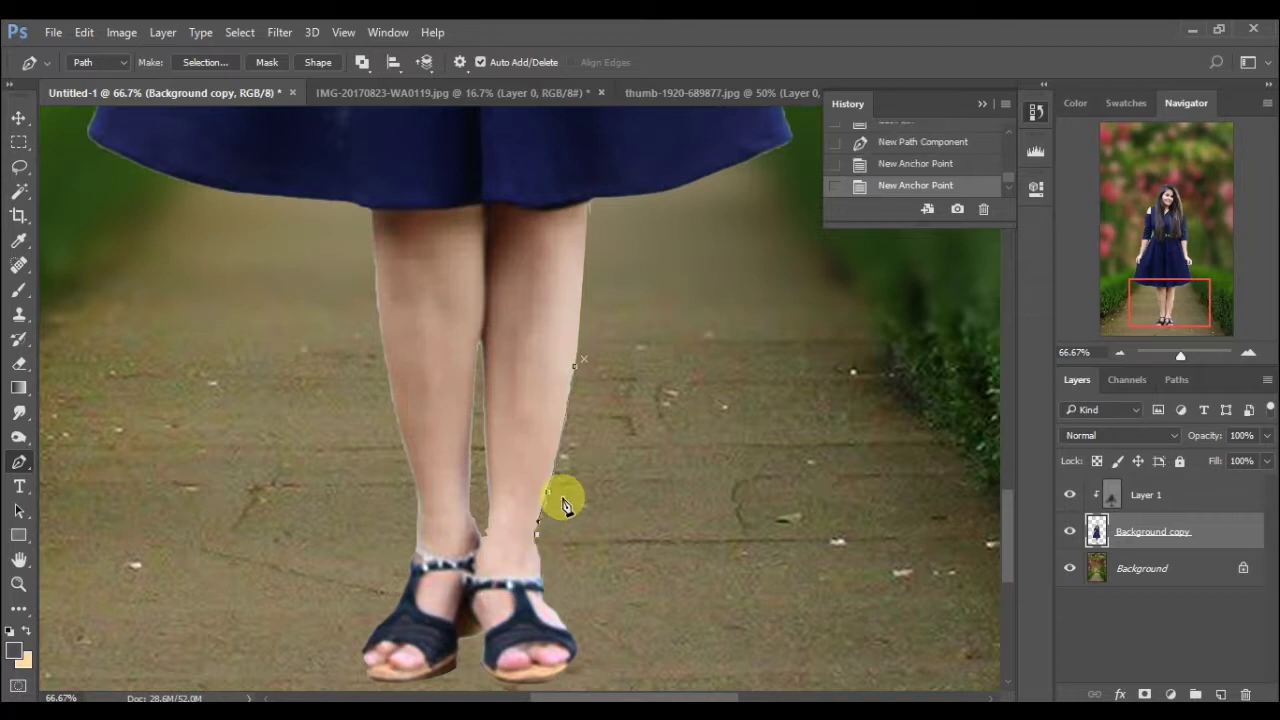
pyautogui.click(562, 497)
pyautogui.rightClick(584, 459)
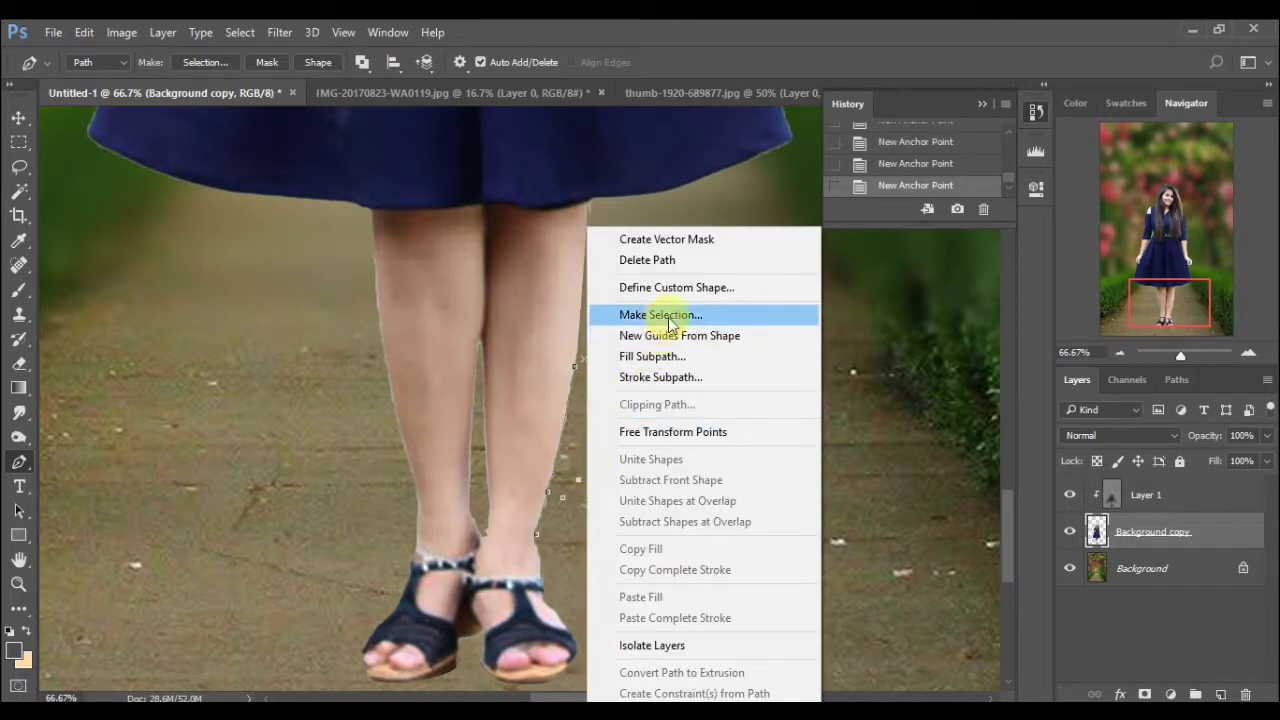
pyautogui.click(658, 314)
pyautogui.press('Return')
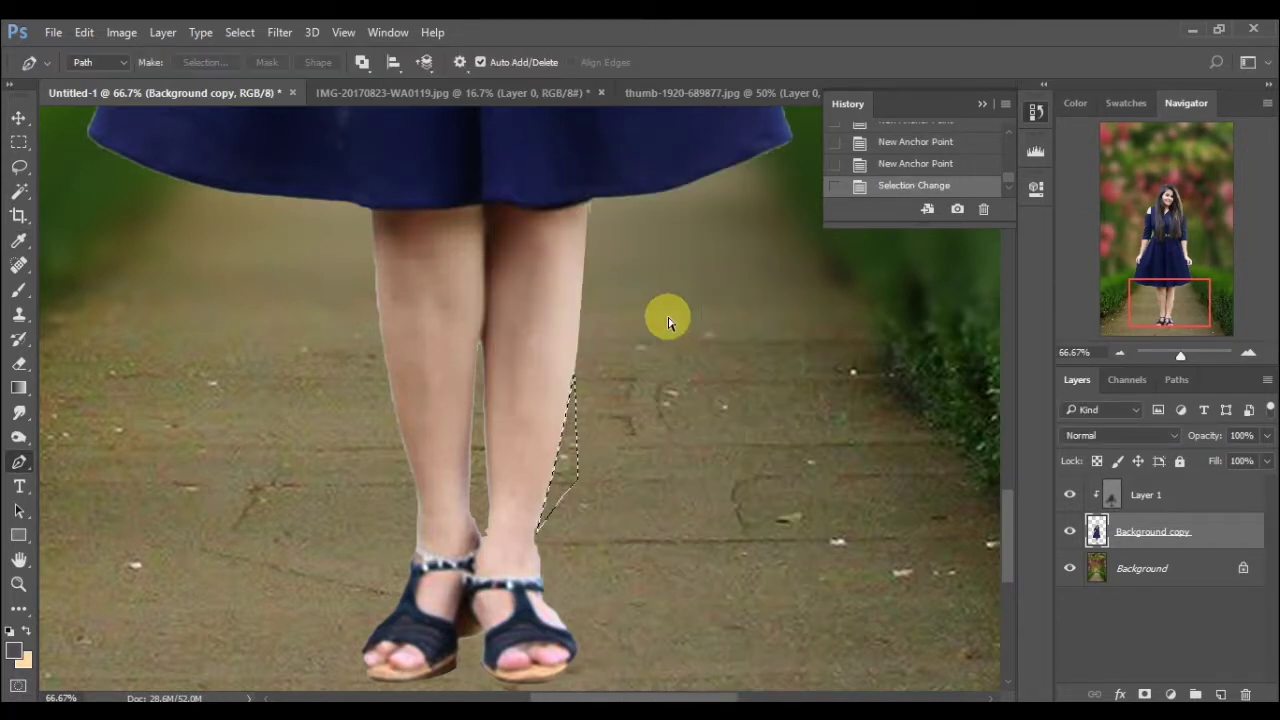
pyautogui.hotkey('ctrl', 'x')
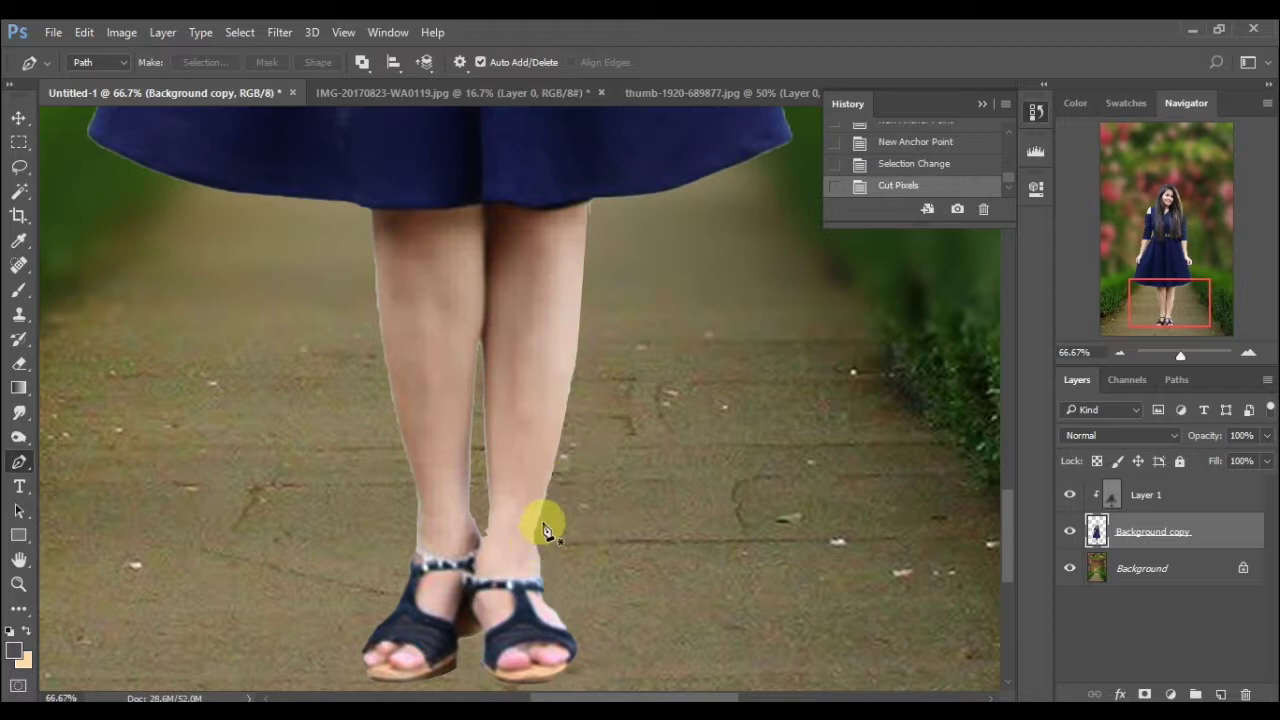
# - Outline the triangle beside the ankle above the sandal as a selection, cutting then undoing it
pyautogui.click(535, 556)
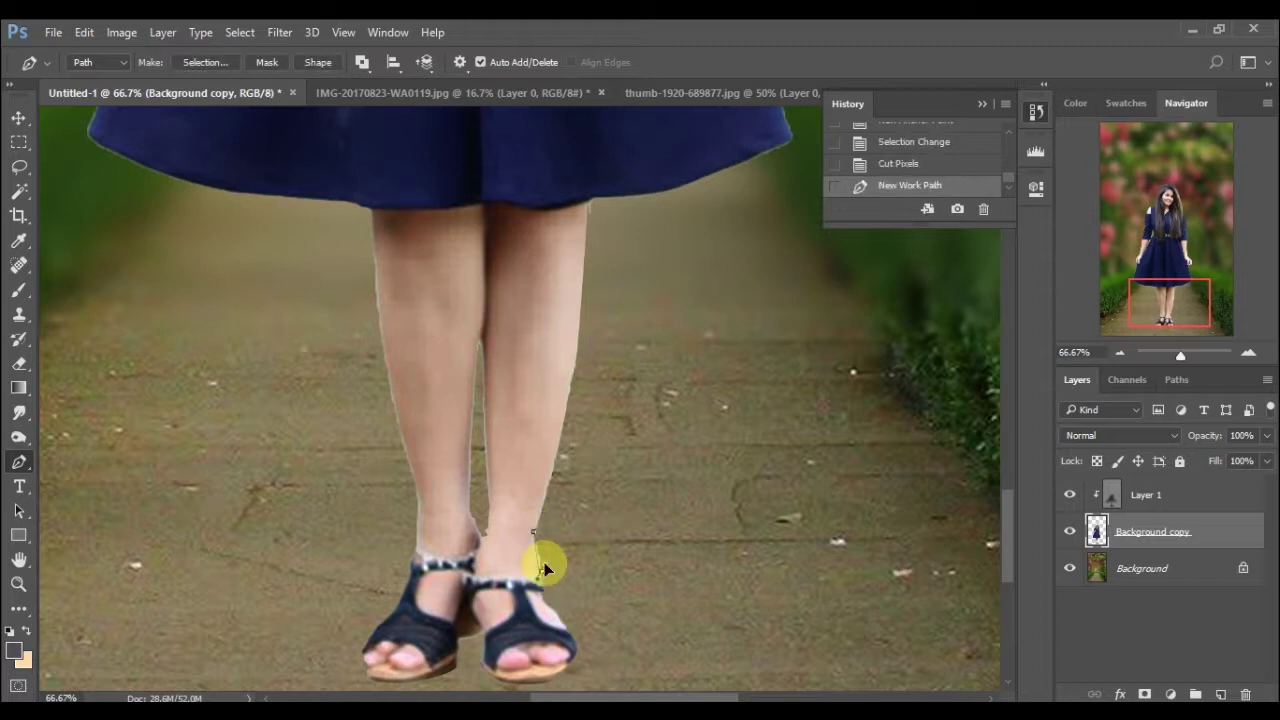
pyautogui.moveTo(541, 569); pyautogui.dragTo(556, 551)
pyautogui.click(551, 579)
pyautogui.click(552, 581)
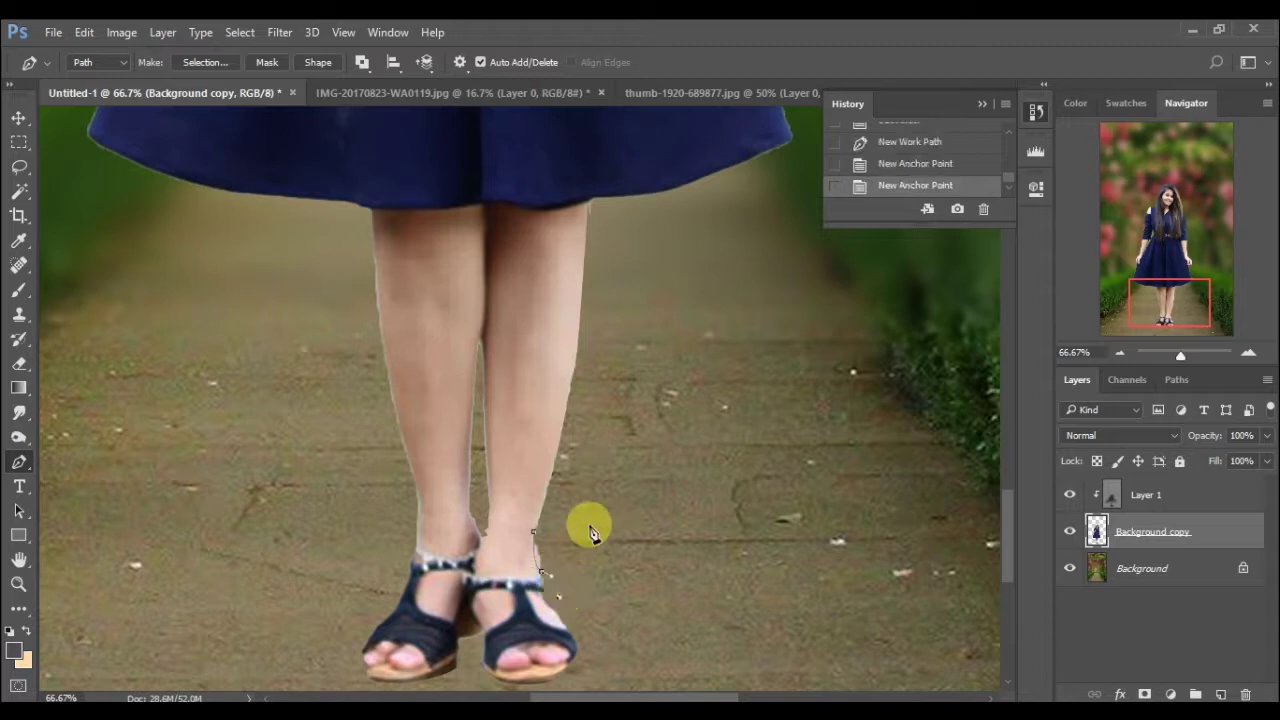
pyautogui.click(591, 532)
pyautogui.rightClick(591, 528)
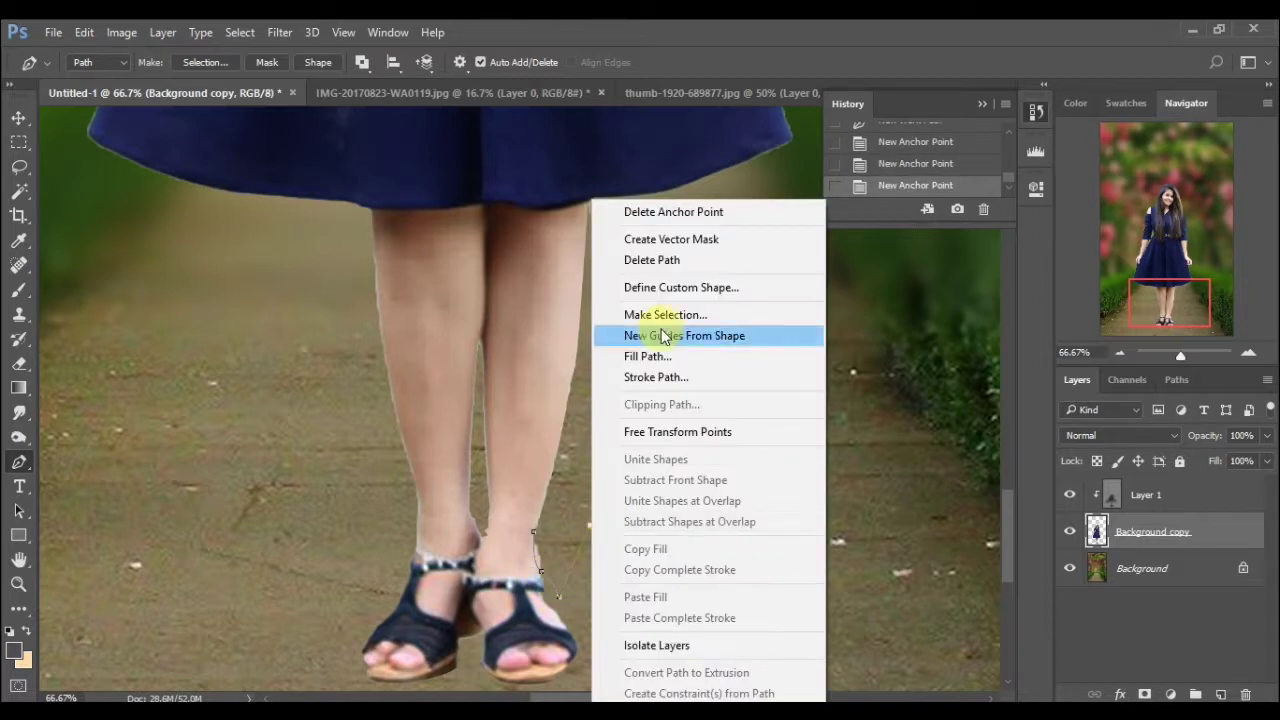
pyautogui.click(662, 320)
pyautogui.press('Return')
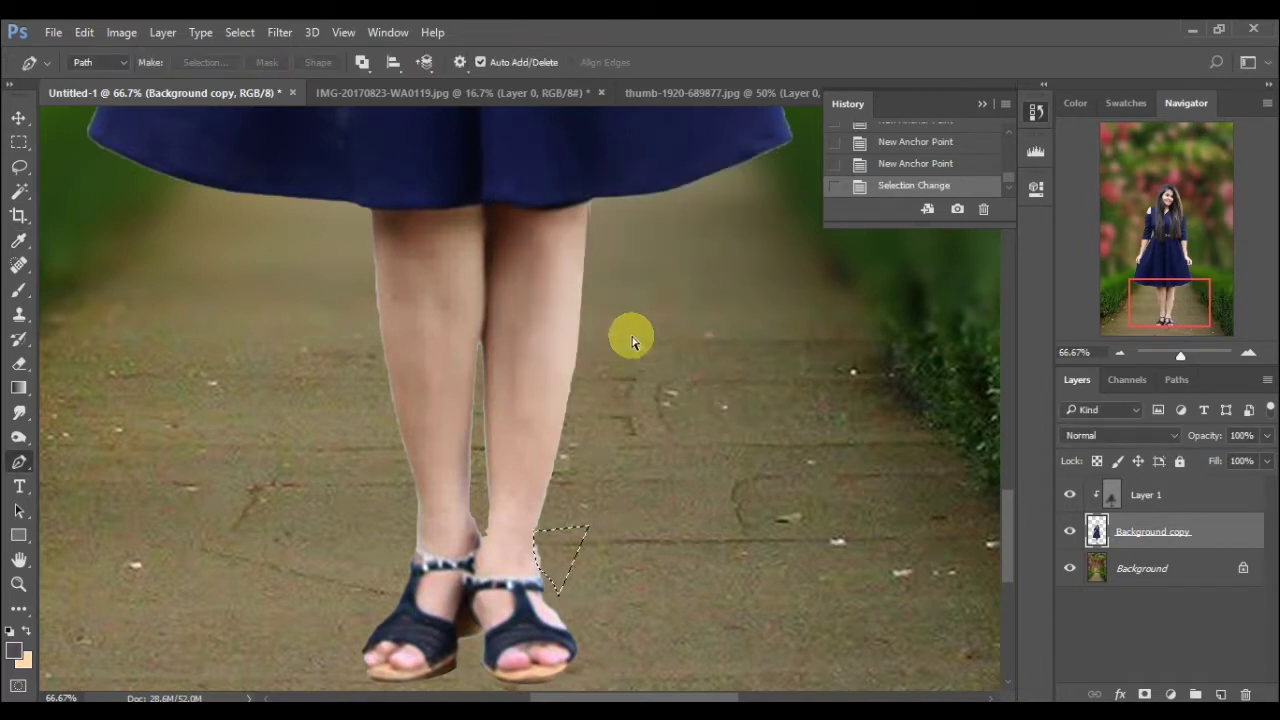
pyautogui.hotkey('ctrl', 'x')
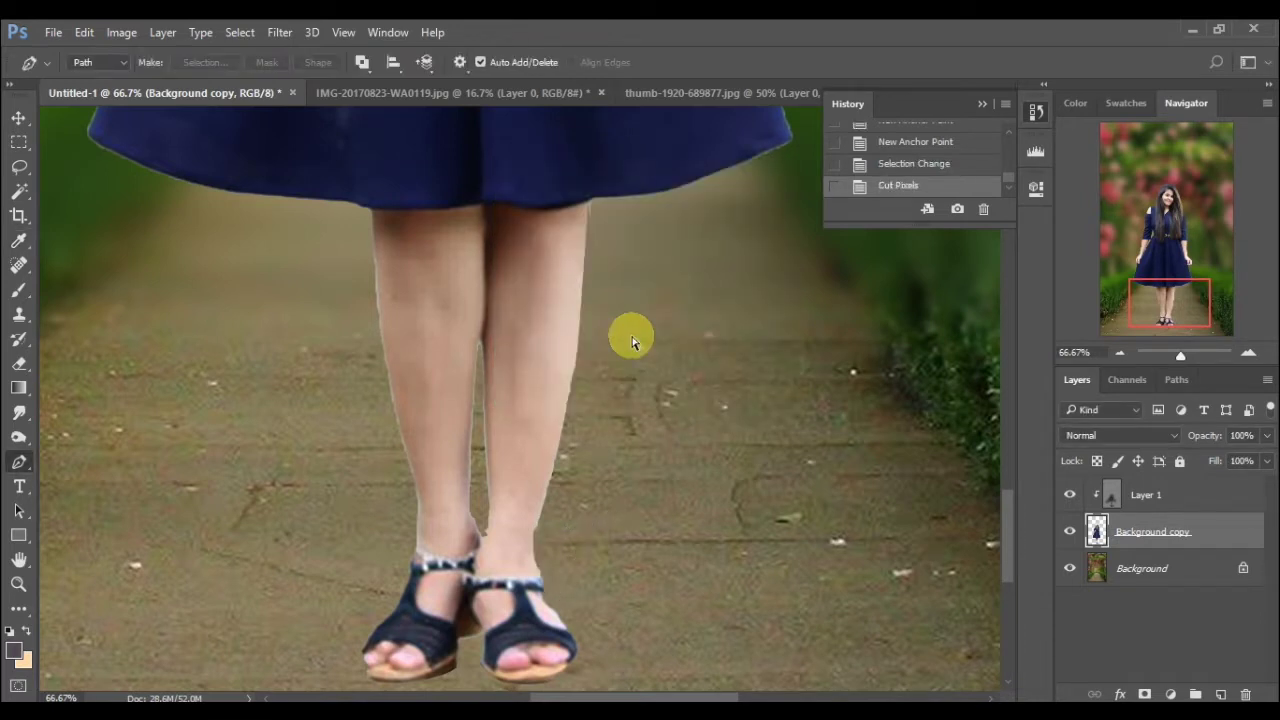
pyautogui.hotkey('ctrl', 'z')
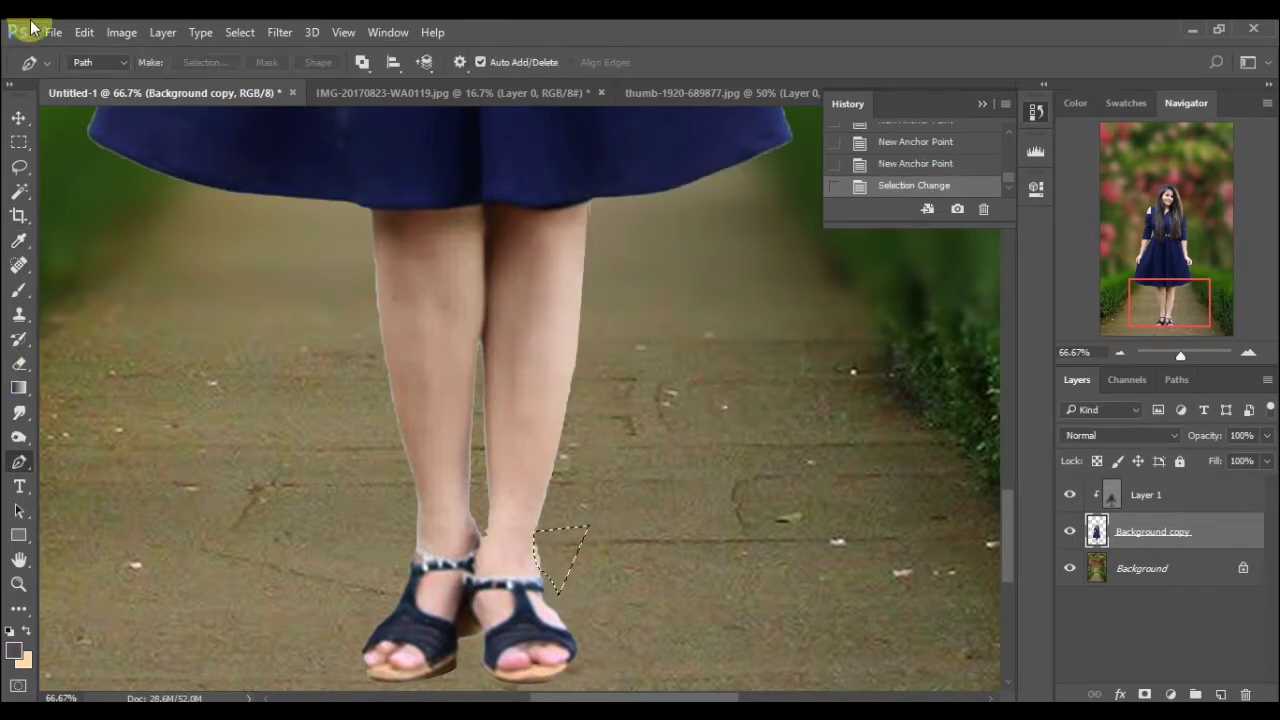
# - Deselect, then pen-trace and cut the background sliver along the left leg's outer edge
pyautogui.click(255, 33)
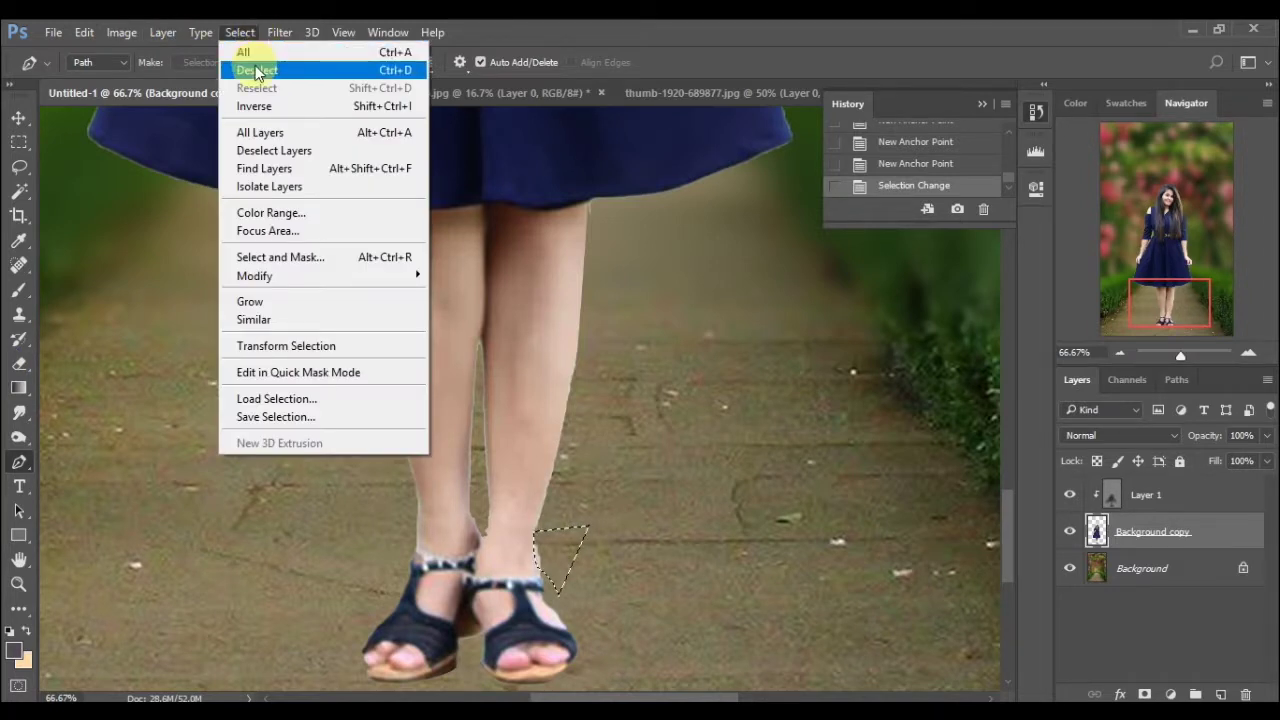
pyautogui.click(257, 72)
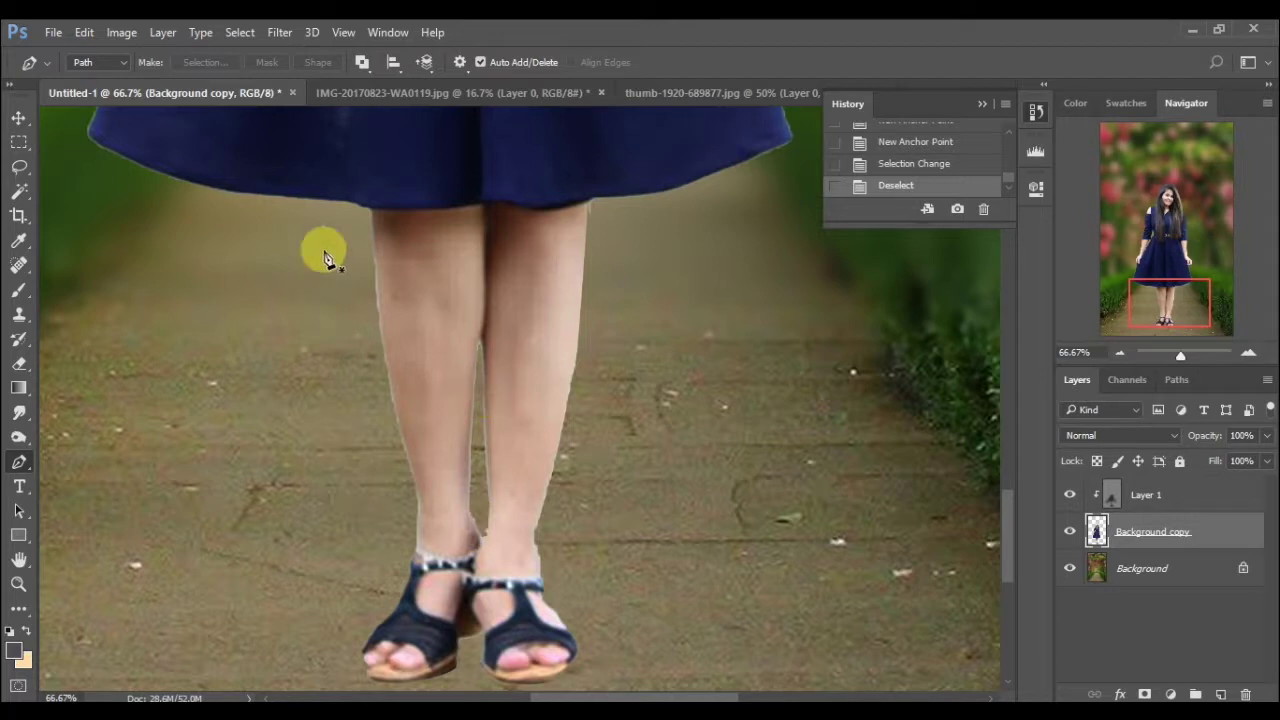
pyautogui.click(373, 235)
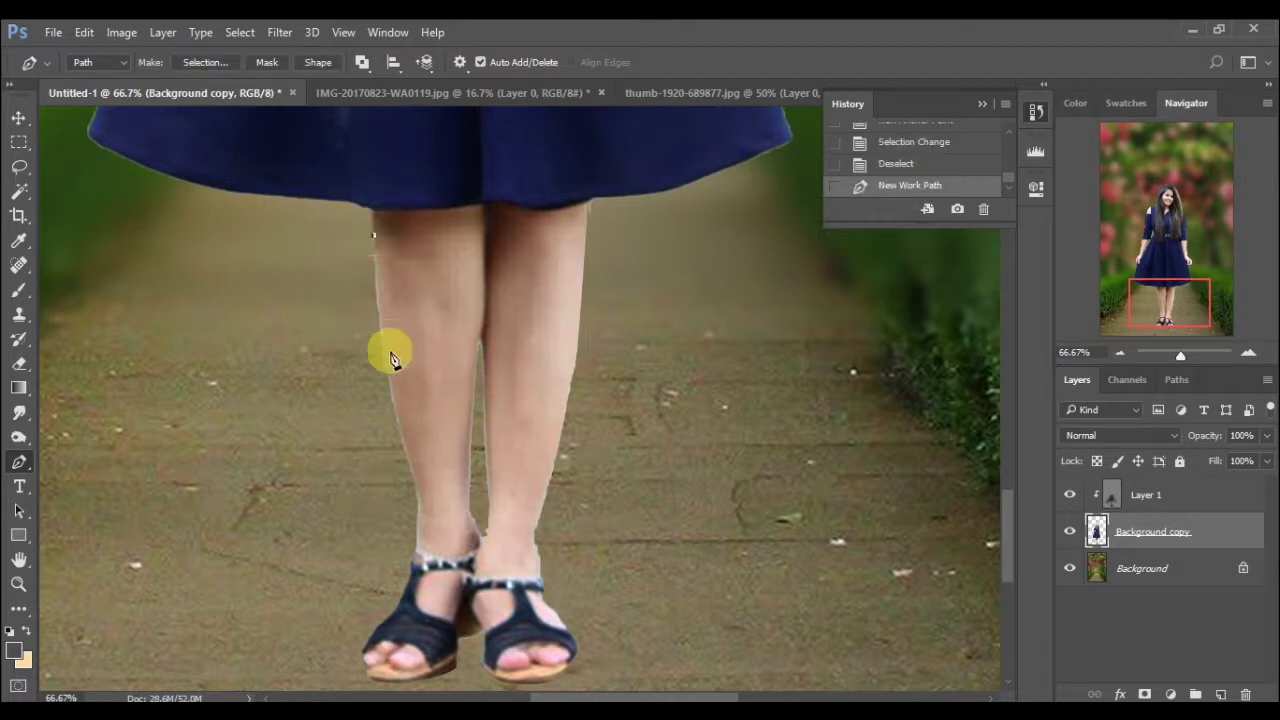
pyautogui.moveTo(396, 428); pyautogui.dragTo(413, 487)
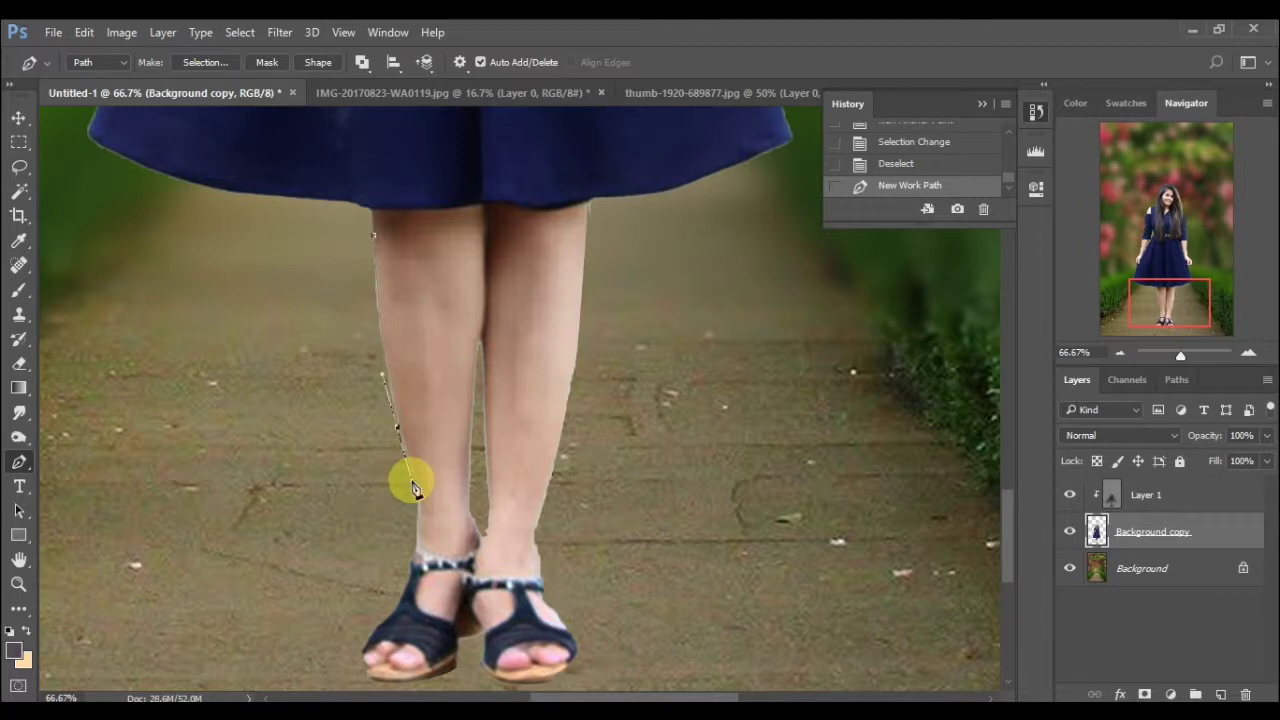
pyautogui.click(400, 492)
pyautogui.click(371, 519)
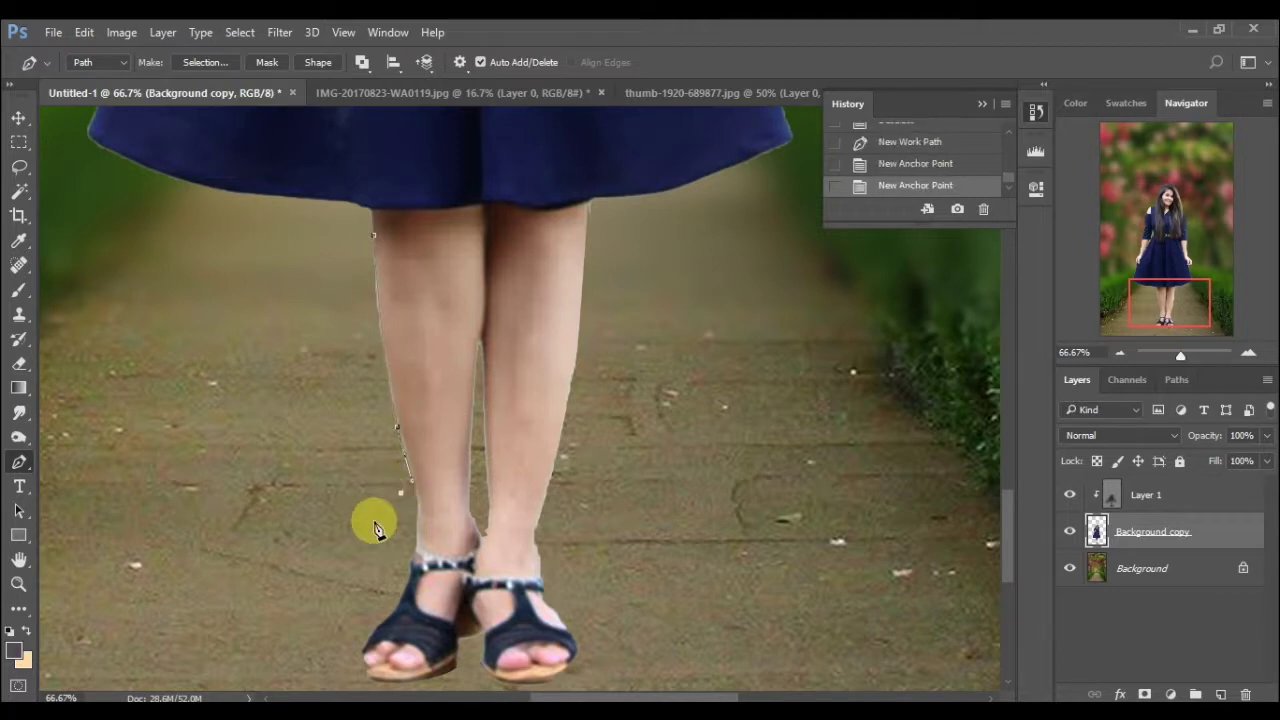
pyautogui.rightClick(340, 280)
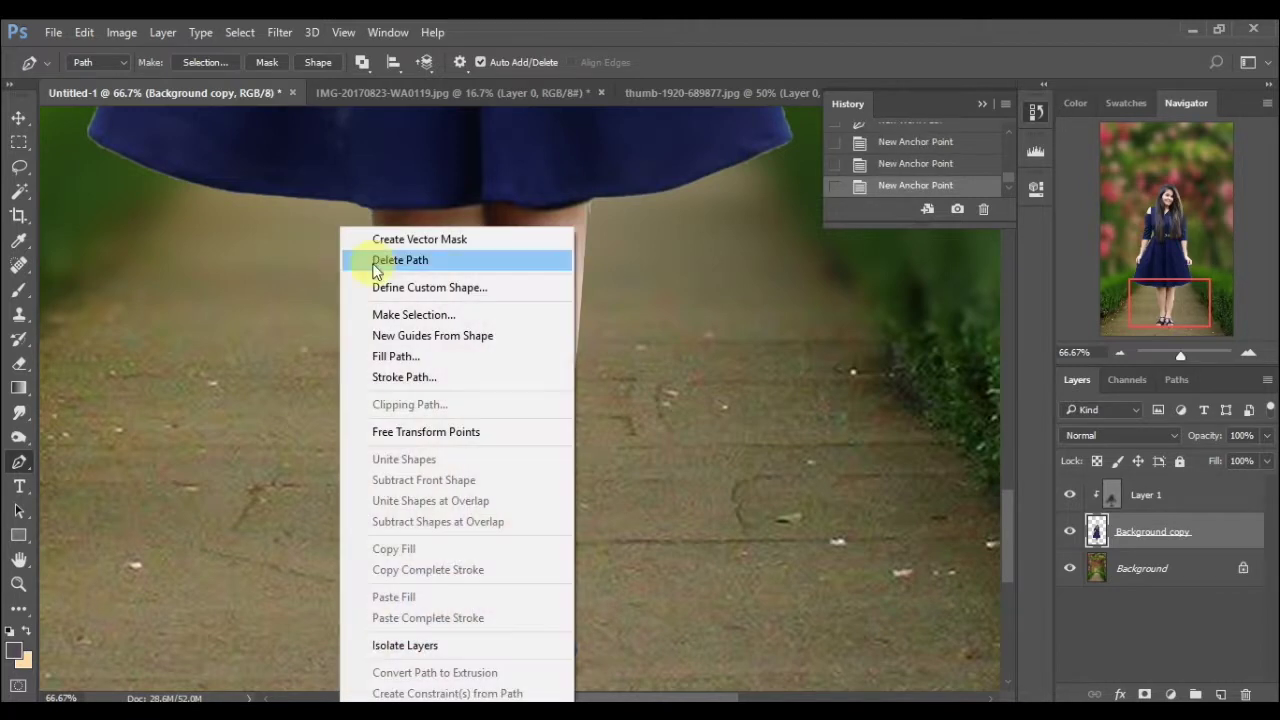
pyautogui.click(388, 316)
pyautogui.hotkey('ctrl', 'x')
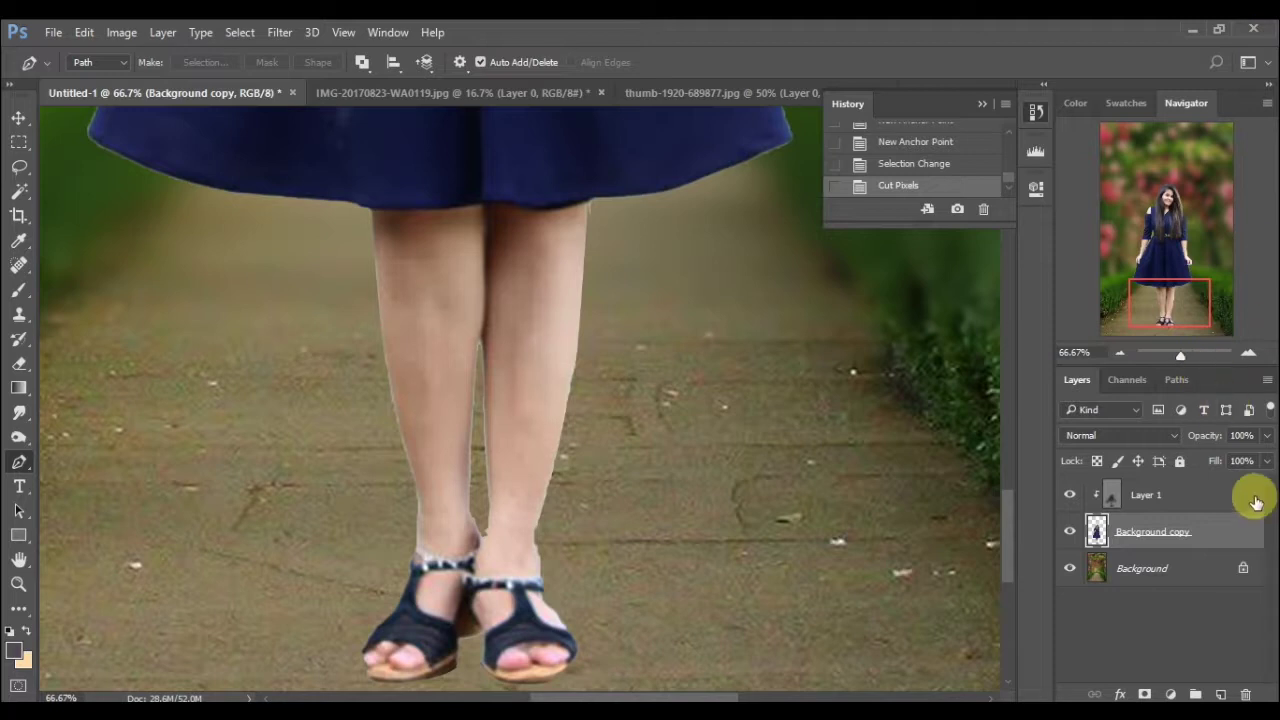
# - At 200% zoom, pen-outline the background sliver between the legs and cut it away
pyautogui.click(1248, 352)
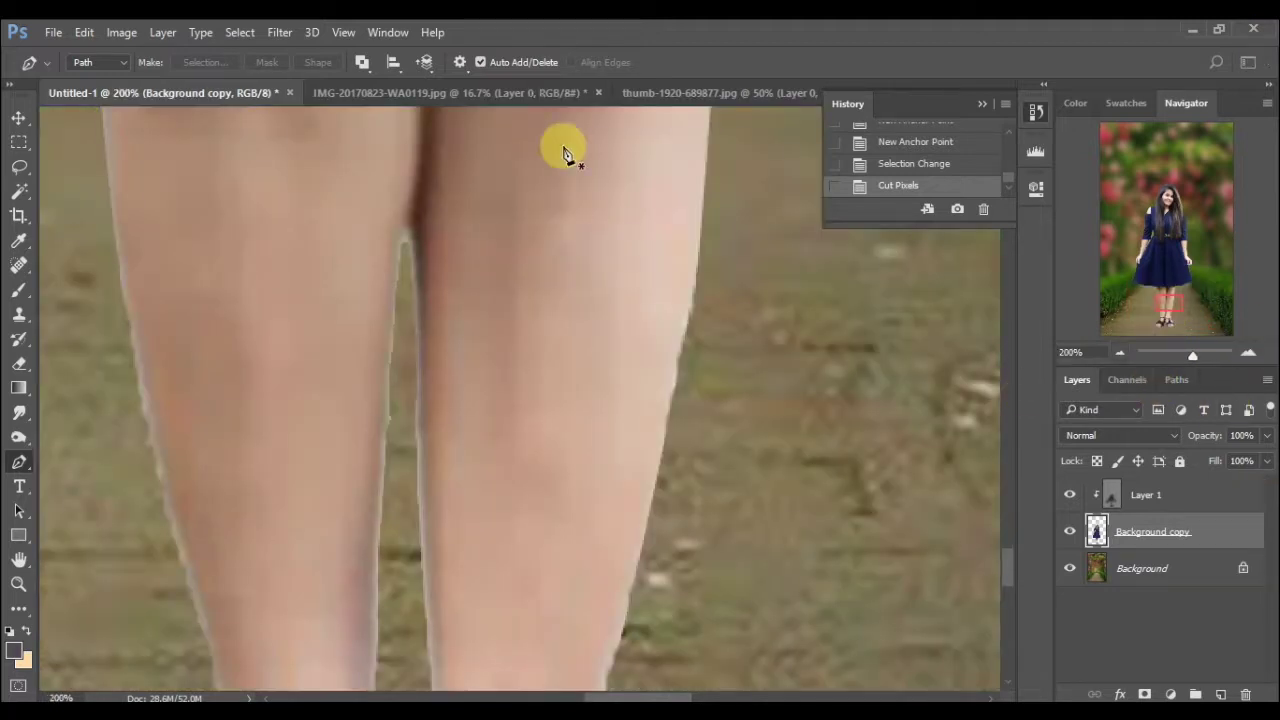
pyautogui.click(407, 231)
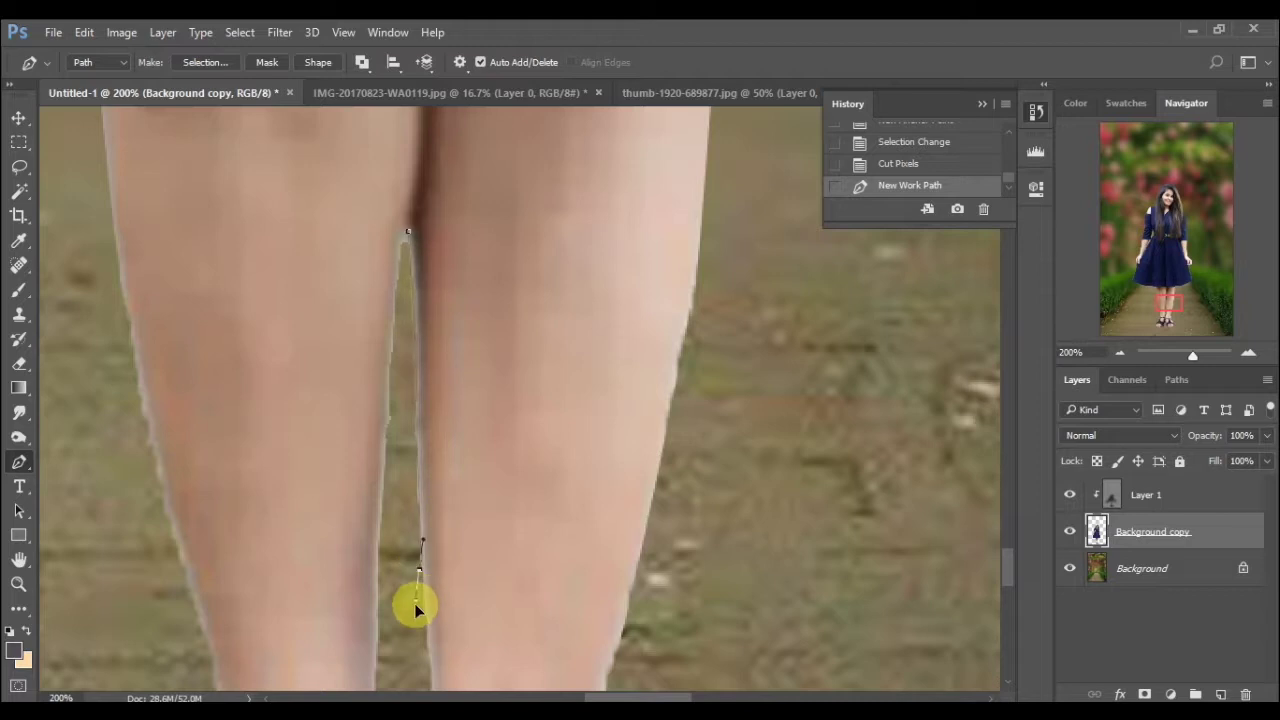
pyautogui.moveTo(414, 603); pyautogui.dragTo(413, 625)
pyautogui.click(382, 628)
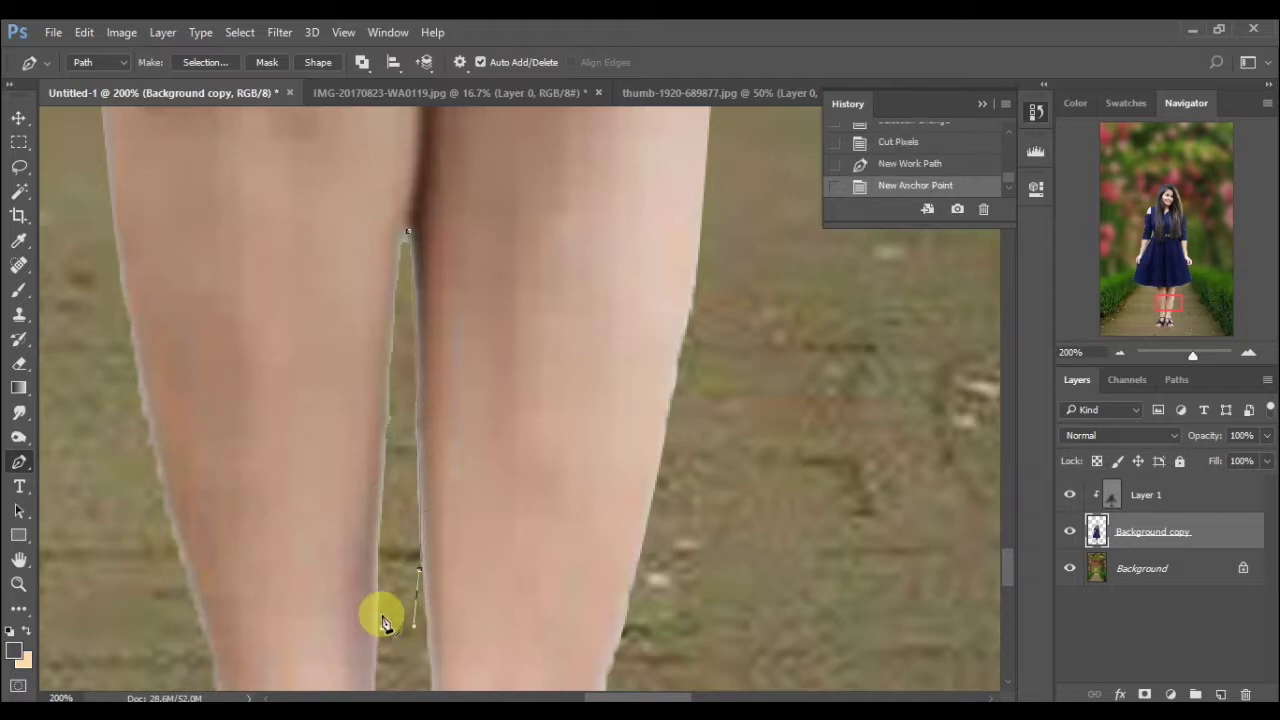
pyautogui.moveTo(389, 356); pyautogui.dragTo(394, 333)
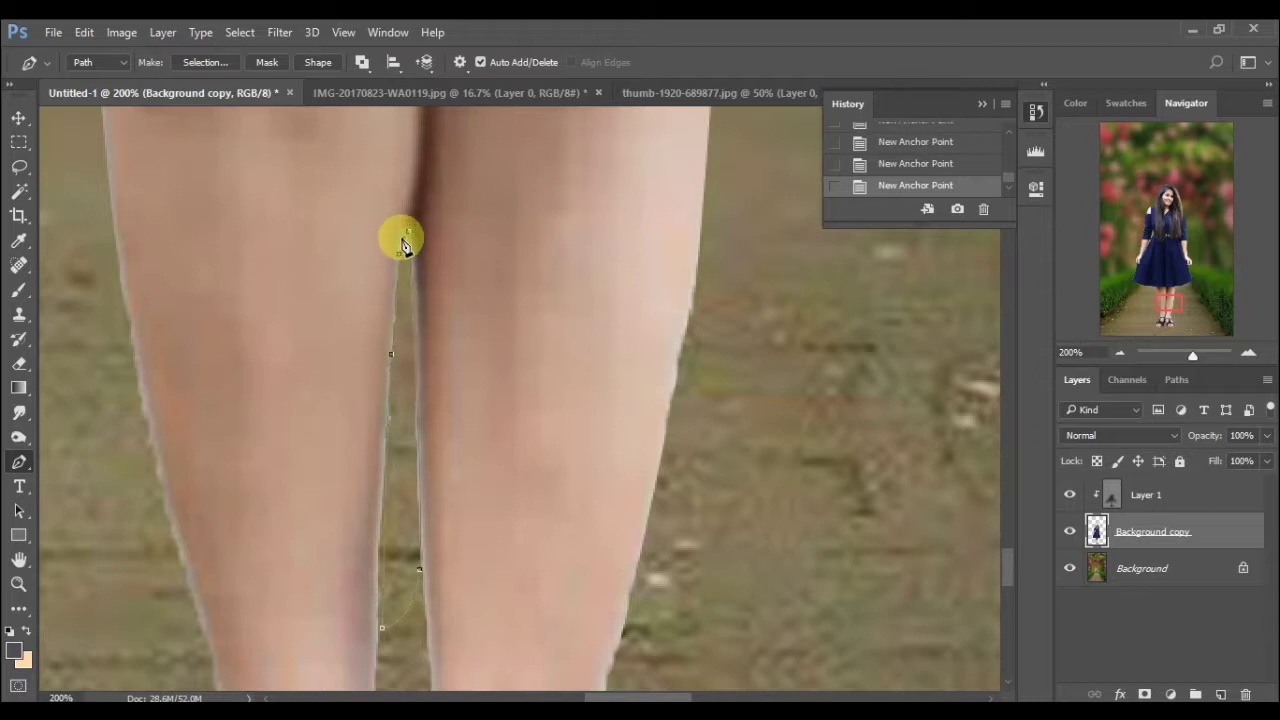
pyautogui.rightClick(398, 290)
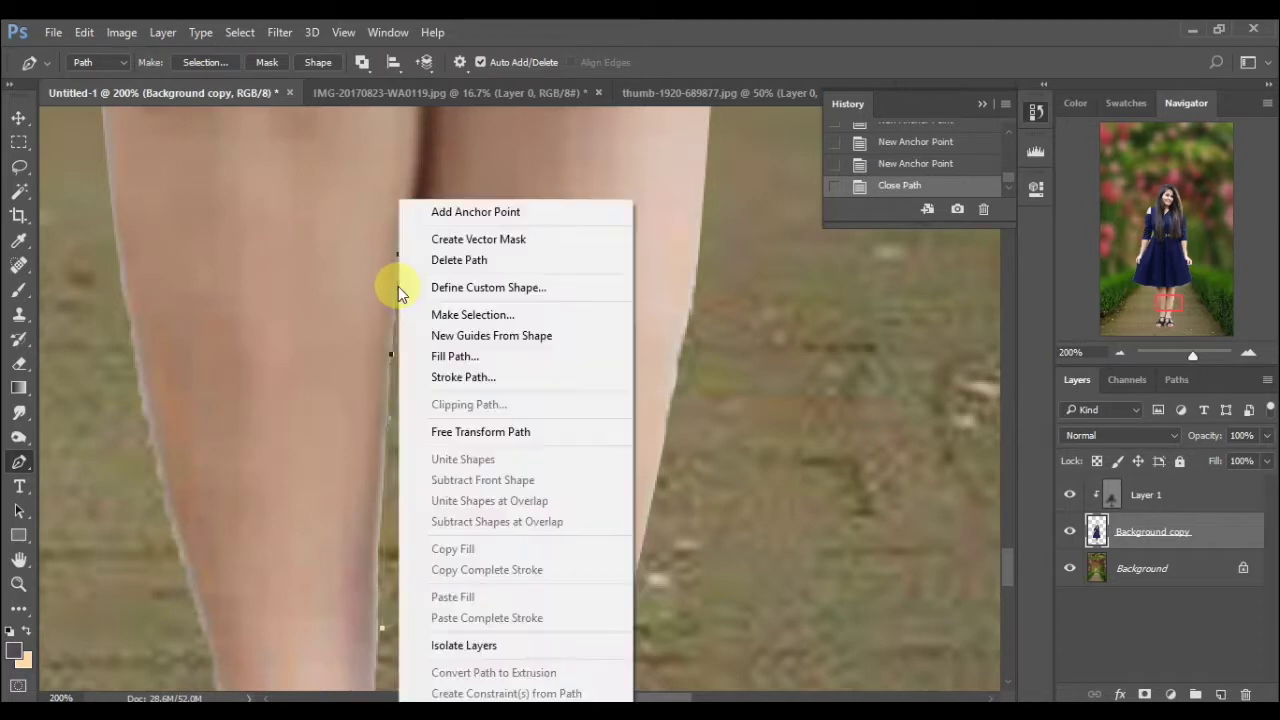
pyautogui.click(428, 314)
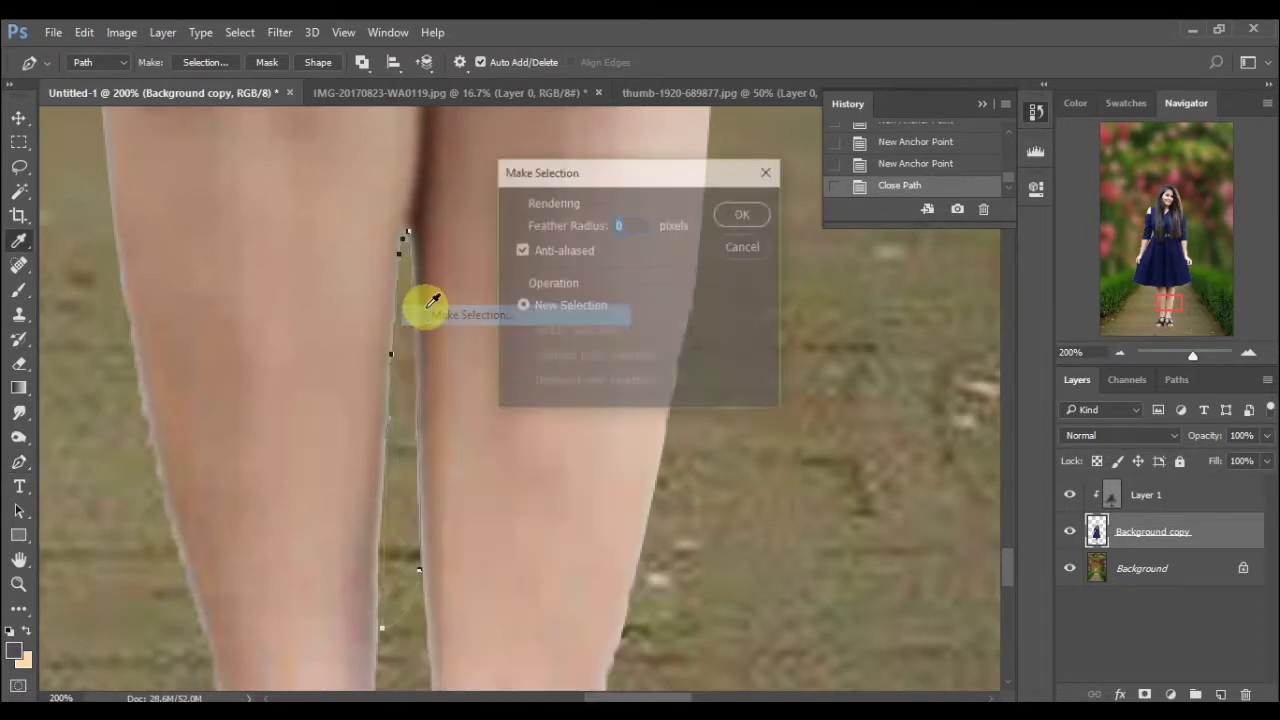
pyautogui.press('Return')
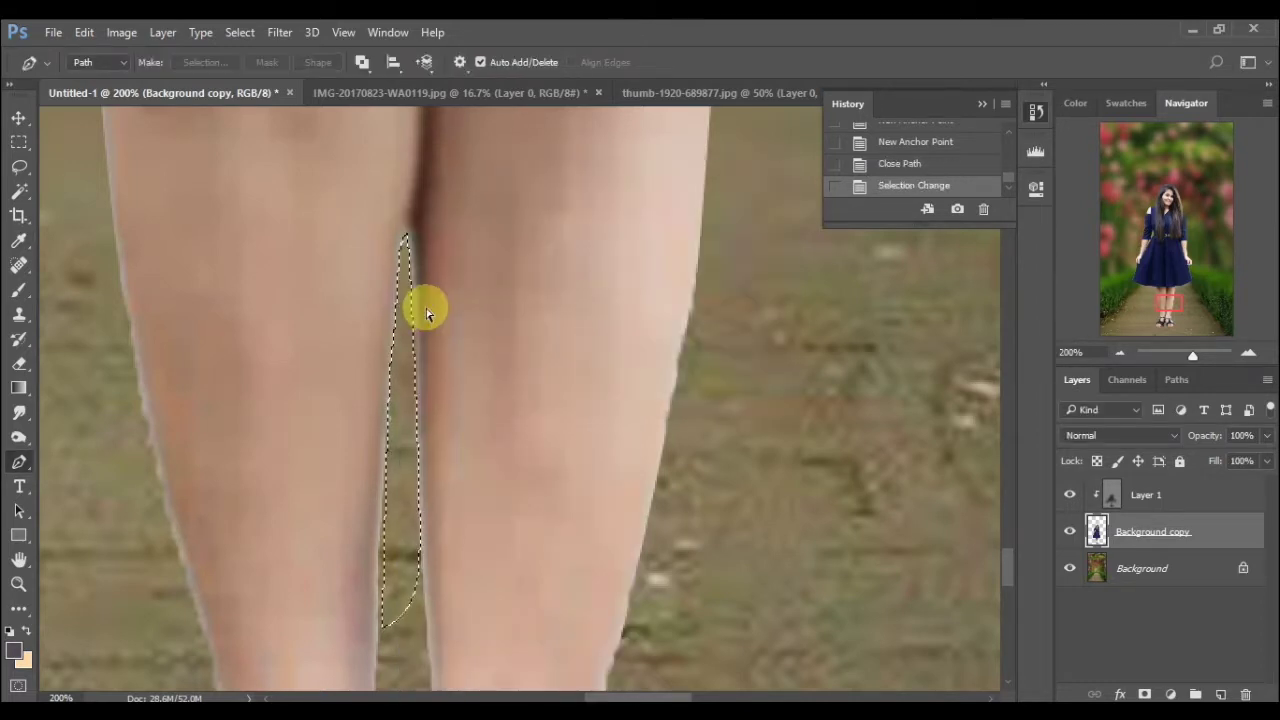
pyautogui.hotkey('ctrl', 'x')
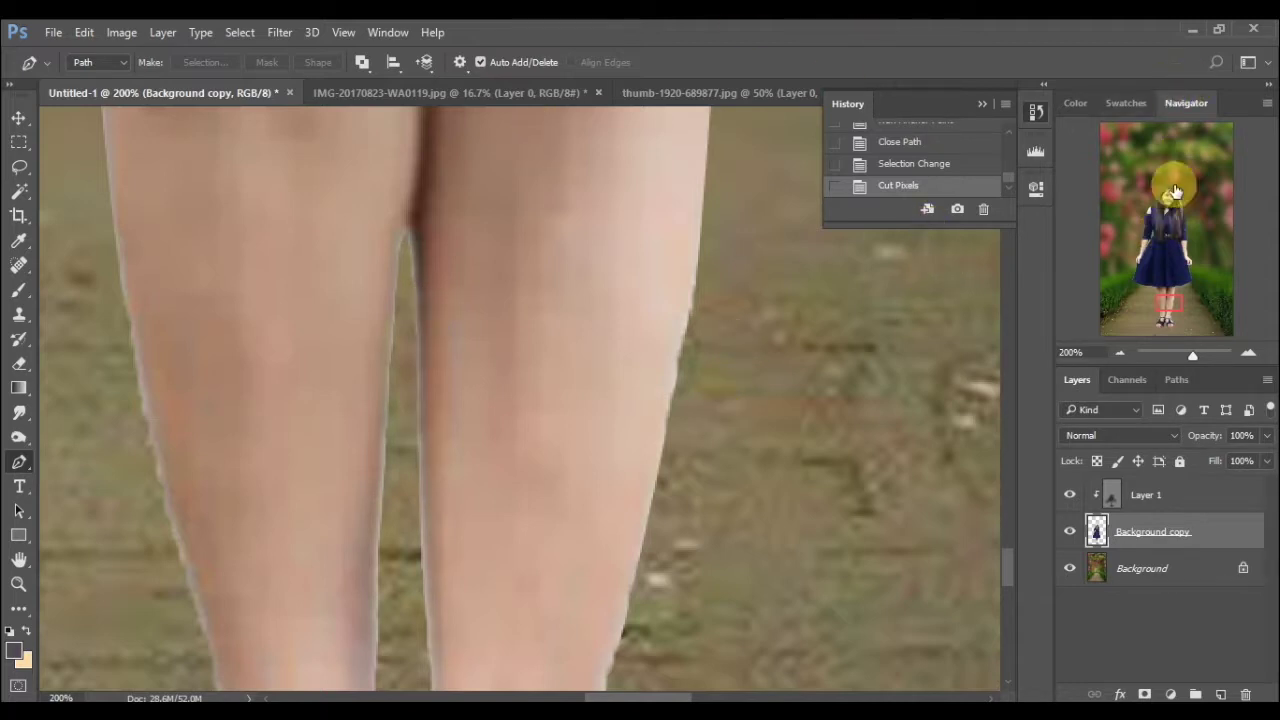
pyautogui.moveTo(1168, 290); pyautogui.dragTo(1170, 300)
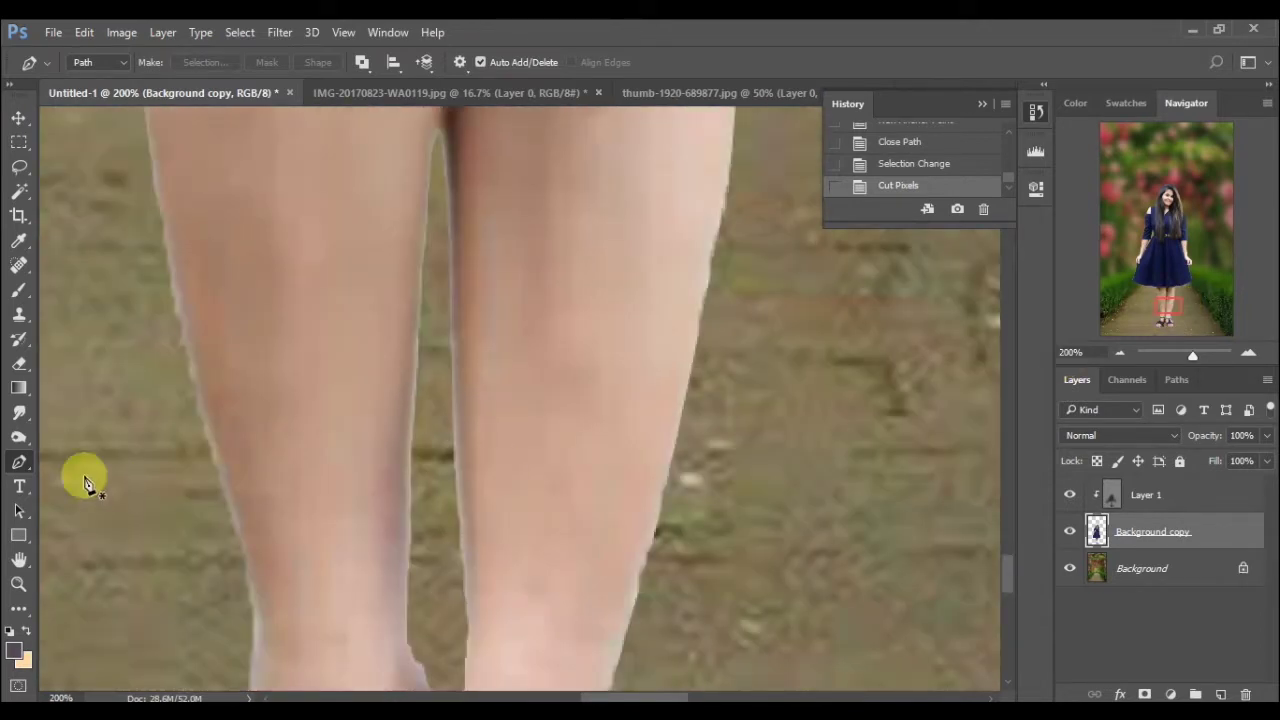
# - Pen-trace the left leg's outer edge from thigh to knee, select the fringe, and cut it
pyautogui.click(141, 110)
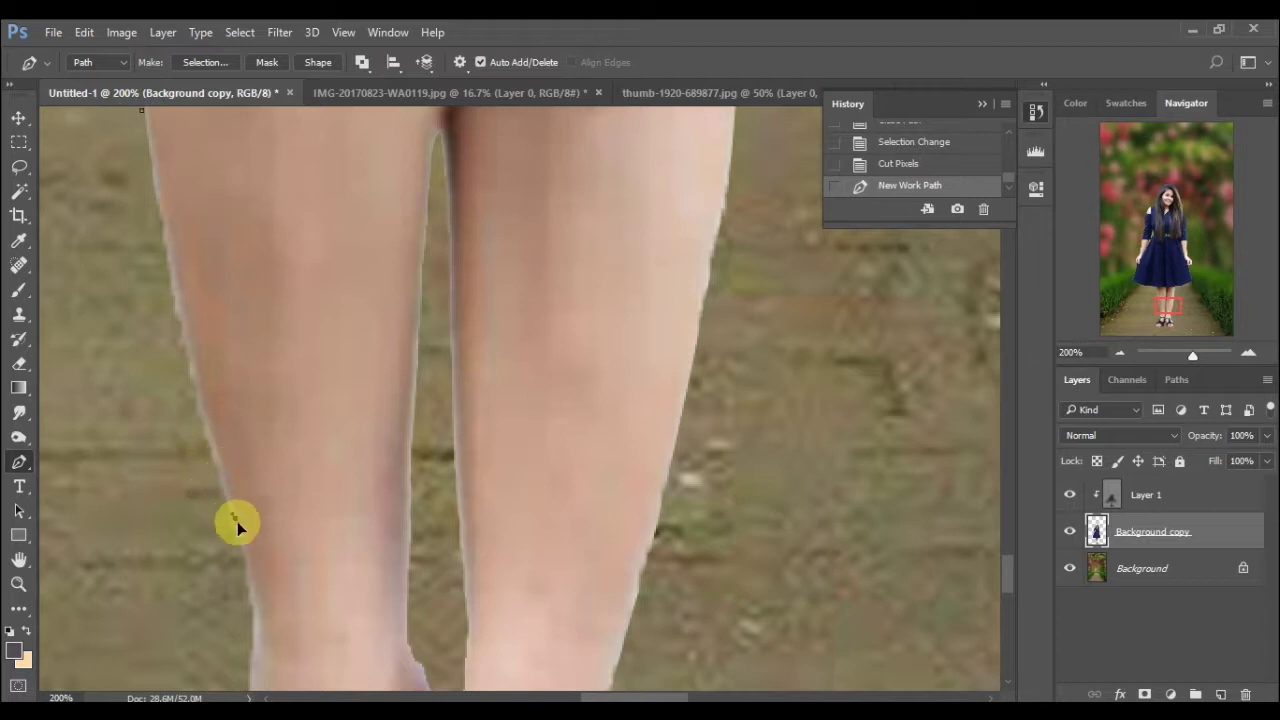
pyautogui.moveTo(228, 498); pyautogui.dragTo(246, 560)
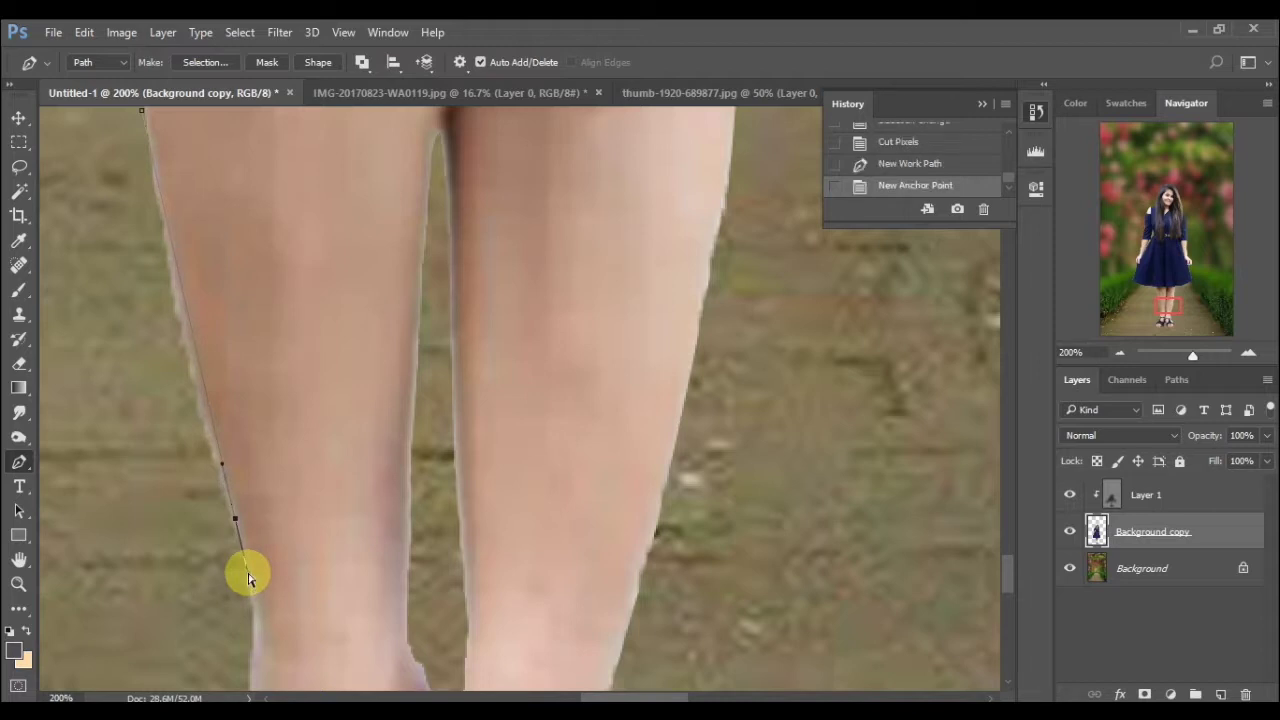
pyautogui.hotkey('ctrl', 'alt', 'z')
pyautogui.hotkey('ctrl', 'alt', 'z')
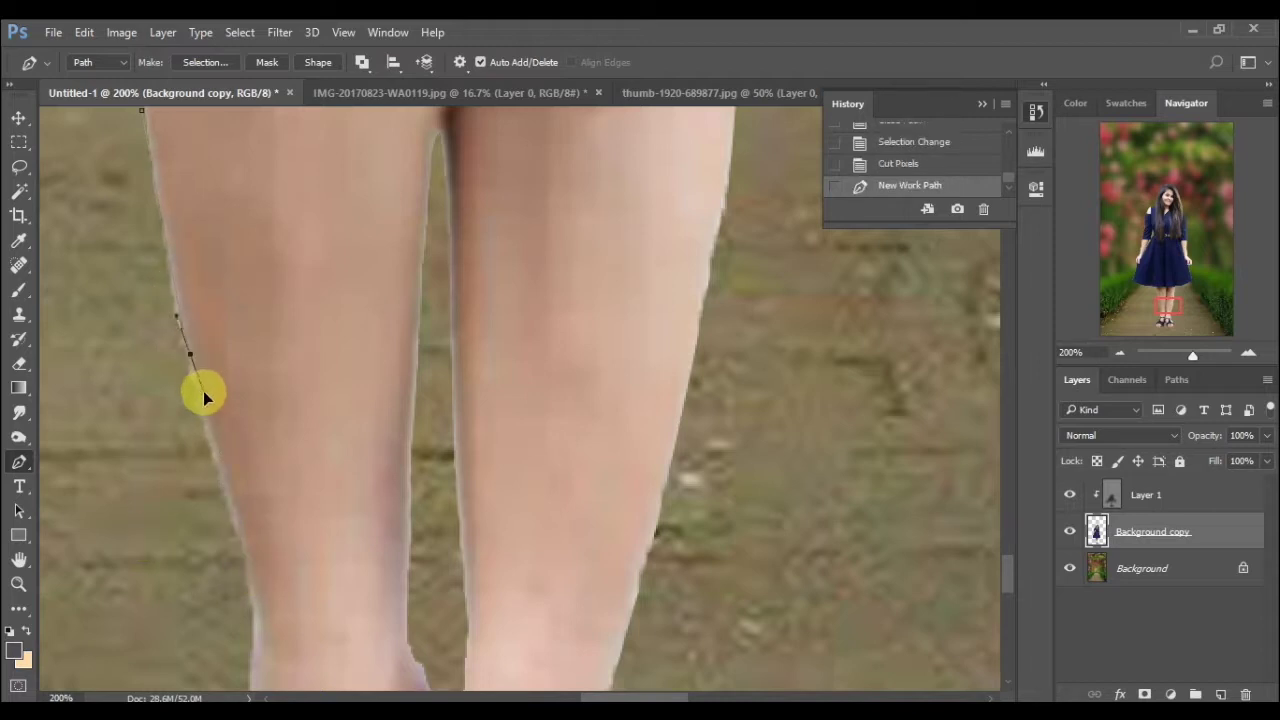
pyautogui.moveTo(203, 391); pyautogui.dragTo(203, 406)
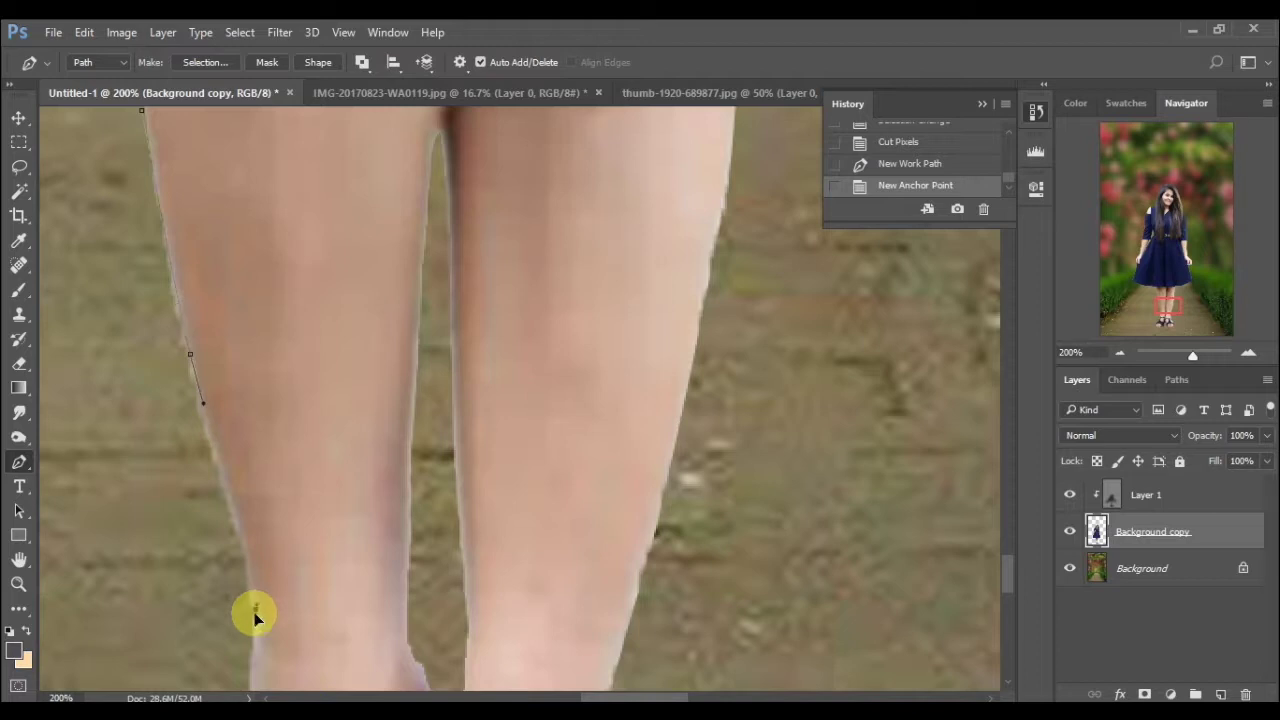
pyautogui.moveTo(255, 632); pyautogui.dragTo(255, 633)
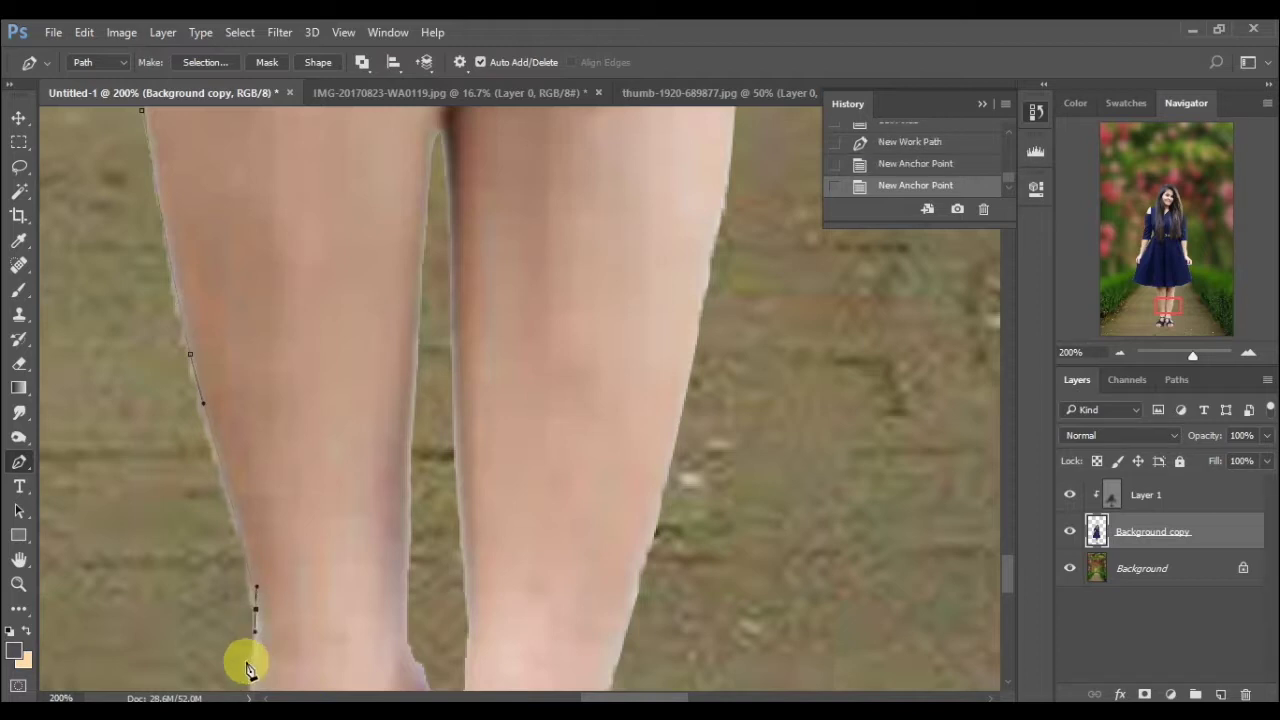
pyautogui.click(115, 322)
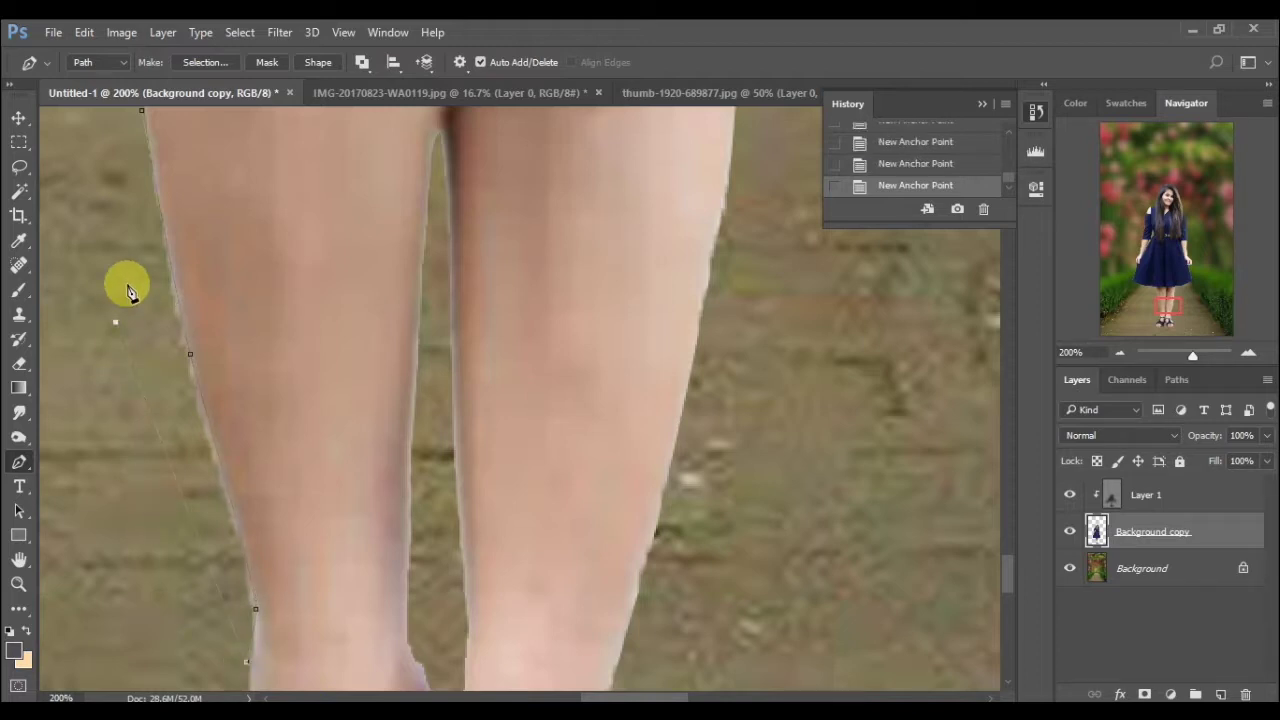
pyautogui.rightClick(127, 287)
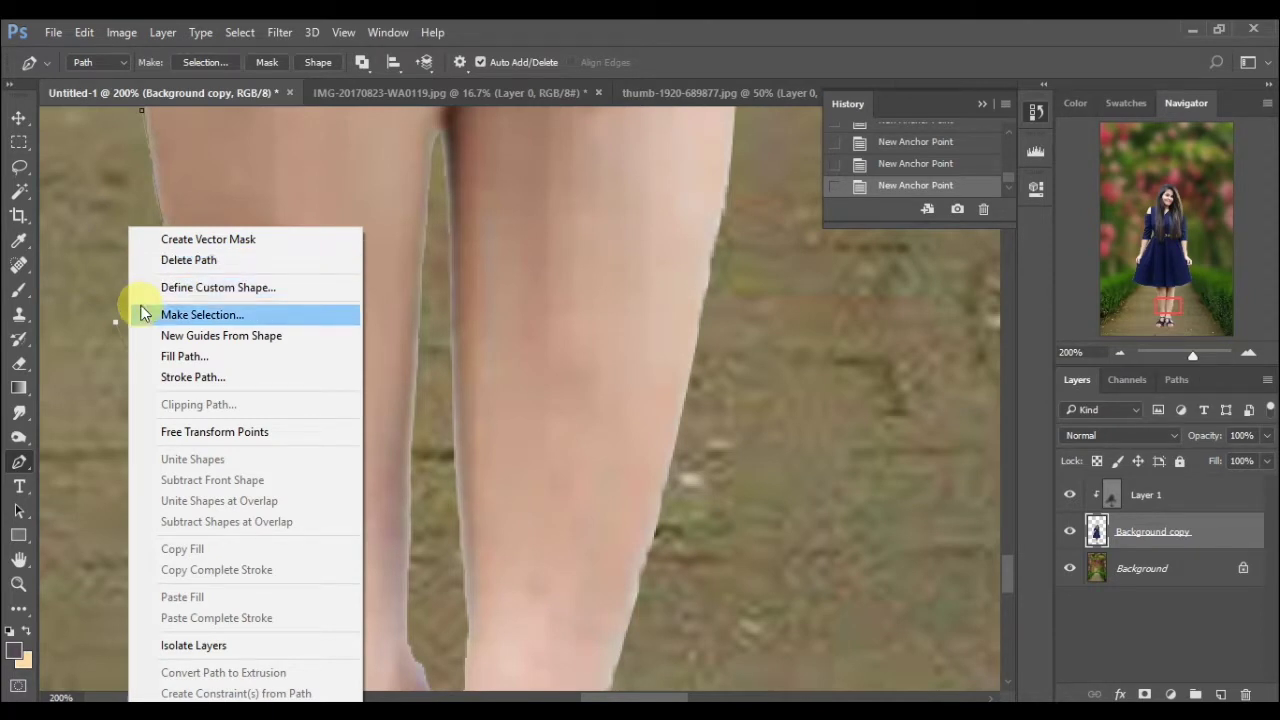
pyautogui.click(200, 314)
pyautogui.press('Return')
pyautogui.hotkey('ctrl', 'x')
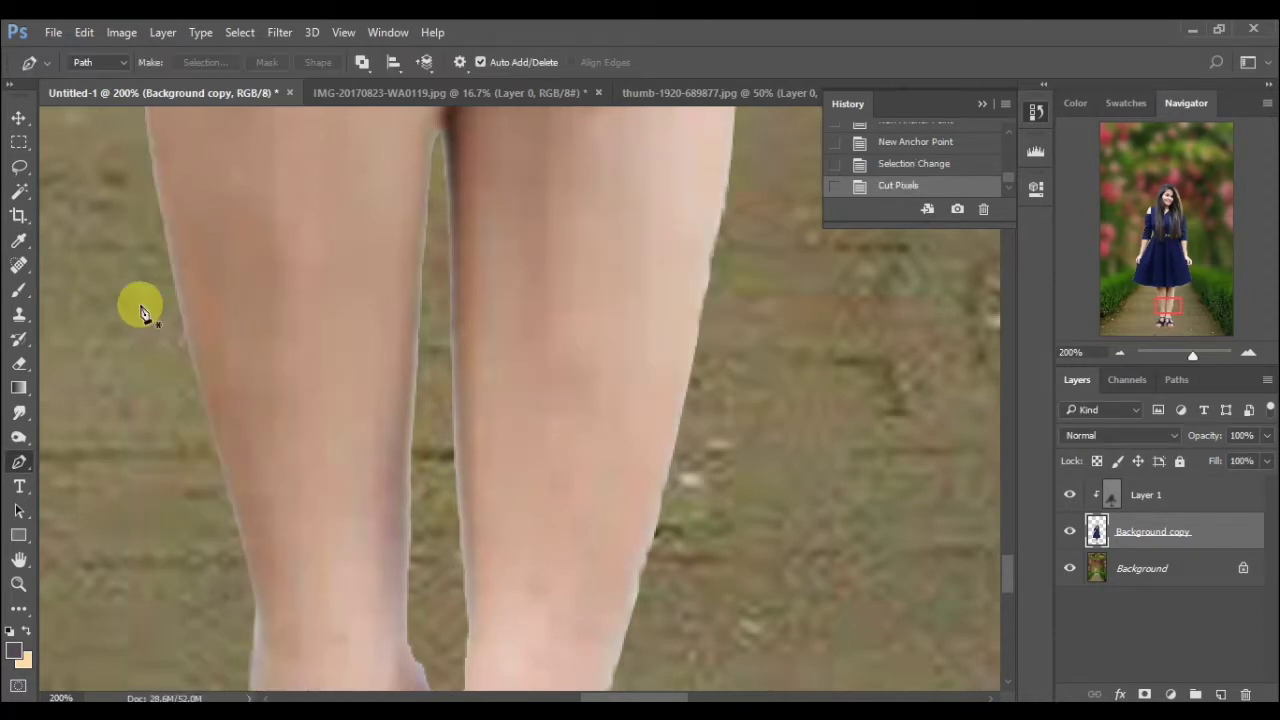
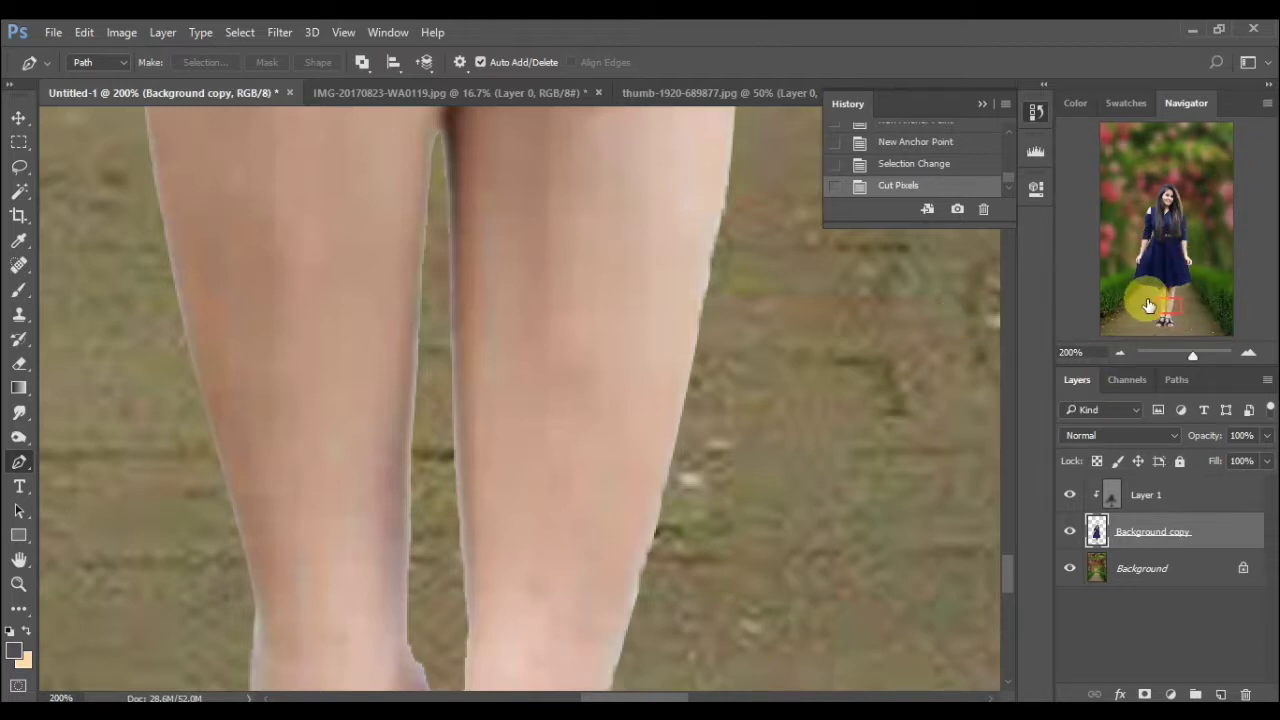
# - At 200%, cut the first background sliver beside the right thigh under the hem using a Pen-path selection
pyautogui.moveTo(1149, 305); pyautogui.dragTo(1157, 272)
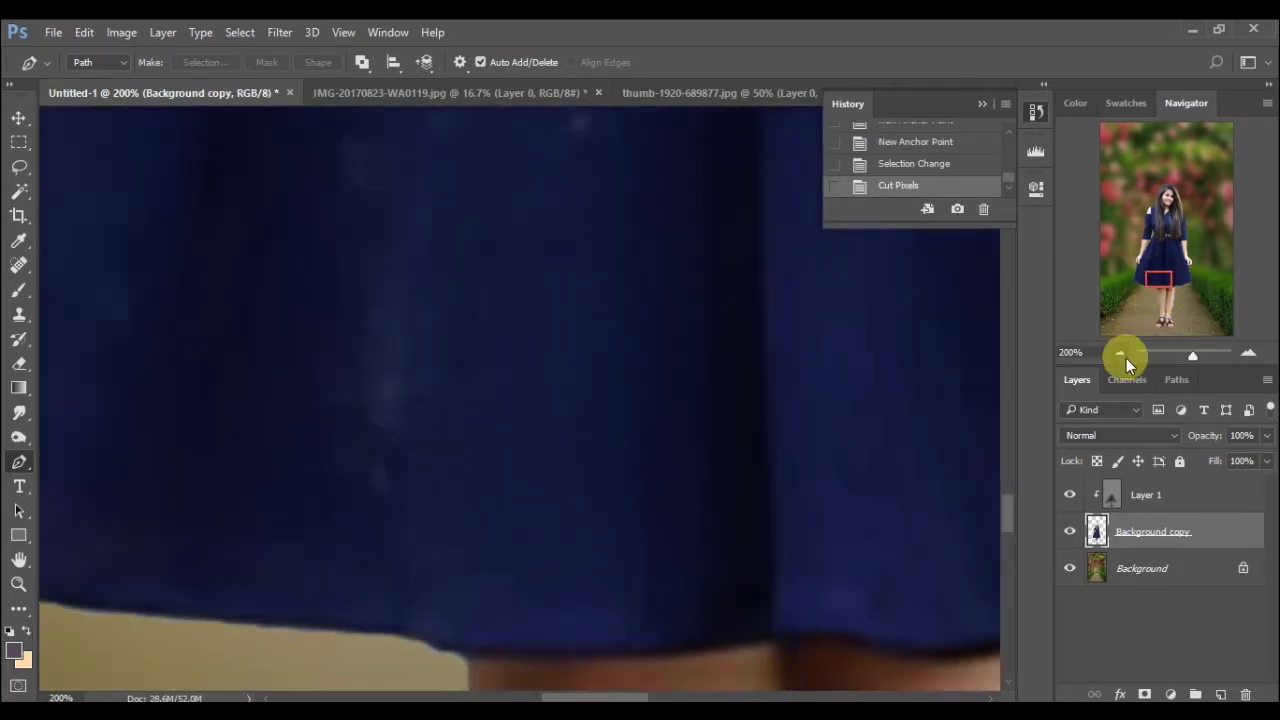
pyautogui.click(1126, 358)
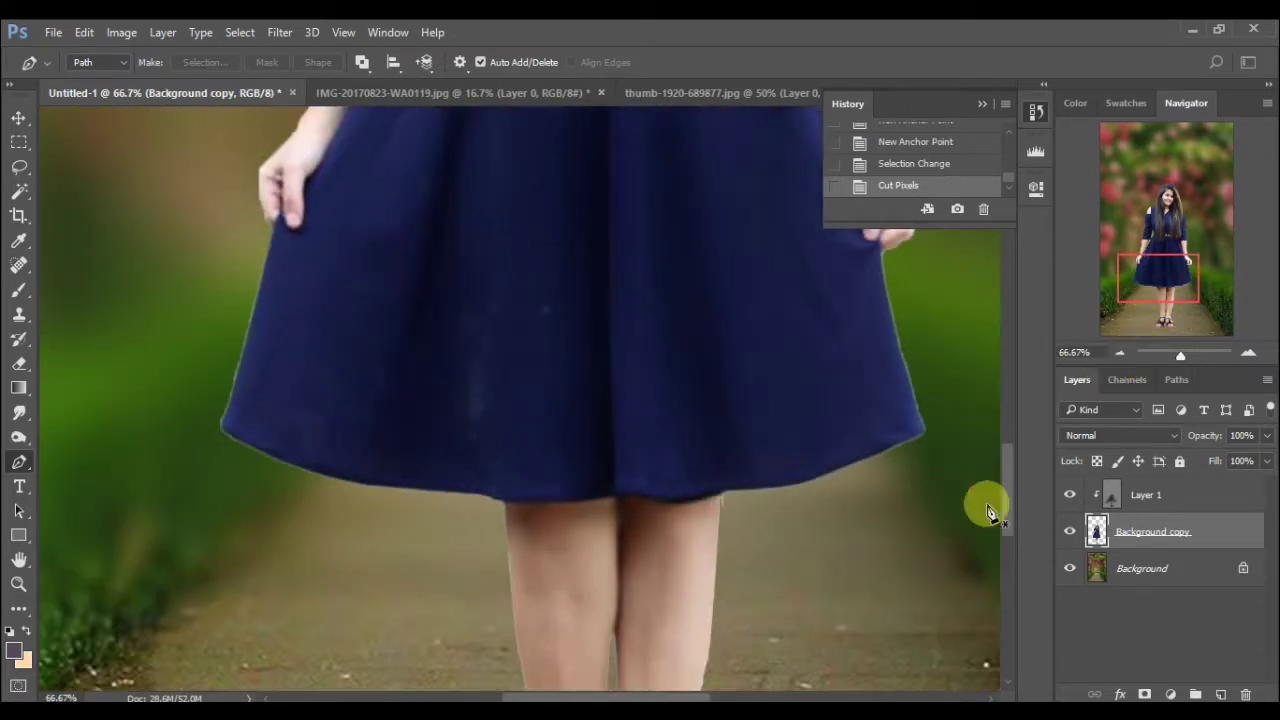
pyautogui.click(1248, 353)
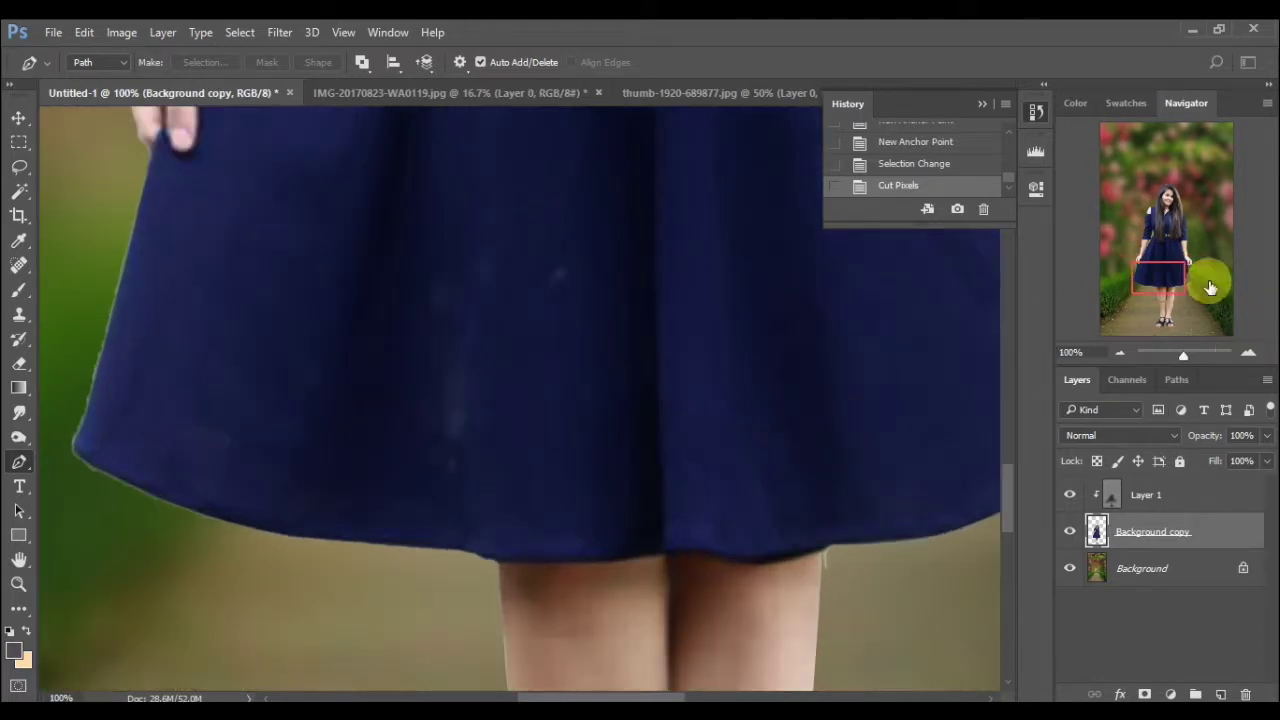
pyautogui.moveTo(1180, 273); pyautogui.dragTo(1181, 278)
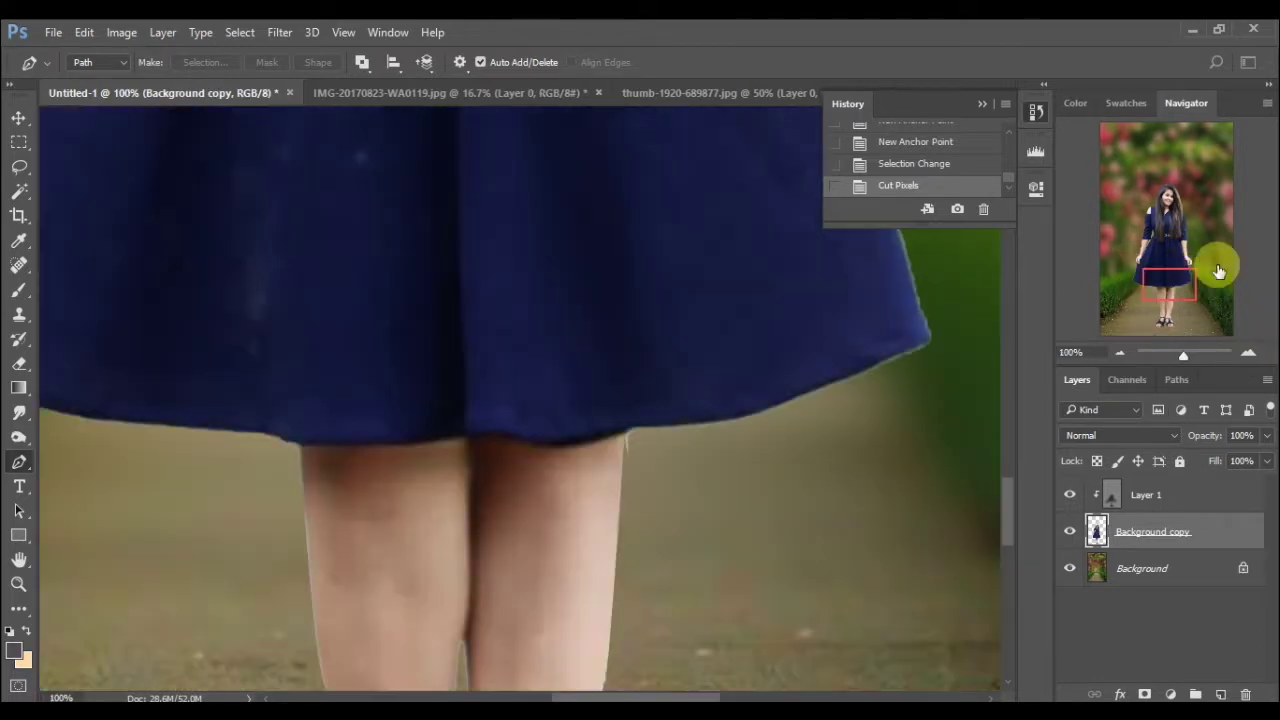
pyautogui.click(1249, 353)
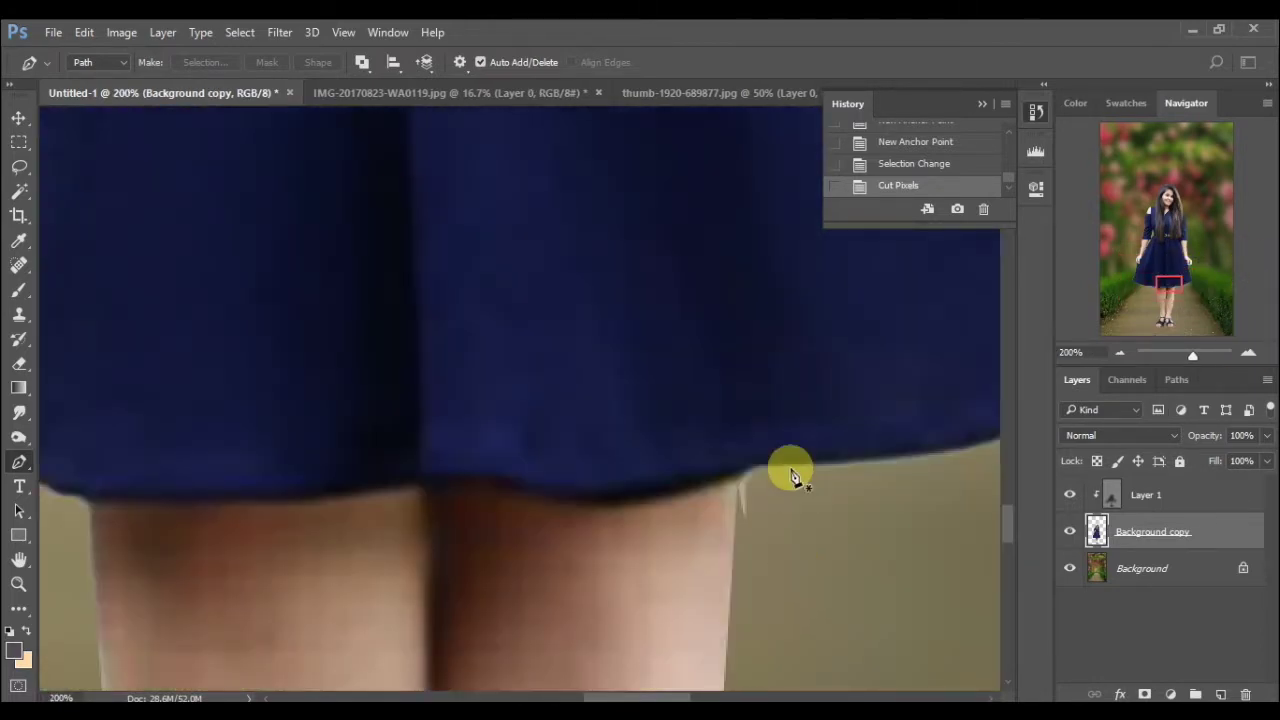
pyautogui.click(740, 493)
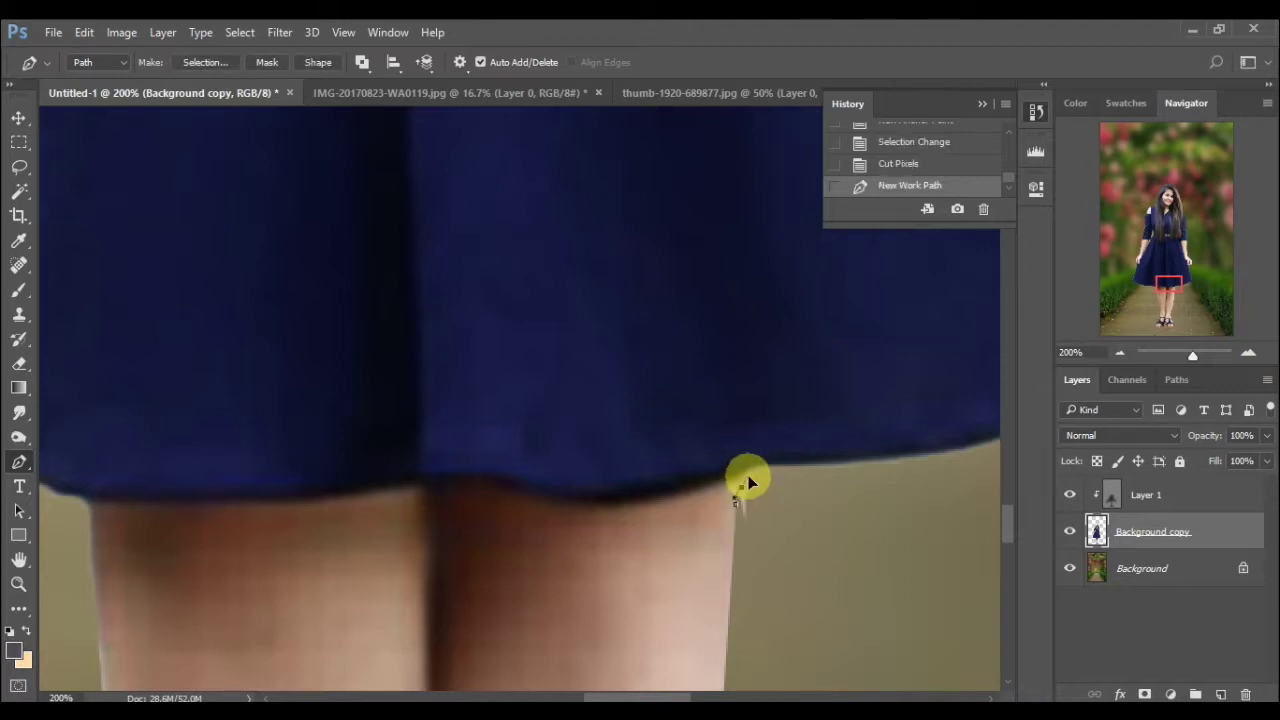
pyautogui.click(741, 487)
pyautogui.click(770, 515)
pyautogui.rightClick(770, 515)
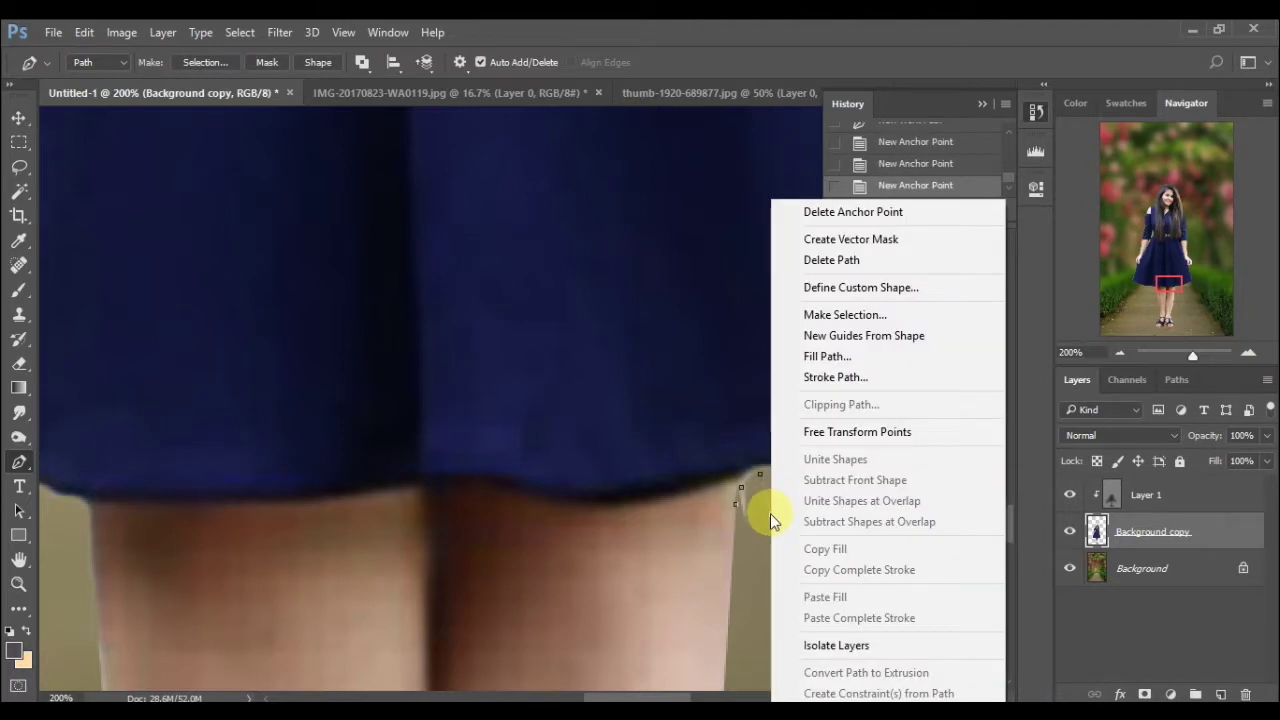
pyautogui.click(742, 575)
pyautogui.rightClick(745, 568)
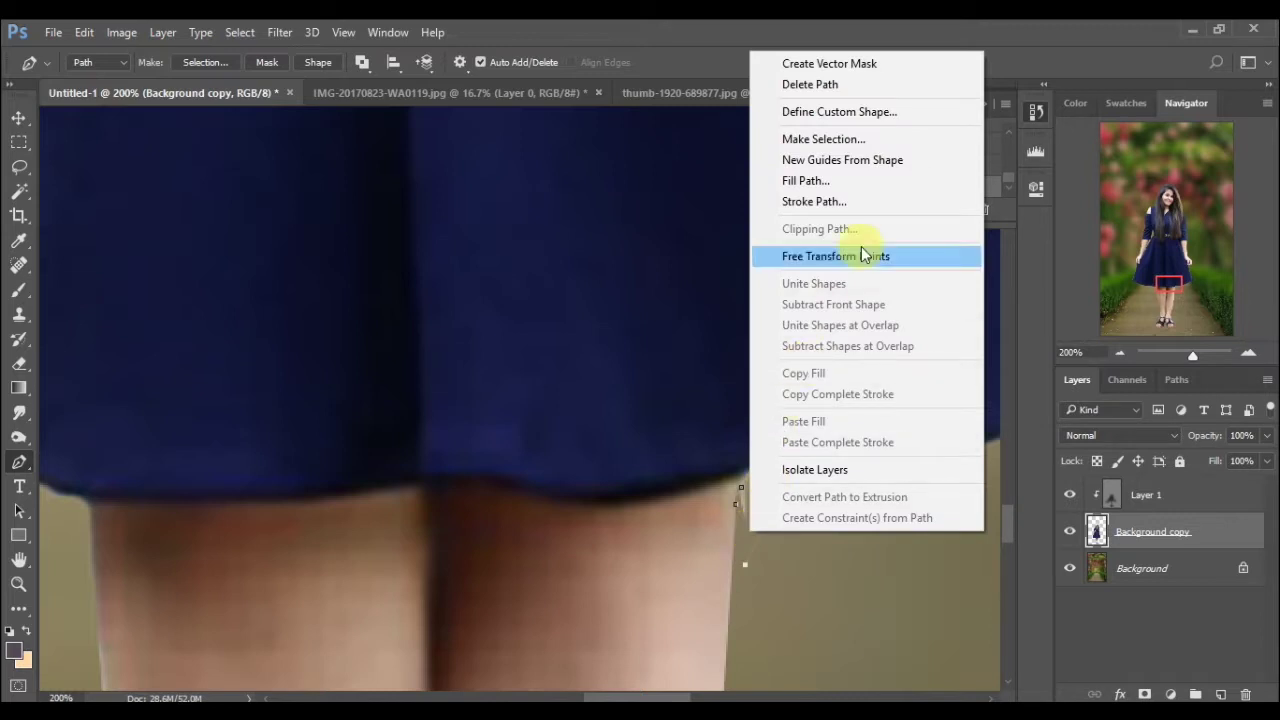
pyautogui.click(884, 139)
pyautogui.press('Return')
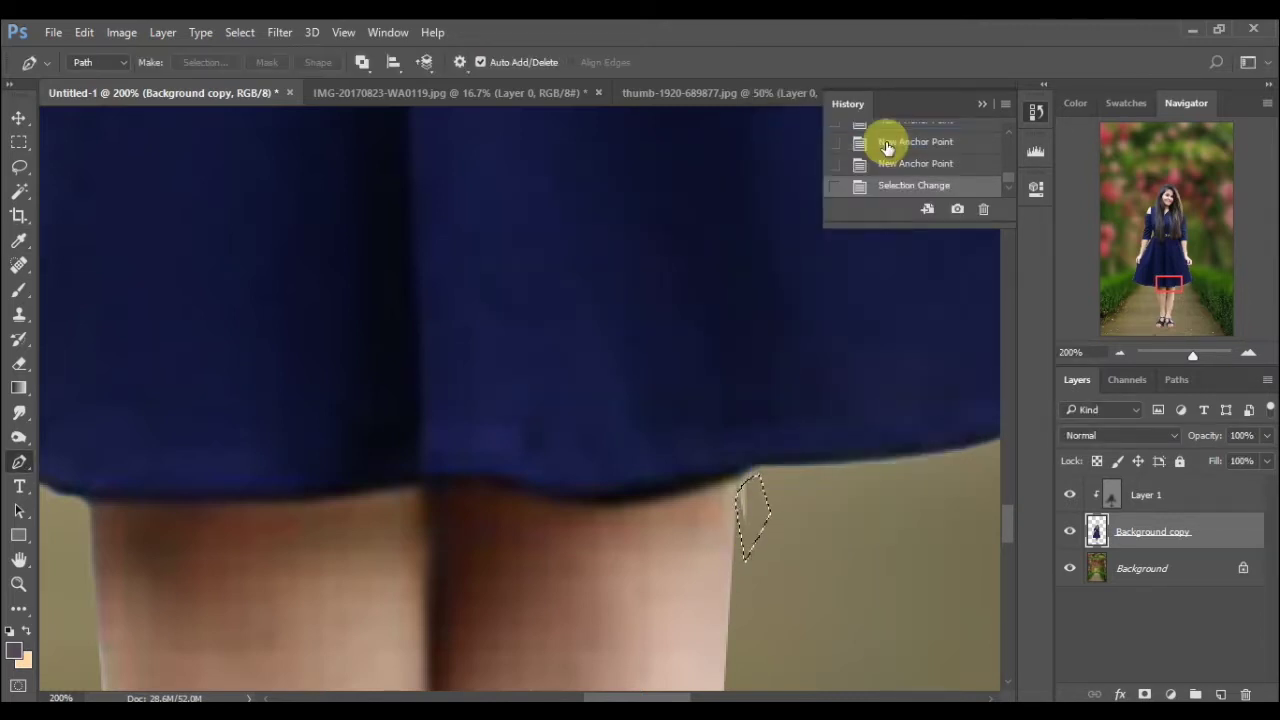
pyautogui.hotkey('ctrl', 'x')
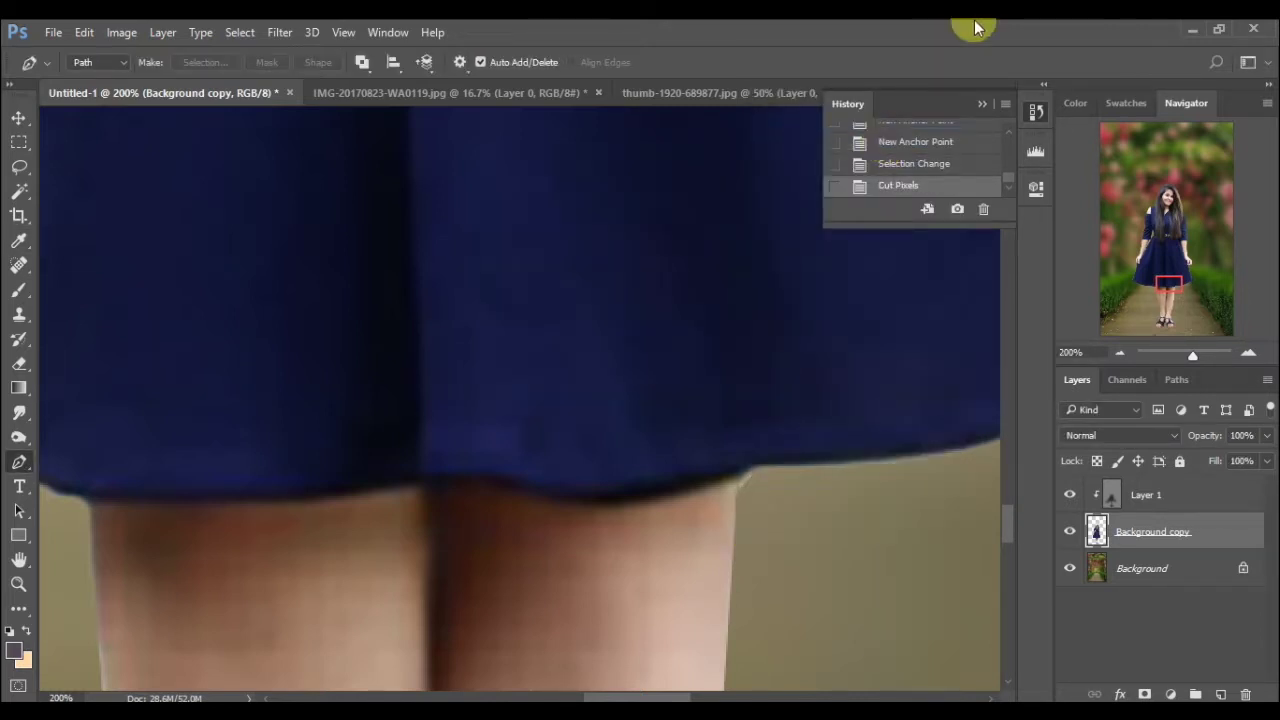
# - Outline the remaining bit along the thigh edge below the hem and cut it away
pyautogui.click(739, 483)
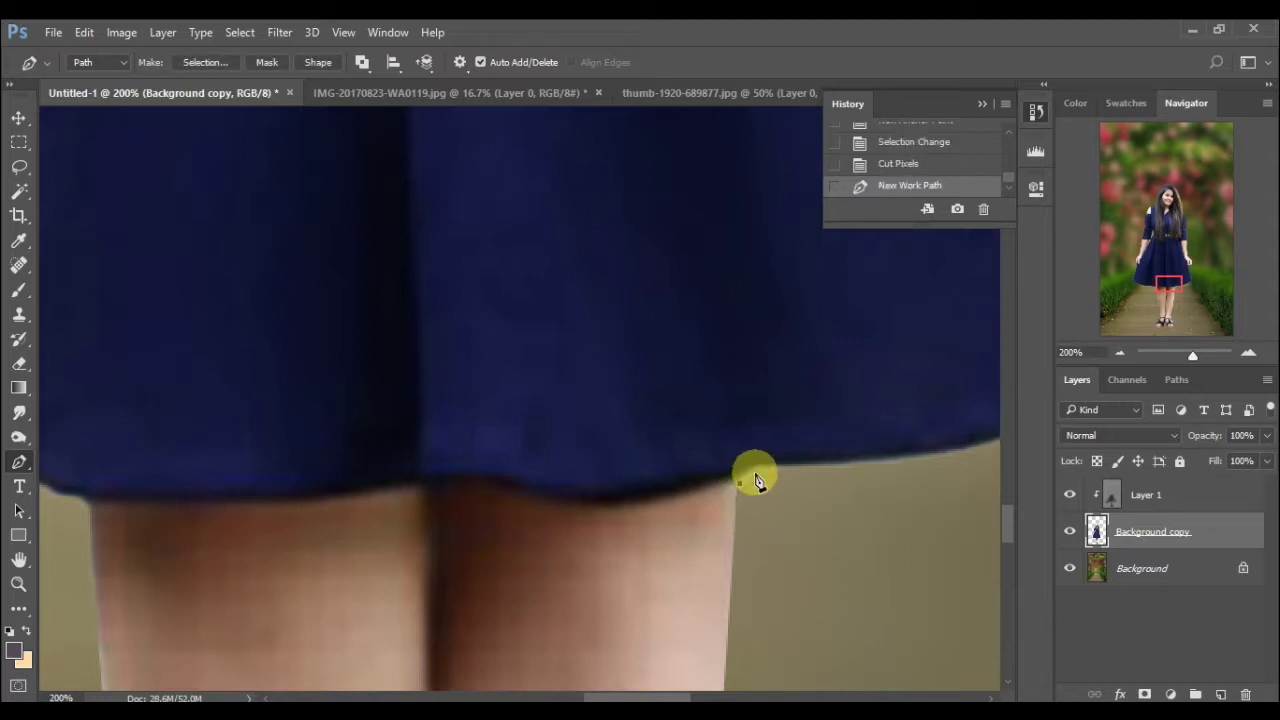
pyautogui.moveTo(757, 474)
pyautogui.mouseDown()
pyautogui.moveTo(771, 488)
pyautogui.moveTo(776, 476)
pyautogui.mouseUp()
pyautogui.click(784, 470)
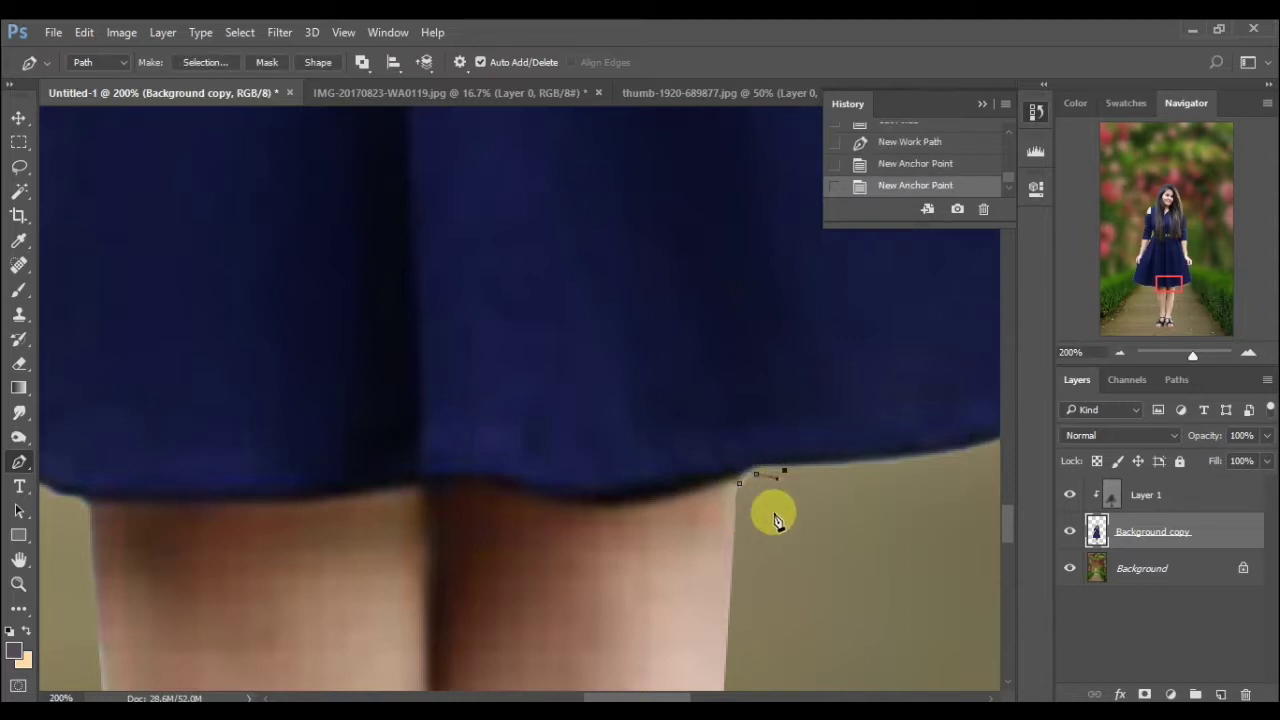
pyautogui.click(765, 515)
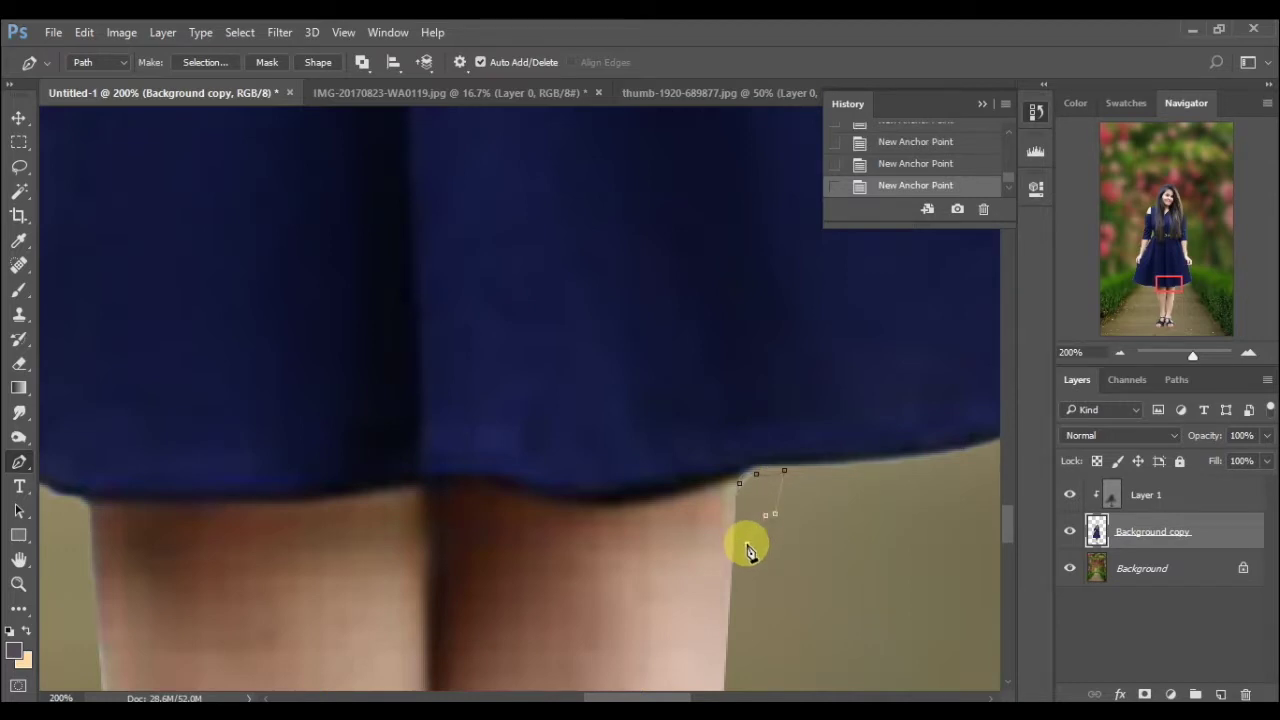
pyautogui.rightClick(749, 548)
pyautogui.click(877, 142)
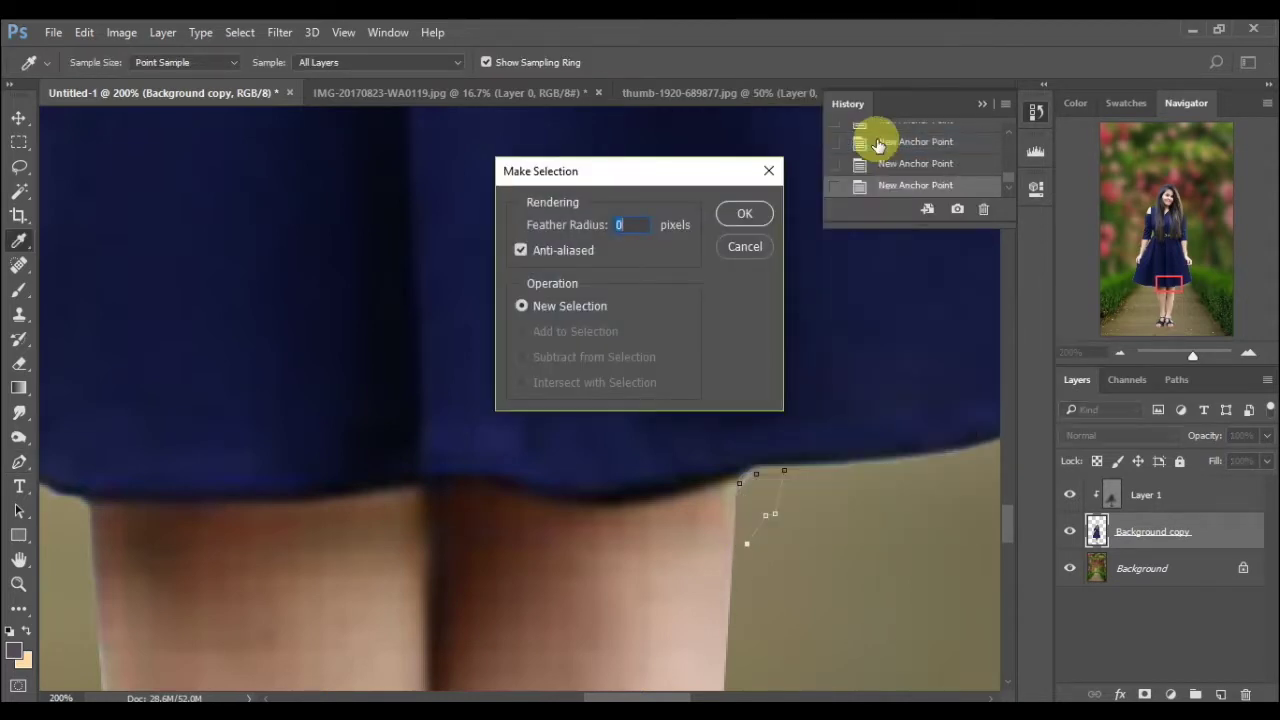
pyautogui.press('Return')
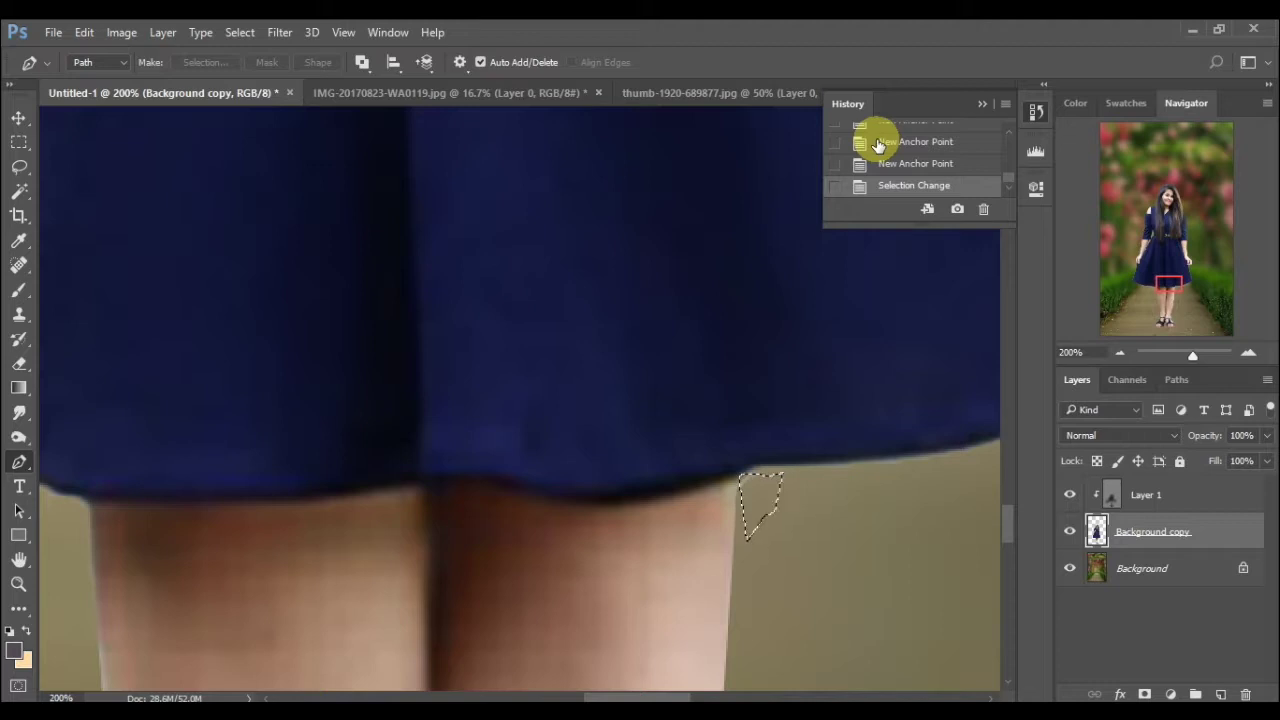
pyautogui.hotkey('ctrl', 'x')
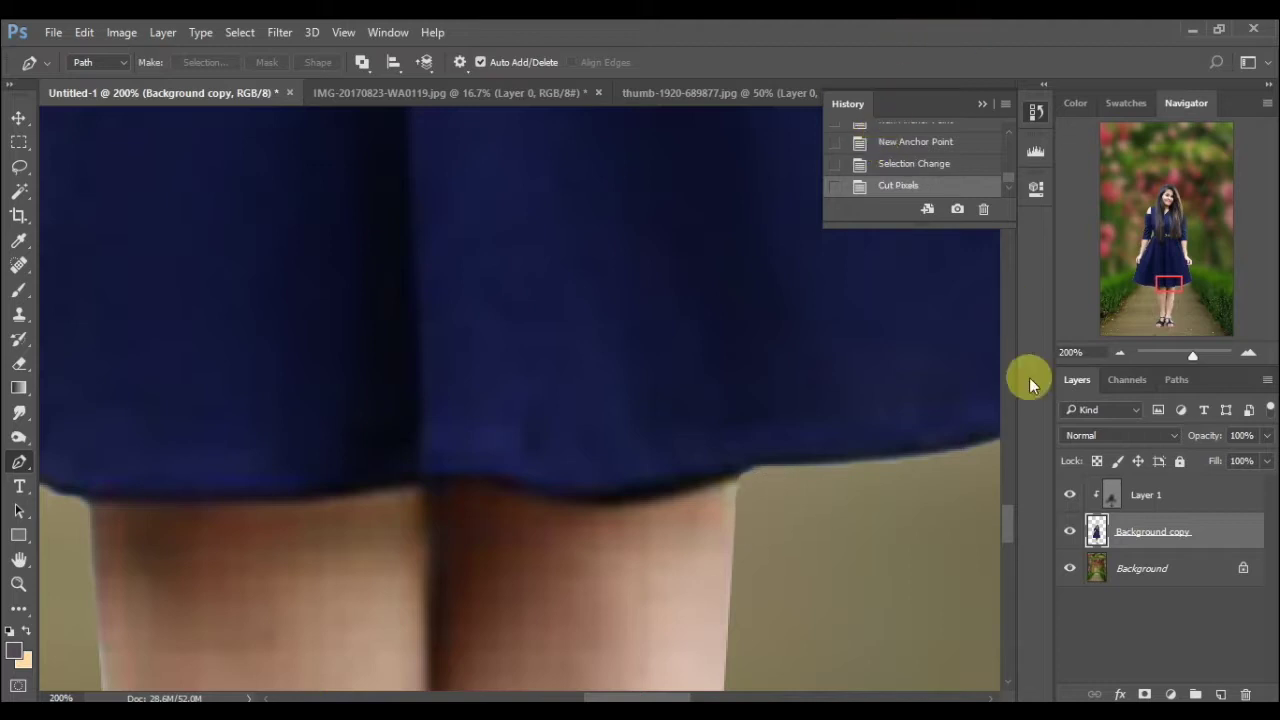
# - Trace the thin wedge along the skirt's left edge, from below the hand to the hem, and delete it
pyautogui.click(1118, 354)
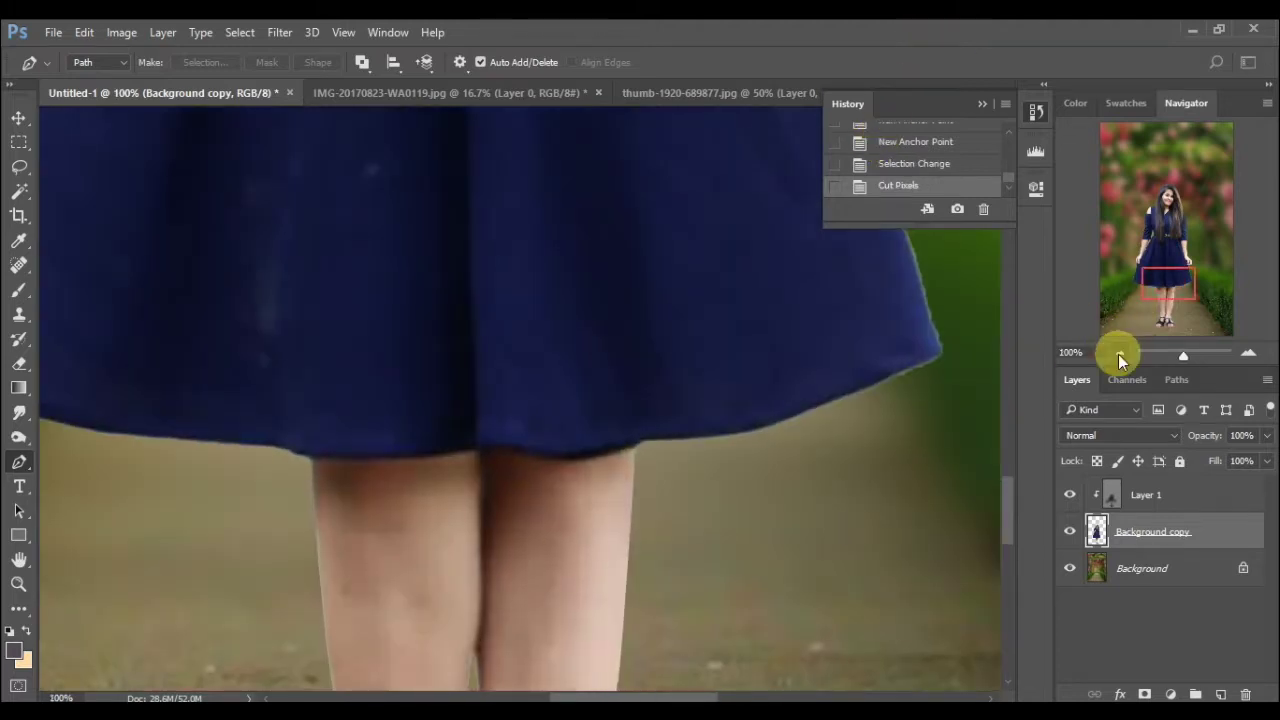
pyautogui.click(1118, 354)
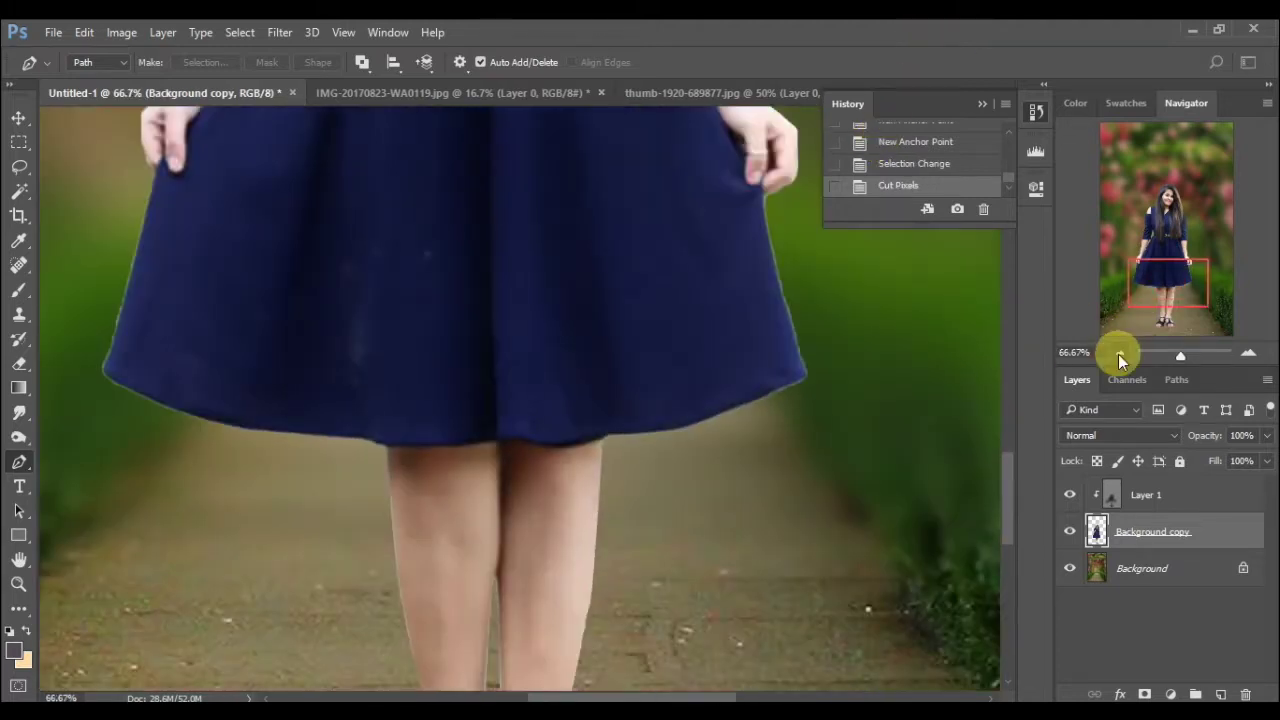
pyautogui.click(1249, 354)
pyautogui.click(1250, 355)
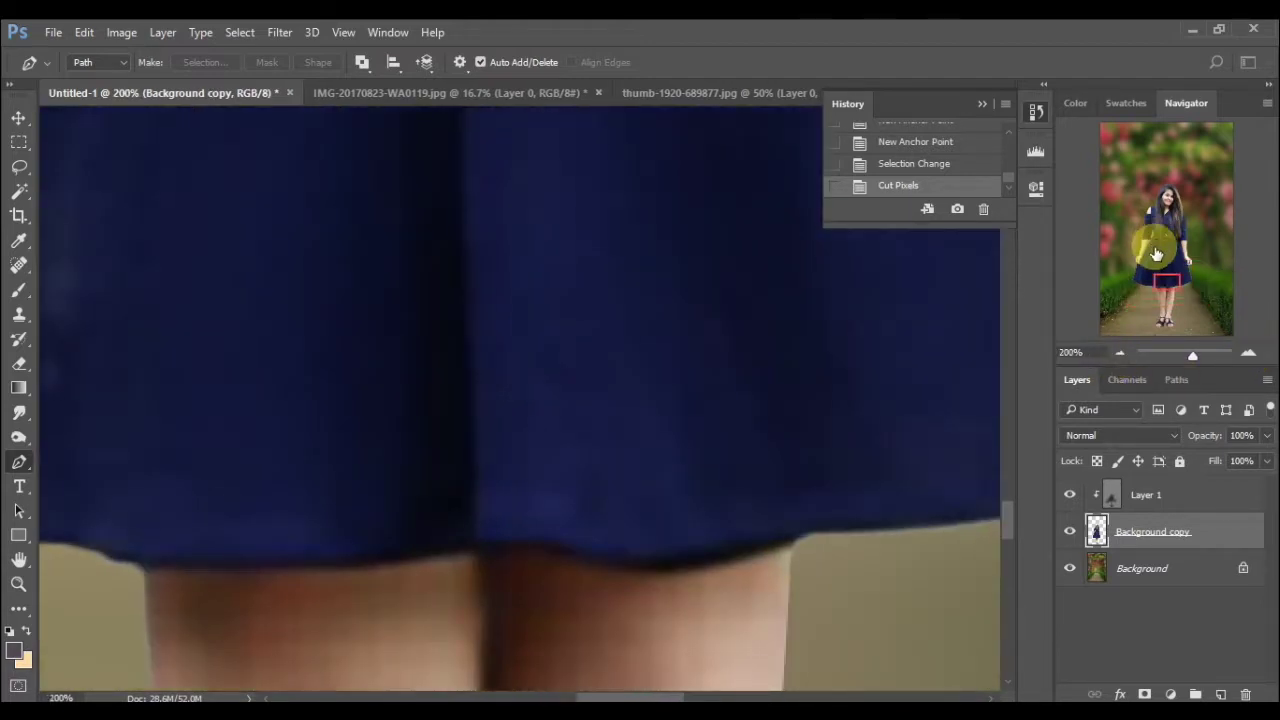
pyautogui.moveTo(1155, 254)
pyautogui.mouseDown()
pyautogui.moveTo(1149, 280)
pyautogui.moveTo(1123, 271)
pyautogui.mouseUp()
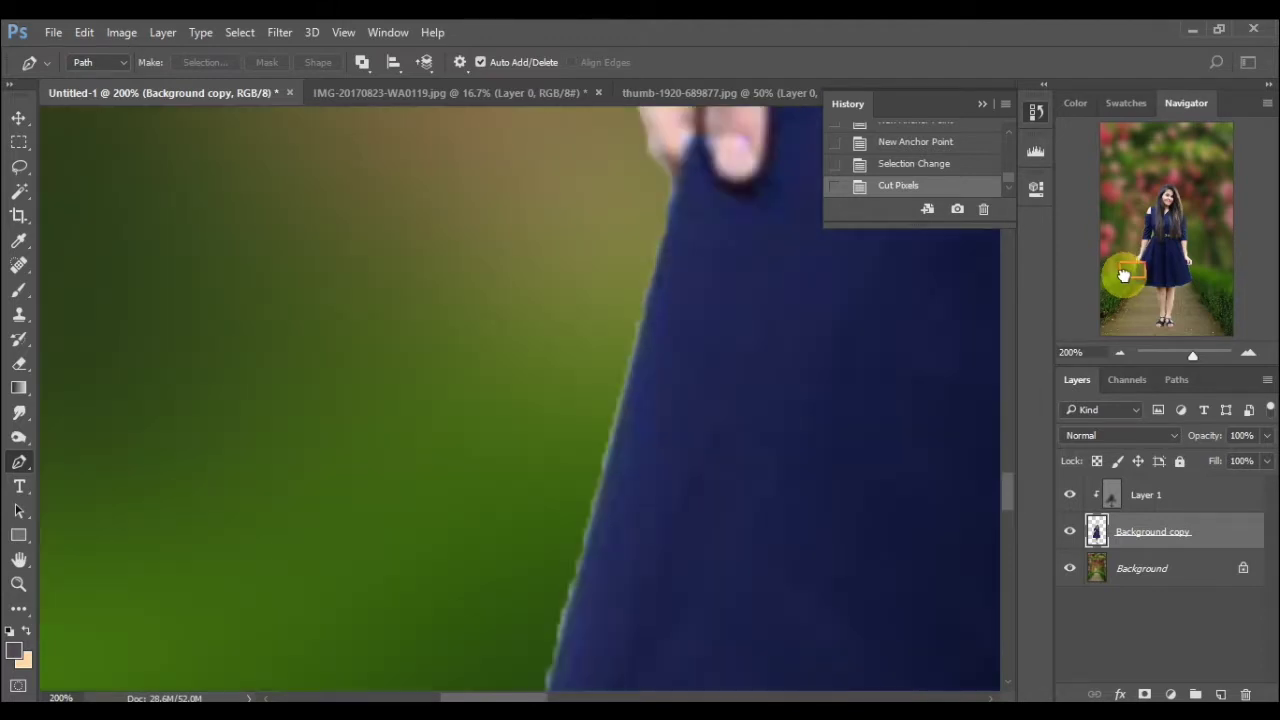
pyautogui.click(672, 189)
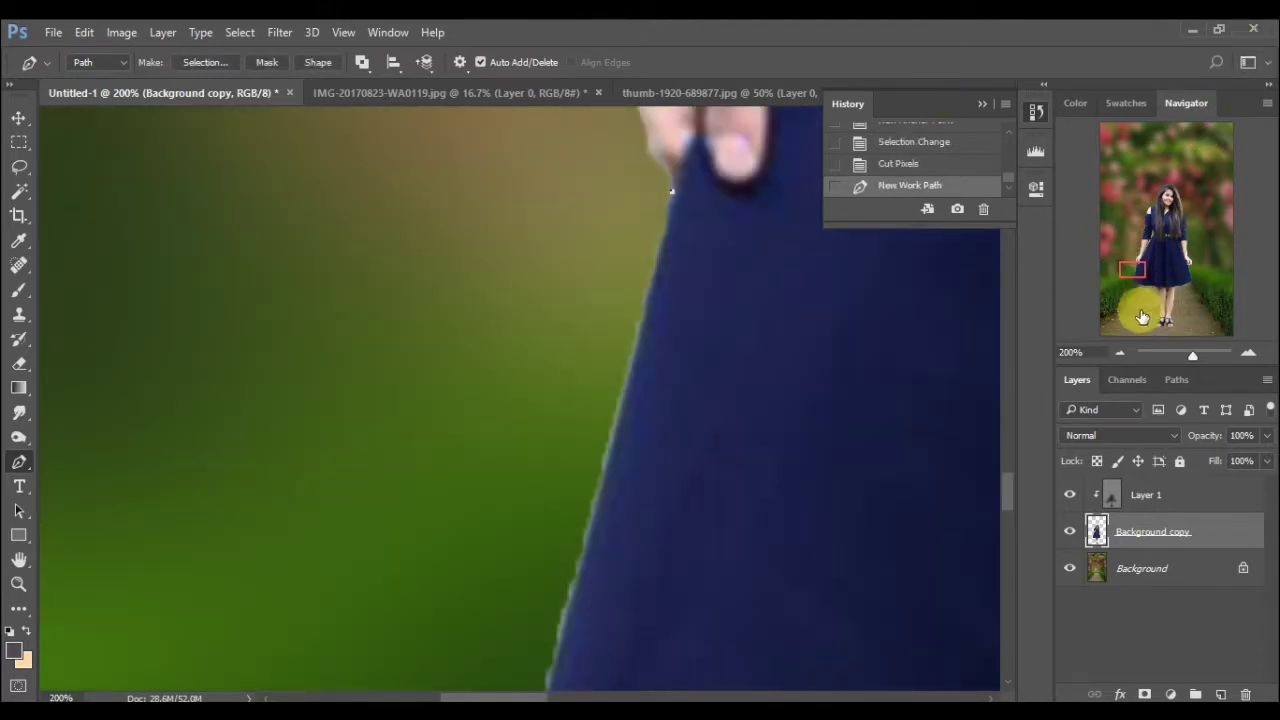
pyautogui.click(1117, 354)
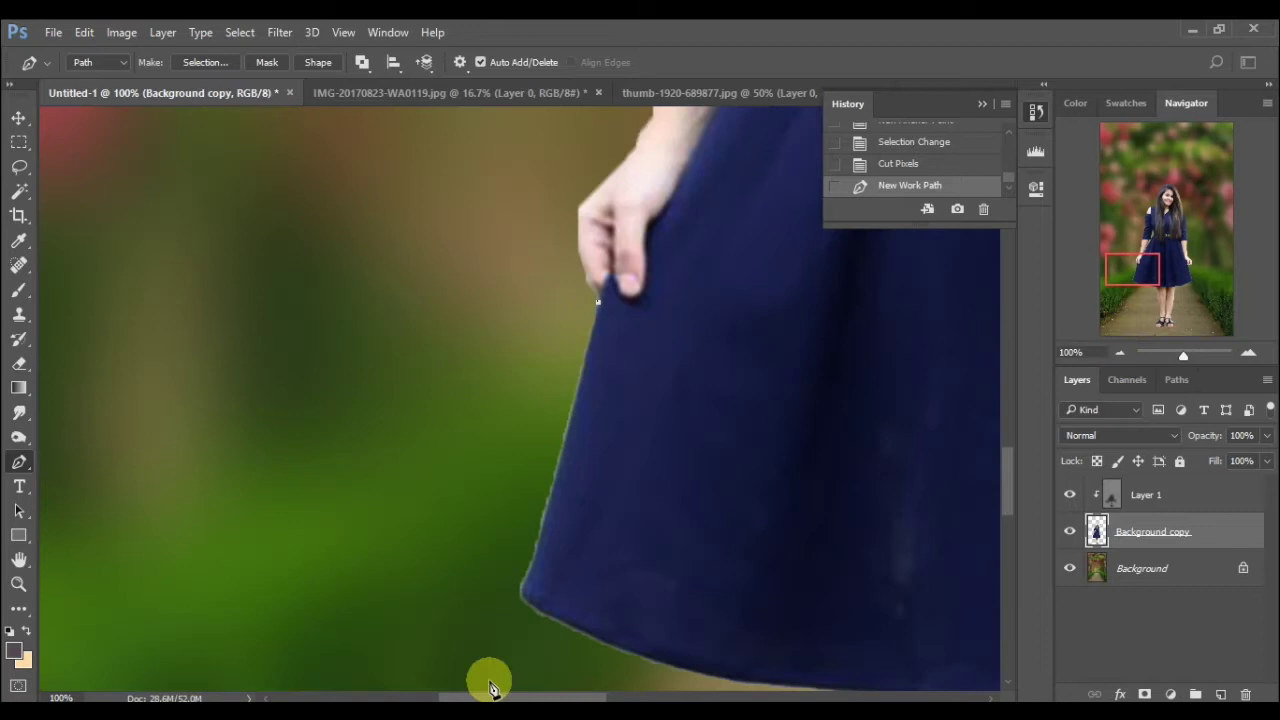
pyautogui.click(530, 568)
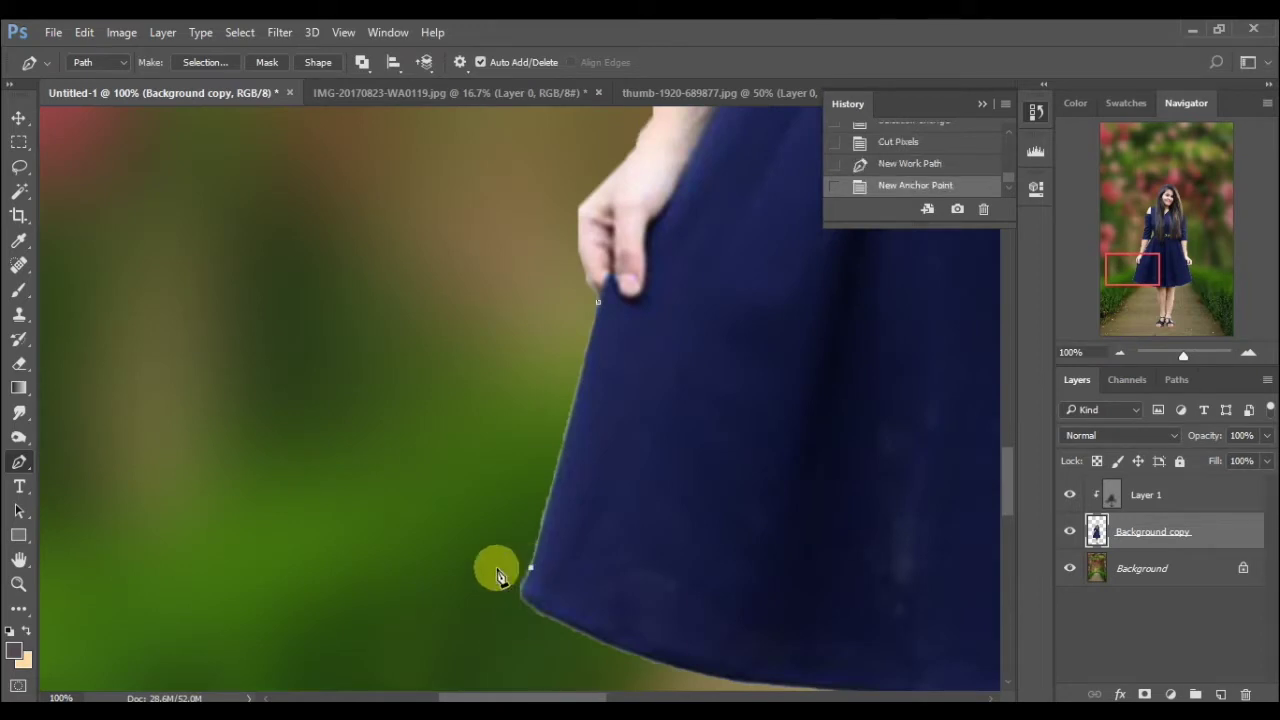
pyautogui.click(494, 568)
pyautogui.rightClick(495, 512)
pyautogui.click(560, 112)
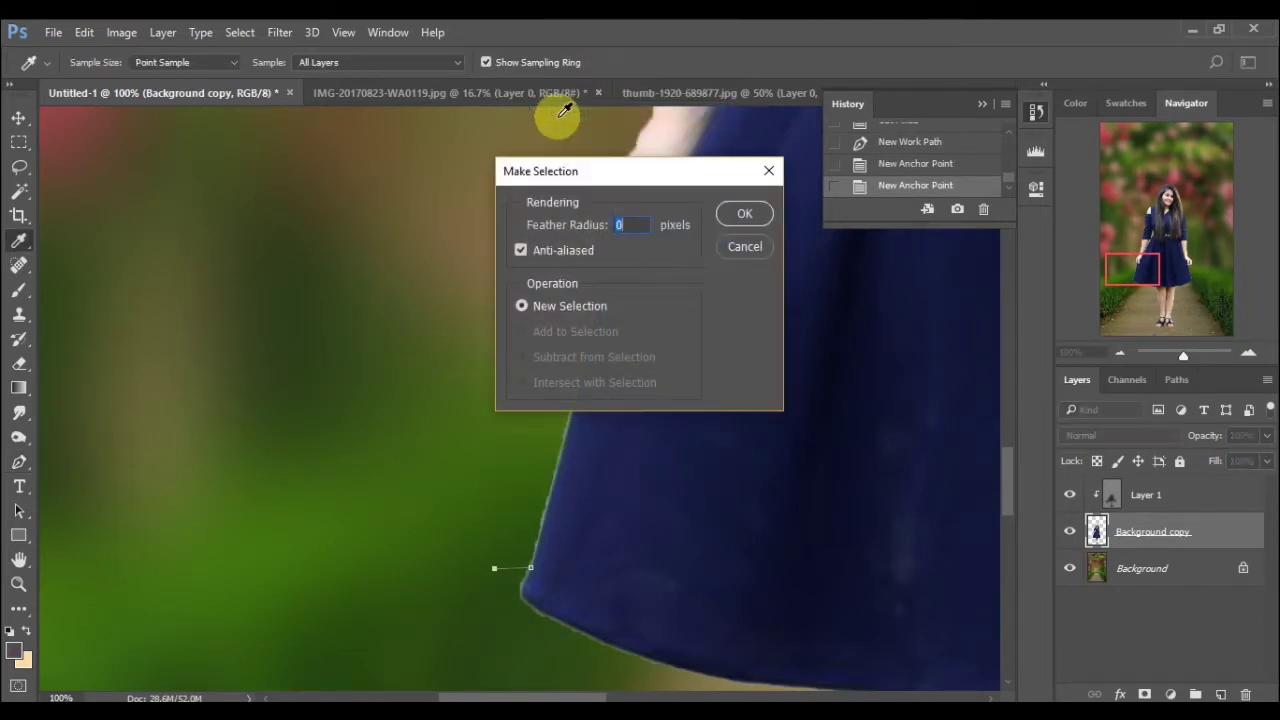
pyautogui.press('Return')
pyautogui.press('Delete')
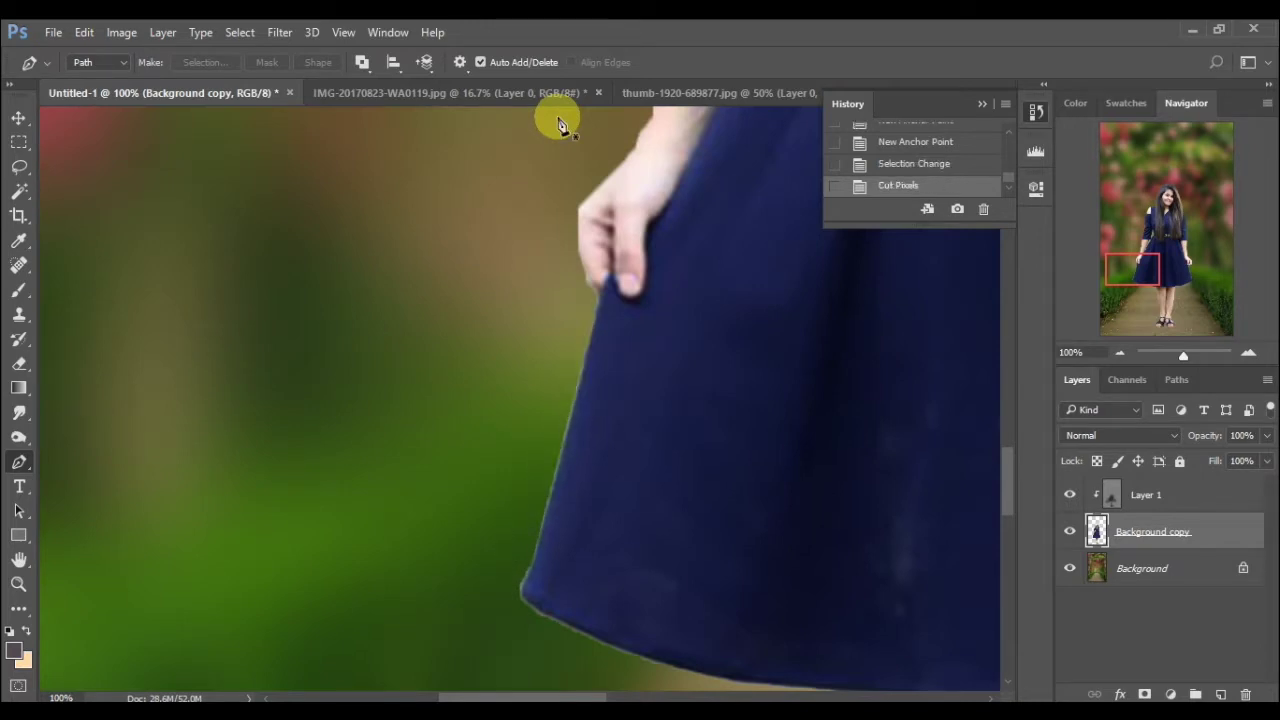
# - Magic Wand-select and cut the green fringe along the skirt edge up toward the hand
pyautogui.click(17, 194)
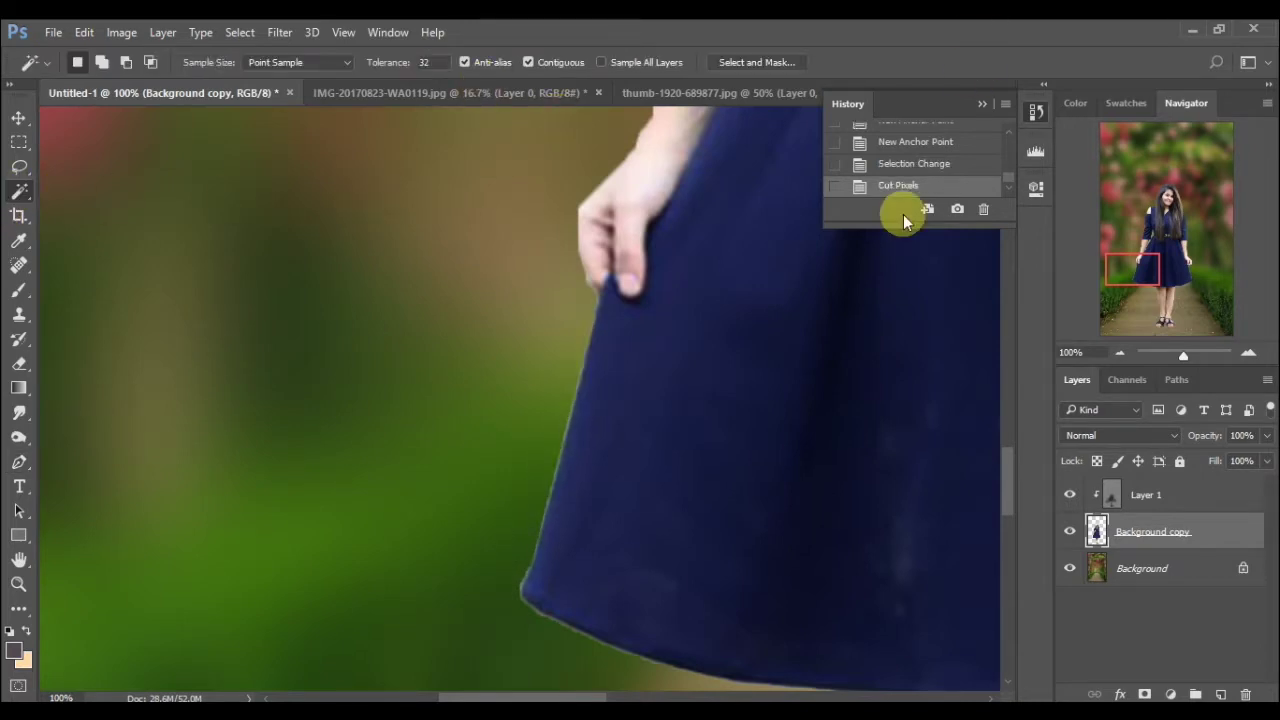
pyautogui.click(520, 593)
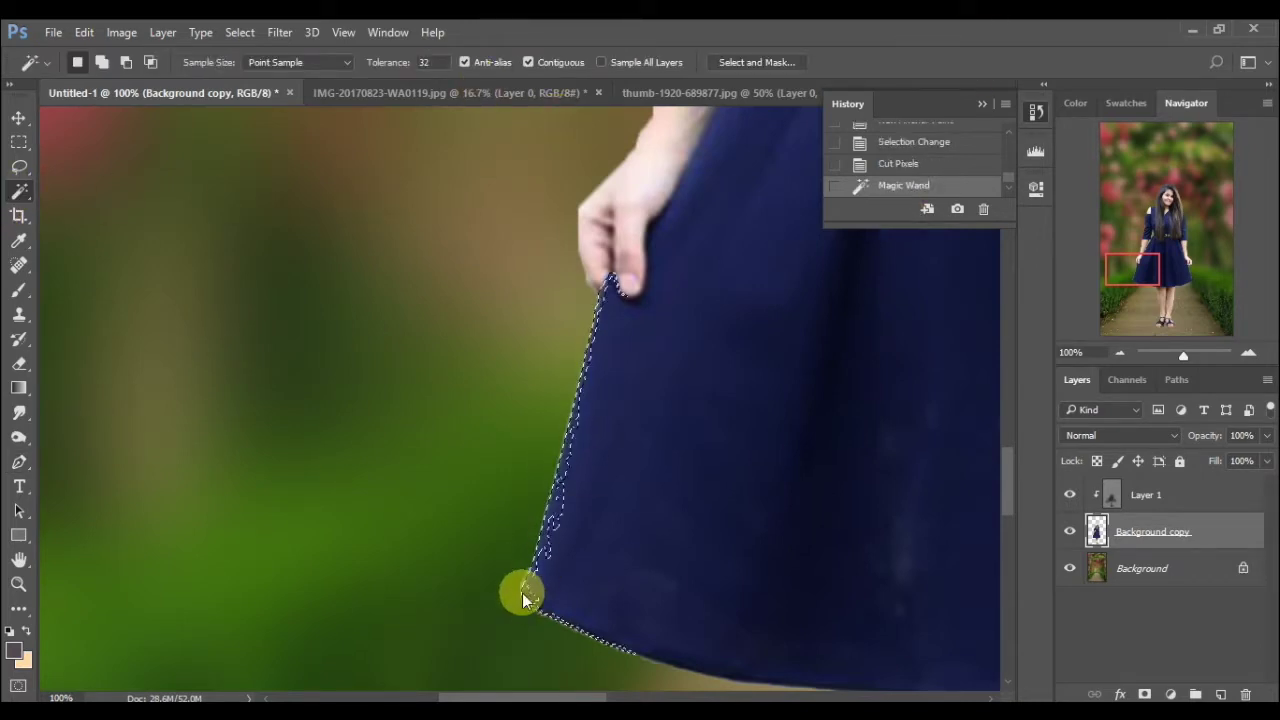
pyautogui.click(515, 602)
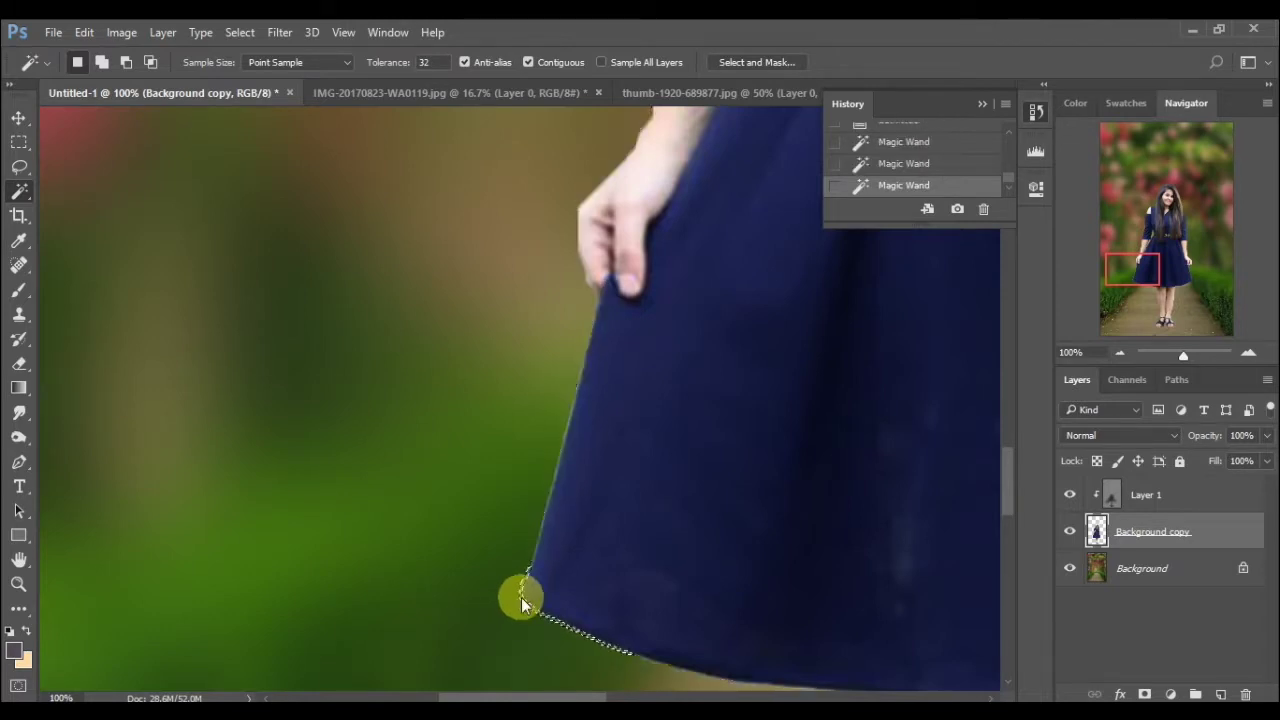
pyautogui.hotkey('ctrl', 'x')
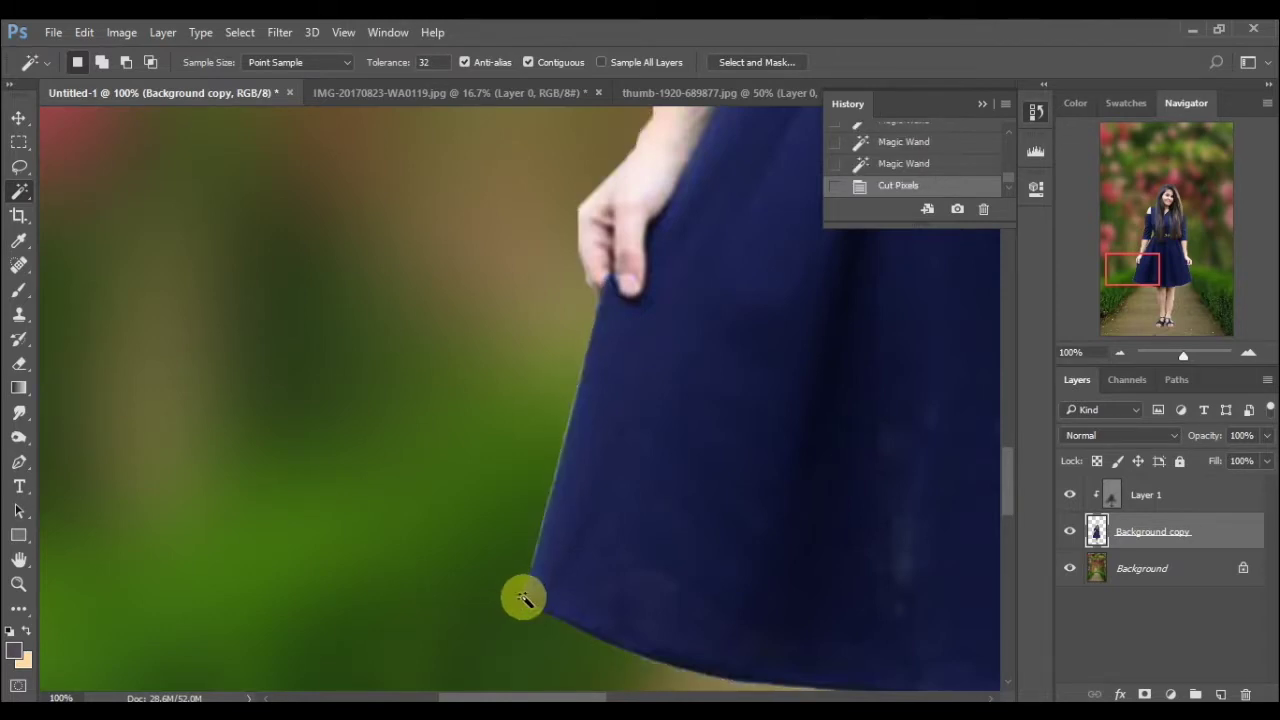
pyautogui.click(522, 575)
pyautogui.hotkey('ctrl', 'd')
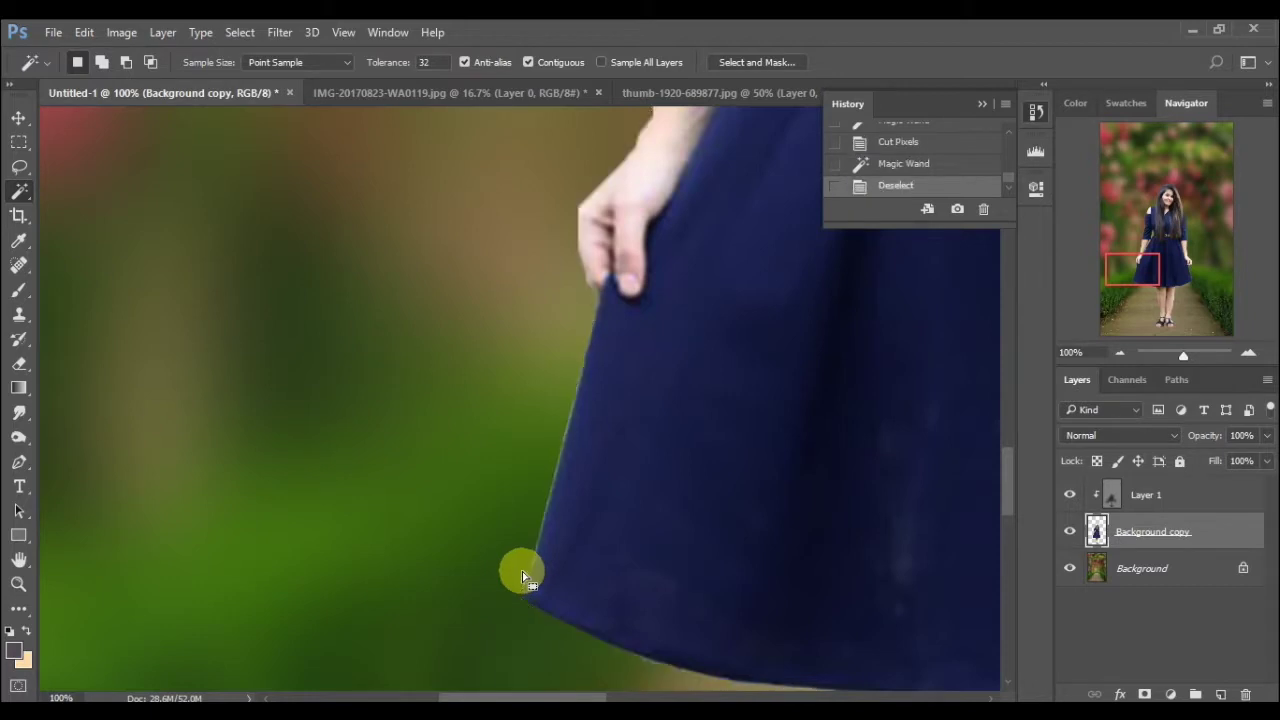
pyautogui.click(526, 566)
pyautogui.keyDown('shift'); pyautogui.click(530, 561); pyautogui.keyUp('shift')
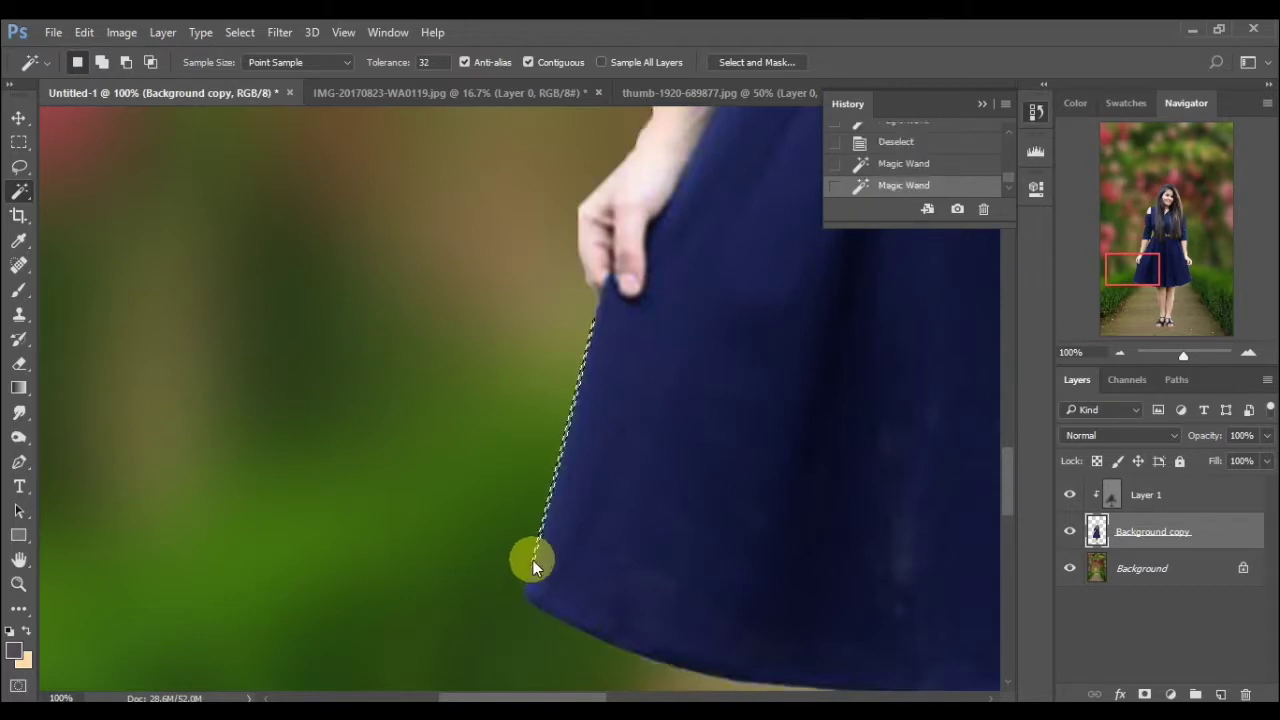
pyautogui.hotkey('ctrl', 'x')
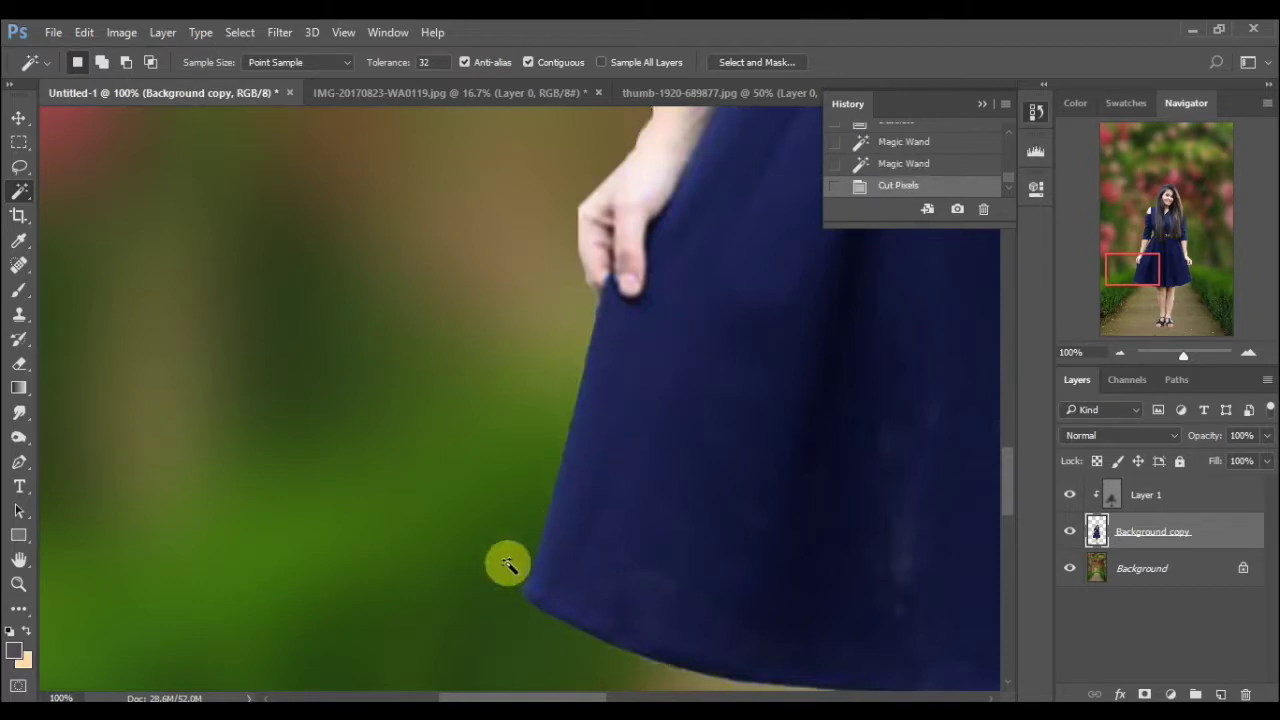
pyautogui.click(527, 572)
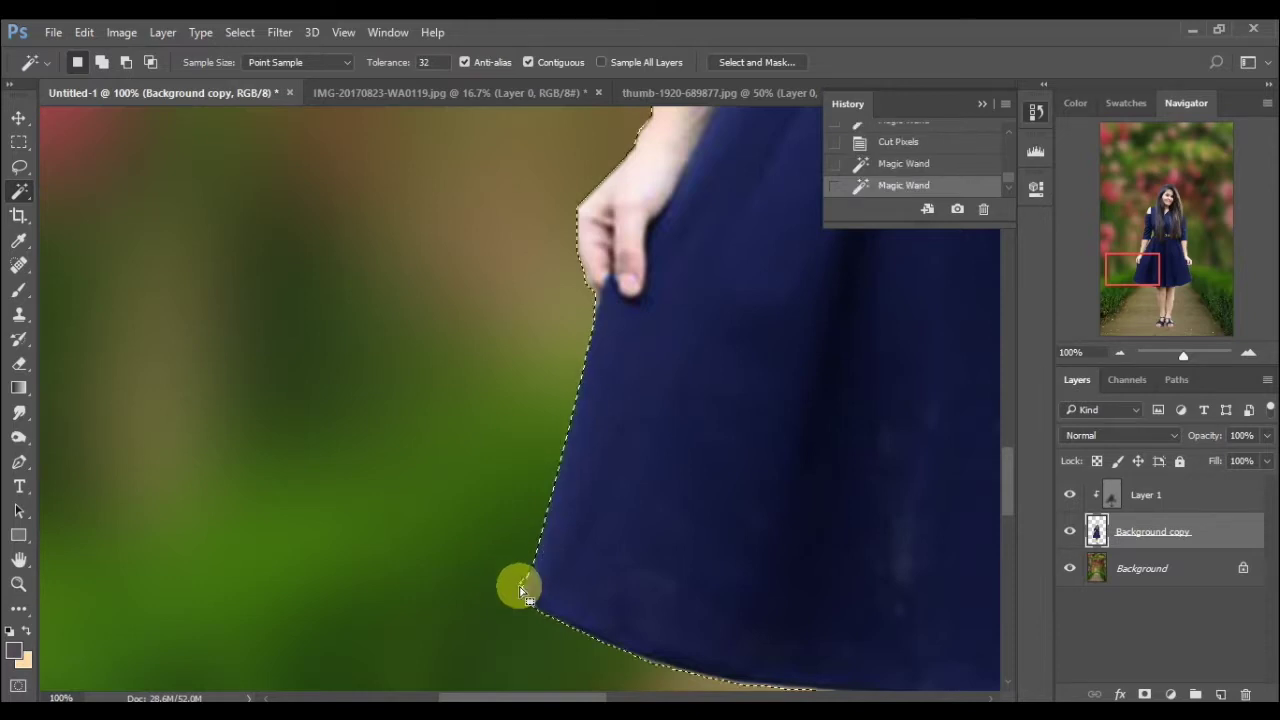
pyautogui.hotkey('ctrl', 'd')
pyautogui.click(525, 569)
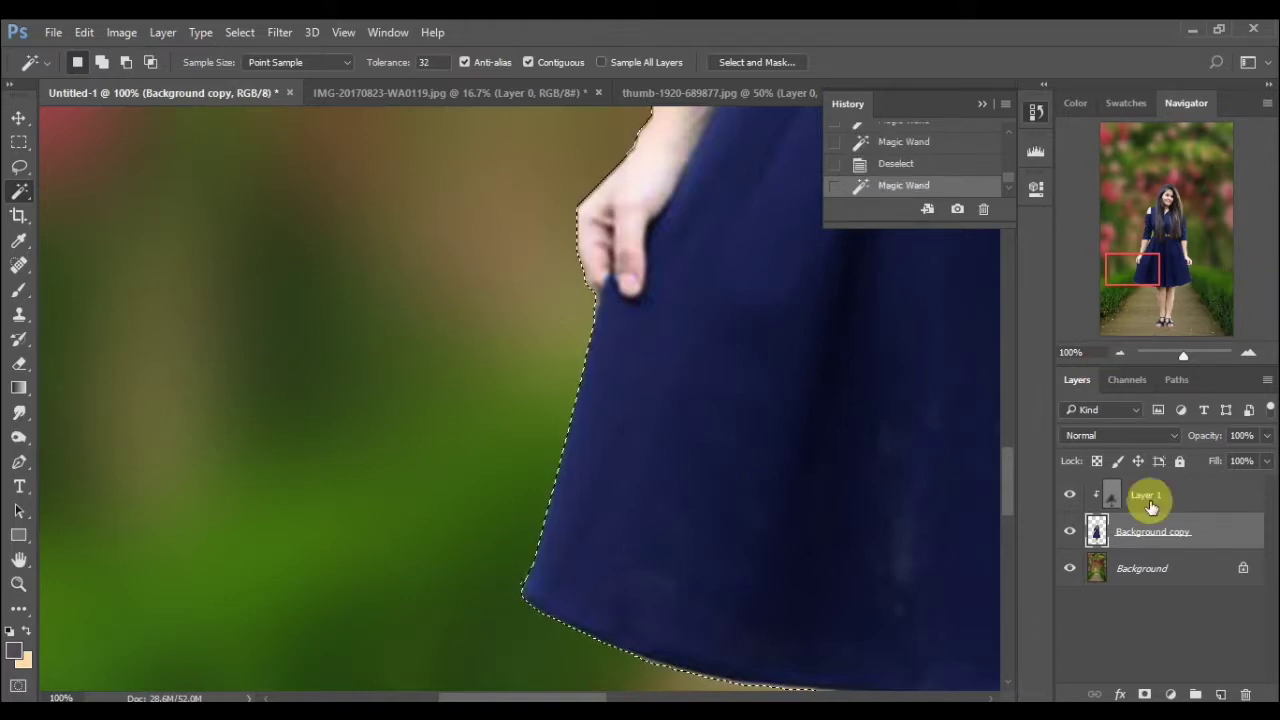
# - Select and cut the green fringe along the skirt hem
pyautogui.moveTo(1157, 268); pyautogui.dragTo(1207, 282)
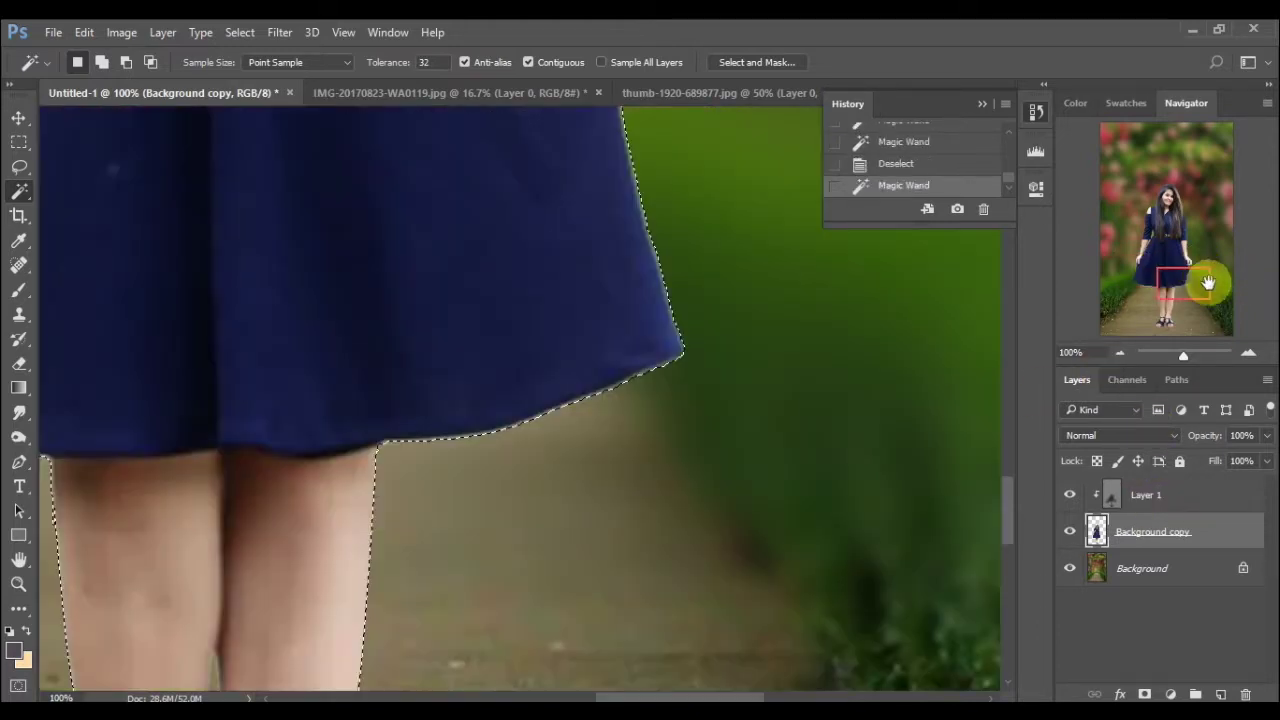
pyautogui.hotkey('ctrl', 'd')
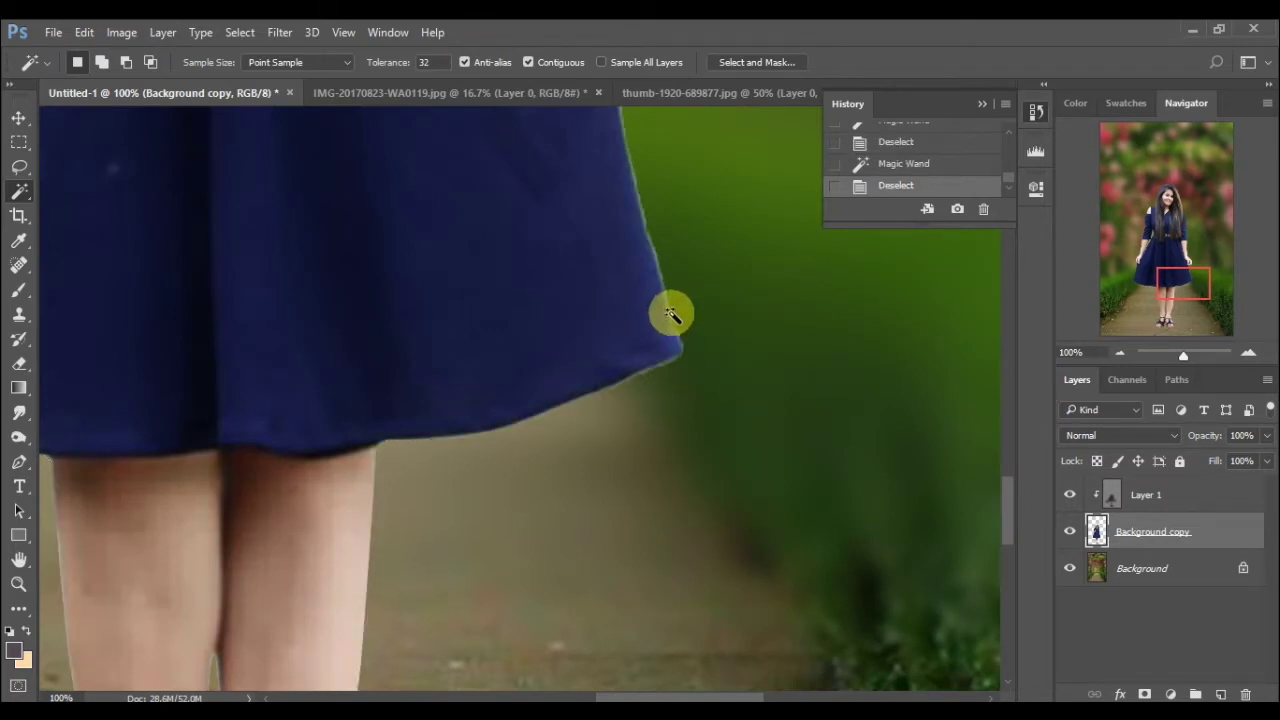
pyautogui.click(670, 314)
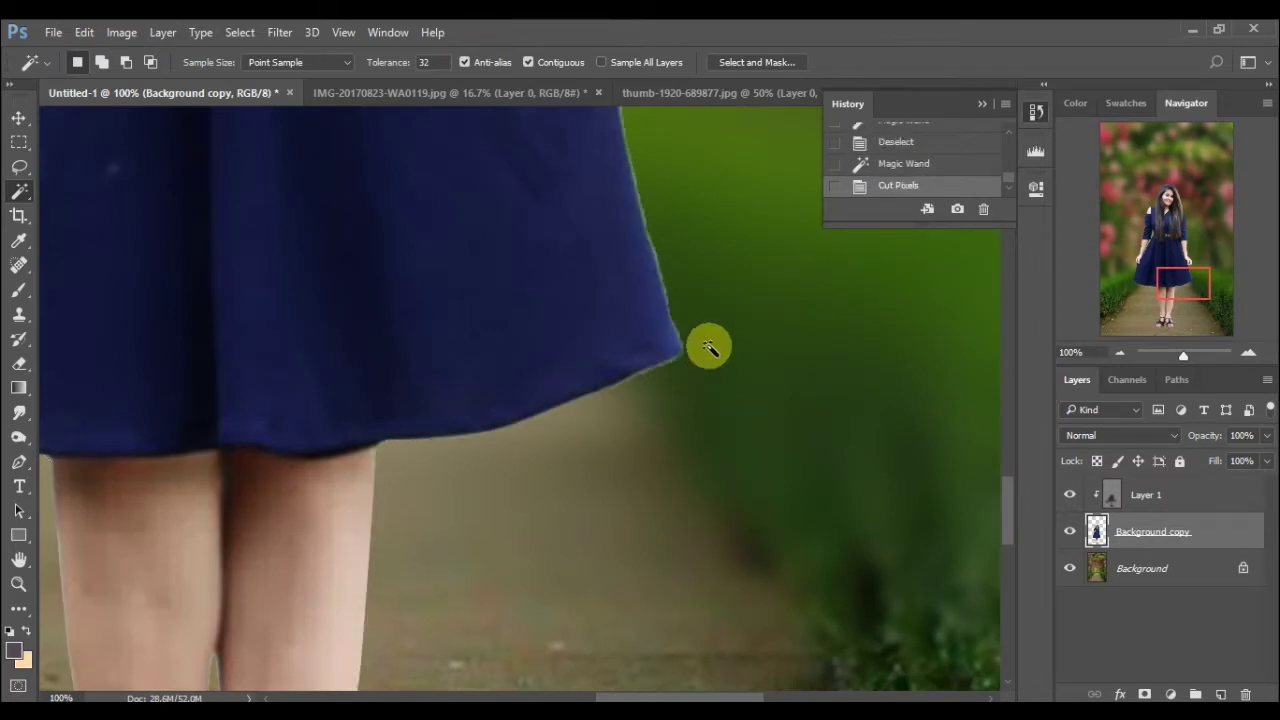
pyautogui.click(663, 369)
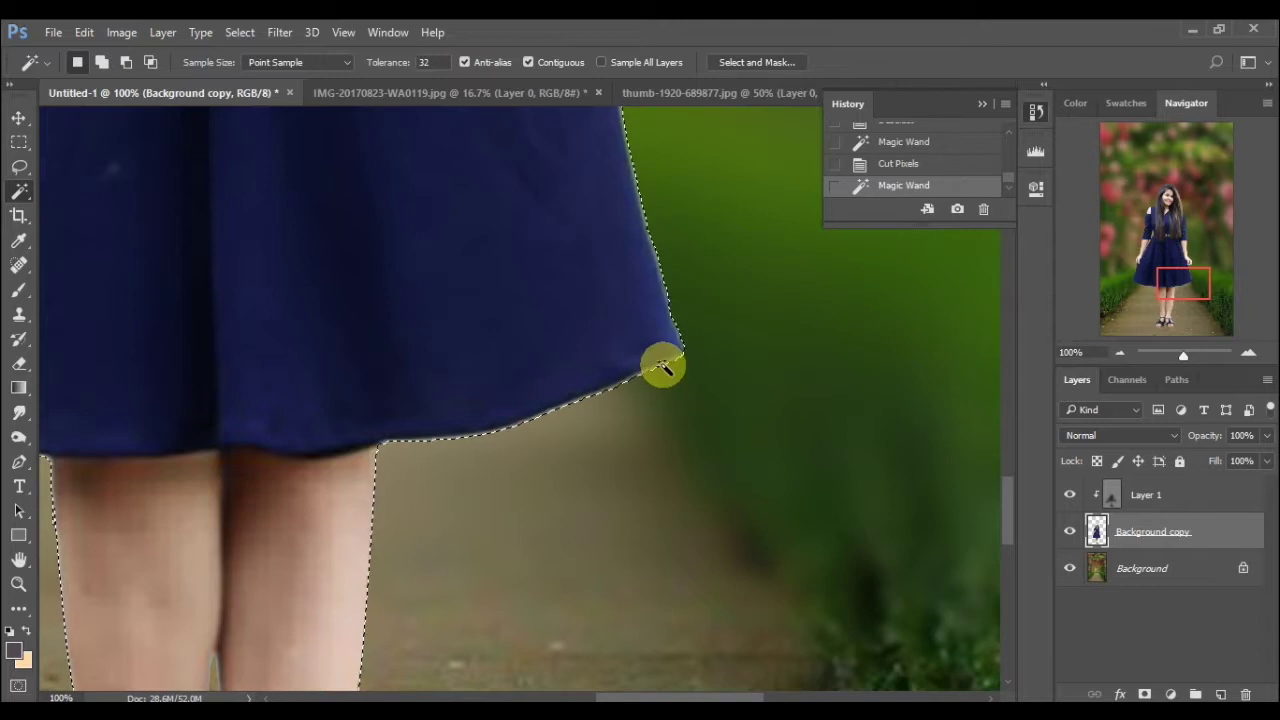
pyautogui.click(663, 365)
pyautogui.click(642, 373)
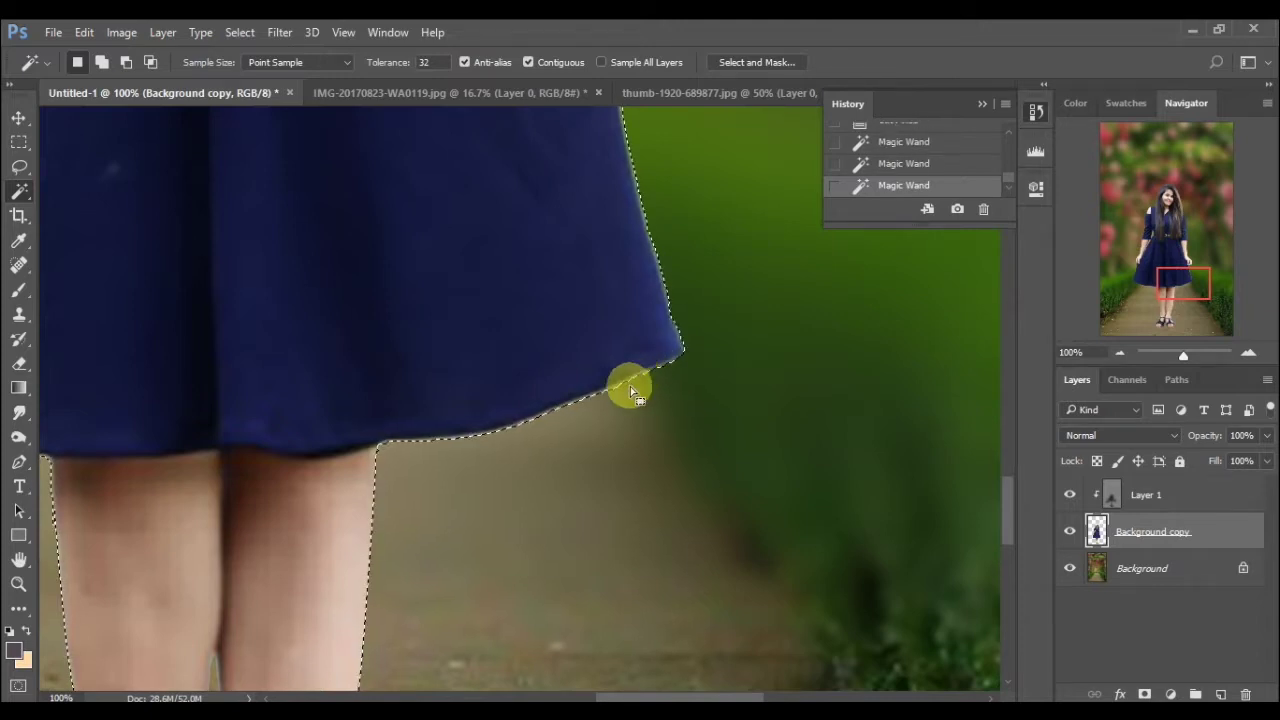
pyautogui.click(627, 383)
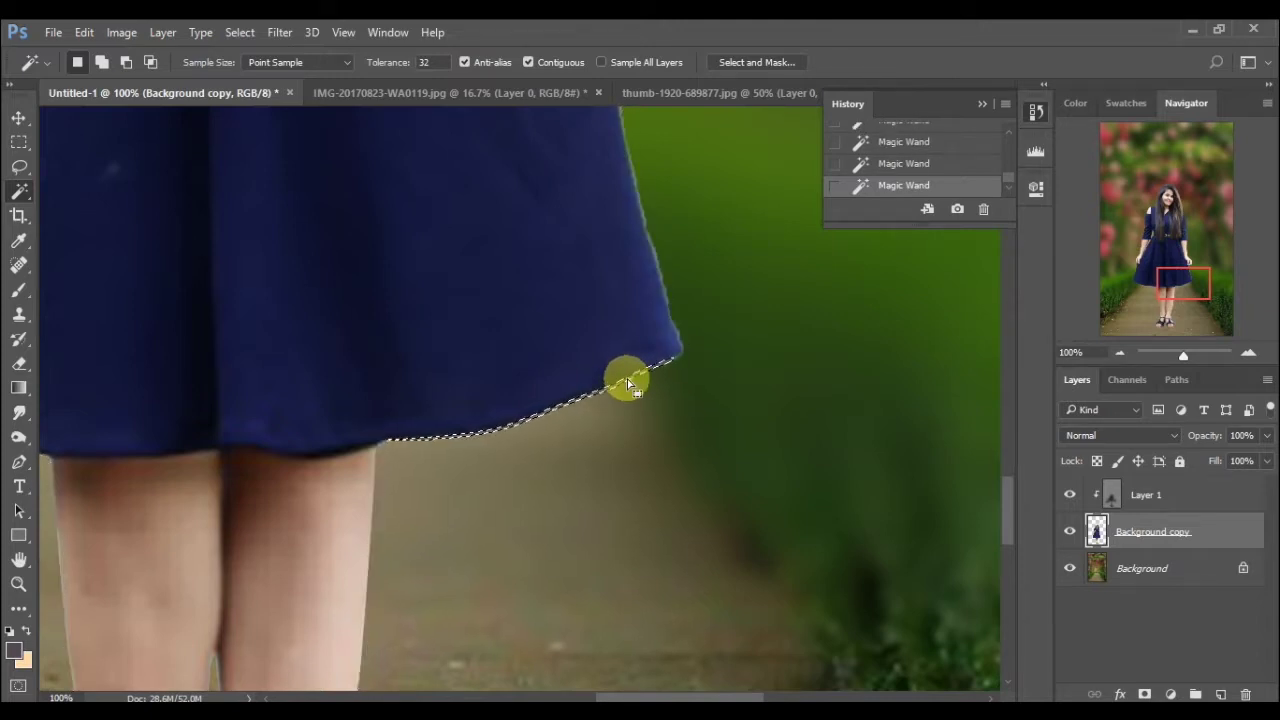
pyautogui.hotkey('ctrl', 'x')
pyautogui.click(678, 362)
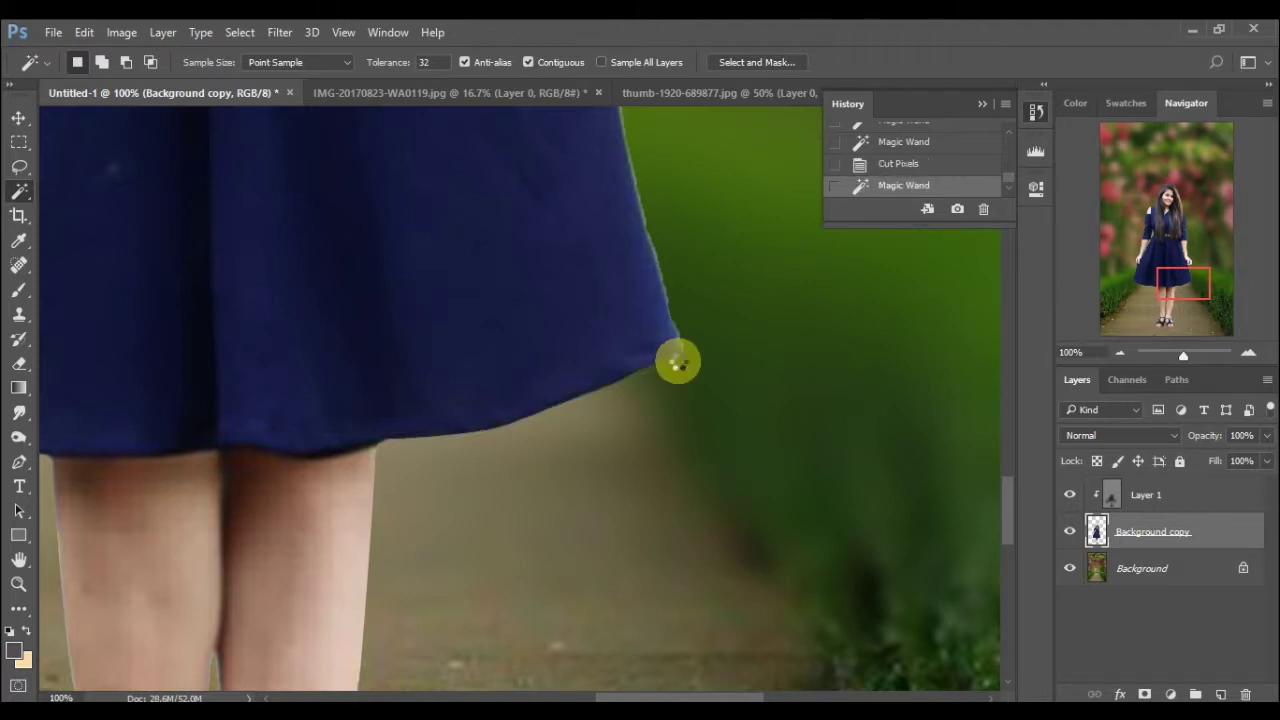
pyautogui.hotkey('ctrl', 'd')
# - Cut the fringe along the dress's right edge and below the hand
pyautogui.click(660, 273)
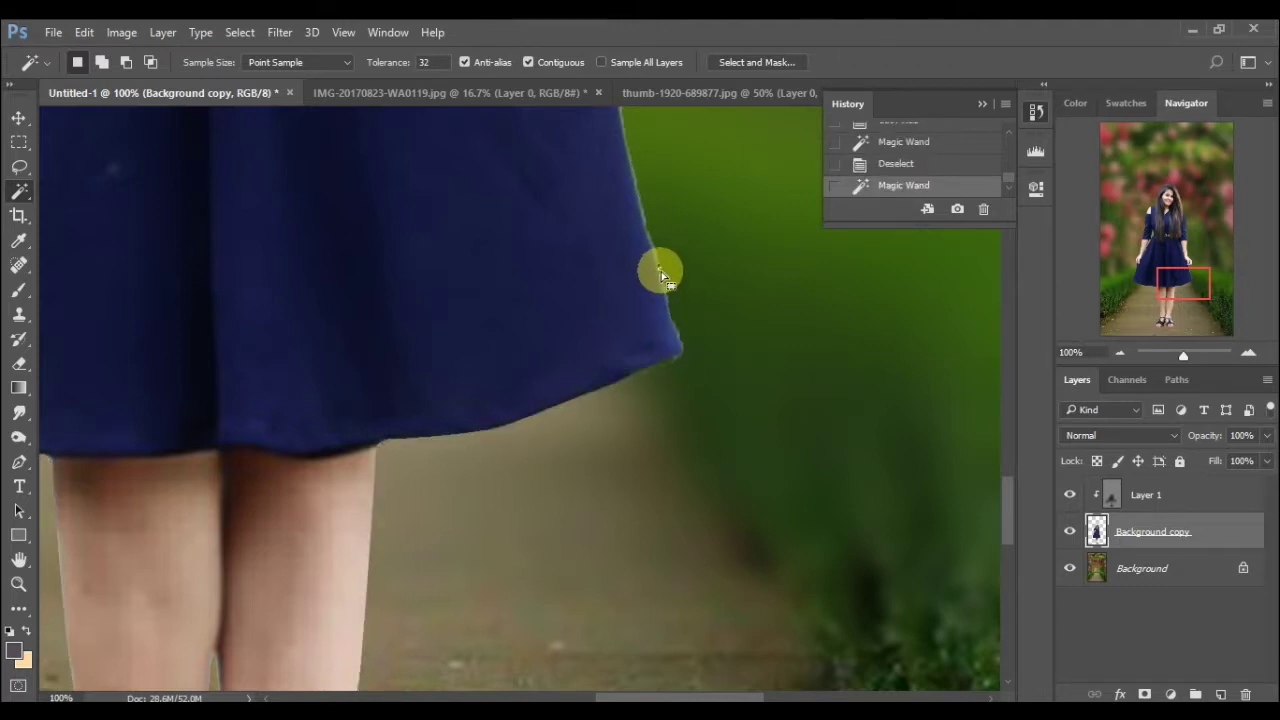
pyautogui.keyDown('shift'); pyautogui.click(655, 259); pyautogui.keyUp('shift')
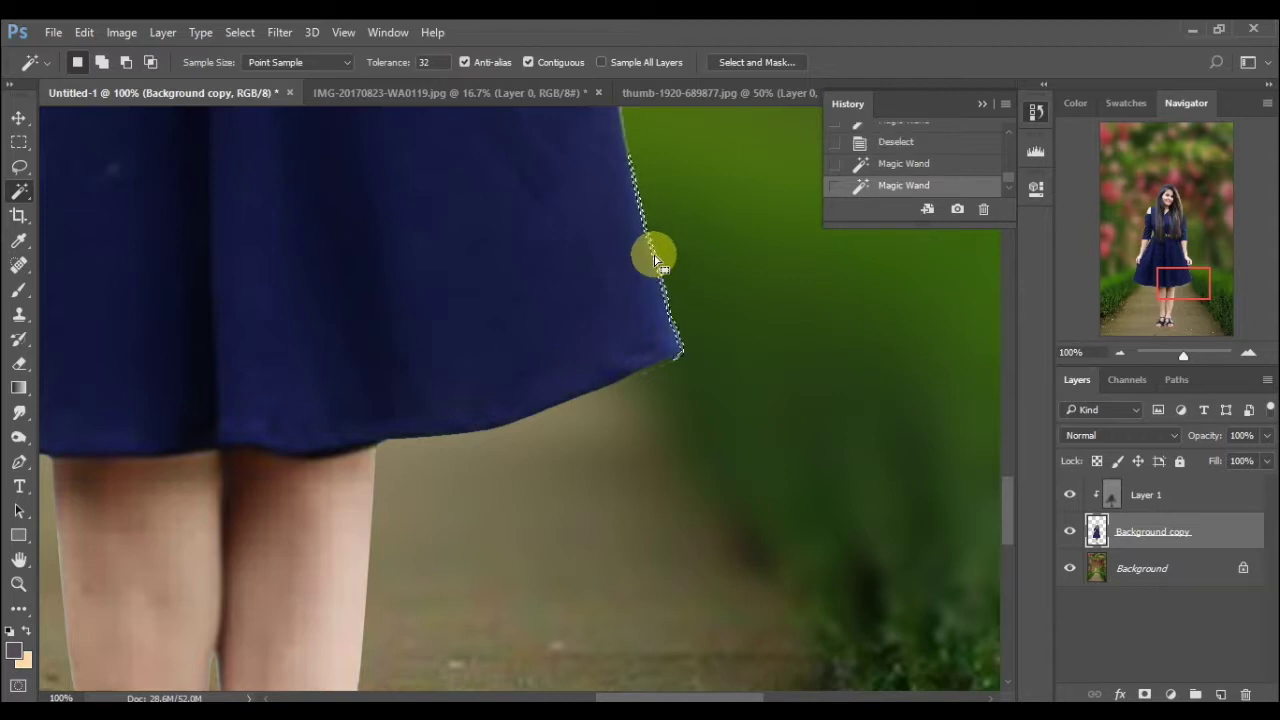
pyautogui.hotkey('ctrl', 'x')
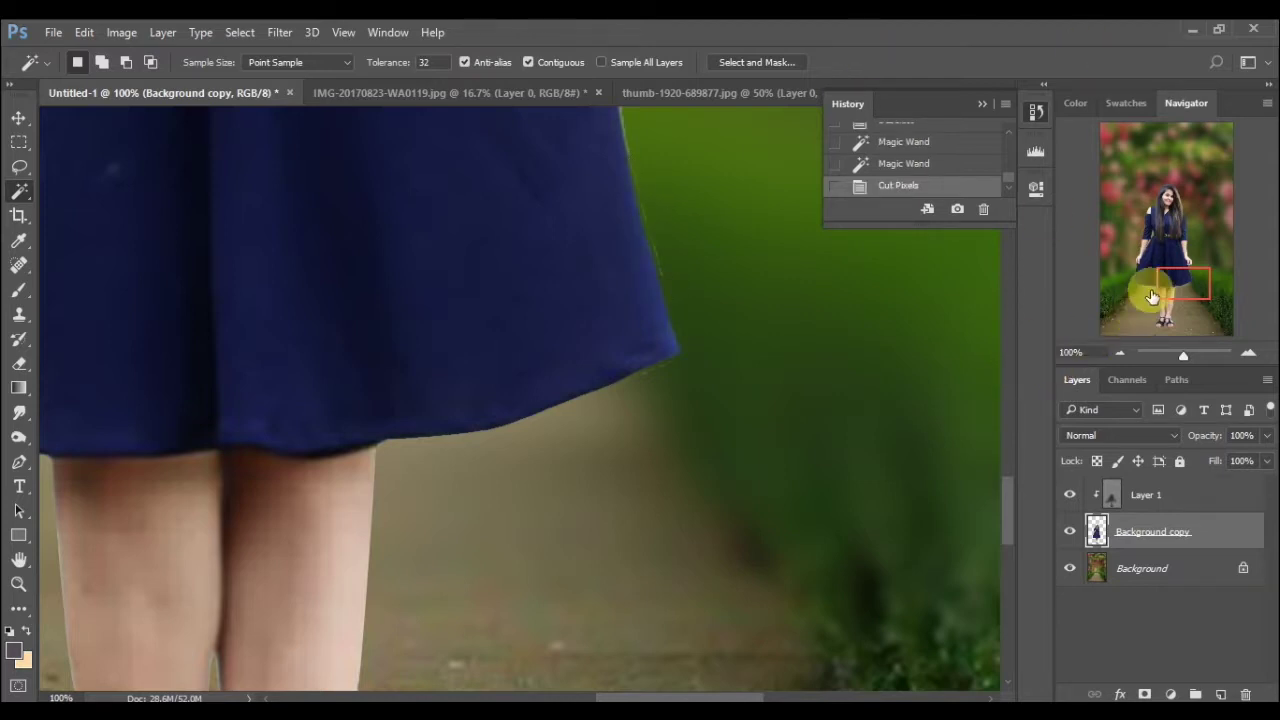
pyautogui.moveTo(1152, 297); pyautogui.dragTo(1156, 280)
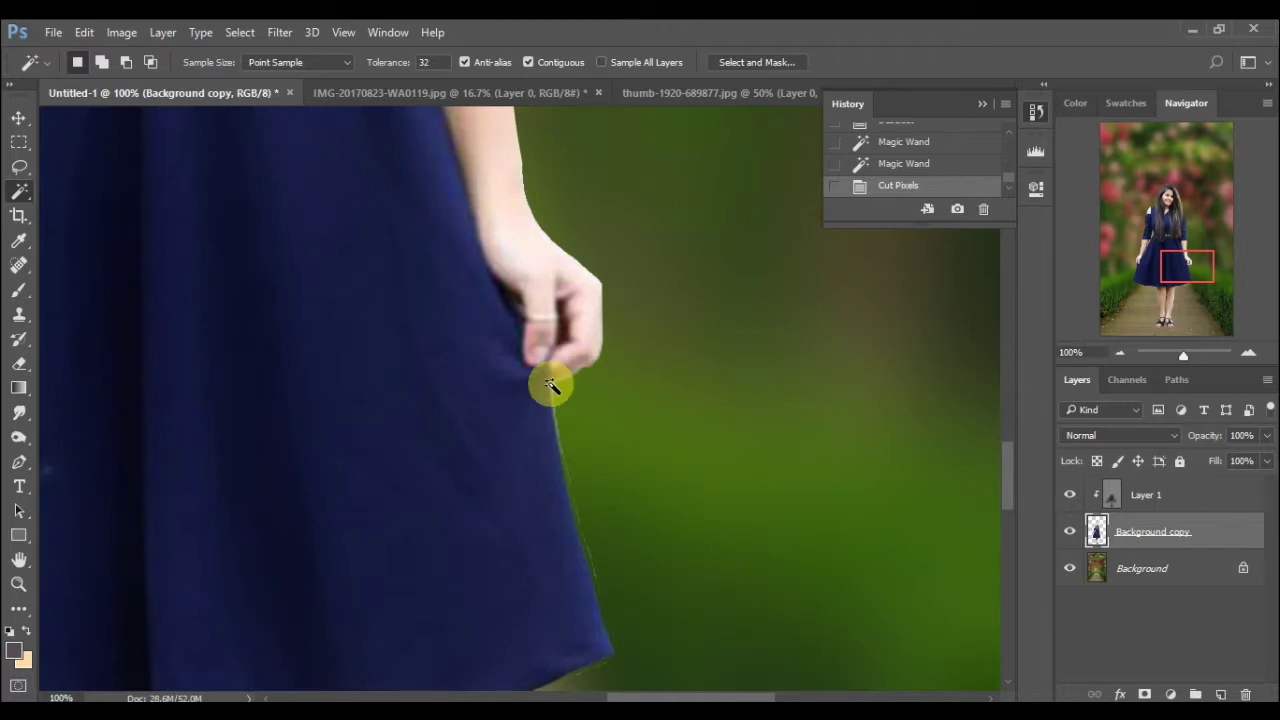
pyautogui.click(551, 384)
pyautogui.hotkey('ctrl', 'x')
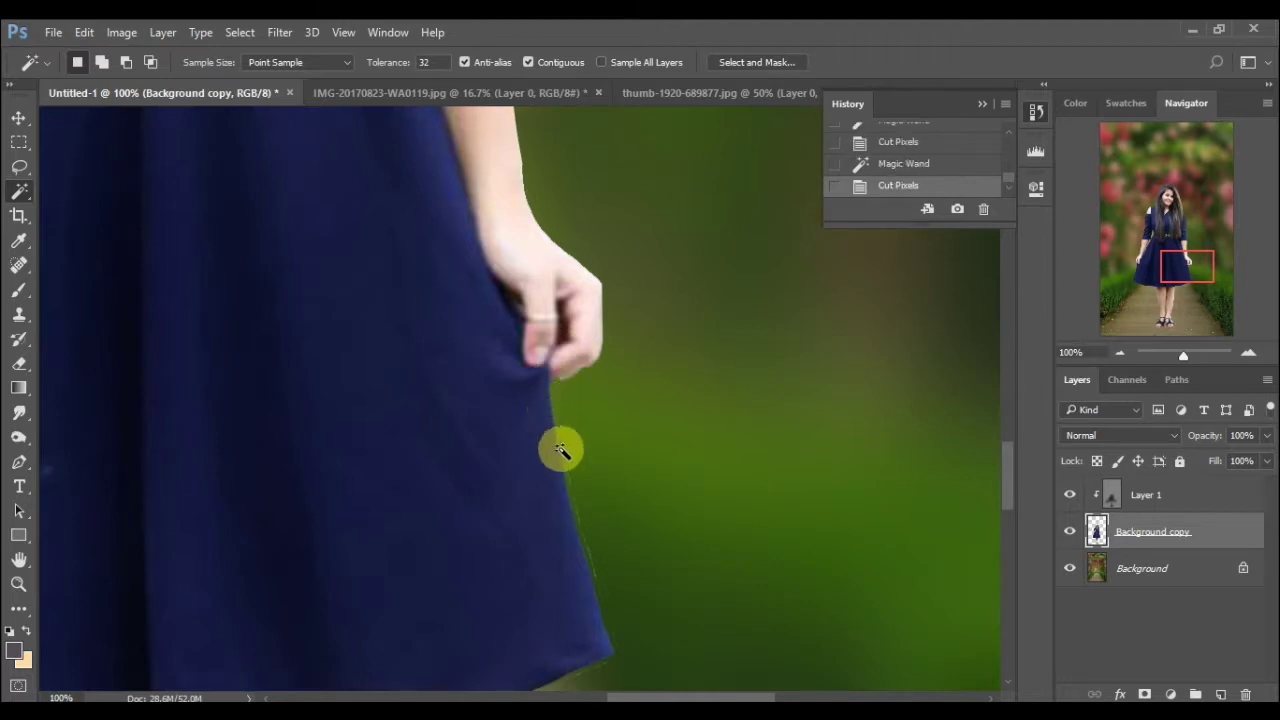
pyautogui.click(583, 510)
# - Cut the leftover sliver beside the skirt below the hand with a Pen-path selection
pyautogui.hotkey('ctrl', 'd')
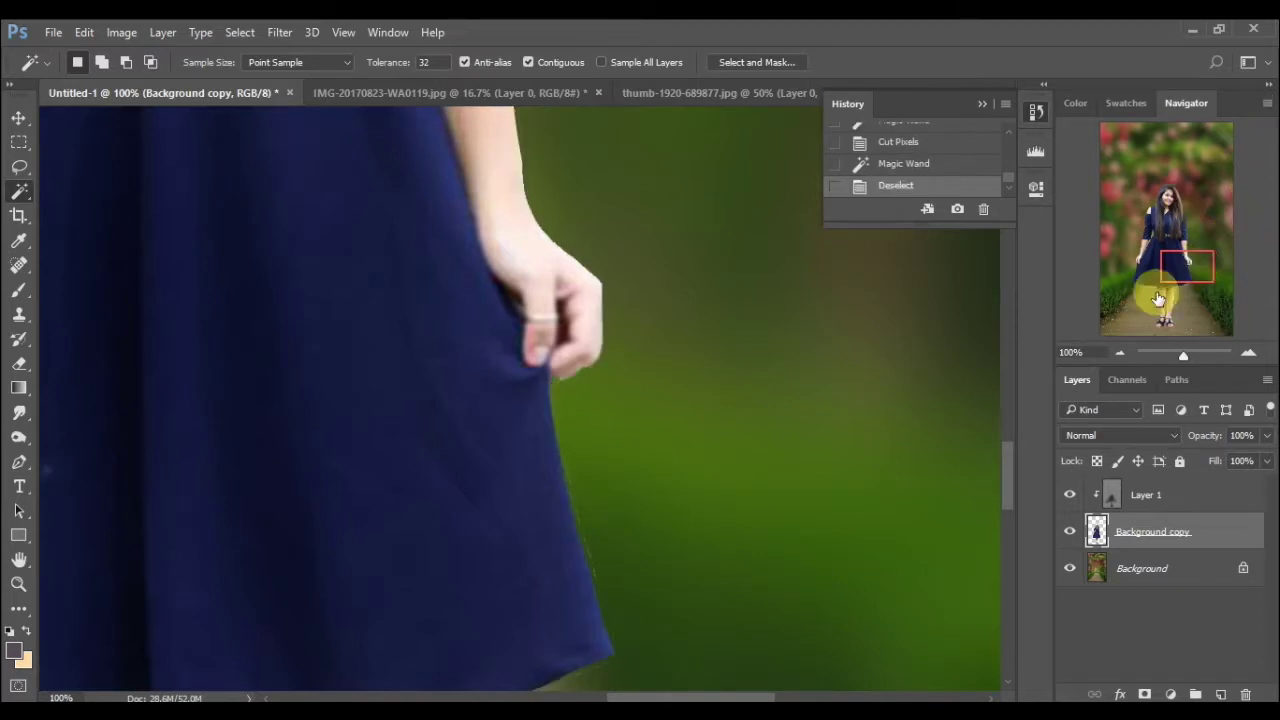
pyautogui.click(18, 462)
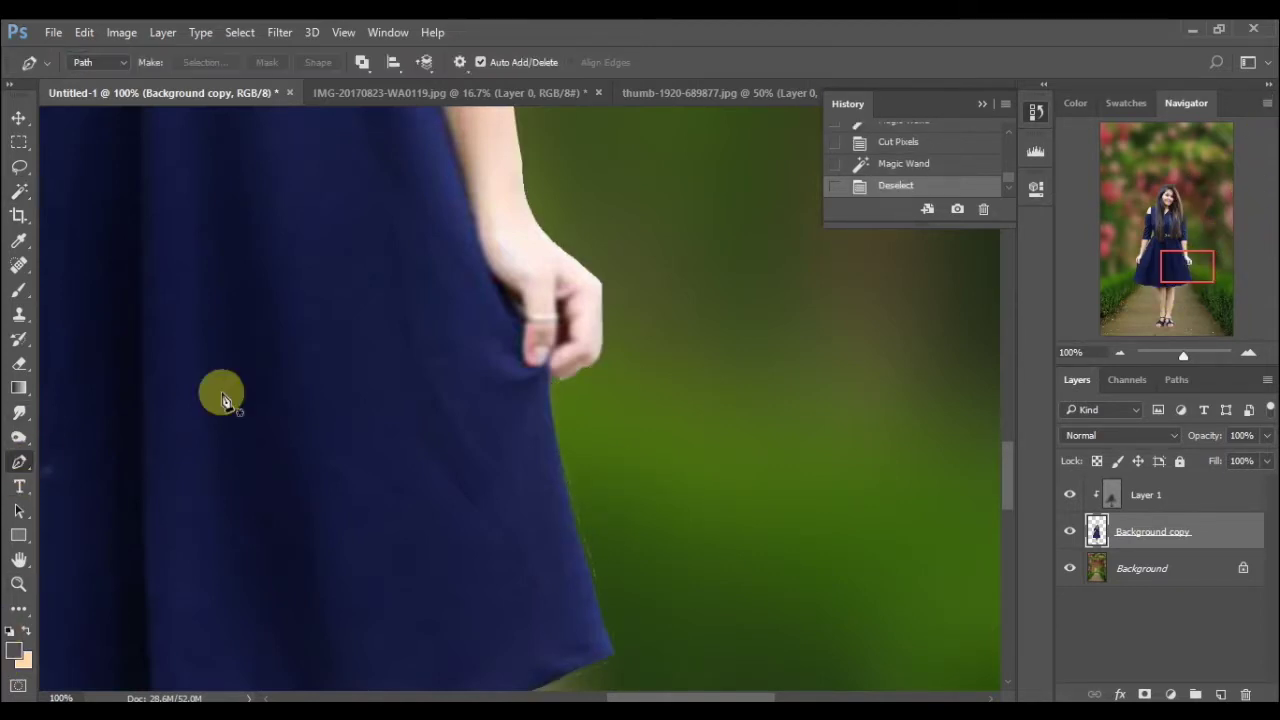
pyautogui.click(557, 378)
pyautogui.click(606, 353)
pyautogui.click(607, 402)
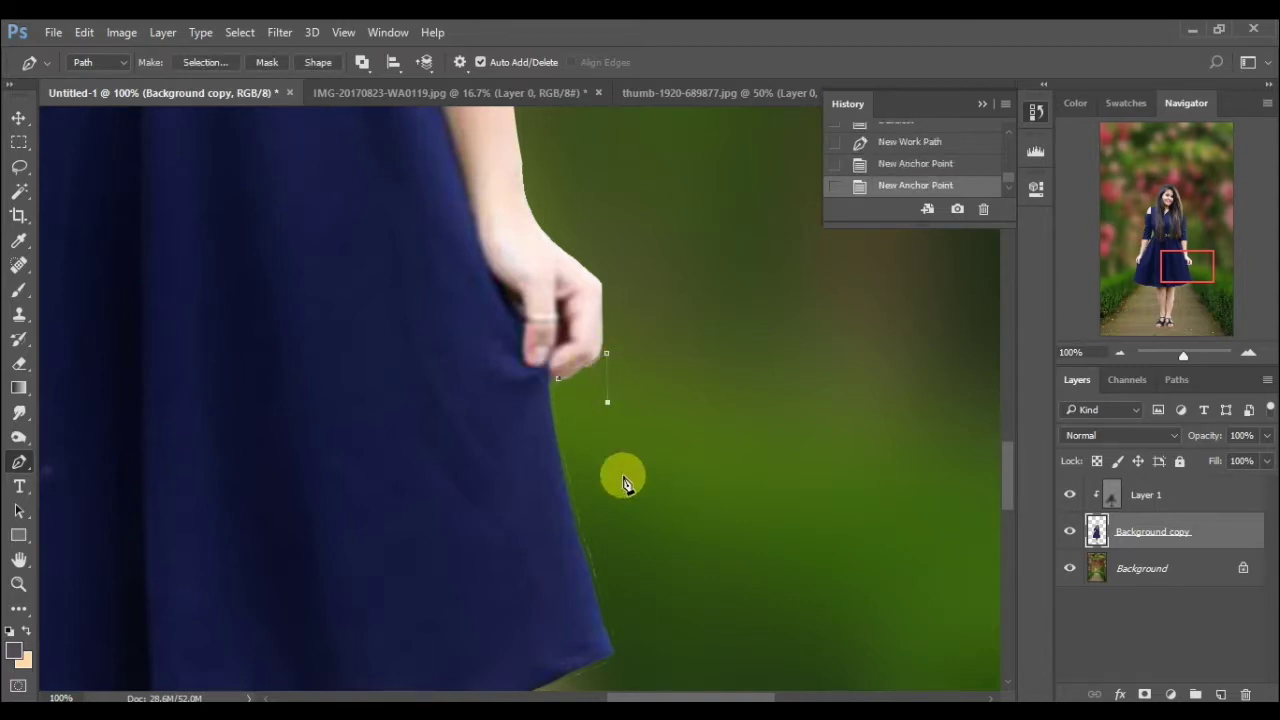
pyautogui.click(634, 680)
pyautogui.click(617, 648)
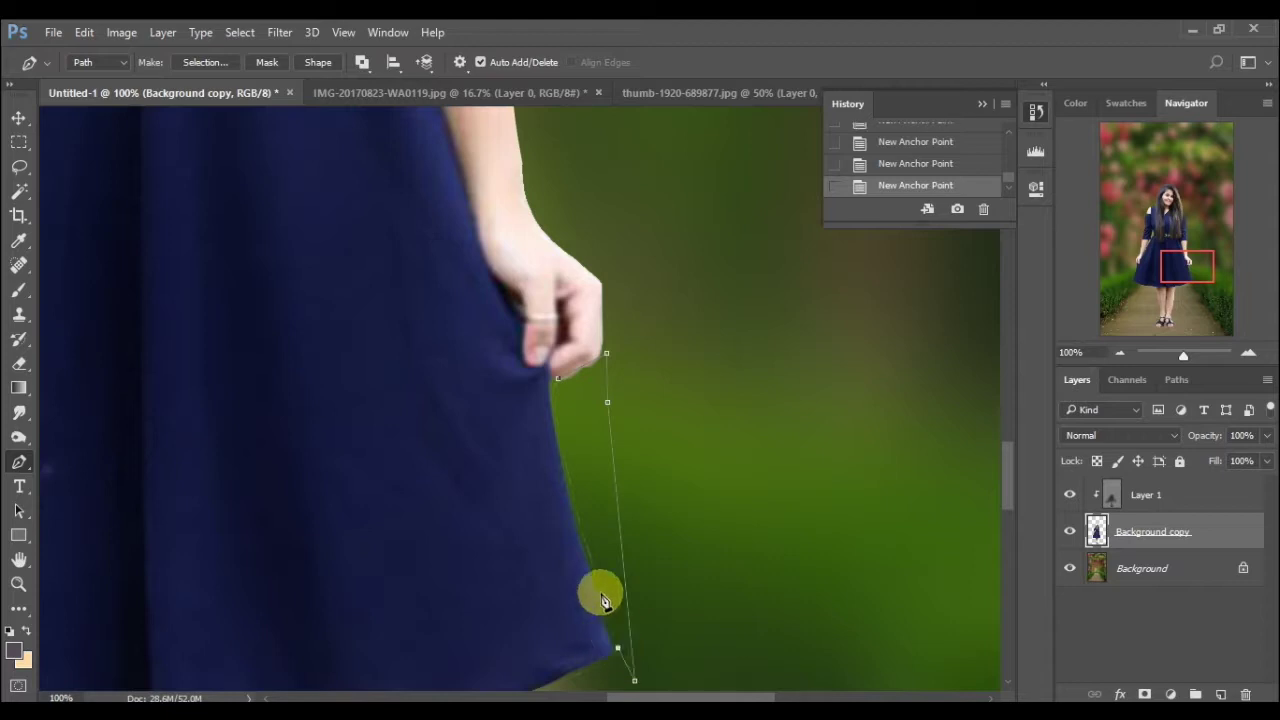
pyautogui.moveTo(558, 437); pyautogui.dragTo(562, 391)
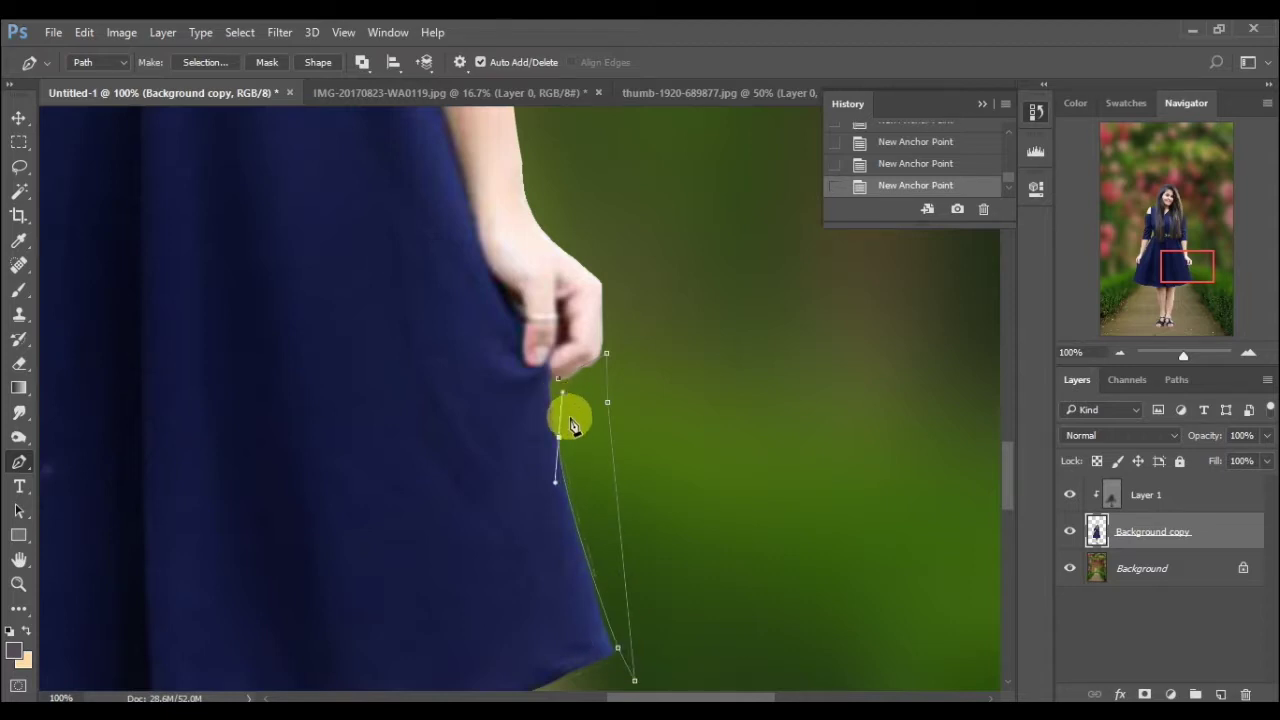
pyautogui.rightClick(572, 425)
pyautogui.click(672, 323)
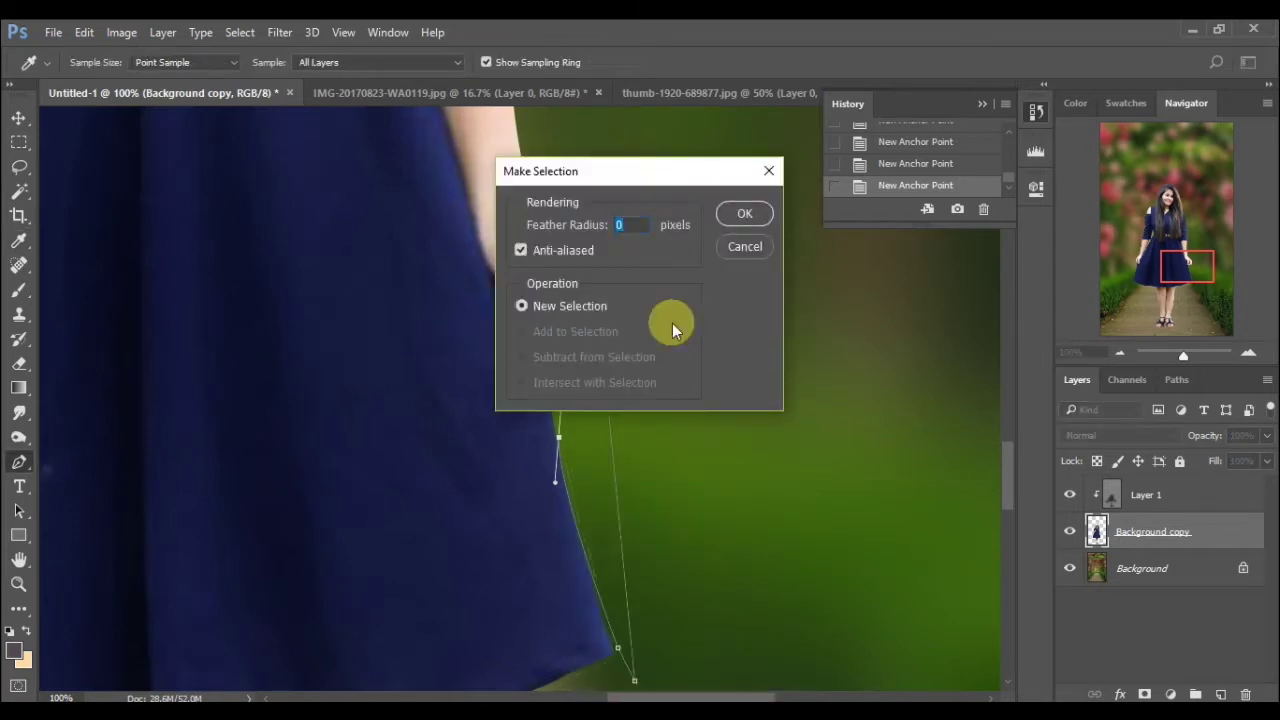
pyautogui.press('Return')
pyautogui.hotkey('ctrl', 'x')
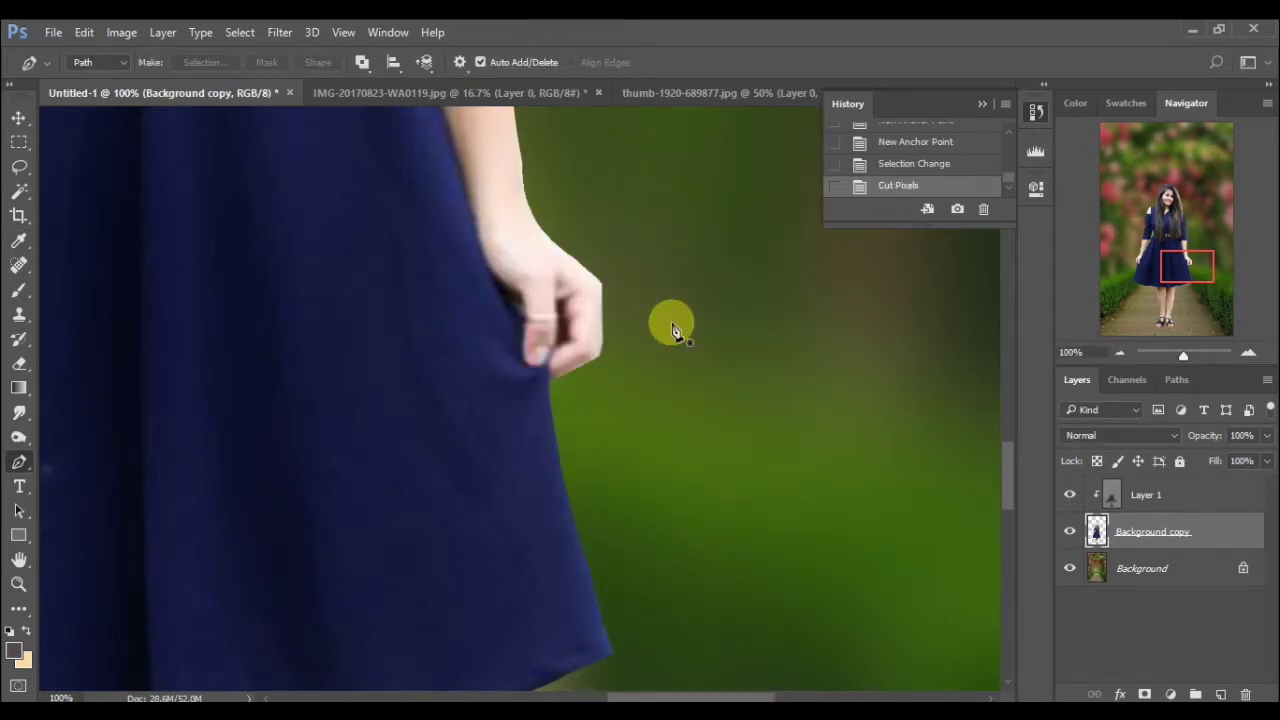
# - Reframe on the skirt and arm and start a new Pen path at the sleeve-arm edge
pyautogui.moveTo(1185, 265)
pyautogui.mouseDown()
pyautogui.moveTo(1178, 274)
pyautogui.moveTo(1178, 203)
pyautogui.mouseUp()
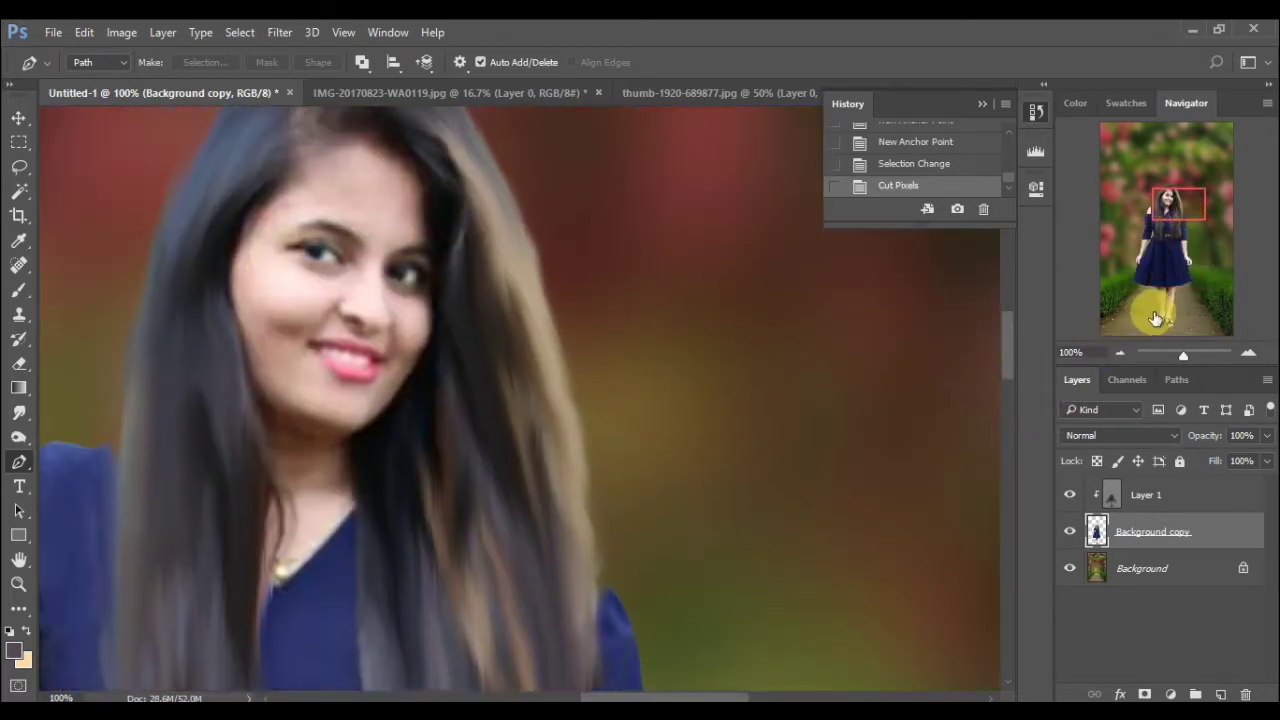
pyautogui.click(1120, 354)
pyautogui.click(1120, 354)
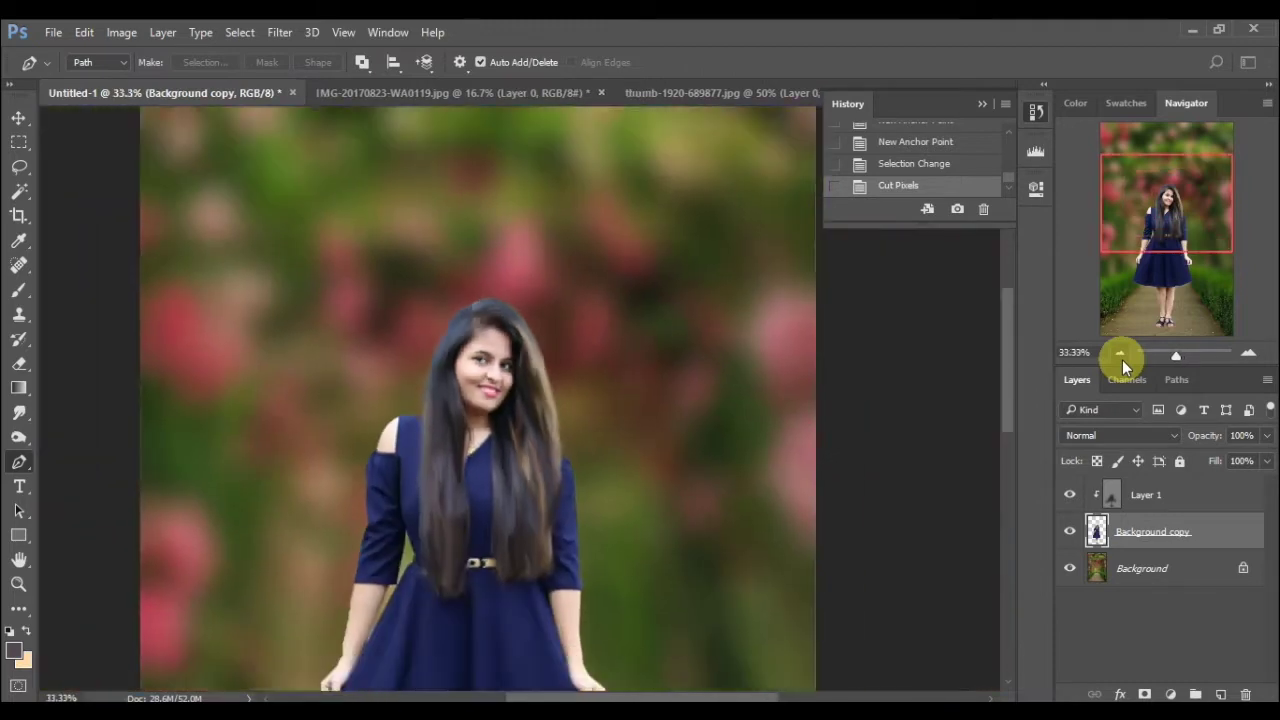
pyautogui.click(1120, 354)
pyautogui.click(1248, 353)
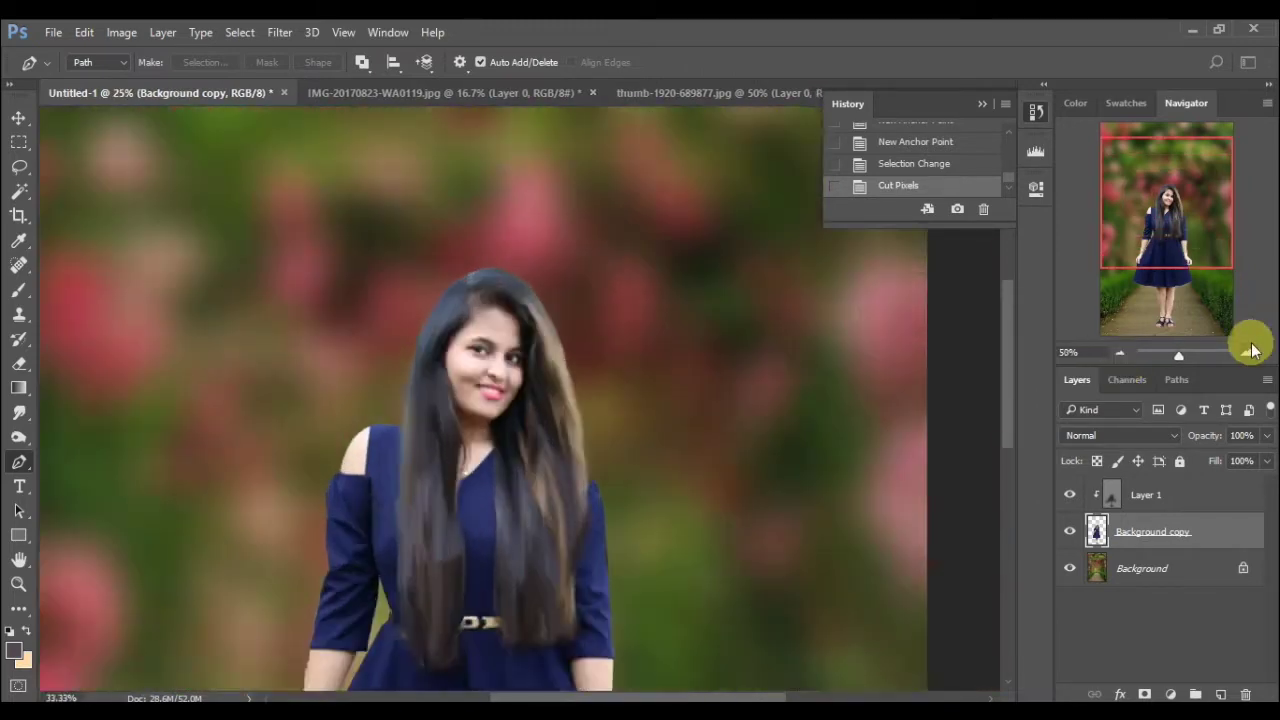
pyautogui.moveTo(1210, 187); pyautogui.dragTo(1178, 245)
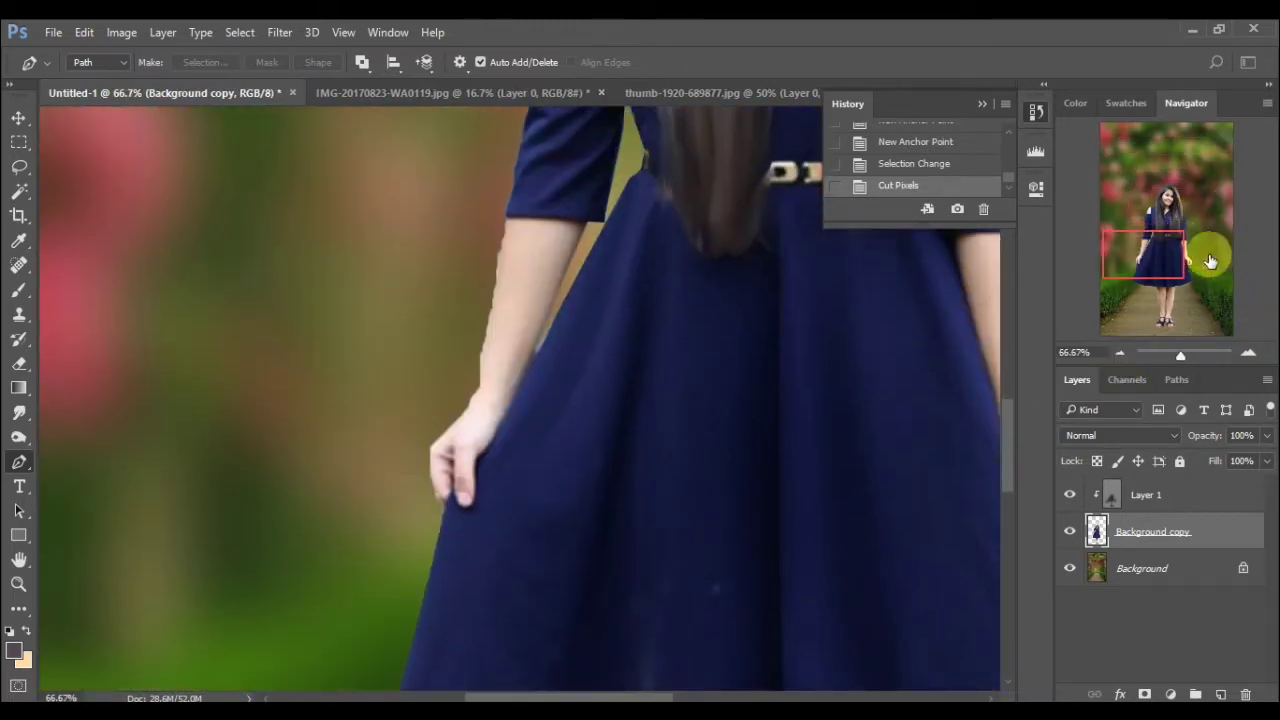
pyautogui.click(506, 216)
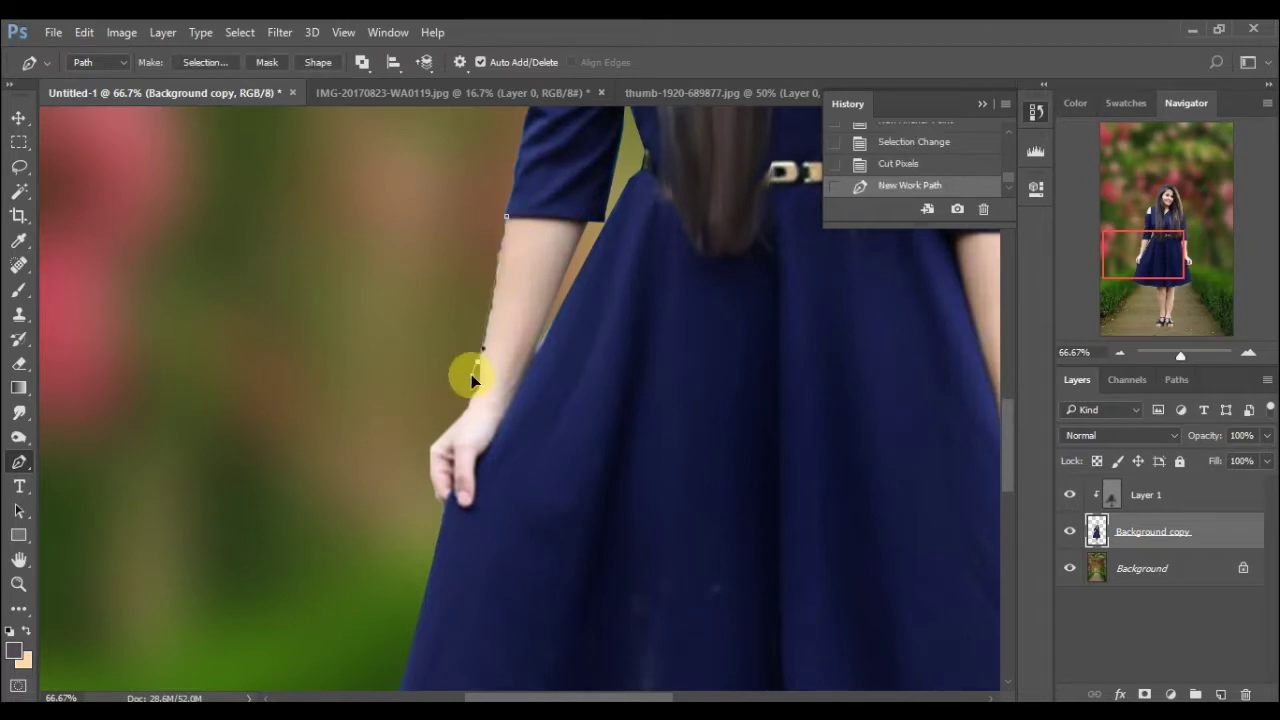
# - Finish the arm-edge path, make it a selection, and cut the background beside the forearm
pyautogui.moveTo(476, 364); pyautogui.dragTo(465, 382)
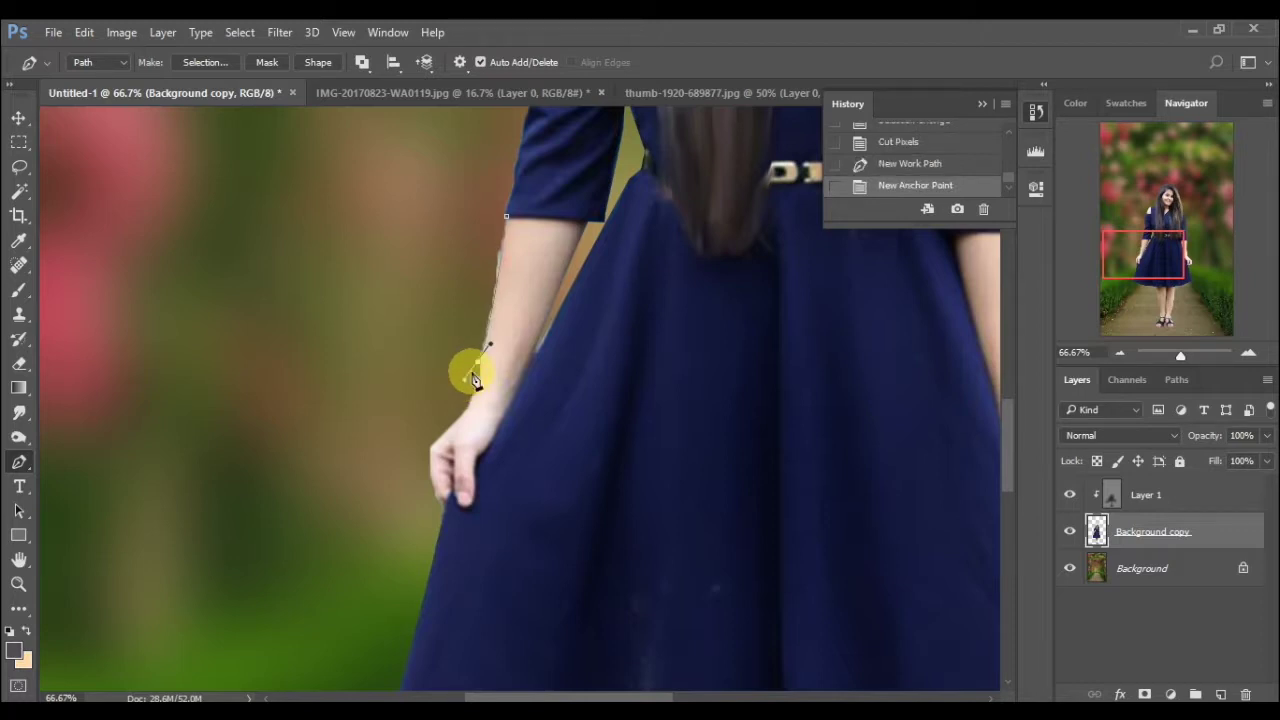
pyautogui.click(466, 378)
pyautogui.click(407, 393)
pyautogui.rightClick(416, 300)
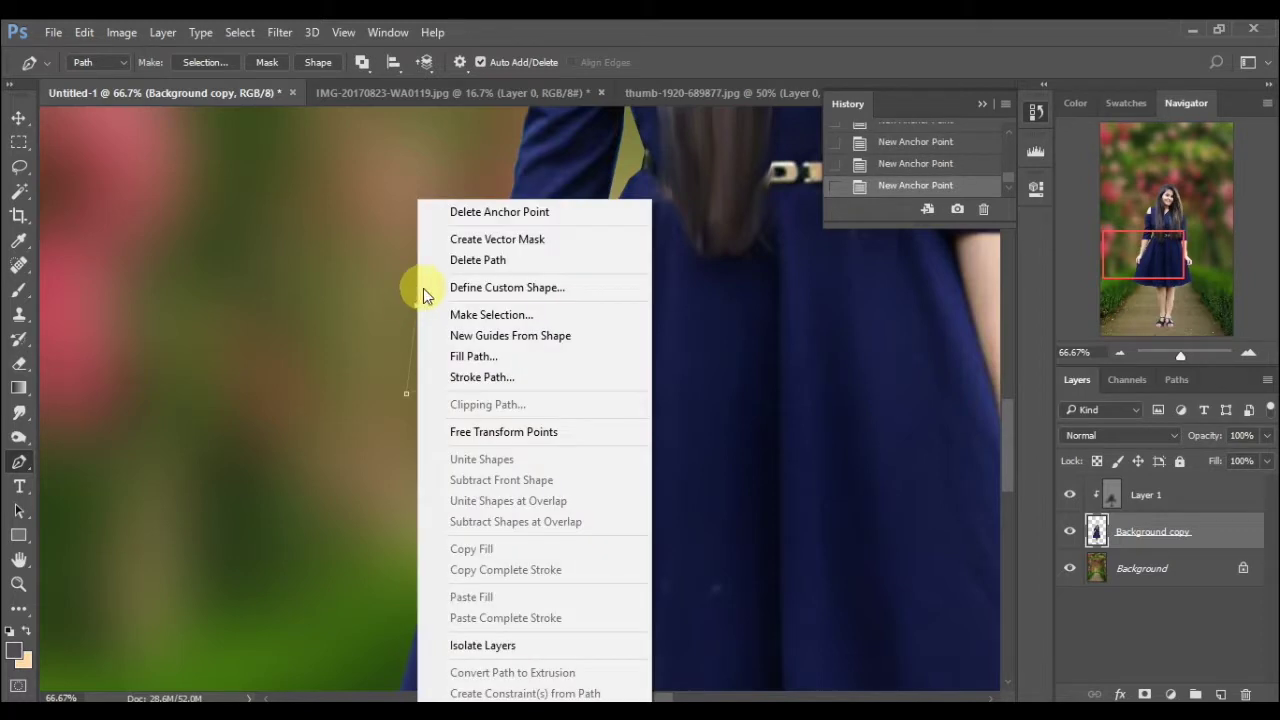
pyautogui.click(437, 313)
pyautogui.press('Return')
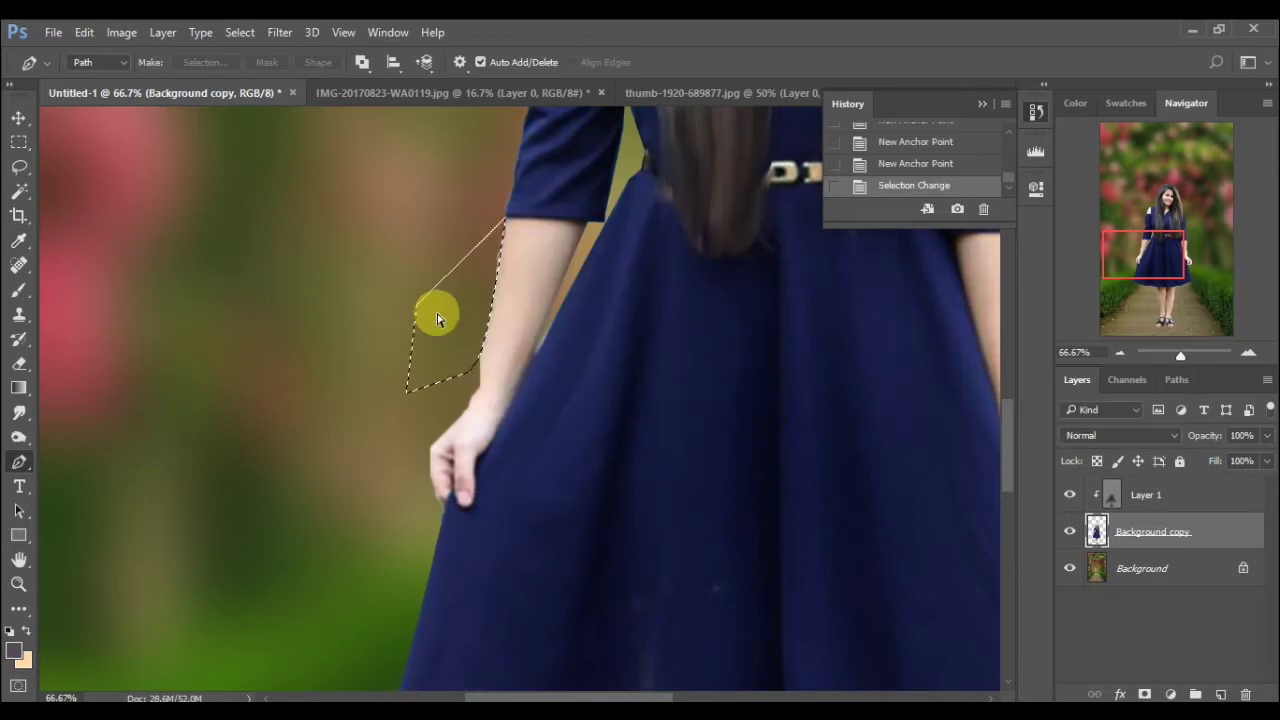
pyautogui.hotkey('ctrl', 'x')
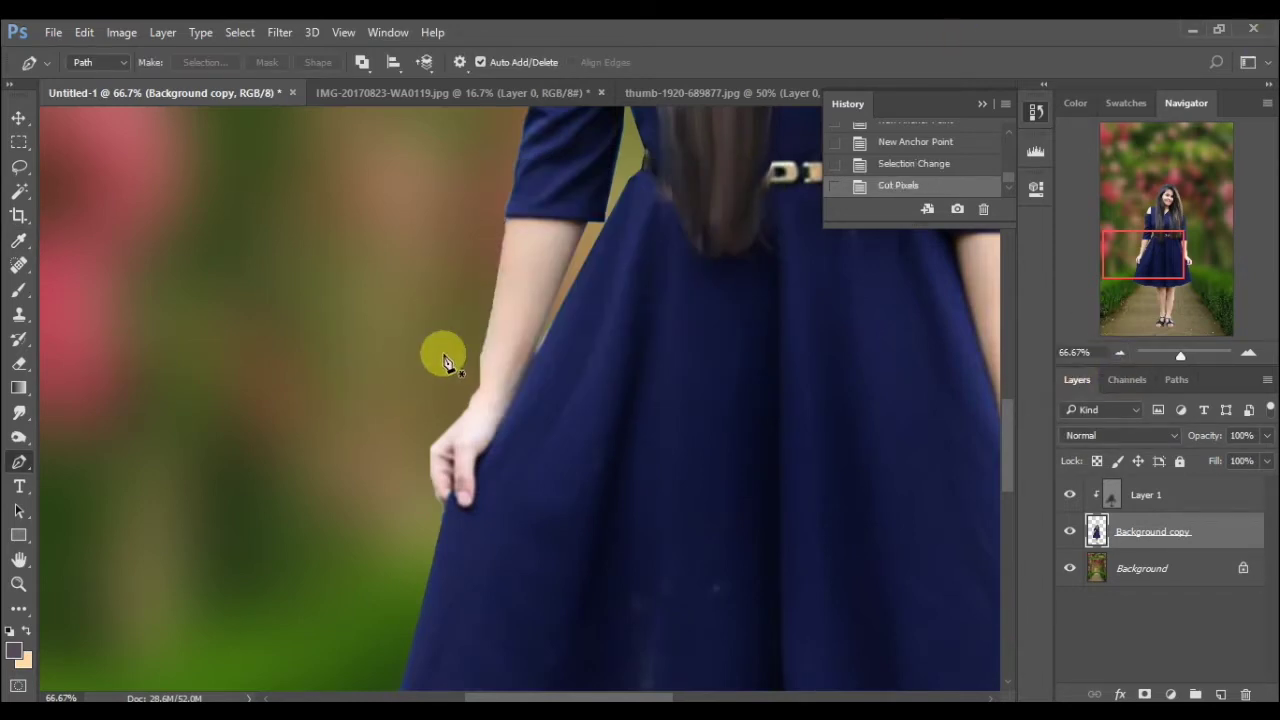
# - Outline the remaining gap beside the arm and turn it into a selection
pyautogui.click(476, 381)
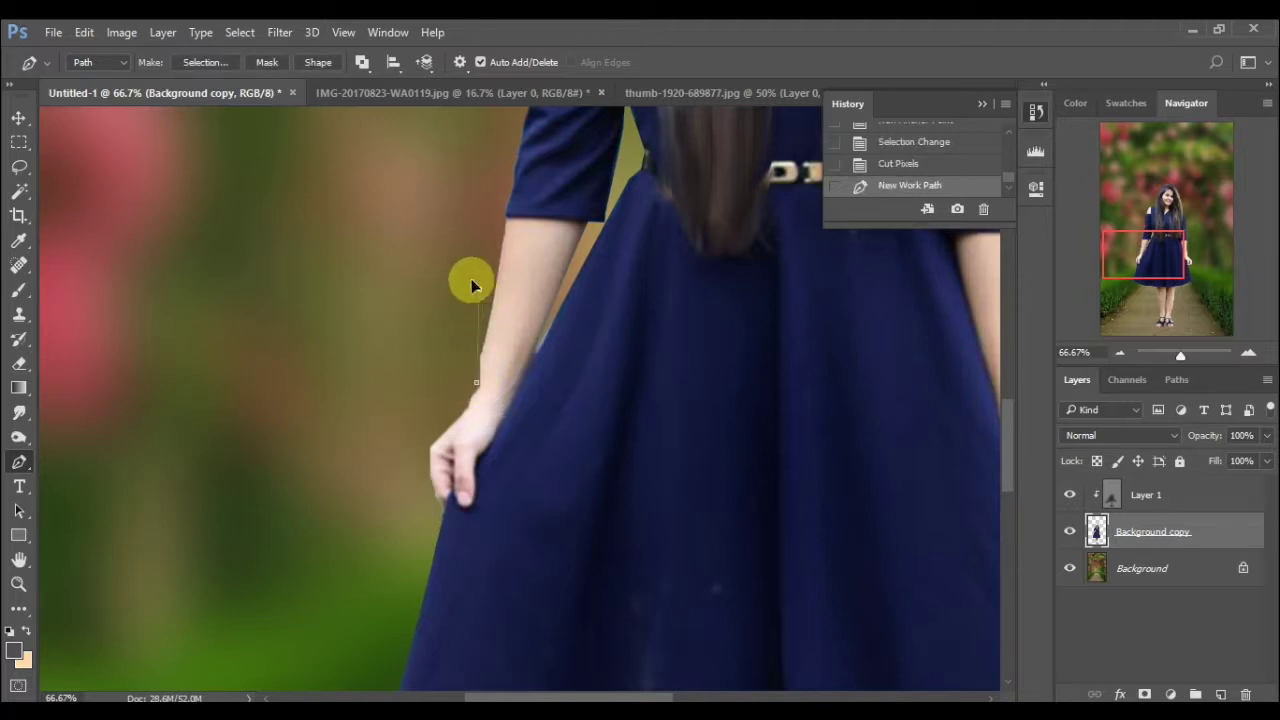
pyautogui.moveTo(476, 287); pyautogui.dragTo(461, 277)
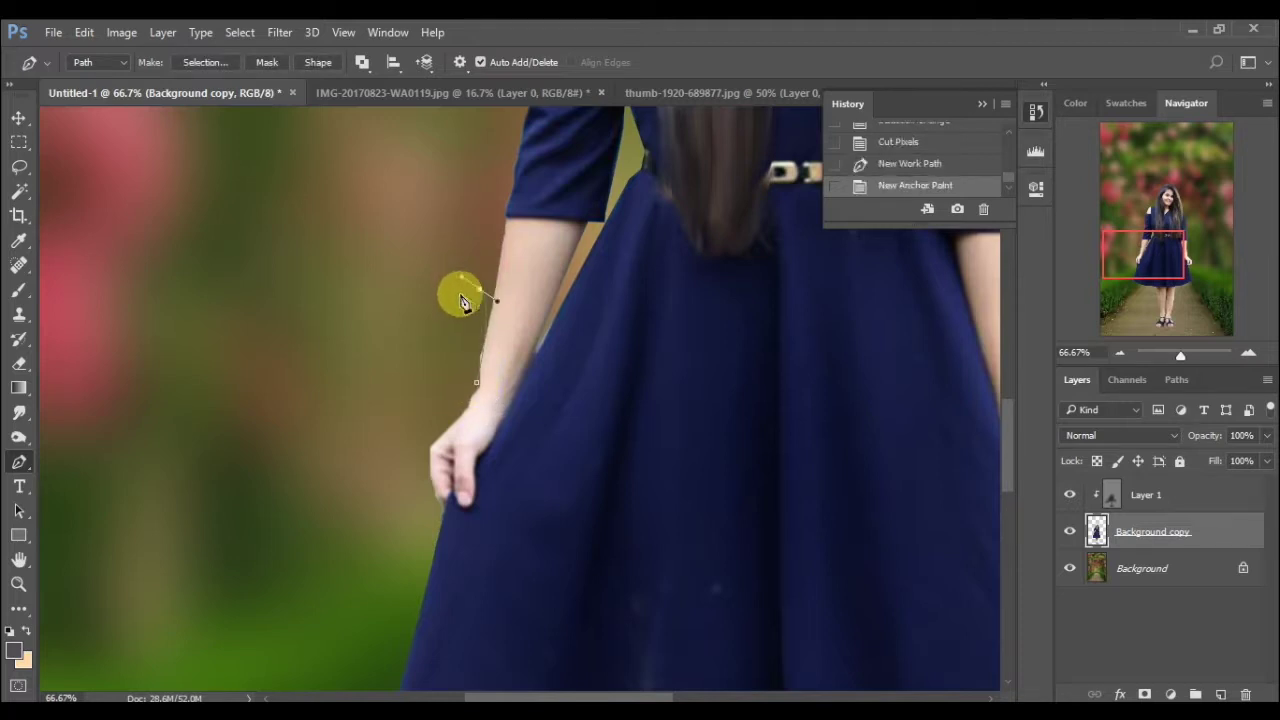
pyautogui.click(430, 452)
pyautogui.click(433, 401)
pyautogui.rightClick(433, 401)
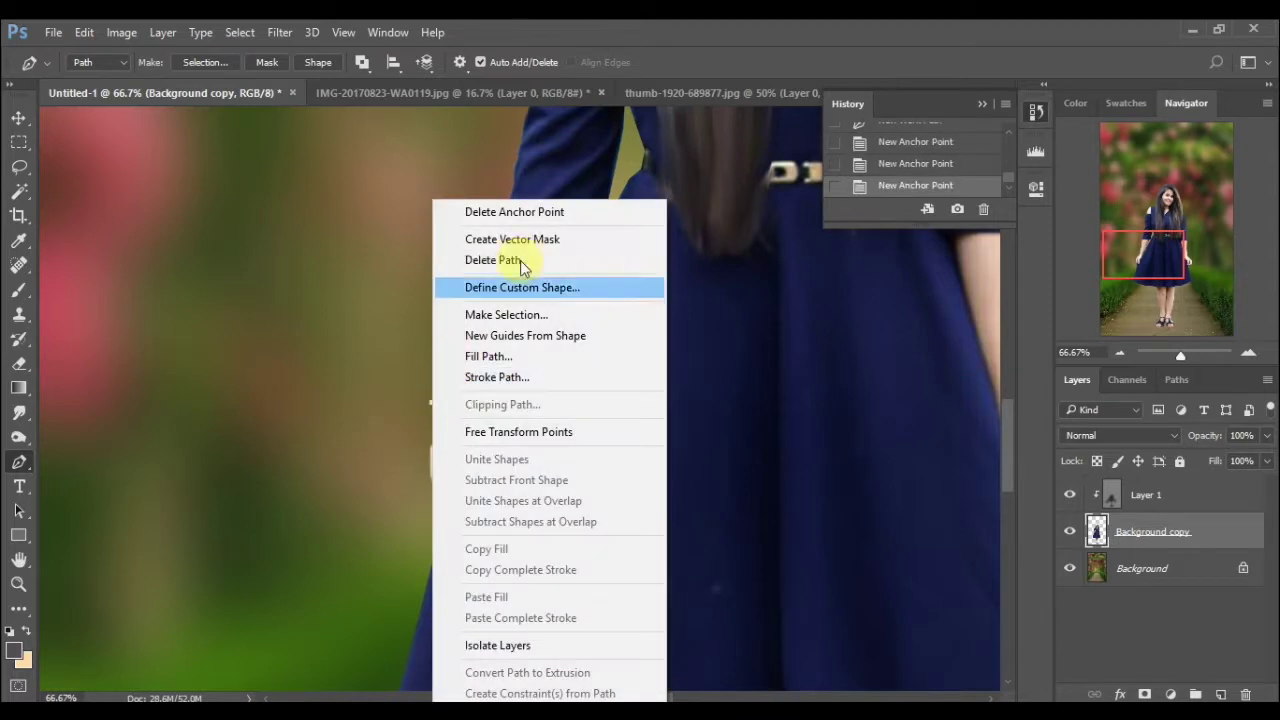
pyautogui.click(515, 314)
pyautogui.press('Return')
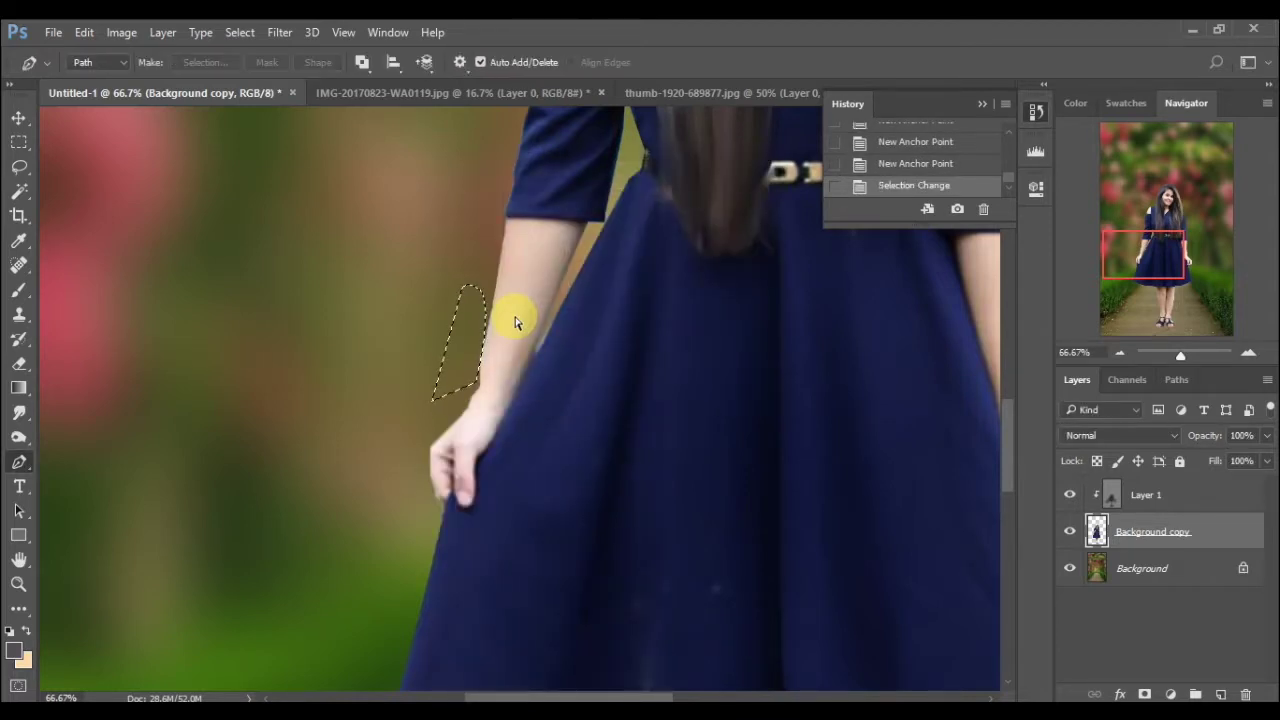
pyautogui.click(1117, 344)
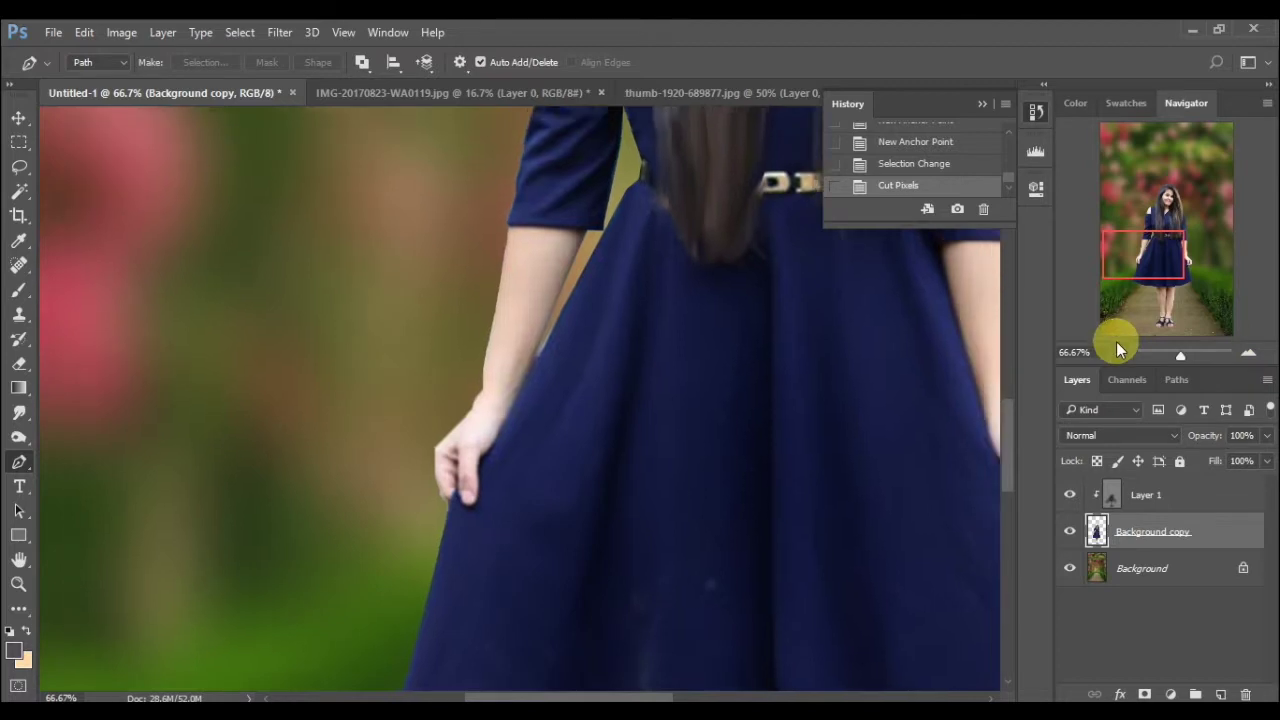
pyautogui.click(1117, 344)
# - On Layer 1, paint over the skirt with the Brush at 100% flow
pyautogui.click(1117, 344)
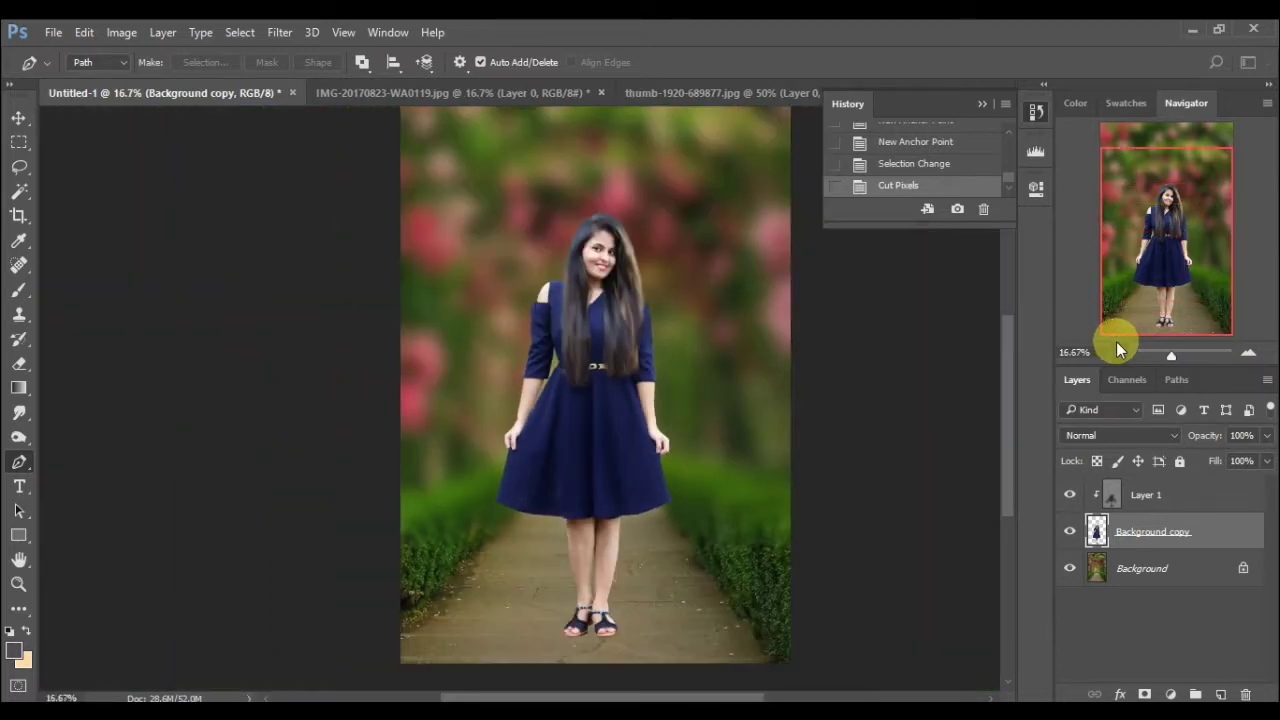
pyautogui.click(1117, 344)
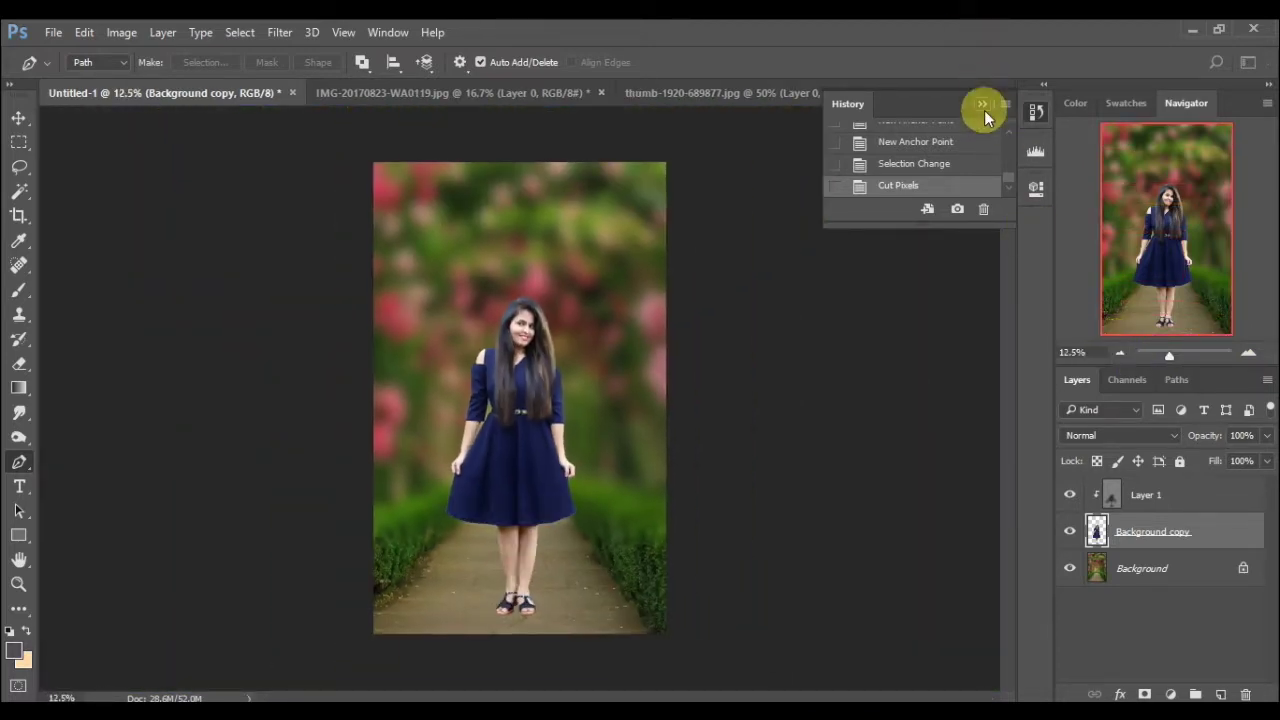
pyautogui.click(984, 110)
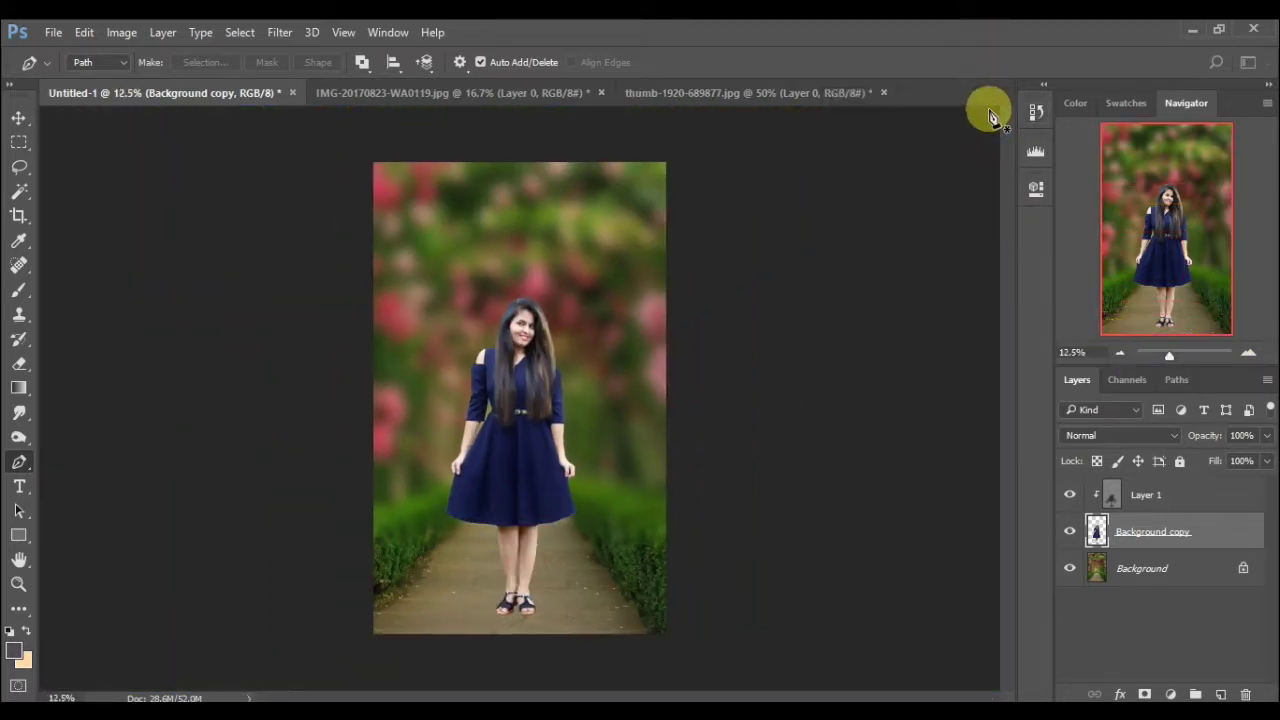
pyautogui.click(1113, 496)
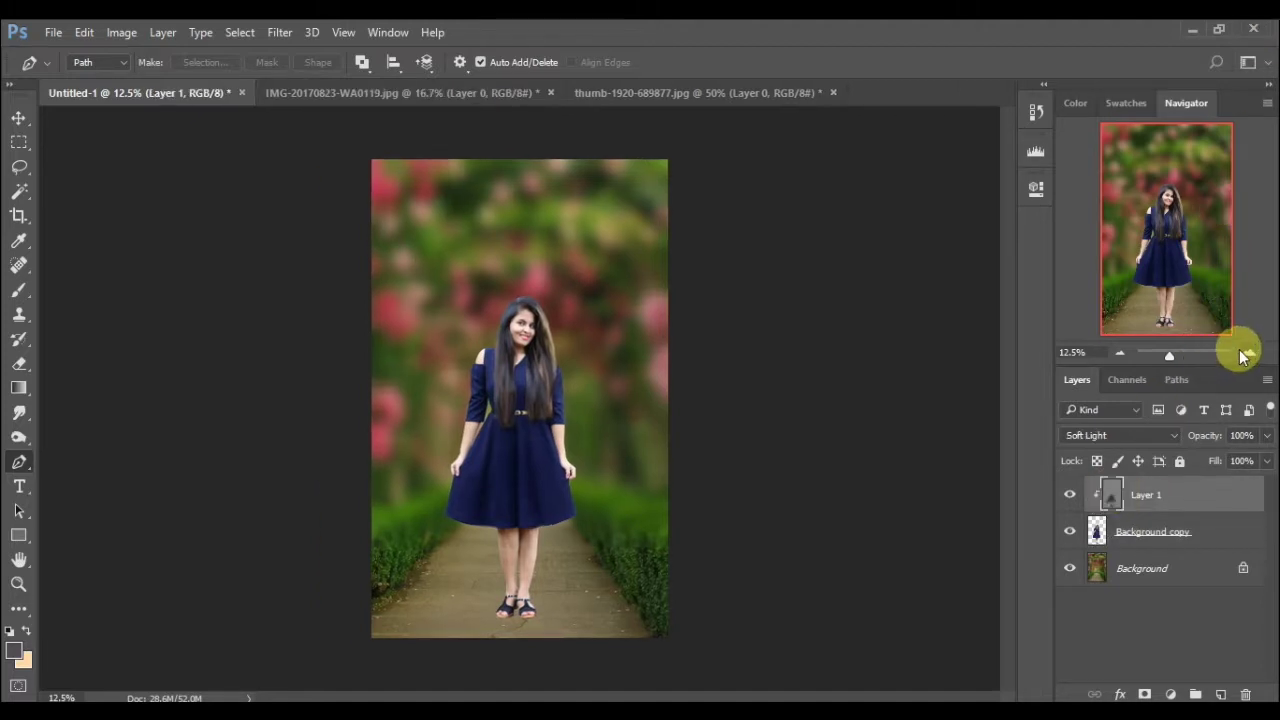
pyautogui.click(1247, 353)
pyautogui.moveTo(1170, 205); pyautogui.dragTo(1166, 225)
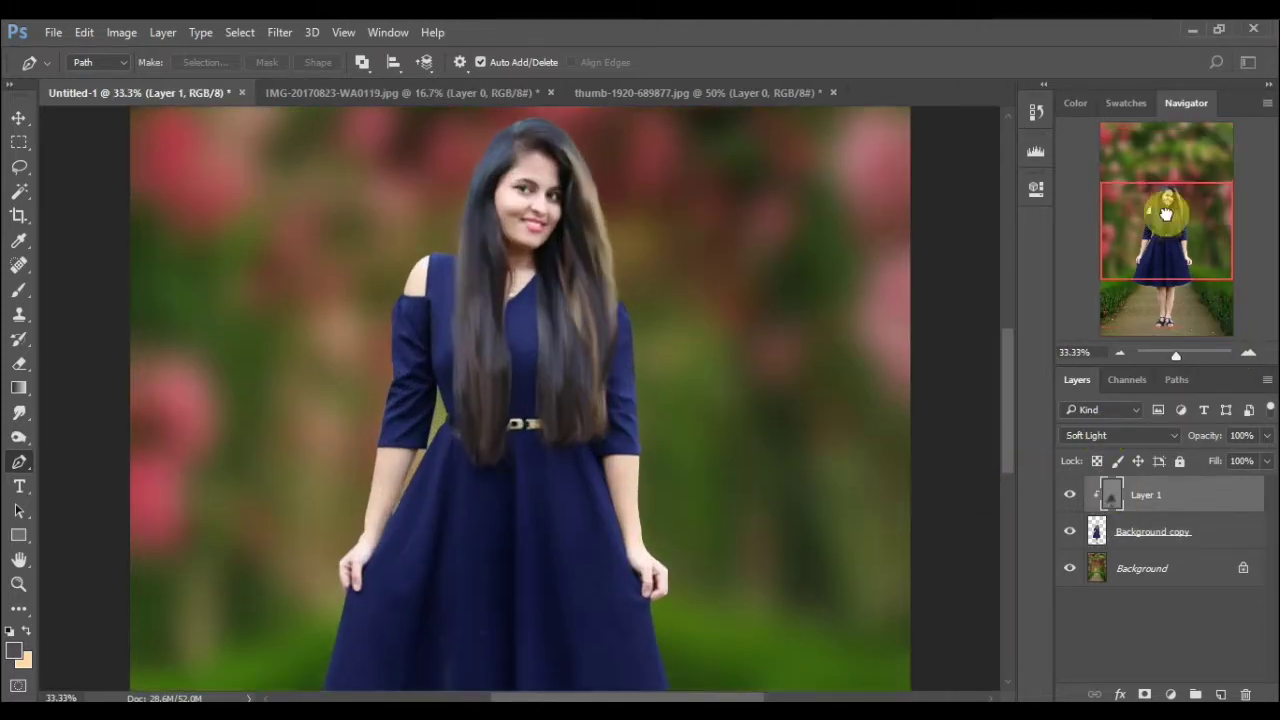
pyautogui.click(19, 289)
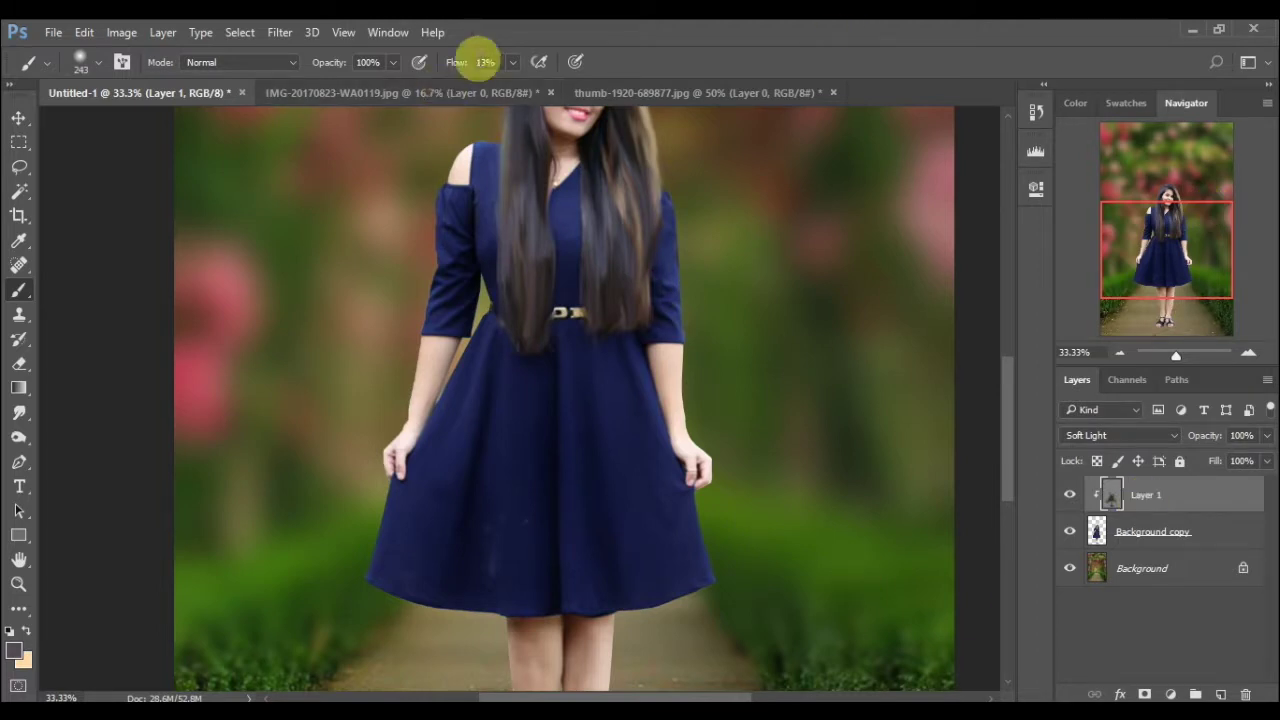
pyautogui.click(512, 62)
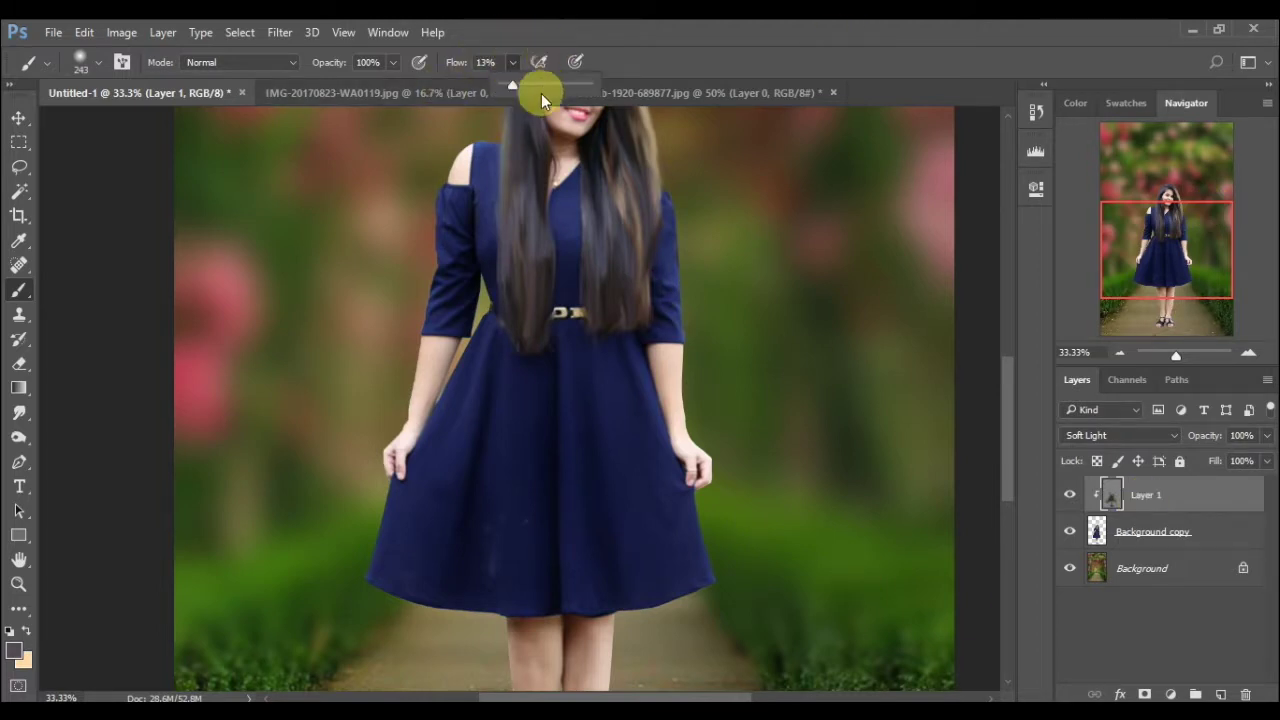
pyautogui.moveTo(549, 84); pyautogui.dragTo(597, 84)
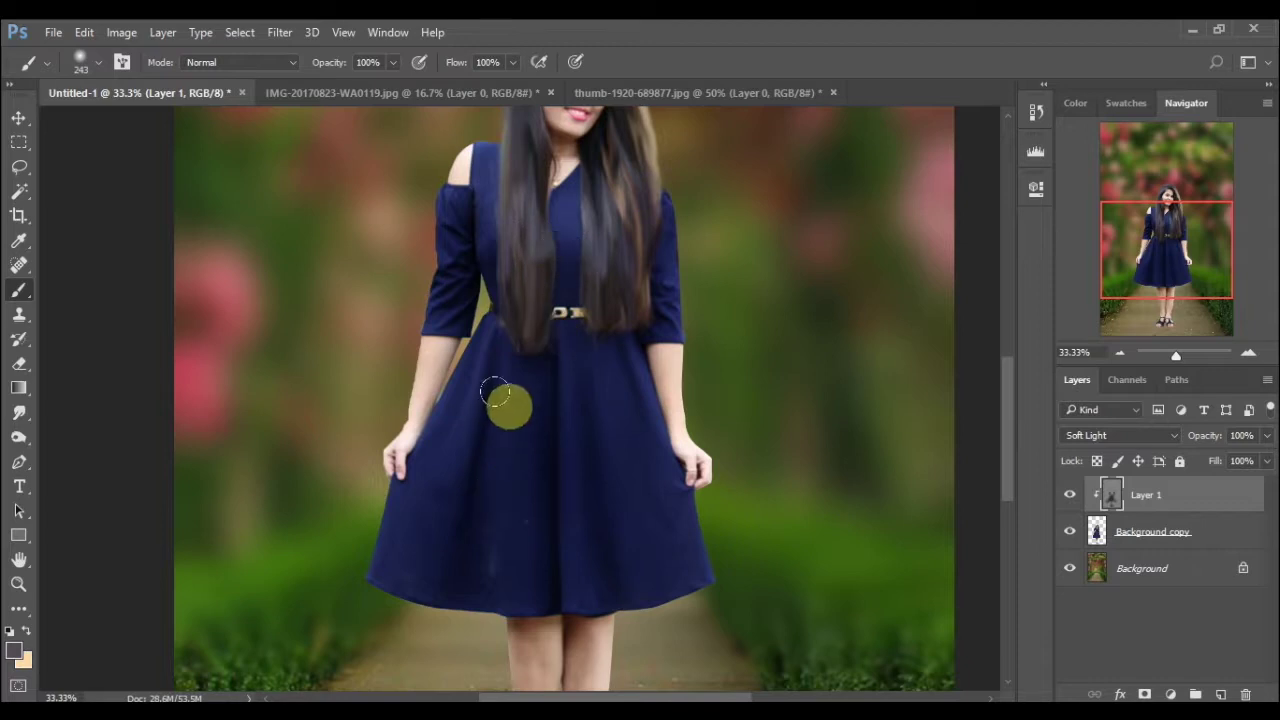
pyautogui.moveTo(497, 393)
pyautogui.mouseDown()
pyautogui.moveTo(443, 598)
pyautogui.moveTo(457, 514)
pyautogui.moveTo(609, 257)
pyautogui.moveTo(586, 463)
pyautogui.moveTo(566, 330)
pyautogui.moveTo(571, 594)
pyautogui.moveTo(585, 495)
pyautogui.mouseUp()
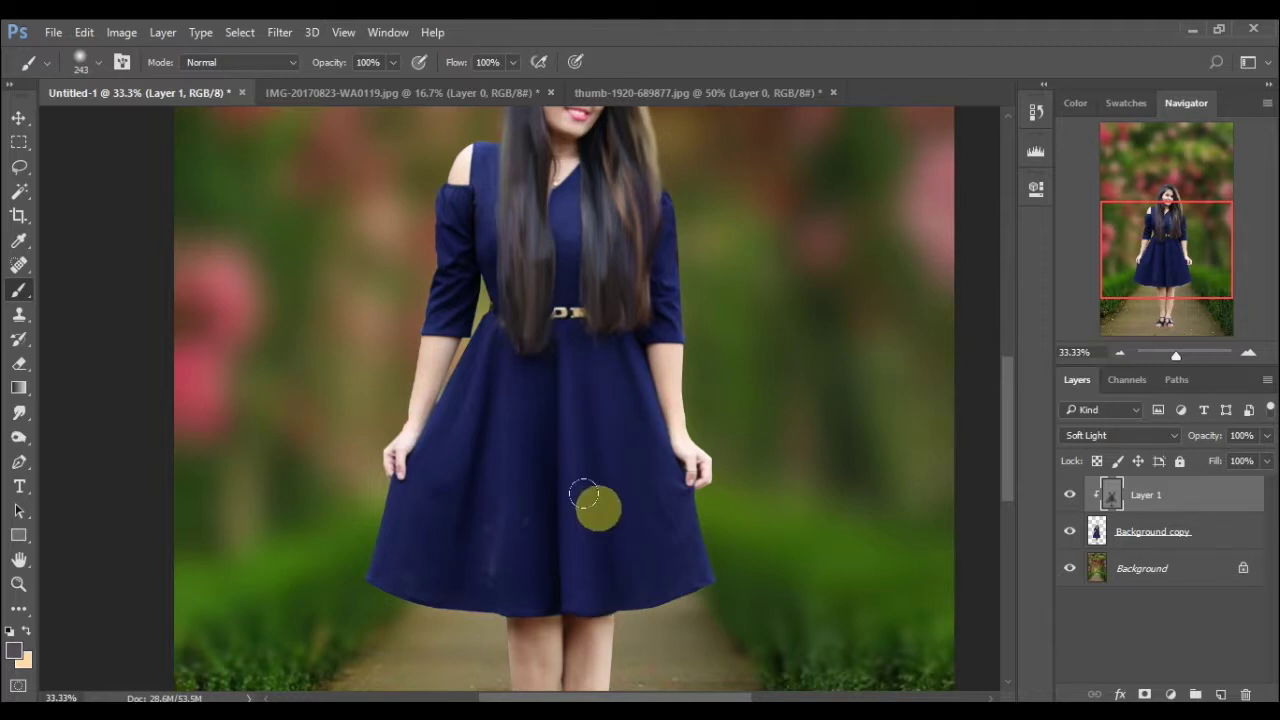
# - Set the foreground paint colour to black
pyautogui.click(22, 652)
pyautogui.moveTo(435, 380); pyautogui.dragTo(400, 422)
pyautogui.click(818, 177)
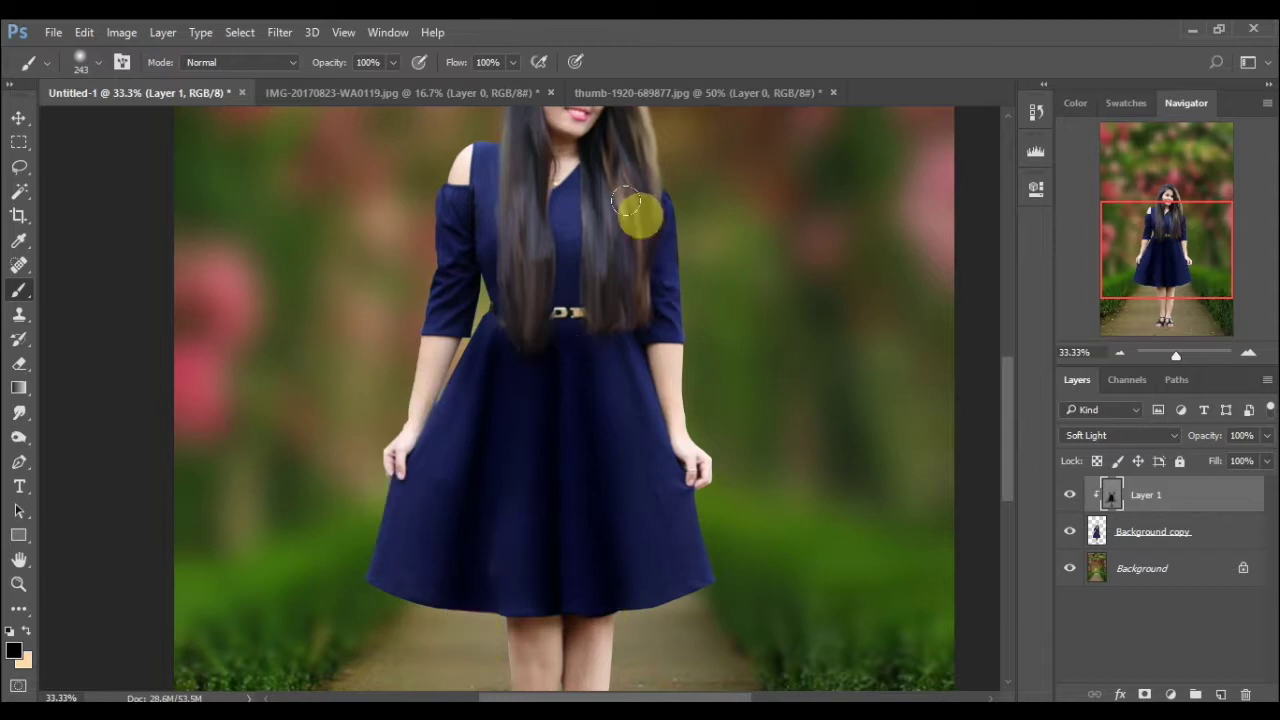
pyautogui.moveTo(1170, 245); pyautogui.dragTo(1163, 222)
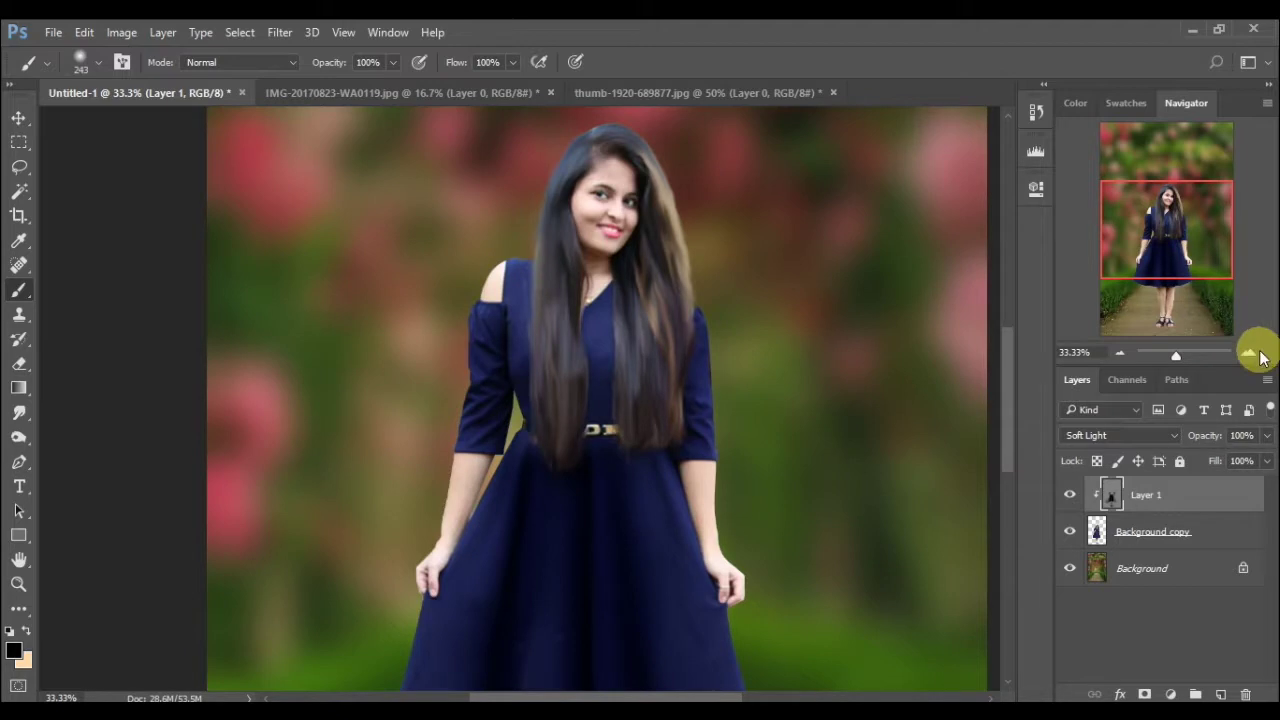
# - Zoom in on the face and set the brush size to 75 px
pyautogui.click(1248, 352)
pyautogui.moveTo(1220, 277); pyautogui.dragTo(1189, 178)
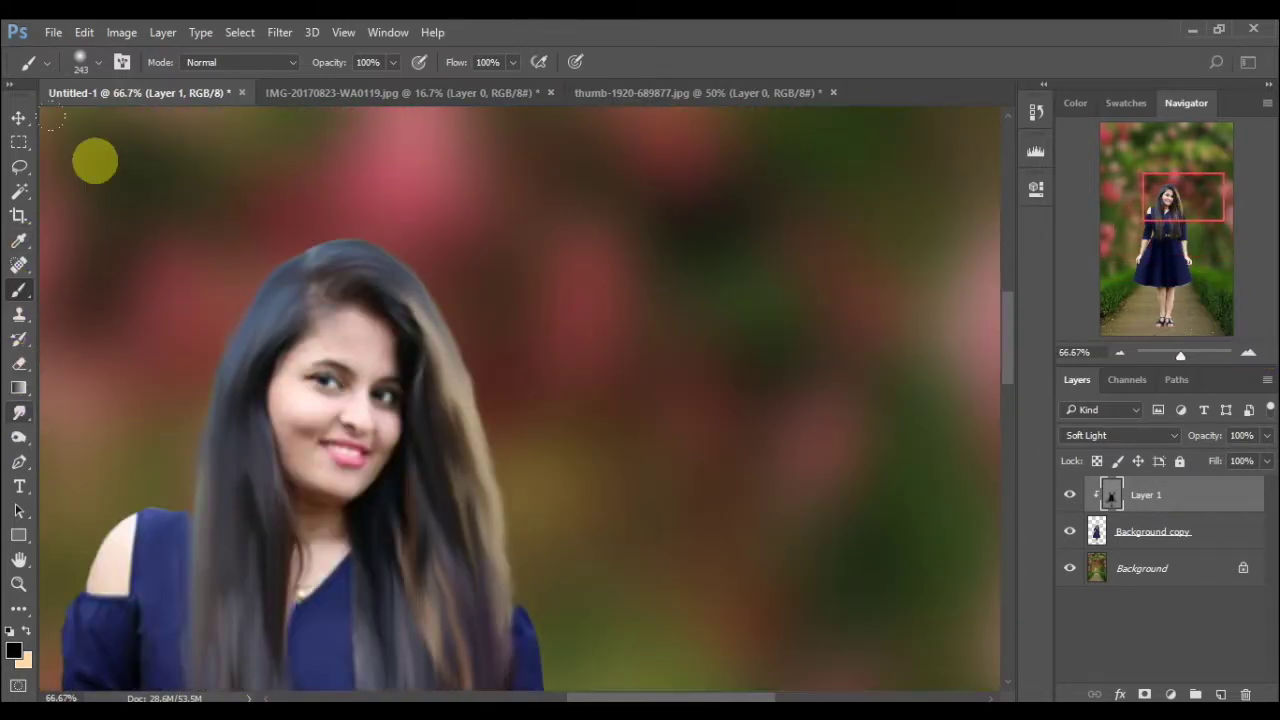
pyautogui.click(94, 70)
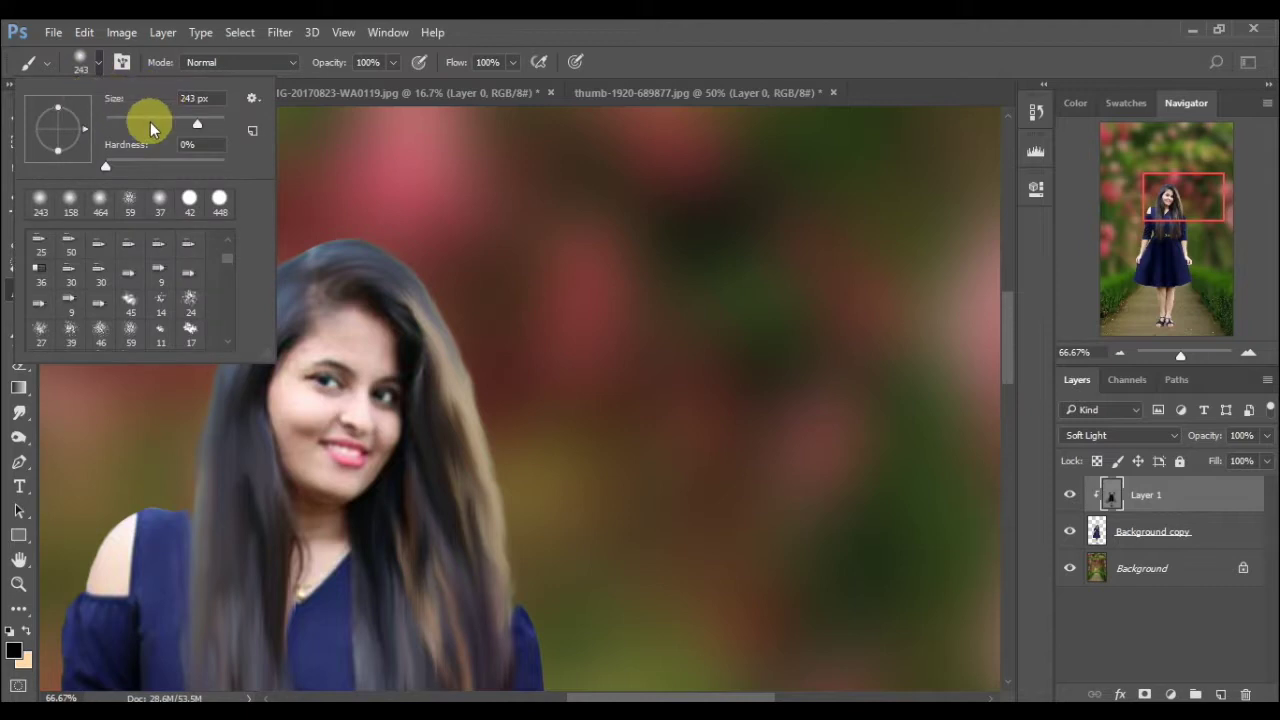
pyautogui.click(150, 122)
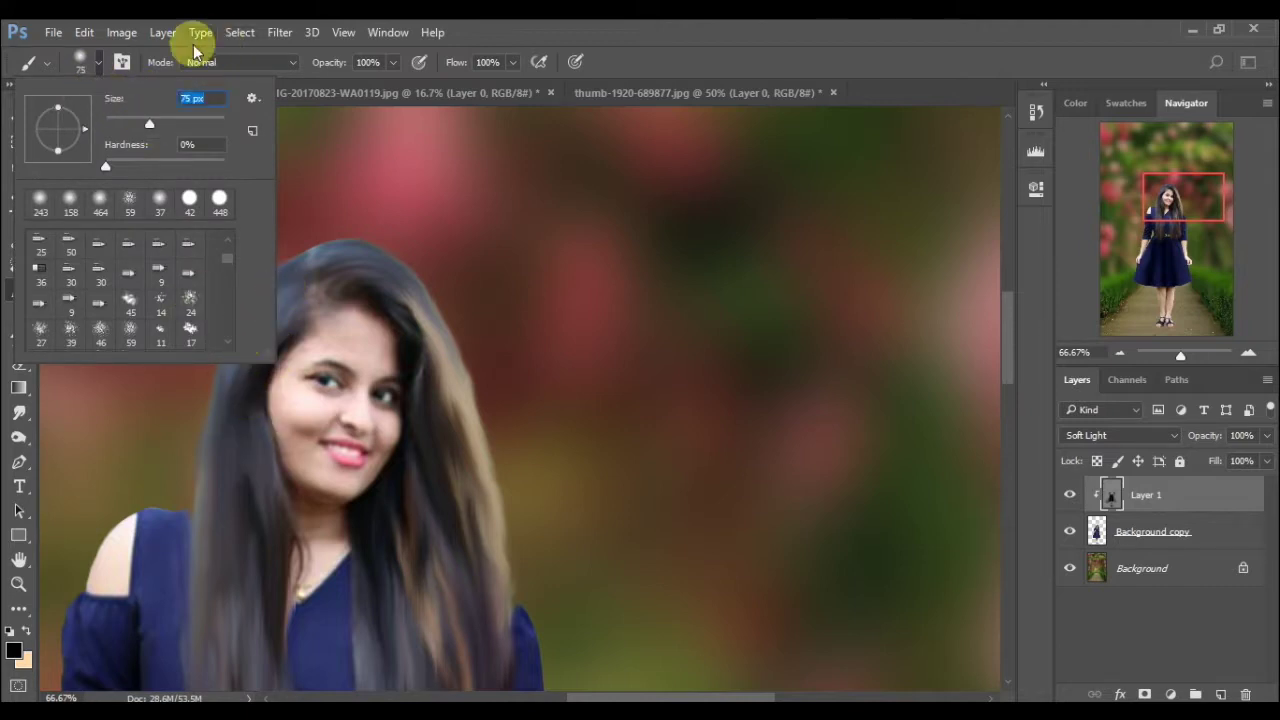
pyautogui.click(96, 53)
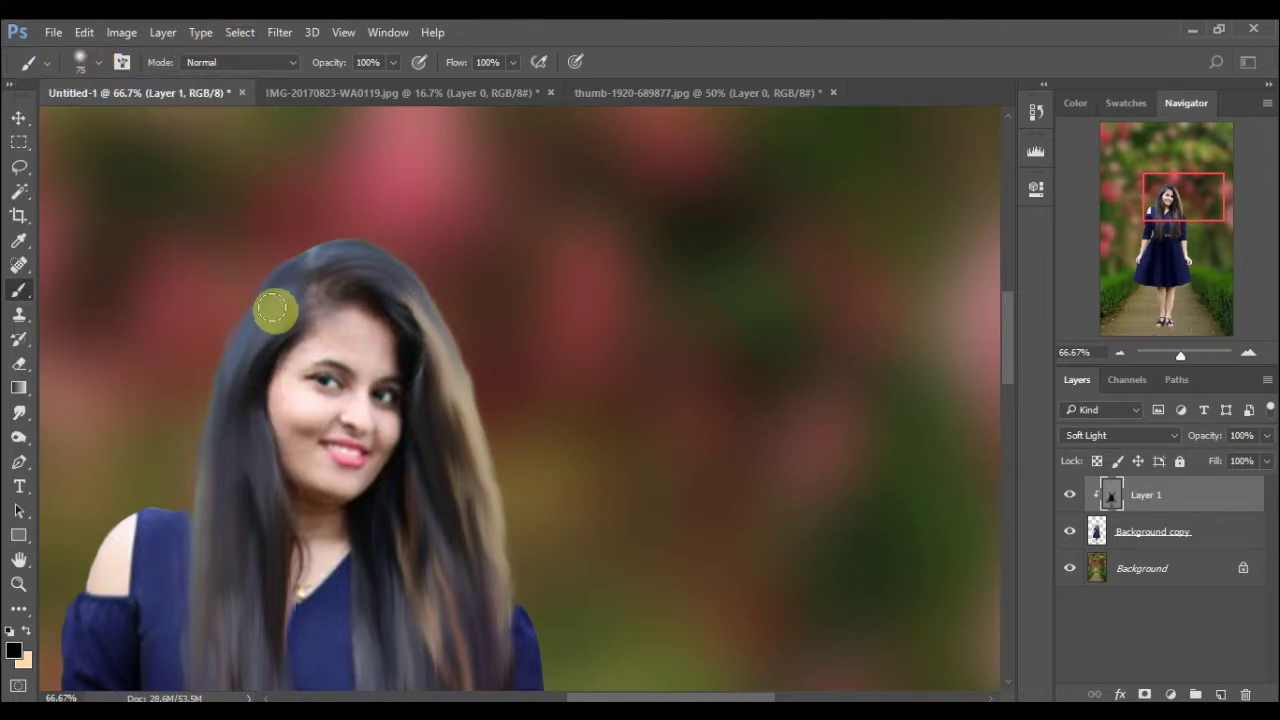
# - Paint black over the hair on both sides of the face, redoing strokes as needed
pyautogui.moveTo(283, 327)
pyautogui.mouseDown()
pyautogui.moveTo(252, 457)
pyautogui.moveTo(289, 611)
pyautogui.moveTo(272, 681)
pyautogui.mouseUp()
pyautogui.hotkey('ctrl', 'z')
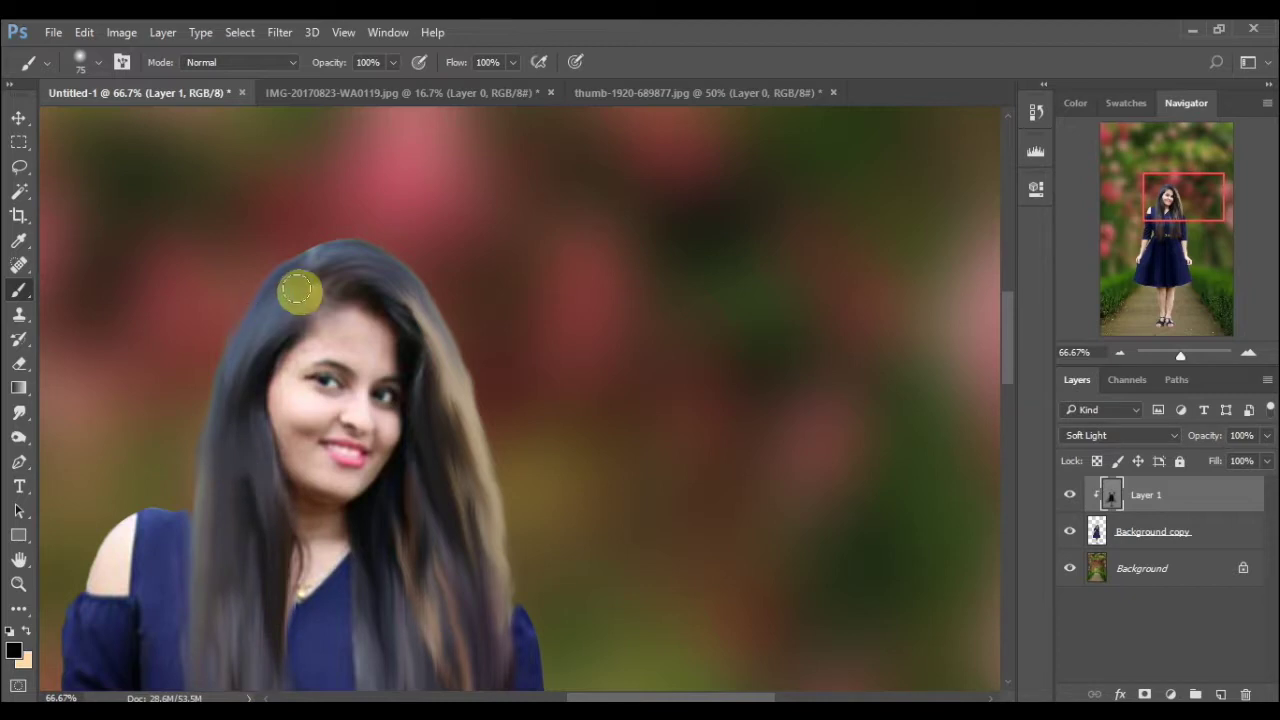
pyautogui.moveTo(259, 345); pyautogui.dragTo(214, 666)
pyautogui.moveTo(271, 334)
pyautogui.mouseDown()
pyautogui.moveTo(281, 294)
pyautogui.moveTo(229, 391)
pyautogui.moveTo(186, 628)
pyautogui.mouseUp()
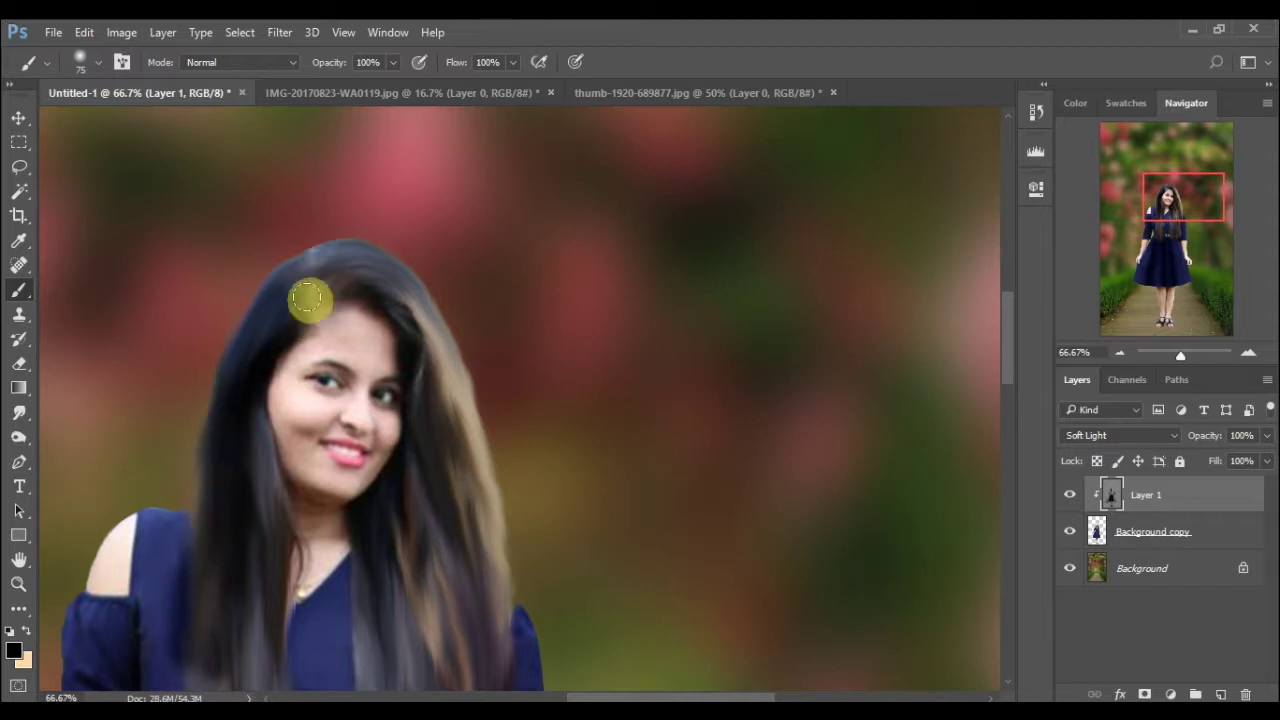
pyautogui.hotkey('ctrl', 'z')
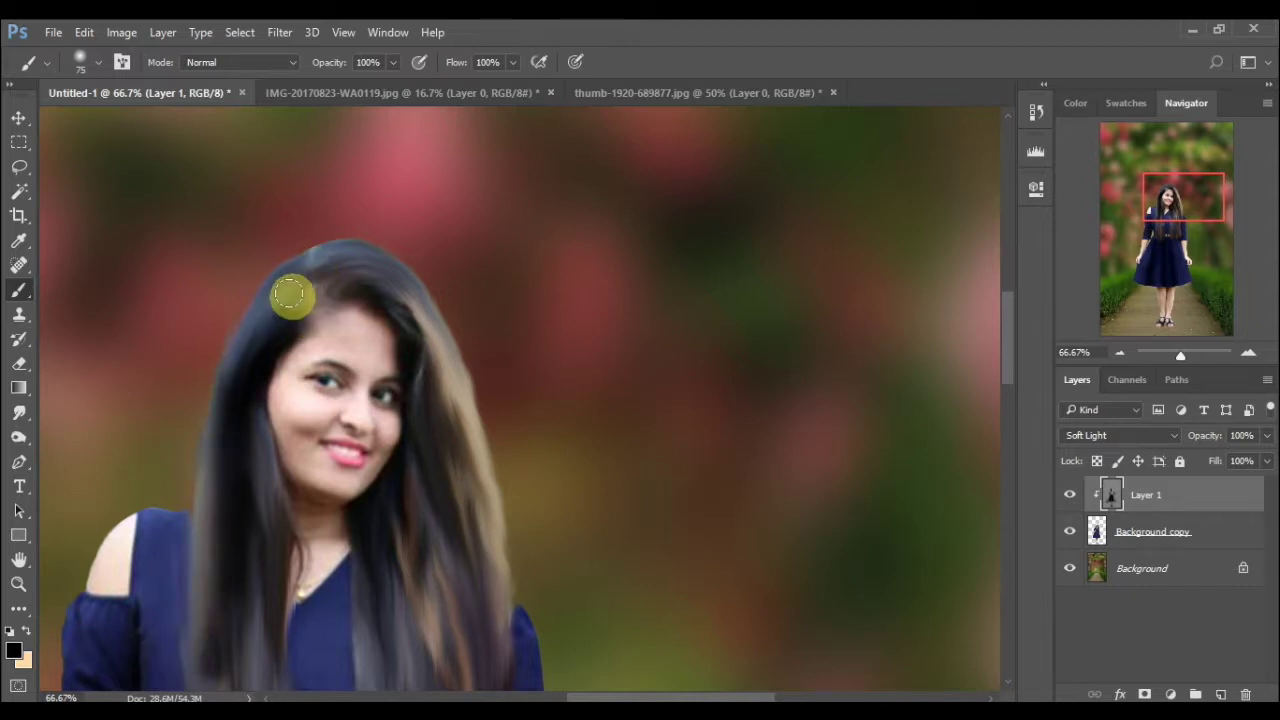
pyautogui.moveTo(291, 283)
pyautogui.mouseDown()
pyautogui.moveTo(220, 417)
pyautogui.moveTo(186, 637)
pyautogui.moveTo(193, 668)
pyautogui.moveTo(271, 557)
pyautogui.moveTo(266, 591)
pyautogui.moveTo(266, 449)
pyautogui.moveTo(250, 418)
pyautogui.moveTo(277, 297)
pyautogui.moveTo(331, 255)
pyautogui.moveTo(314, 293)
pyautogui.mouseUp()
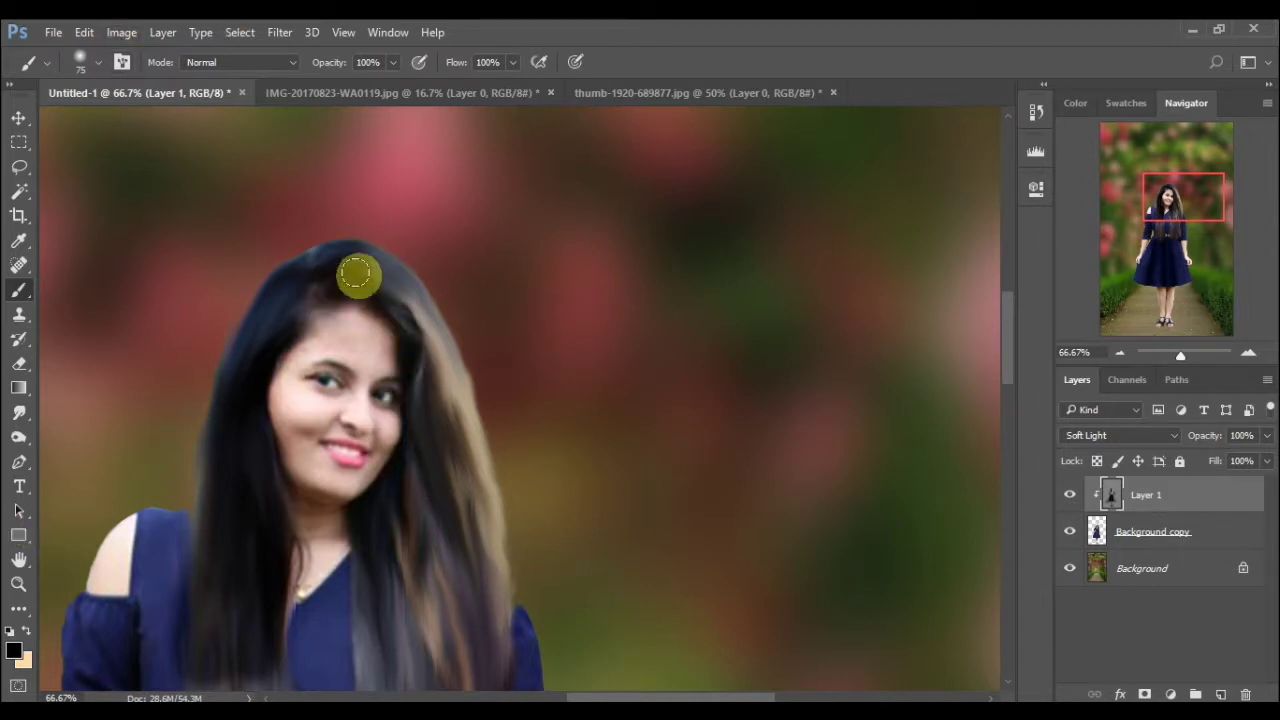
pyautogui.moveTo(362, 278)
pyautogui.mouseDown()
pyautogui.moveTo(420, 337)
pyautogui.moveTo(447, 572)
pyautogui.moveTo(442, 685)
pyautogui.mouseUp()
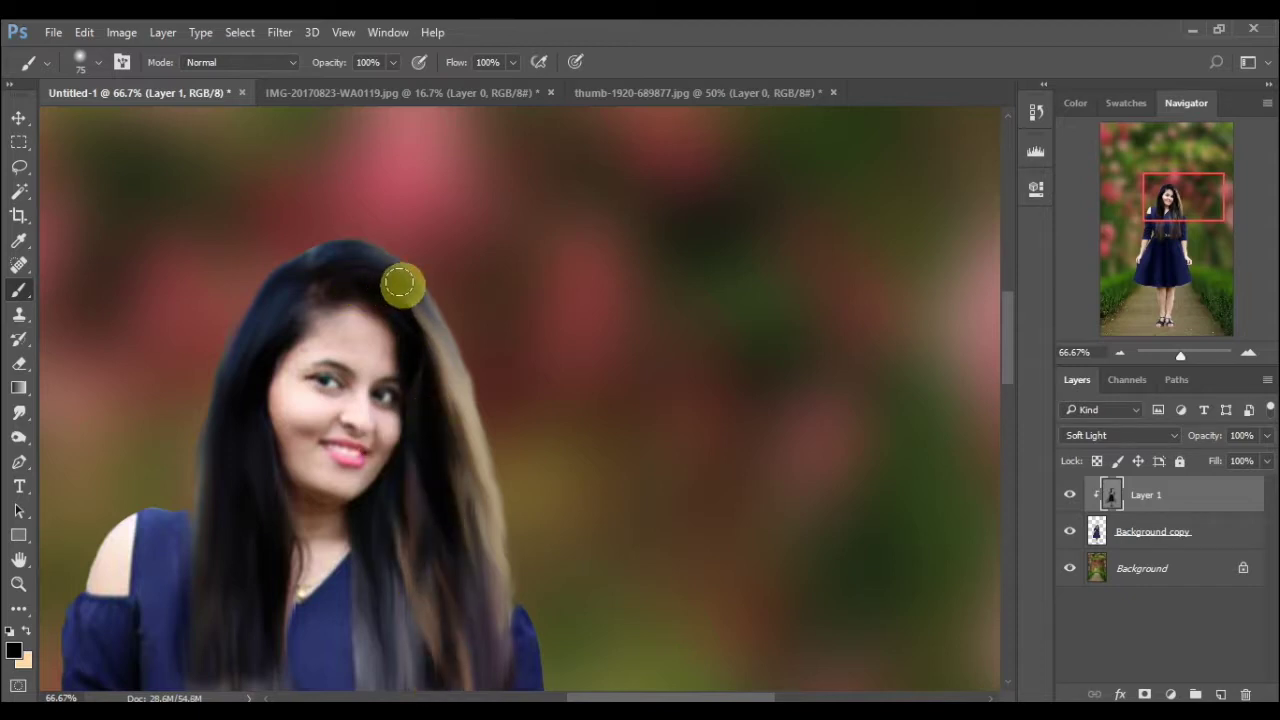
pyautogui.moveTo(405, 286)
pyautogui.mouseDown()
pyautogui.moveTo(463, 383)
pyautogui.moveTo(488, 578)
pyautogui.moveTo(480, 654)
pyautogui.mouseUp()
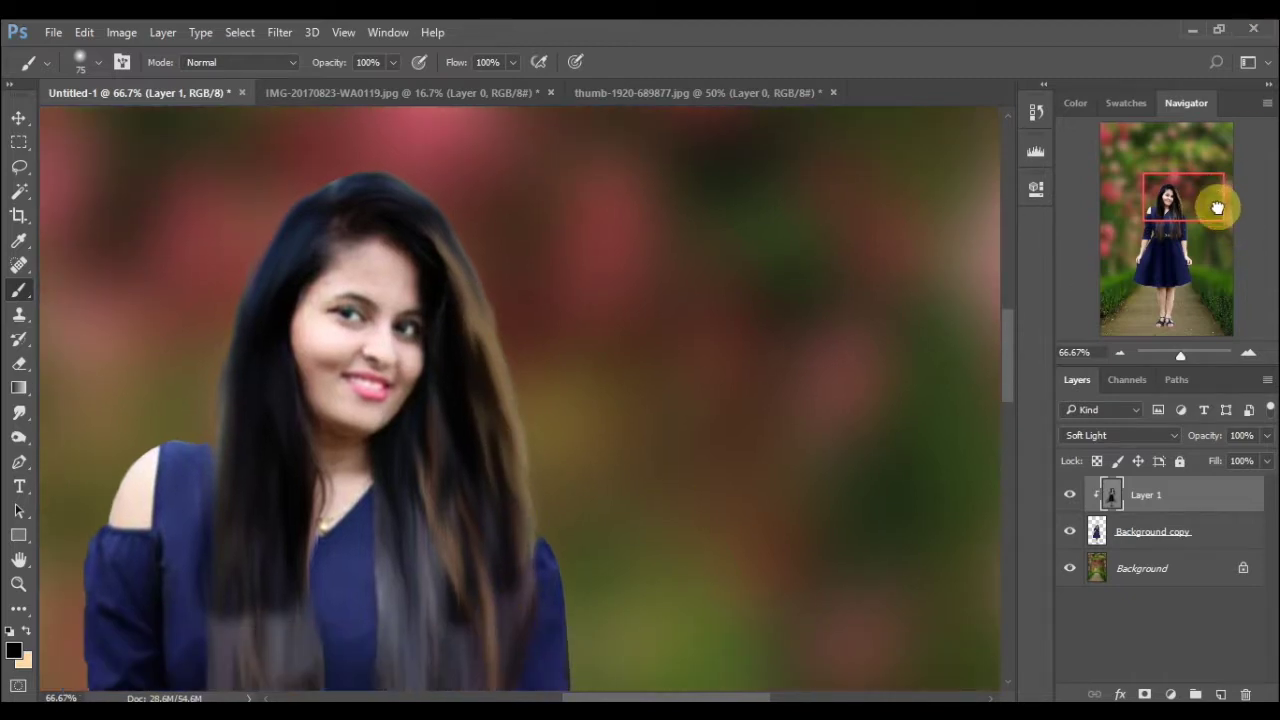
pyautogui.moveTo(1217, 194); pyautogui.dragTo(1217, 218)
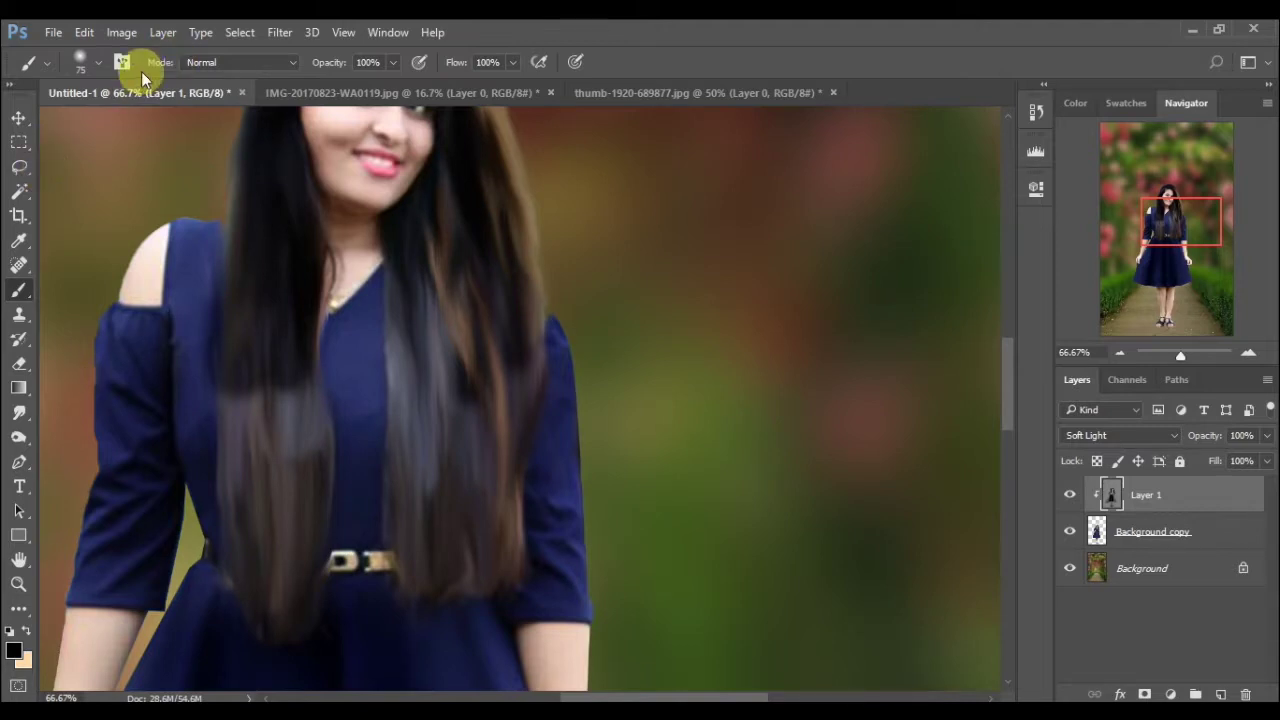
# - Enlarge the brush to 196 px and darken the long hair strands over the dress
pyautogui.click(86, 65)
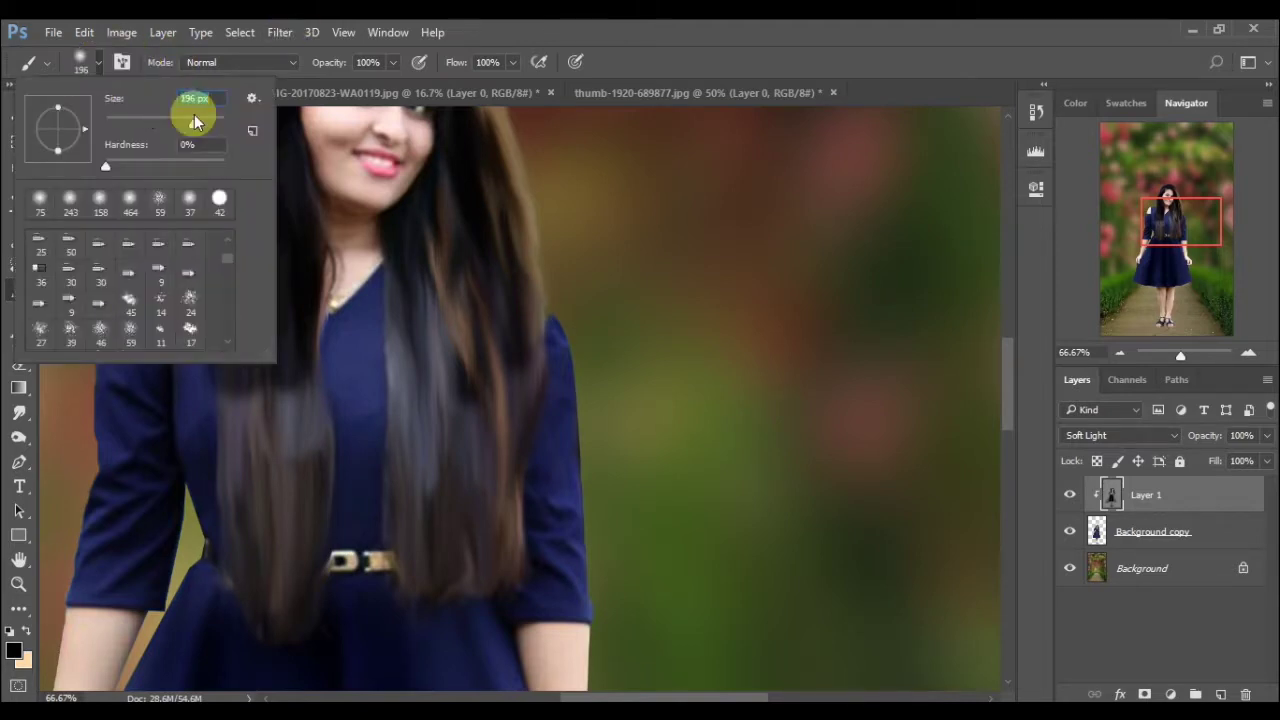
pyautogui.click(440, 310)
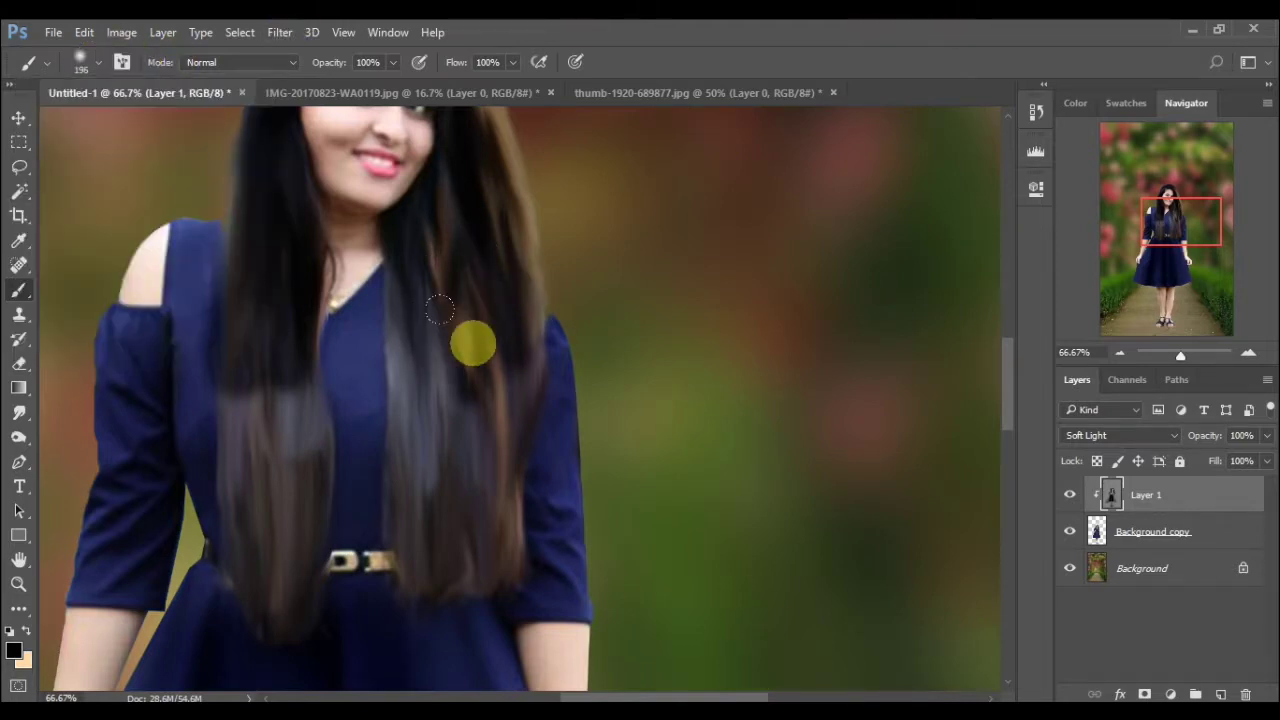
pyautogui.moveTo(440, 310)
pyautogui.mouseDown()
pyautogui.moveTo(429, 509)
pyautogui.moveTo(477, 294)
pyautogui.moveTo(449, 506)
pyautogui.moveTo(401, 269)
pyautogui.moveTo(400, 537)
pyautogui.moveTo(400, 245)
pyautogui.moveTo(254, 403)
pyautogui.moveTo(252, 375)
pyautogui.moveTo(254, 537)
pyautogui.moveTo(226, 450)
pyautogui.moveTo(223, 341)
pyautogui.moveTo(217, 456)
pyautogui.moveTo(235, 527)
pyautogui.mouseUp()
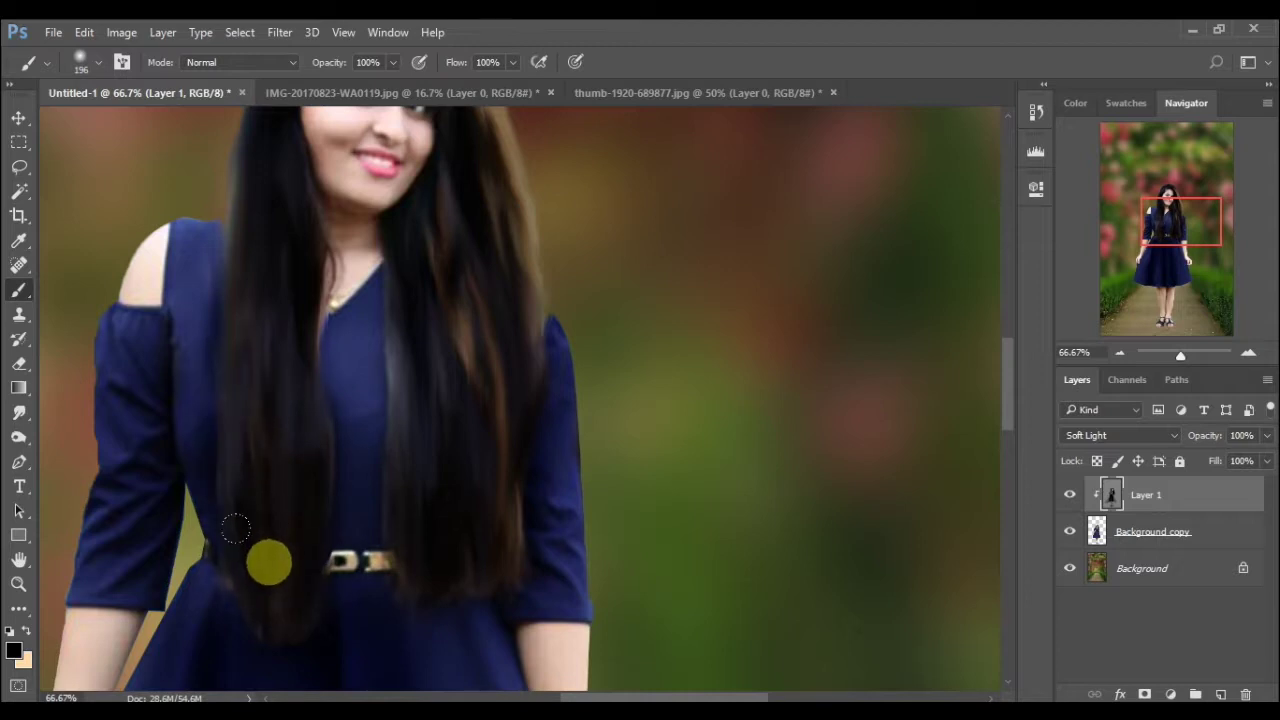
pyautogui.moveTo(1214, 215)
pyautogui.mouseDown()
pyautogui.moveTo(1220, 186)
pyautogui.moveTo(1212, 201)
pyautogui.mouseUp()
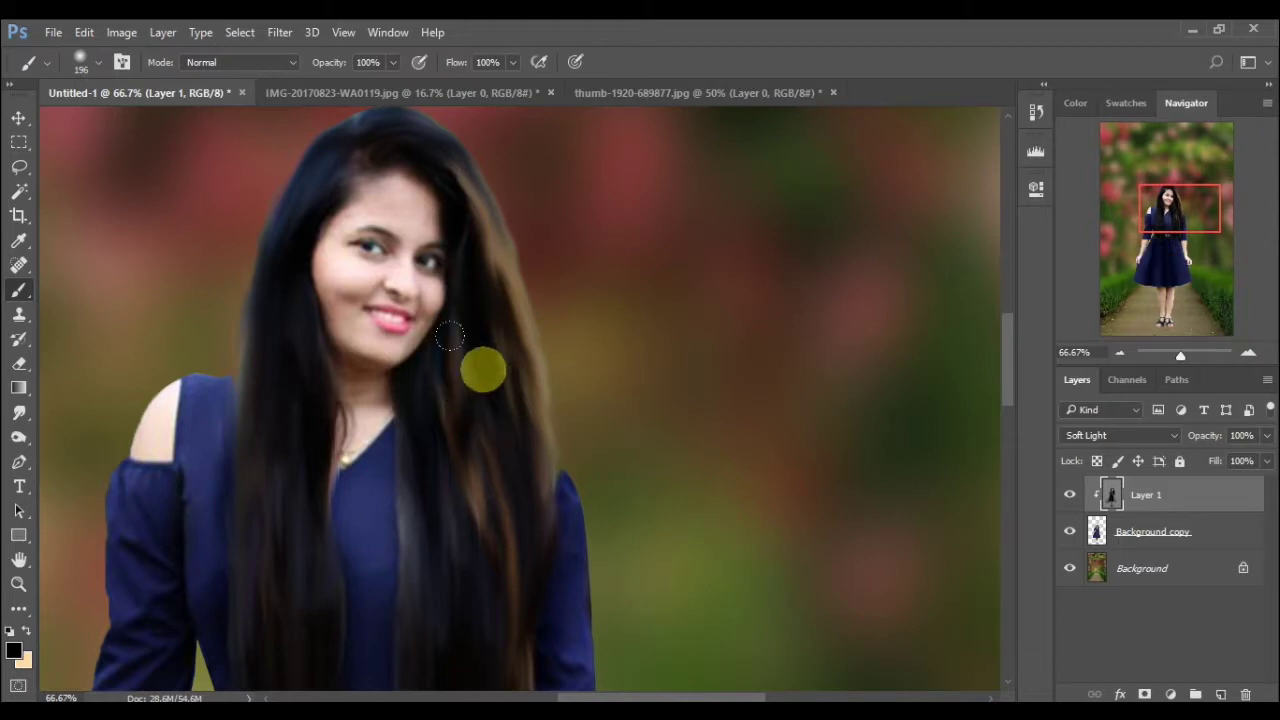
# - Zoom out to the whole photo, then zoom in on the legs and sandals
pyautogui.click(1128, 345)
pyautogui.click(1128, 345)
pyautogui.click(1128, 345)
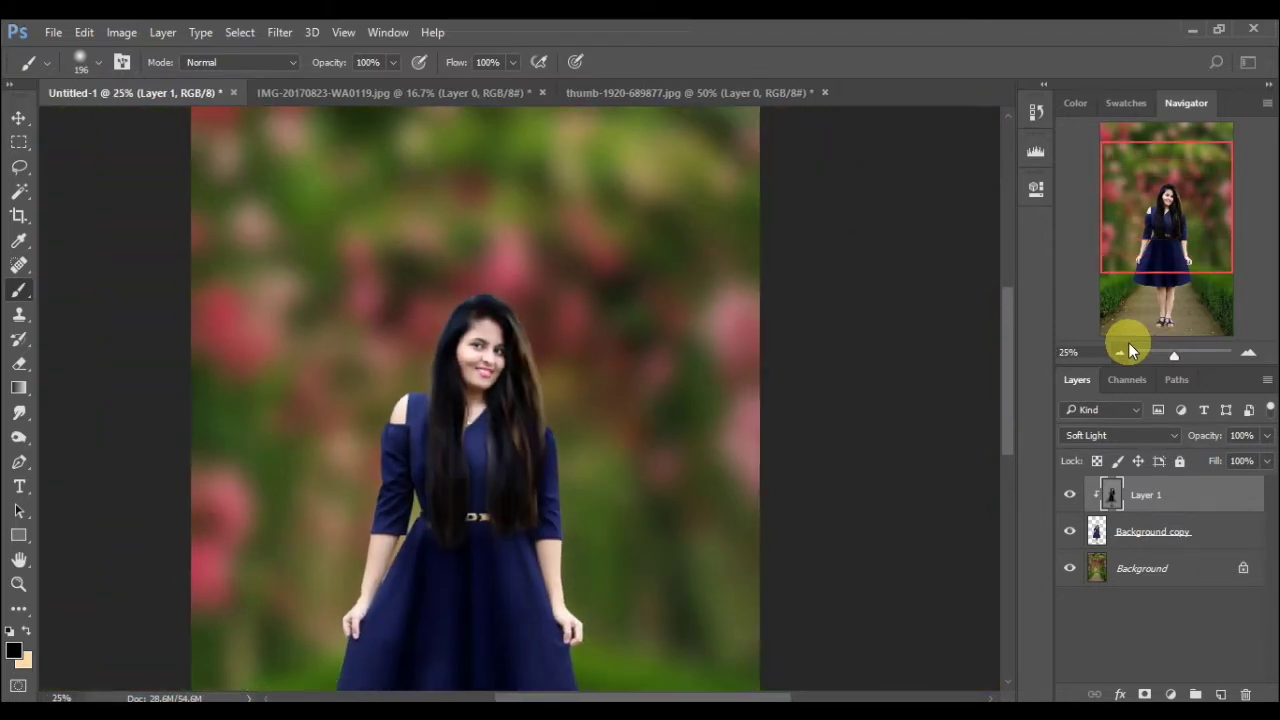
pyautogui.click(1128, 345)
pyautogui.moveTo(1160, 205); pyautogui.dragTo(1173, 238)
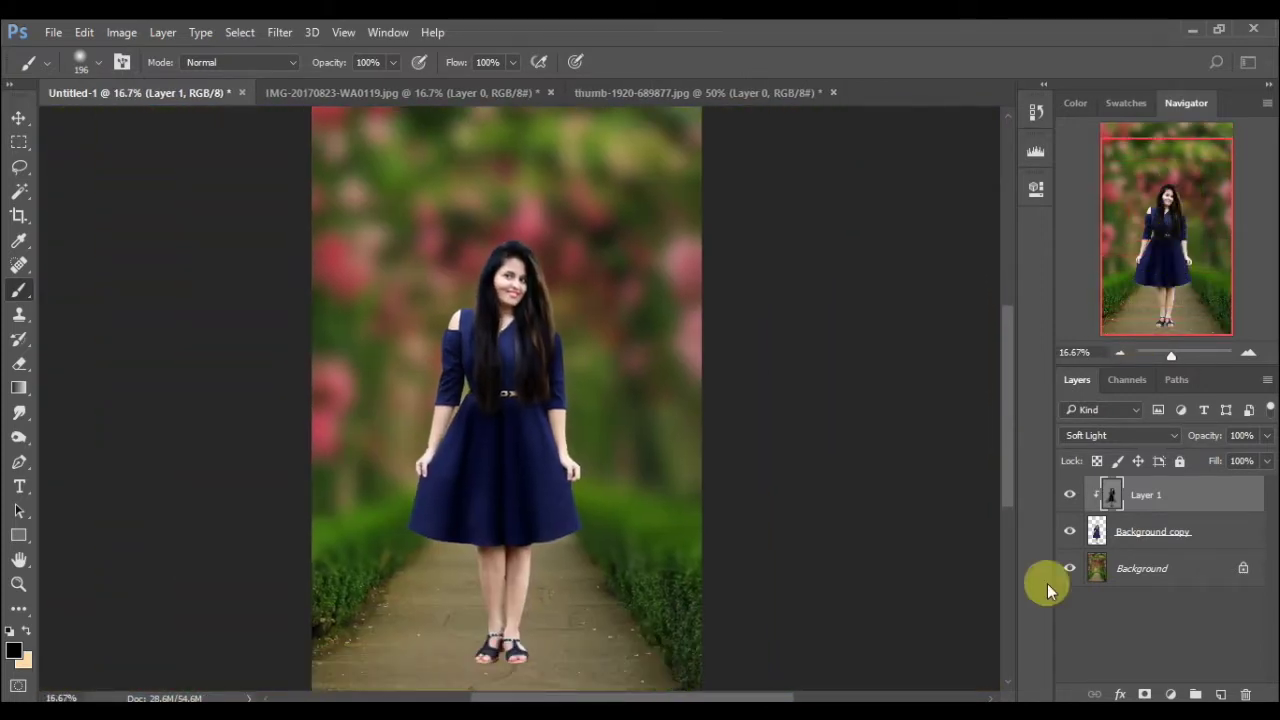
pyautogui.click(1252, 350)
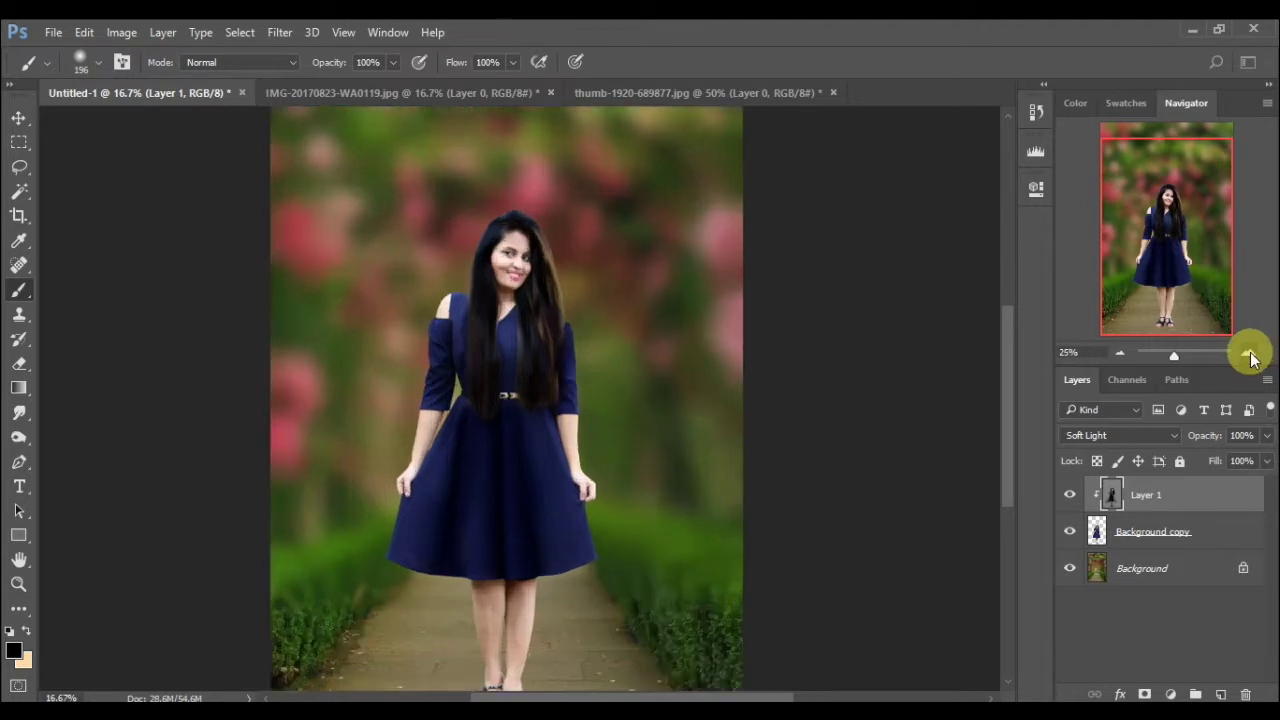
pyautogui.click(1252, 356)
pyautogui.moveTo(1166, 235); pyautogui.dragTo(1162, 338)
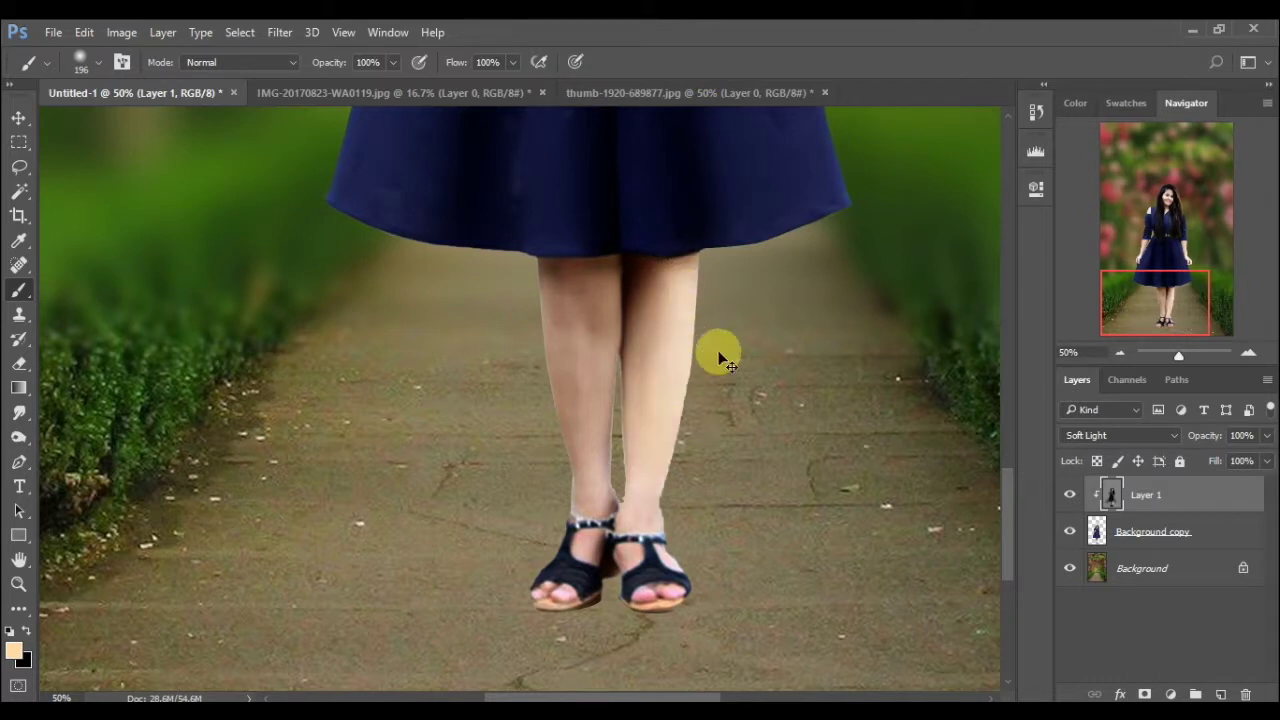
# - Undo the stray right-leg stroke and paint peach highlights down the left leg edge at 51% flow
pyautogui.hotkey('ctrl', 'z')
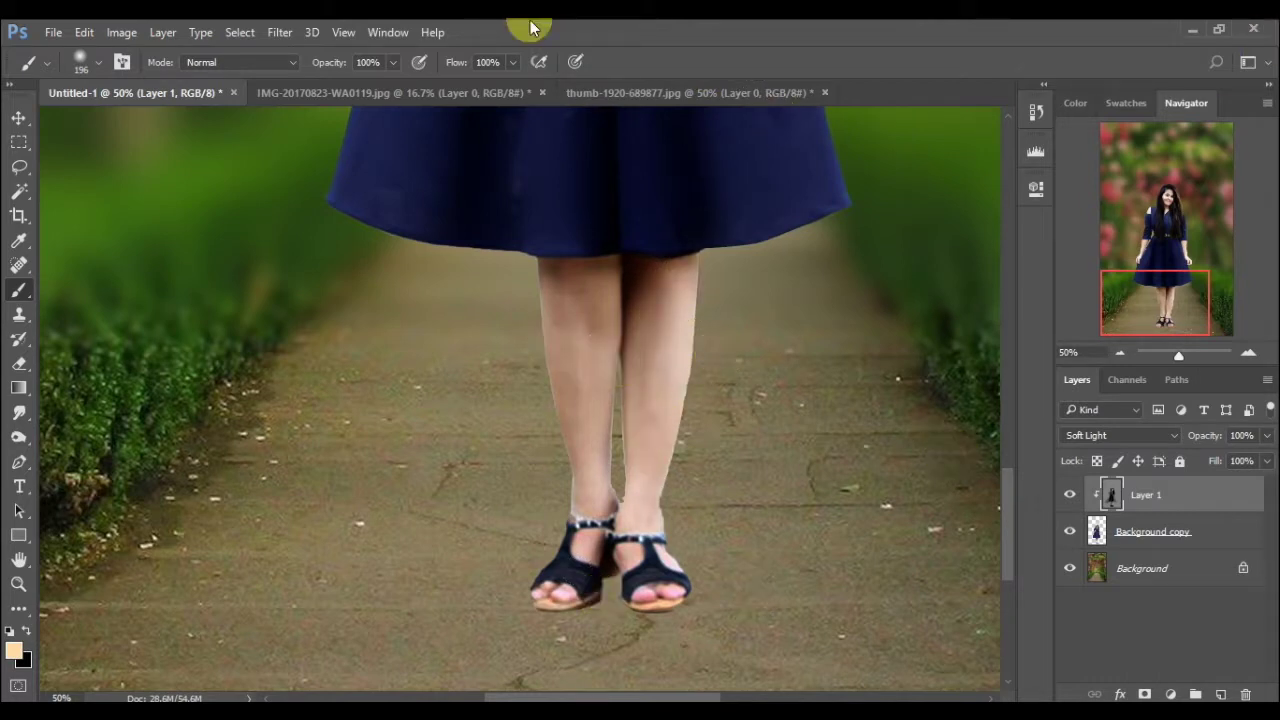
pyautogui.click(516, 61)
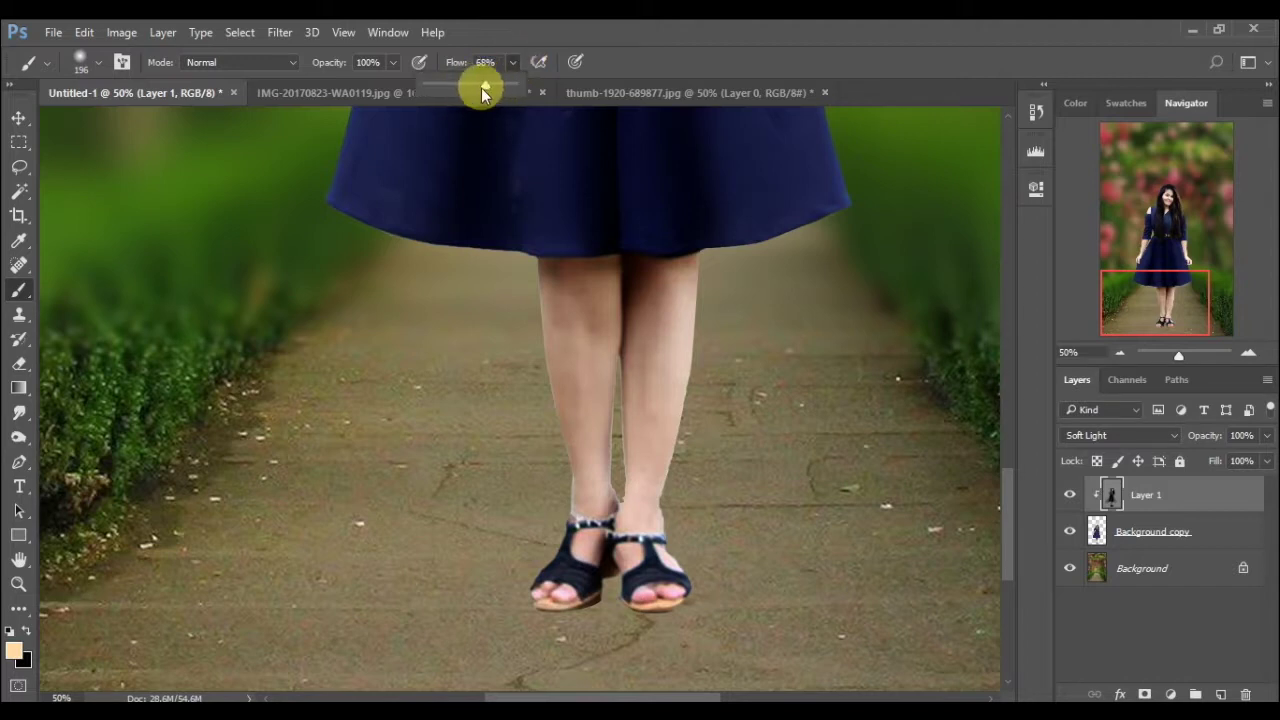
pyautogui.click(673, 289)
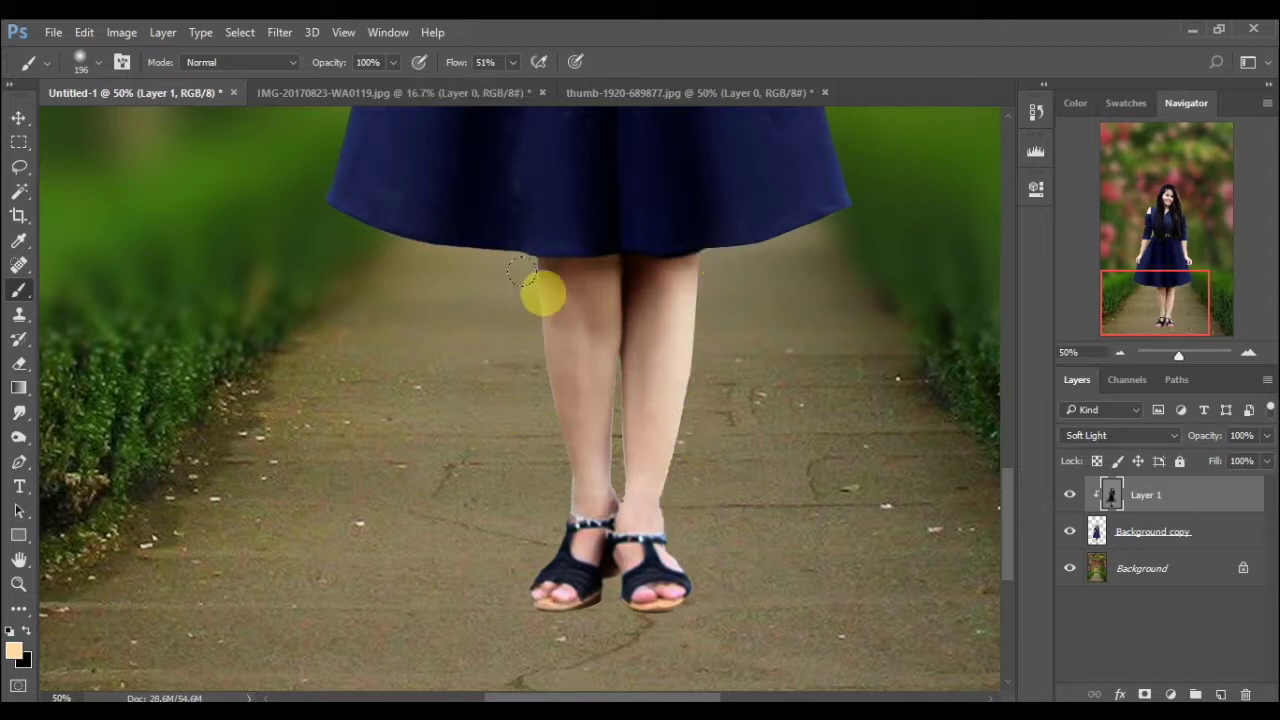
pyautogui.moveTo(522, 271); pyautogui.dragTo(529, 332)
pyautogui.moveTo(531, 421)
pyautogui.mouseDown()
pyautogui.moveTo(531, 452)
pyautogui.moveTo(558, 321)
pyautogui.moveTo(564, 395)
pyautogui.moveTo(667, 281)
pyautogui.moveTo(561, 343)
pyautogui.moveTo(535, 266)
pyautogui.moveTo(532, 345)
pyautogui.mouseUp()
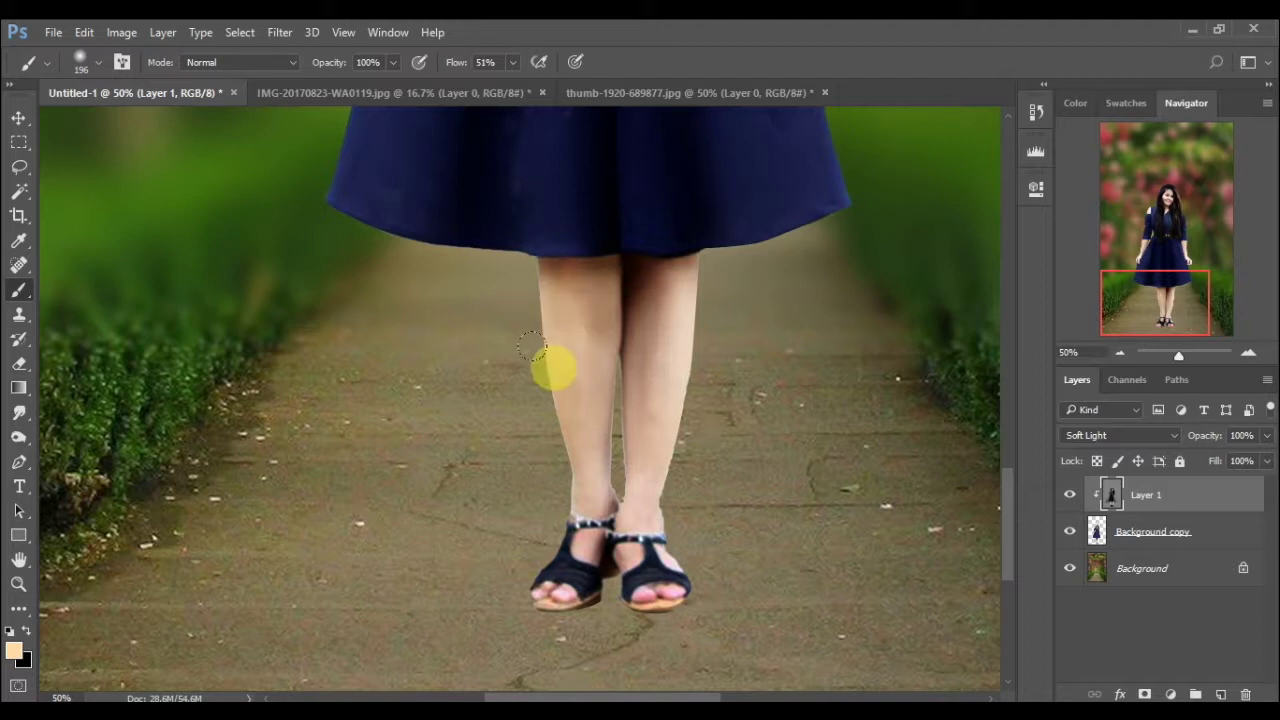
pyautogui.moveTo(1180, 297); pyautogui.dragTo(1181, 256)
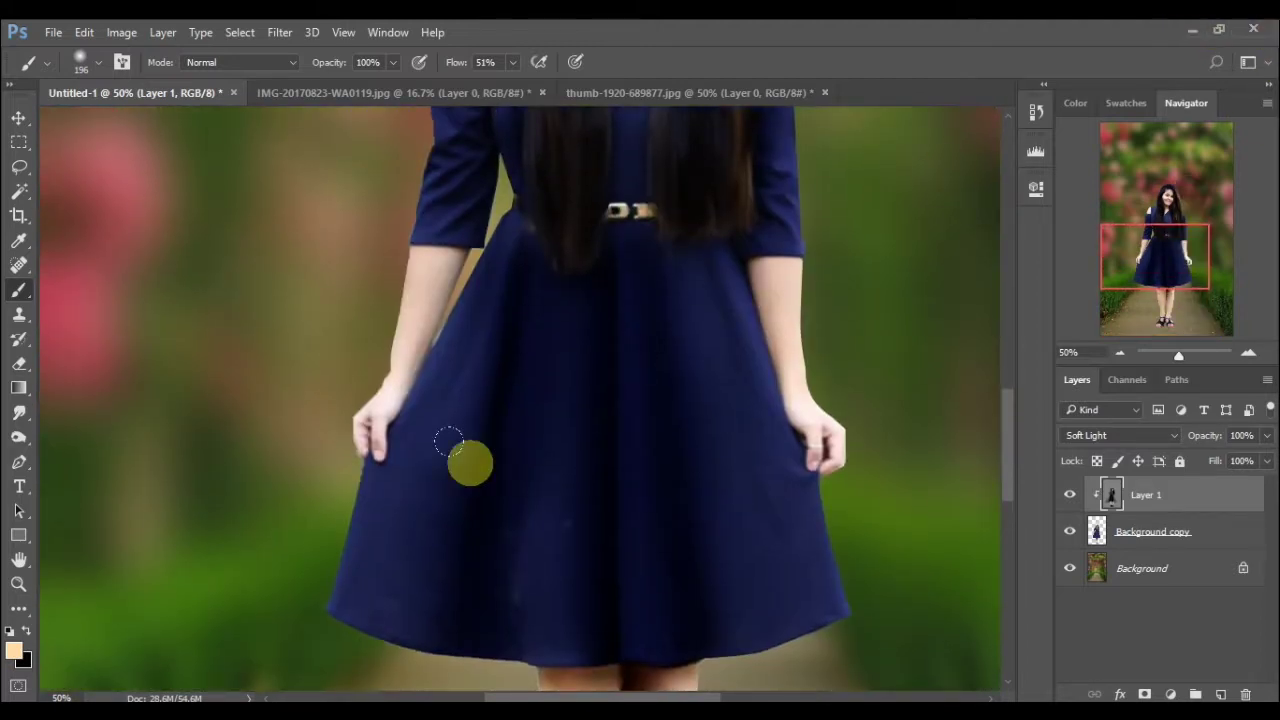
# - Brighten both arms with peach, then shade the left upper arm and right dress edge in black
pyautogui.moveTo(440, 345)
pyautogui.mouseDown()
pyautogui.moveTo(330, 336)
pyautogui.moveTo(360, 242)
pyautogui.moveTo(358, 287)
pyautogui.moveTo(290, 410)
pyautogui.mouseUp()
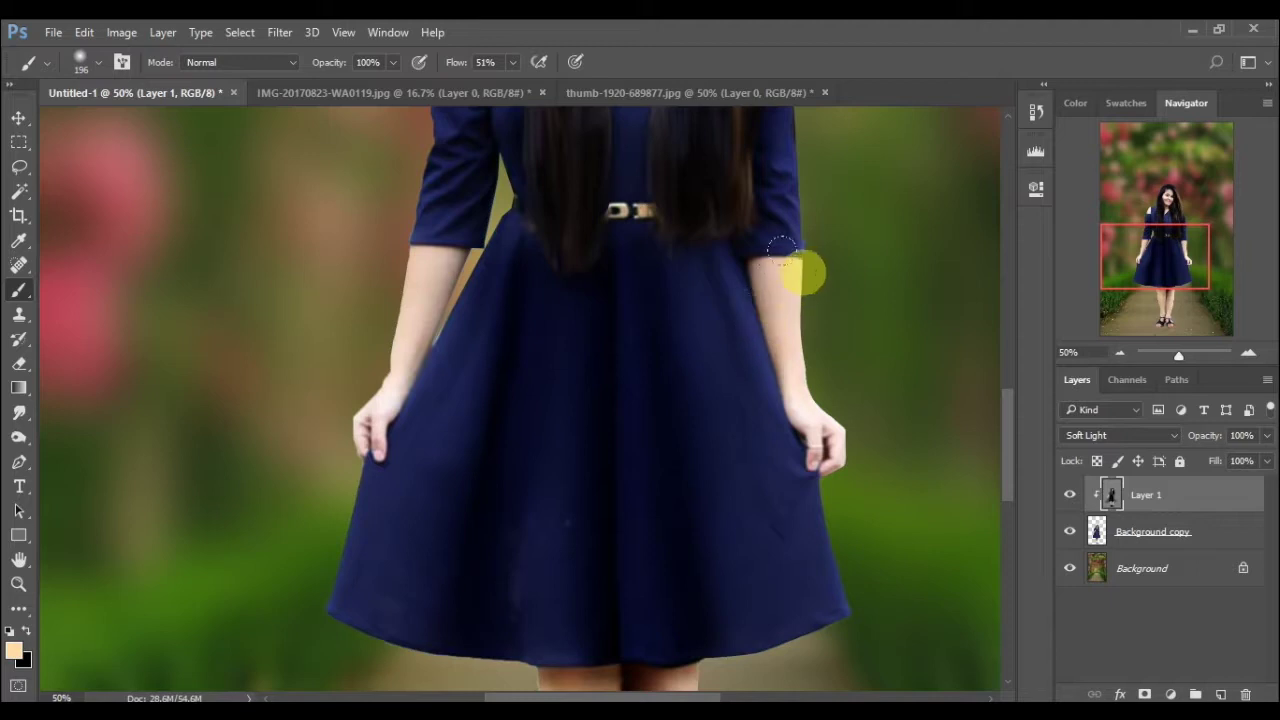
pyautogui.moveTo(789, 251); pyautogui.dragTo(808, 350)
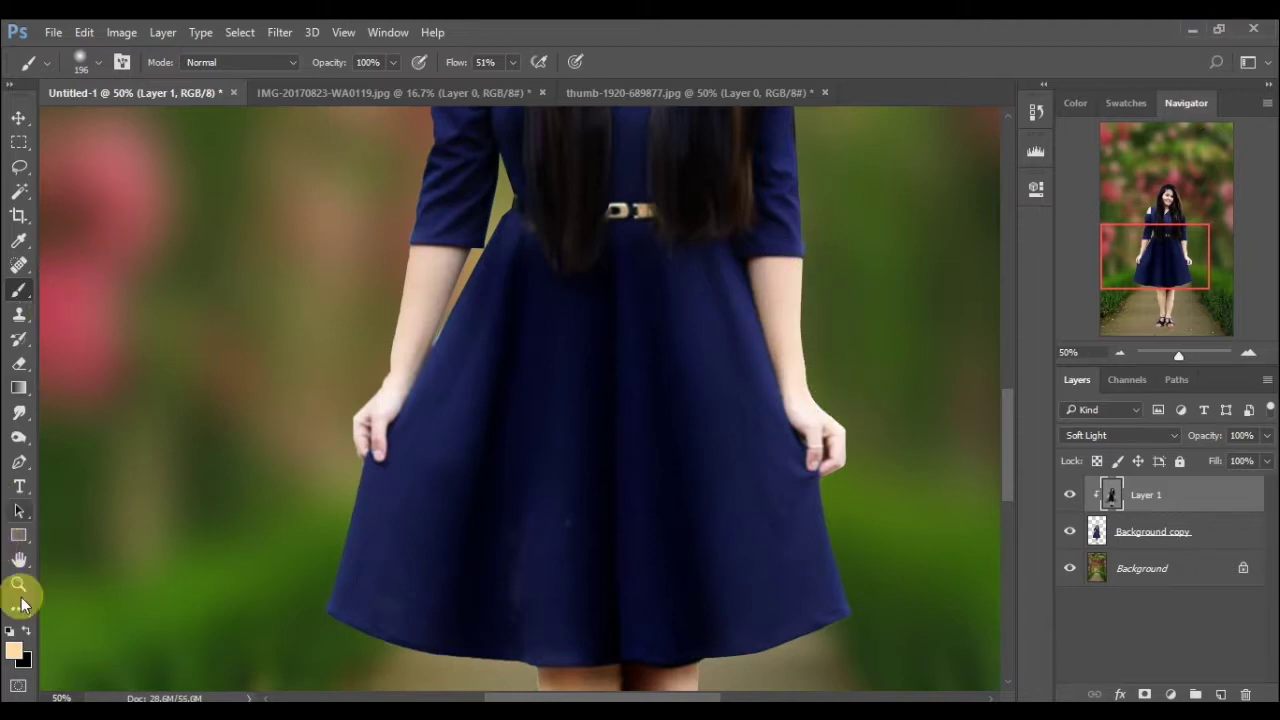
pyautogui.click(26, 630)
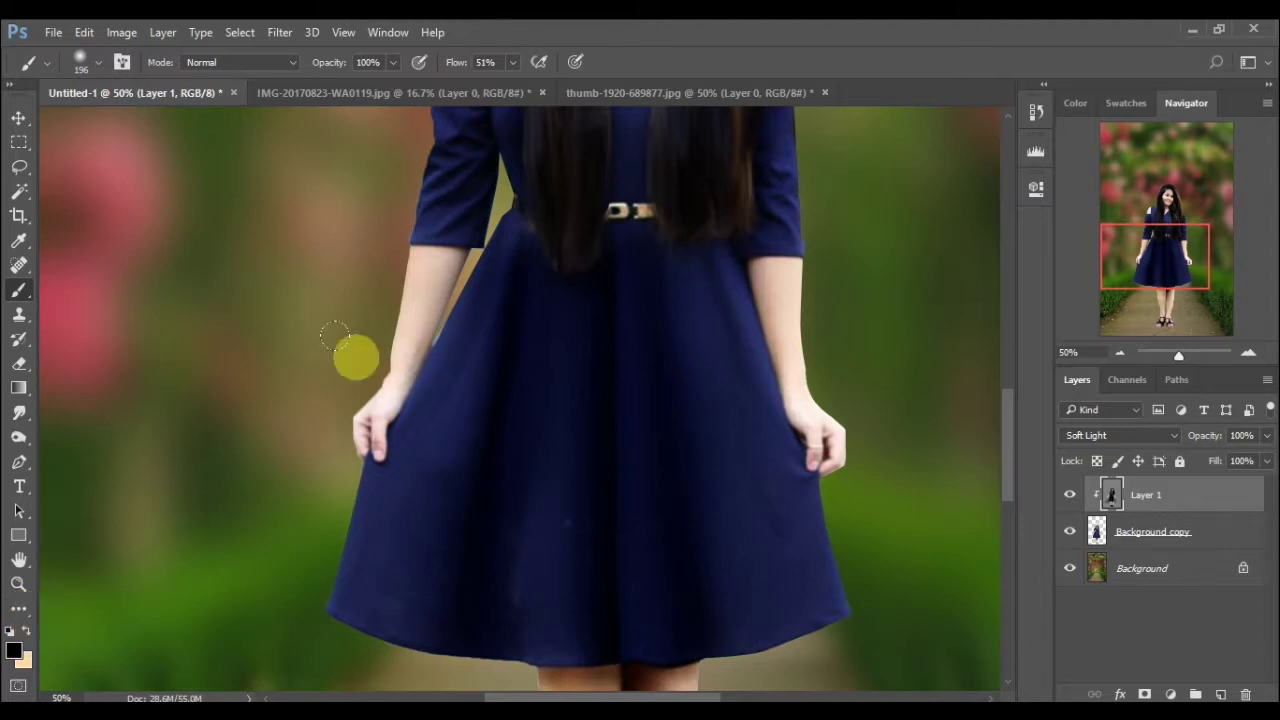
pyautogui.moveTo(335, 337)
pyautogui.mouseDown()
pyautogui.moveTo(451, 245)
pyautogui.moveTo(420, 377)
pyautogui.mouseUp()
pyautogui.moveTo(834, 251)
pyautogui.mouseDown()
pyautogui.moveTo(743, 323)
pyautogui.moveTo(737, 277)
pyautogui.moveTo(718, 270)
pyautogui.moveTo(726, 330)
pyautogui.moveTo(790, 455)
pyautogui.mouseUp()
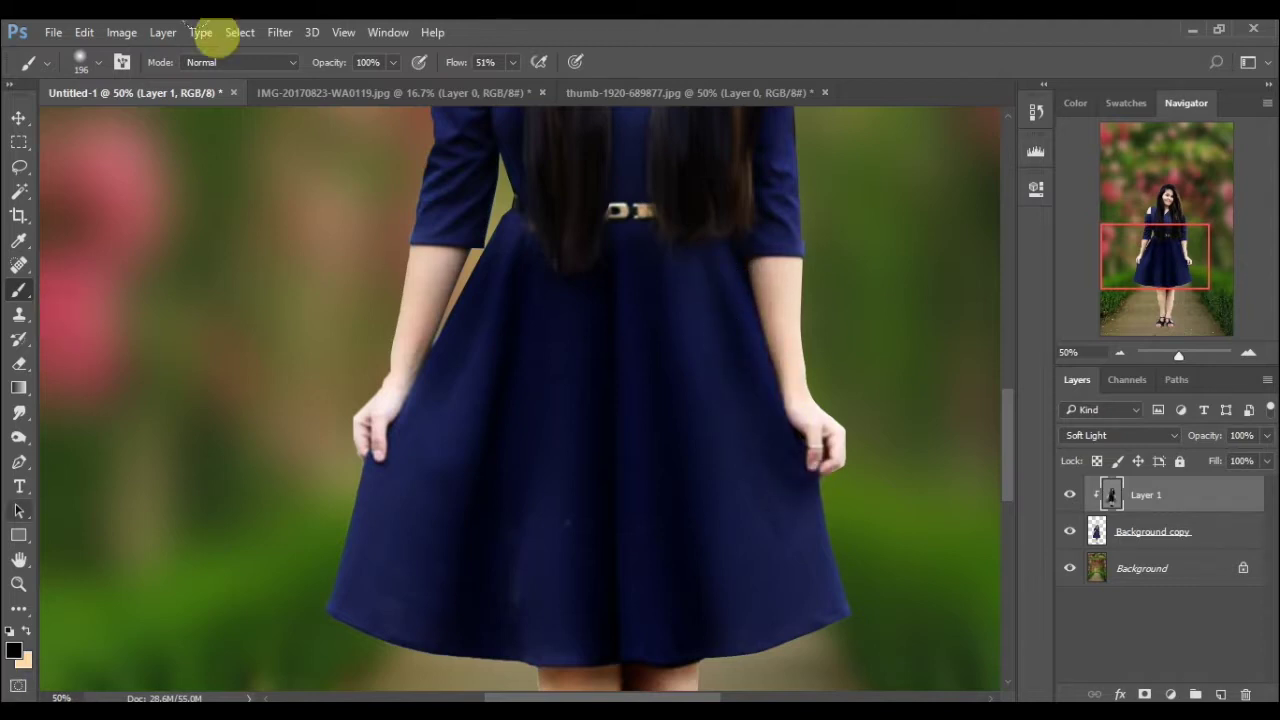
# - Restore peach as the paint colour and undo a trial highlight stroke on the dress
pyautogui.click(25, 630)
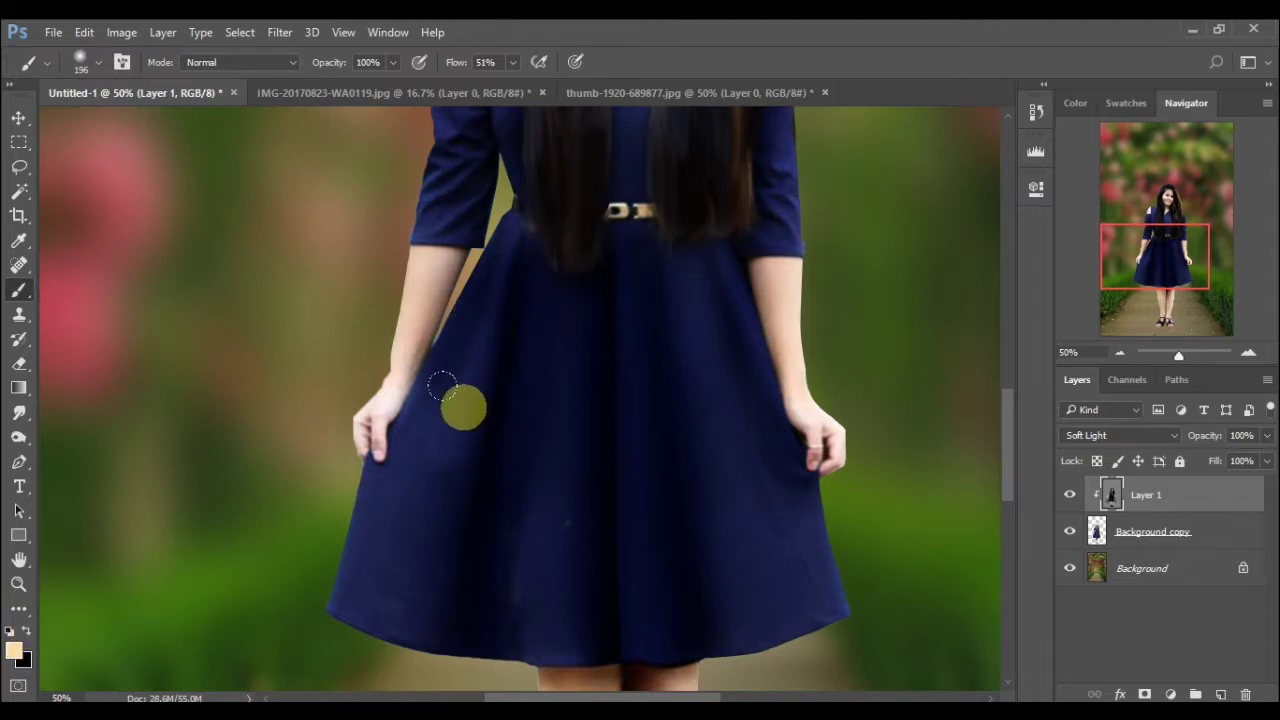
pyautogui.moveTo(455, 395)
pyautogui.mouseDown()
pyautogui.moveTo(368, 601)
pyautogui.moveTo(350, 521)
pyautogui.mouseUp()
pyautogui.hotkey('ctrl', 'z')
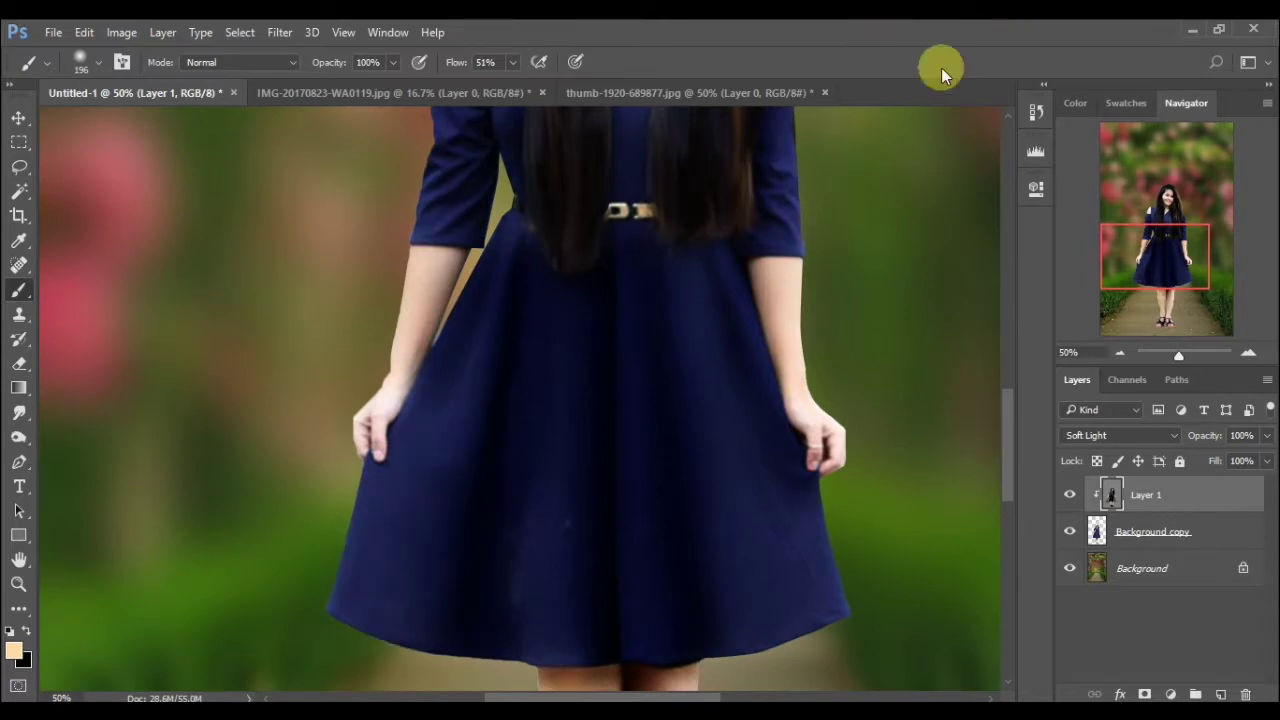
pyautogui.click(514, 67)
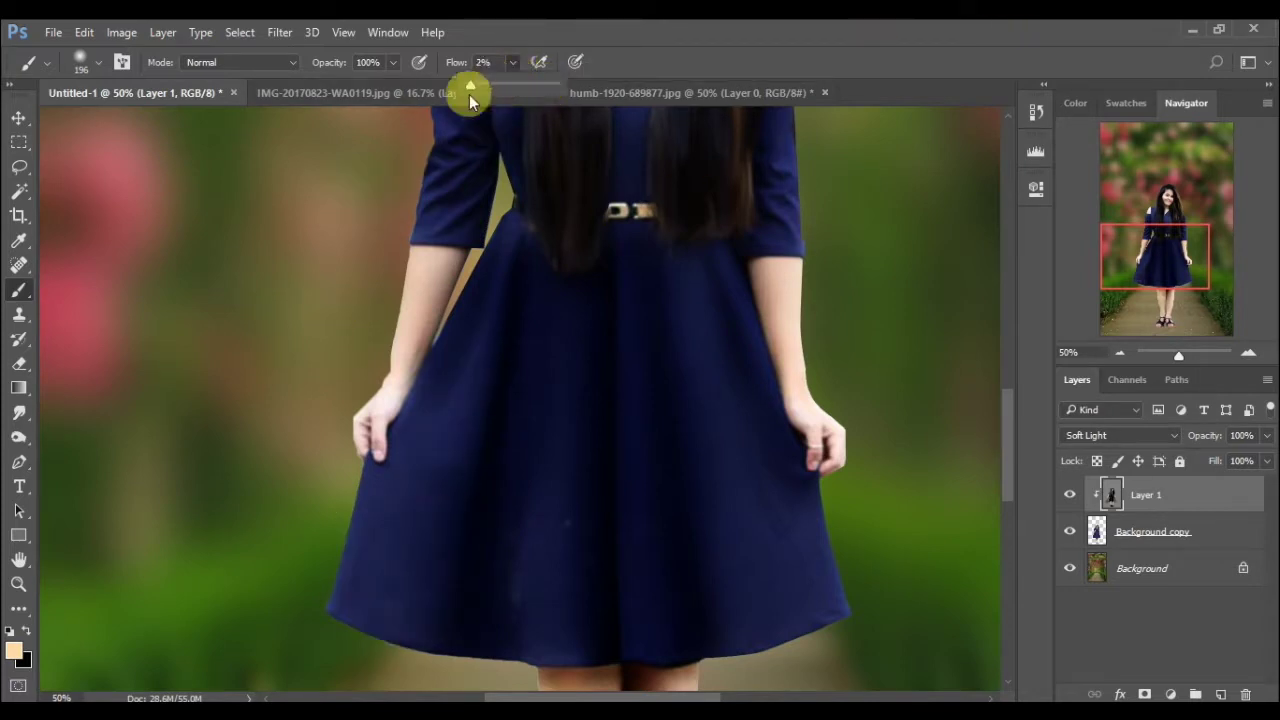
# - At 15% flow, paint faint highlights down the dress's left, centre and right folds
pyautogui.moveTo(469, 94); pyautogui.dragTo(482, 94)
pyautogui.click(466, 380)
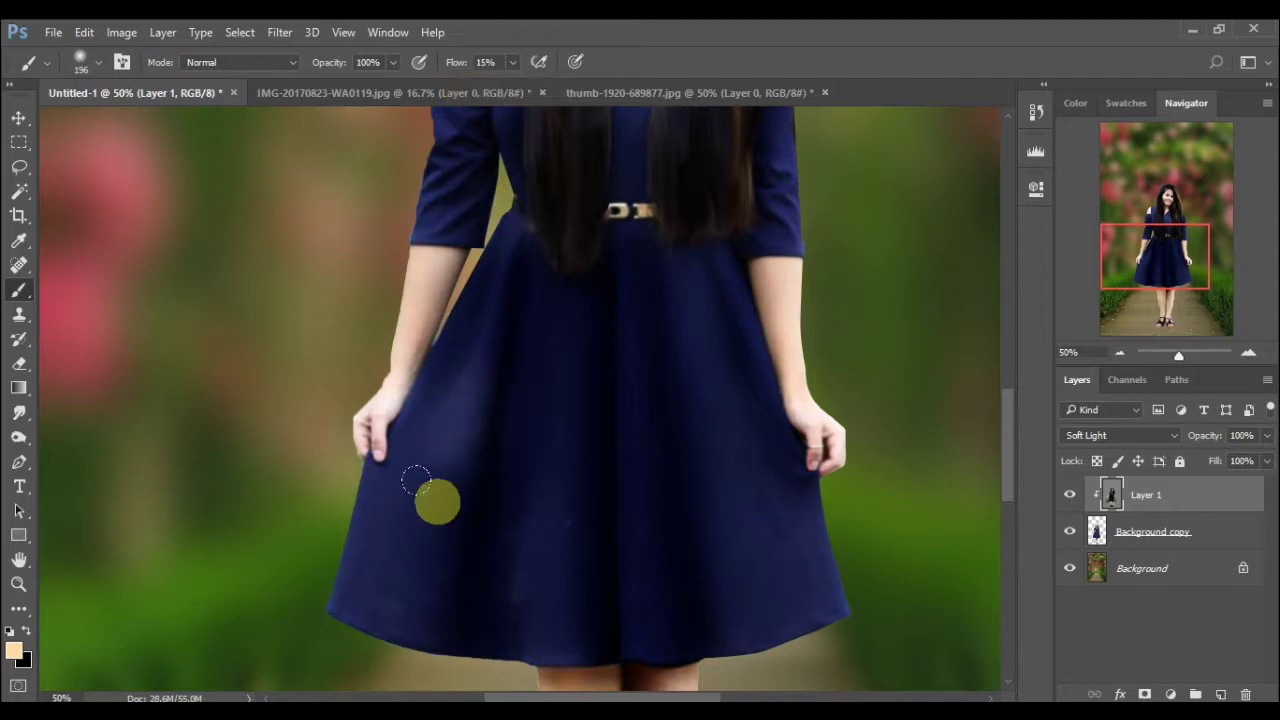
pyautogui.moveTo(416, 482); pyautogui.dragTo(362, 500)
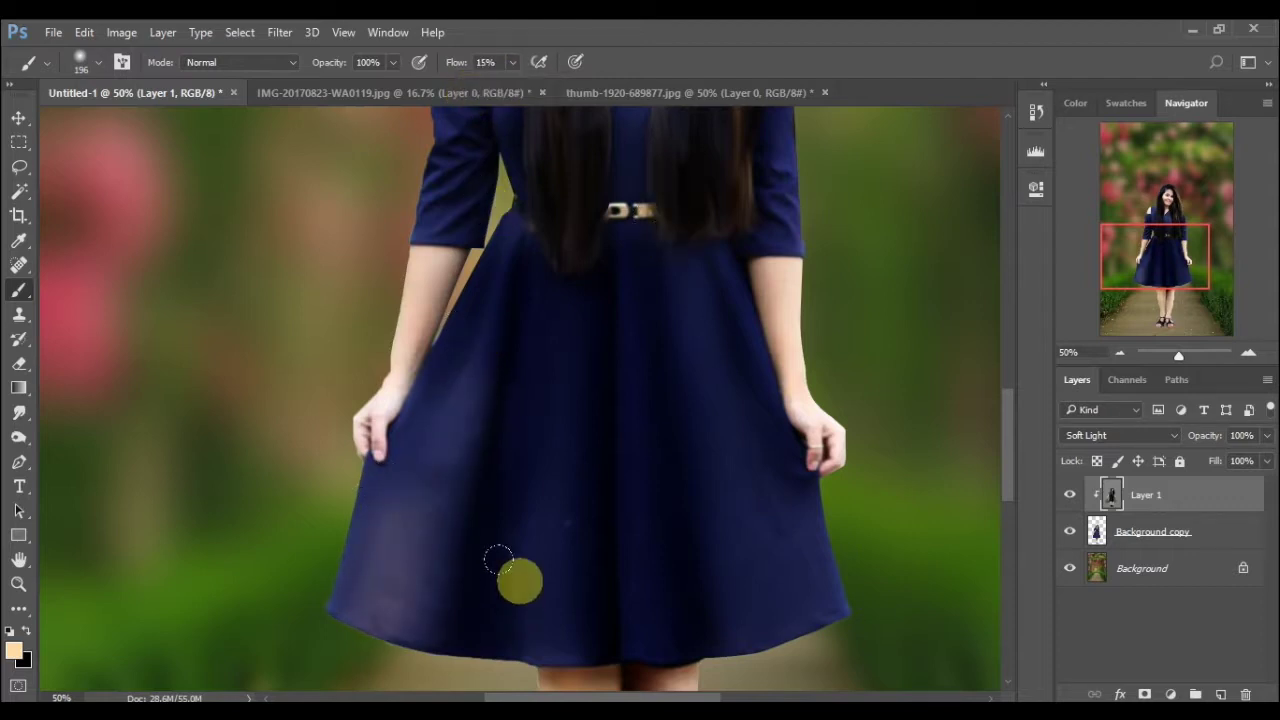
pyautogui.moveTo(543, 363); pyautogui.dragTo(546, 637)
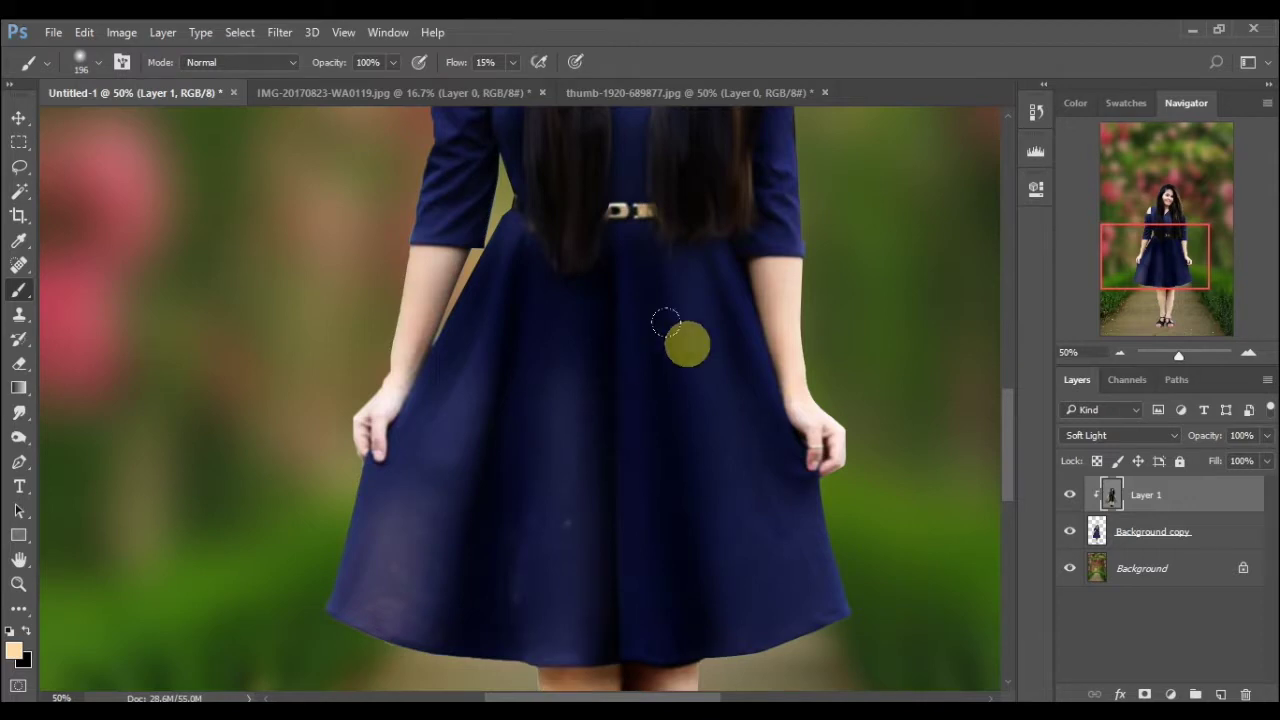
pyautogui.moveTo(684, 311); pyautogui.dragTo(765, 608)
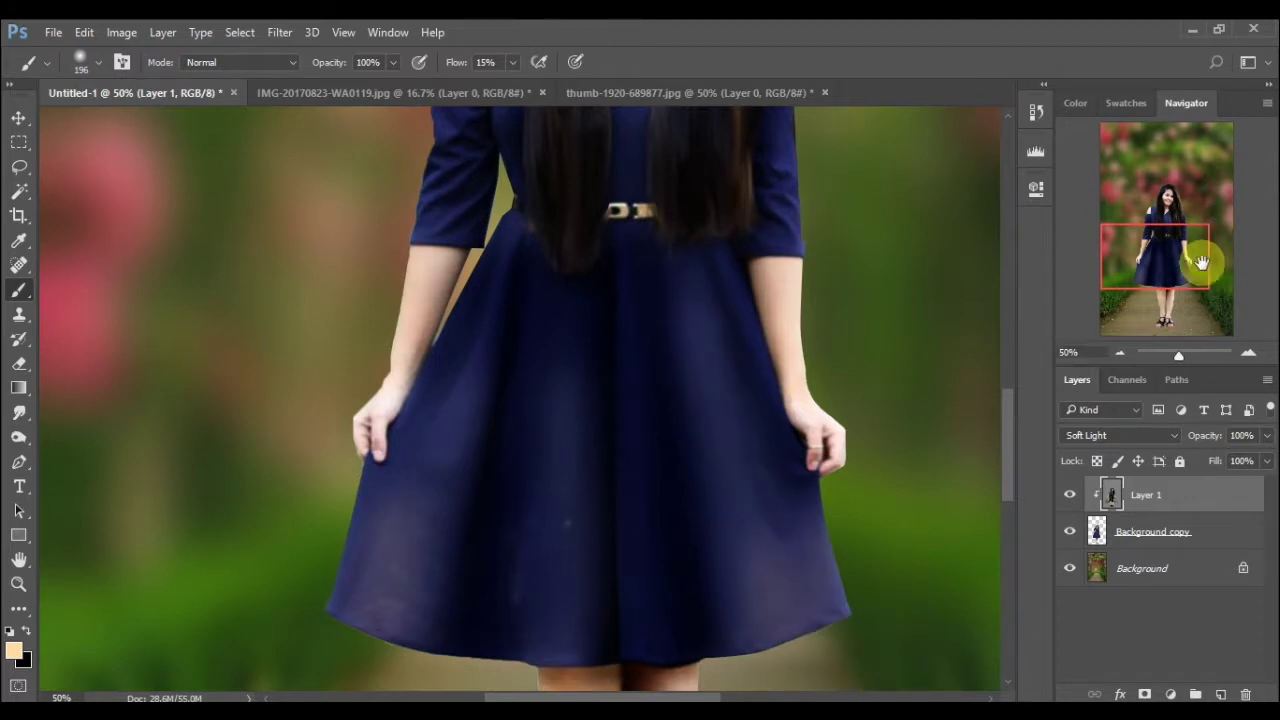
# - Lighten the hair edge beside the right sleeve, then zoom out
pyautogui.moveTo(1201, 262); pyautogui.dragTo(1201, 220)
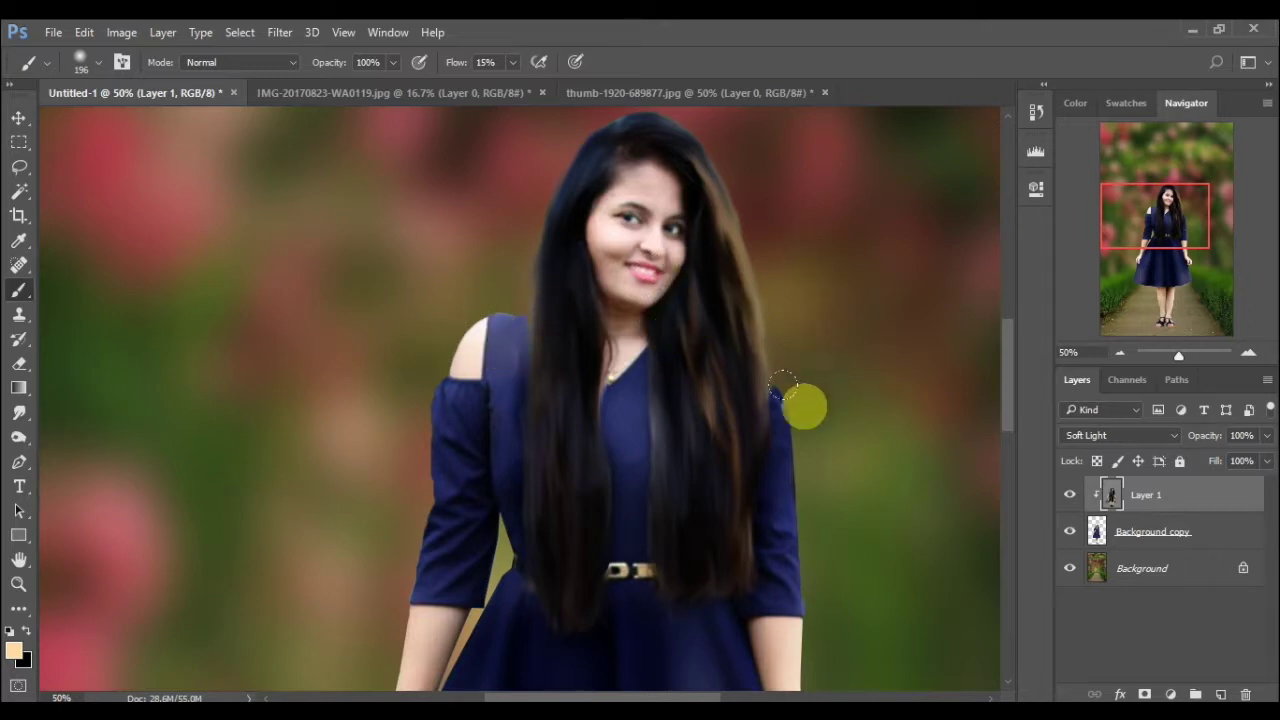
pyautogui.moveTo(778, 403)
pyautogui.mouseDown()
pyautogui.moveTo(749, 372)
pyautogui.moveTo(758, 341)
pyautogui.moveTo(778, 369)
pyautogui.moveTo(840, 298)
pyautogui.mouseUp()
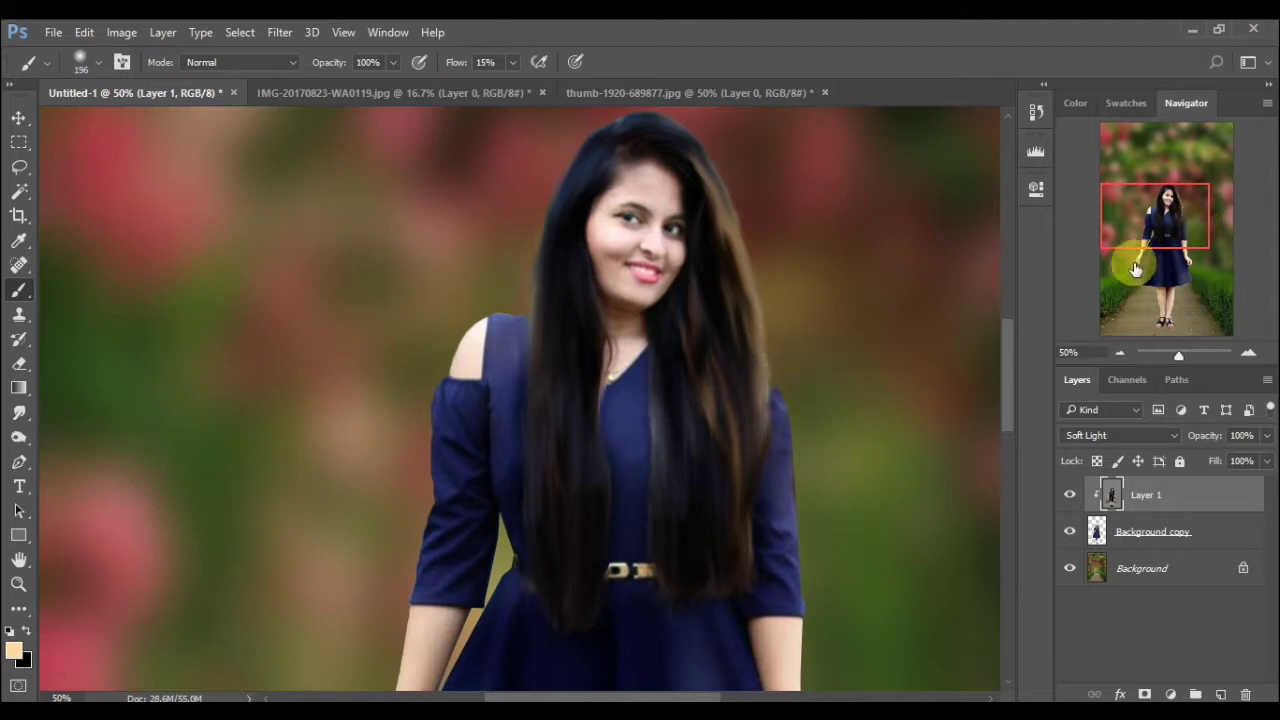
pyautogui.click(1121, 354)
# - Toggle Layer 1 to compare before and after, make black the paint colour, and view at 16.67%
pyautogui.click(1121, 354)
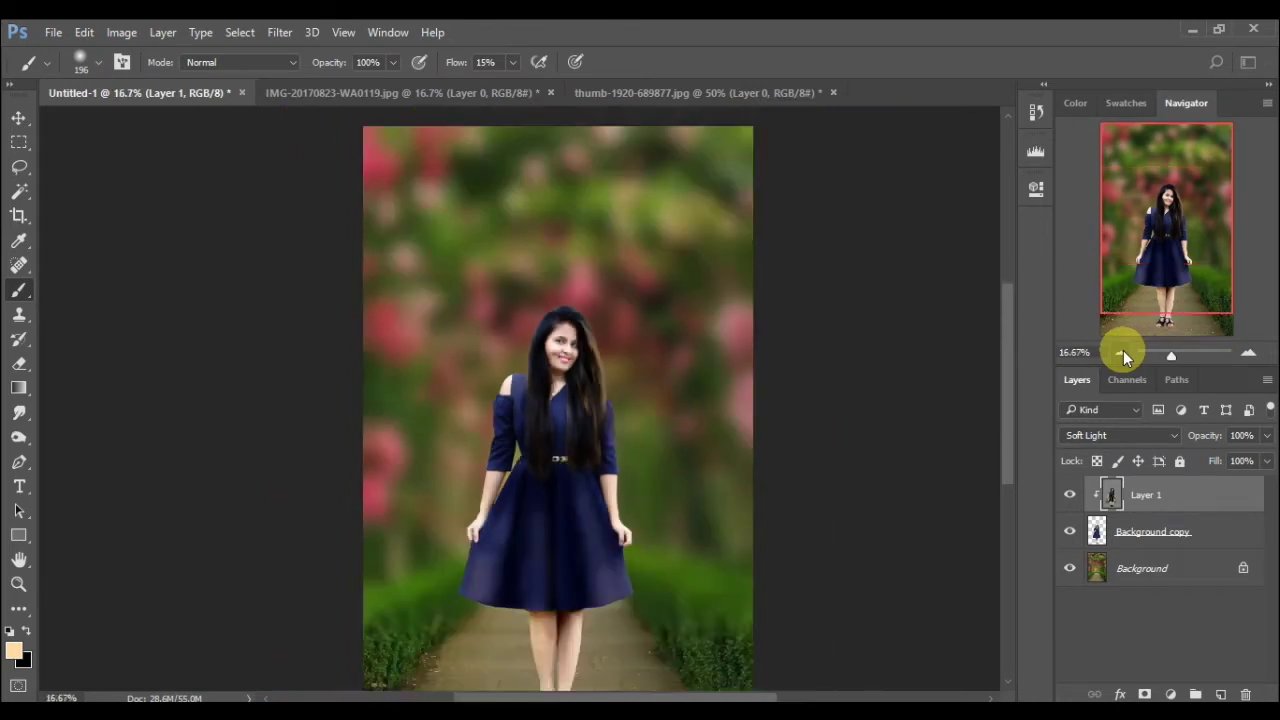
pyautogui.click(1072, 495)
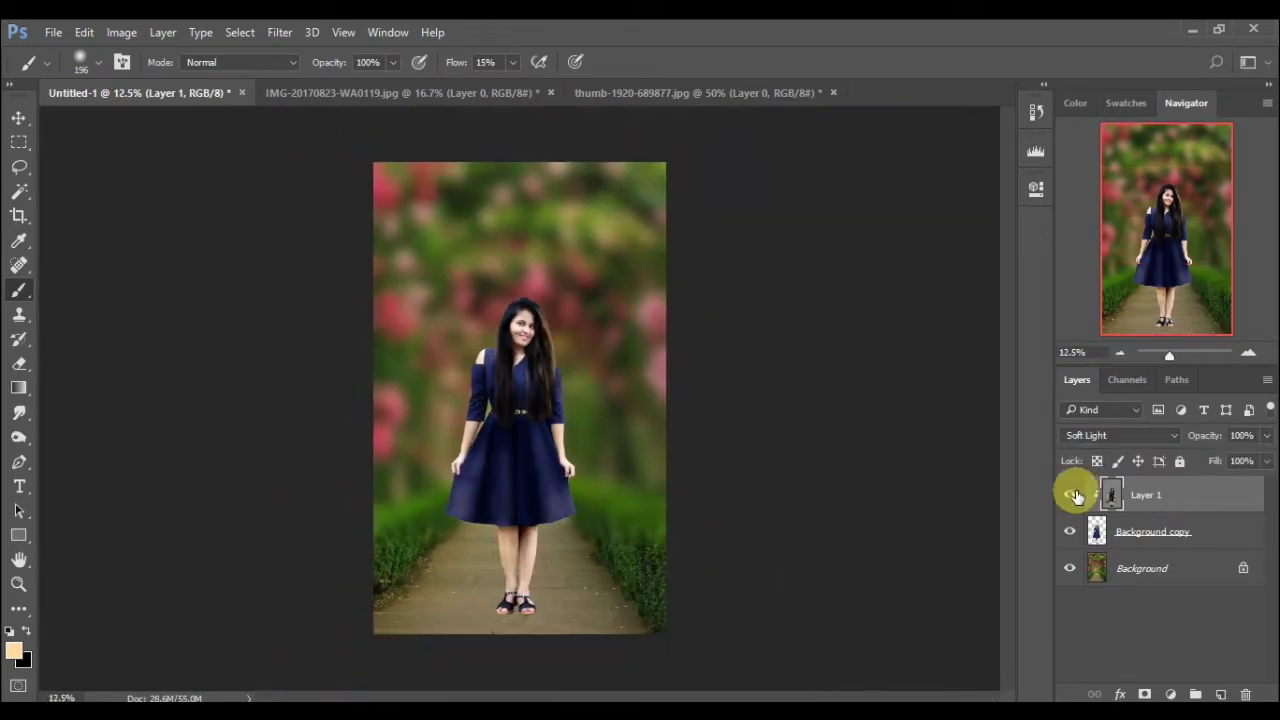
pyautogui.click(1249, 353)
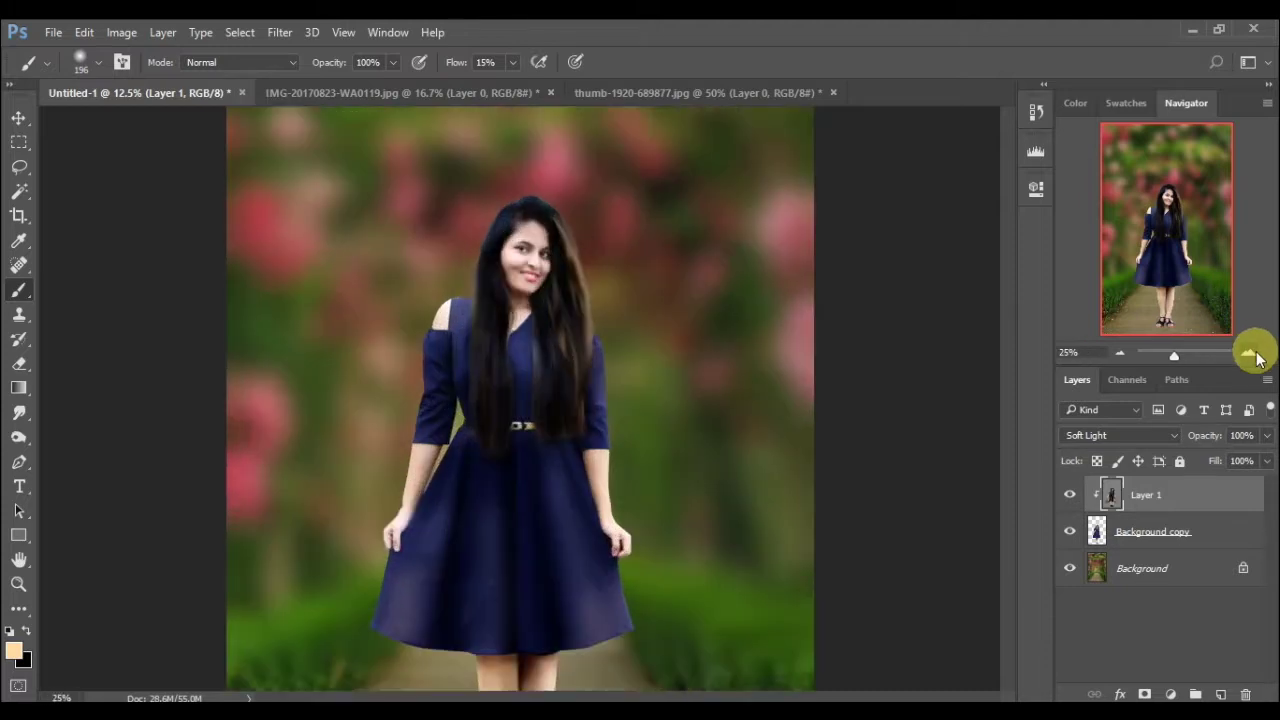
pyautogui.click(1249, 353)
pyautogui.moveTo(1166, 200); pyautogui.dragTo(1160, 262)
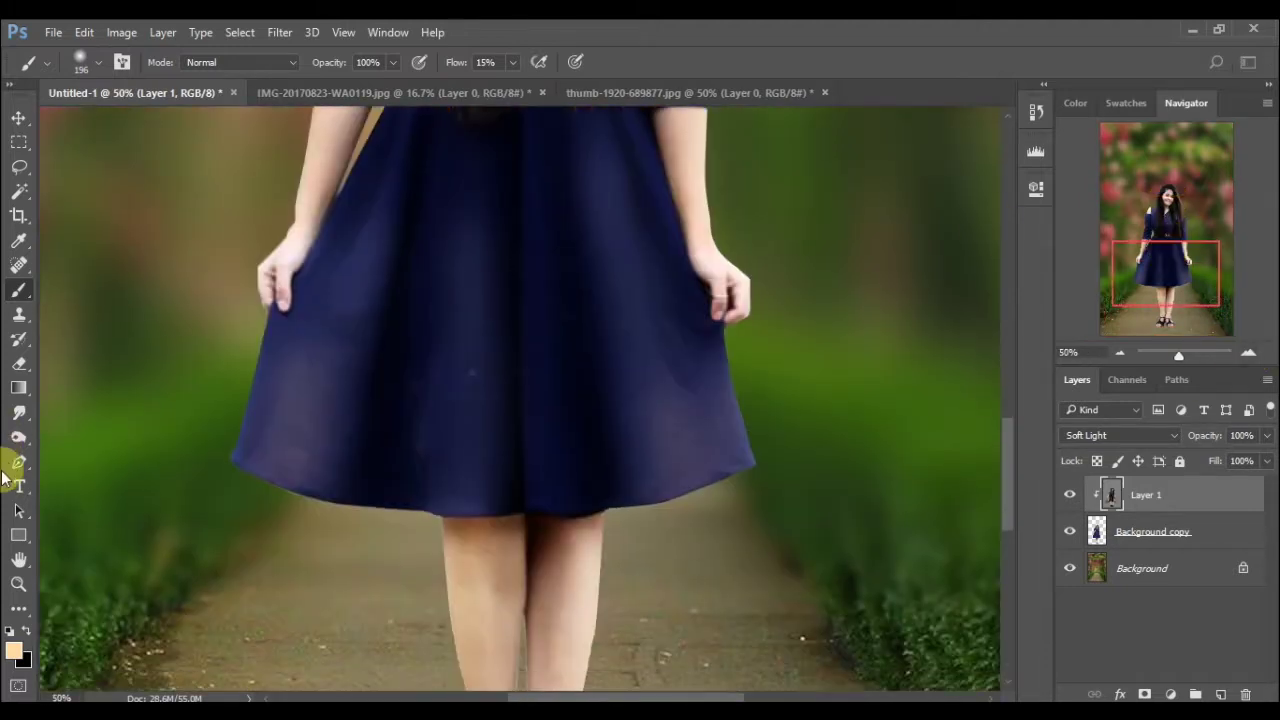
pyautogui.click(31, 627)
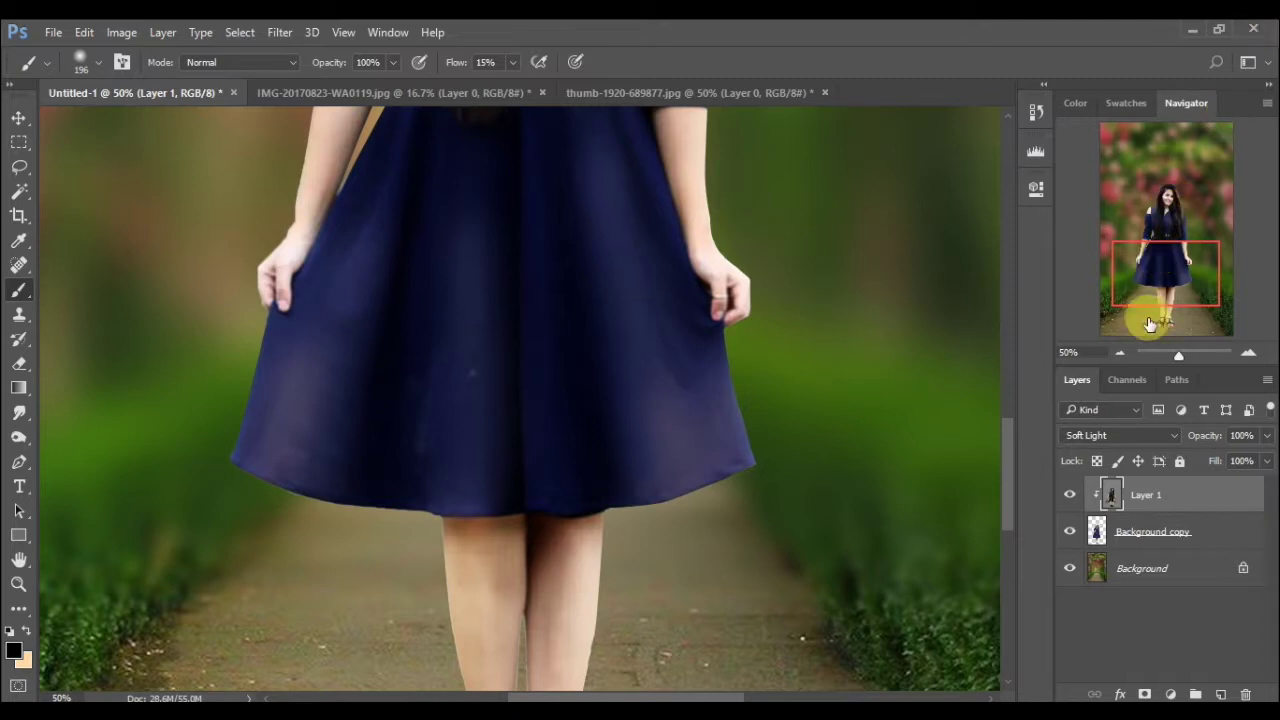
pyautogui.click(1122, 354)
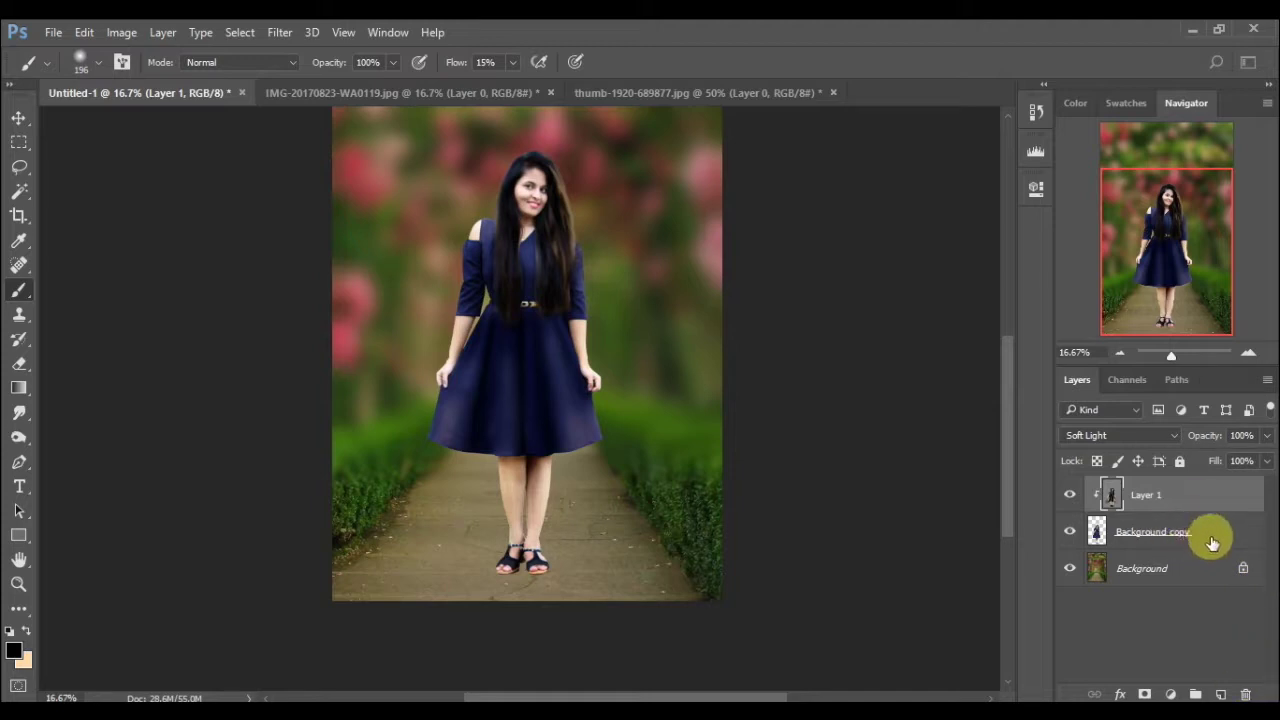
# - Add Layer 2 just below Background copy and hide the girl's layer
pyautogui.click(1220, 694)
pyautogui.moveTo(1222, 491); pyautogui.dragTo(1218, 586)
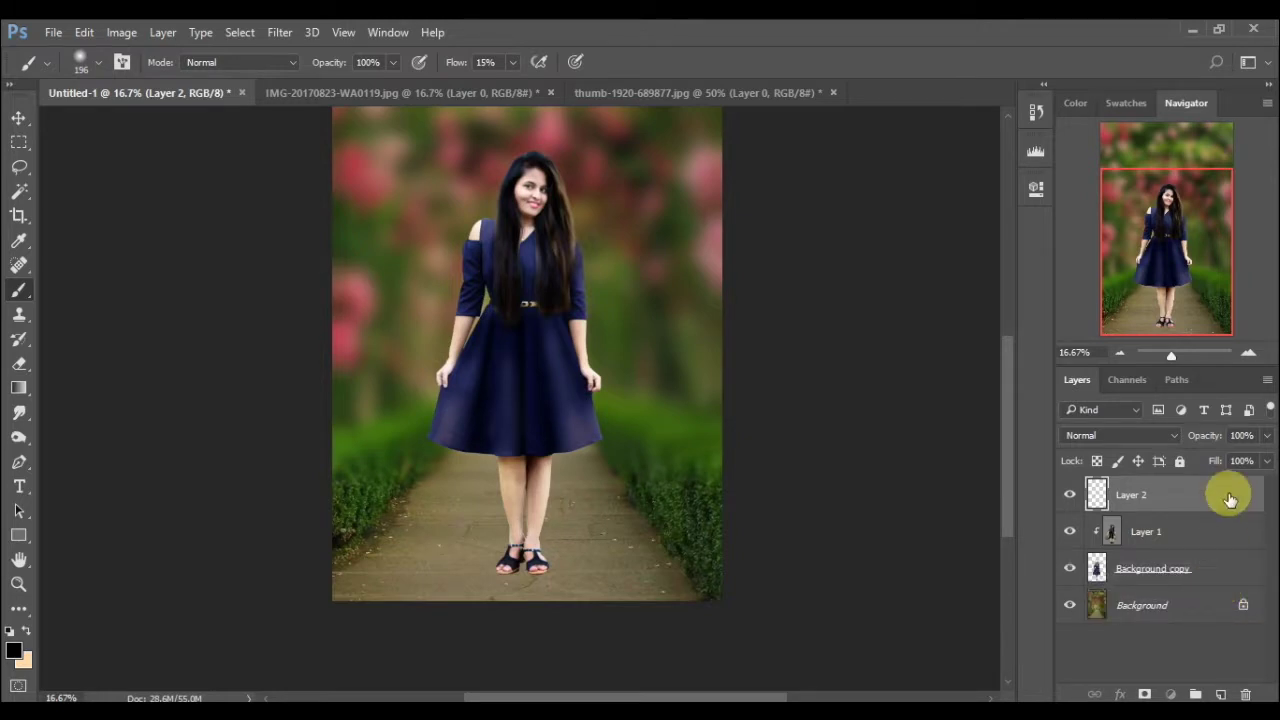
pyautogui.moveTo(1230, 499); pyautogui.dragTo(1211, 591)
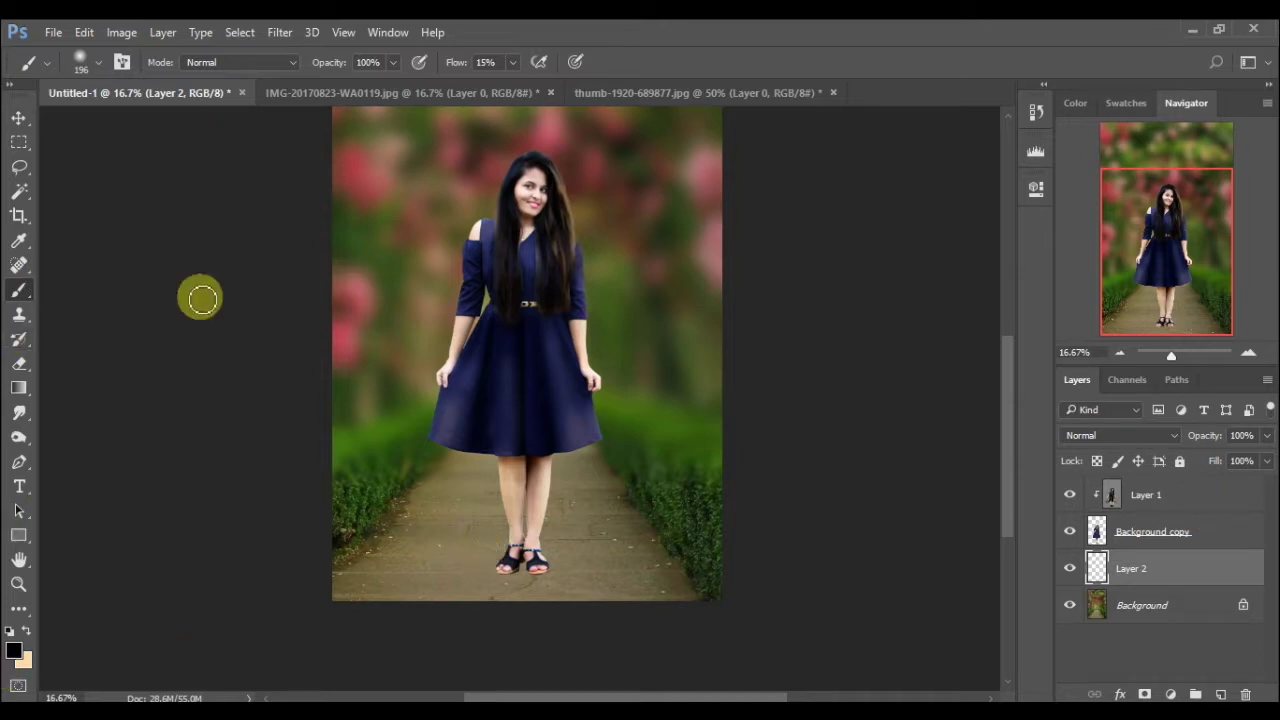
pyautogui.click(1069, 531)
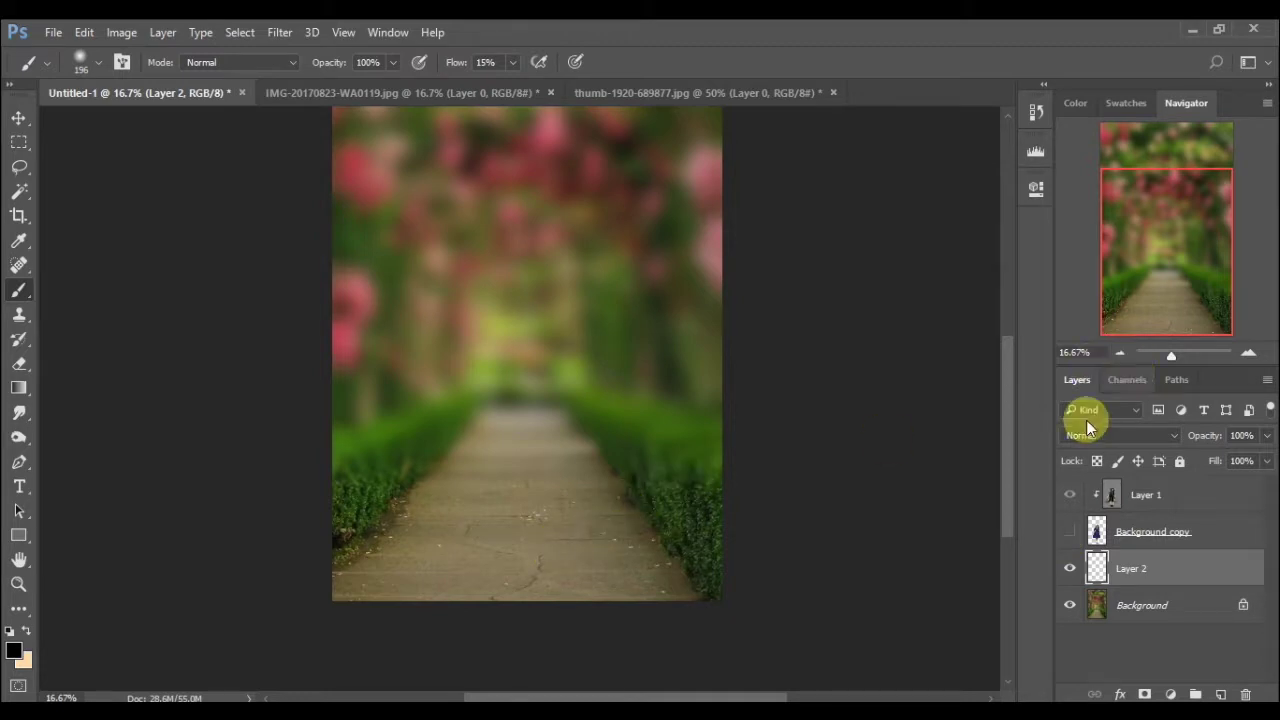
# - Paint a soft shadow on the lower path with a 464 px brush
pyautogui.click(100, 62)
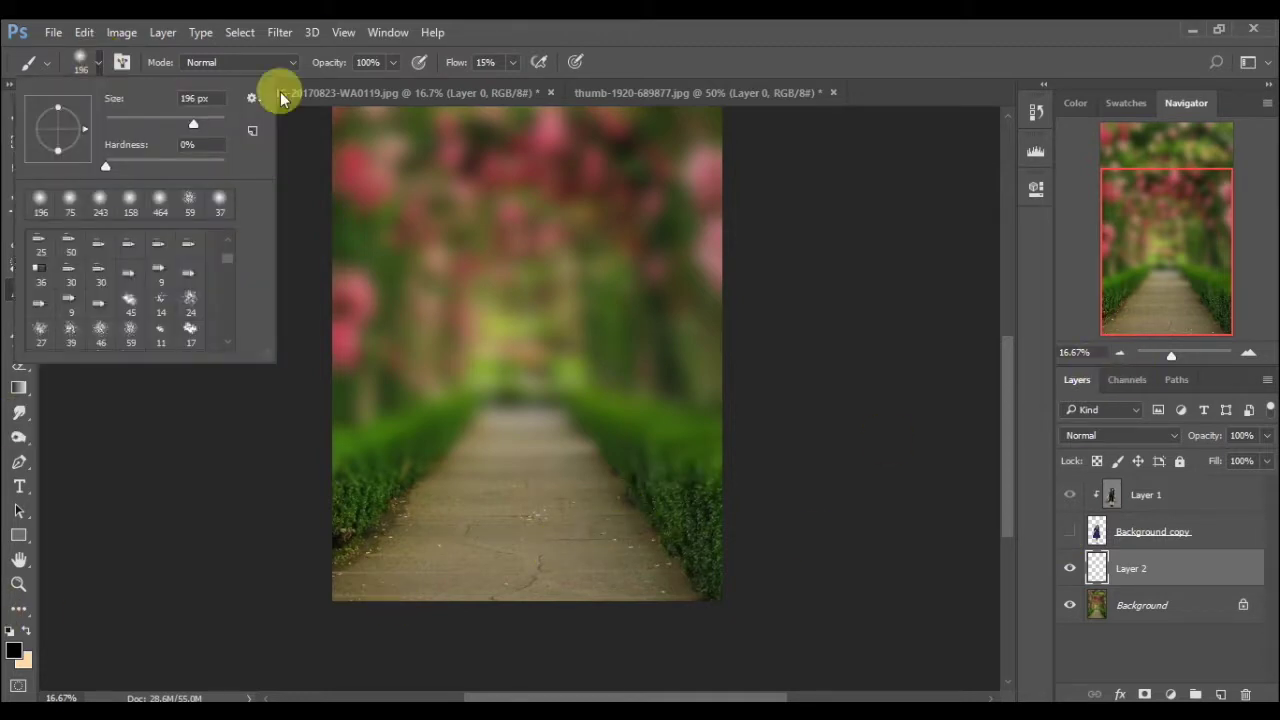
pyautogui.click(211, 125)
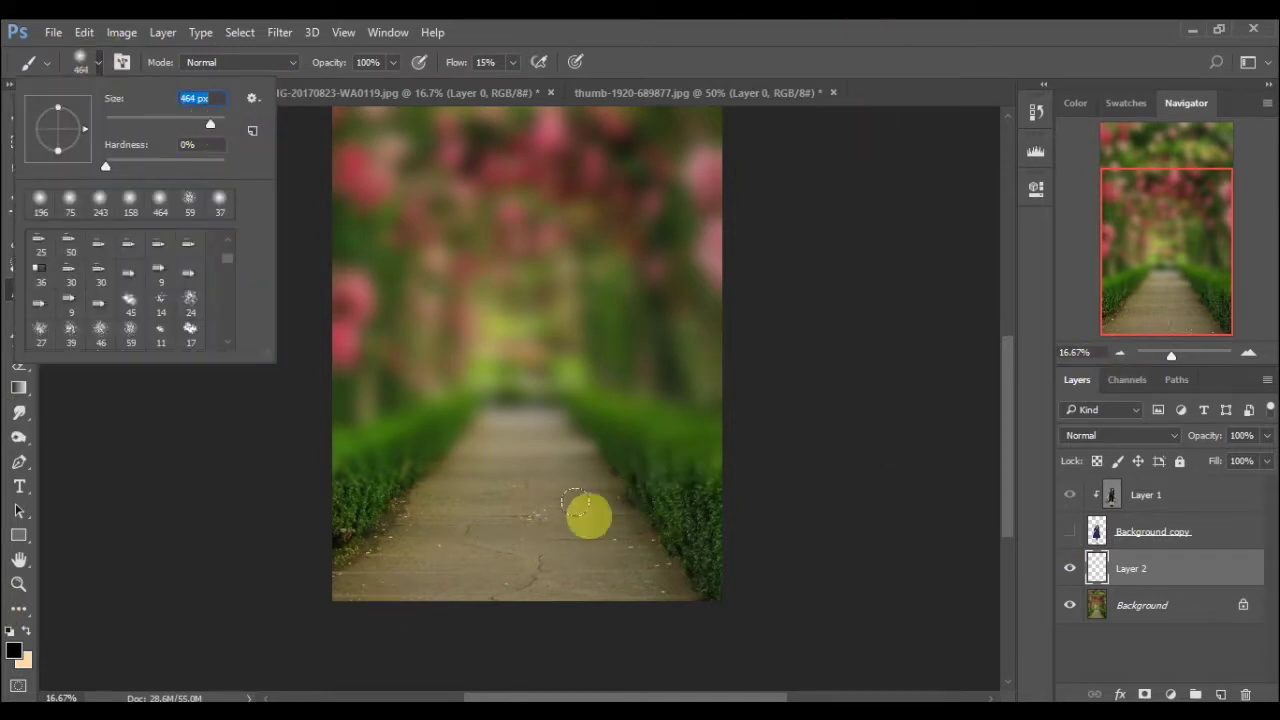
pyautogui.click(522, 540)
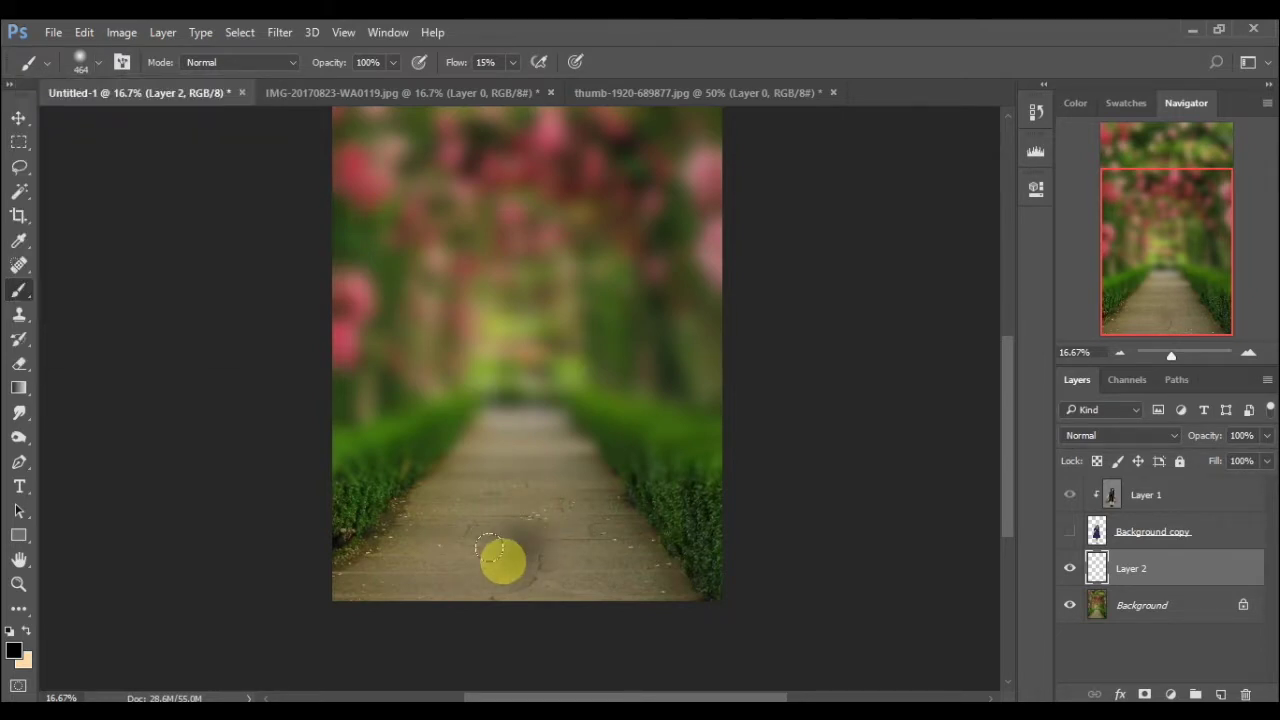
pyautogui.moveTo(488, 555)
pyautogui.mouseDown()
pyautogui.moveTo(491, 543)
pyautogui.moveTo(537, 549)
pyautogui.moveTo(490, 546)
pyautogui.mouseUp()
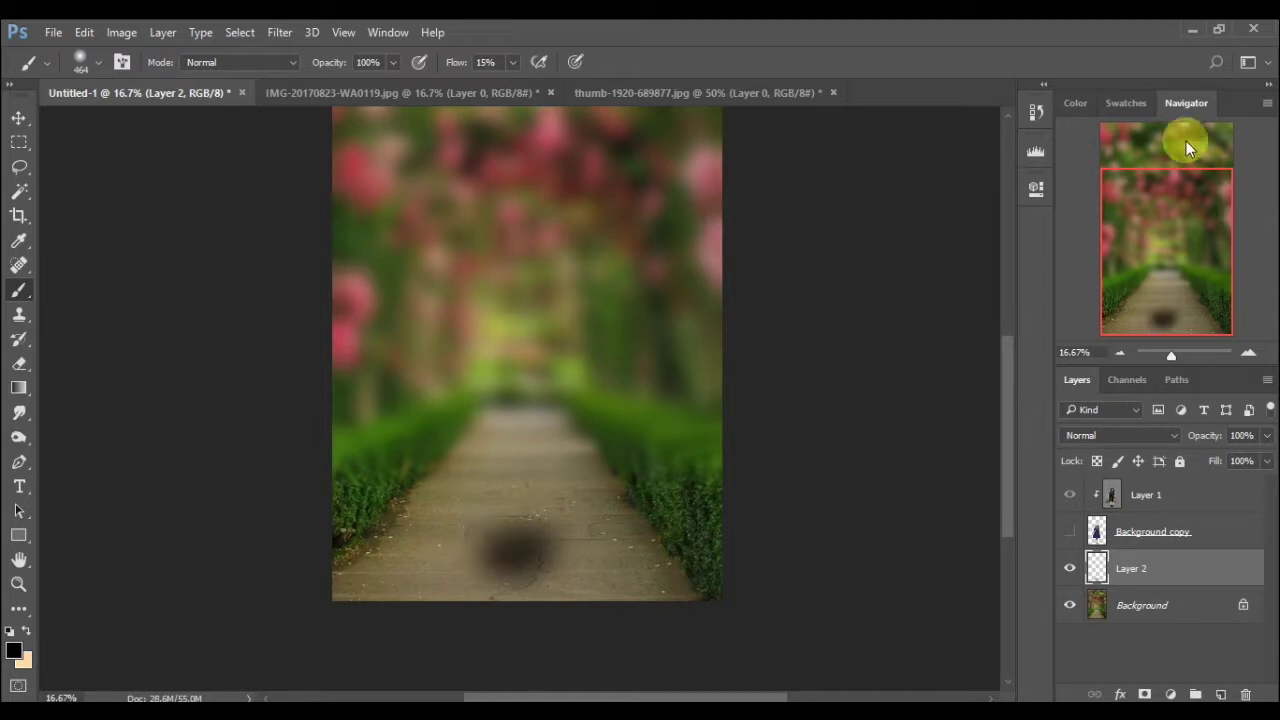
# - Show the Background copy layer again and touch up the shadow around the girl's feet
pyautogui.click(1068, 533)
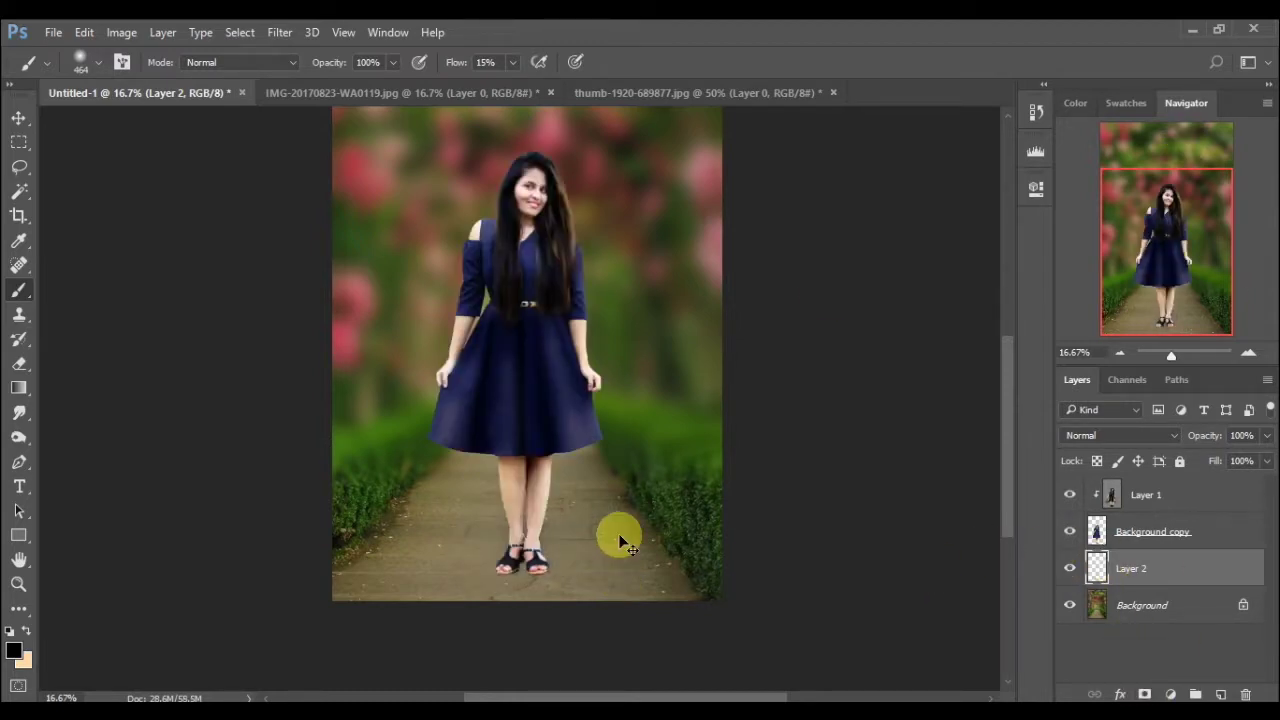
pyautogui.moveTo(514, 566)
pyautogui.mouseDown()
pyautogui.moveTo(457, 557)
pyautogui.moveTo(569, 540)
pyautogui.moveTo(583, 550)
pyautogui.moveTo(480, 557)
pyautogui.moveTo(574, 570)
pyautogui.moveTo(491, 570)
pyautogui.mouseUp()
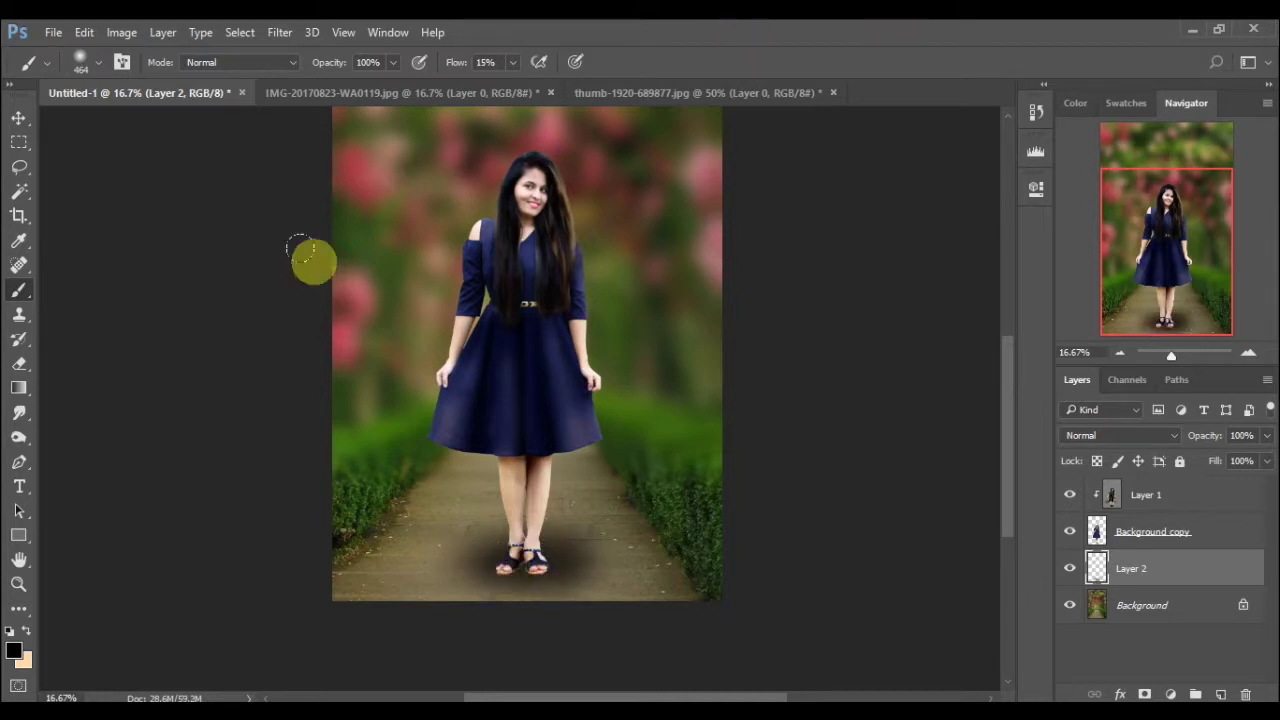
pyautogui.click(284, 33)
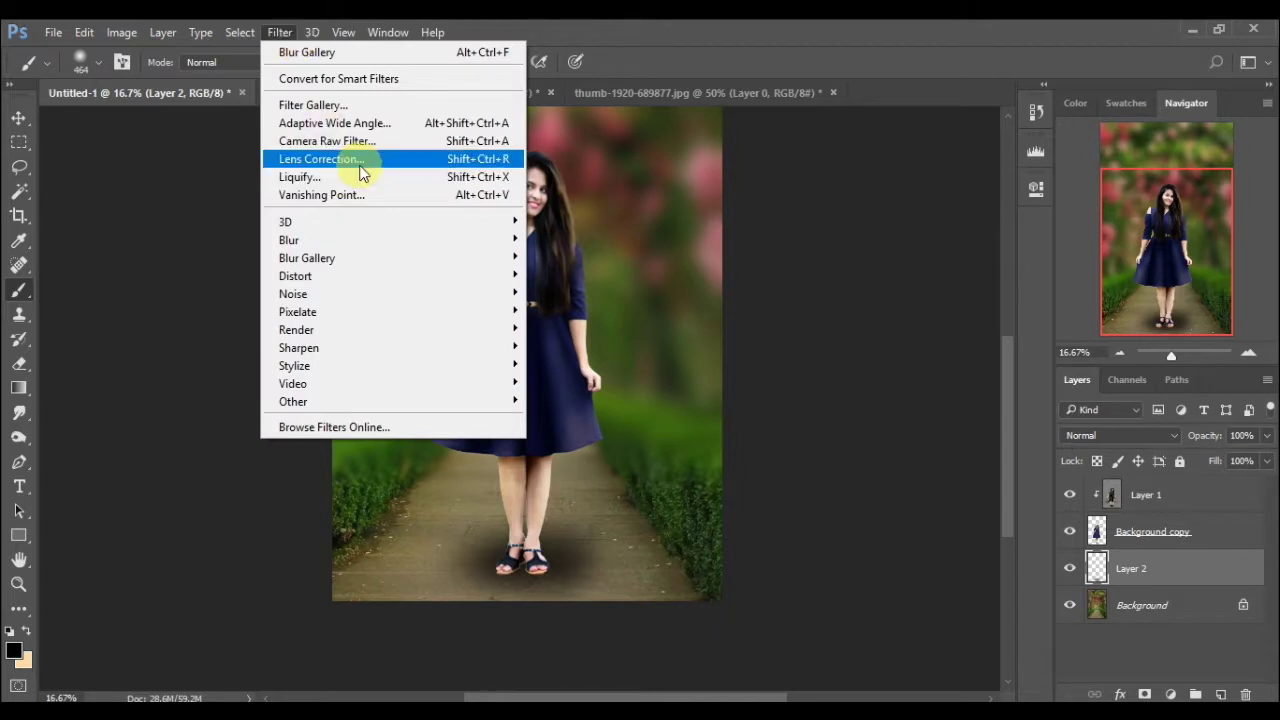
pyautogui.moveTo(289, 240)
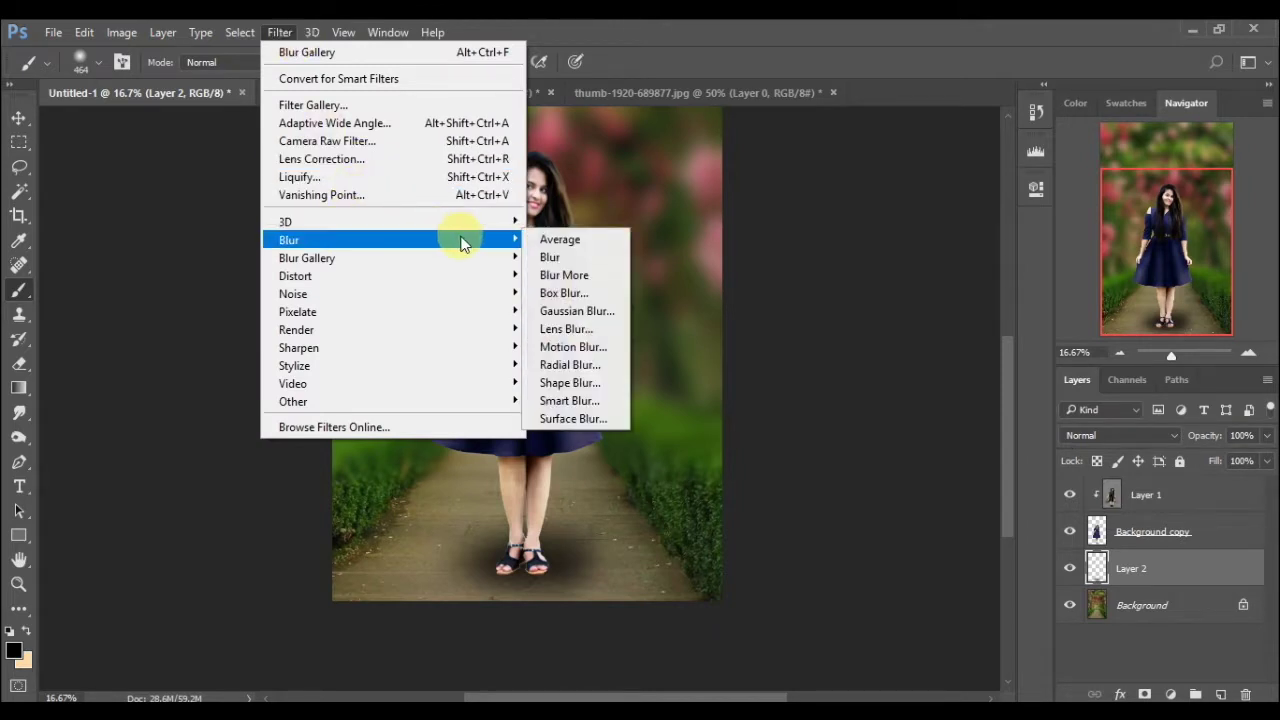
# - Try a Gaussian Blur on the shadow with a large radius of about 378
pyautogui.click(571, 312)
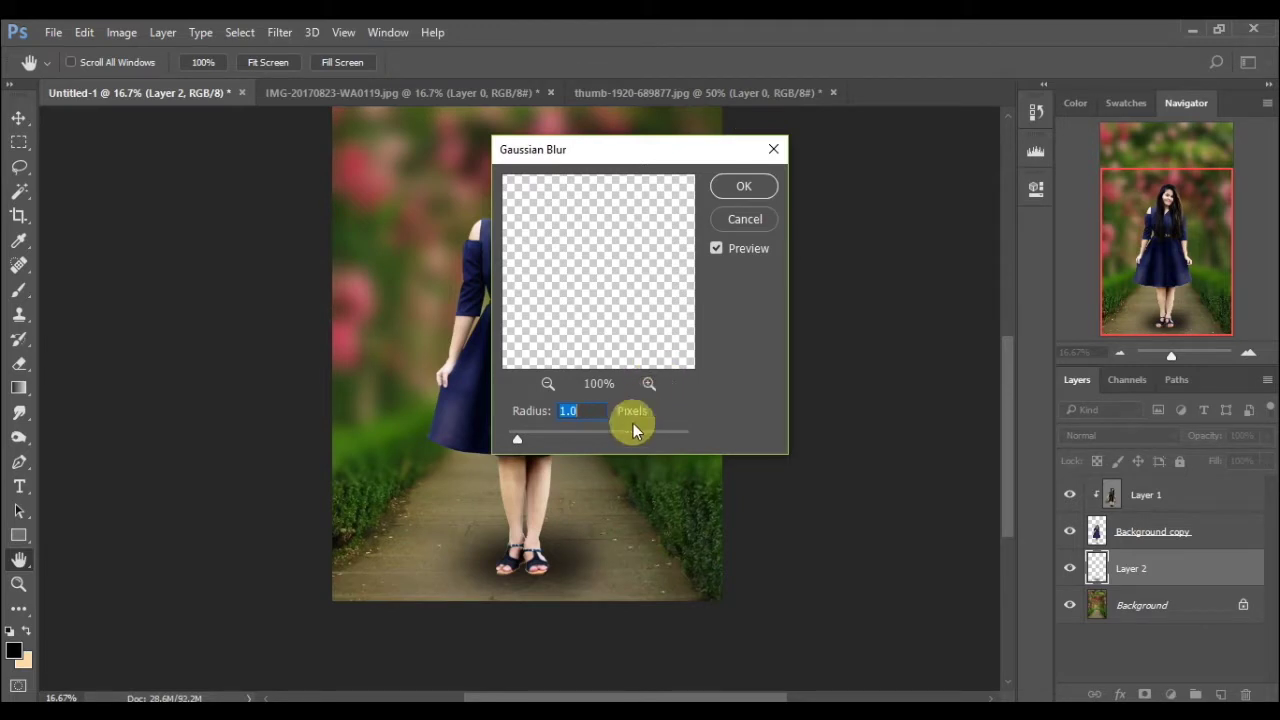
pyautogui.moveTo(622, 431); pyautogui.dragTo(692, 431)
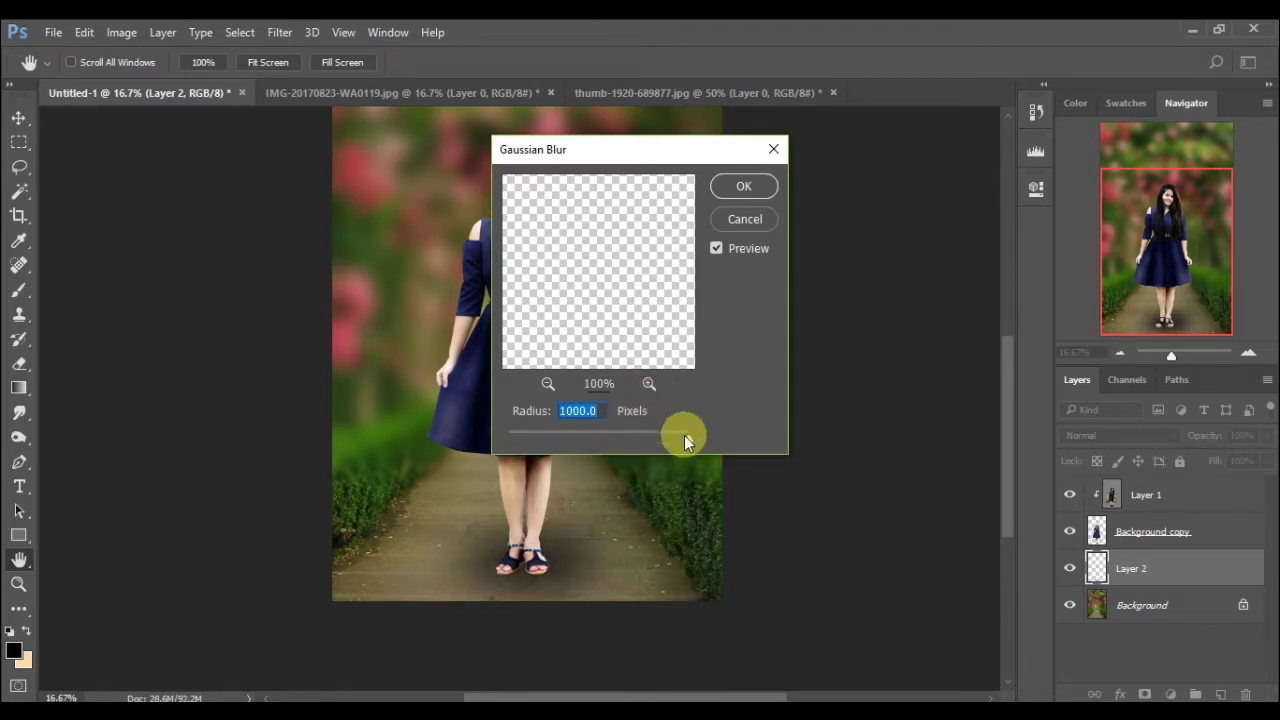
pyautogui.click(661, 440)
pyautogui.click(725, 190)
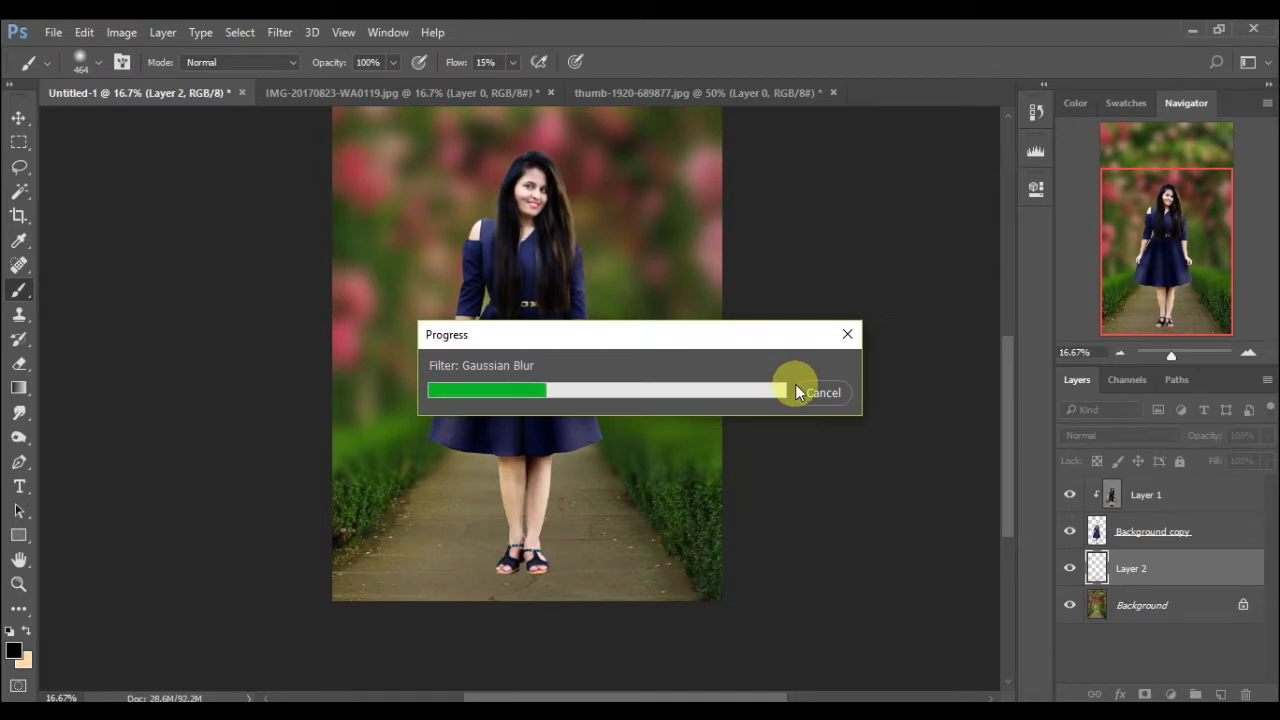
# - Reopen Gaussian Blur and apply it to the shadow with a 130-pixel radius
pyautogui.click(240, 28)
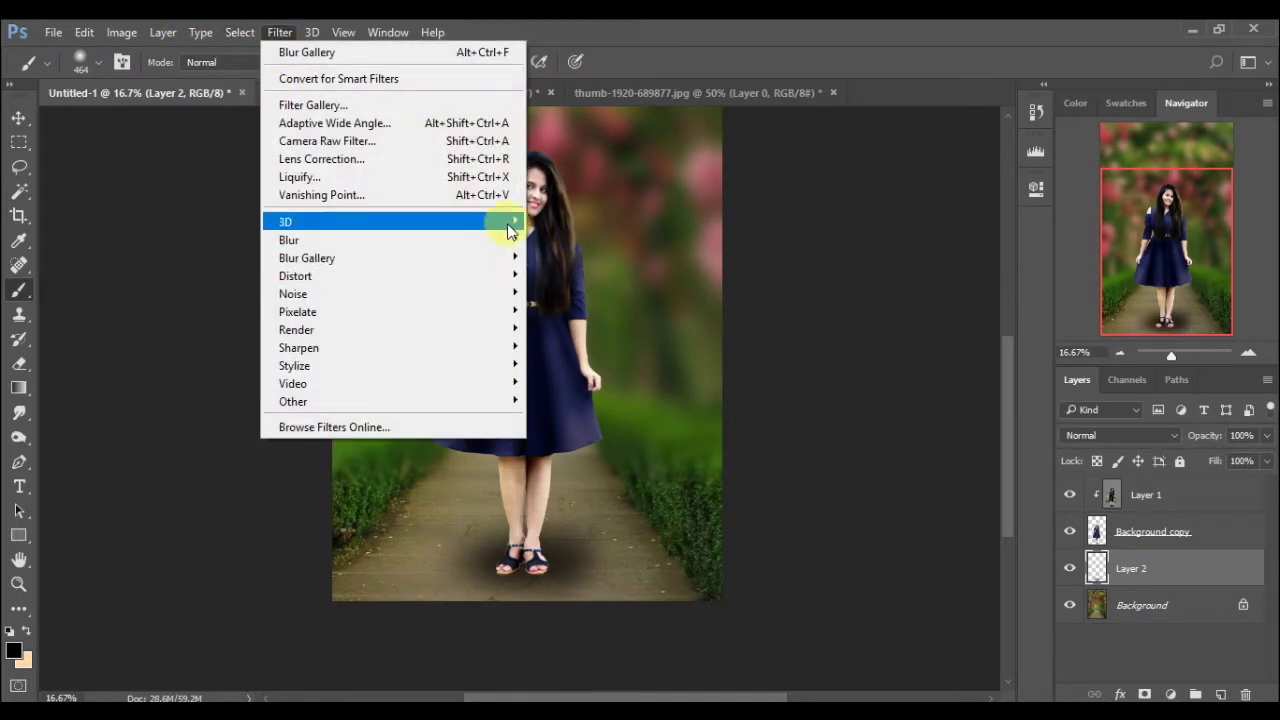
pyautogui.moveTo(390, 240)
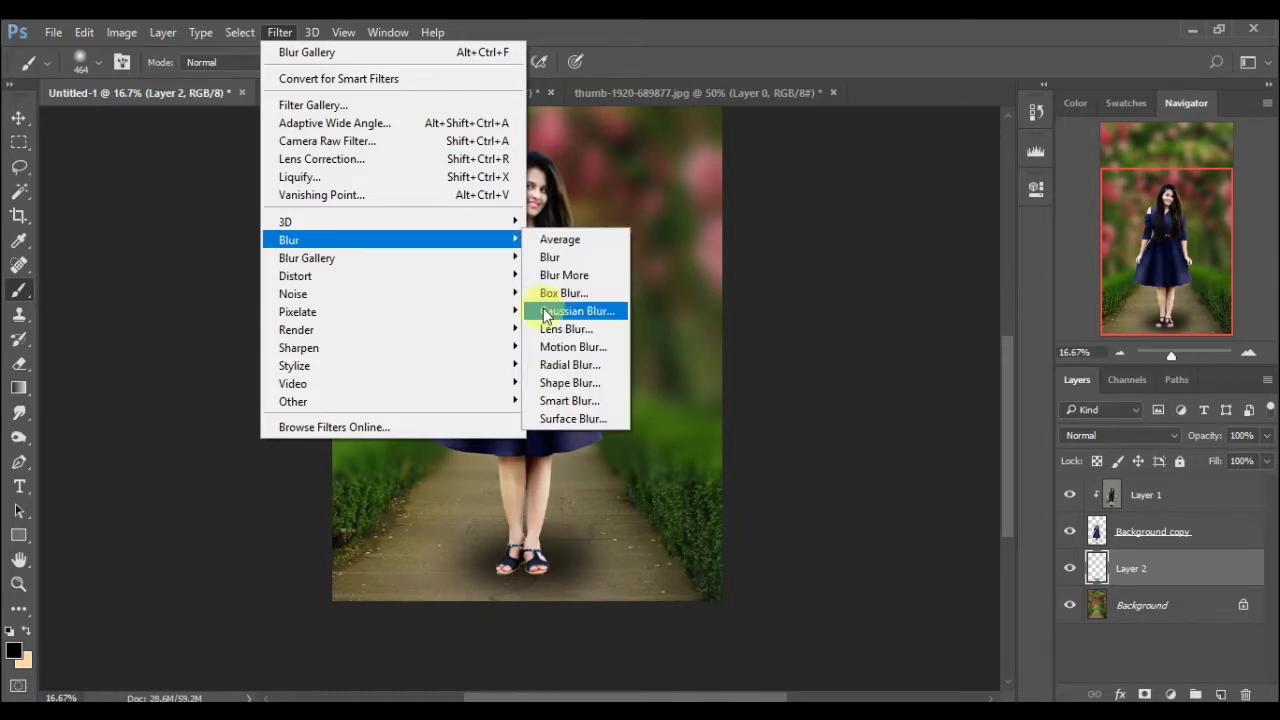
pyautogui.click(541, 309)
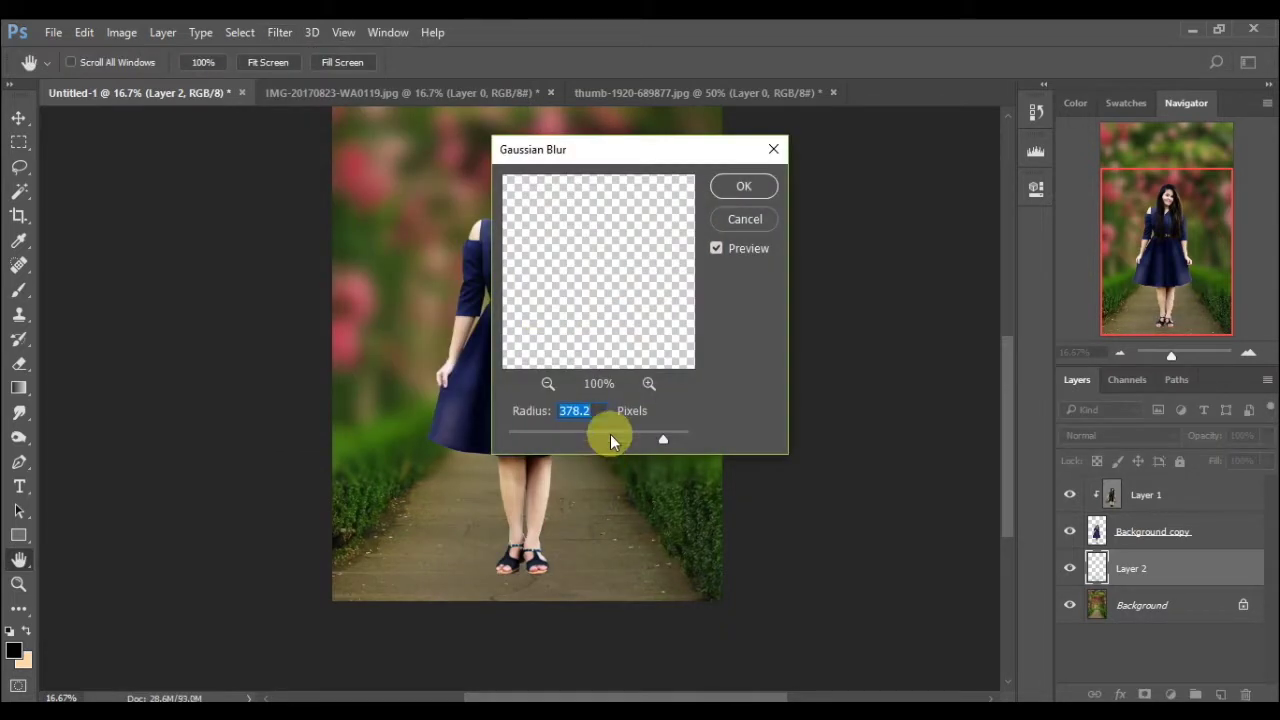
pyautogui.moveTo(610, 434); pyautogui.dragTo(610, 430)
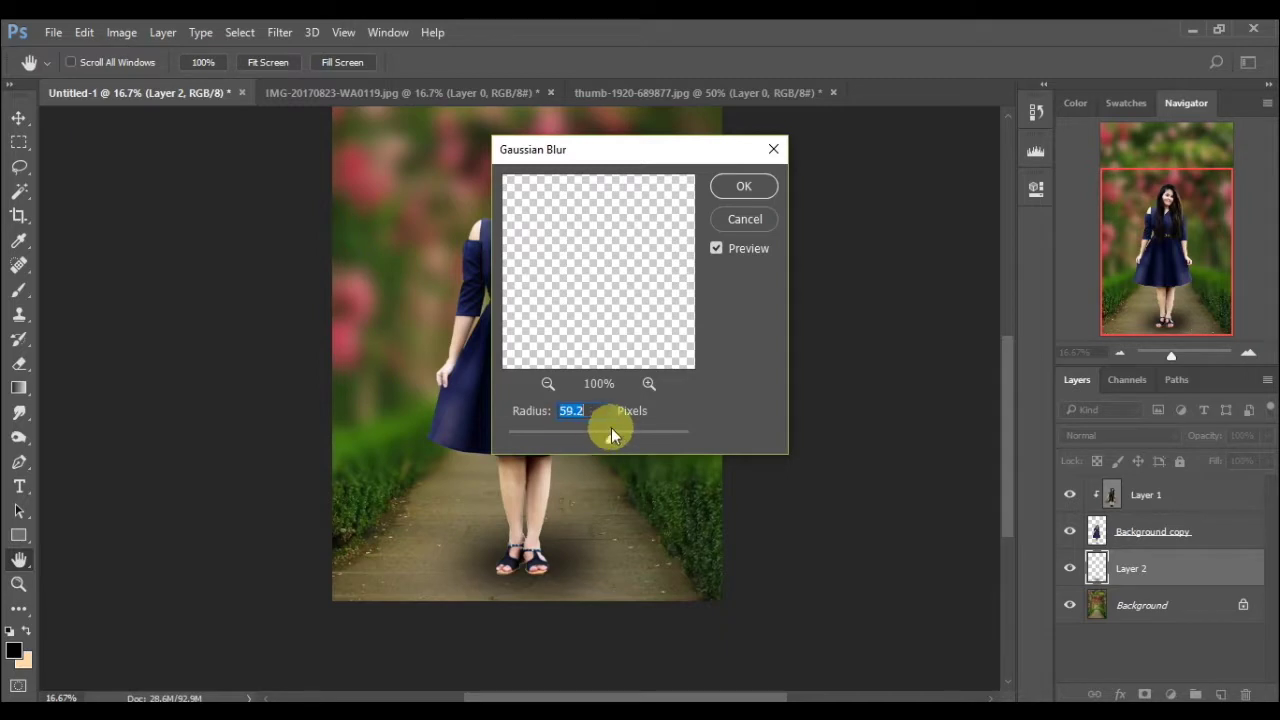
pyautogui.moveTo(620, 438); pyautogui.dragTo(636, 434)
pyautogui.click(731, 191)
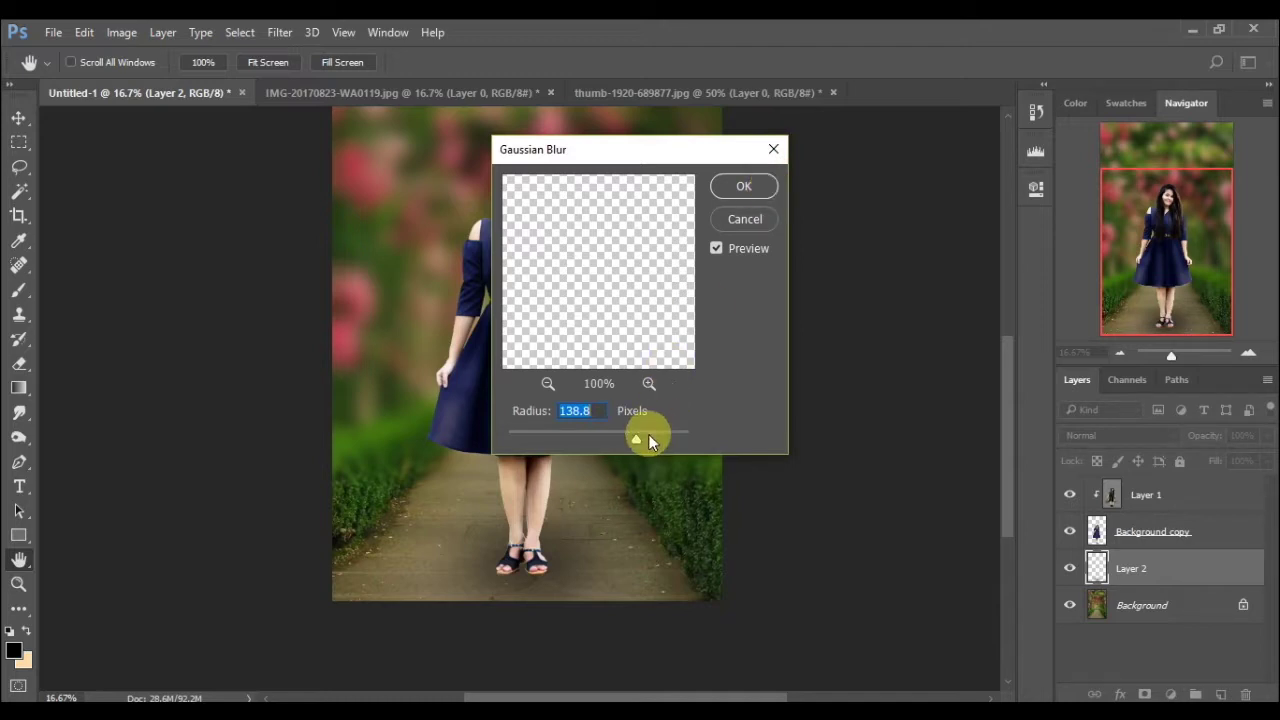
pyautogui.moveTo(647, 437); pyautogui.dragTo(632, 439)
pyautogui.write('130')
pyautogui.click(752, 187)
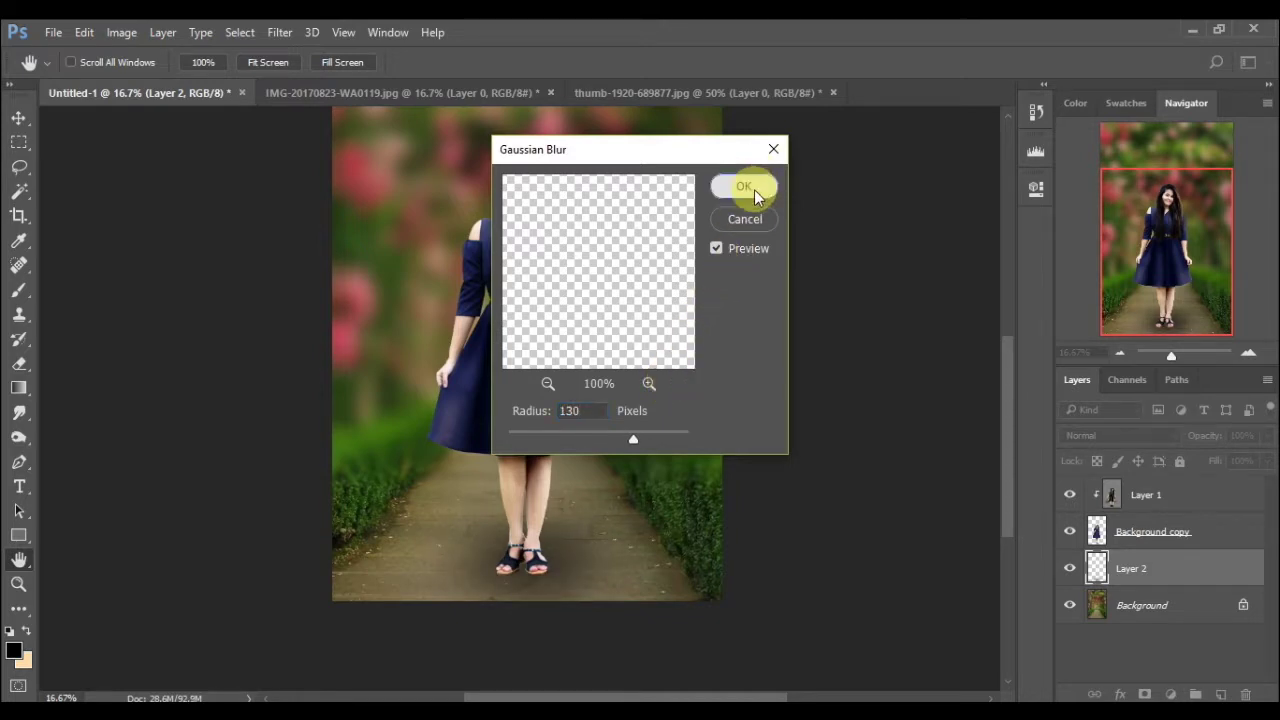
# - Nudge the blurred shadow slightly left with Free Transform so it centres beneath her feet
pyautogui.hotkey('ctrl', 't')
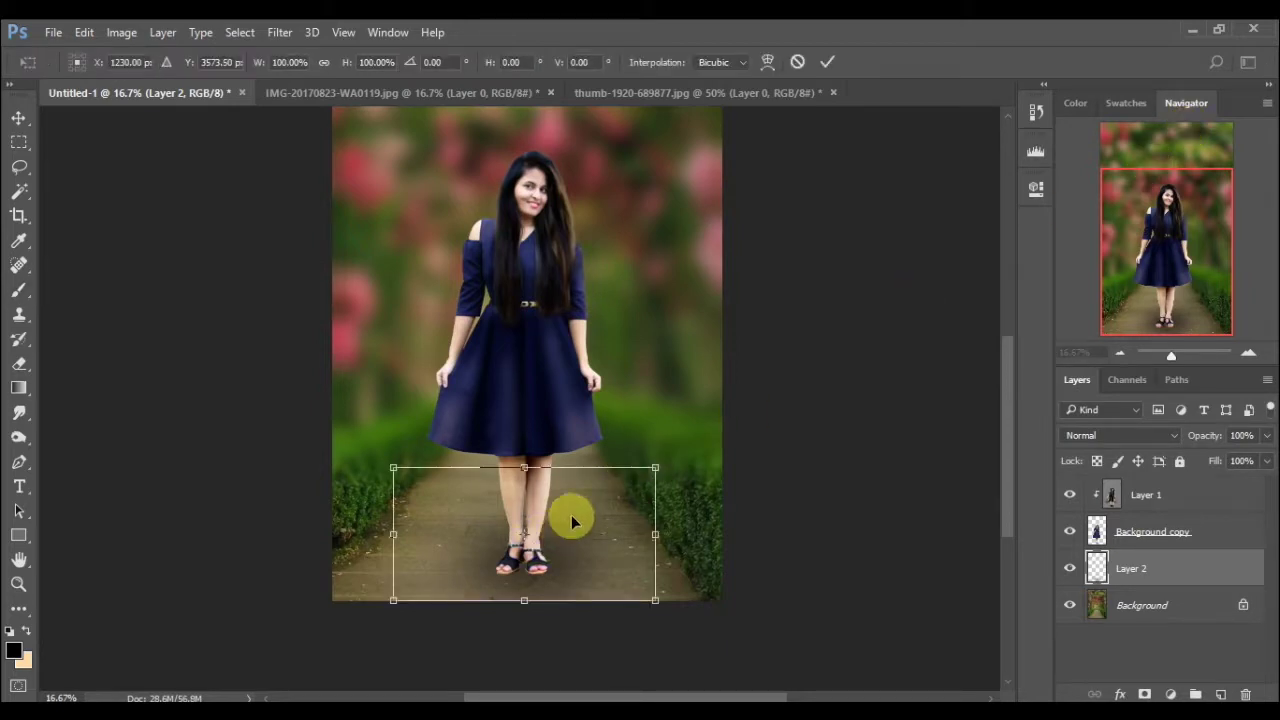
pyautogui.moveTo(572, 520); pyautogui.dragTo(561, 521)
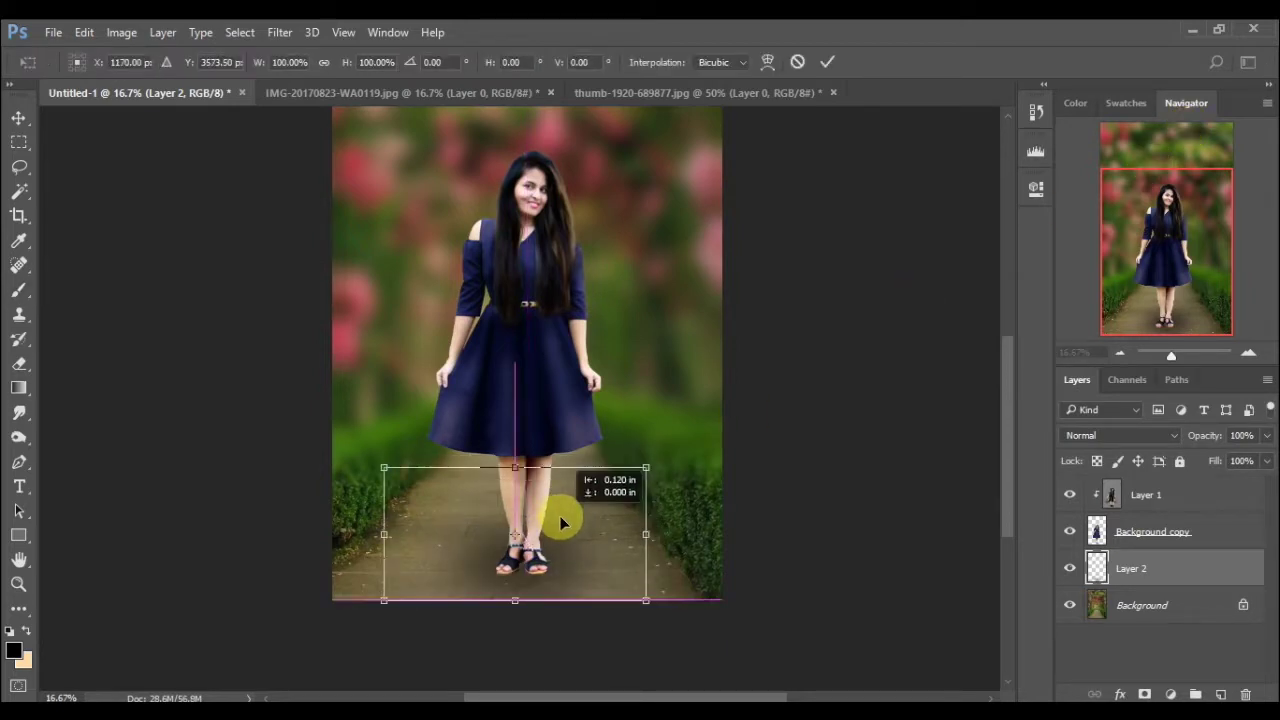
pyautogui.click(822, 64)
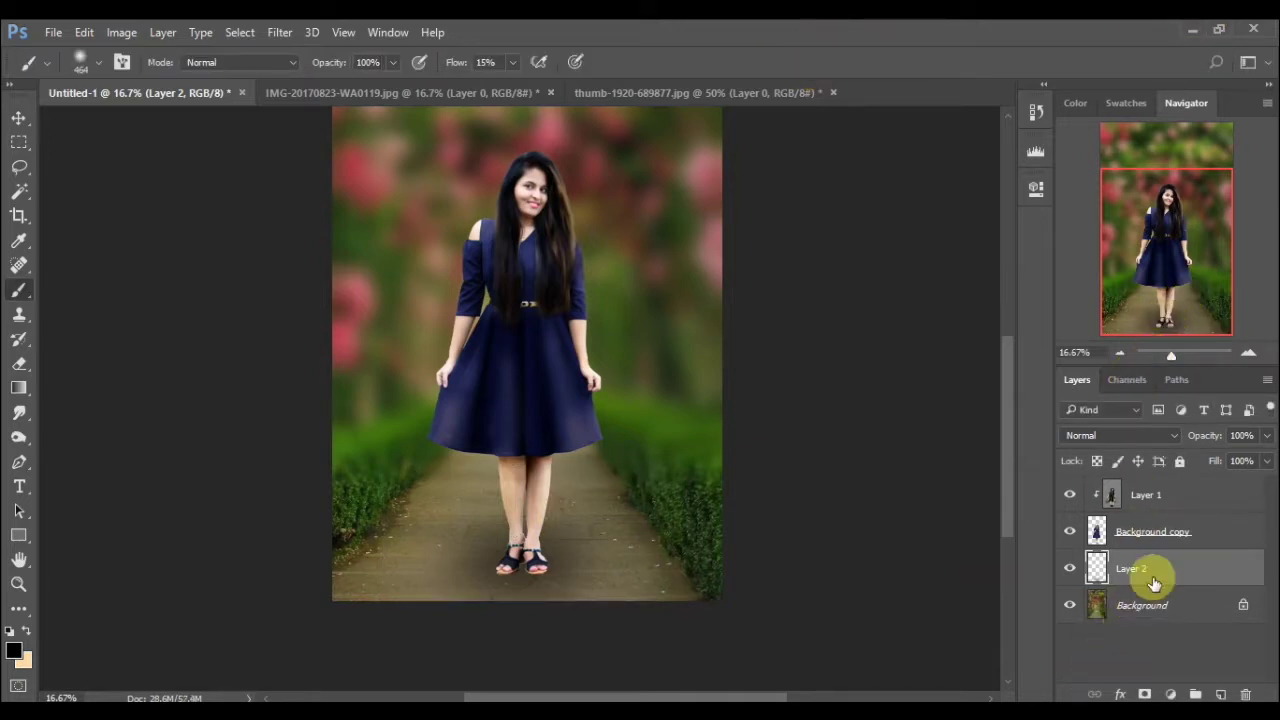
# - Select Layer 1 and use Merge Visible to combine the girl, lighting and shadow layers
pyautogui.rightClick(1203, 527)
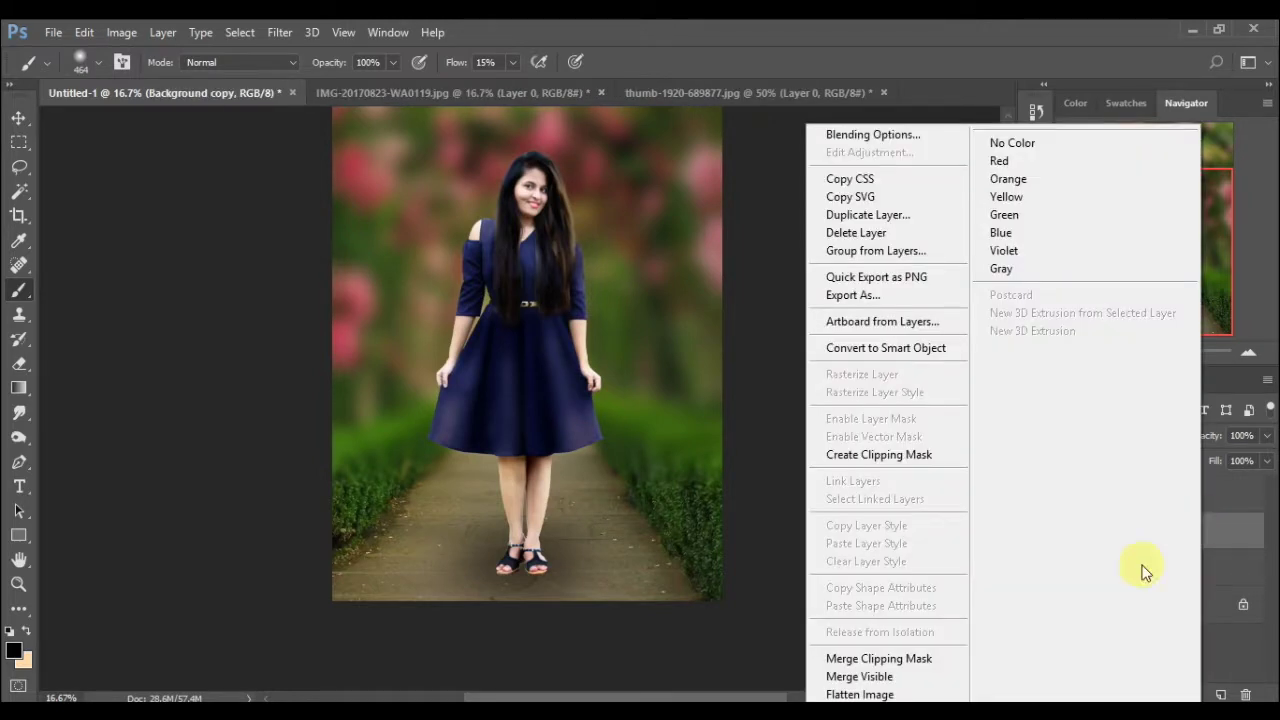
pyautogui.click(1258, 635)
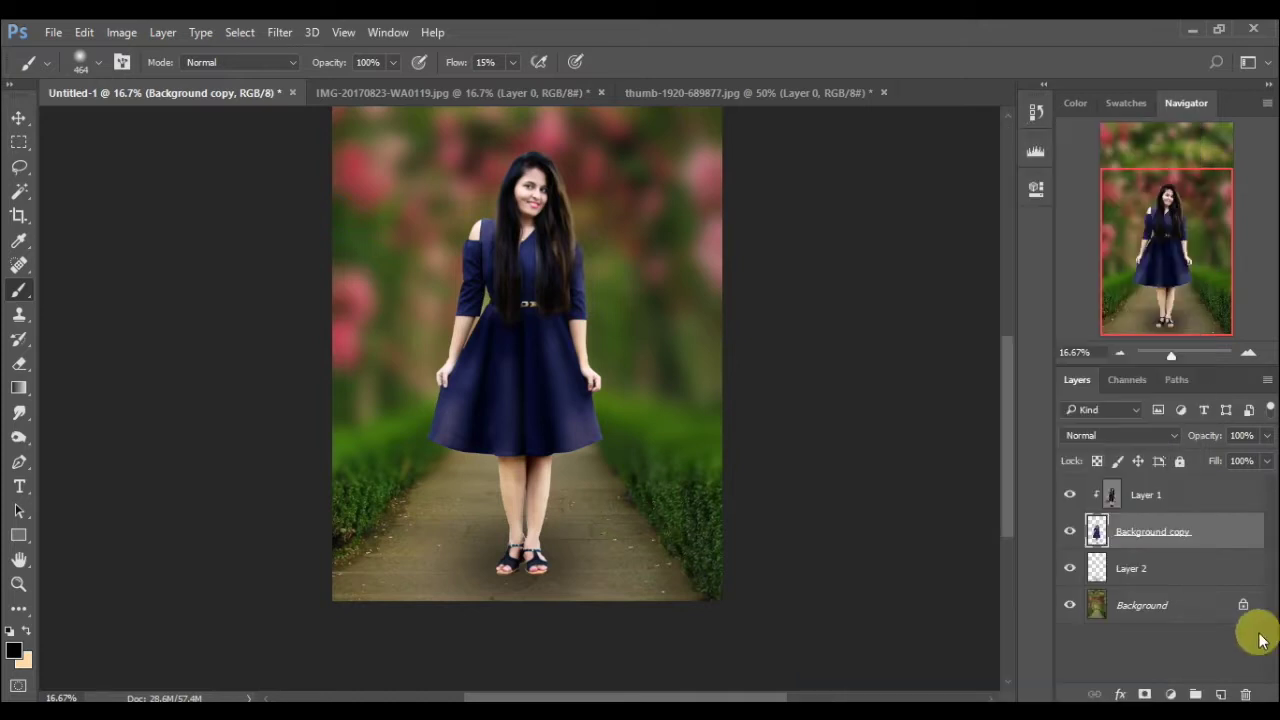
pyautogui.click(1224, 502)
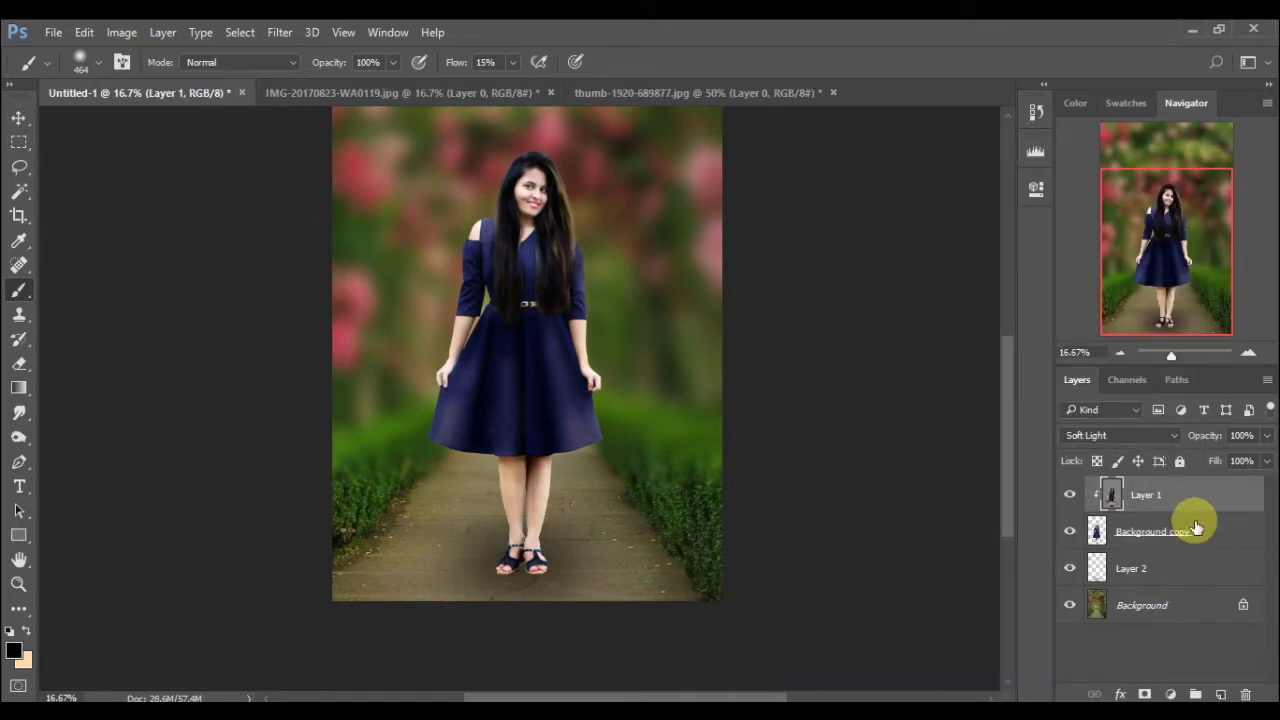
pyautogui.rightClick(1199, 512)
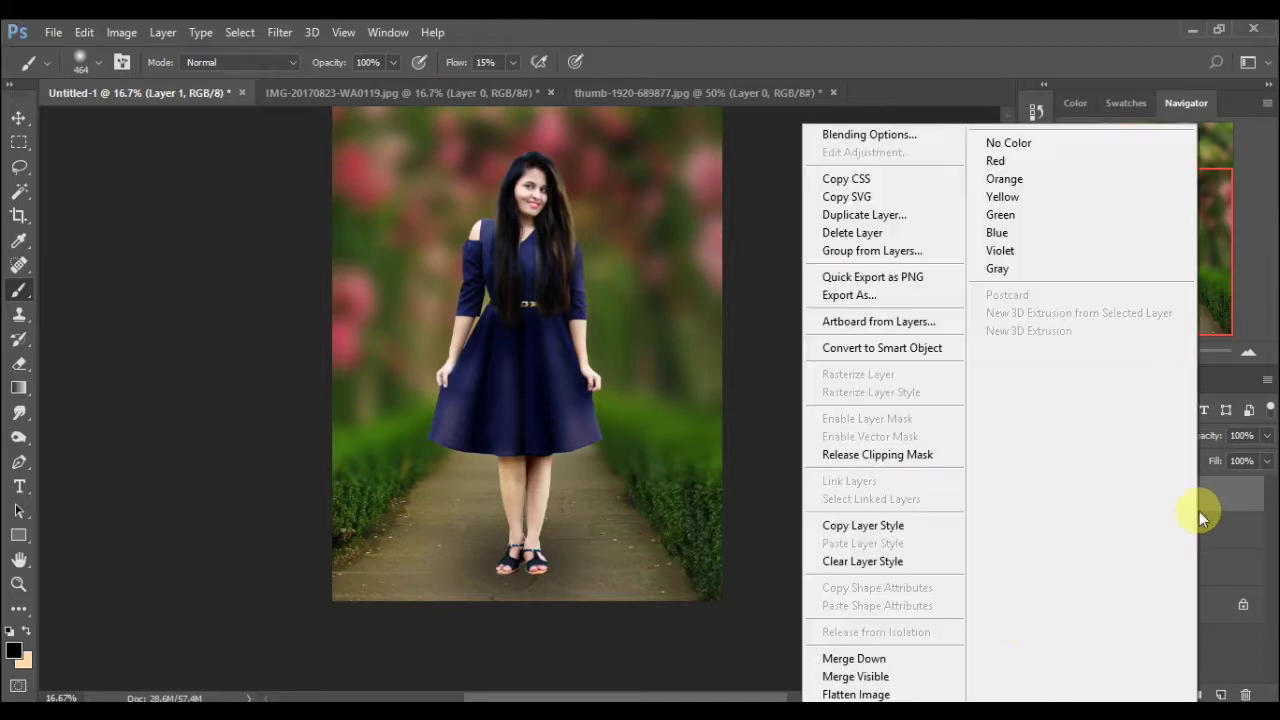
pyautogui.click(928, 677)
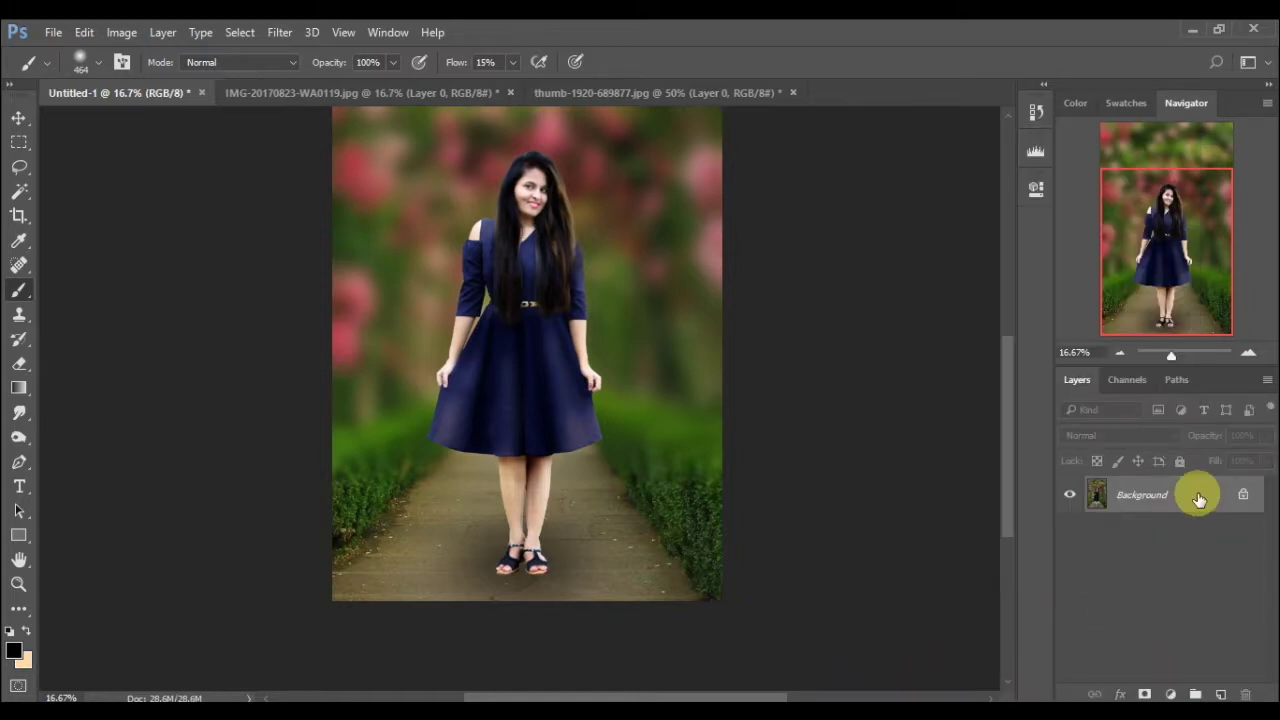
# - Add a new empty layer and pick red d33c3a as the foreground brush colour
pyautogui.click(1121, 353)
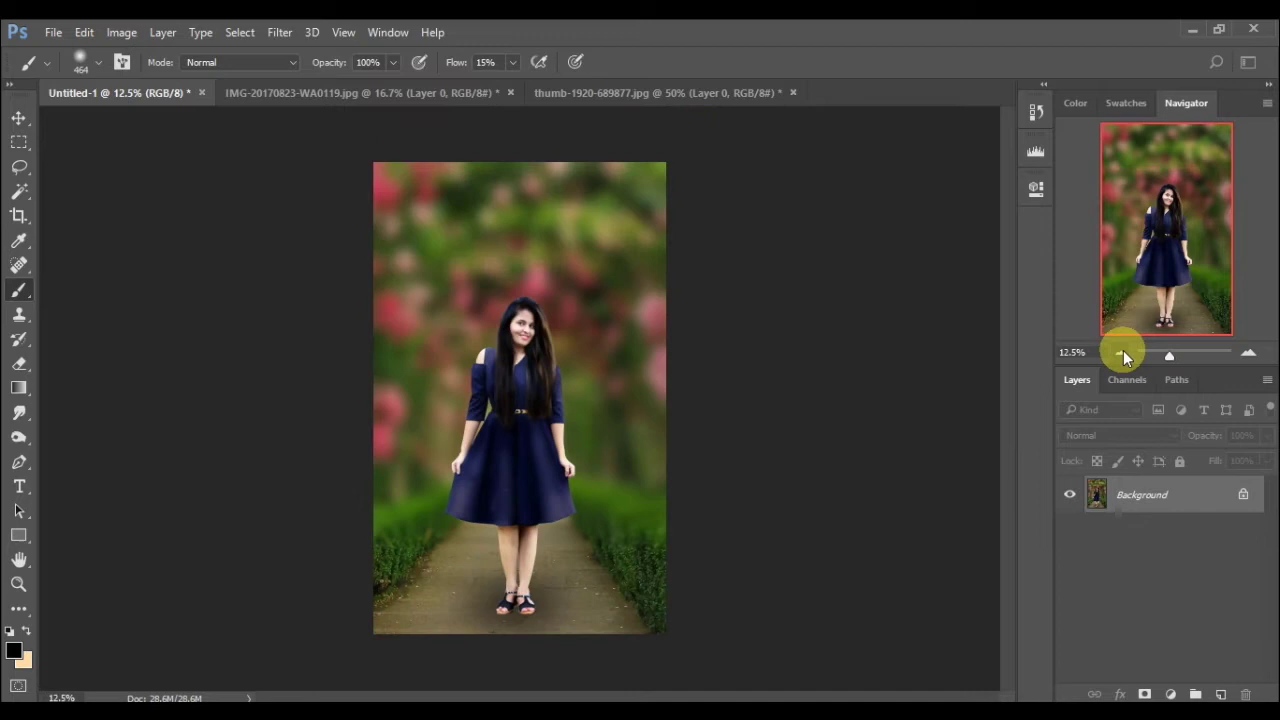
pyautogui.click(1215, 692)
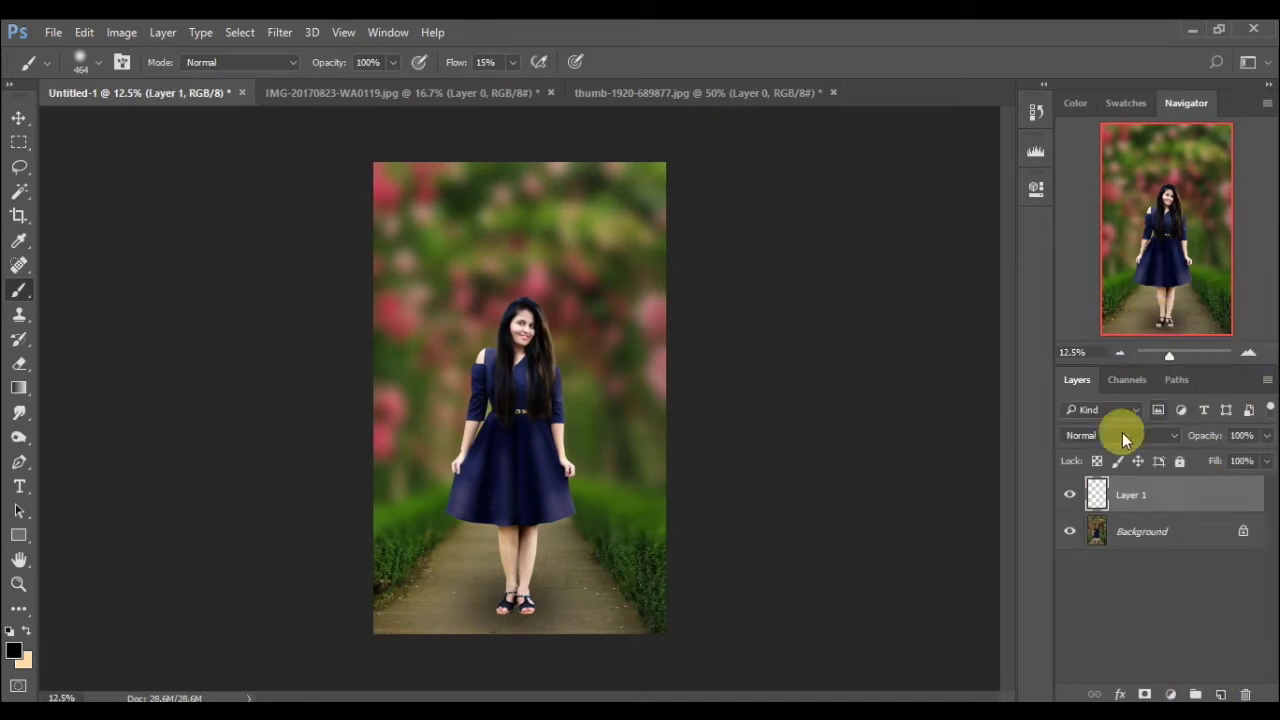
pyautogui.click(13, 651)
pyautogui.moveTo(651, 139); pyautogui.dragTo(940, 214)
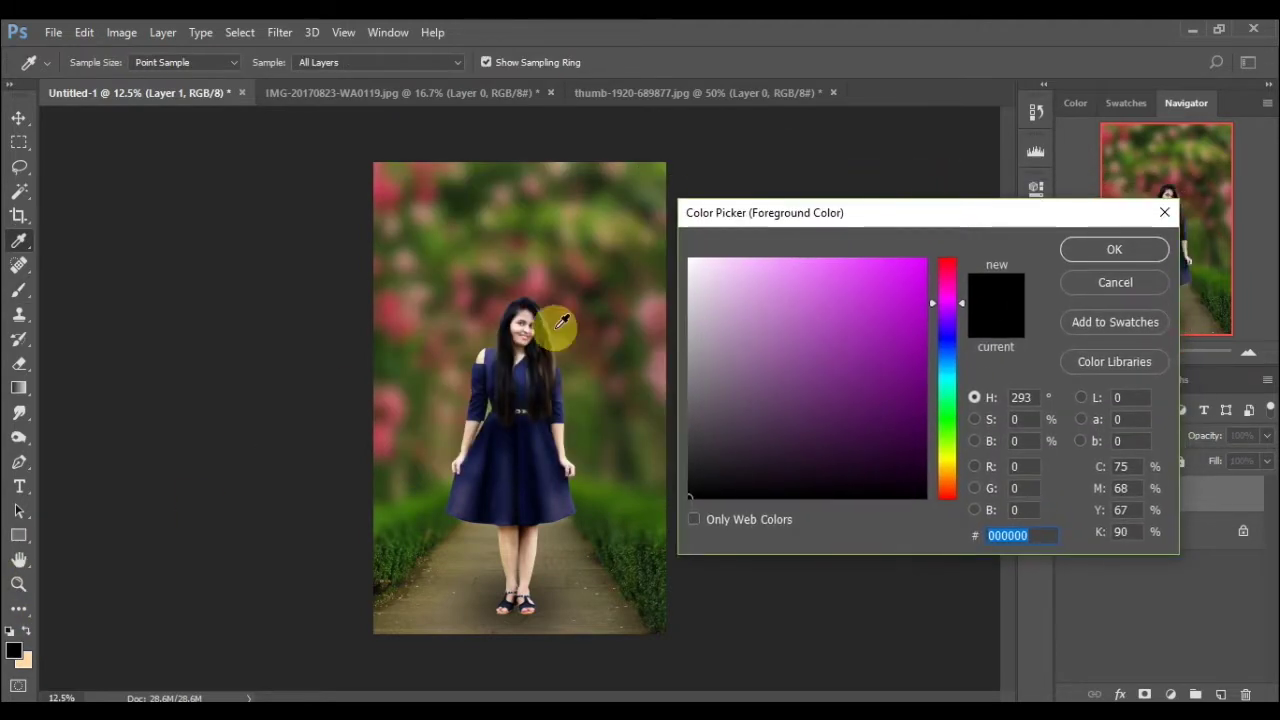
pyautogui.click(533, 272)
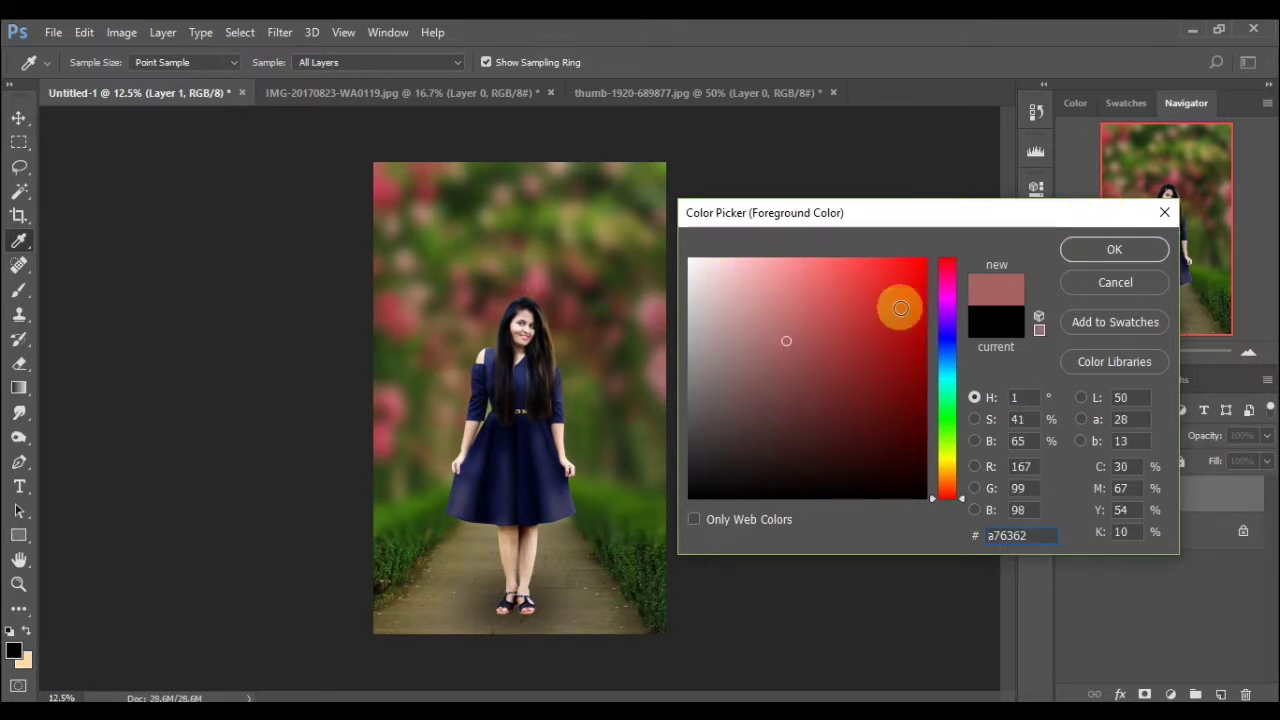
pyautogui.moveTo(771, 380); pyautogui.dragTo(861, 299)
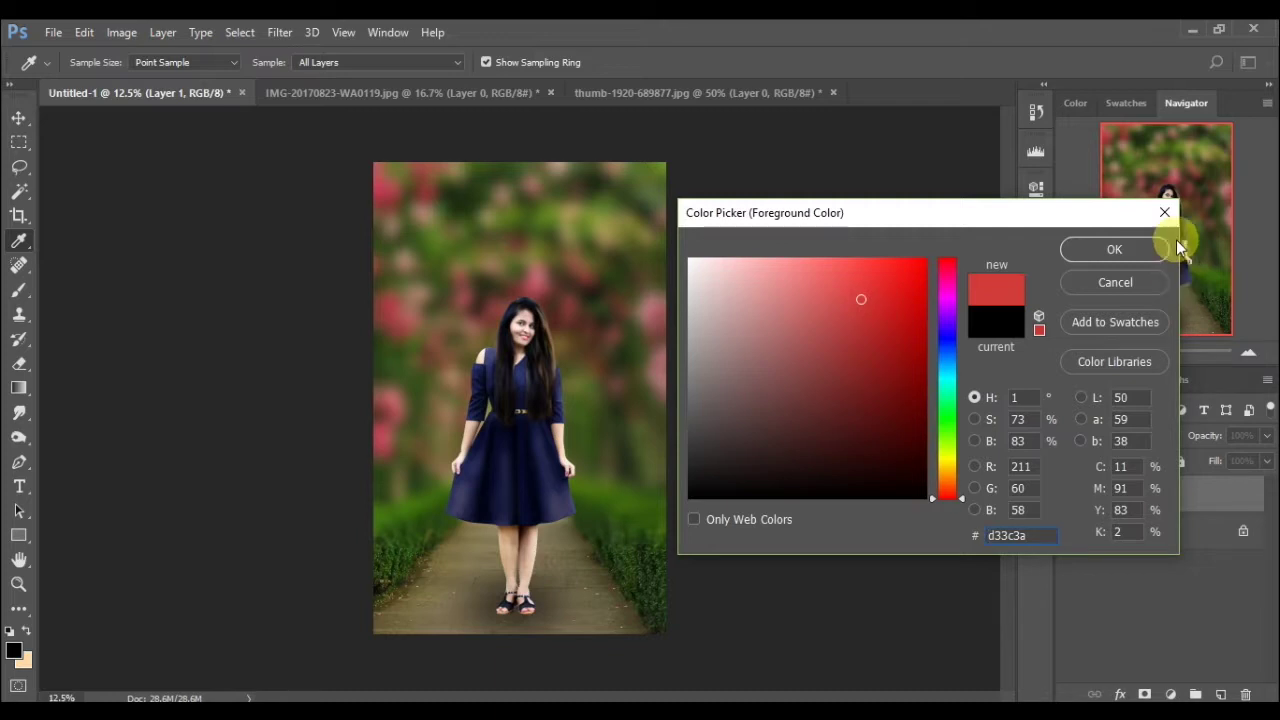
pyautogui.click(1135, 258)
pyautogui.press('b')
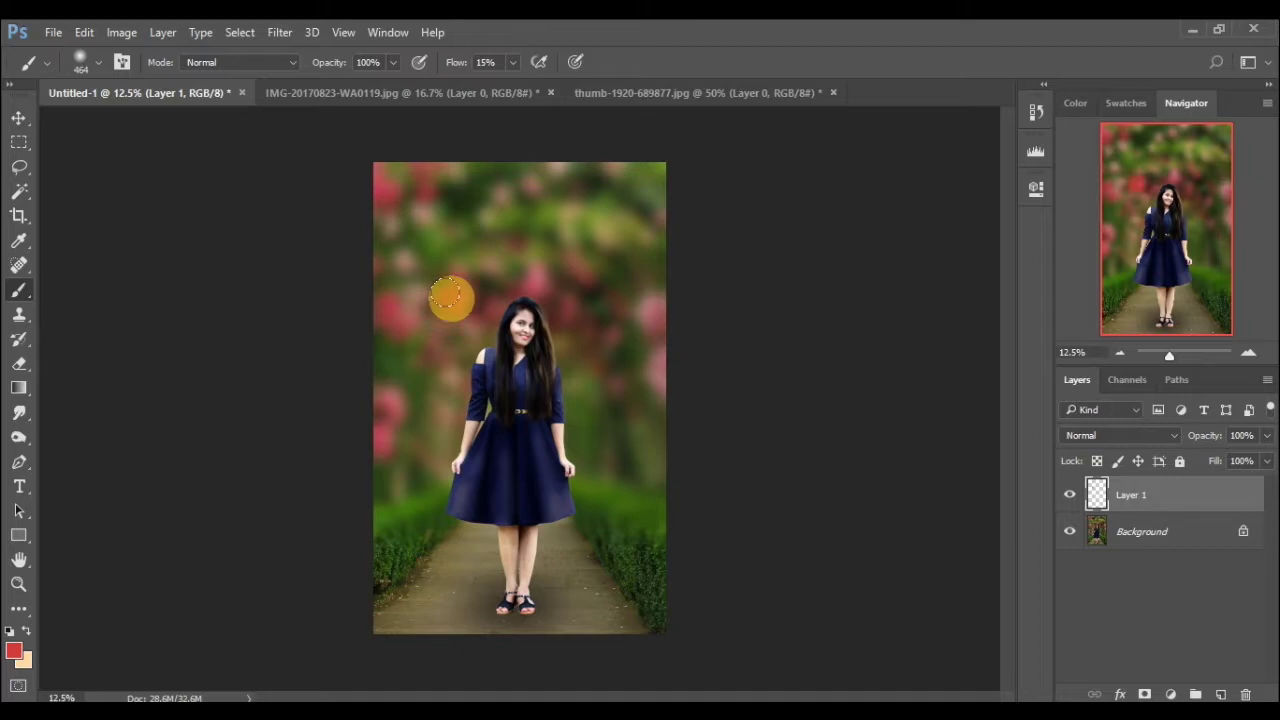
# - Enlarge and reposition Layer 1's red glow over the upper left, blending it in Soft Light
pyautogui.hotkey('ctrl', 't')
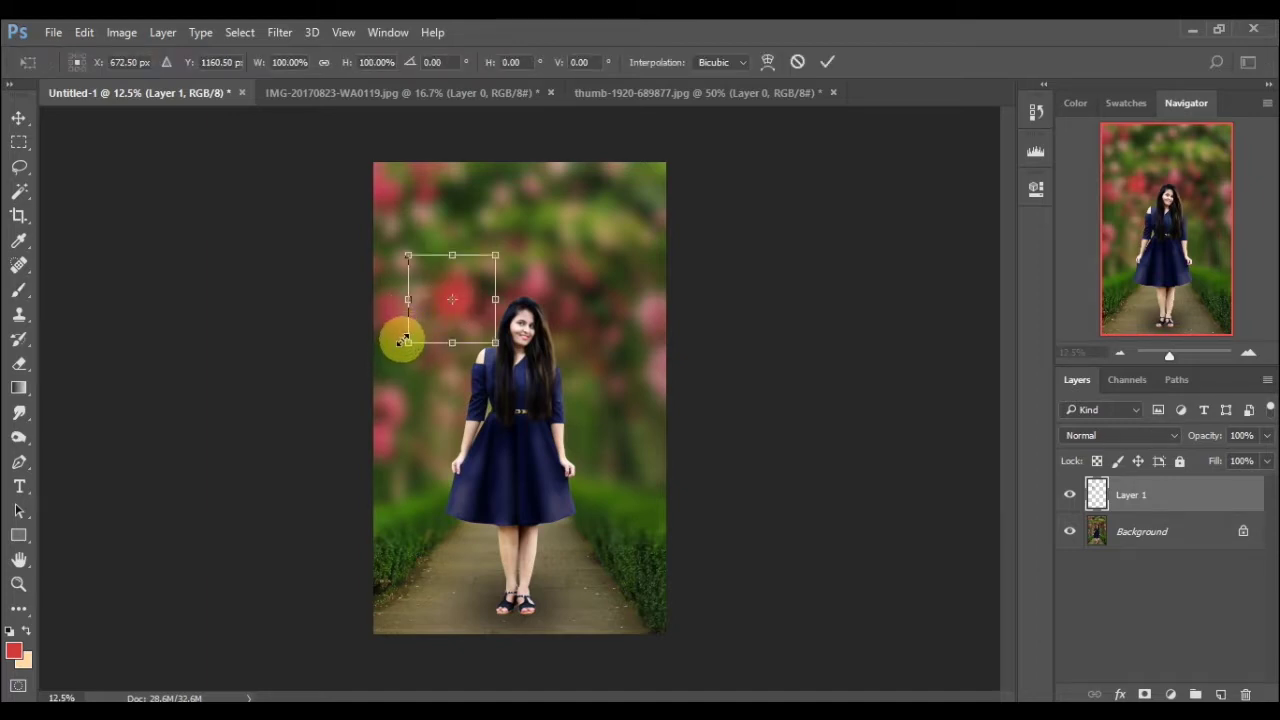
pyautogui.moveTo(399, 342); pyautogui.dragTo(40, 508)
pyautogui.moveTo(420, 429)
pyautogui.mouseDown()
pyautogui.moveTo(560, 265)
pyautogui.moveTo(580, 215)
pyautogui.moveTo(567, 248)
pyautogui.moveTo(578, 240)
pyautogui.mouseUp()
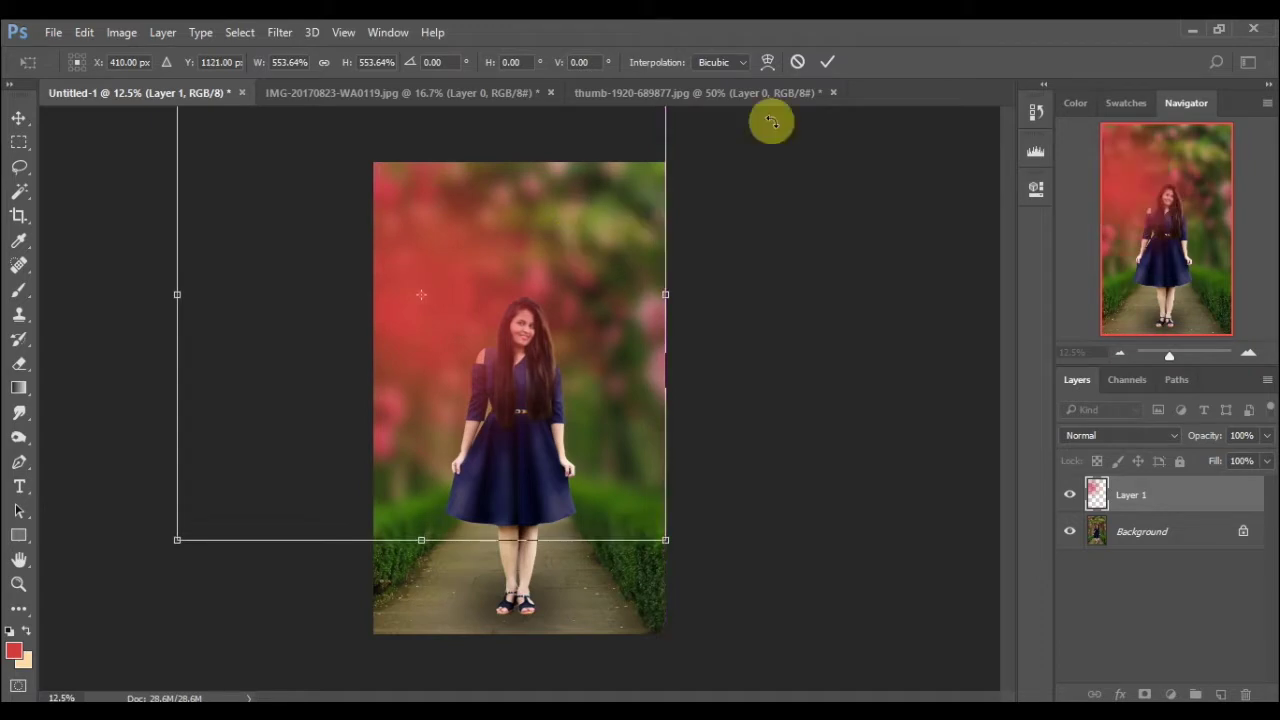
pyautogui.click(1120, 435)
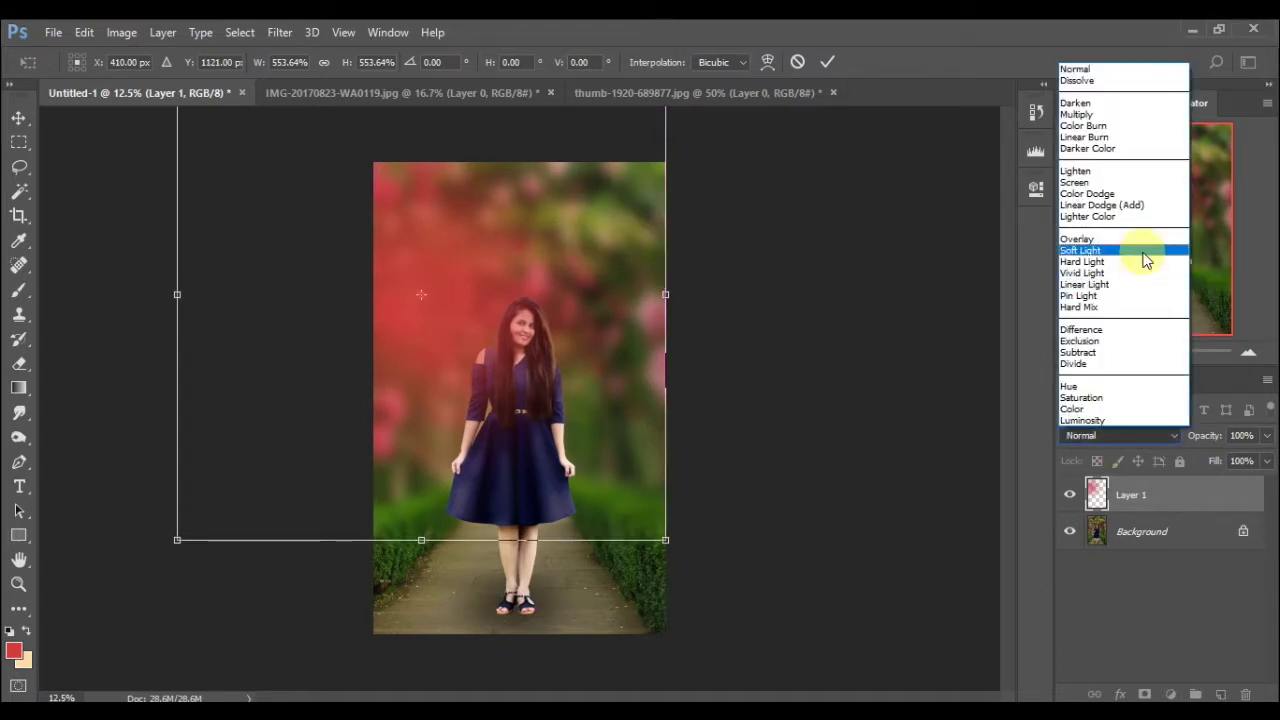
pyautogui.click(1145, 252)
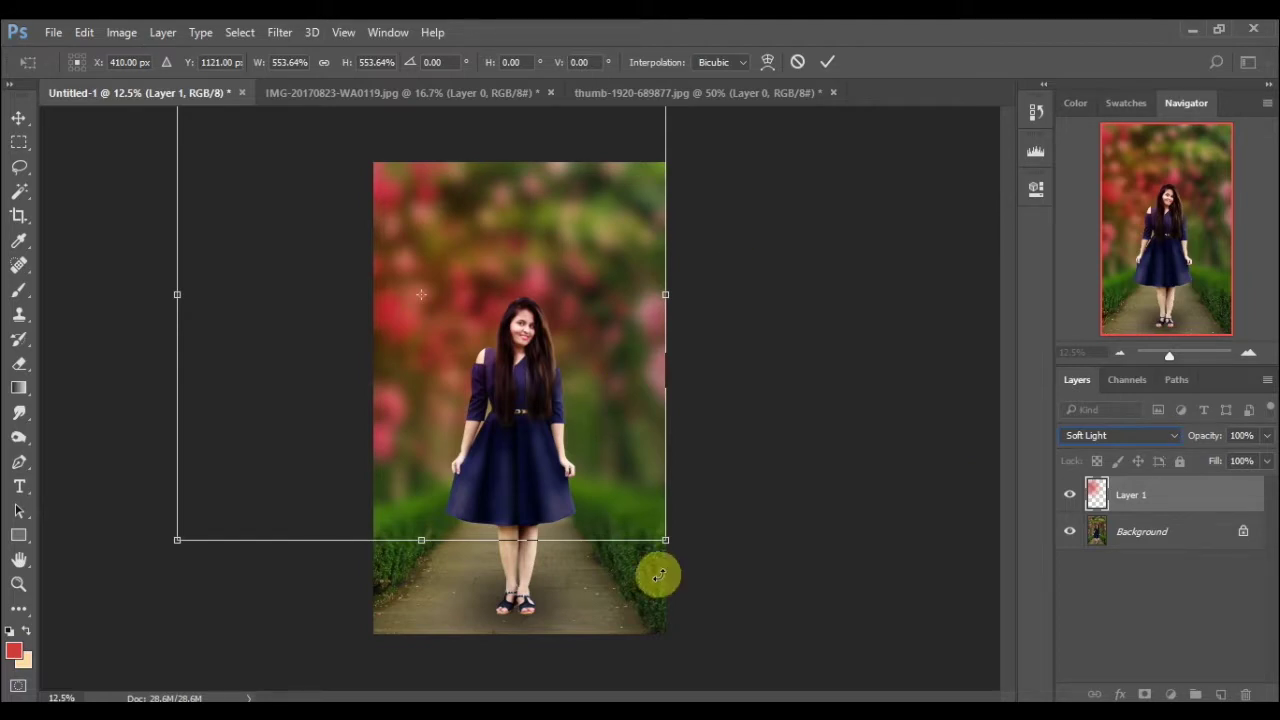
pyautogui.moveTo(660, 540); pyautogui.dragTo(649, 523)
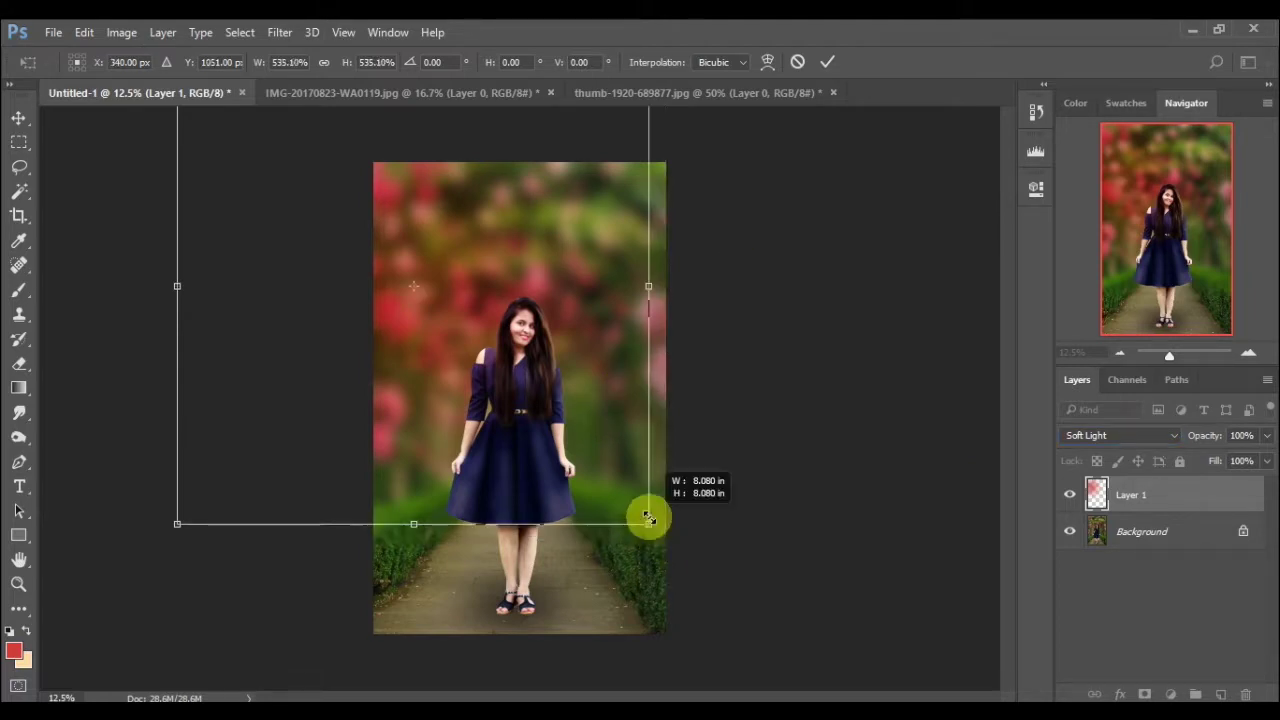
pyautogui.moveTo(558, 428); pyautogui.dragTo(574, 434)
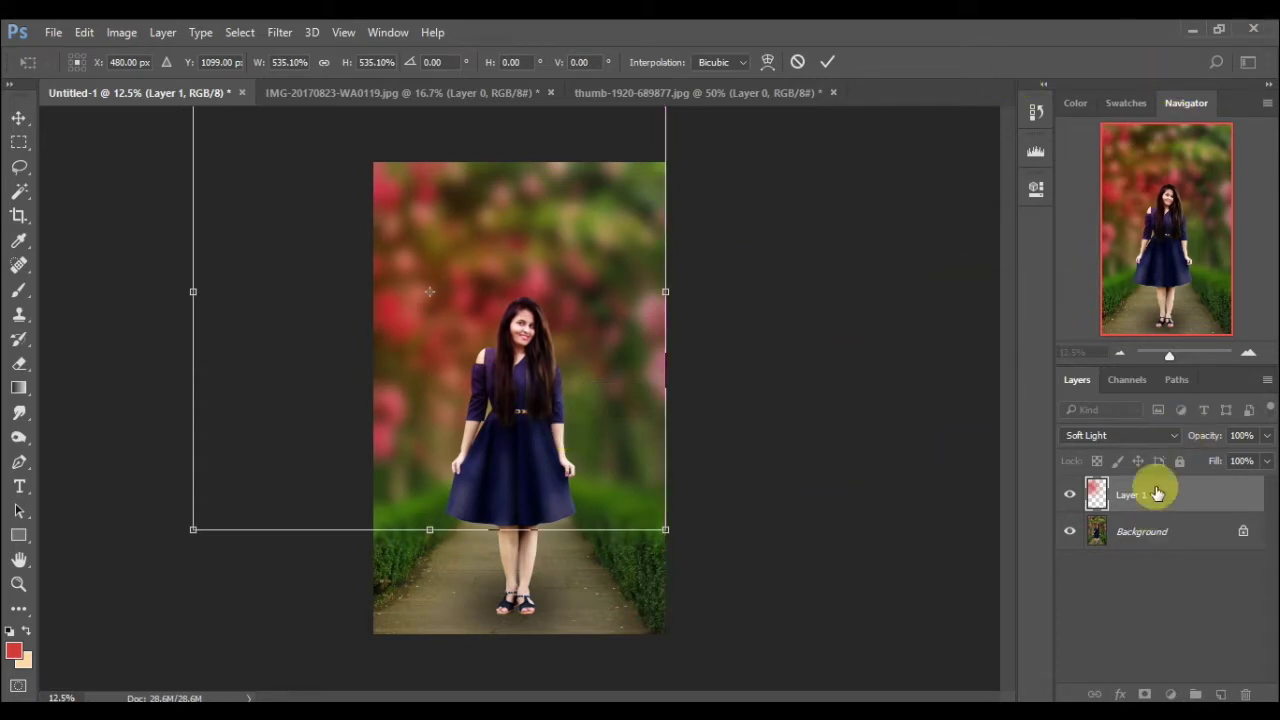
pyautogui.click(826, 63)
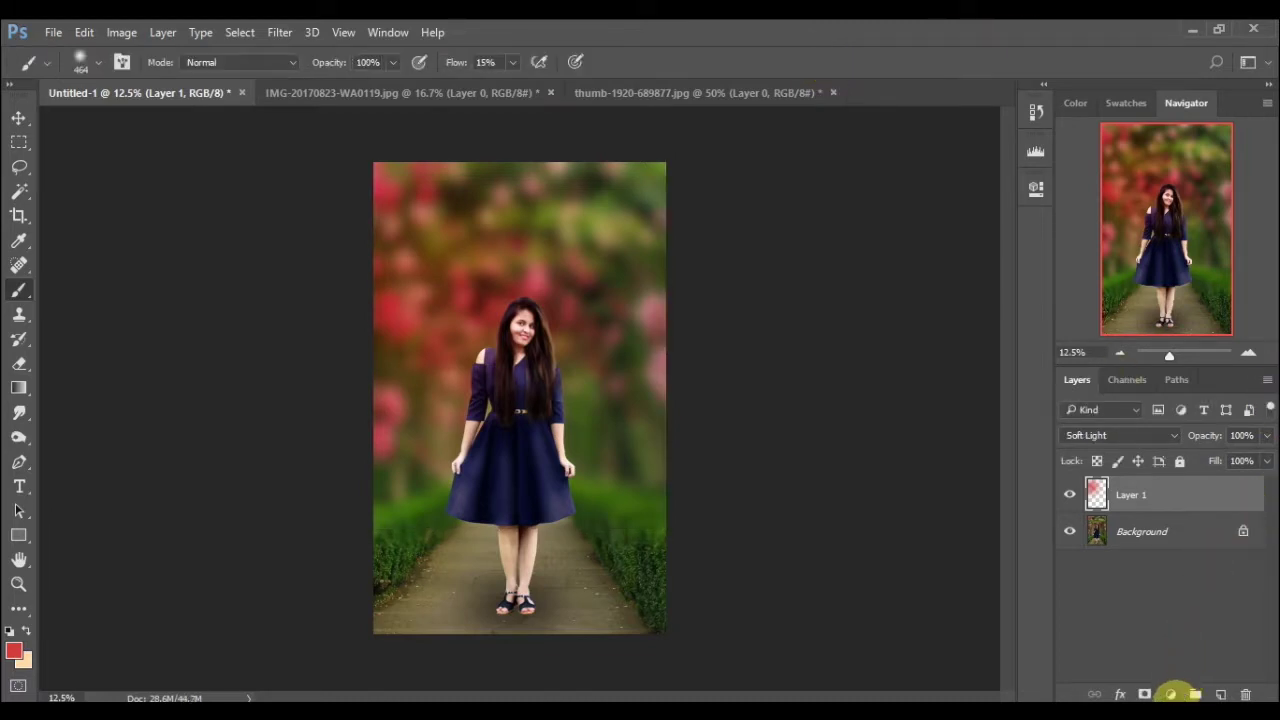
# - Add a new Layer 2 and pick a green foreground colour from the image
pyautogui.click(1222, 692)
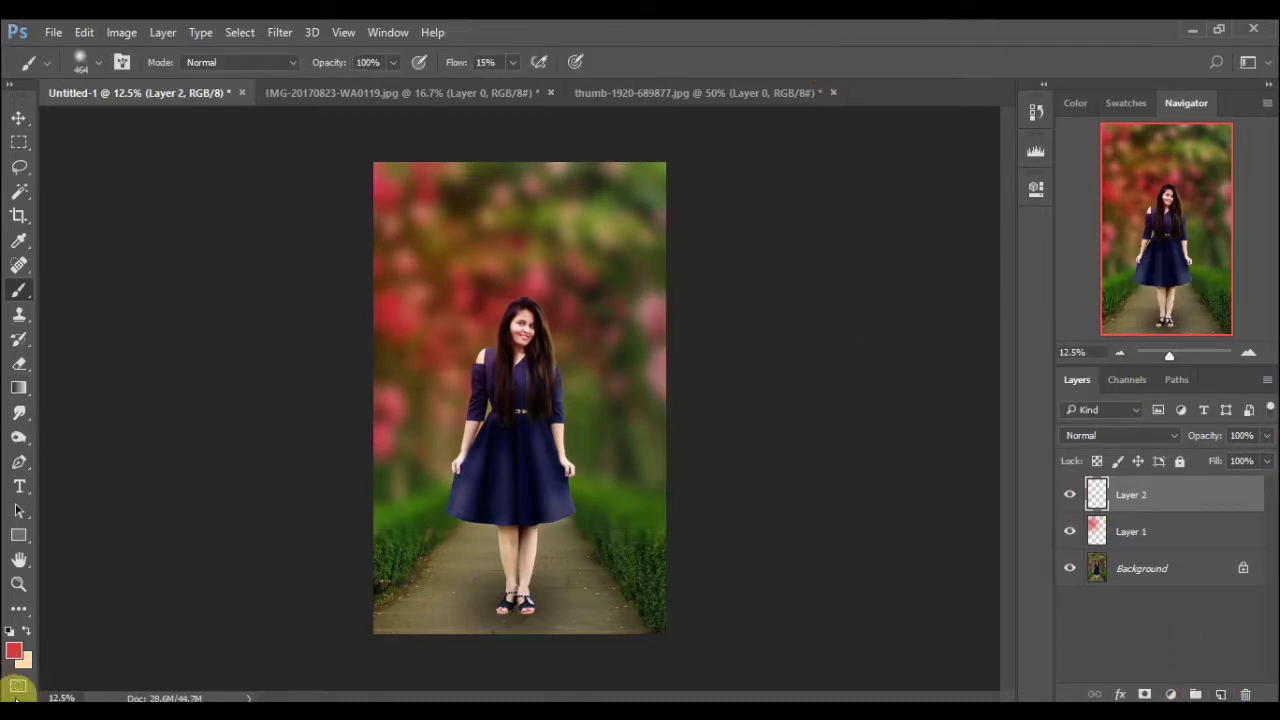
pyautogui.click(15, 651)
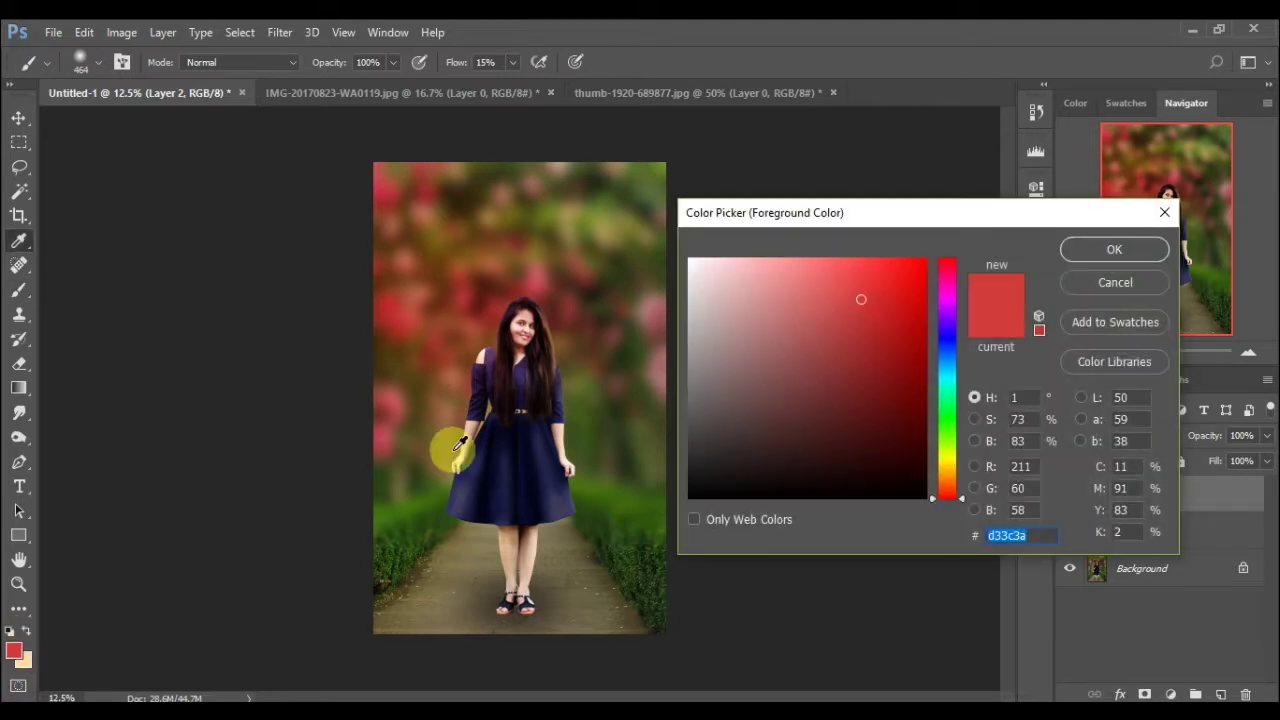
pyautogui.moveTo(623, 255)
pyautogui.mouseDown()
pyautogui.moveTo(643, 162)
pyautogui.moveTo(870, 307)
pyautogui.mouseUp()
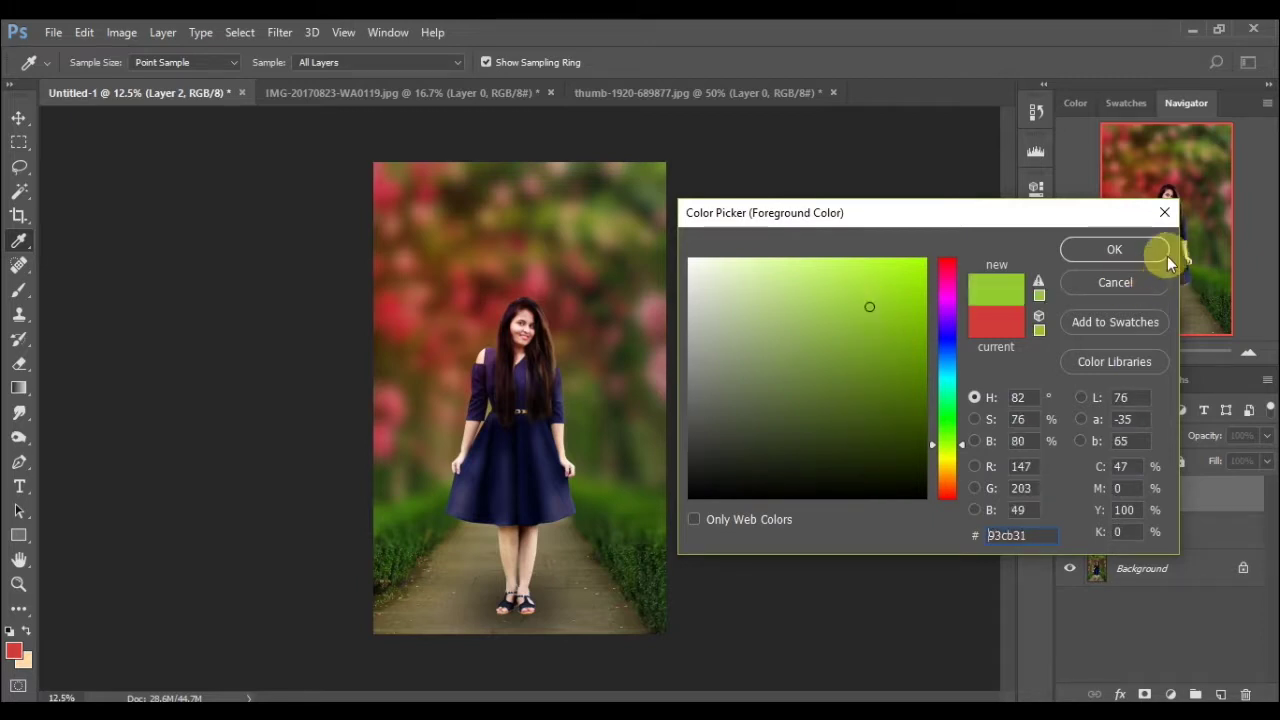
pyautogui.click(1114, 249)
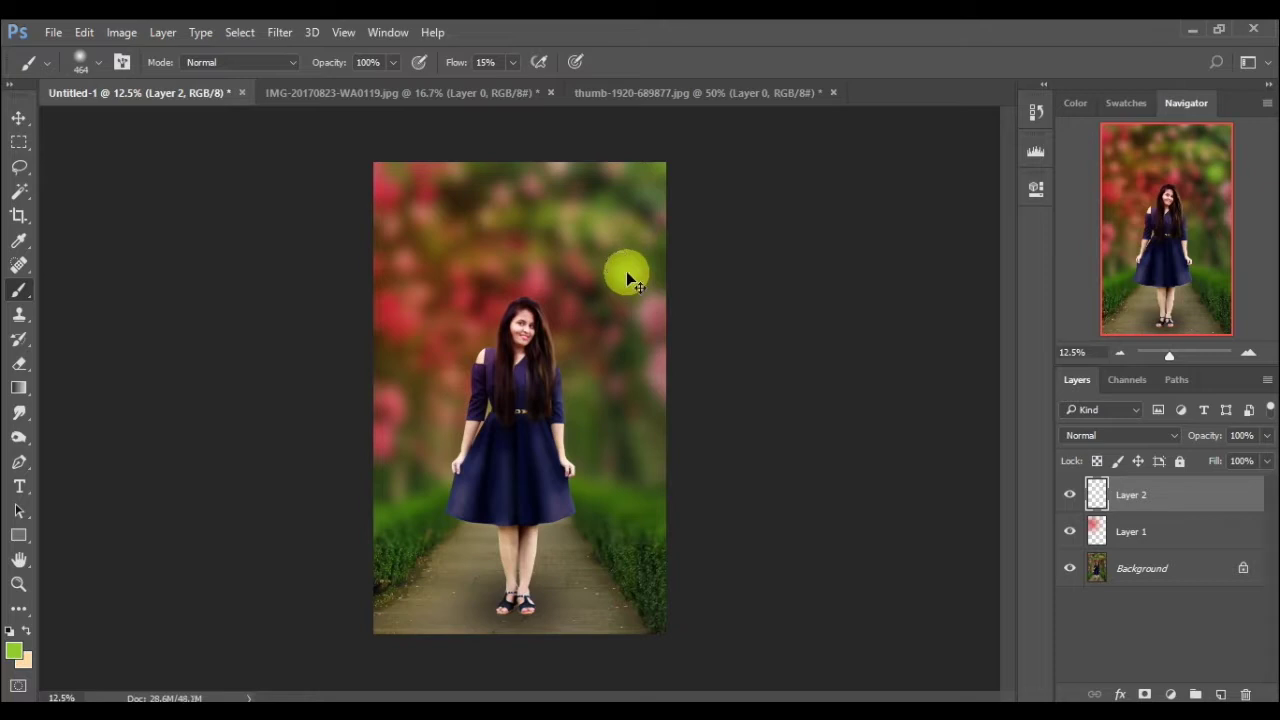
# - Enlarge the green dab, move it to the upper right, and blend Layer 2 in Soft Light
pyautogui.hotkey('ctrl', 't')
pyautogui.moveTo(586, 310); pyautogui.dragTo(95, 686)
pyautogui.moveTo(591, 354)
pyautogui.mouseDown()
pyautogui.moveTo(788, 63)
pyautogui.moveTo(846, 33)
pyautogui.mouseUp()
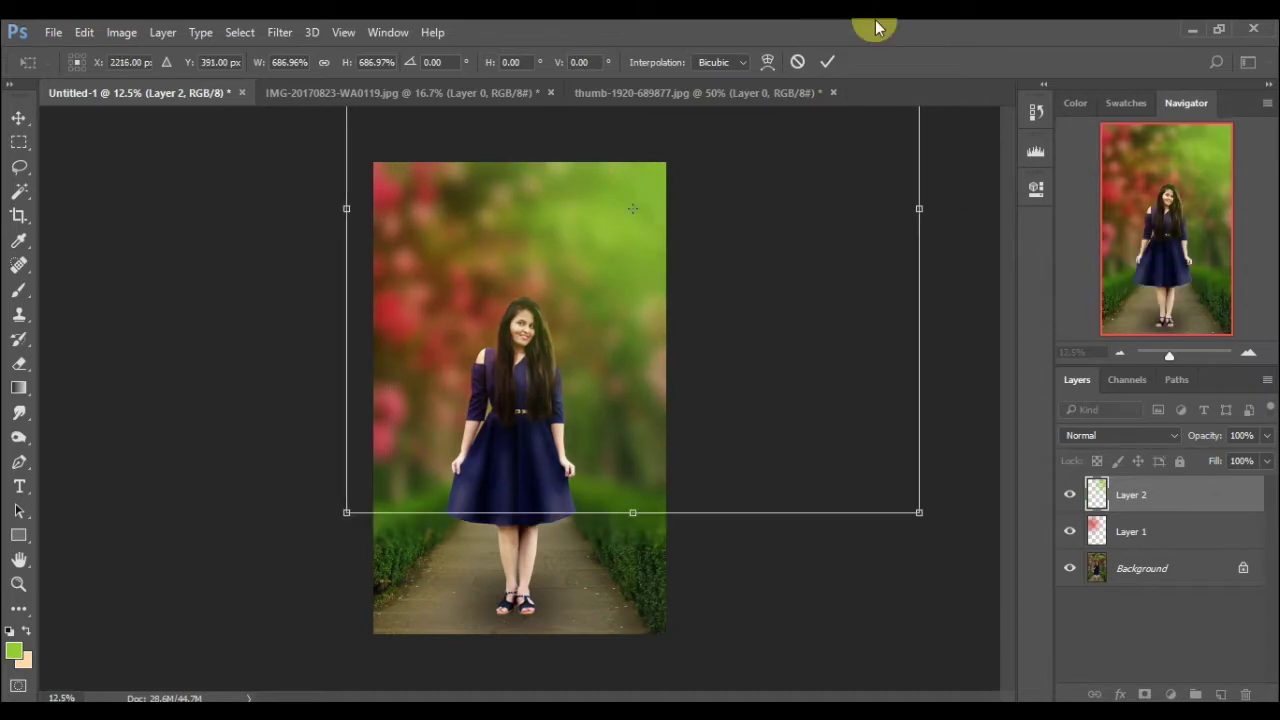
pyautogui.click(1095, 432)
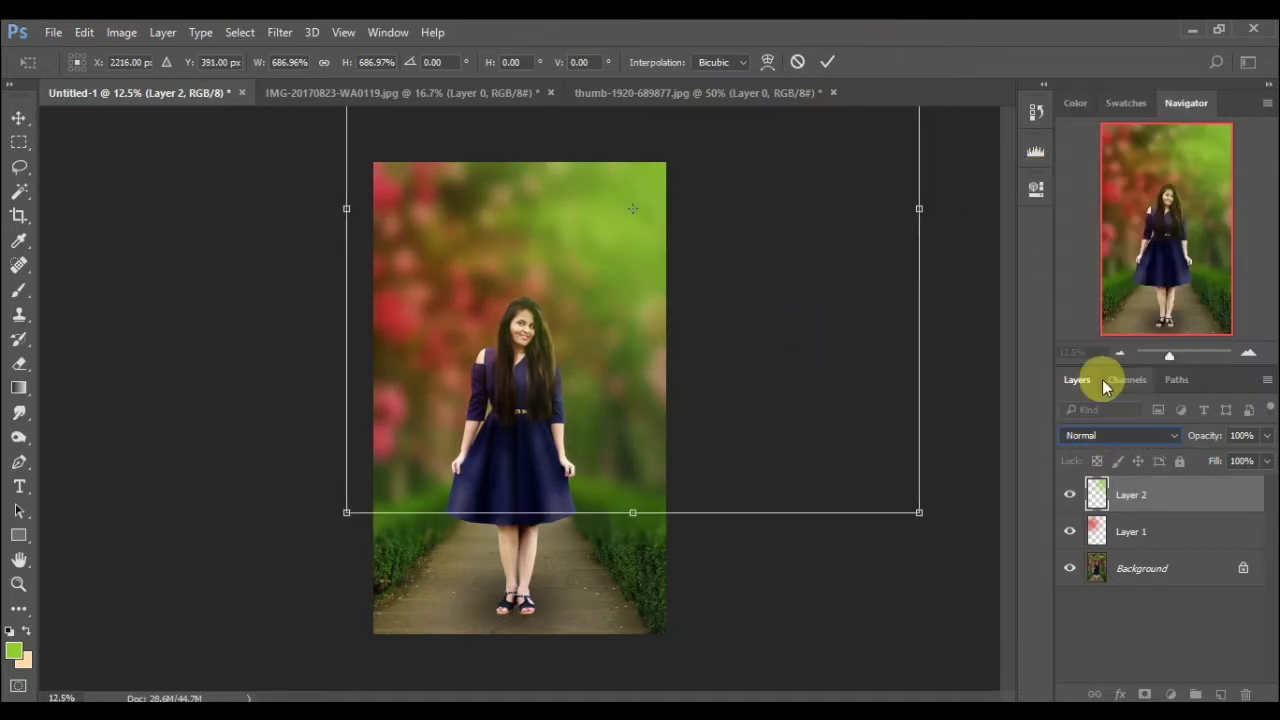
pyautogui.click(1079, 430)
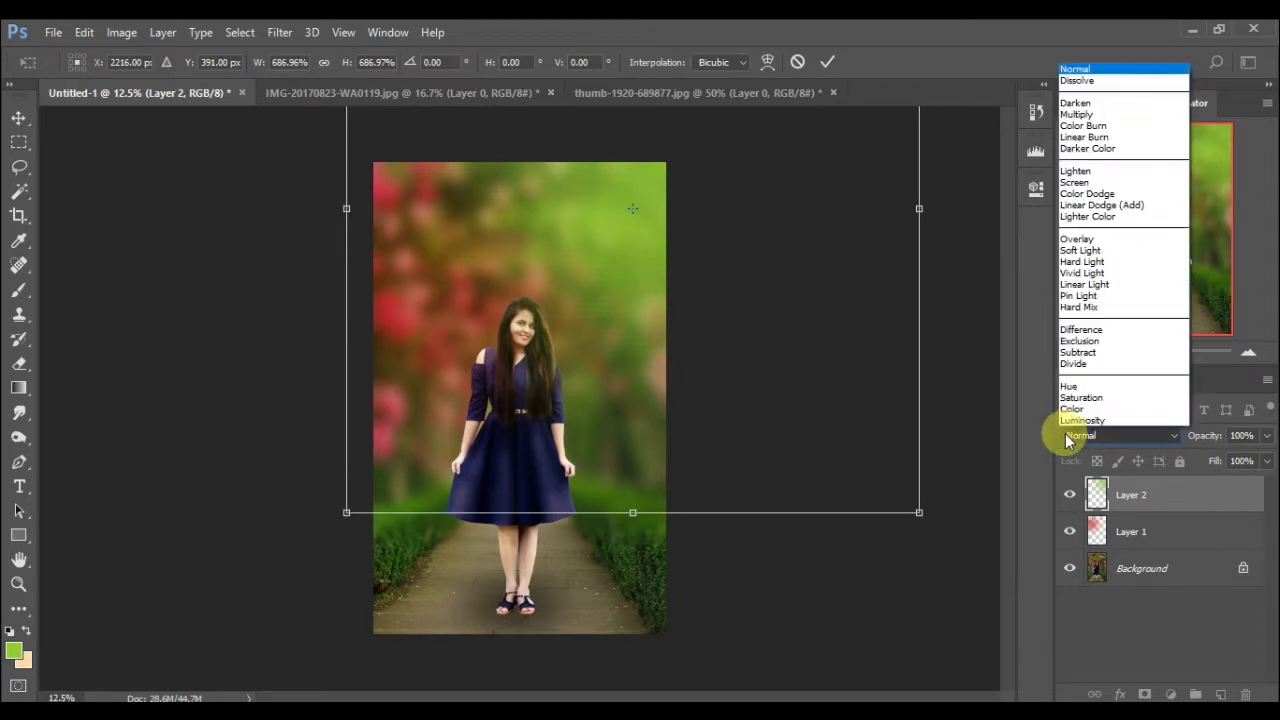
pyautogui.click(1078, 250)
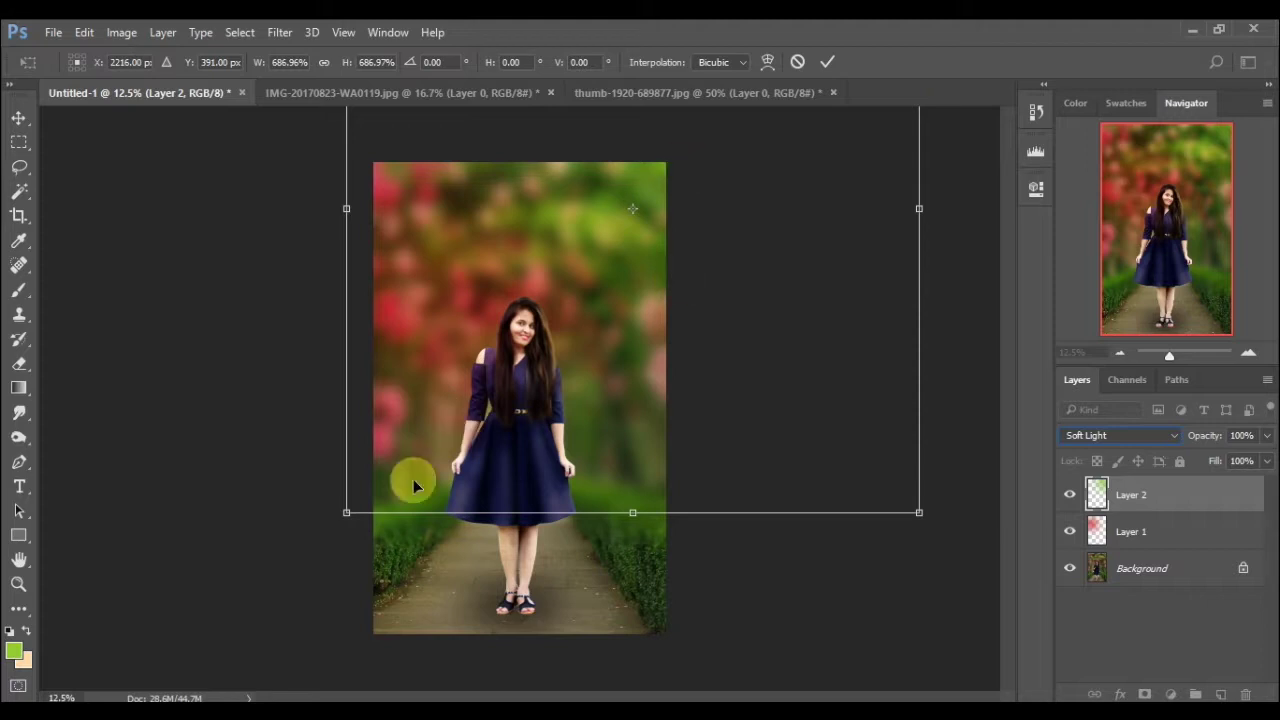
pyautogui.click(819, 74)
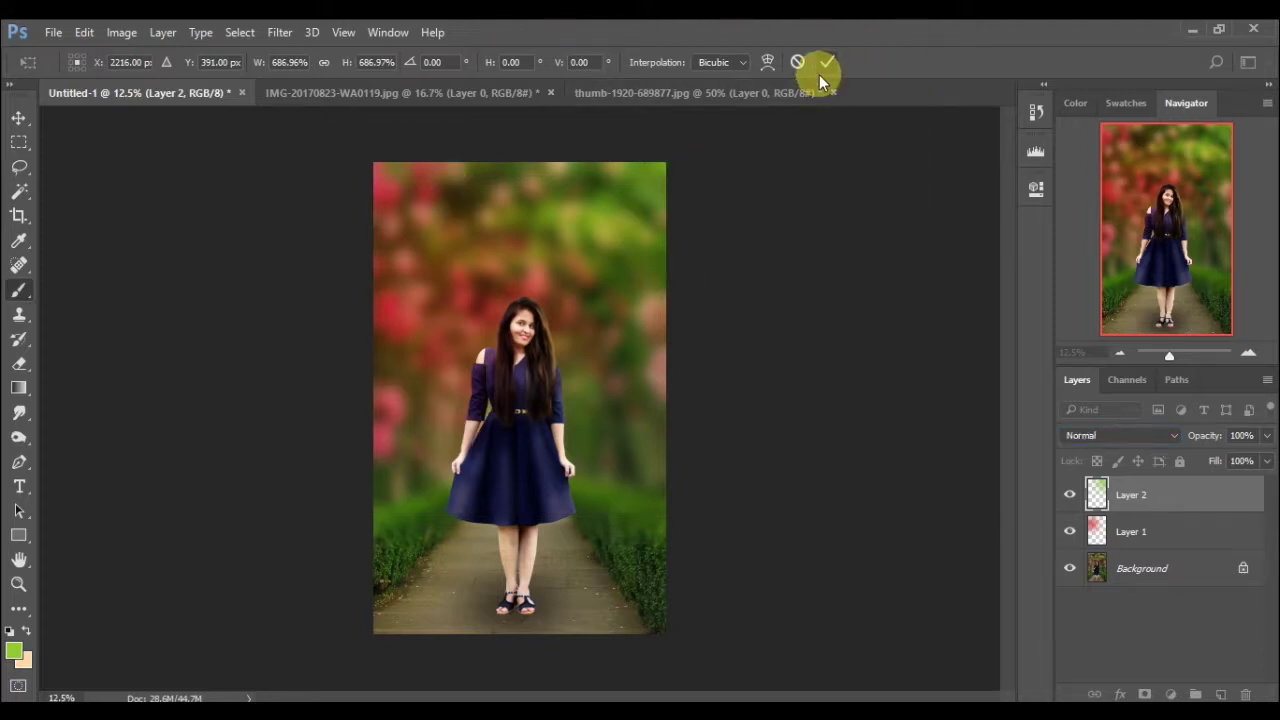
pyautogui.click(280, 33)
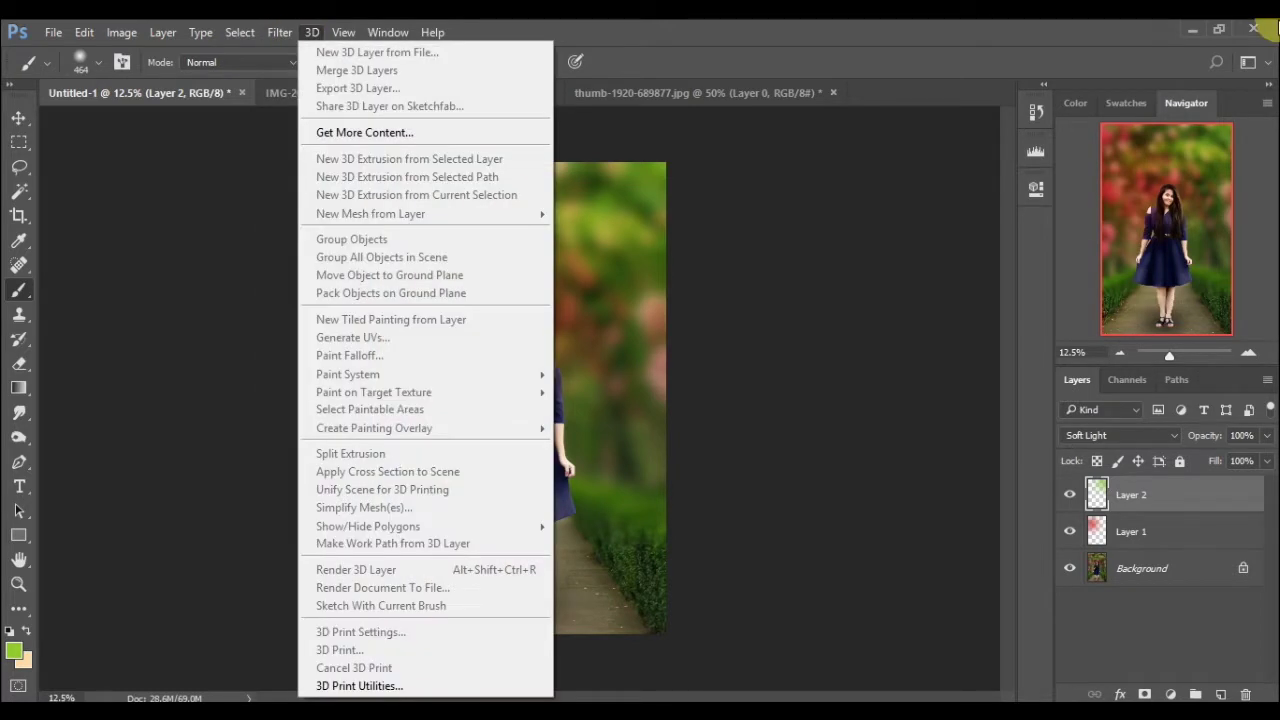
pyautogui.click(1089, 638)
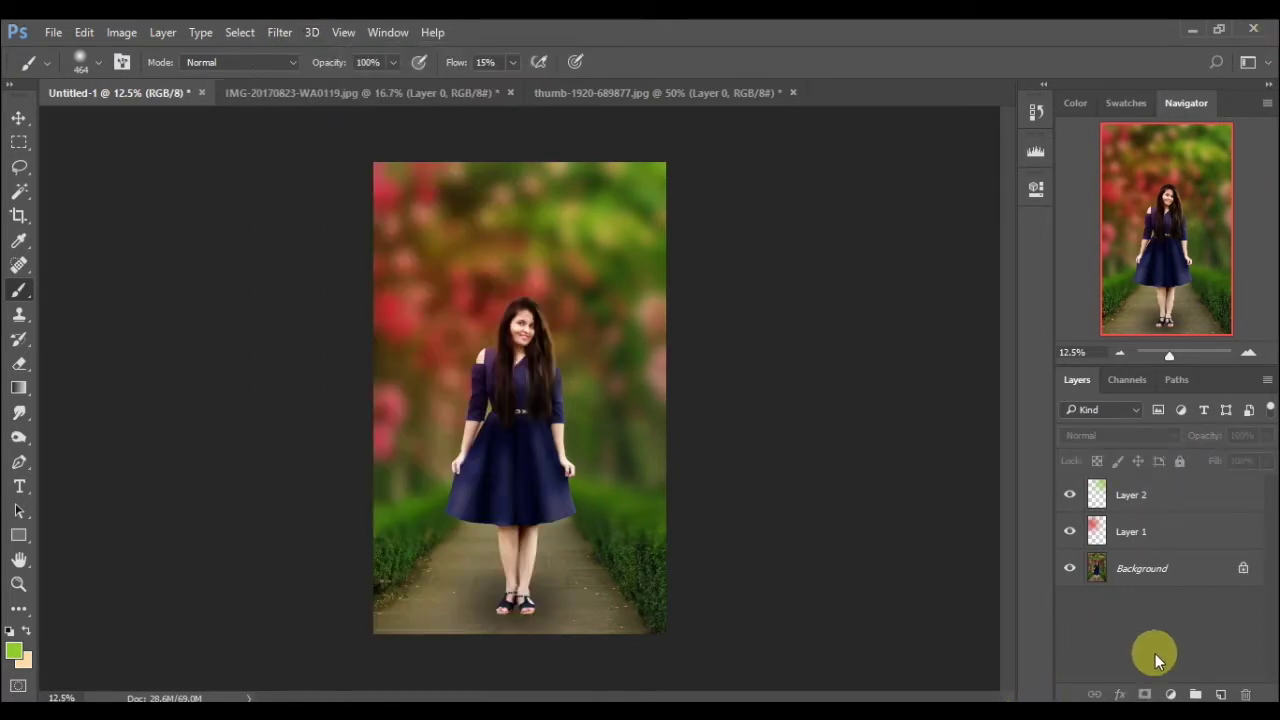
pyautogui.click(1228, 694)
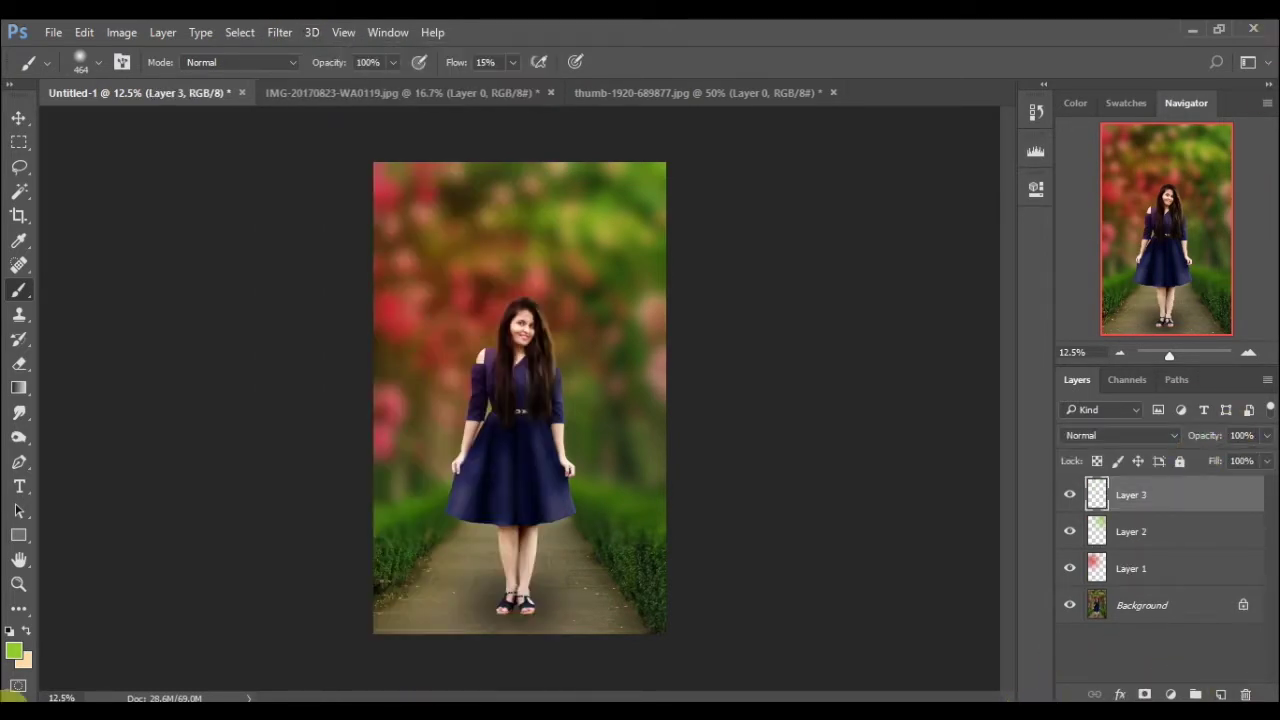
pyautogui.click(14, 650)
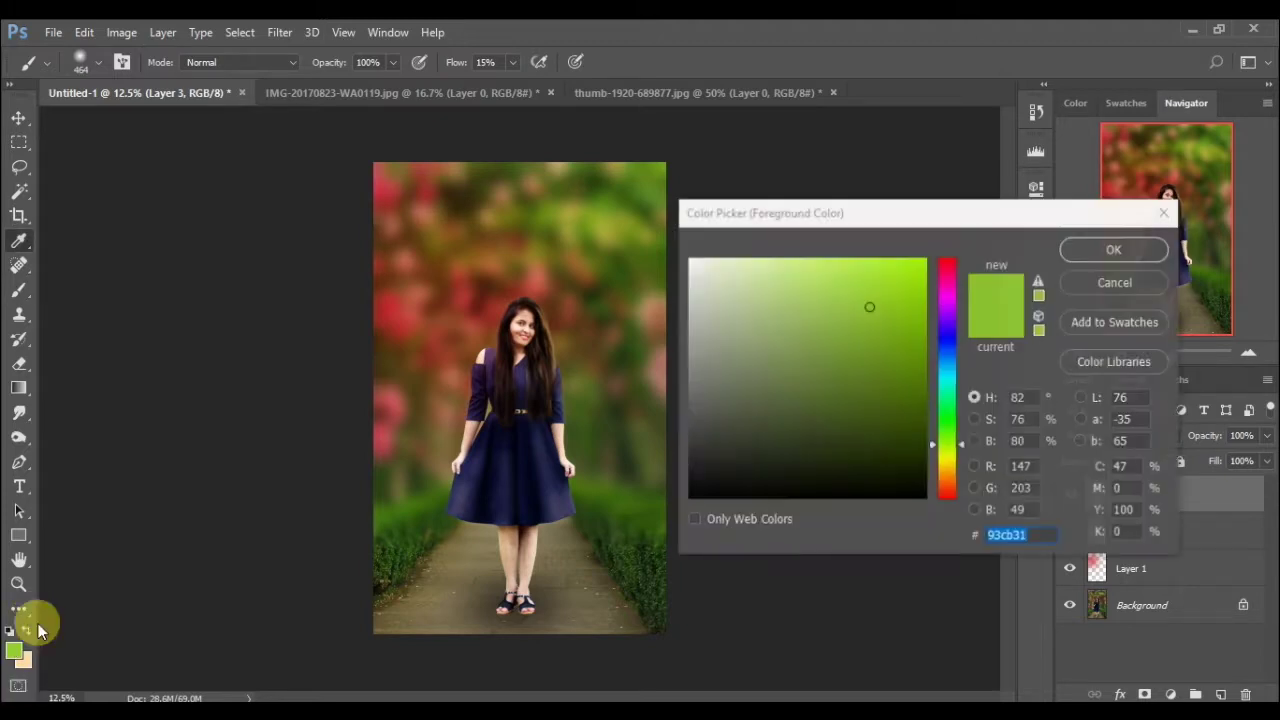
pyautogui.click(368, 572)
pyautogui.moveTo(483, 590); pyautogui.dragTo(613, 427)
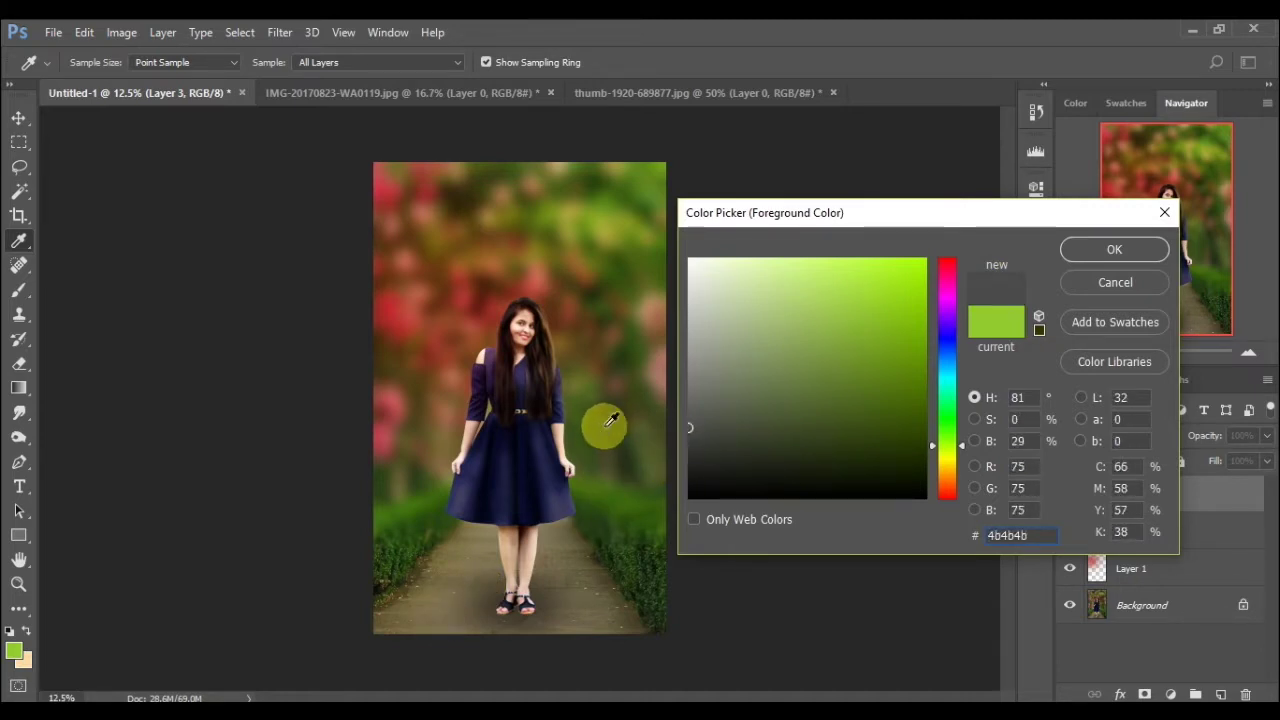
pyautogui.click(1110, 263)
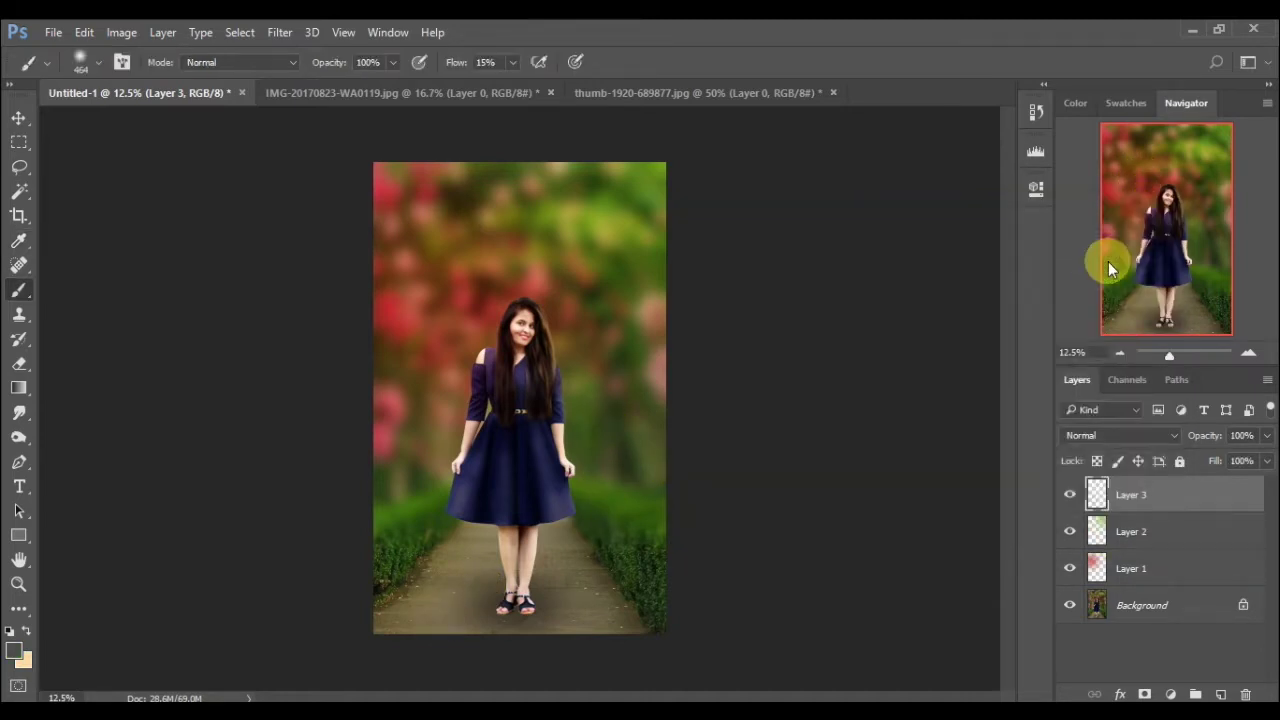
pyautogui.click(19, 388)
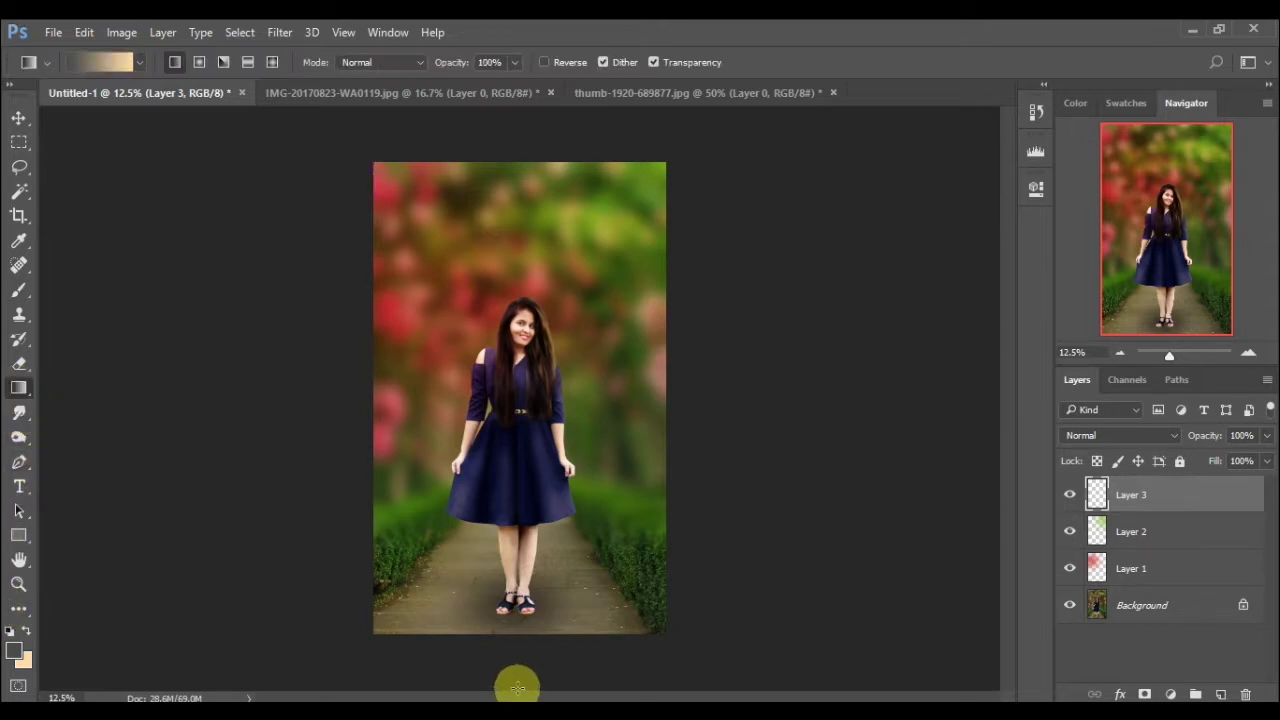
pyautogui.moveTo(519, 656)
pyautogui.mouseDown()
pyautogui.moveTo(527, 487)
pyautogui.moveTo(521, 498)
pyautogui.mouseUp()
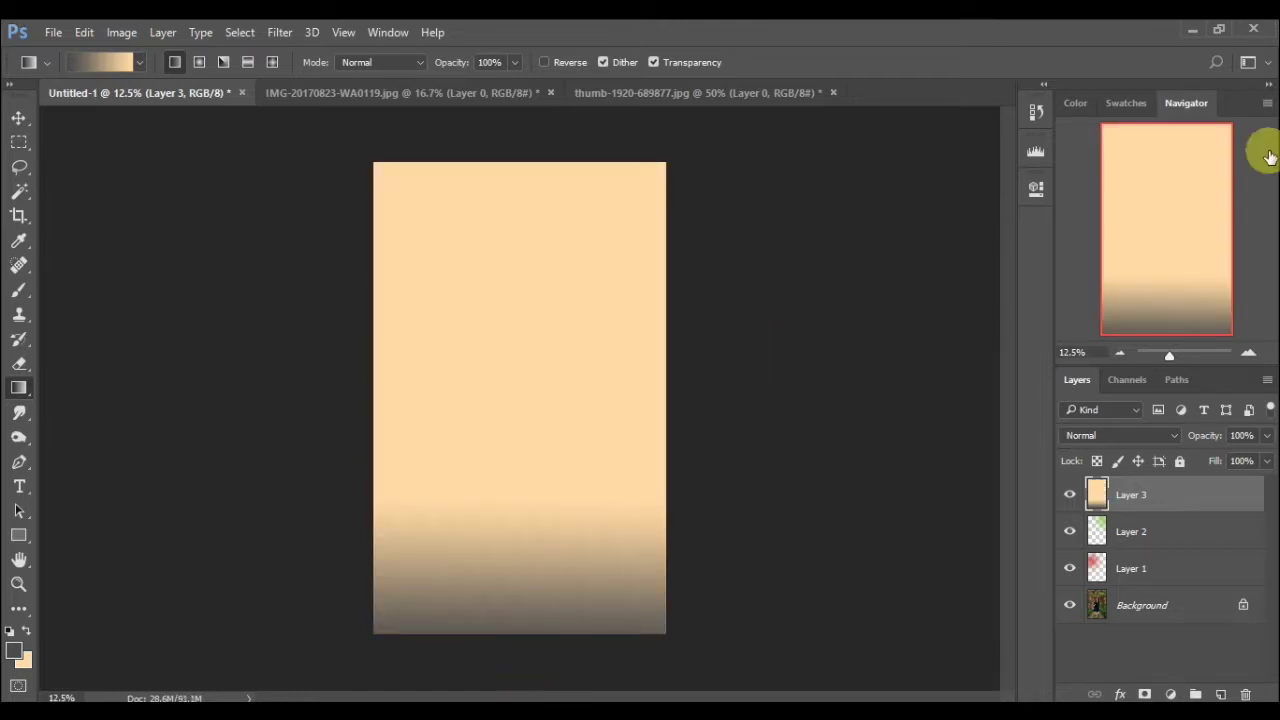
pyautogui.click(1073, 435)
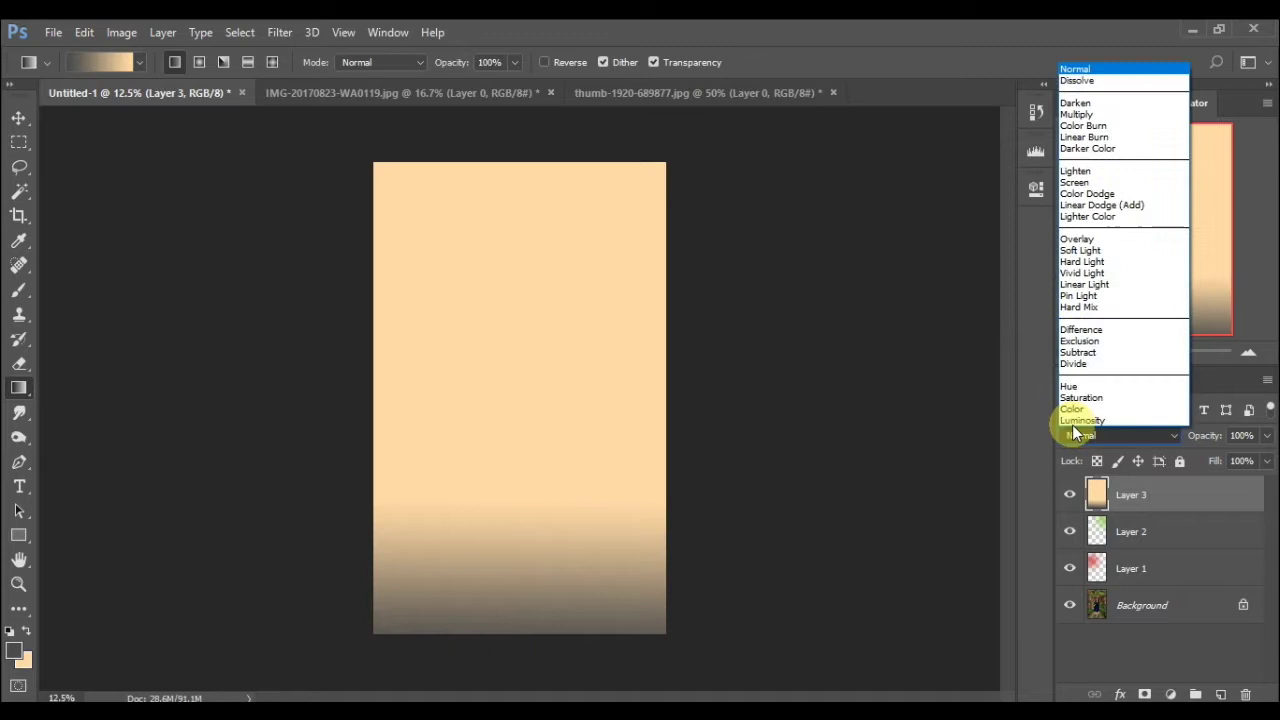
pyautogui.click(1102, 252)
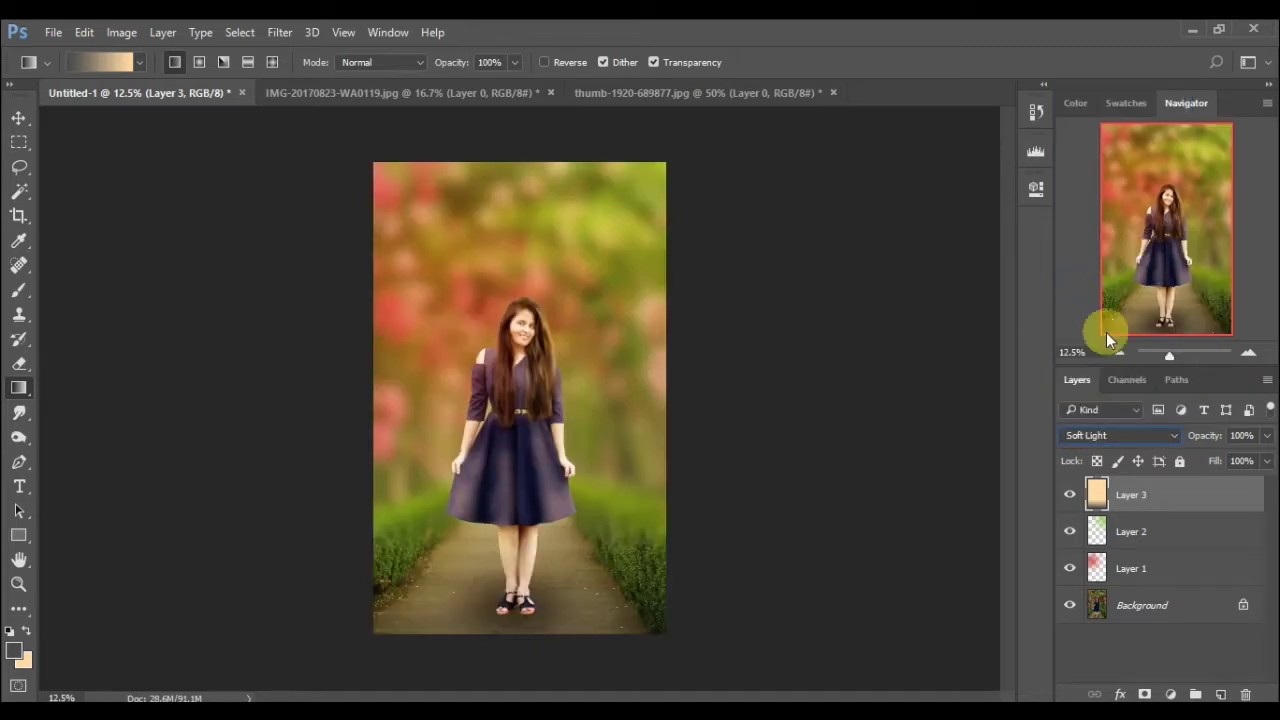
pyautogui.click(1075, 435)
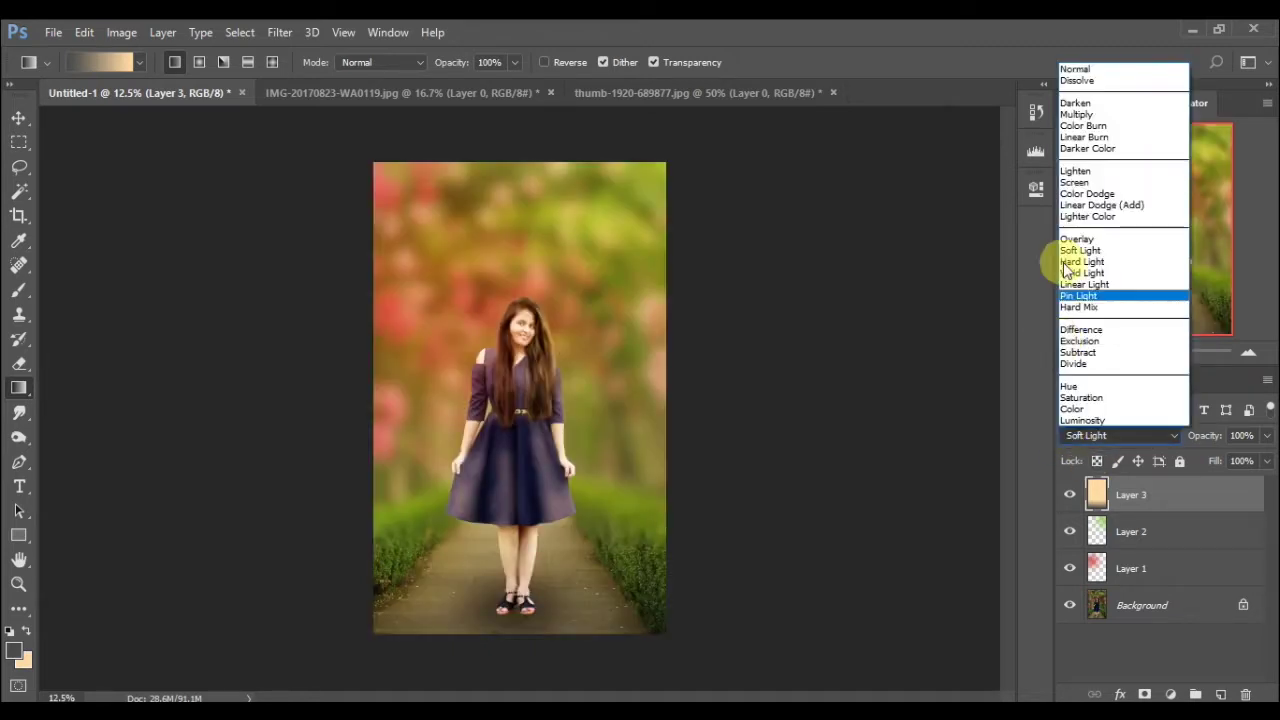
pyautogui.click(1077, 114)
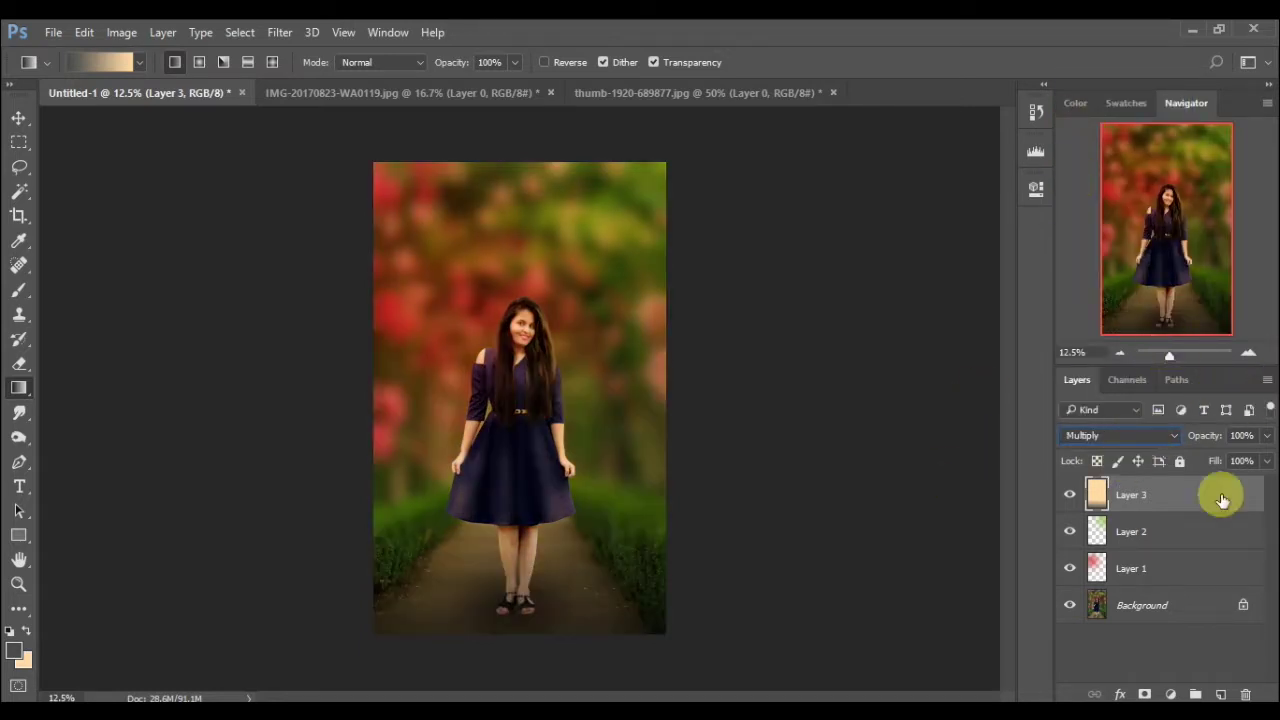
pyautogui.moveTo(1220, 494)
pyautogui.mouseDown()
pyautogui.moveTo(1198, 666)
pyautogui.moveTo(1246, 694)
pyautogui.mouseUp()
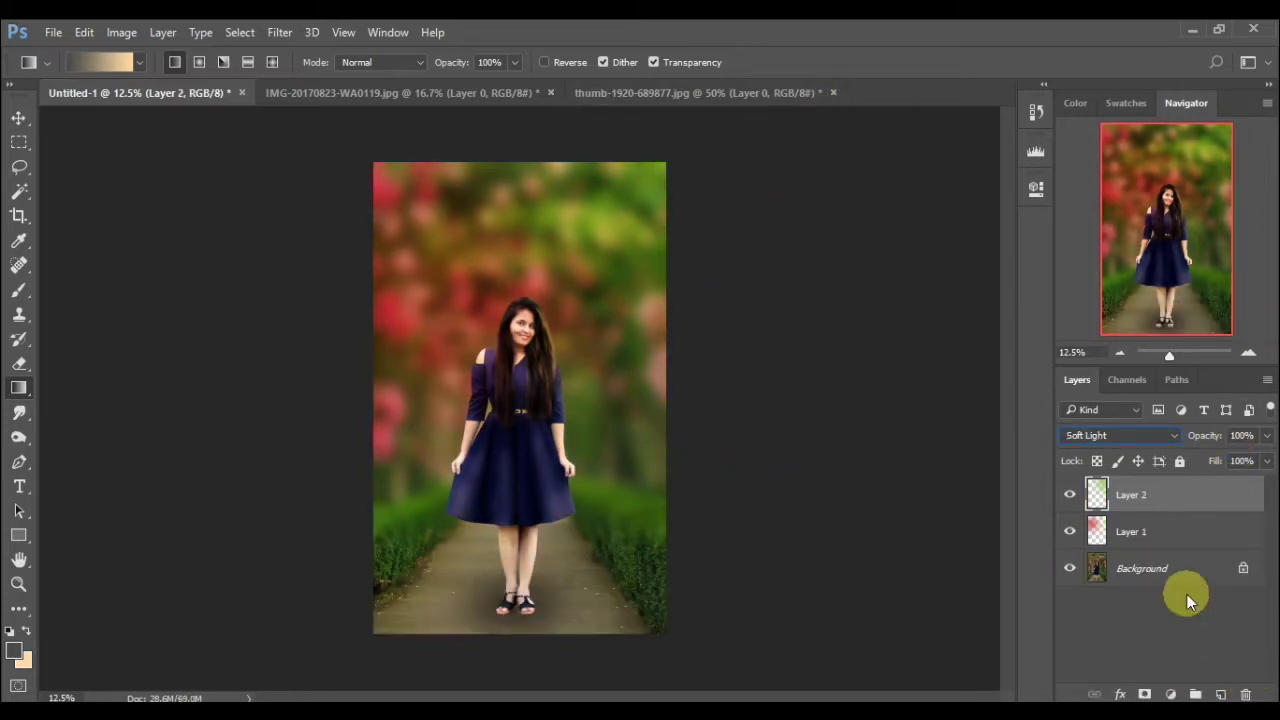
# - Merge visible layers, add a new layer, and sample dark green from the lower-left hedge
pyautogui.rightClick(1153, 570)
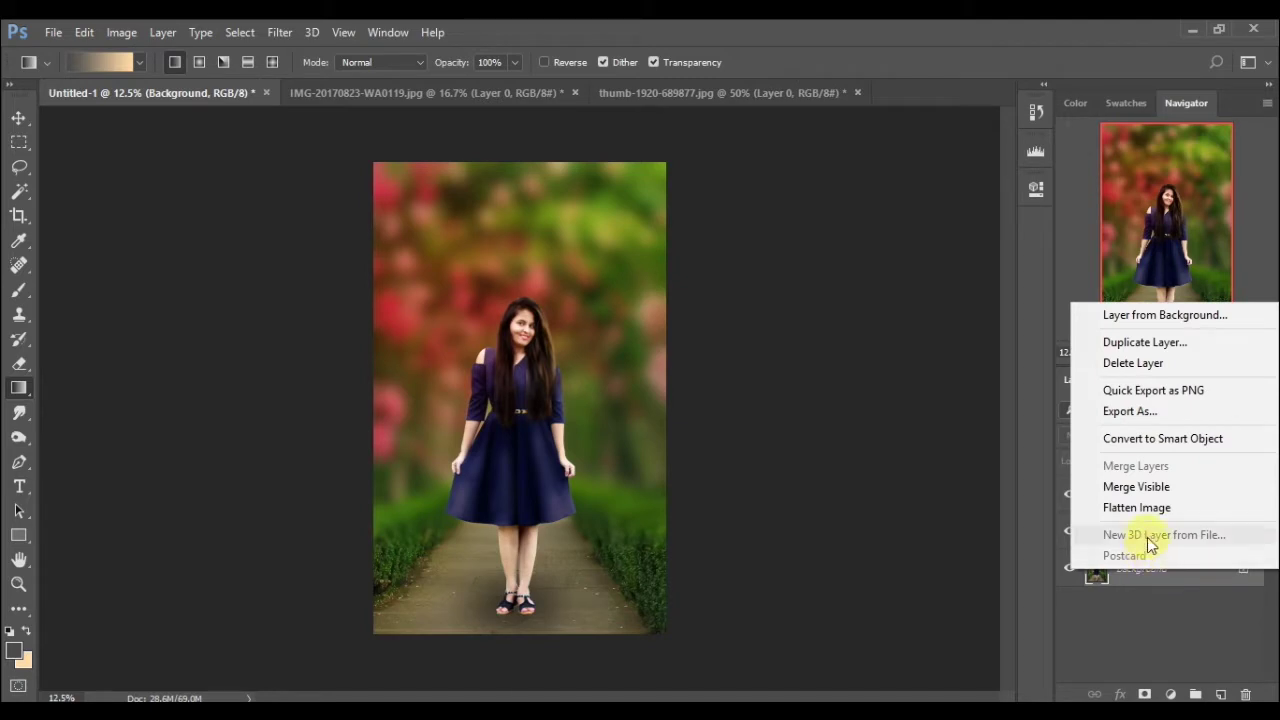
pyautogui.click(1147, 494)
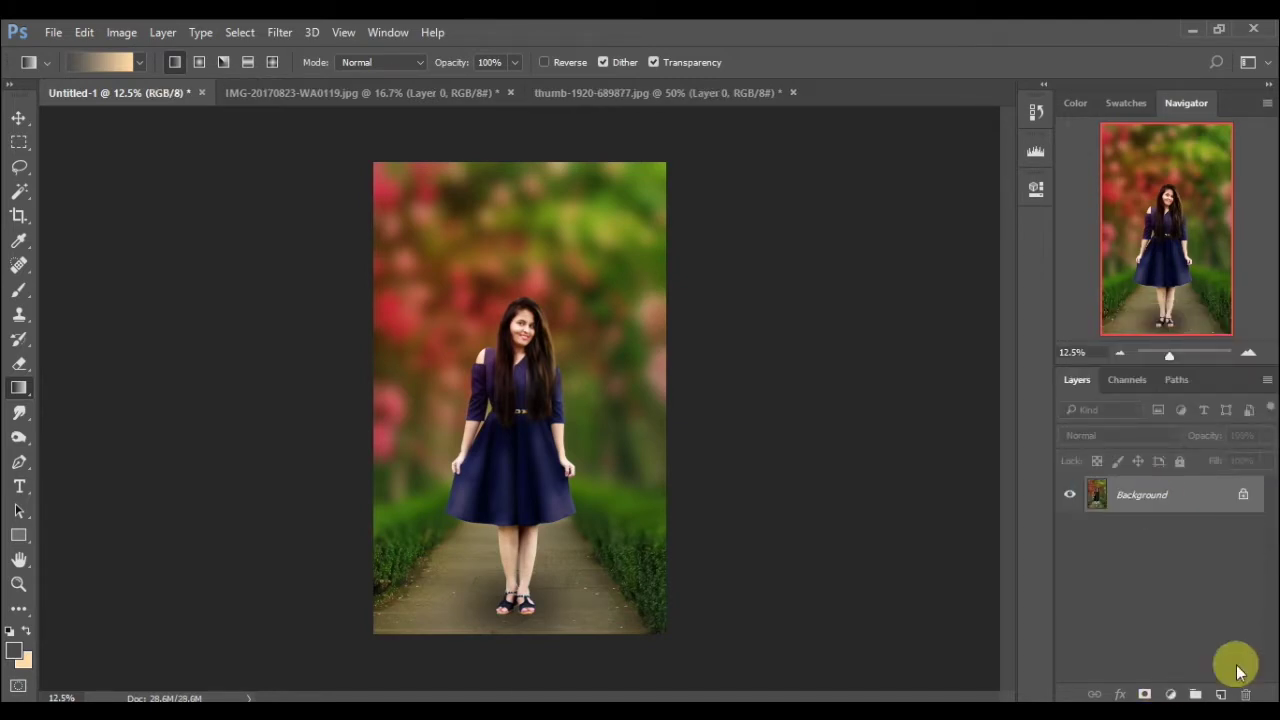
pyautogui.click(1219, 693)
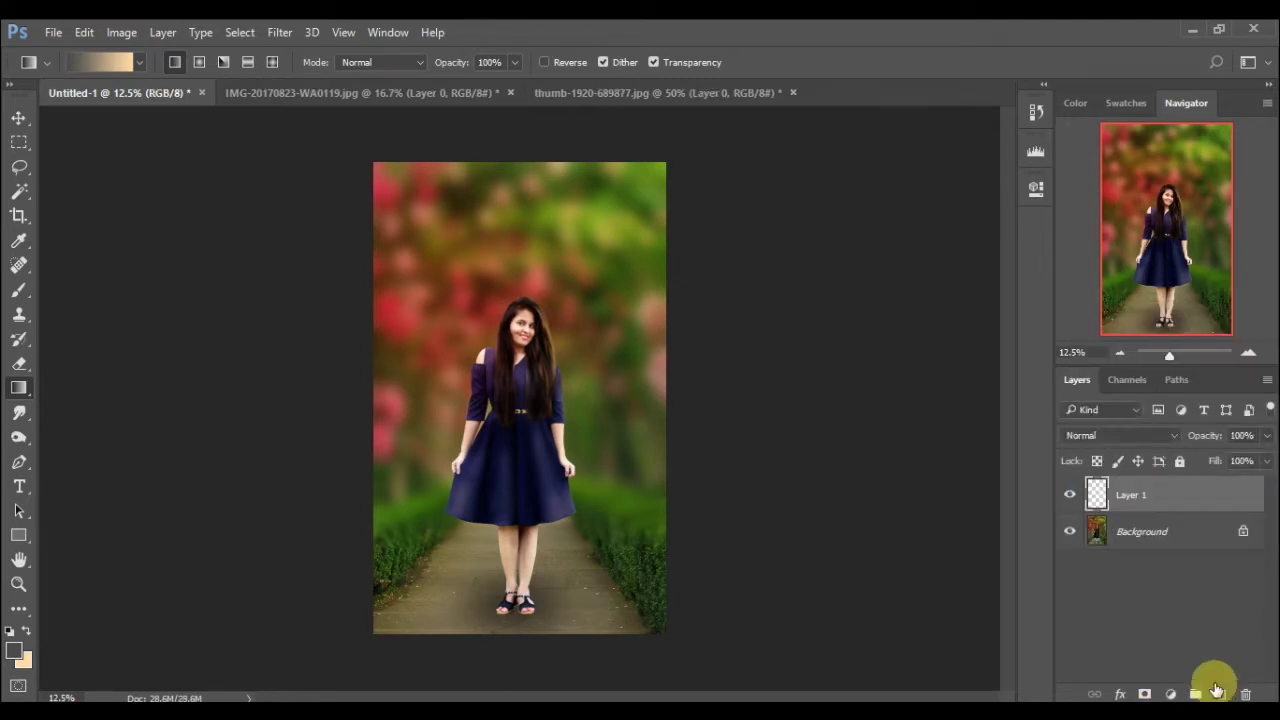
pyautogui.click(13, 651)
pyautogui.click(408, 562)
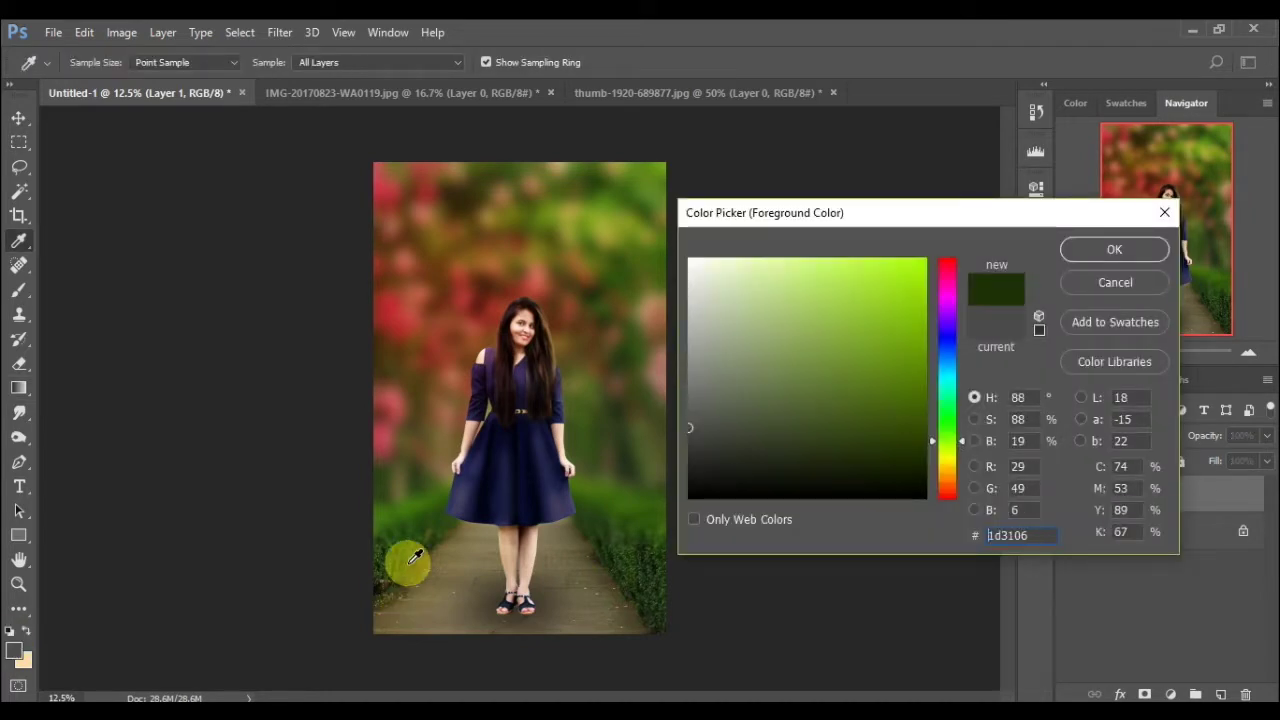
pyautogui.click(1113, 250)
pyautogui.press('g')
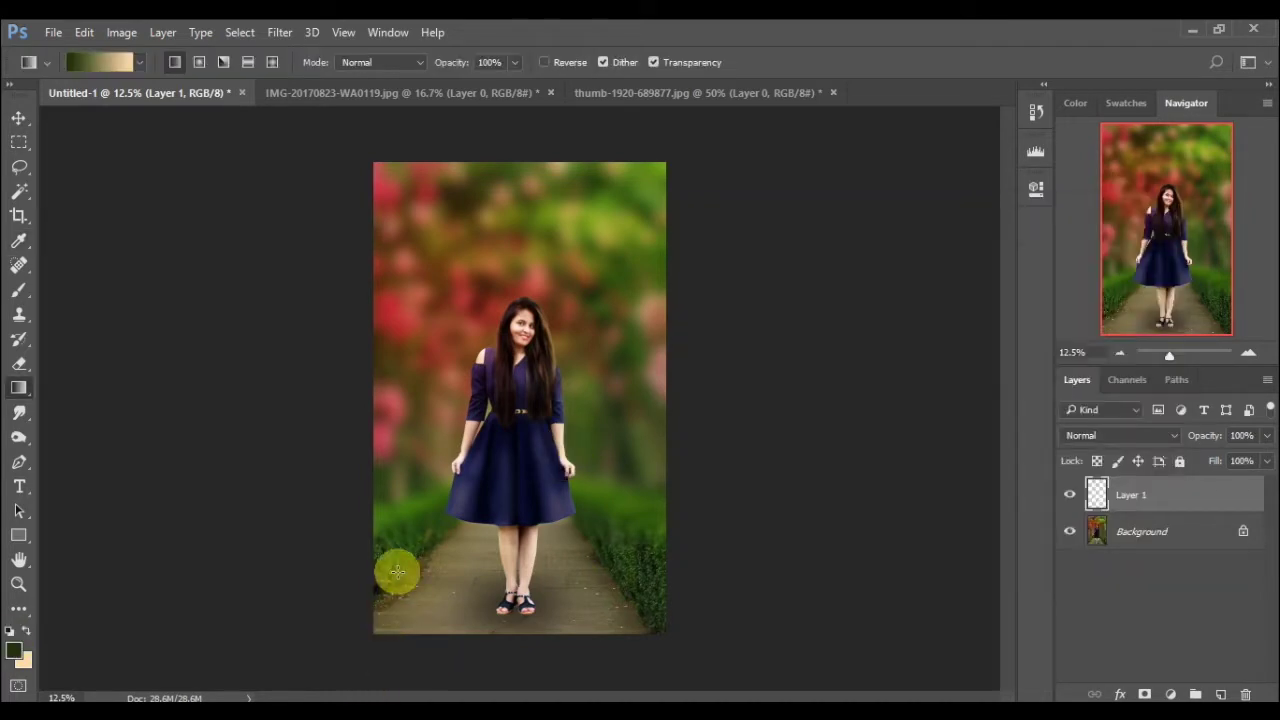
pyautogui.click(17, 288)
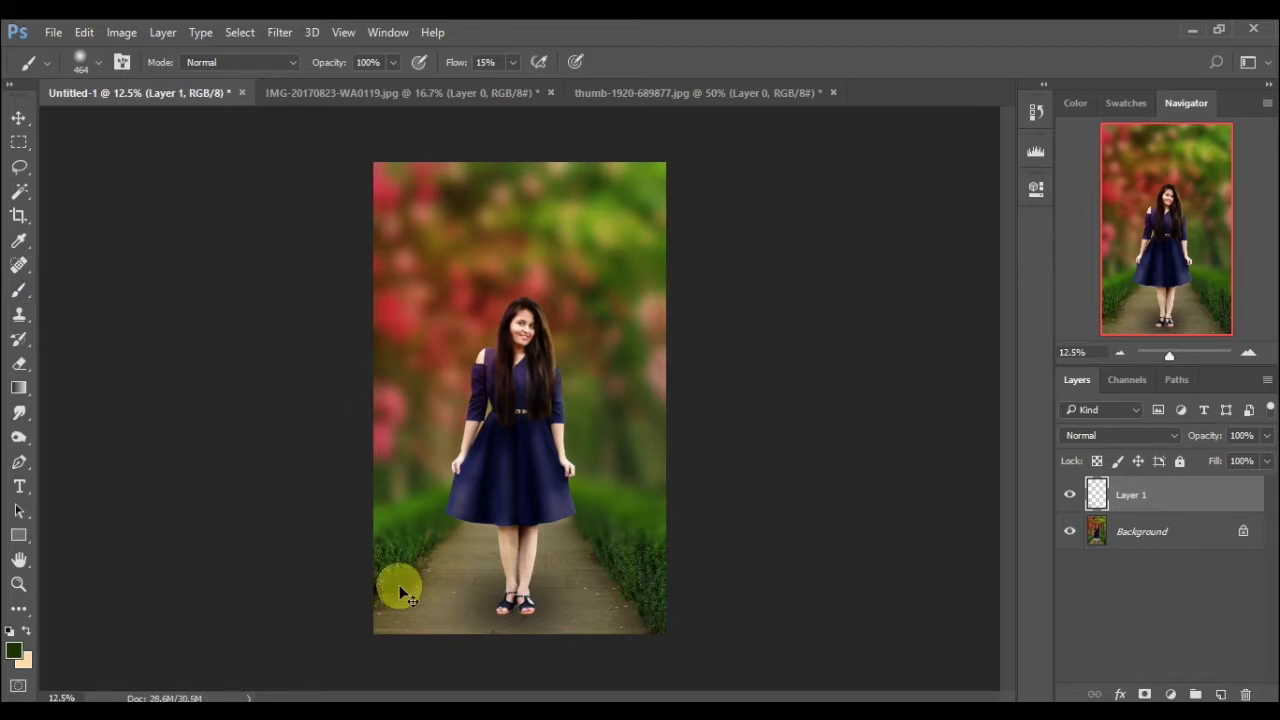
# - Enlarge the dark green dab over the lower-left hedges and blend Layer 1 in Soft Light
pyautogui.hotkey('ctrl', 't')
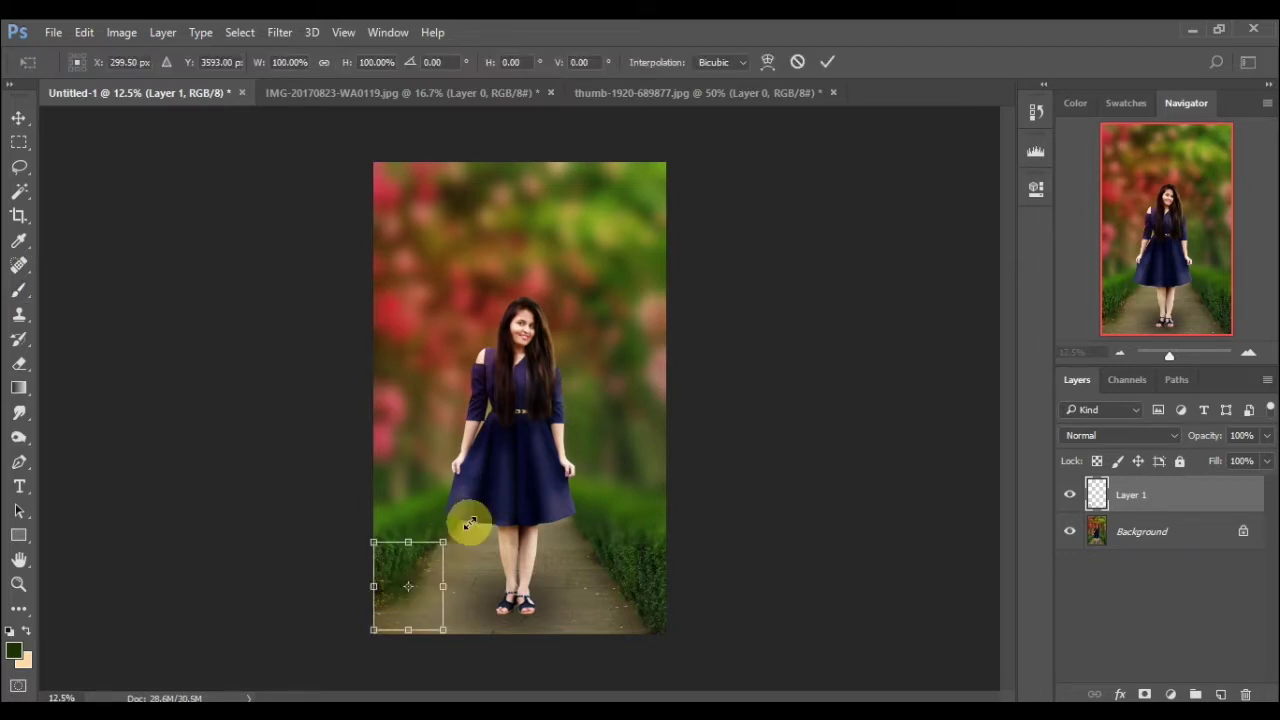
pyautogui.moveTo(470, 524); pyautogui.dragTo(703, 269)
pyautogui.moveTo(586, 437)
pyautogui.mouseDown()
pyautogui.moveTo(491, 541)
pyautogui.moveTo(444, 546)
pyautogui.mouseUp()
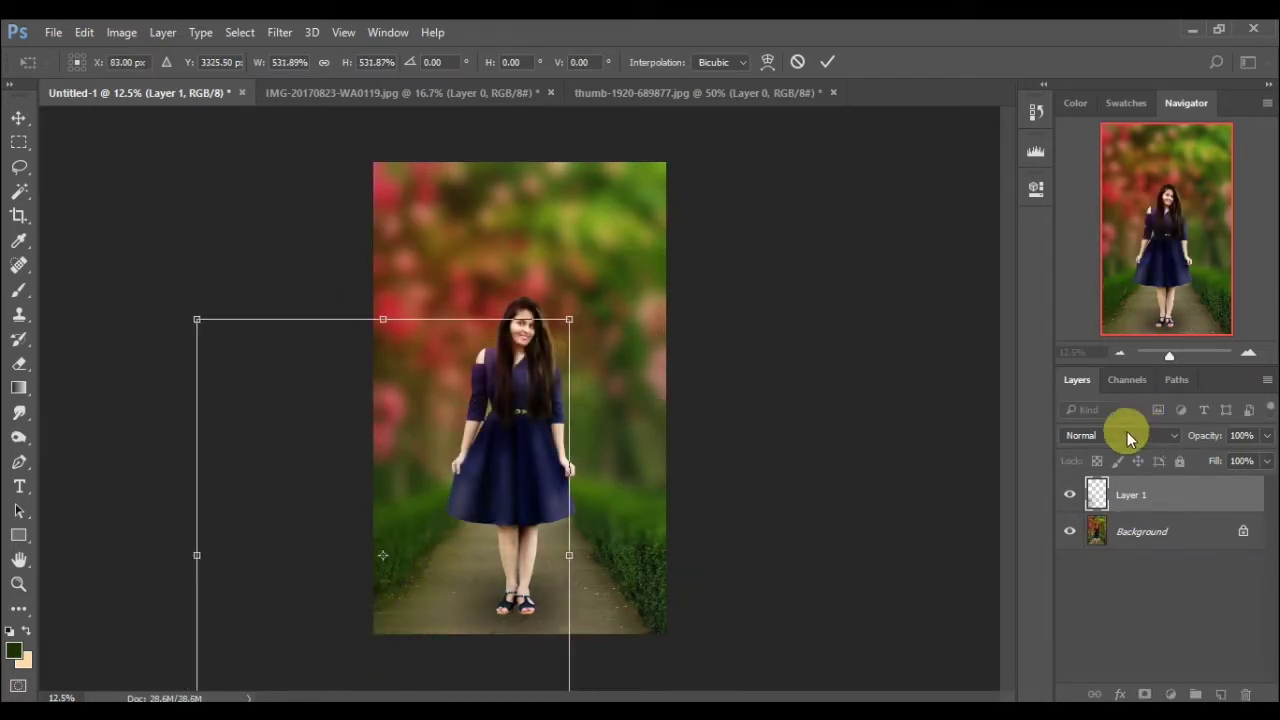
pyautogui.click(1088, 433)
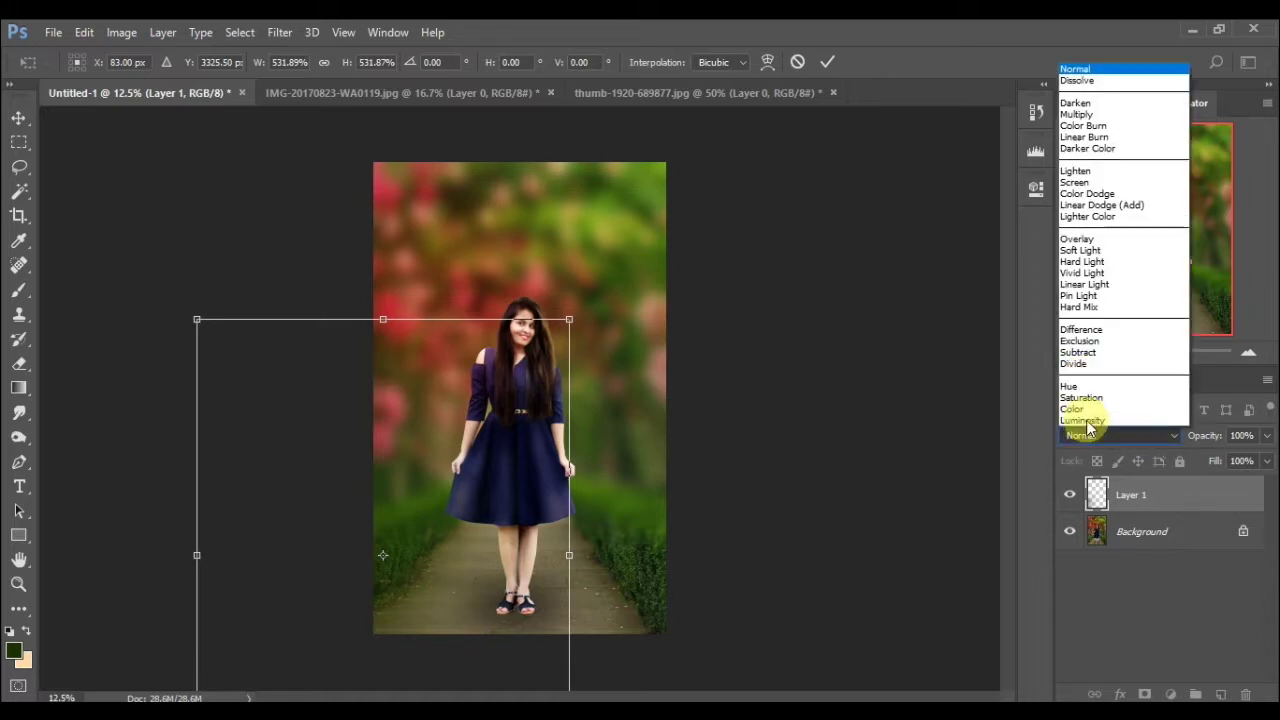
pyautogui.click(1127, 250)
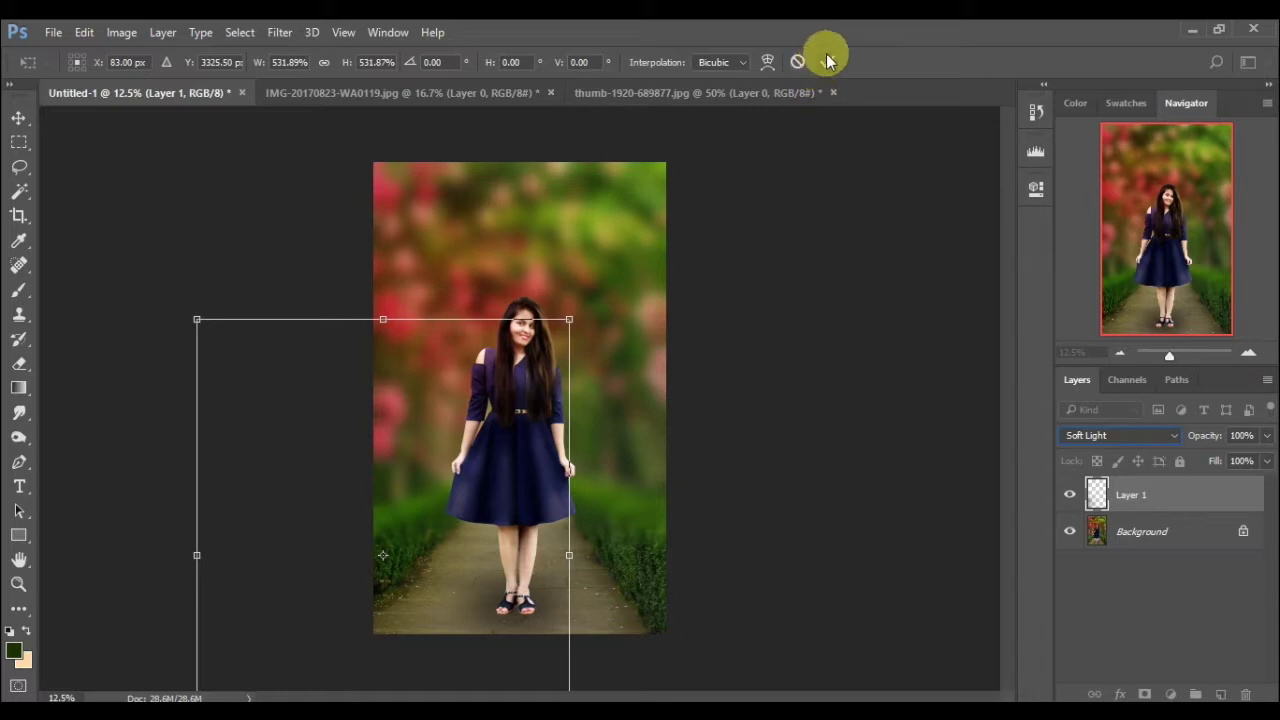
pyautogui.click(826, 60)
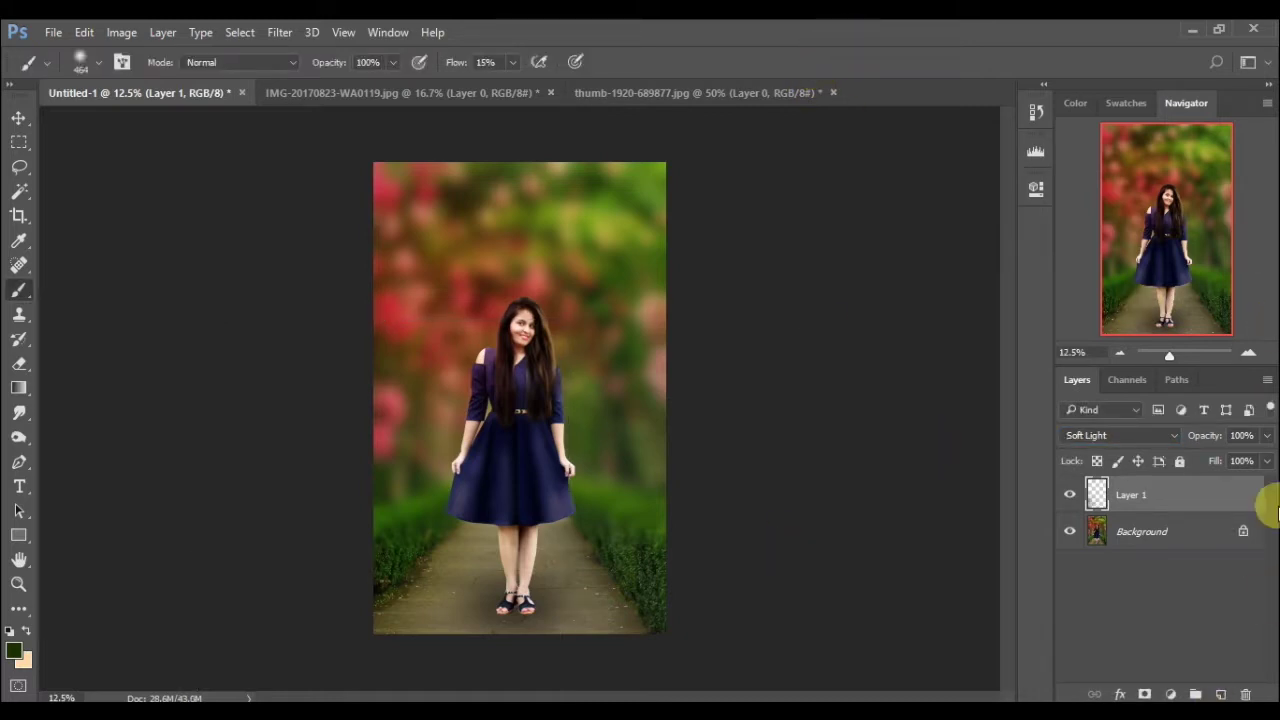
# - Add Layer 2, pick a bright green, and paint a soft dab on the lower-right hedge
pyautogui.click(1220, 692)
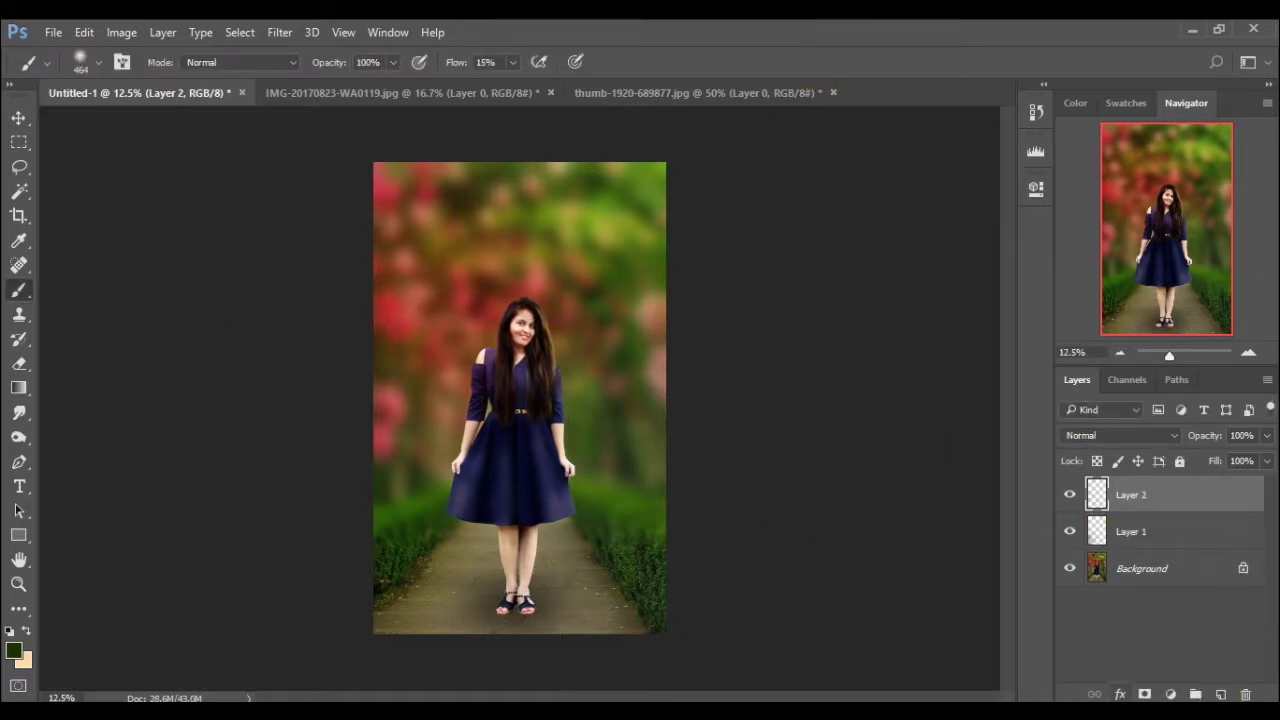
pyautogui.click(16, 655)
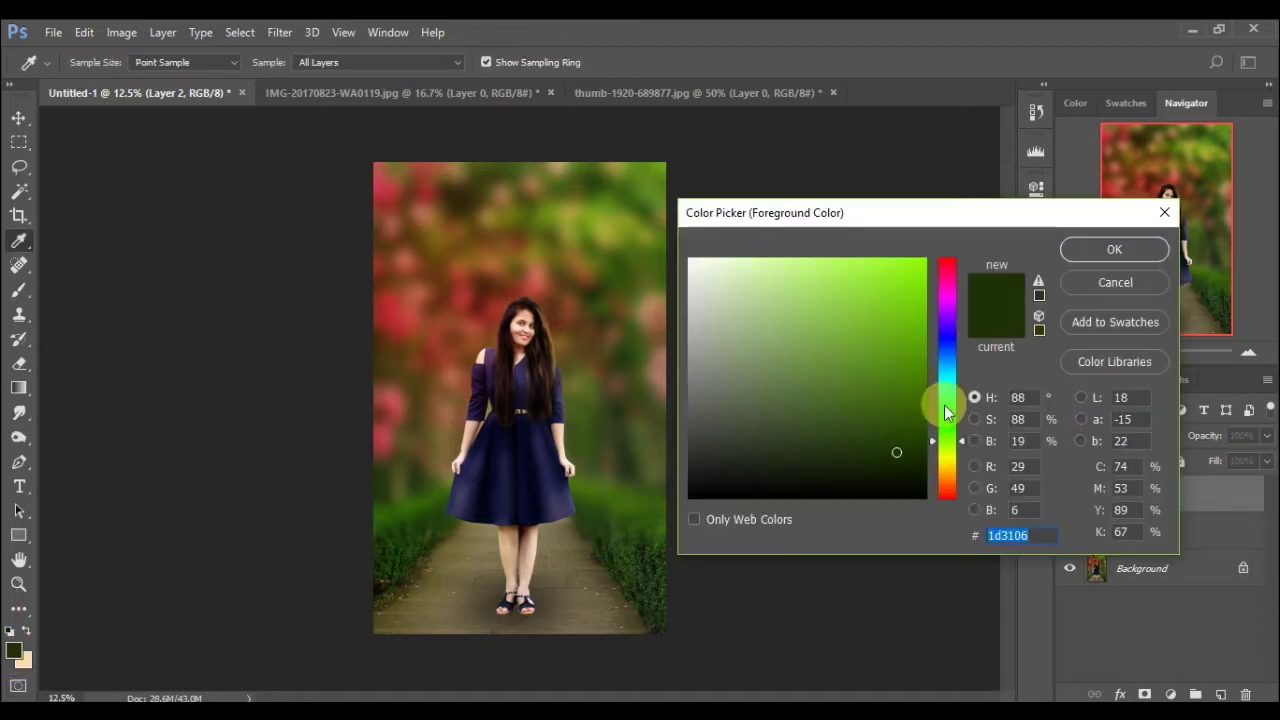
pyautogui.click(883, 301)
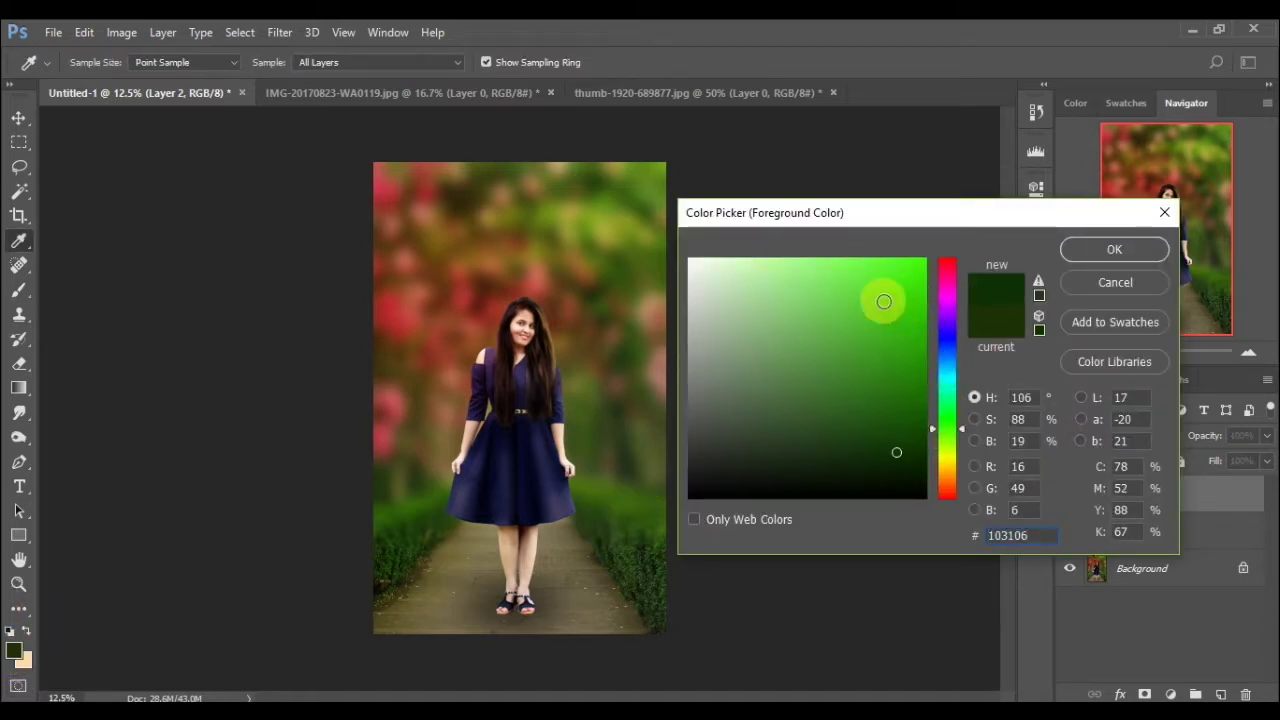
pyautogui.click(1126, 258)
pyautogui.press('b')
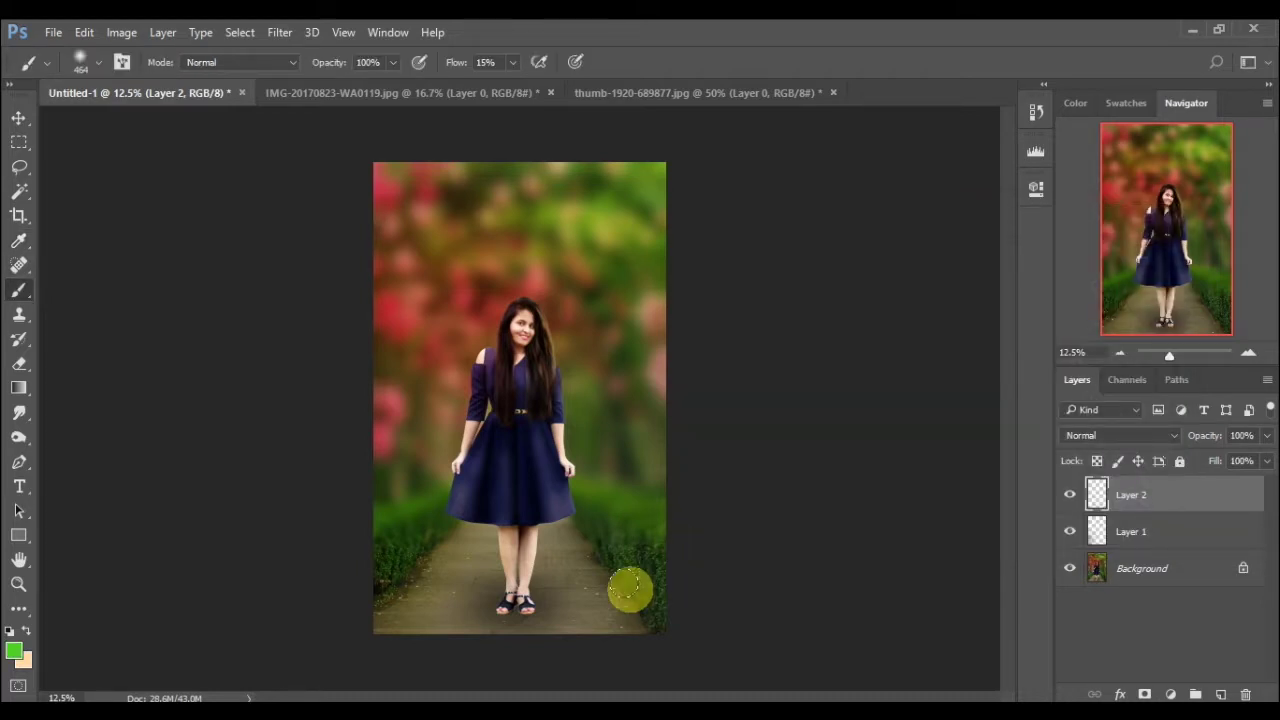
pyautogui.click(630, 592)
# - Enlarge the green dab, move it right and down, and blend Layer 2 in Soft Light
pyautogui.hotkey('ctrl', 't')
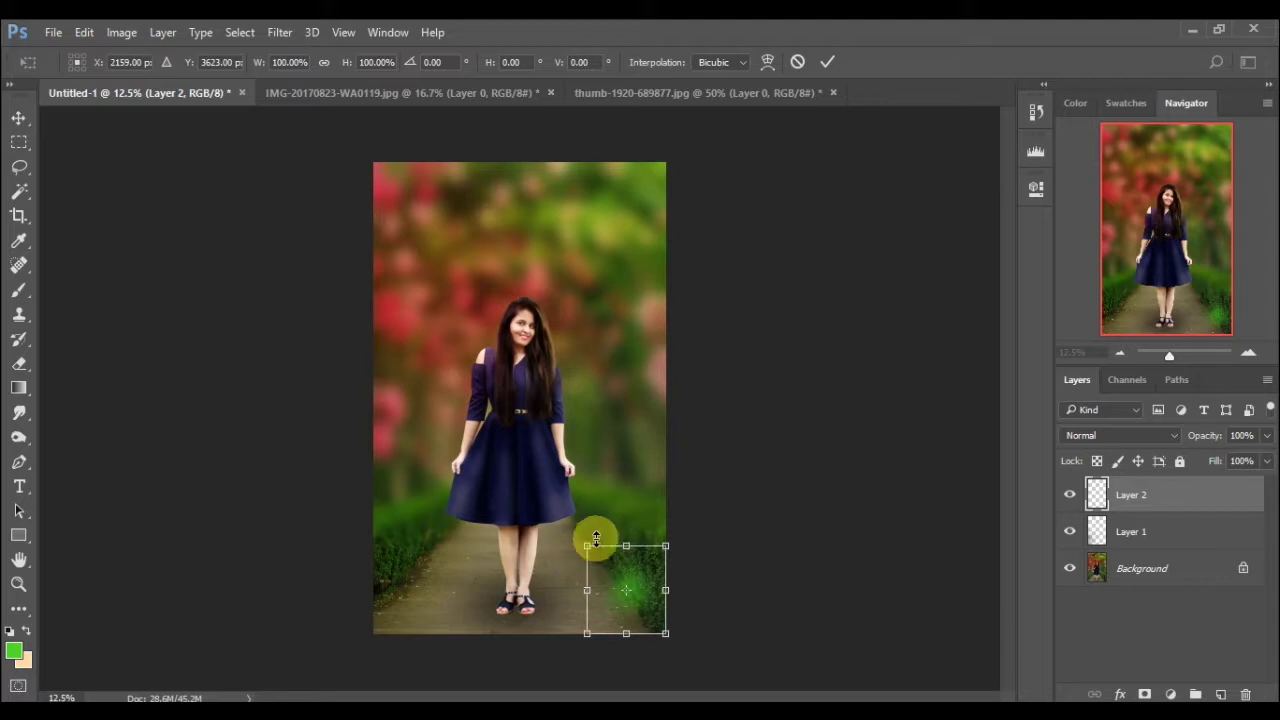
pyautogui.moveTo(587, 547)
pyautogui.mouseDown()
pyautogui.moveTo(545, 22)
pyautogui.moveTo(528, 21)
pyautogui.mouseUp()
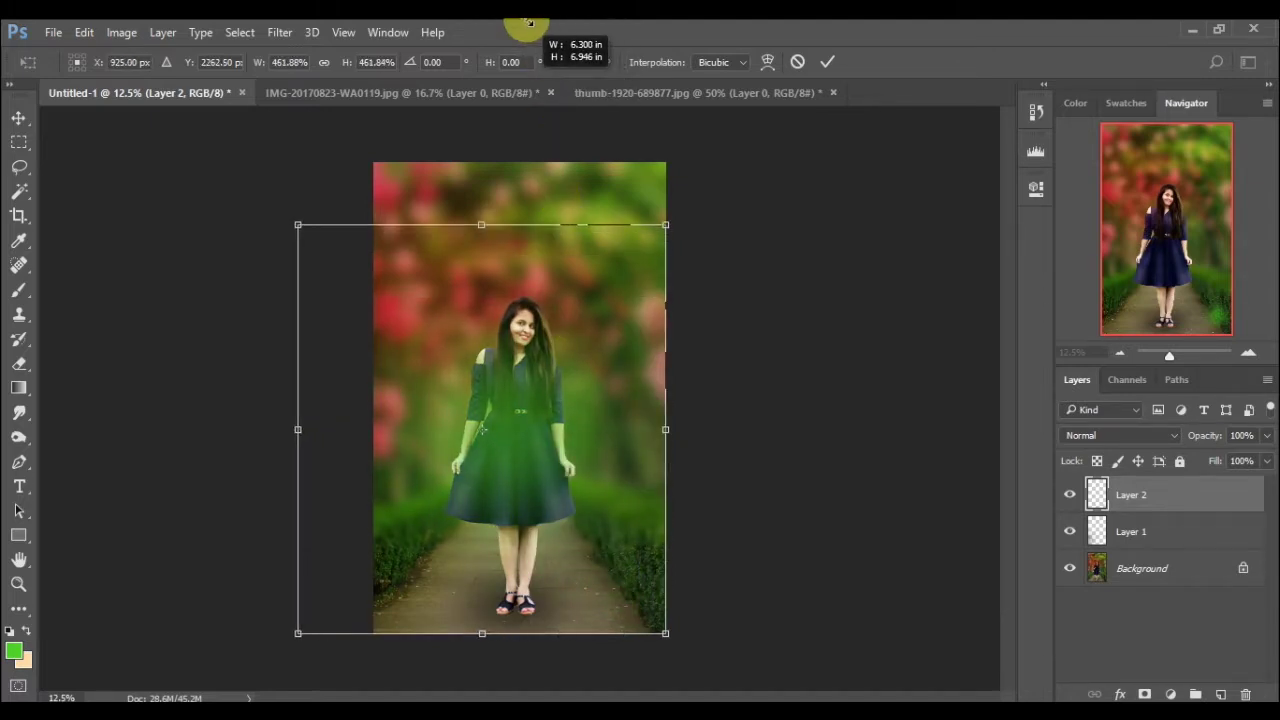
pyautogui.moveTo(620, 506)
pyautogui.mouseDown()
pyautogui.moveTo(758, 633)
pyautogui.moveTo(785, 622)
pyautogui.mouseUp()
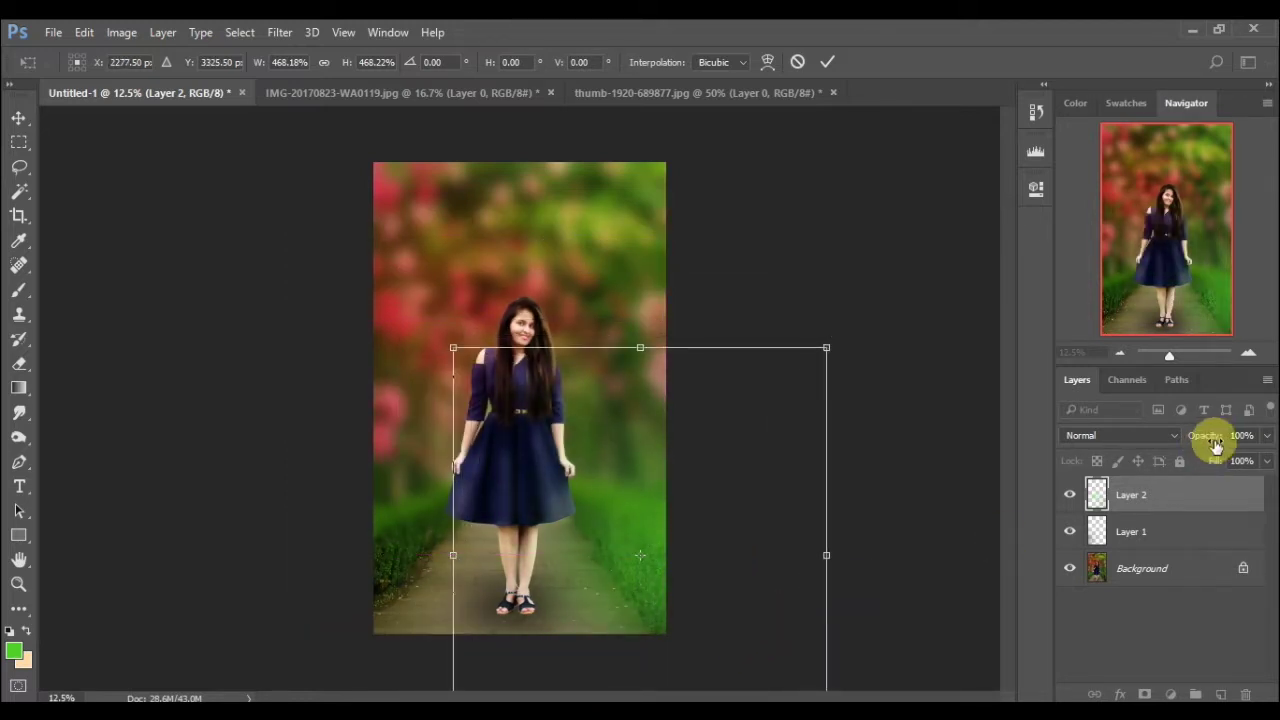
pyautogui.click(1115, 435)
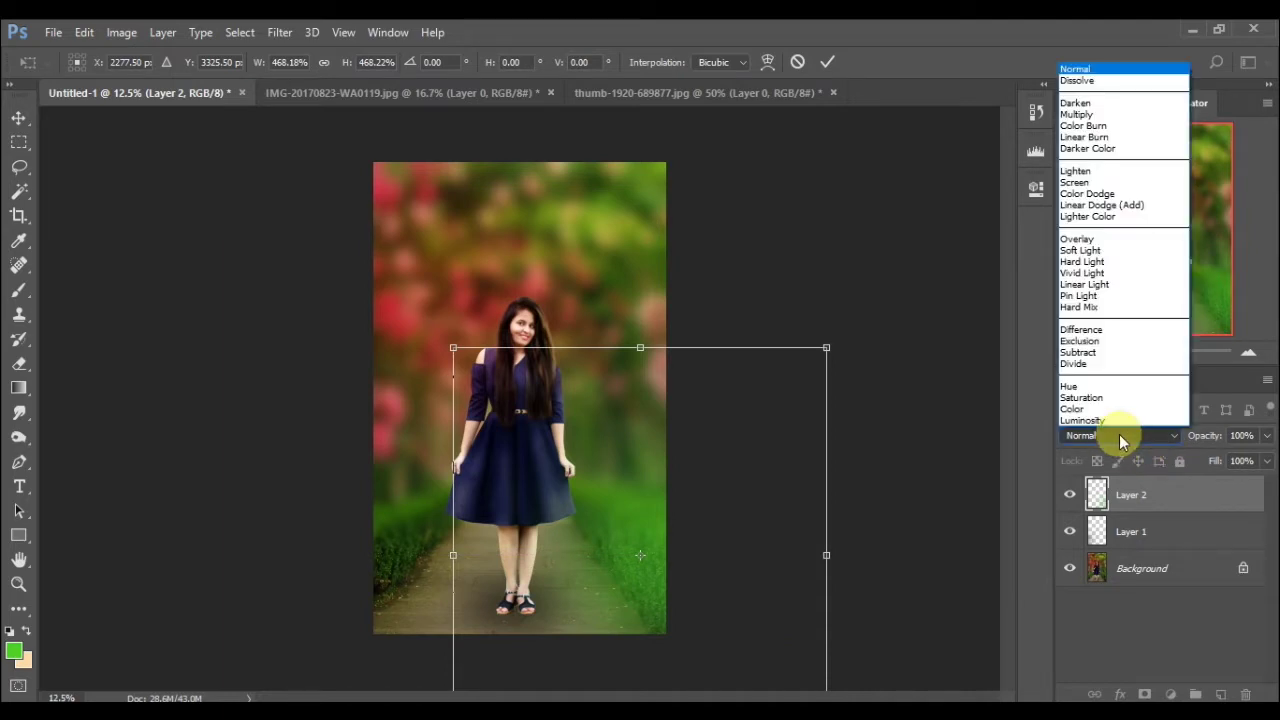
pyautogui.click(1150, 250)
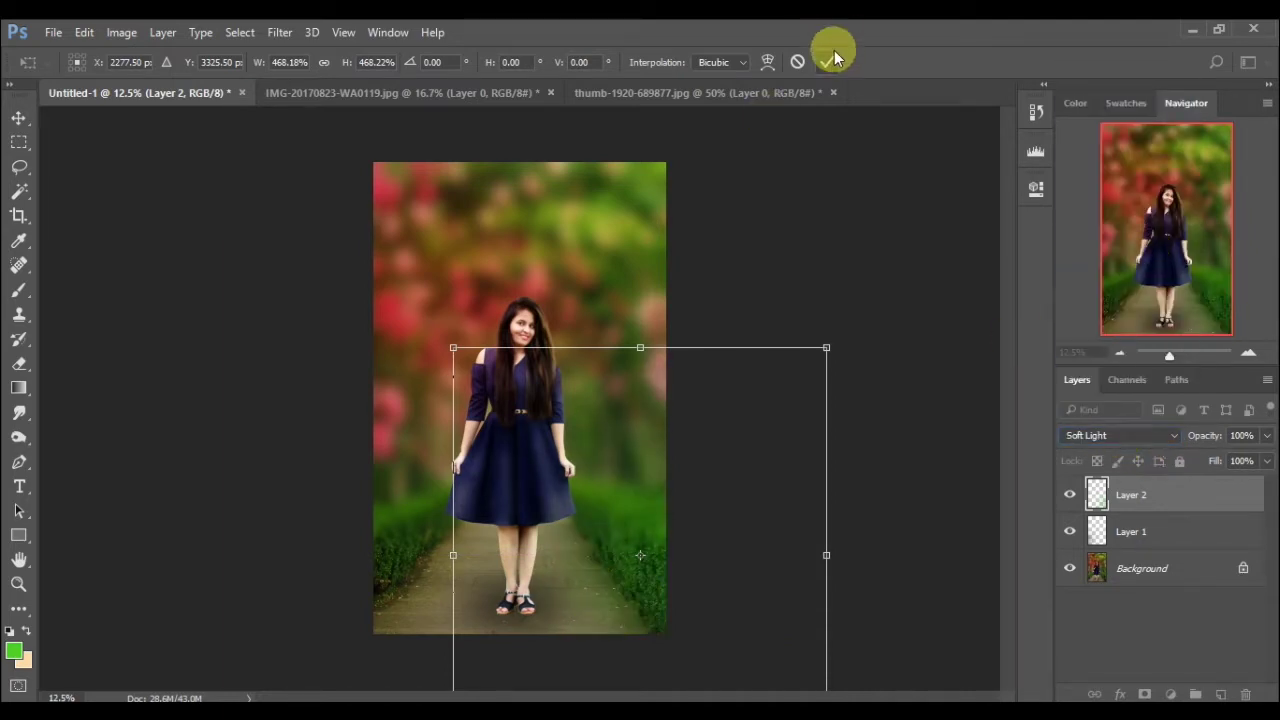
pyautogui.click(829, 58)
# - Add Layer 3 with an enlarged green glow over the lower-left hedge, blended in Soft Light
pyautogui.press('b')
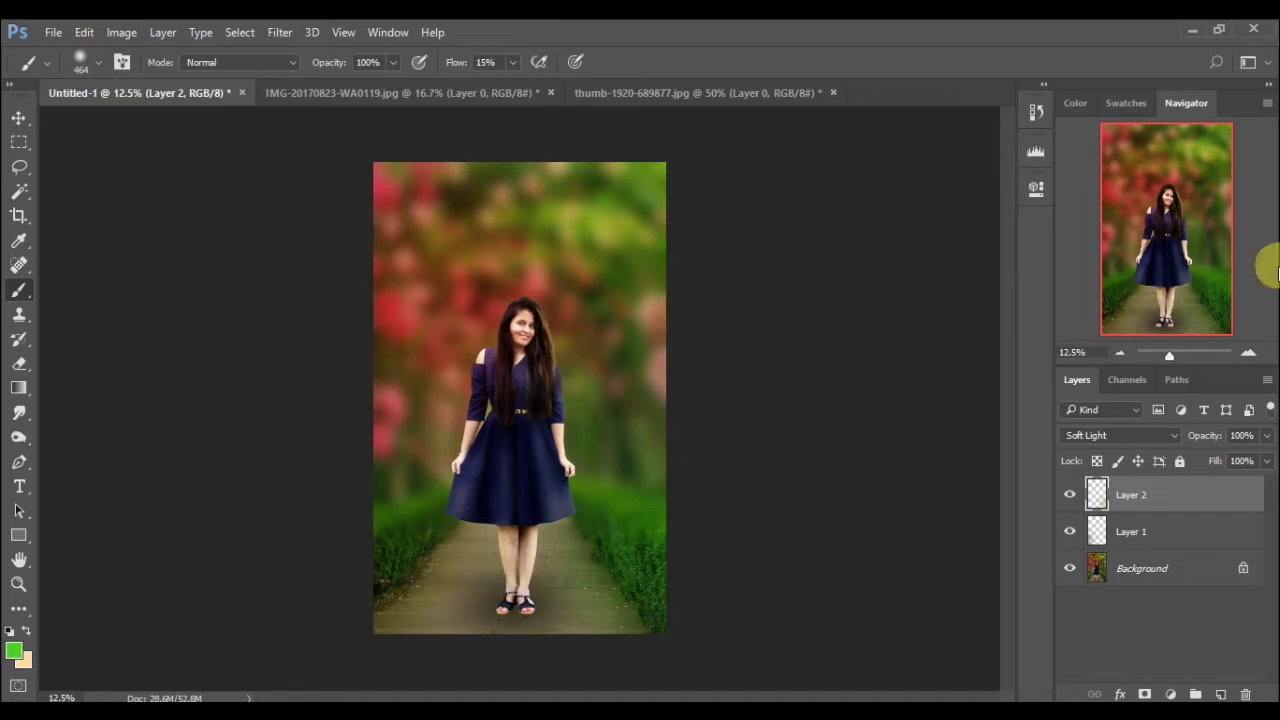
pyautogui.click(1222, 693)
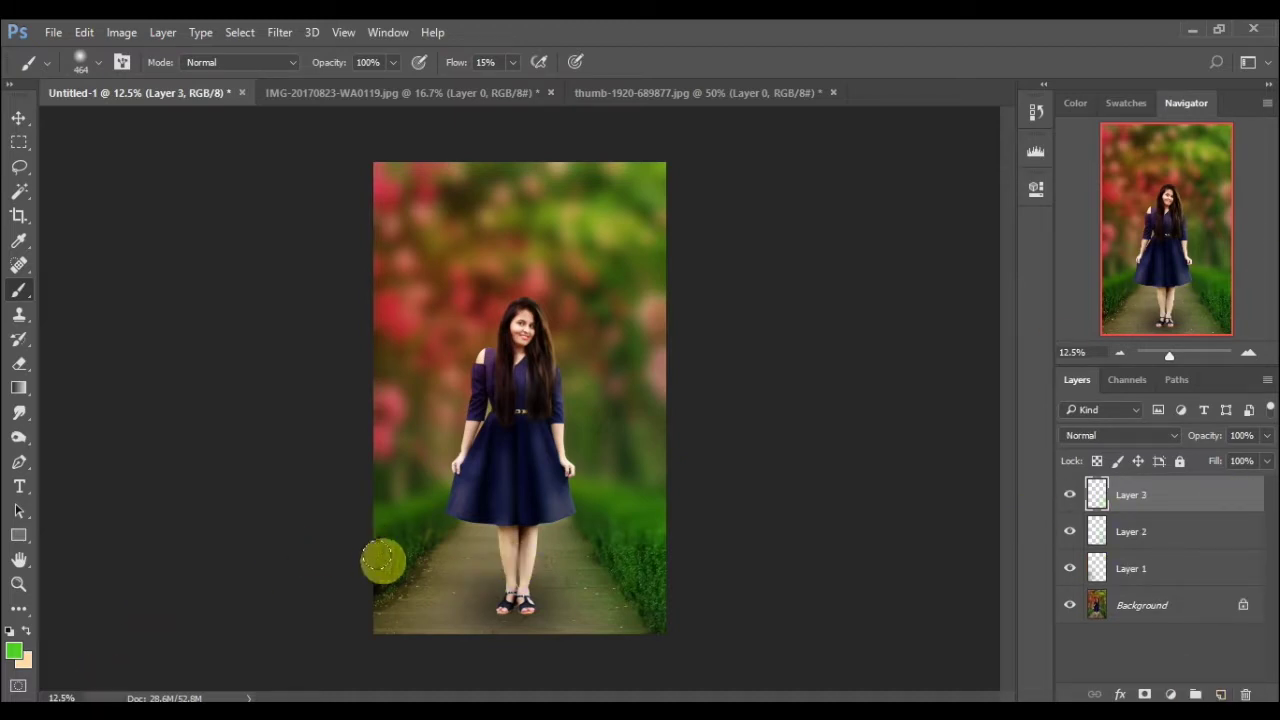
pyautogui.hotkey('ctrl', 't')
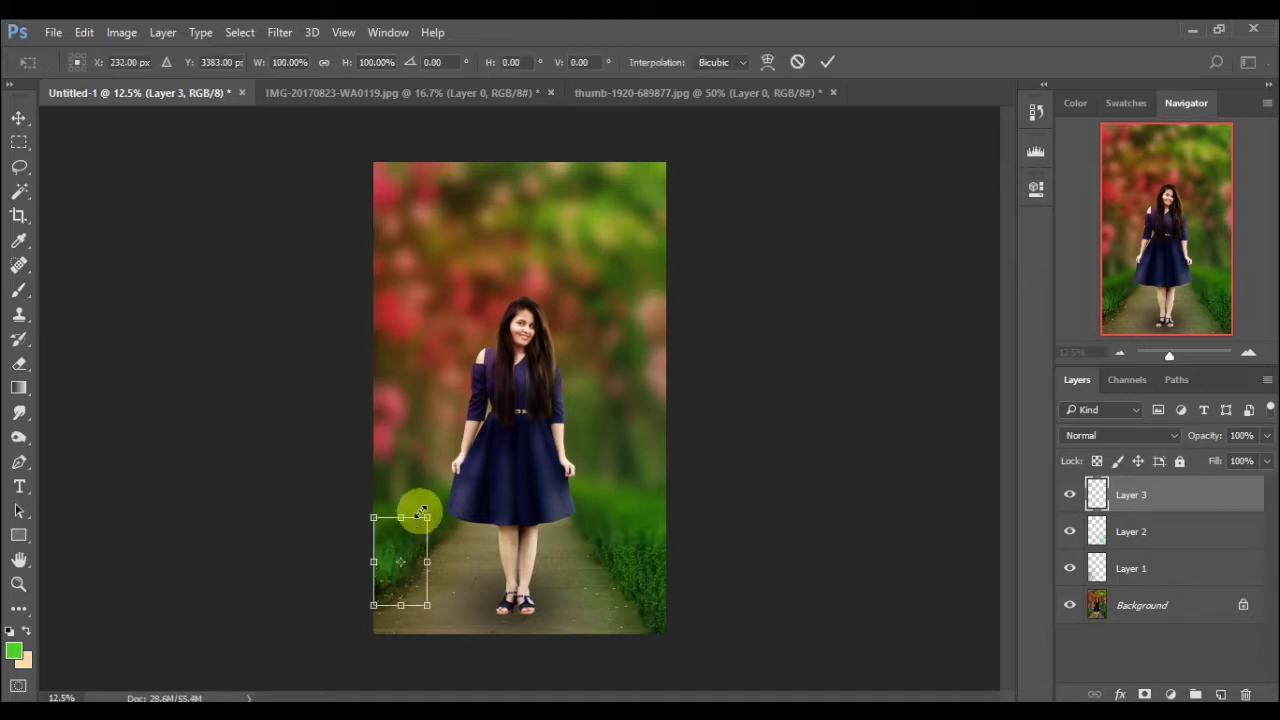
pyautogui.moveTo(426, 516)
pyautogui.mouseDown()
pyautogui.moveTo(681, 310)
pyautogui.moveTo(643, 357)
pyautogui.mouseUp()
pyautogui.moveTo(491, 509); pyautogui.dragTo(446, 578)
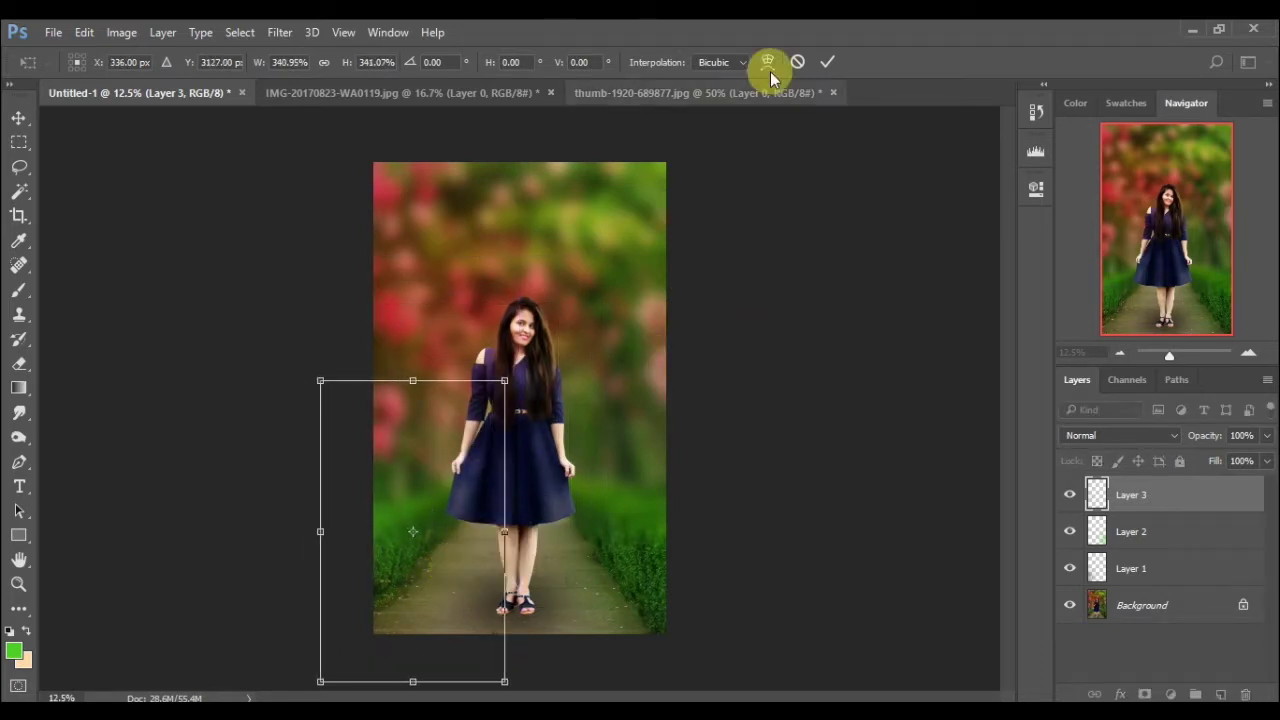
pyautogui.click(1073, 433)
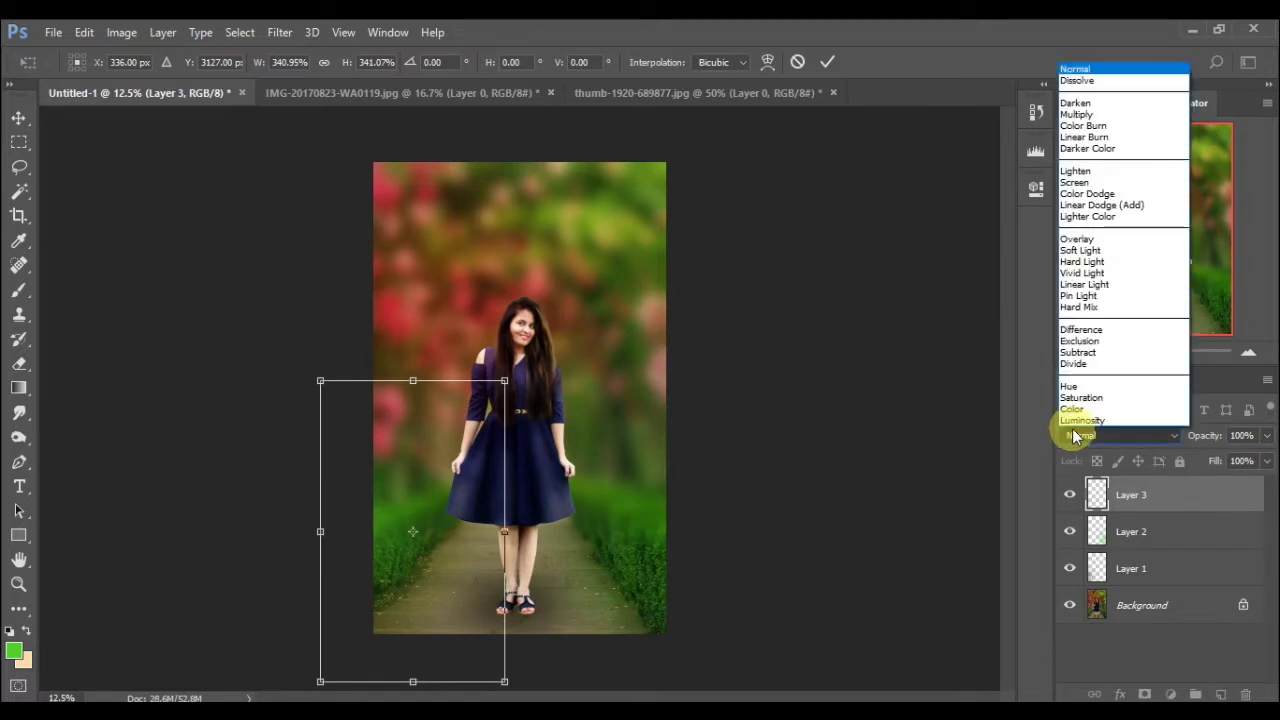
pyautogui.click(1116, 250)
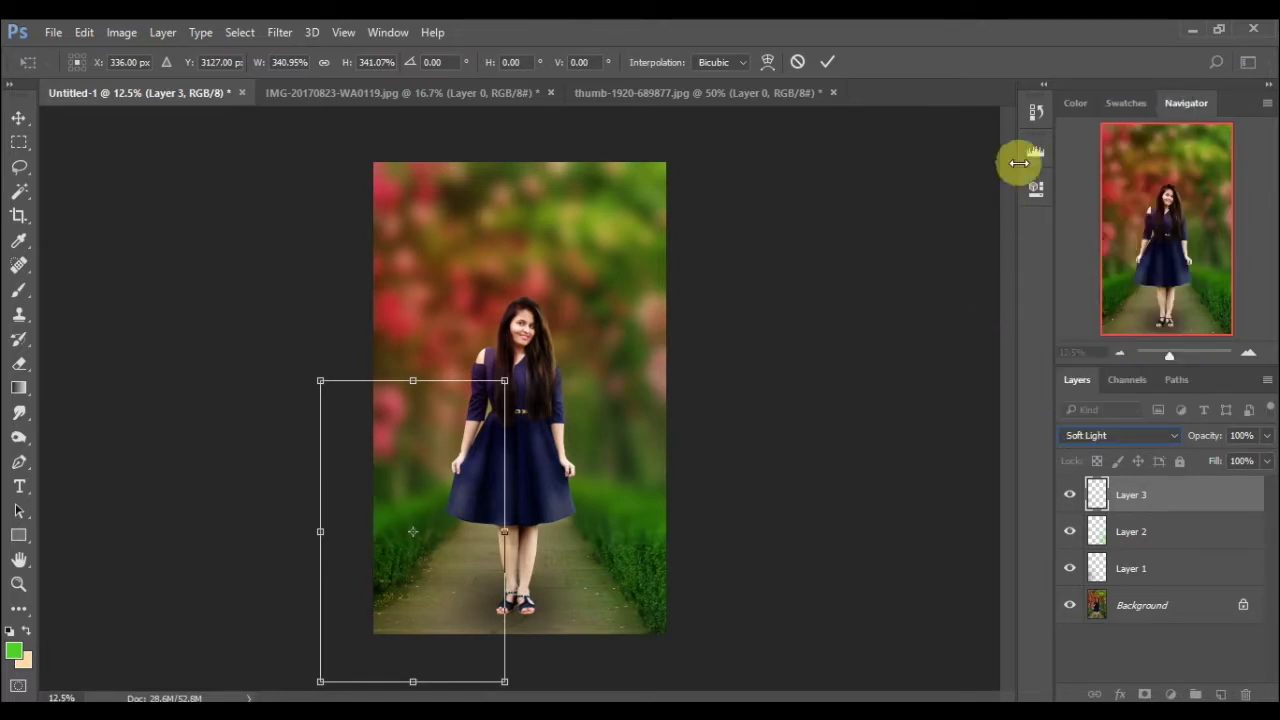
pyautogui.click(818, 61)
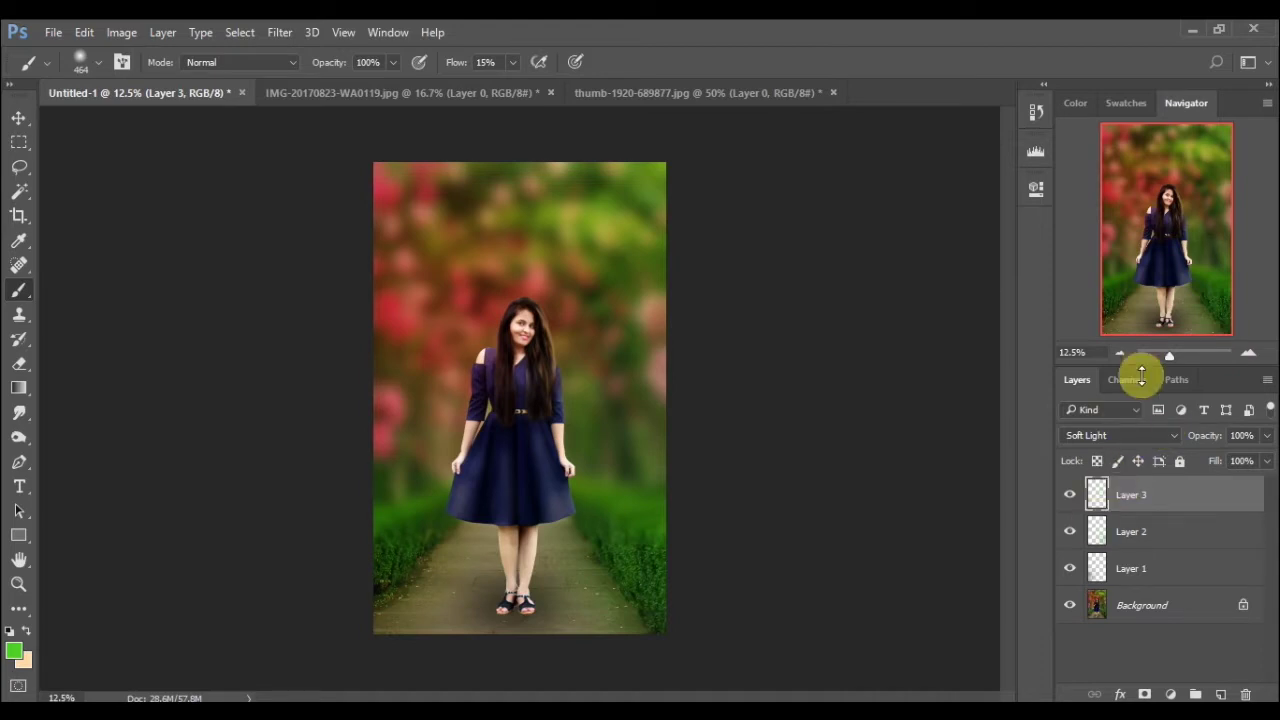
# - Flatten the image, add a new layer, and sample the navy dress colour as foreground
pyautogui.click(1197, 607)
pyautogui.rightClick(1197, 607)
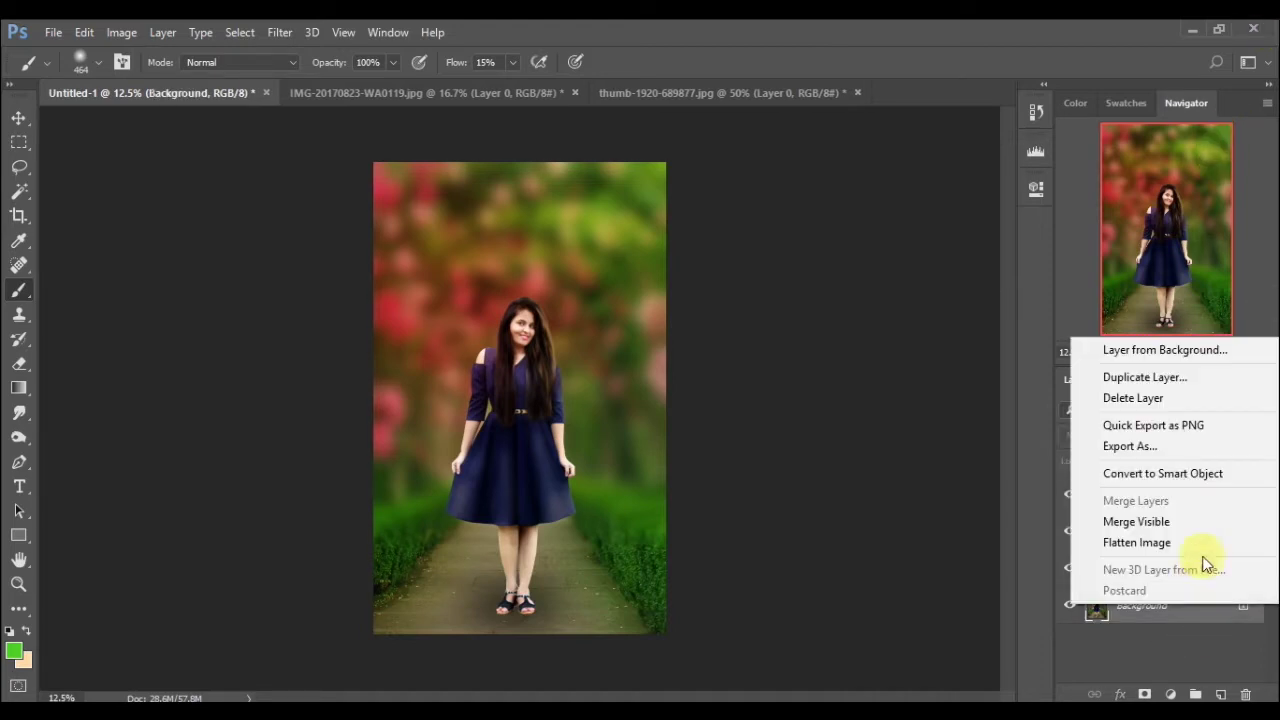
pyautogui.click(1210, 530)
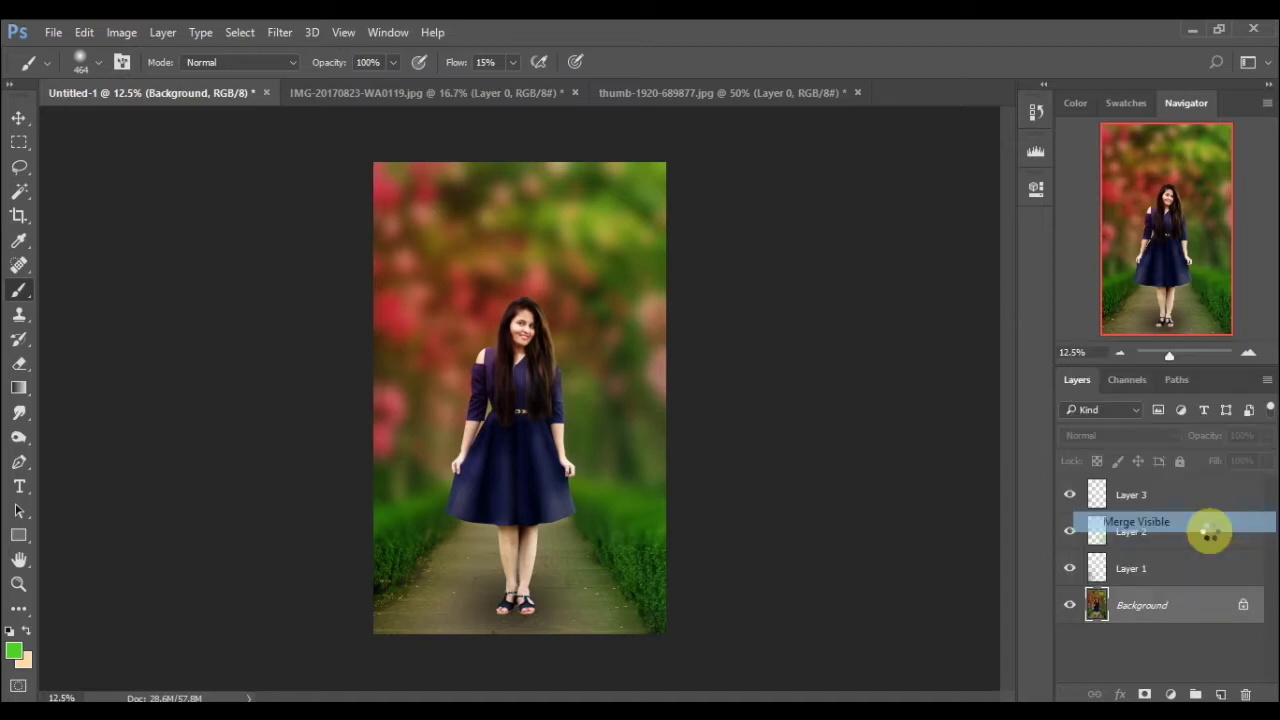
pyautogui.click(1220, 693)
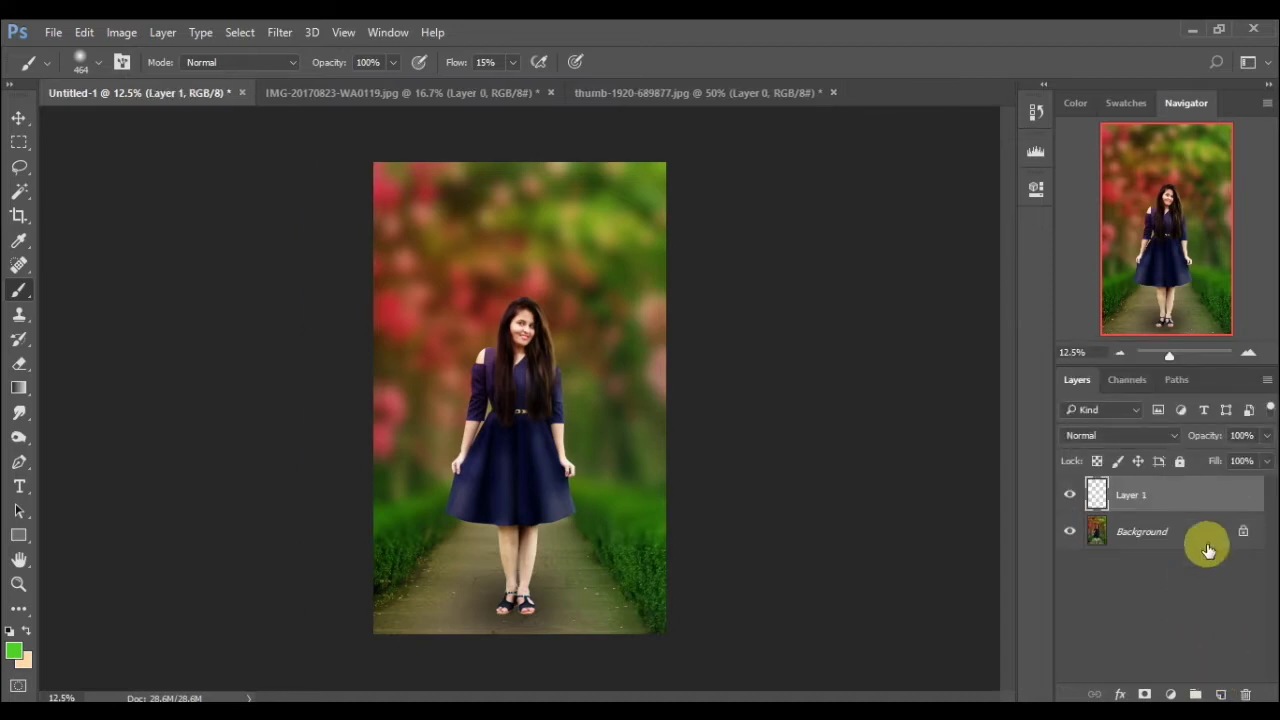
pyautogui.click(14, 650)
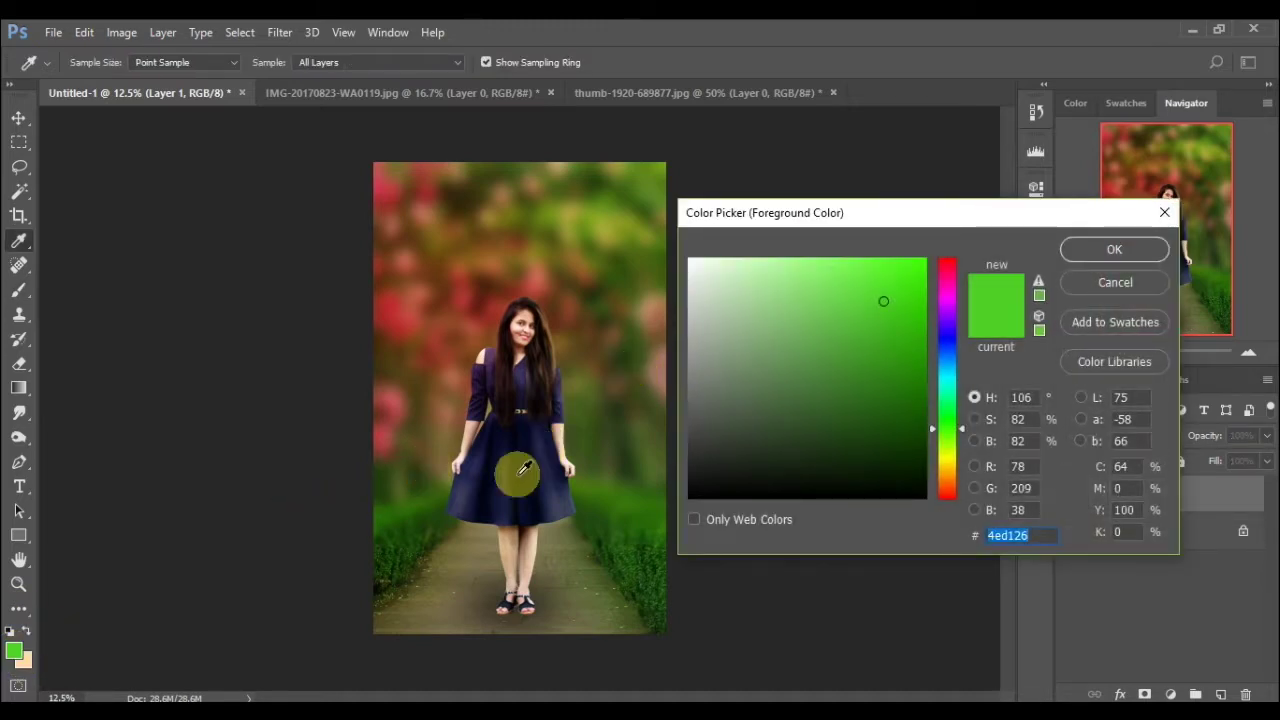
pyautogui.click(488, 500)
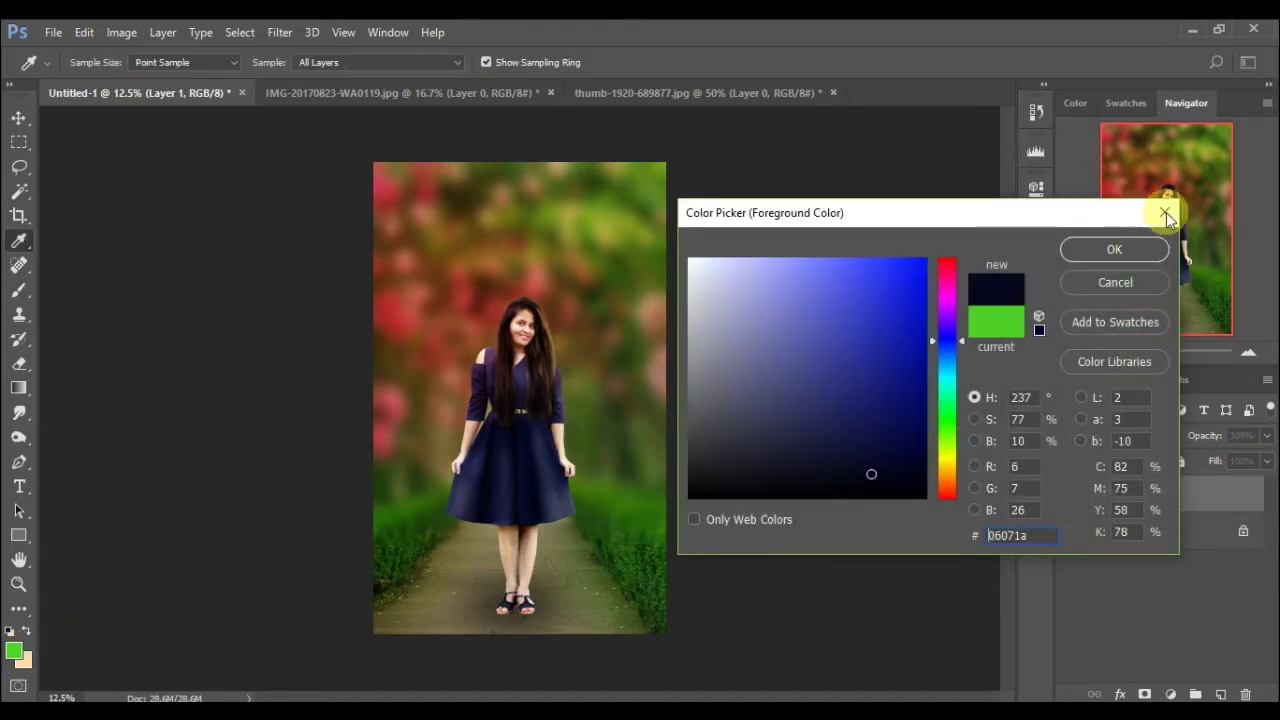
pyautogui.click(1114, 250)
pyautogui.press('b')
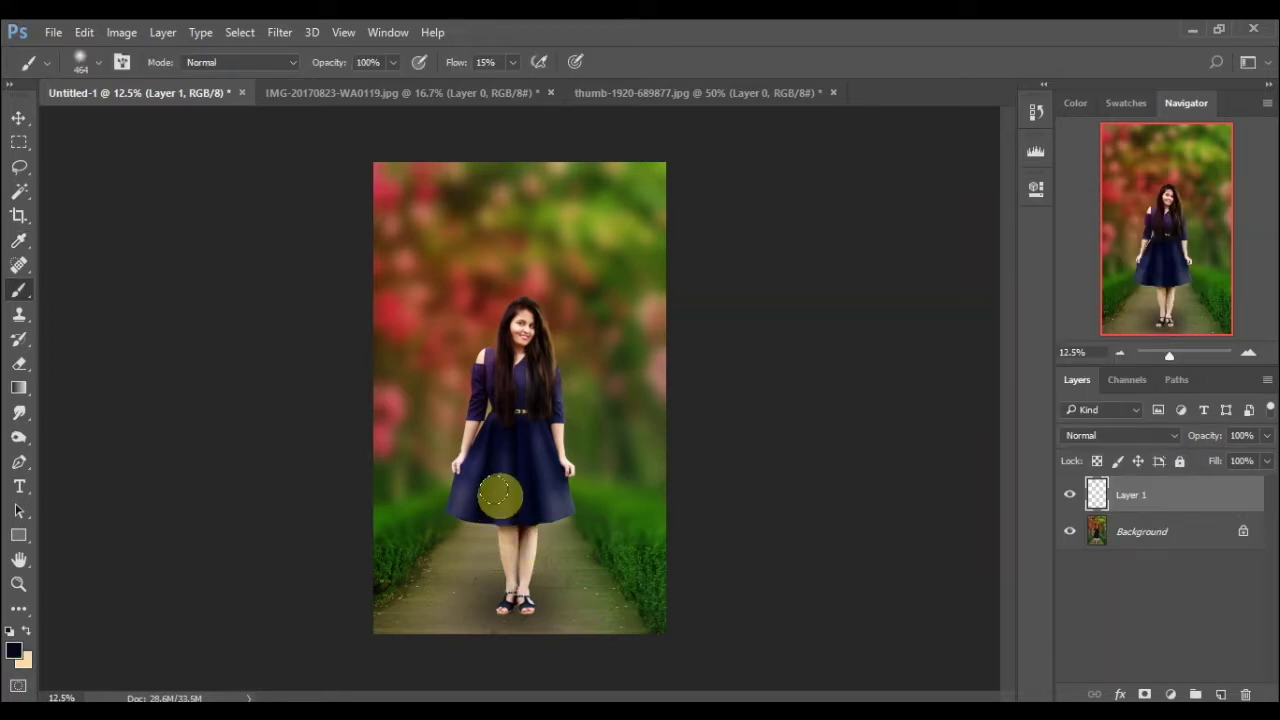
# - Enlarge the navy patch to about 380%, centre it on the photo, and blend in Soft Light
pyautogui.hotkey('ctrl', 't')
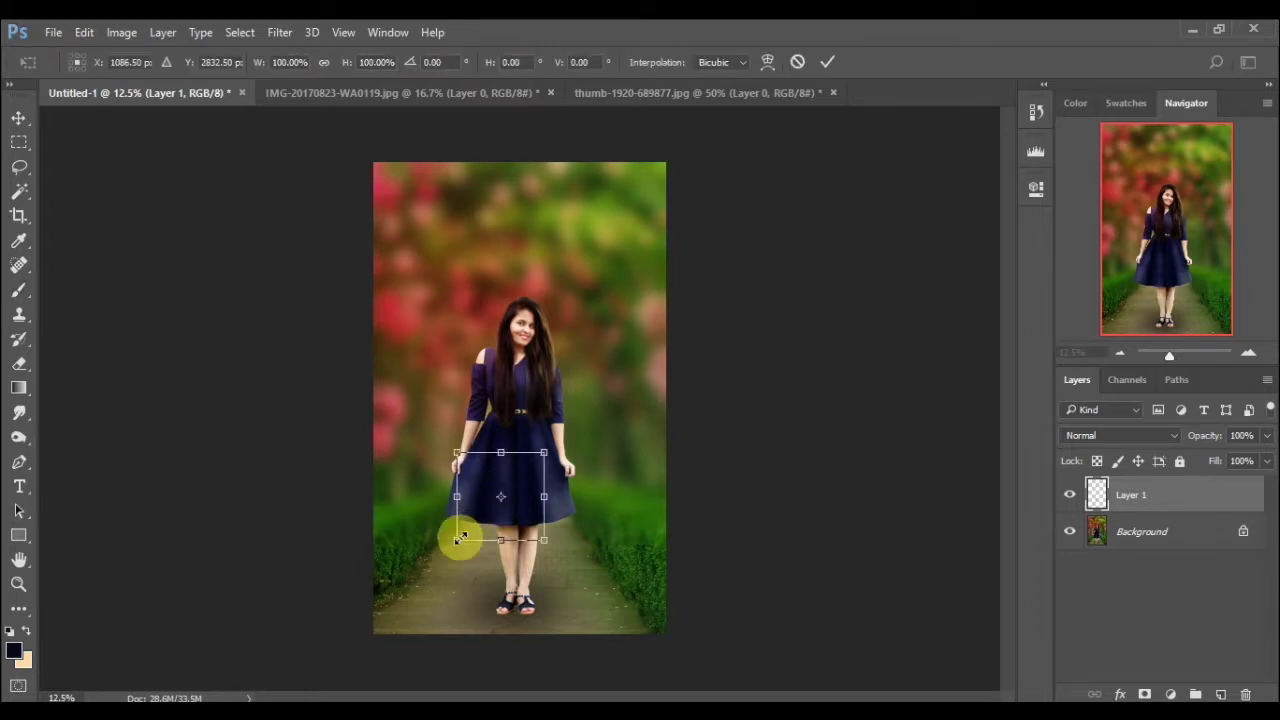
pyautogui.moveTo(456, 540); pyautogui.dragTo(225, 685)
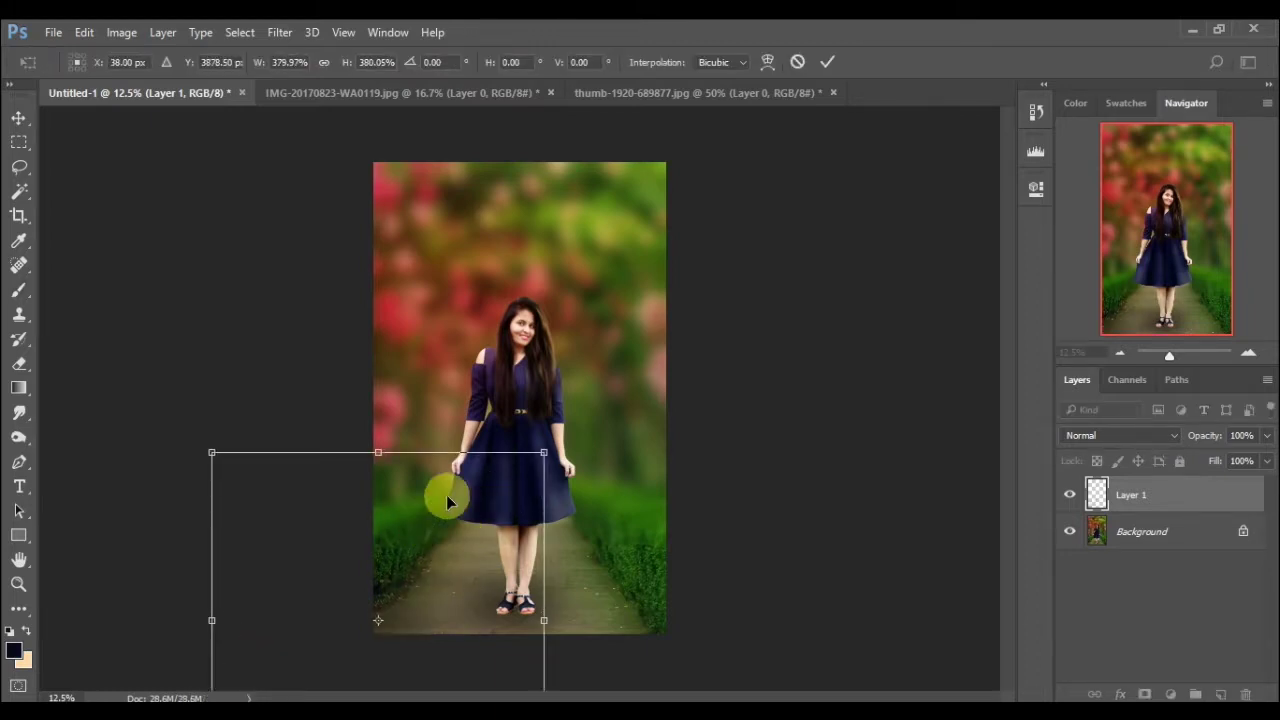
pyautogui.moveTo(428, 530); pyautogui.dragTo(550, 387)
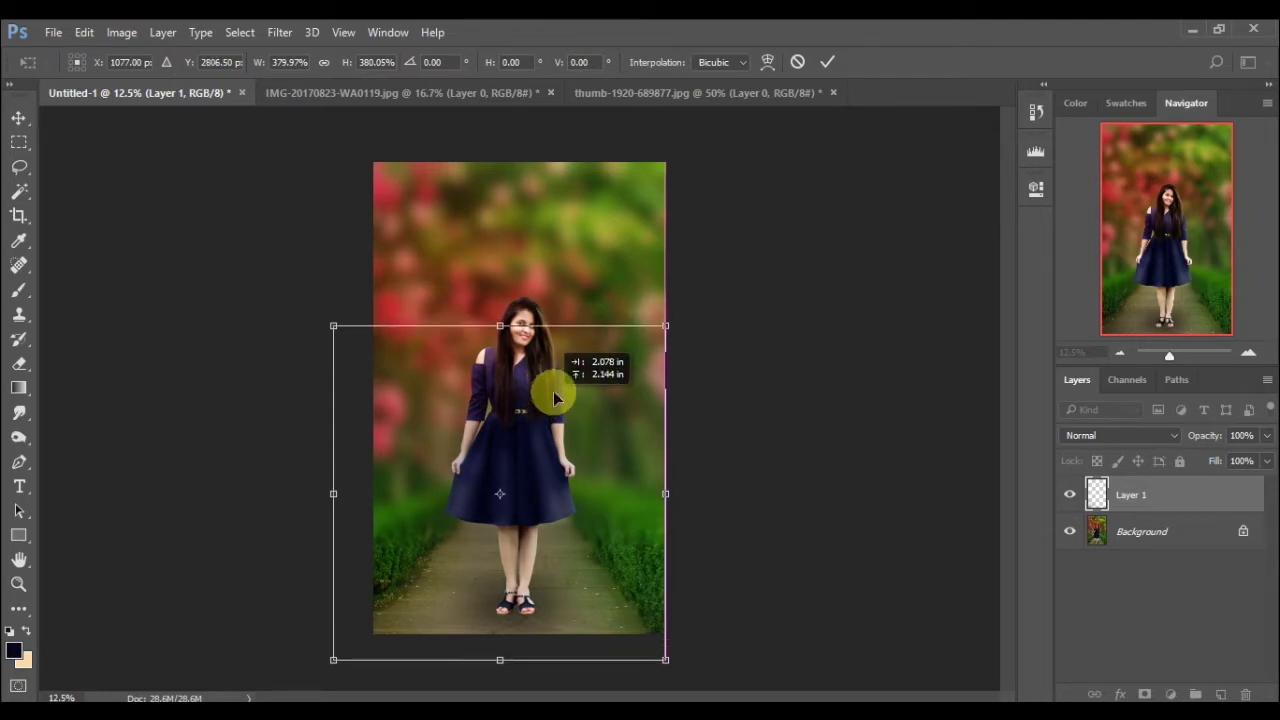
pyautogui.moveTo(549, 379); pyautogui.dragTo(556, 391)
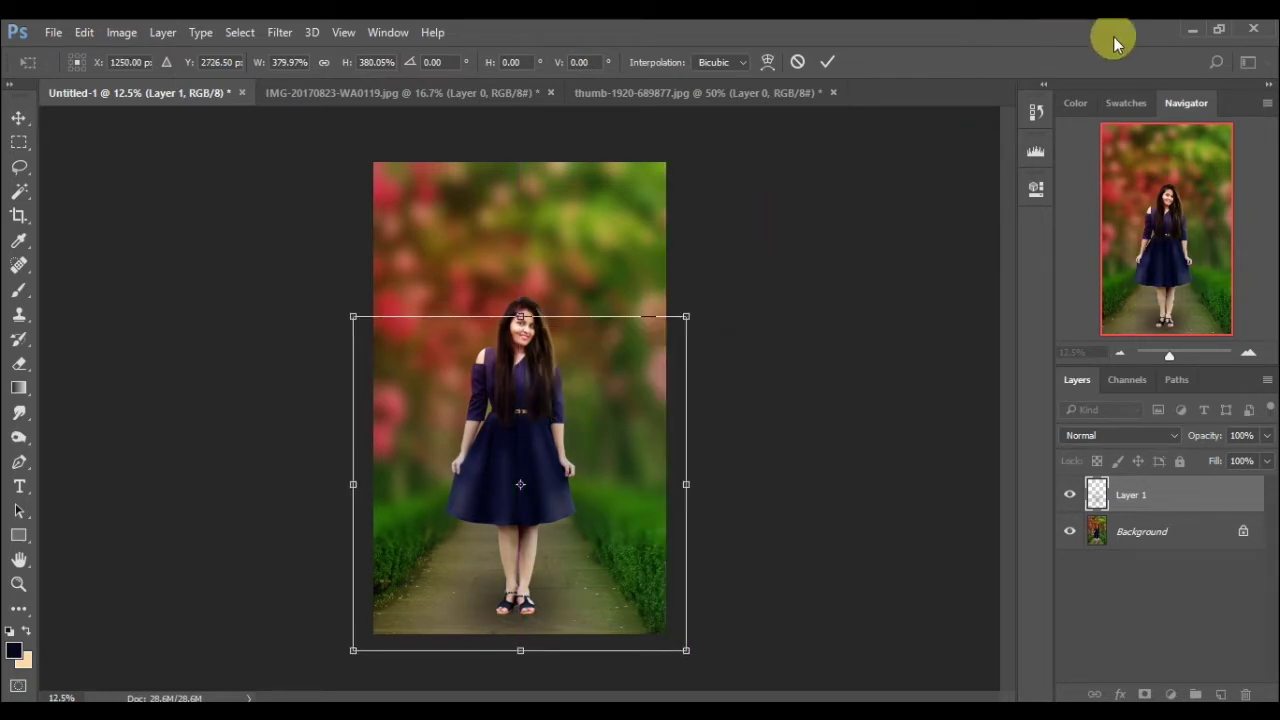
pyautogui.click(1104, 441)
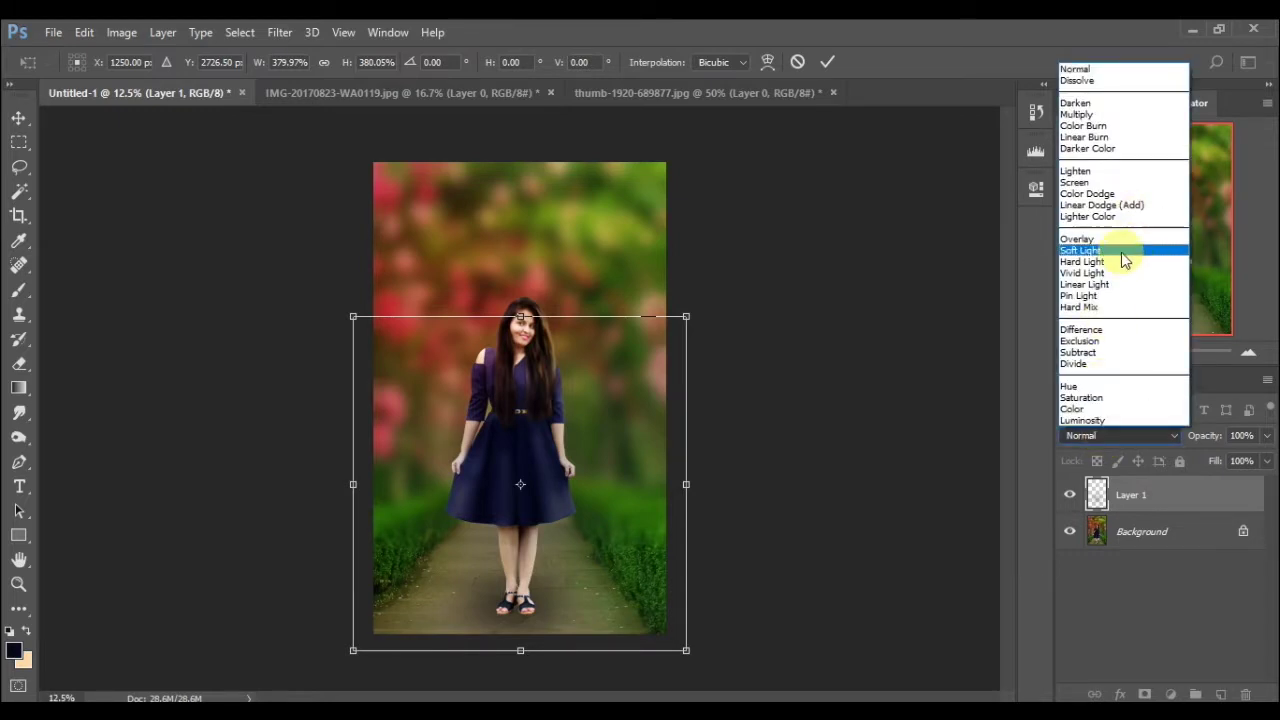
pyautogui.click(1121, 257)
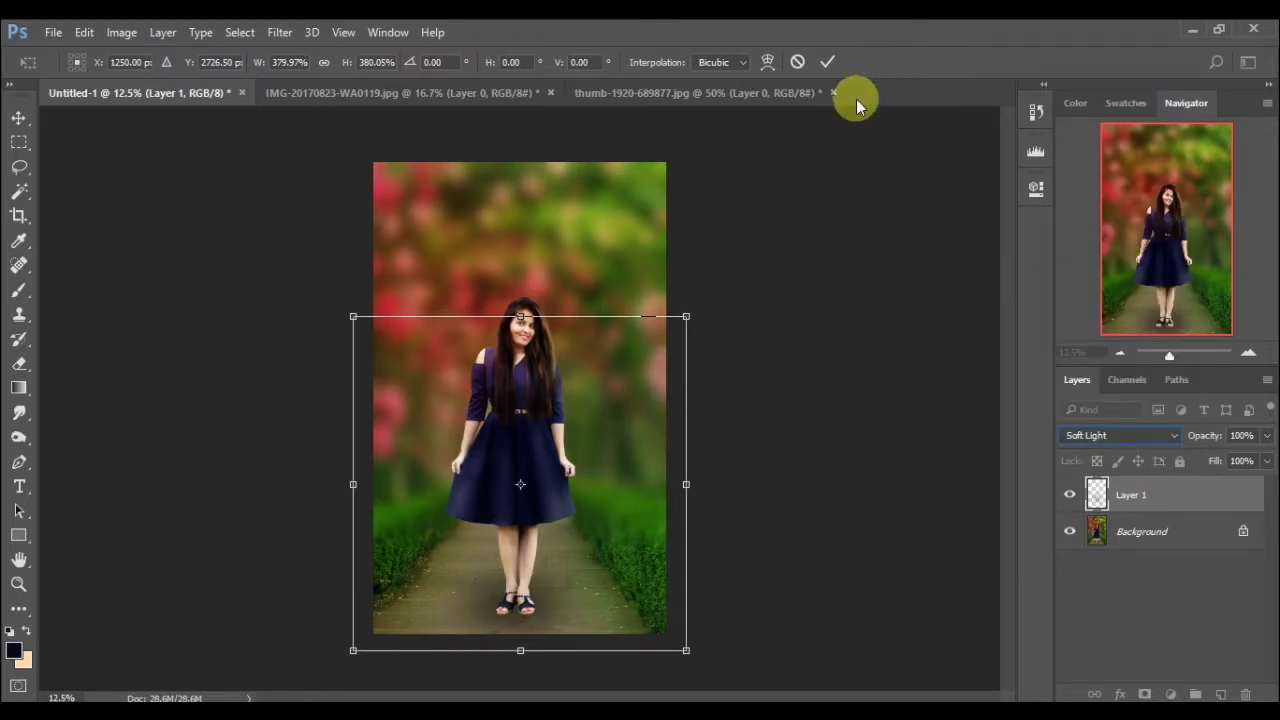
pyautogui.click(827, 62)
pyautogui.press('b')
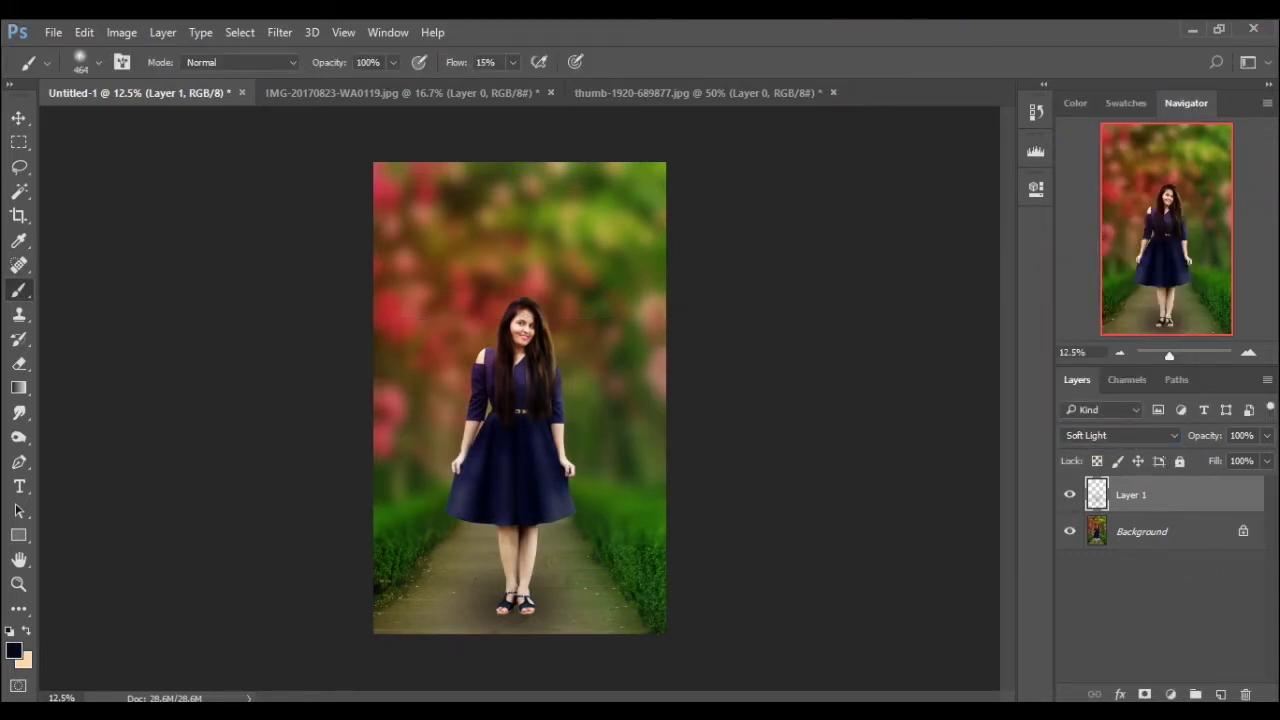
# - Merge the navy Layer 1 down into the Background, then zoom in on the girl and back out
pyautogui.rightClick(1165, 492)
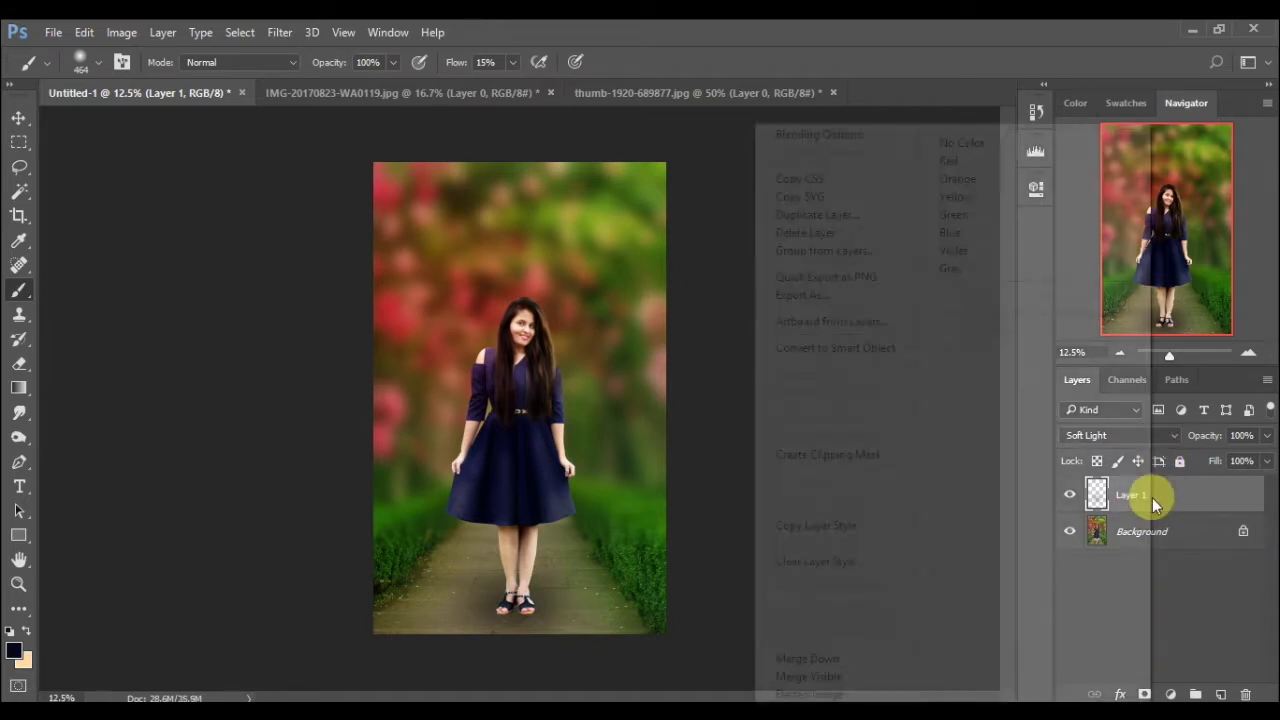
pyautogui.click(880, 659)
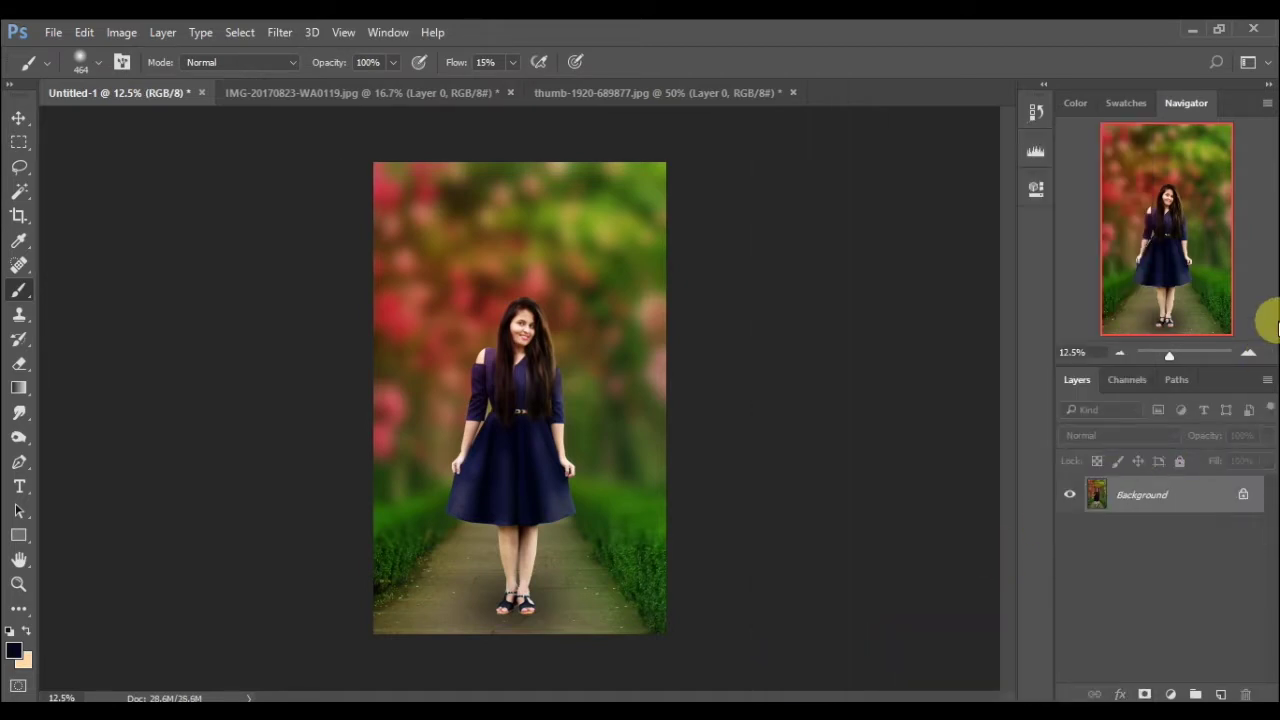
pyautogui.click(1248, 355)
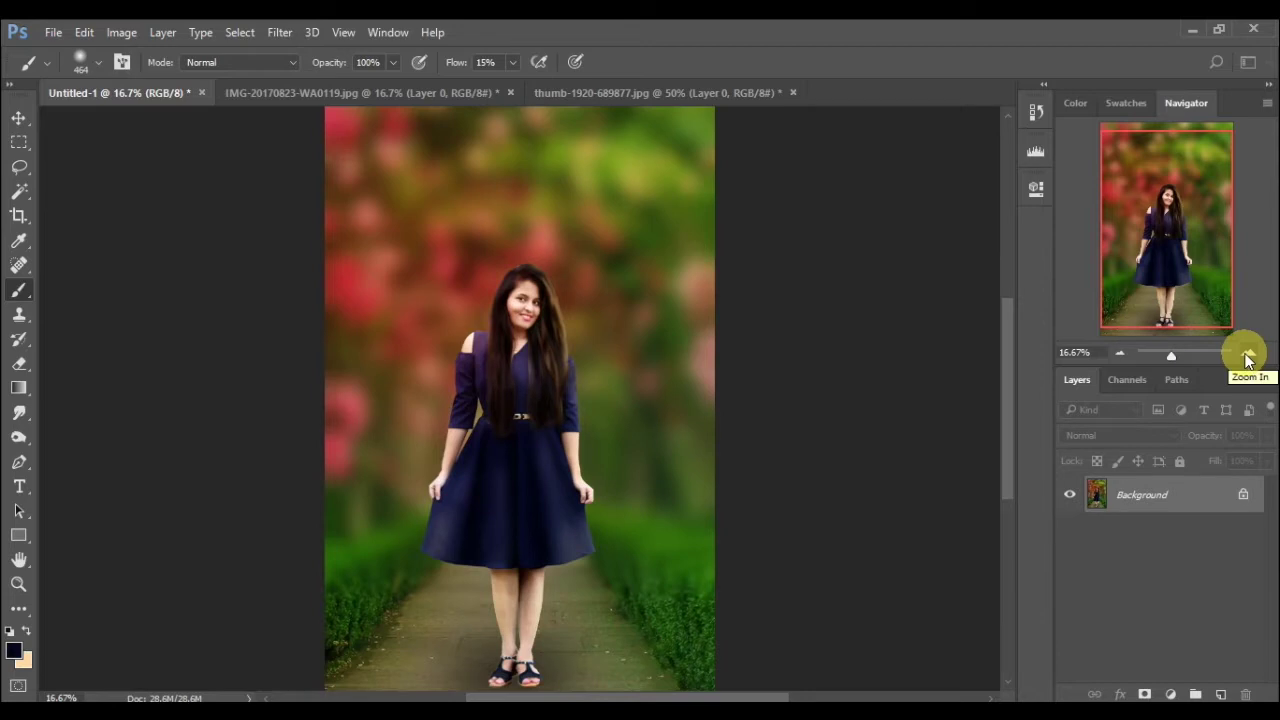
pyautogui.click(1248, 355)
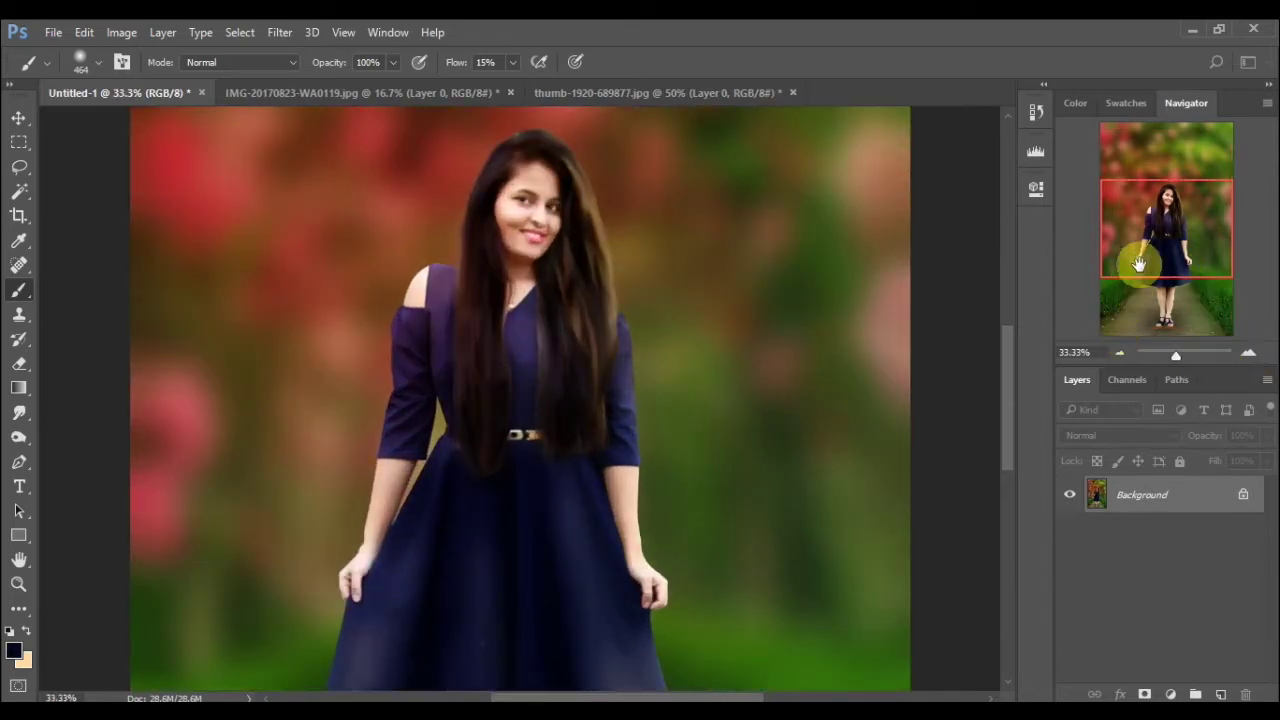
pyautogui.moveTo(1133, 256); pyautogui.dragTo(1141, 242)
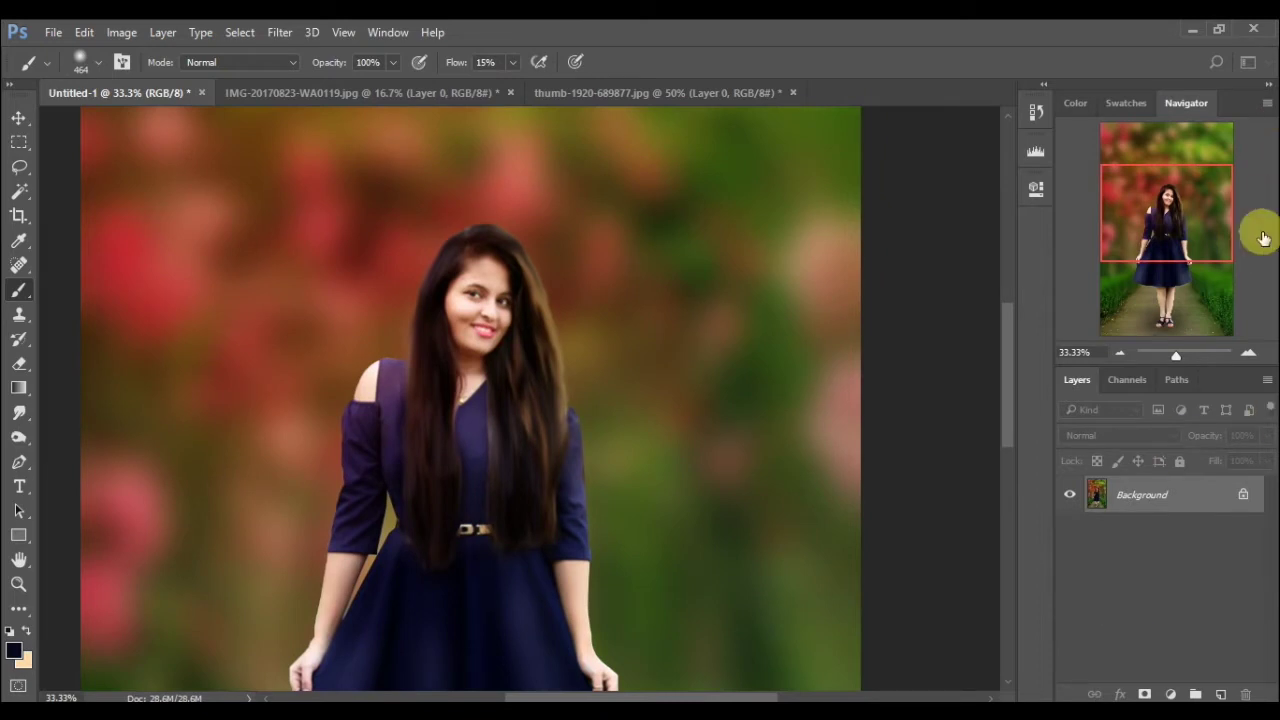
pyautogui.click(1116, 356)
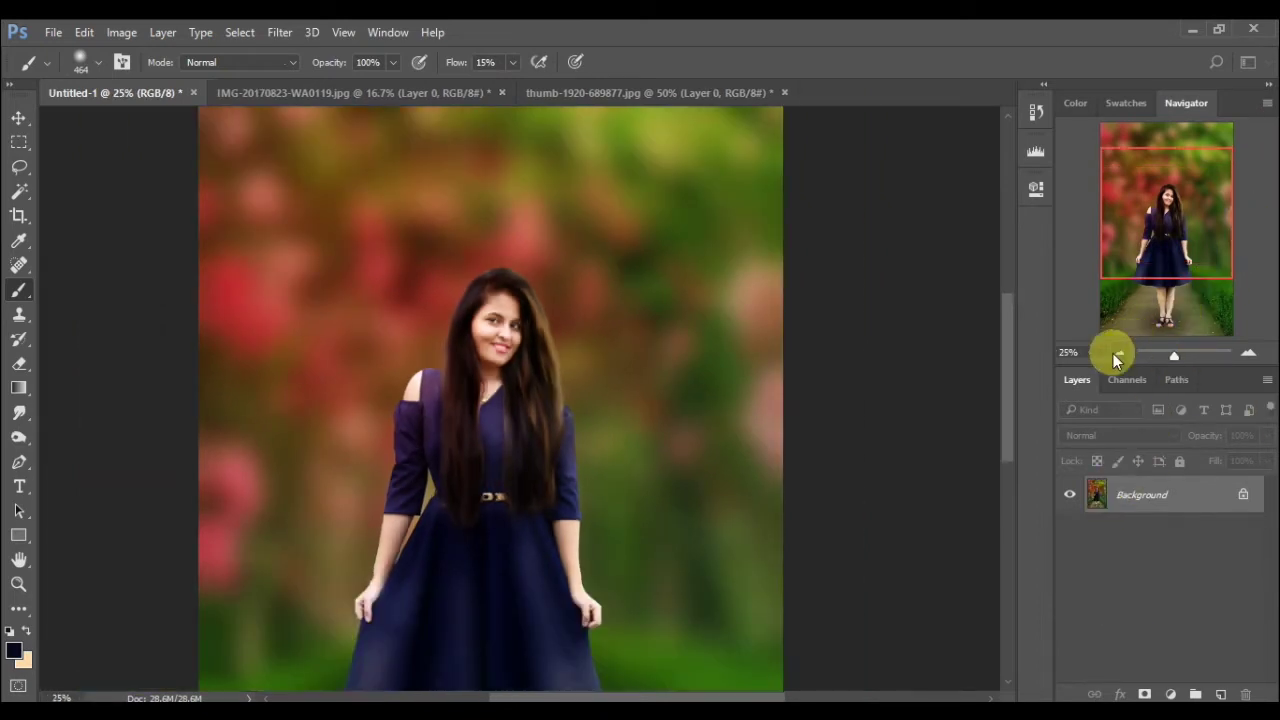
# - Add a Selective Color layer and set the Reds' Black -35, Yellow -5 and Magenta +5
pyautogui.click(1170, 694)
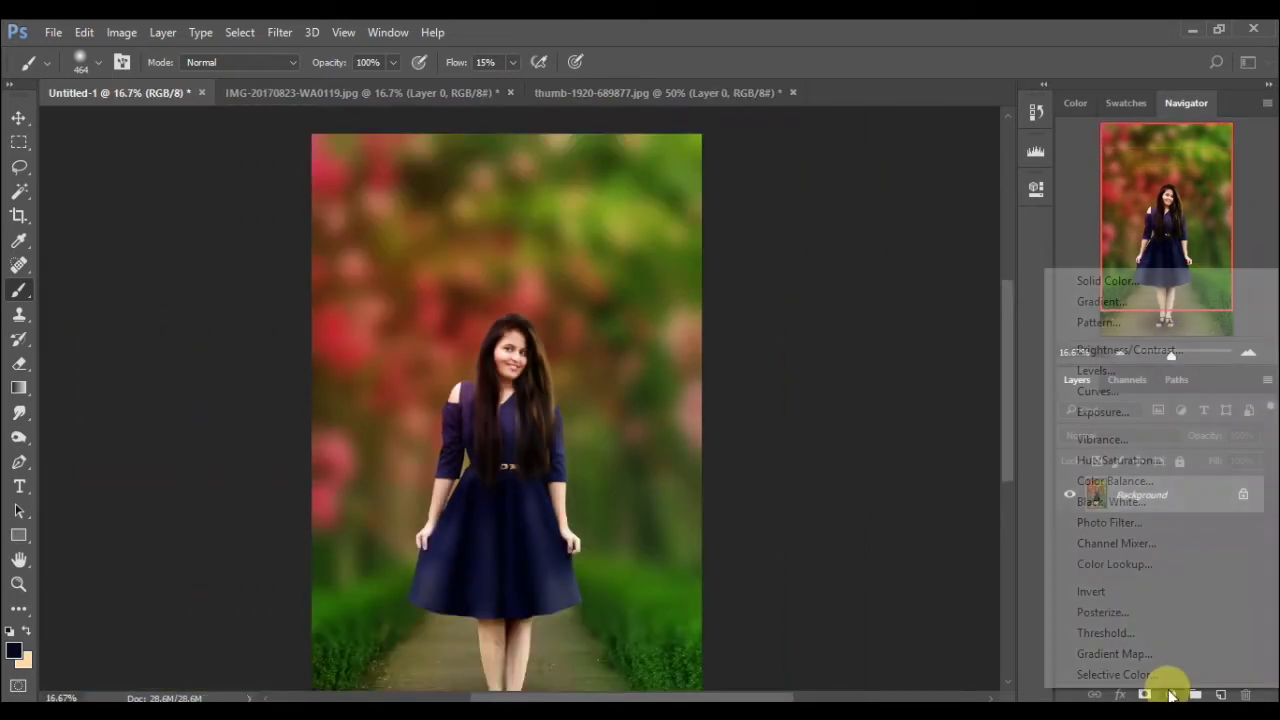
pyautogui.click(1135, 668)
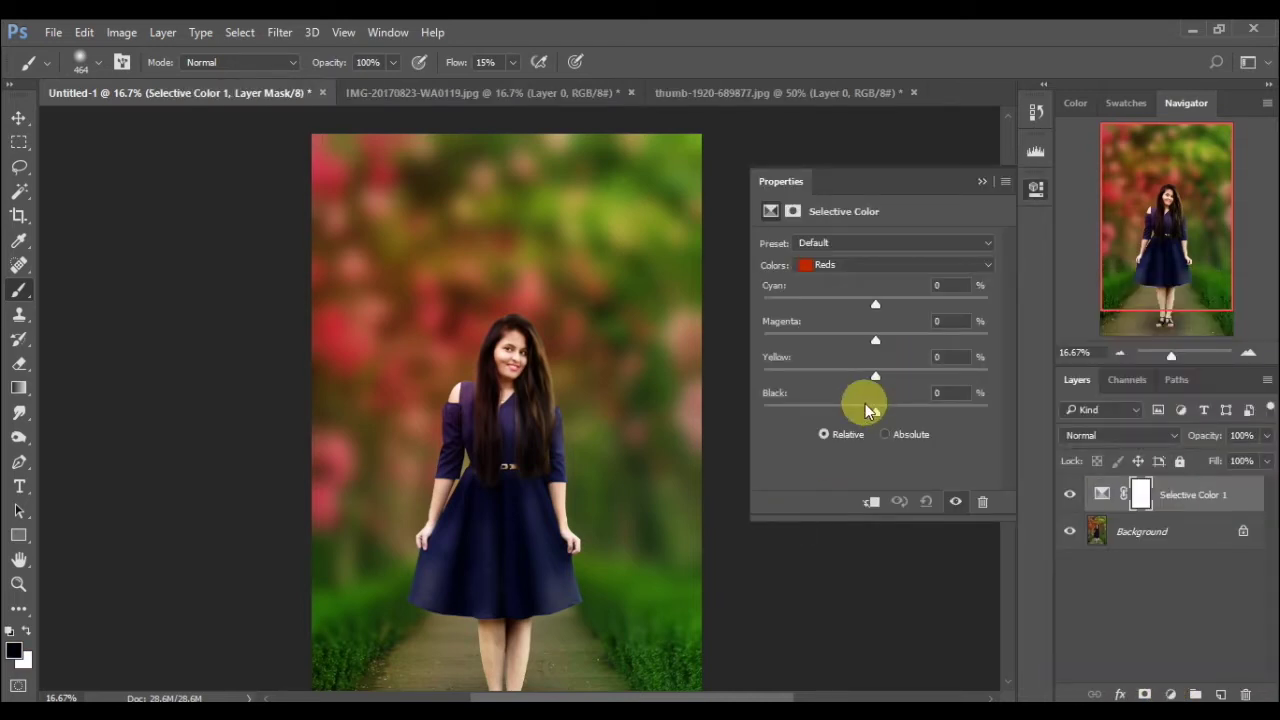
pyautogui.moveTo(865, 405); pyautogui.dragTo(822, 416)
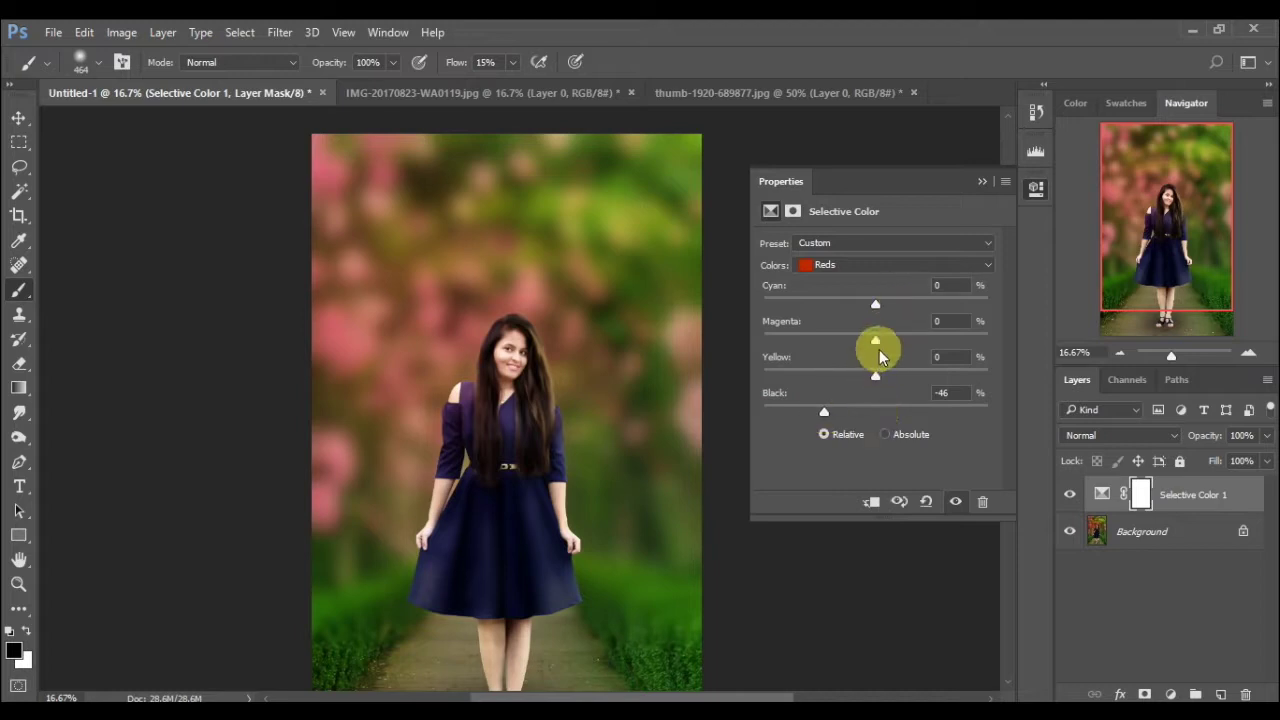
pyautogui.moveTo(875, 376)
pyautogui.mouseDown()
pyautogui.moveTo(987, 375)
pyautogui.moveTo(766, 400)
pyautogui.moveTo(903, 375)
pyautogui.moveTo(873, 383)
pyautogui.mouseUp()
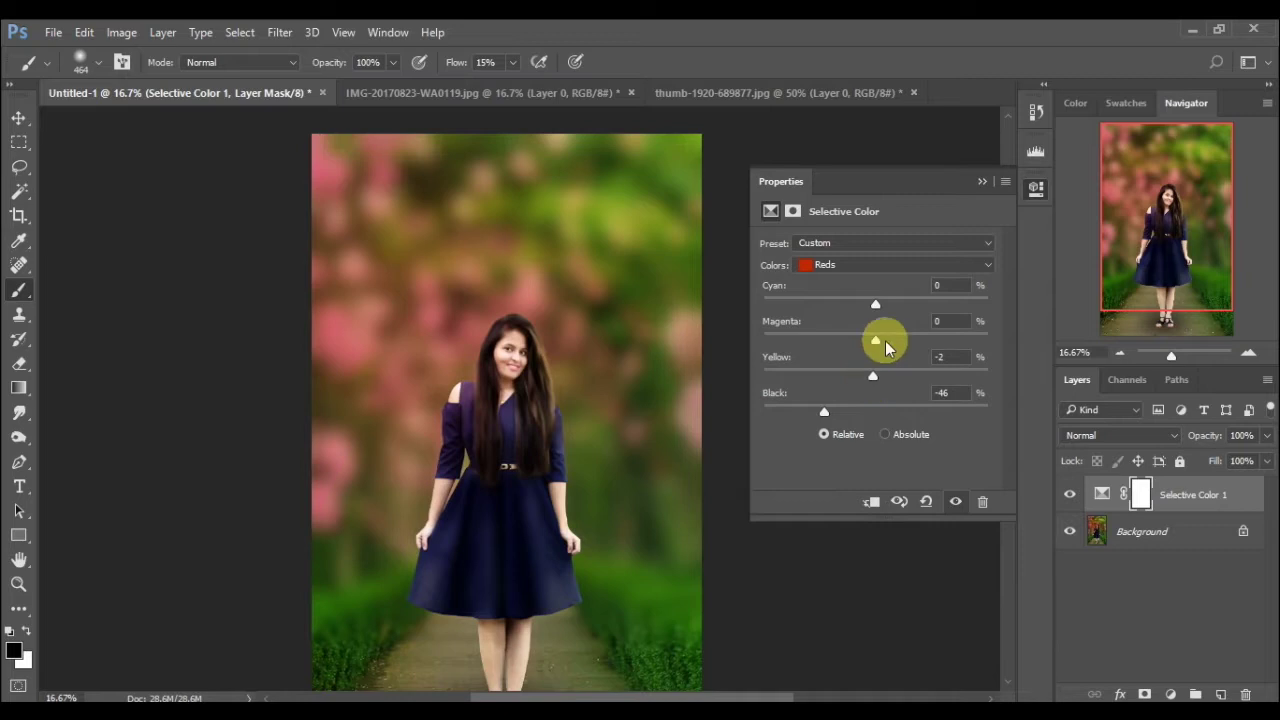
pyautogui.moveTo(879, 340)
pyautogui.mouseDown()
pyautogui.moveTo(943, 337)
pyautogui.moveTo(831, 366)
pyautogui.moveTo(886, 343)
pyautogui.mouseUp()
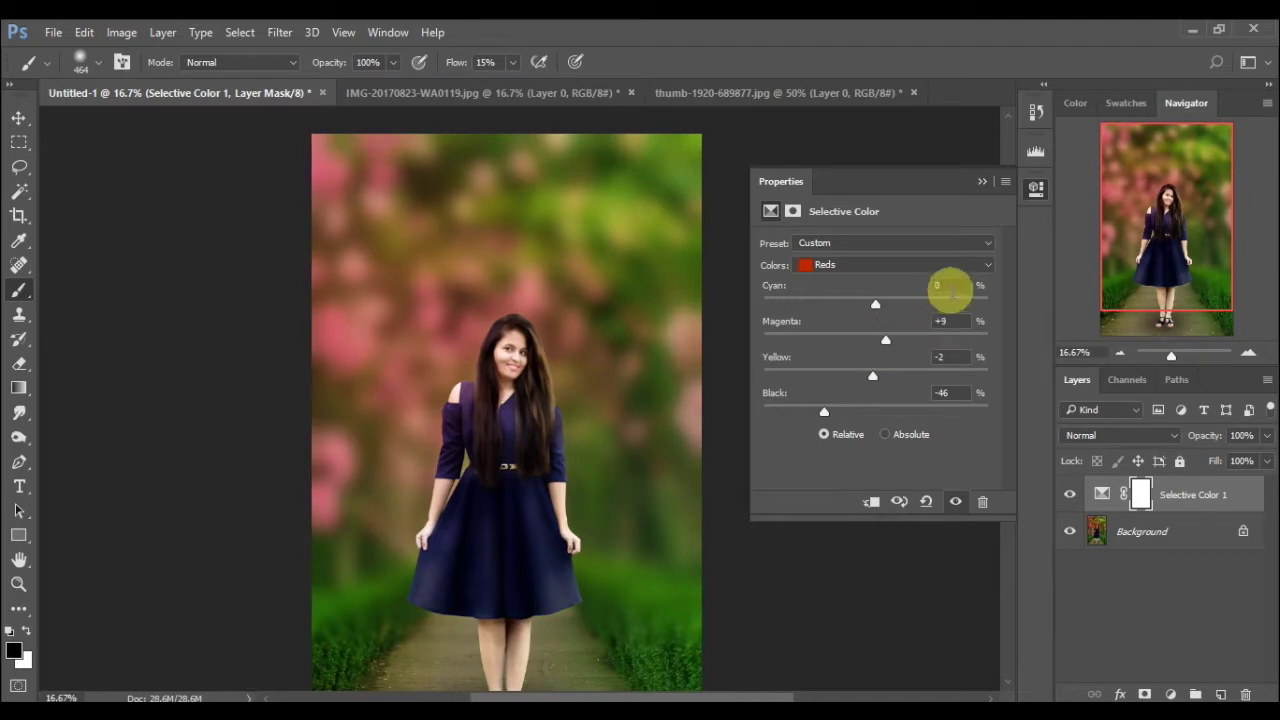
pyautogui.doubleClick(941, 320)
pyautogui.press('Down')
pyautogui.press('Down')
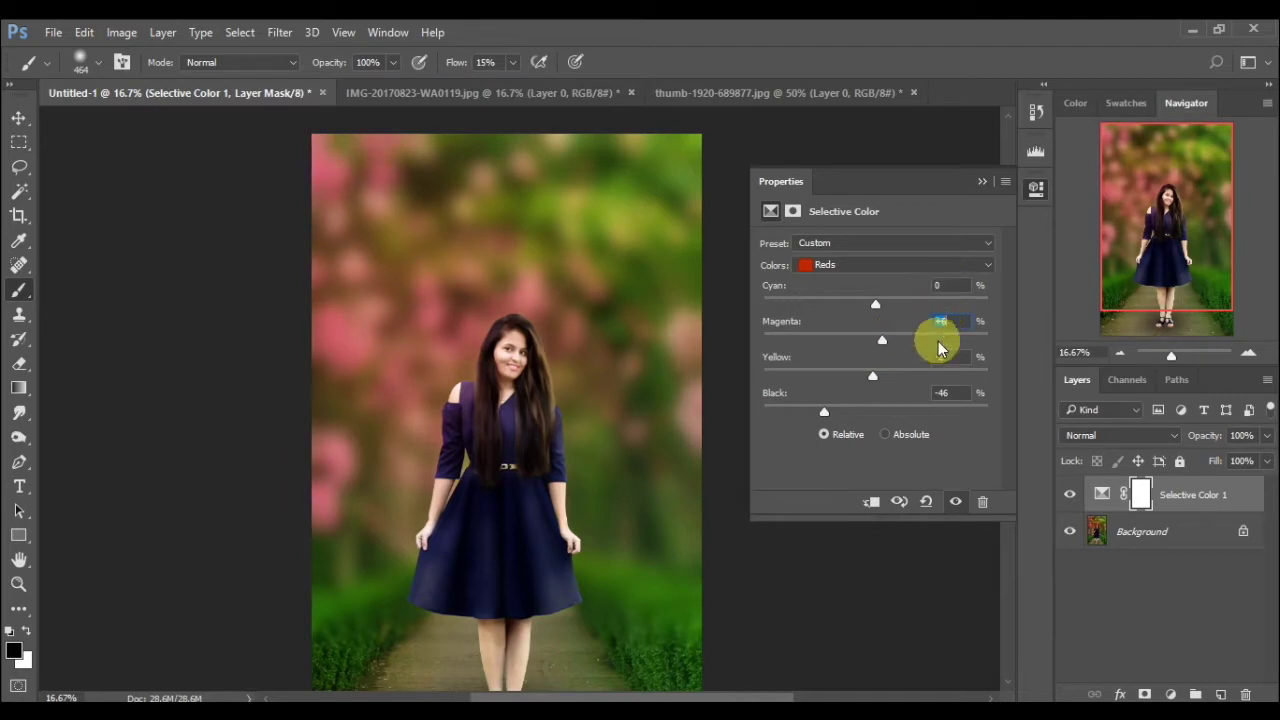
pyautogui.press('Down')
pyautogui.press('Down')
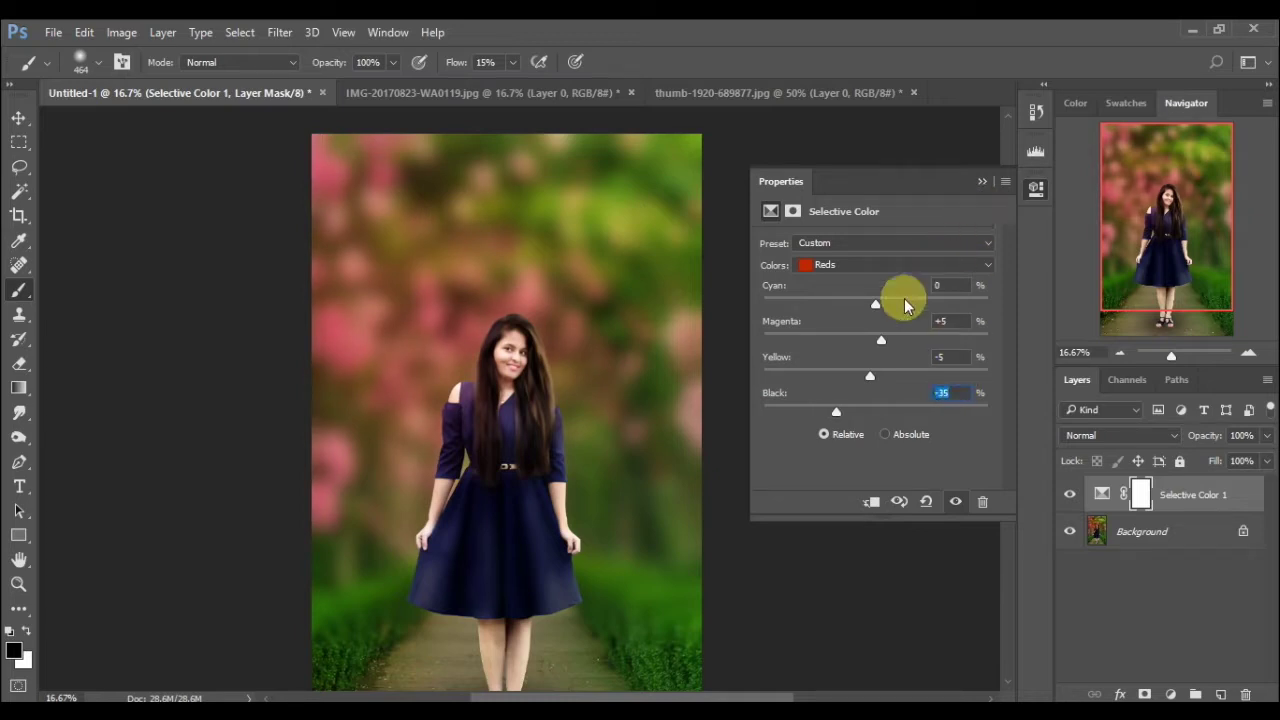
# - Set the Reds' Cyan value to -5
pyautogui.moveTo(885, 303)
pyautogui.mouseDown()
pyautogui.moveTo(990, 305)
pyautogui.moveTo(829, 346)
pyautogui.moveTo(680, 357)
pyautogui.moveTo(815, 333)
pyautogui.moveTo(835, 317)
pyautogui.mouseUp()
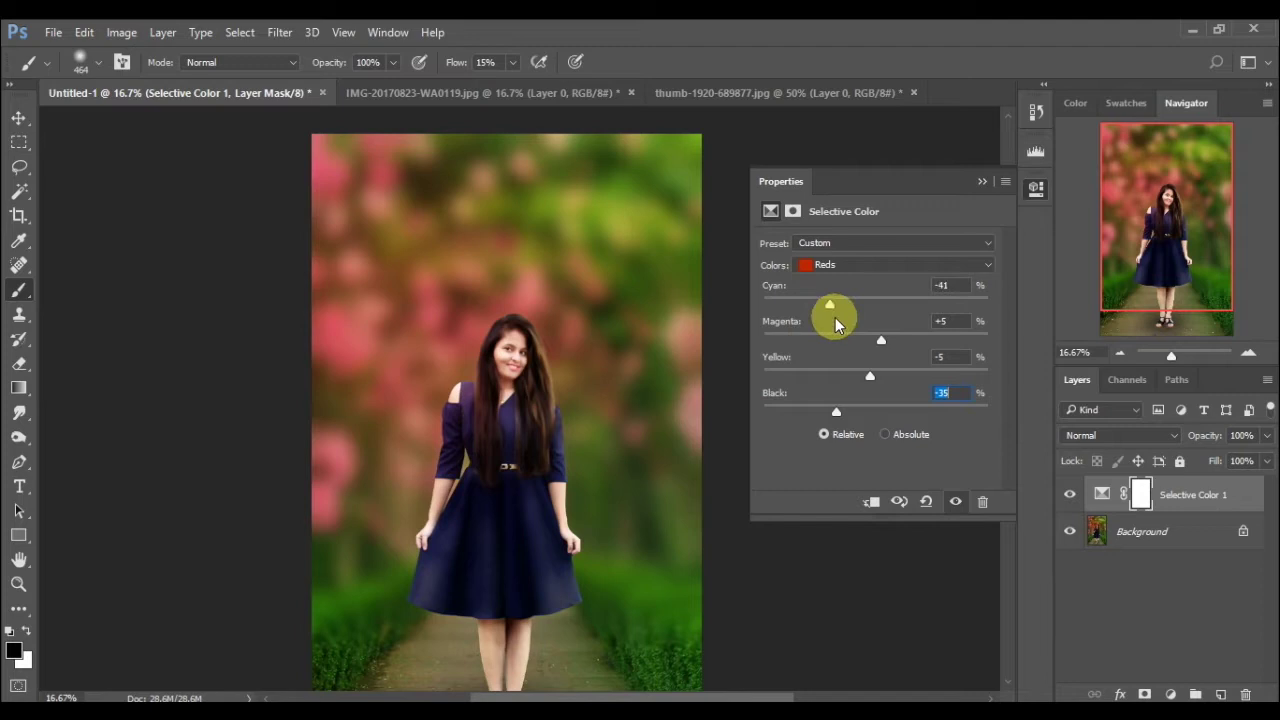
pyautogui.click(960, 285)
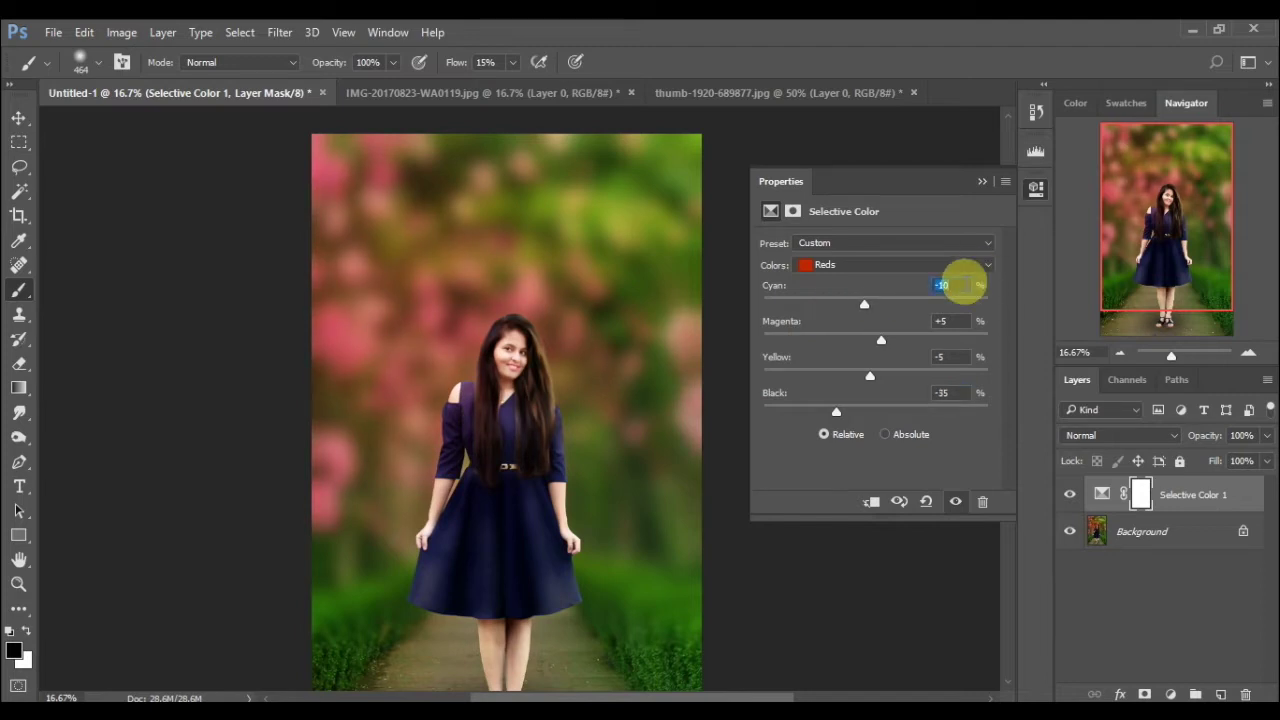
pyautogui.write('-5')
pyautogui.press('Return')
pyautogui.click(966, 266)
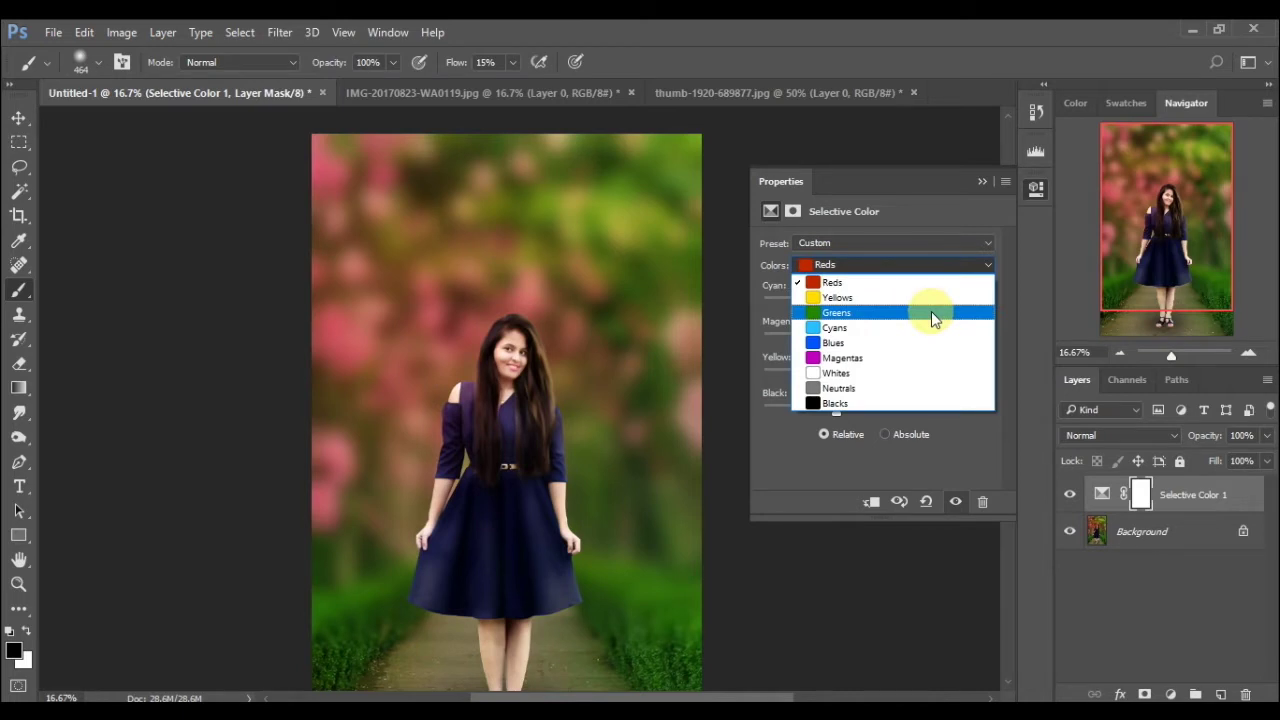
# - Switch Selective Color to Greens and set Magenta -25 and Yellow +50
pyautogui.click(931, 311)
pyautogui.moveTo(876, 340)
pyautogui.mouseDown()
pyautogui.moveTo(945, 340)
pyautogui.moveTo(631, 337)
pyautogui.mouseUp()
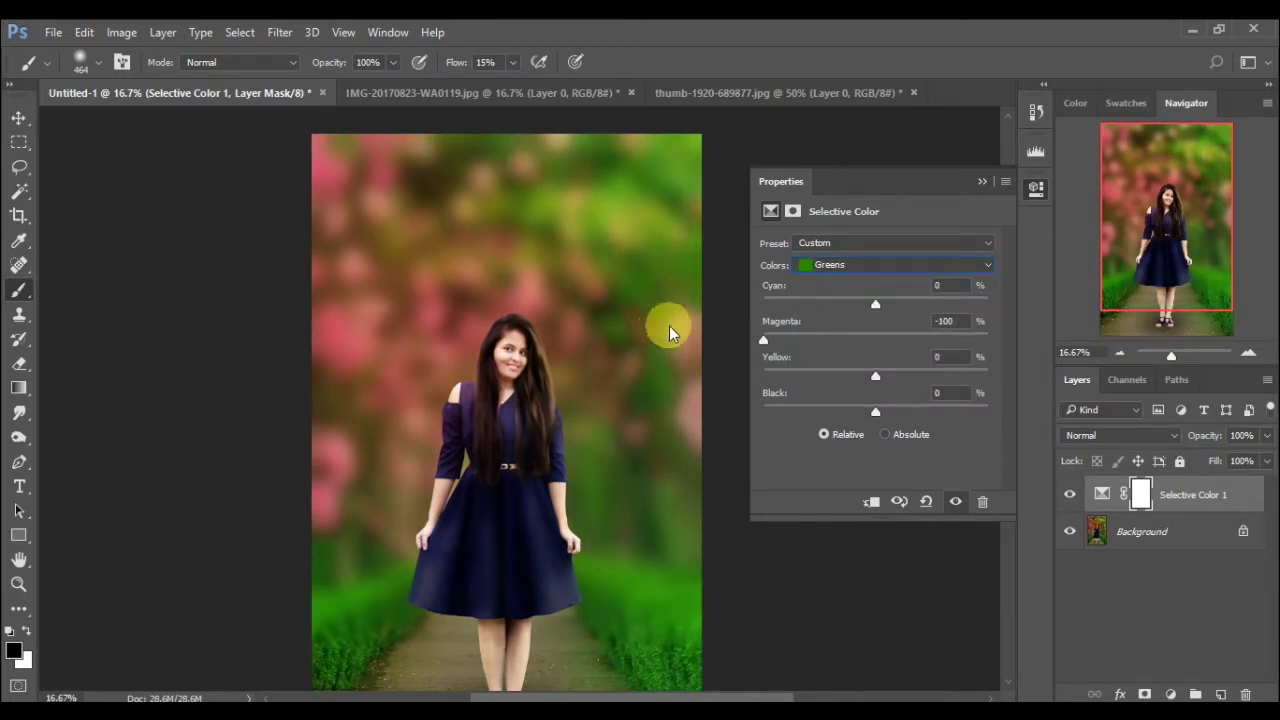
pyautogui.click(824, 338)
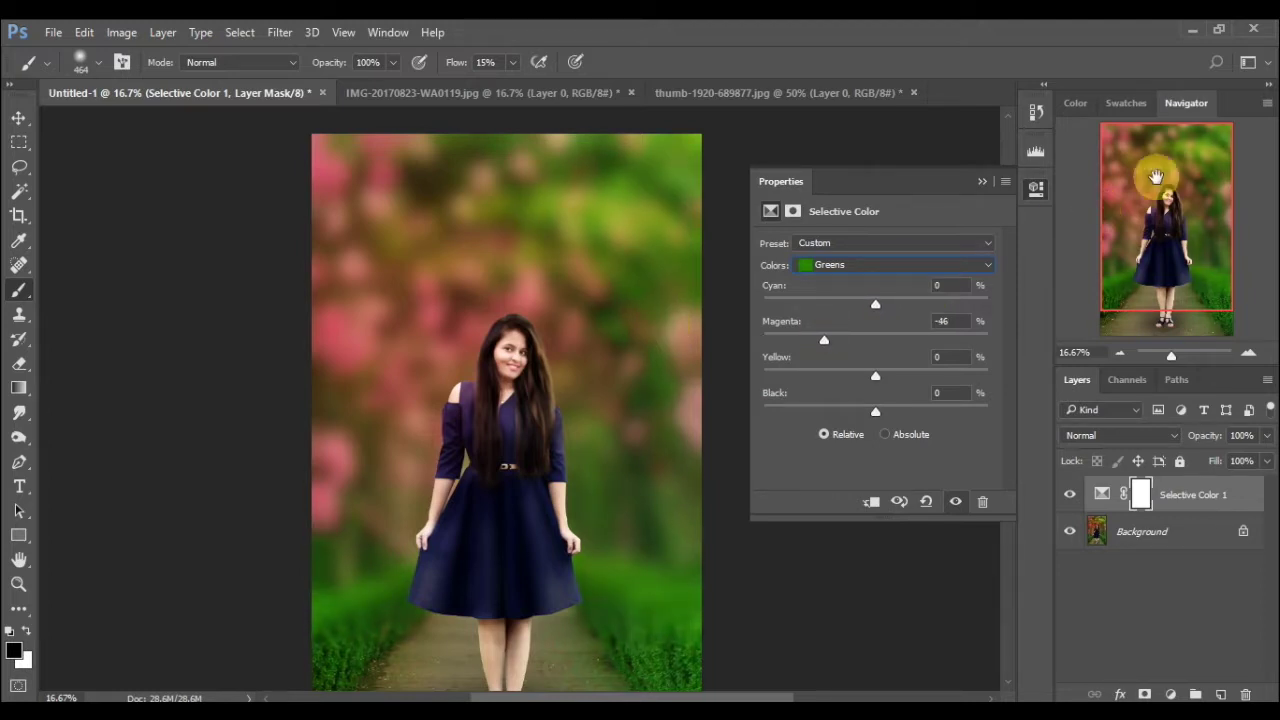
pyautogui.moveTo(1151, 163); pyautogui.dragTo(1170, 192)
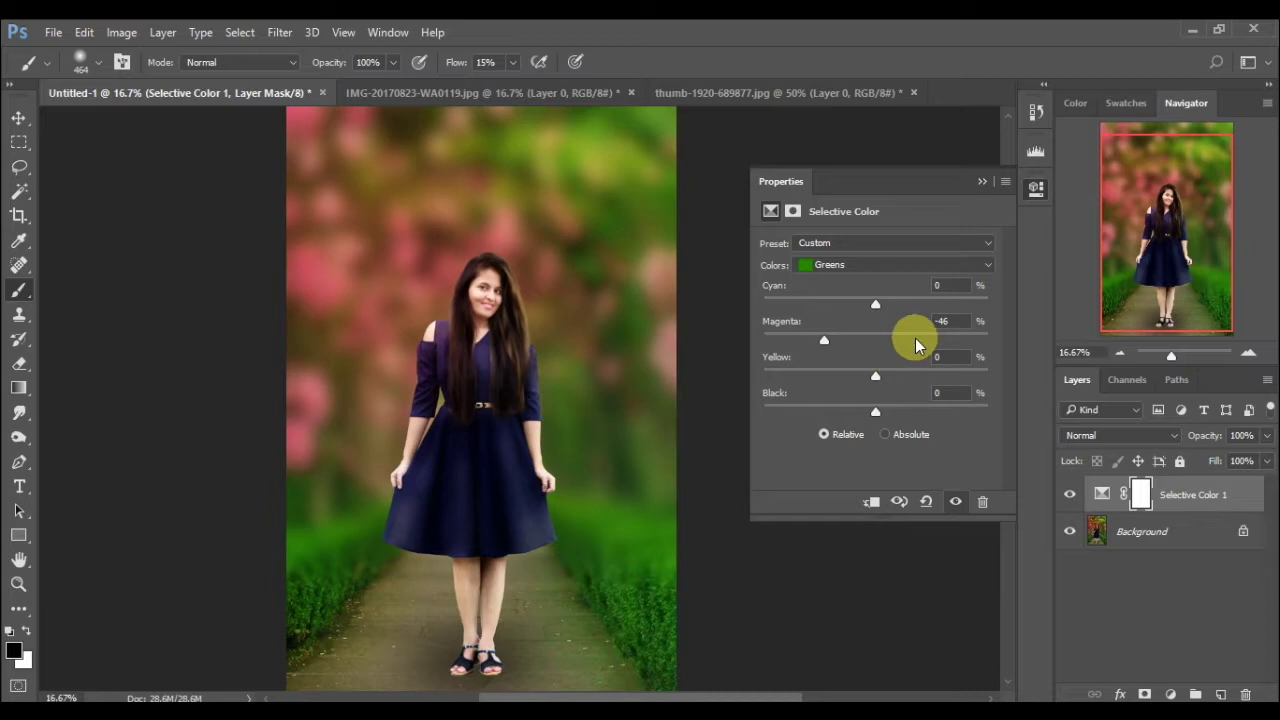
pyautogui.doubleClick(941, 321)
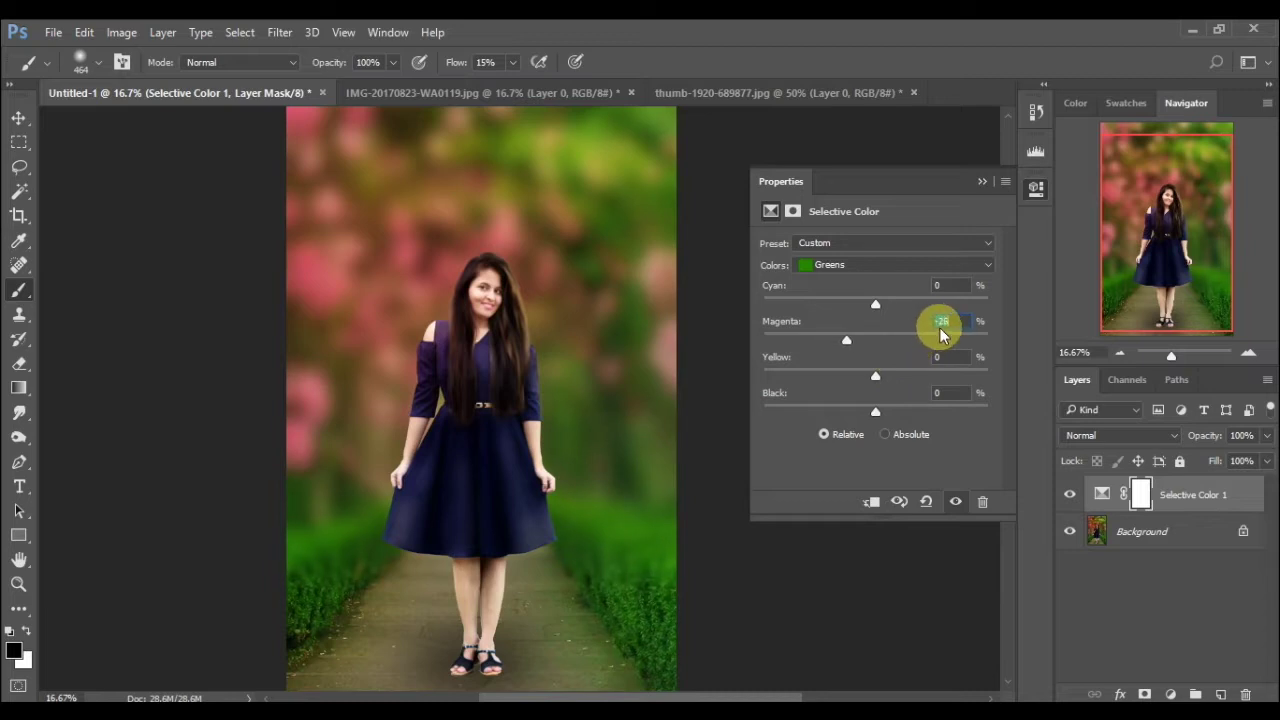
pyautogui.scroll(-10, 918, 356)
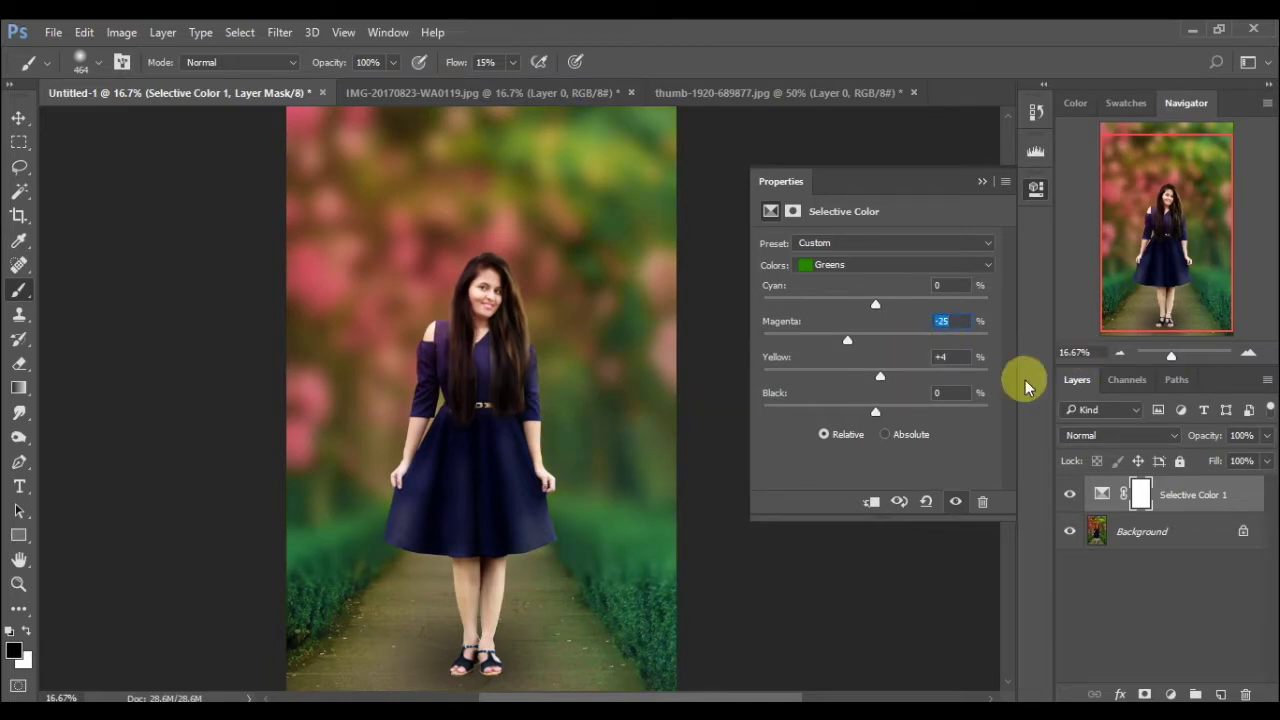
pyautogui.click(985, 376)
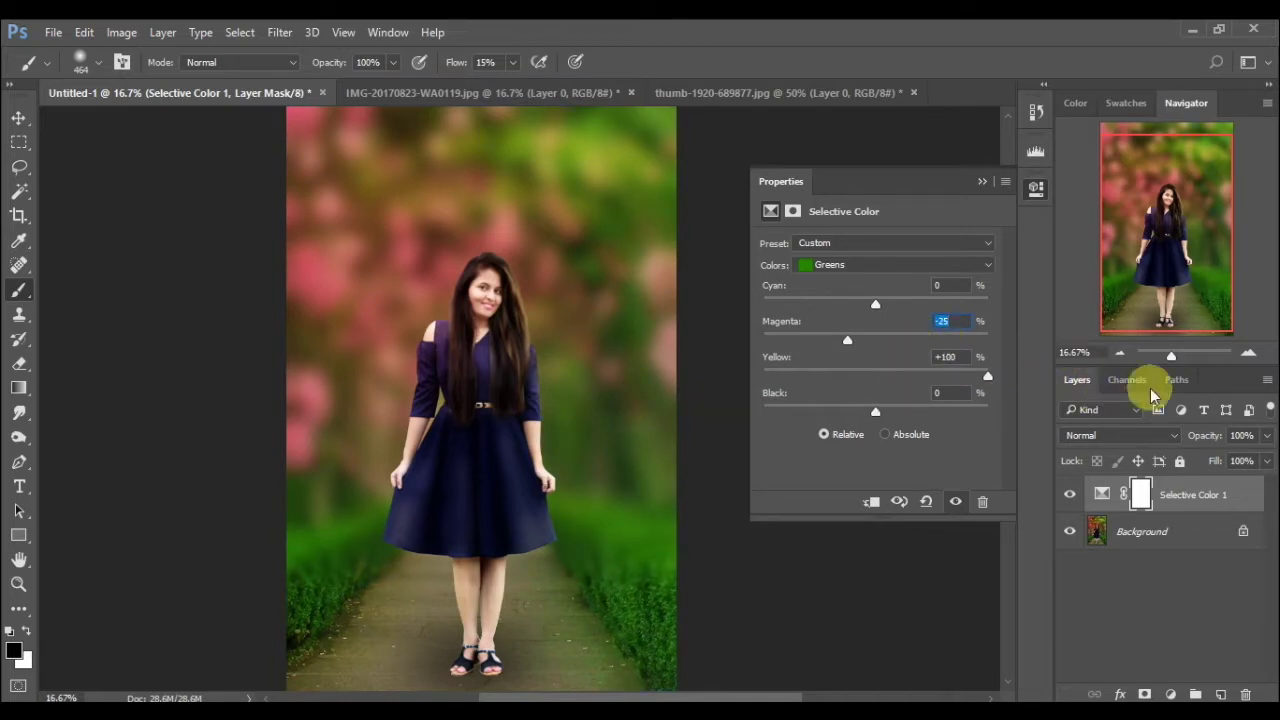
pyautogui.click(930, 374)
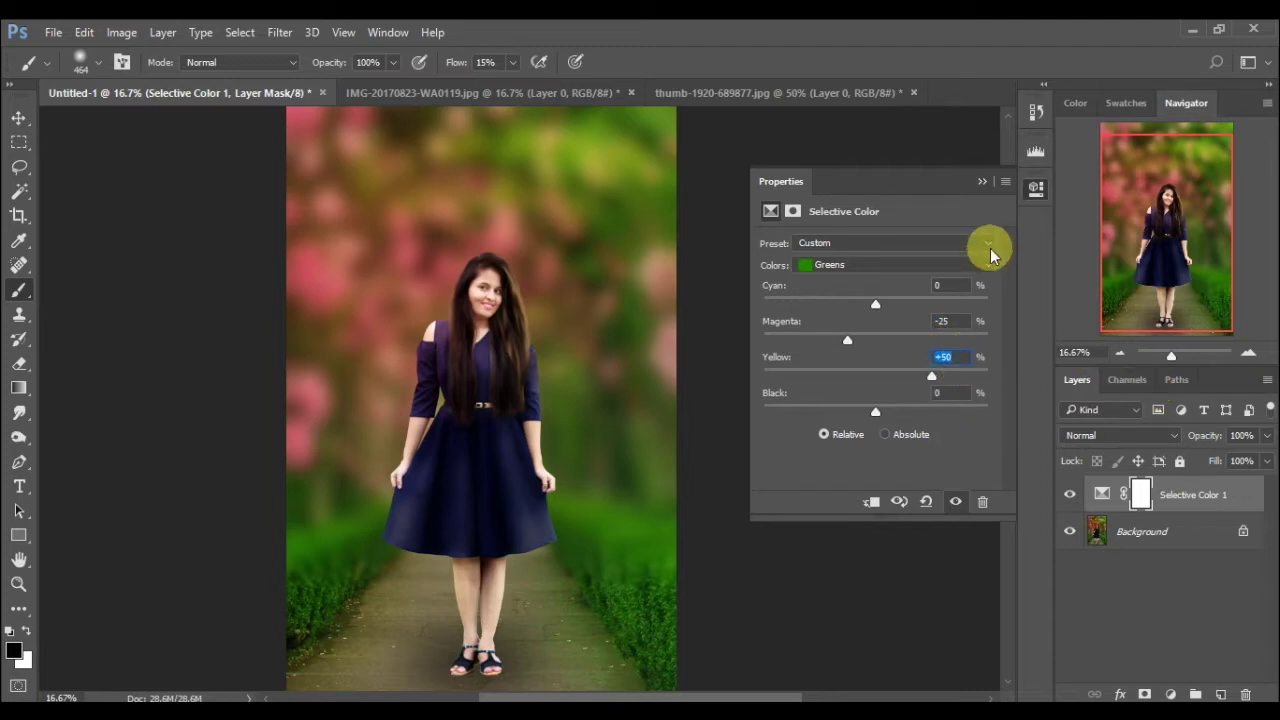
# - Set the Selective Color Blues to Yellow -100 and Magenta +100, and adjust their Cyan
pyautogui.click(889, 264)
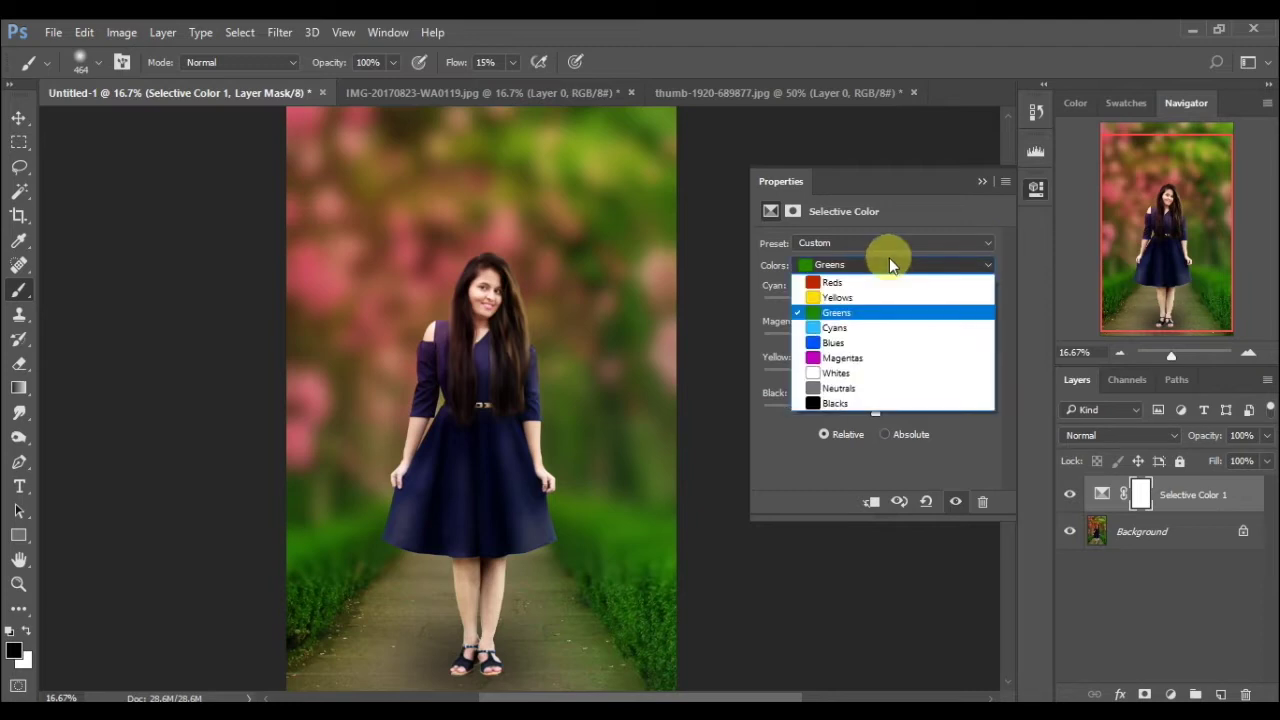
pyautogui.click(847, 347)
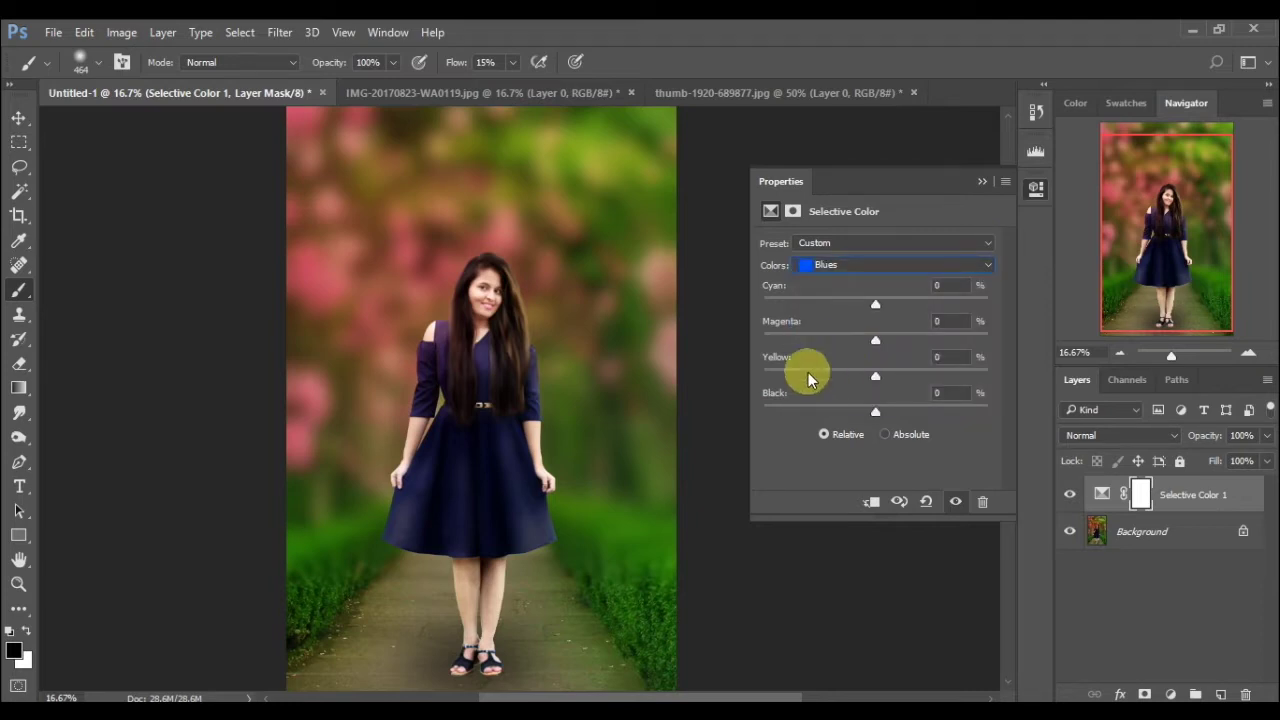
pyautogui.moveTo(808, 376)
pyautogui.mouseDown()
pyautogui.moveTo(701, 385)
pyautogui.moveTo(1145, 376)
pyautogui.moveTo(666, 423)
pyautogui.mouseUp()
pyautogui.moveTo(909, 343); pyautogui.dragTo(1045, 330)
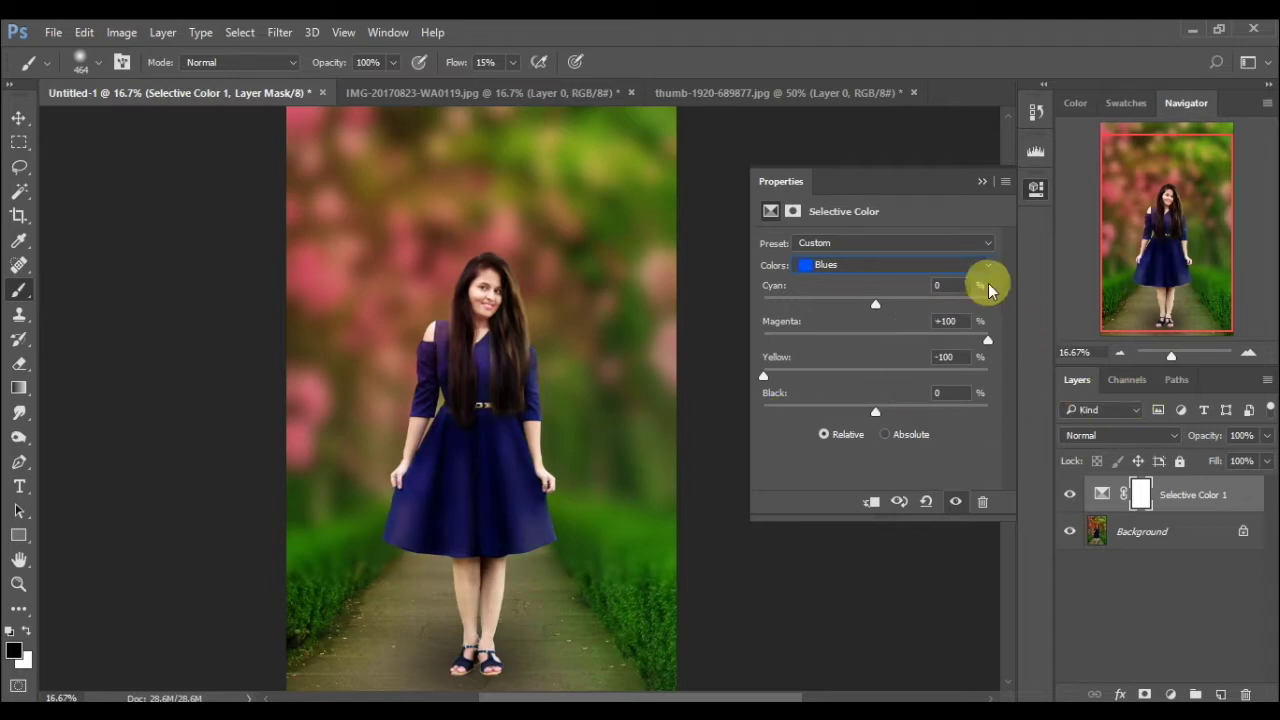
pyautogui.moveTo(875, 303)
pyautogui.mouseDown()
pyautogui.moveTo(850, 303)
pyautogui.moveTo(881, 318)
pyautogui.mouseUp()
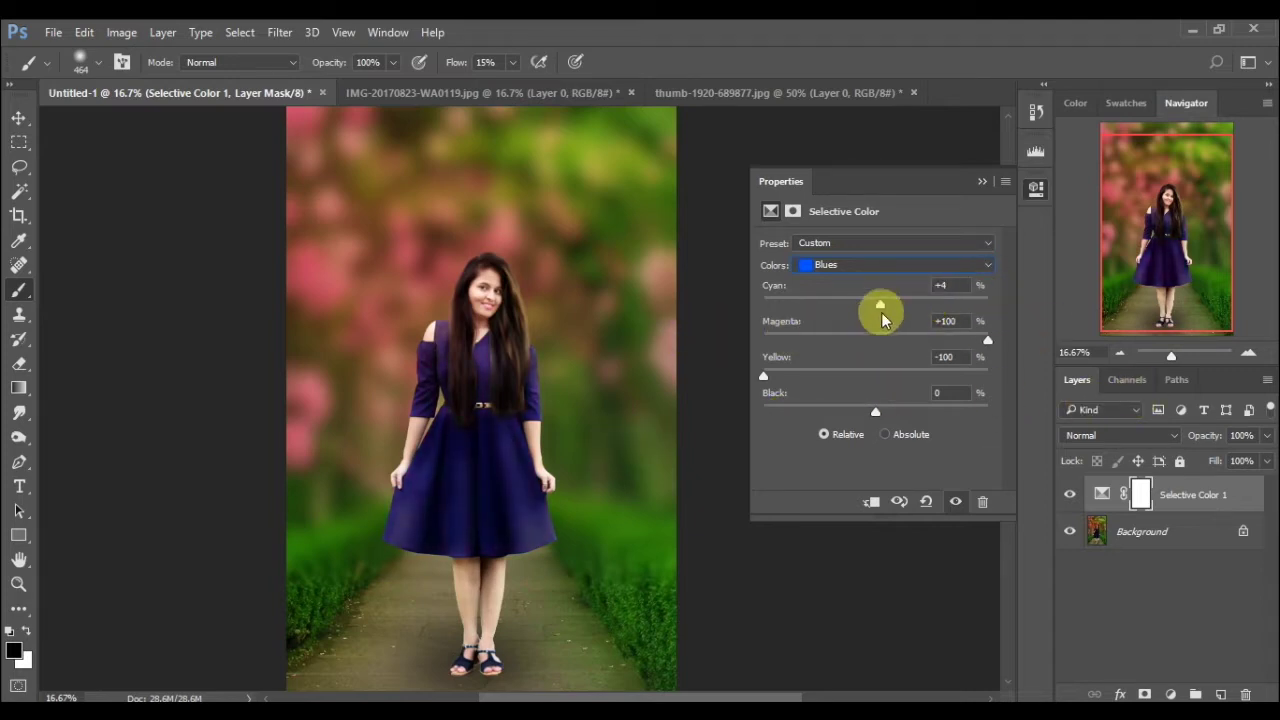
# - Switch the range to Cyans, then to Blacks, and lower Black to -5
pyautogui.click(906, 266)
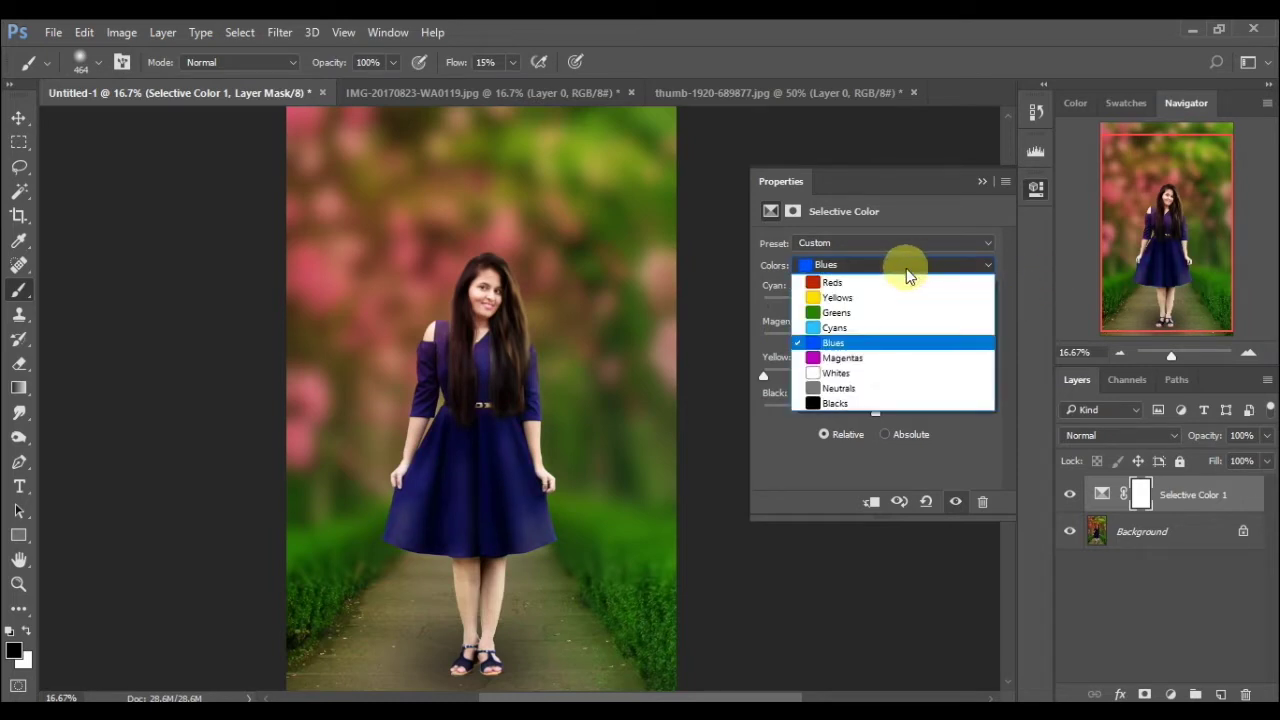
pyautogui.click(880, 328)
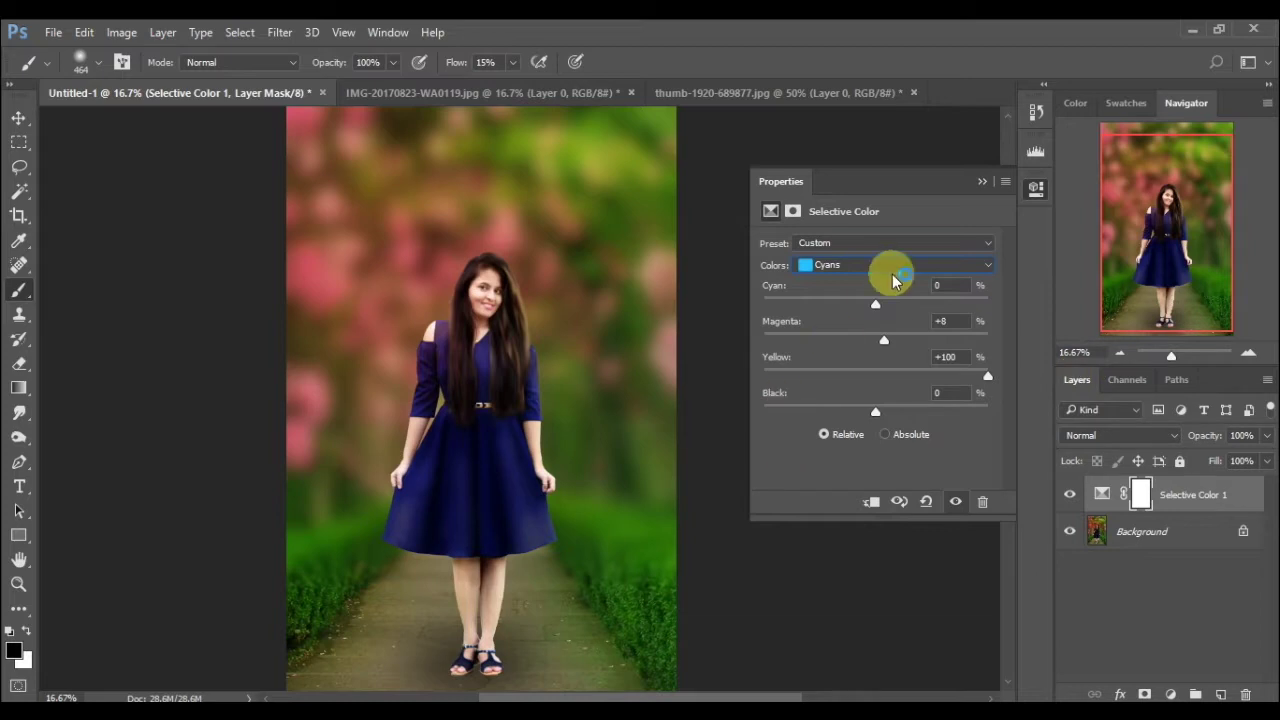
pyautogui.click(893, 266)
pyautogui.click(848, 402)
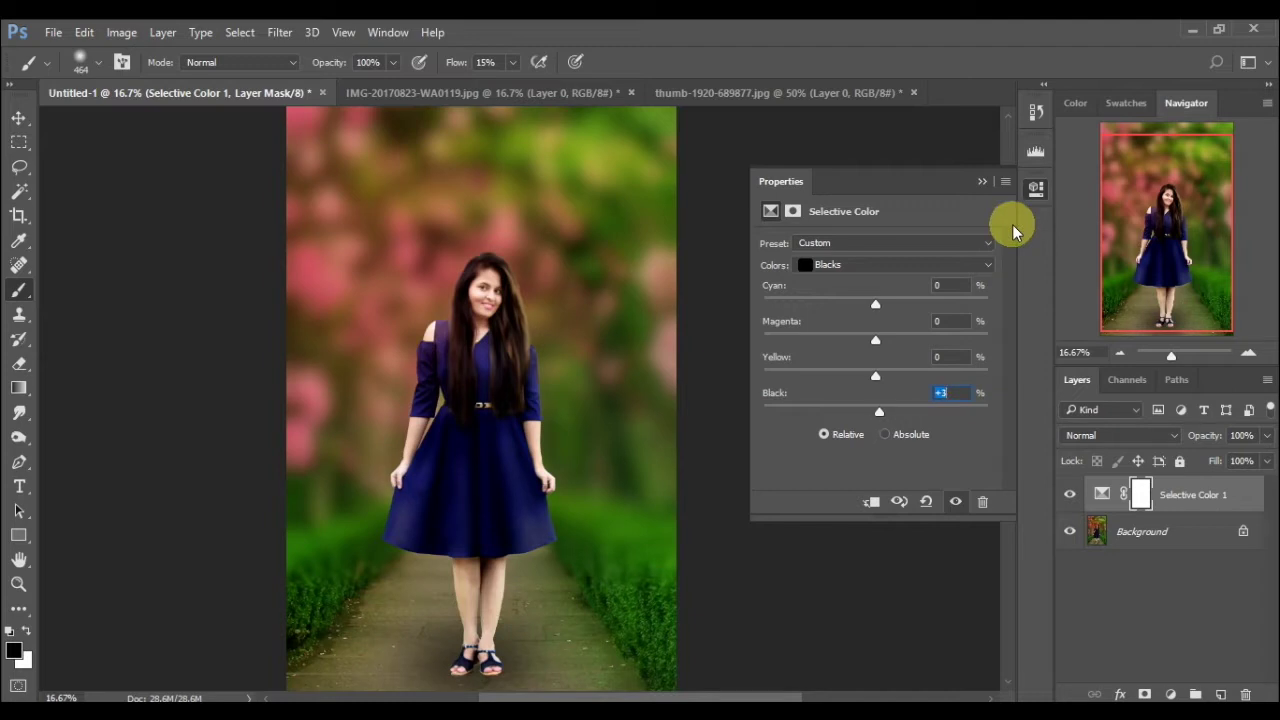
pyautogui.press('Down')
pyautogui.press('Down')
pyautogui.press('Down')
pyautogui.press('Down')
pyautogui.press('Down')
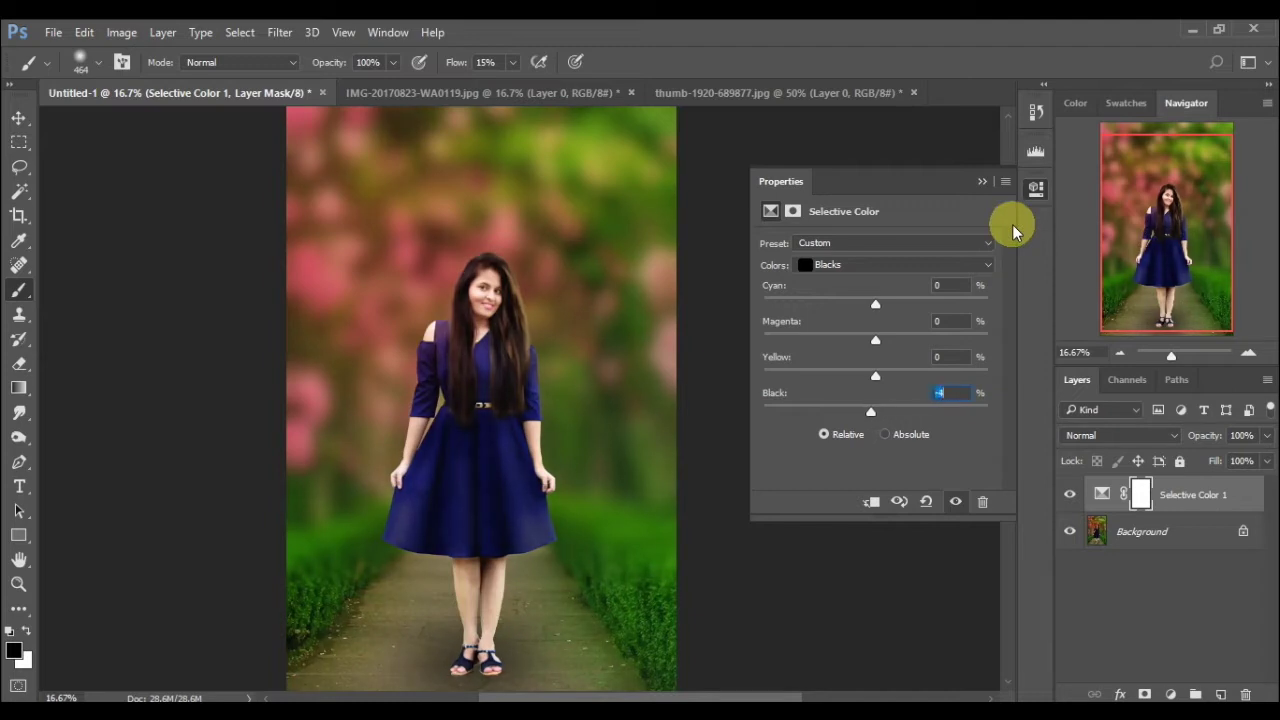
pyautogui.press('Down')
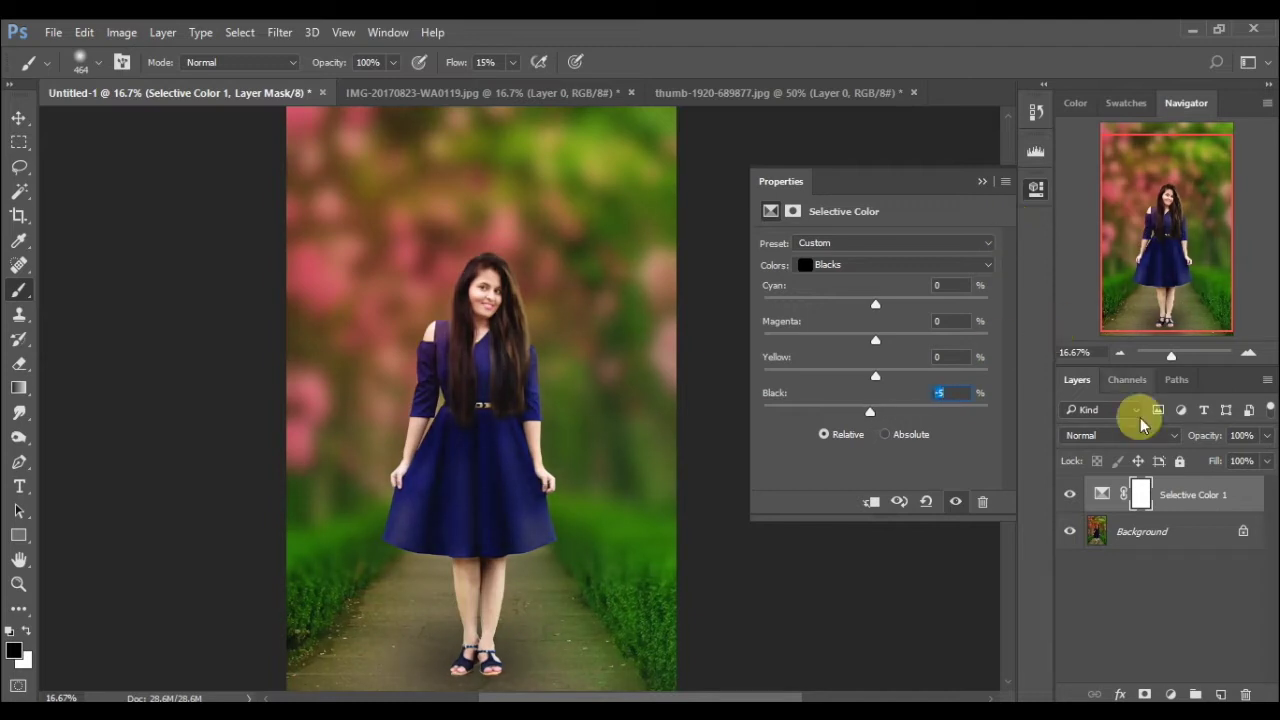
# - Merge the Selective Color layer into the Background, close Properties, and zoom out to 12.5%
pyautogui.click(1070, 494)
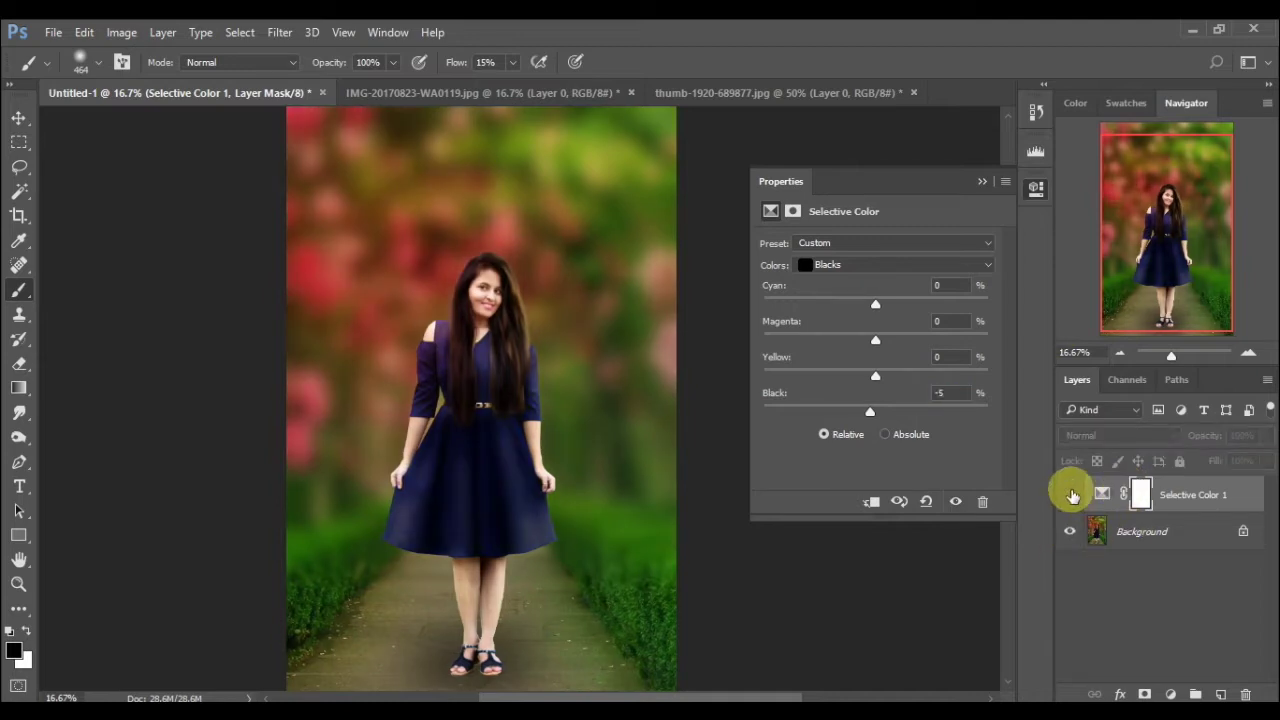
pyautogui.rightClick(1155, 530)
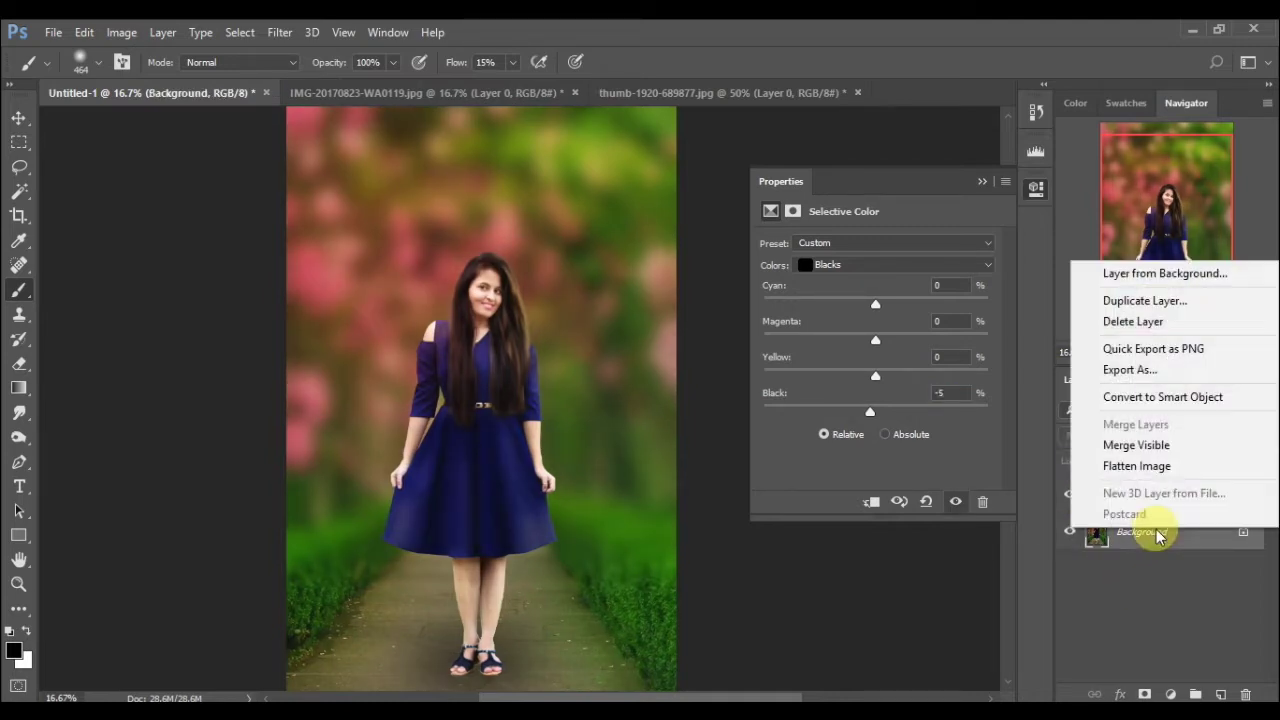
pyautogui.click(1136, 445)
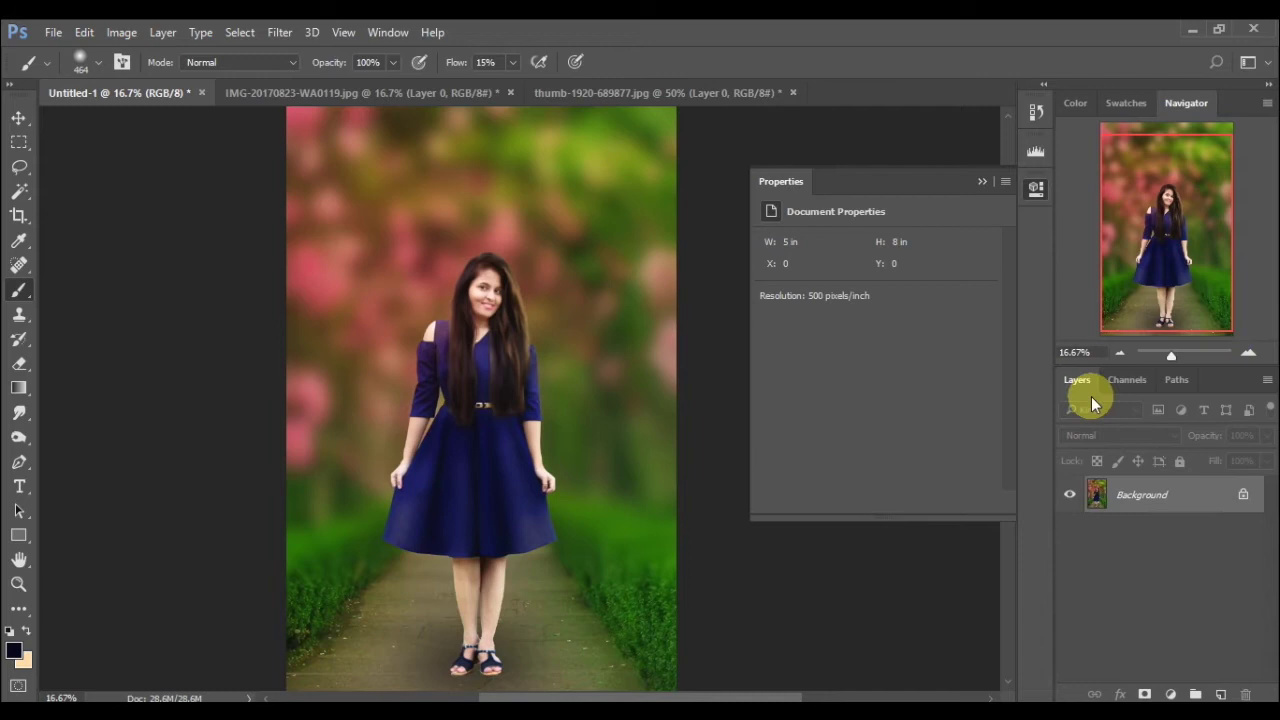
pyautogui.click(983, 181)
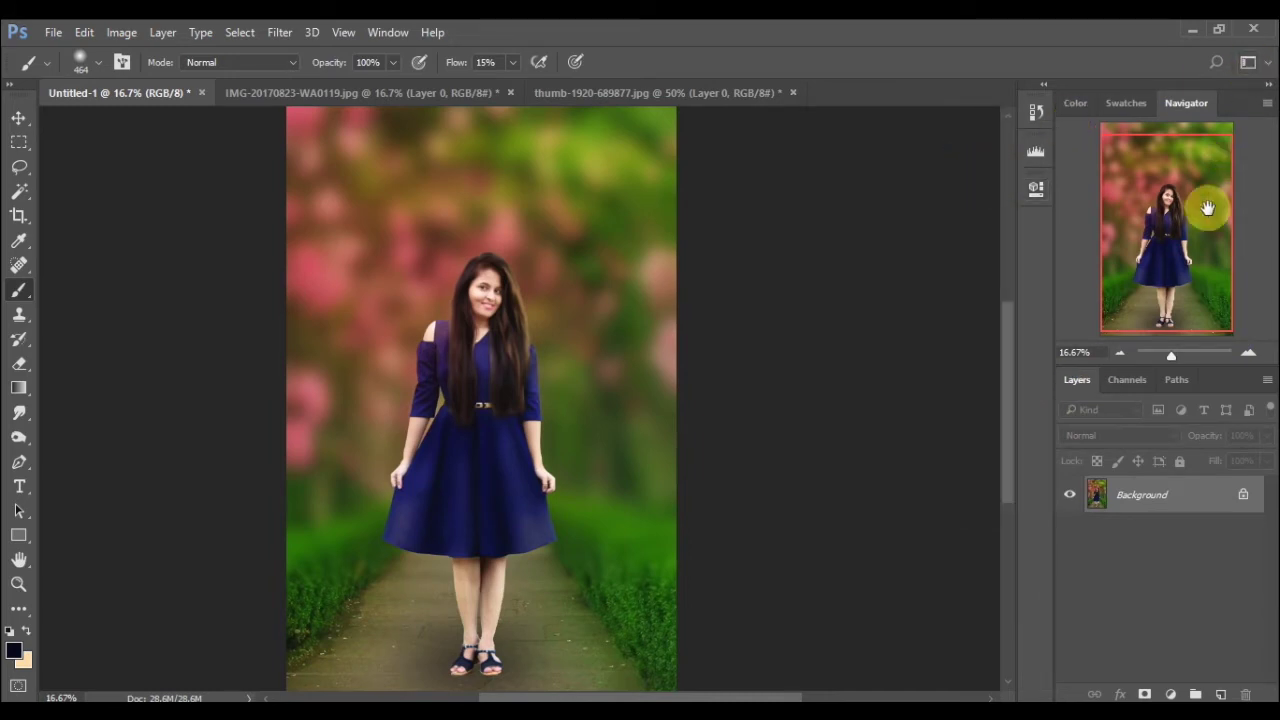
pyautogui.click(1121, 352)
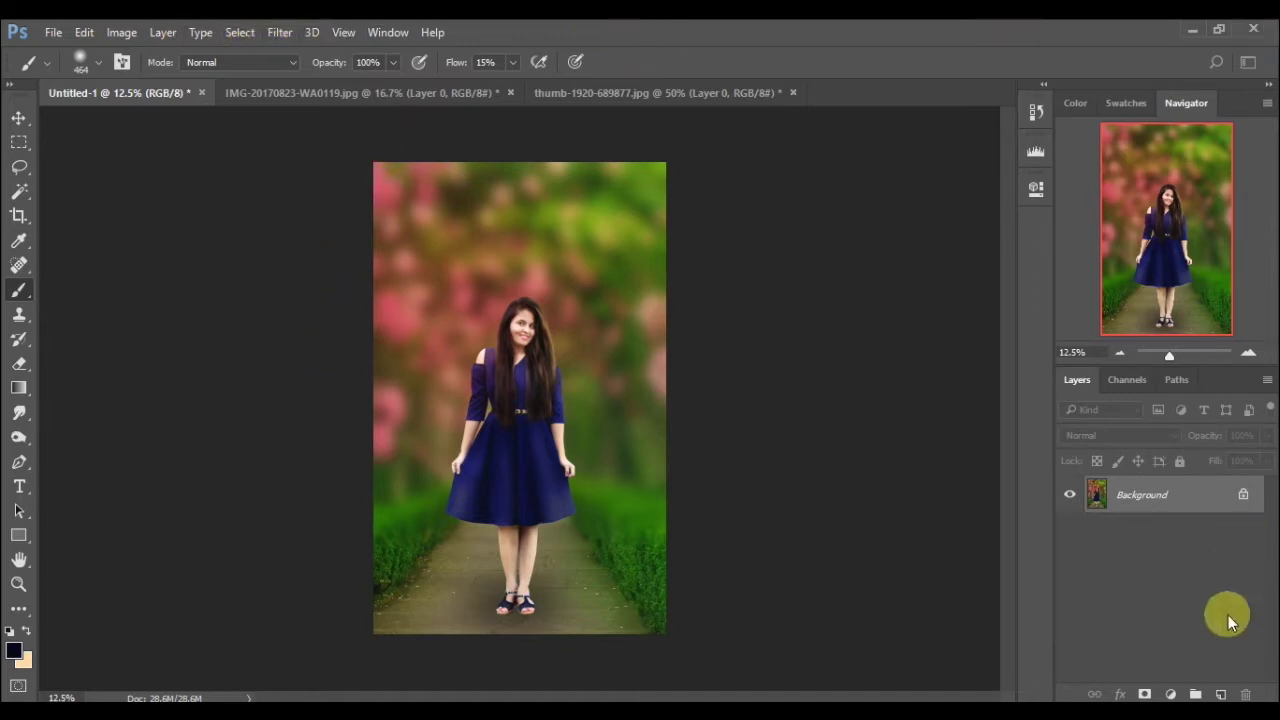
# - Apply Surface Blur at Radius 8 pixels and Threshold 12 levels, checking the face in the preview
pyautogui.click(281, 32)
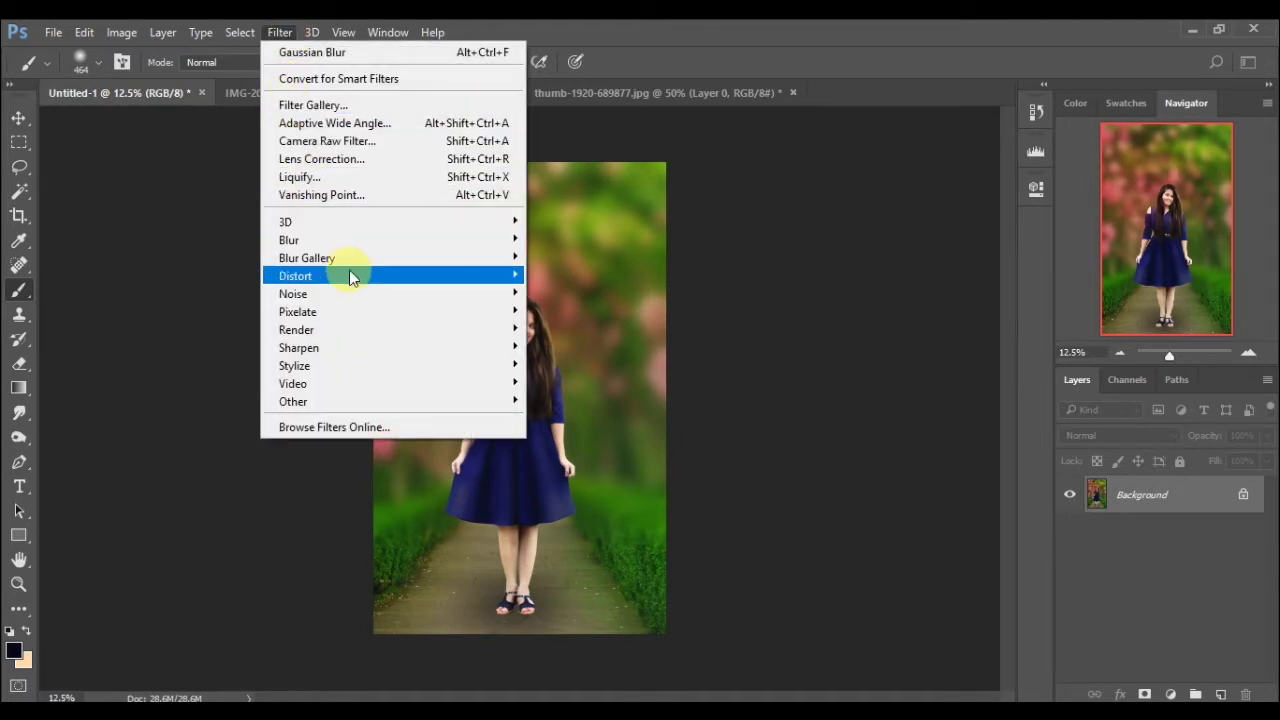
pyautogui.moveTo(289, 240)
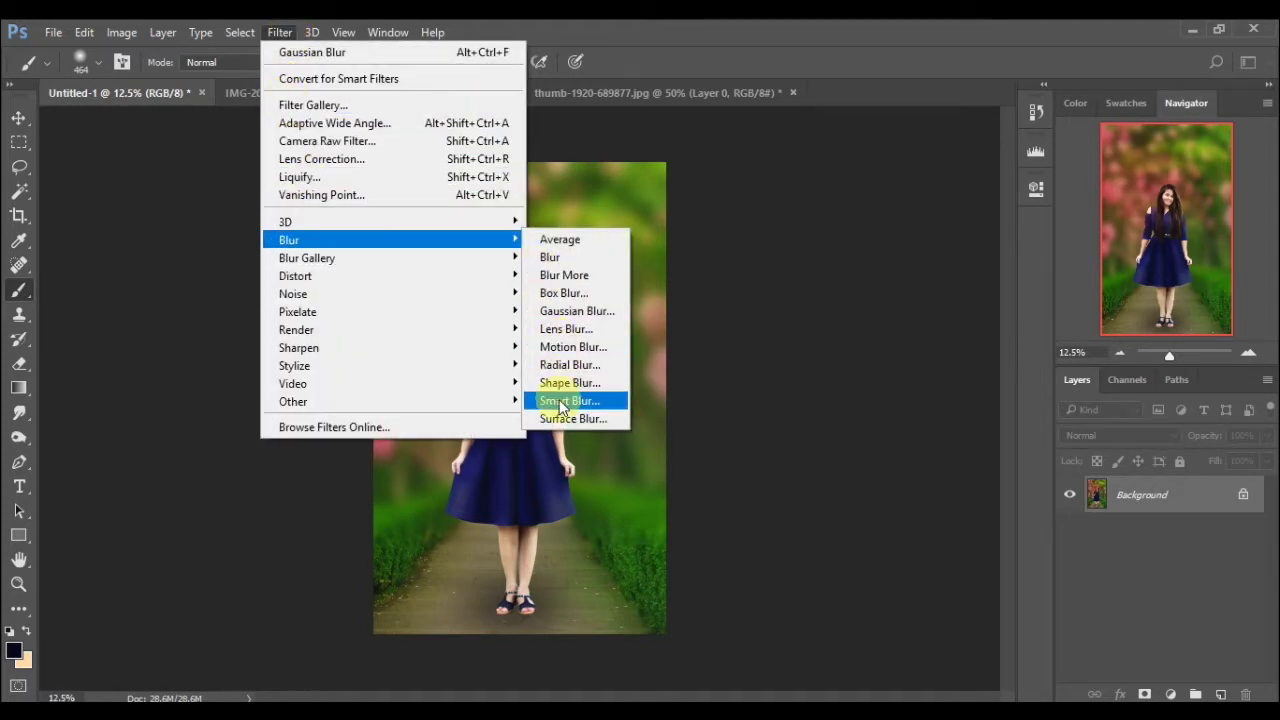
pyautogui.click(560, 419)
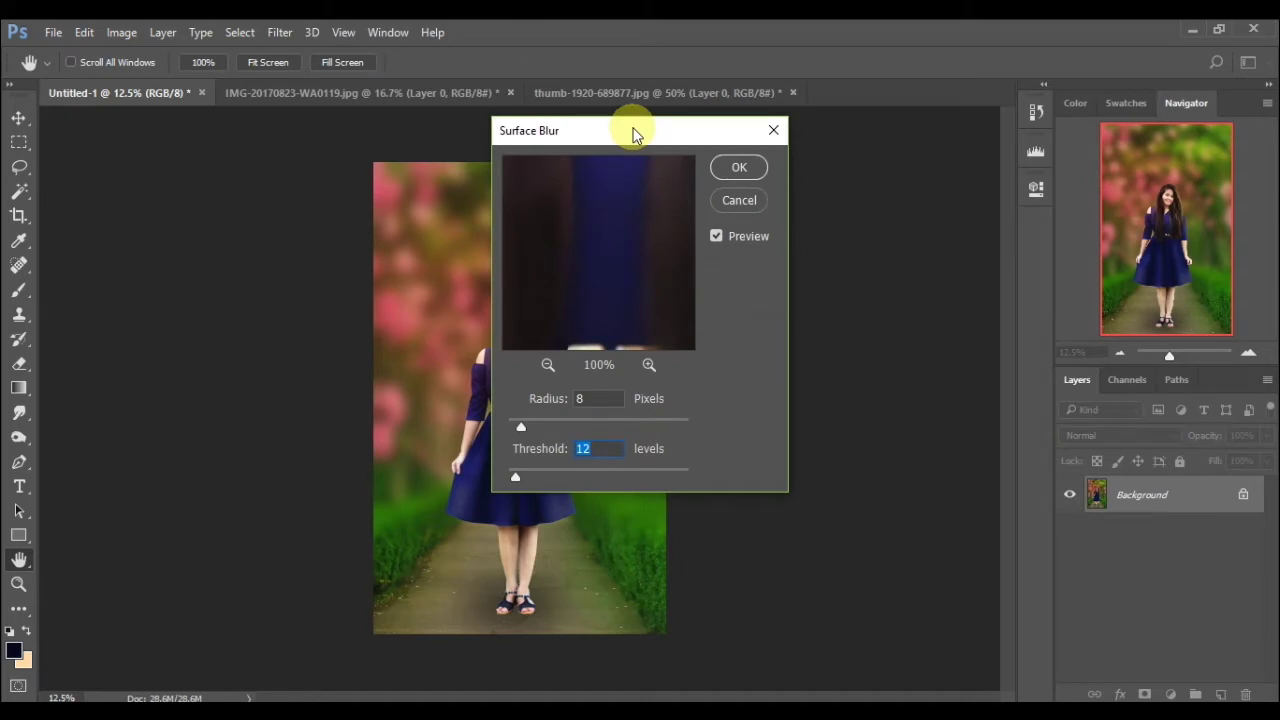
pyautogui.moveTo(663, 191); pyautogui.dragTo(637, 332)
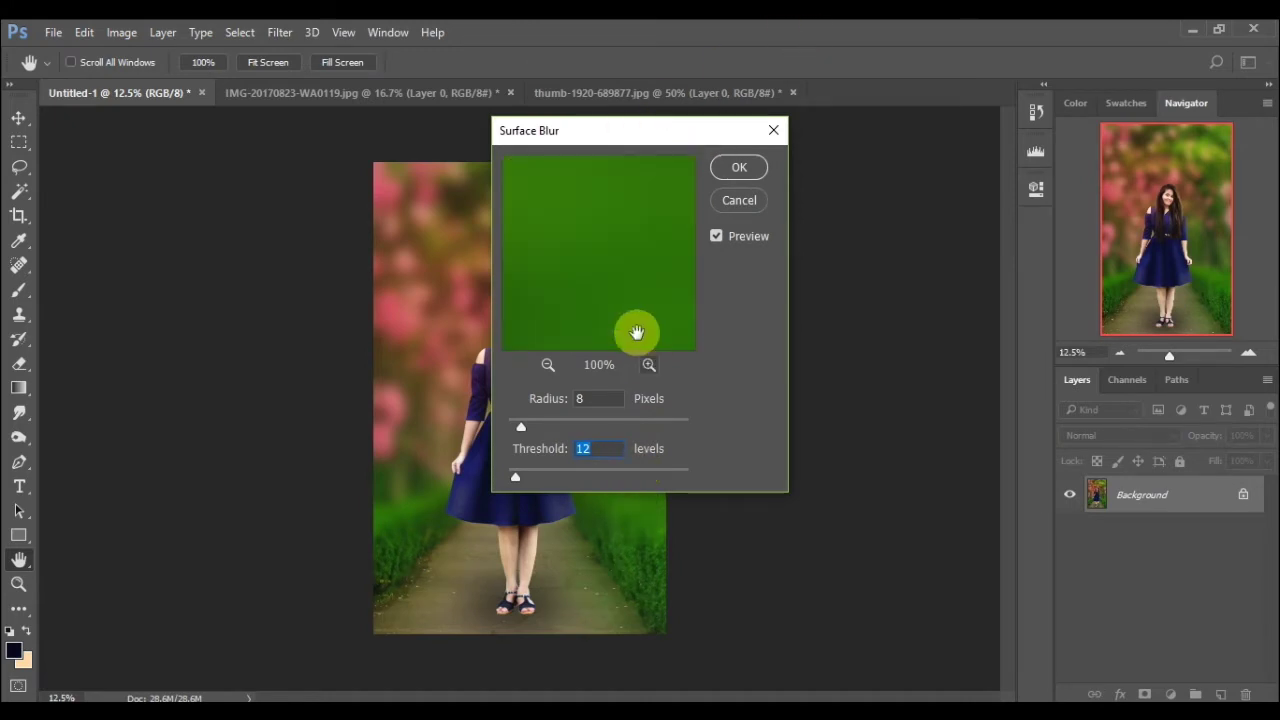
pyautogui.click(548, 365)
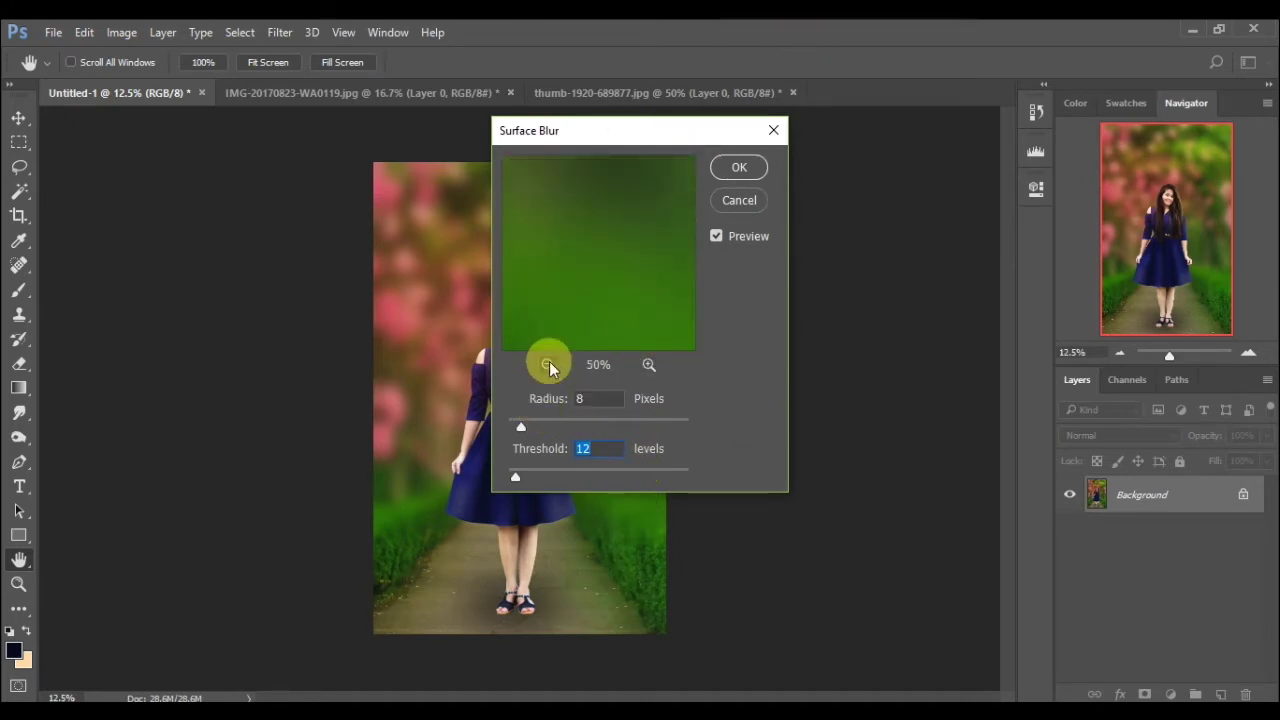
pyautogui.click(548, 365)
pyautogui.click(548, 365)
pyautogui.moveTo(594, 214)
pyautogui.mouseDown()
pyautogui.moveTo(750, 398)
pyautogui.moveTo(676, 352)
pyautogui.mouseUp()
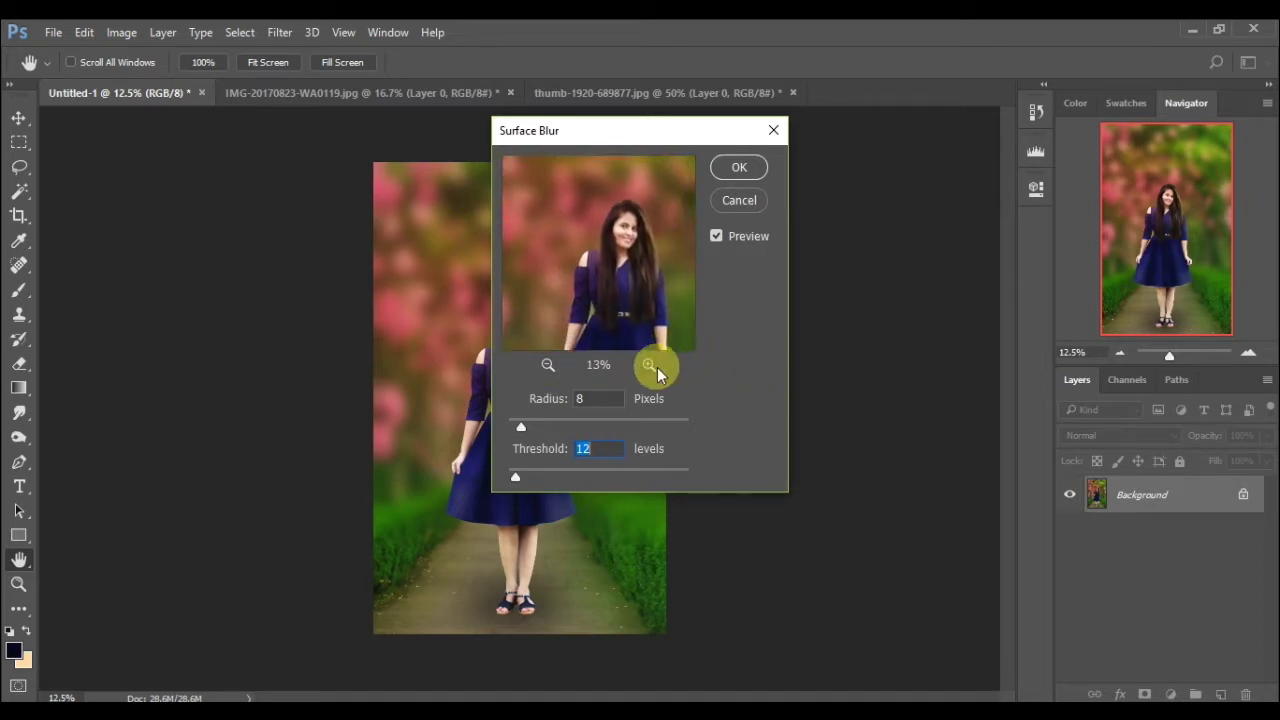
pyautogui.click(657, 367)
pyautogui.moveTo(623, 251); pyautogui.dragTo(533, 317)
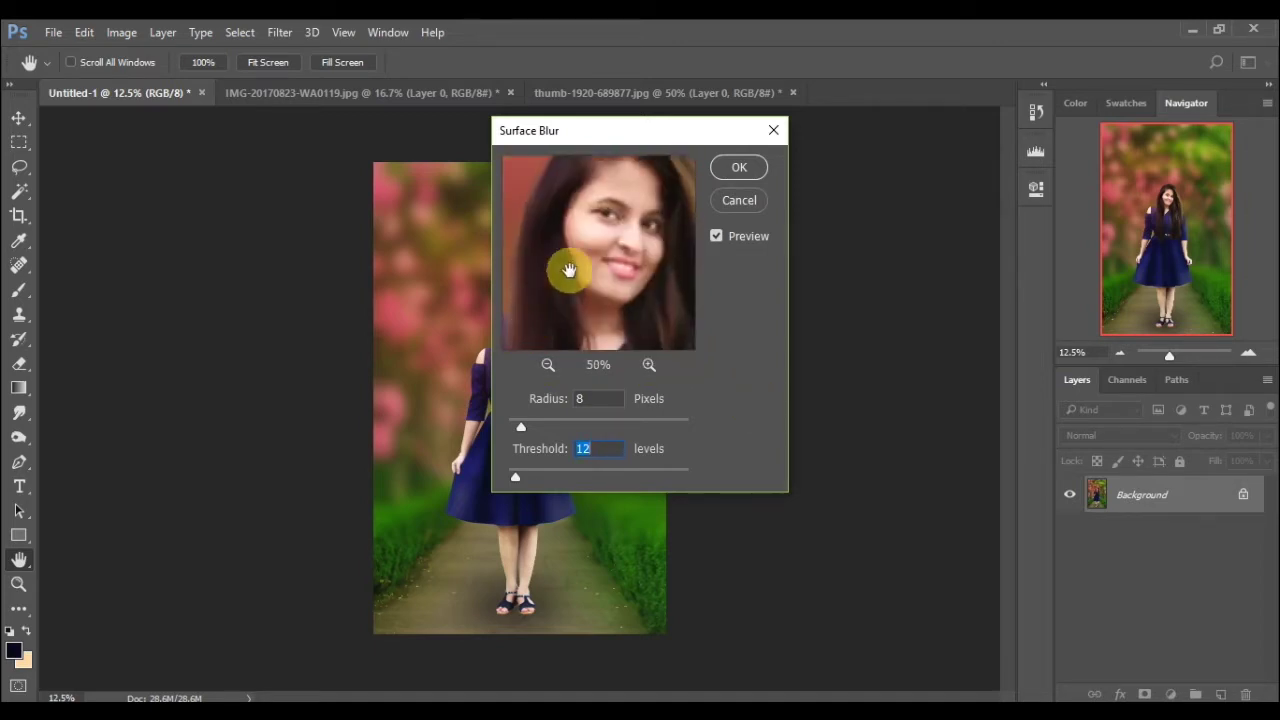
pyautogui.moveTo(567, 265); pyautogui.dragTo(565, 283)
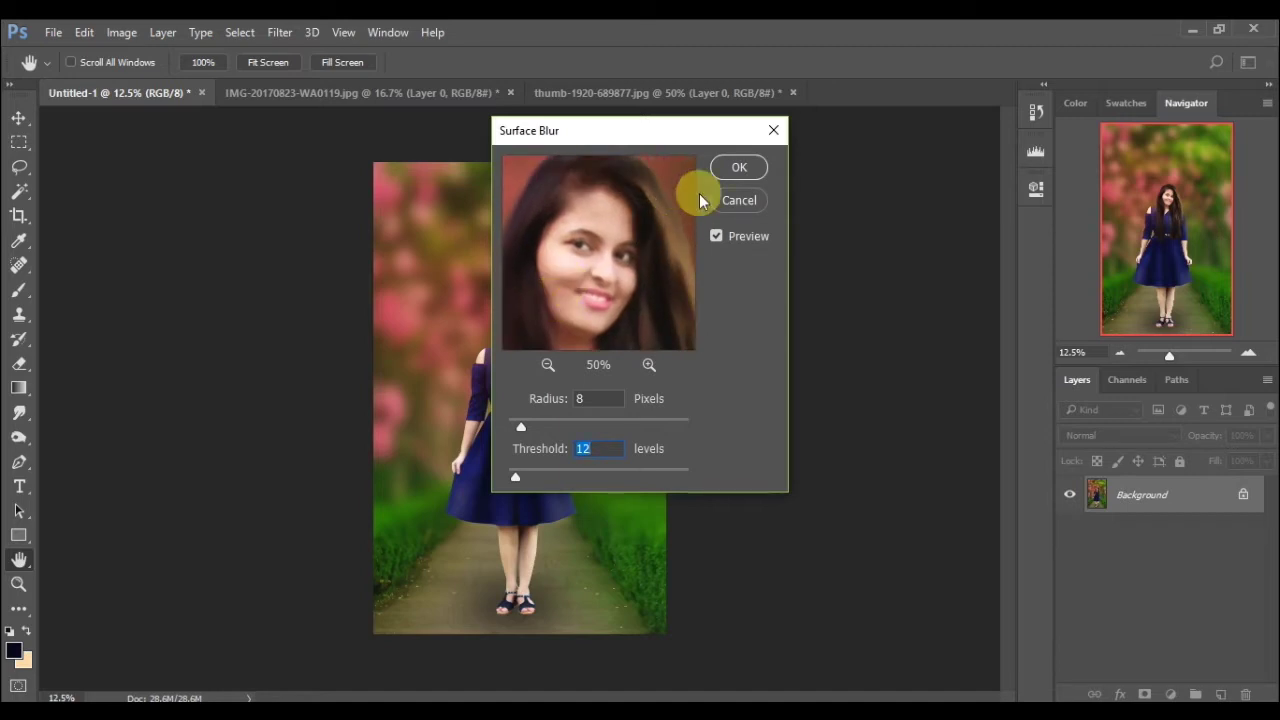
pyautogui.click(755, 165)
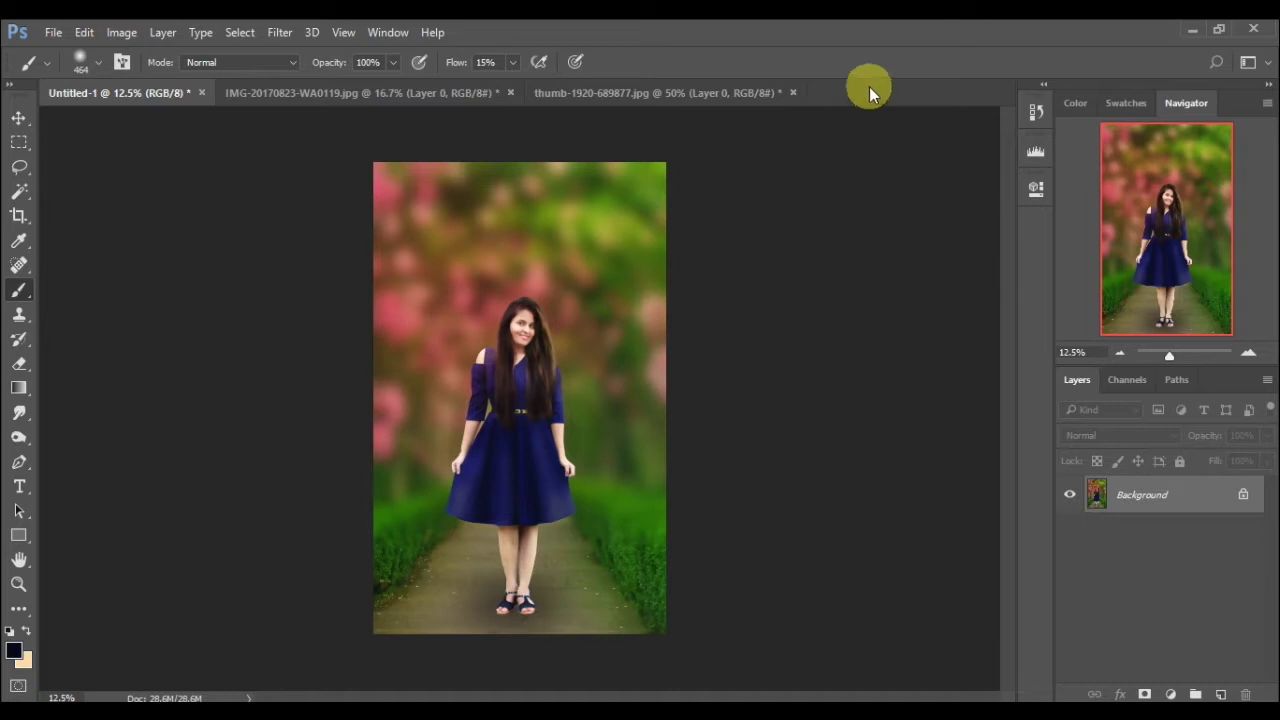
# - Sharpen the face with Unsharp Mask at Amount 41%, Radius 1.9 pixels and Threshold 0
pyautogui.click(1250, 353)
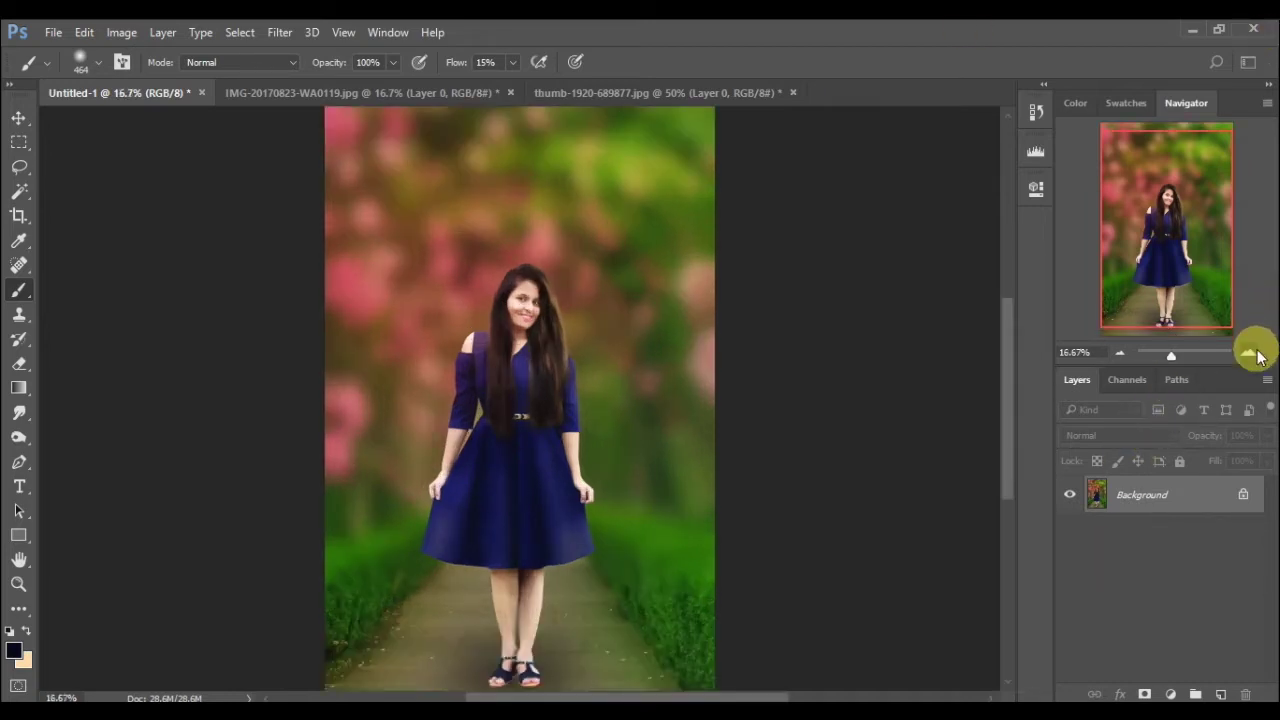
pyautogui.click(1250, 353)
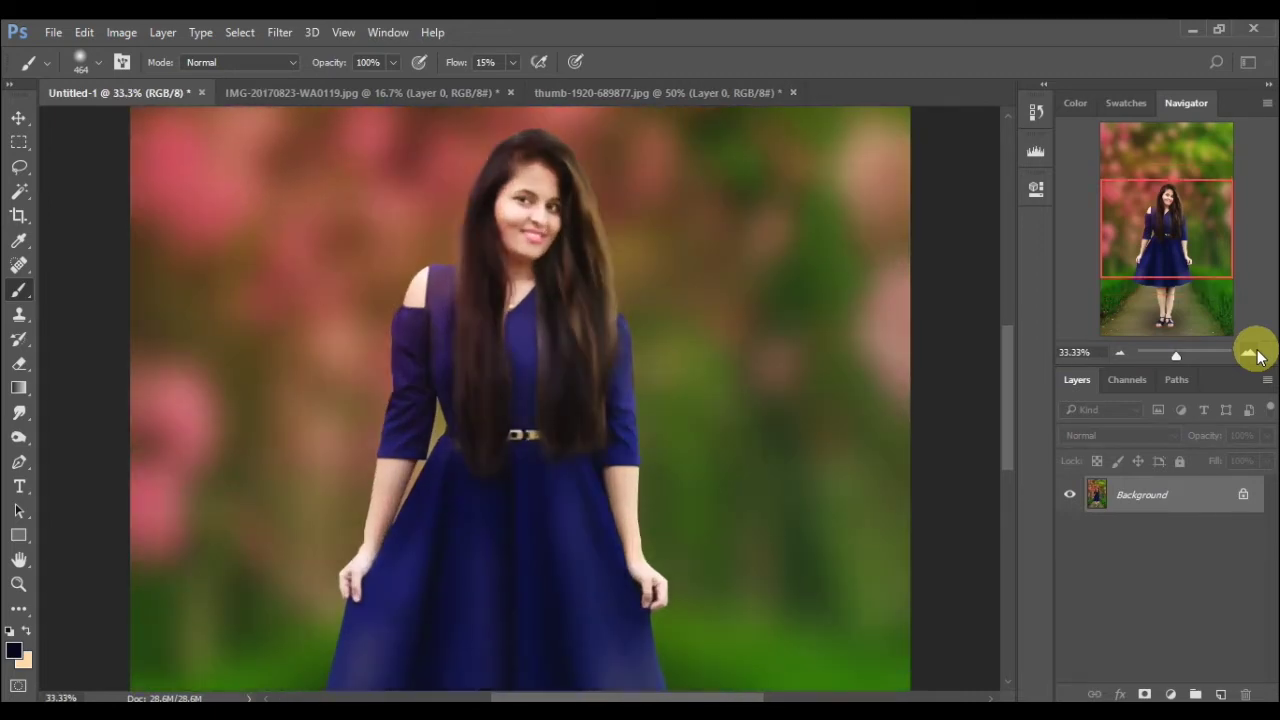
pyautogui.click(1250, 353)
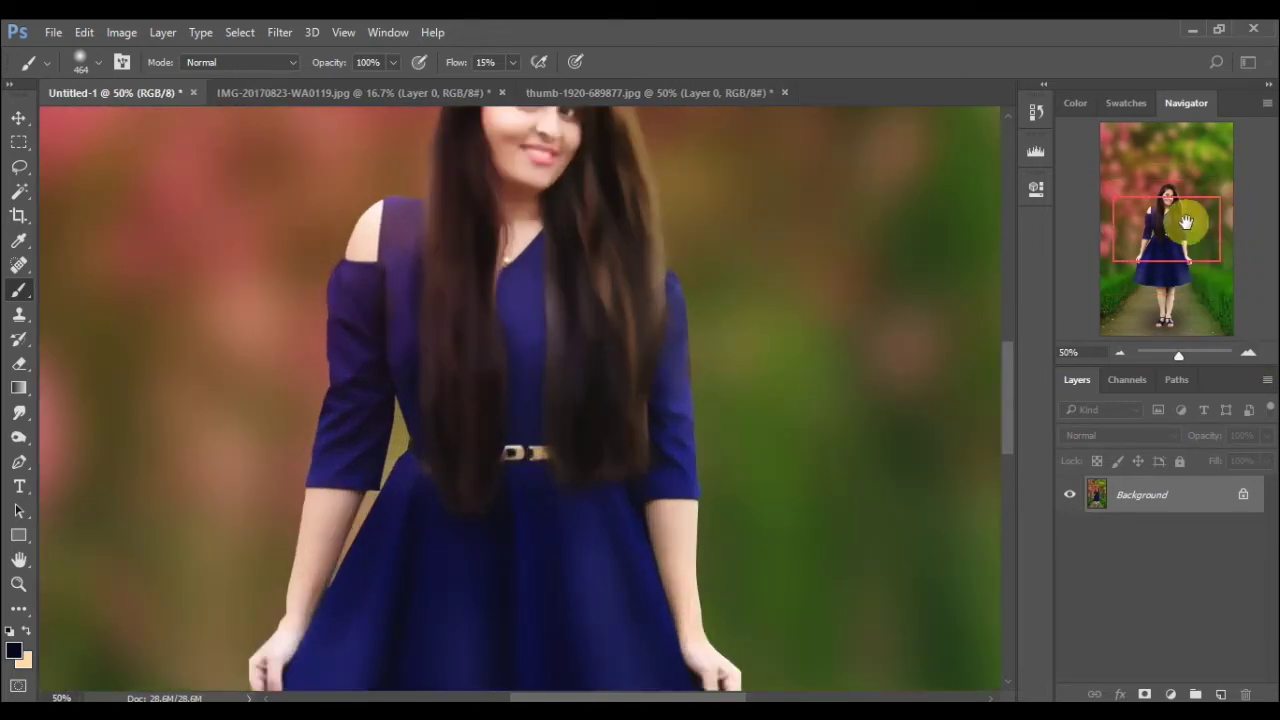
pyautogui.moveTo(1185, 222); pyautogui.dragTo(1184, 212)
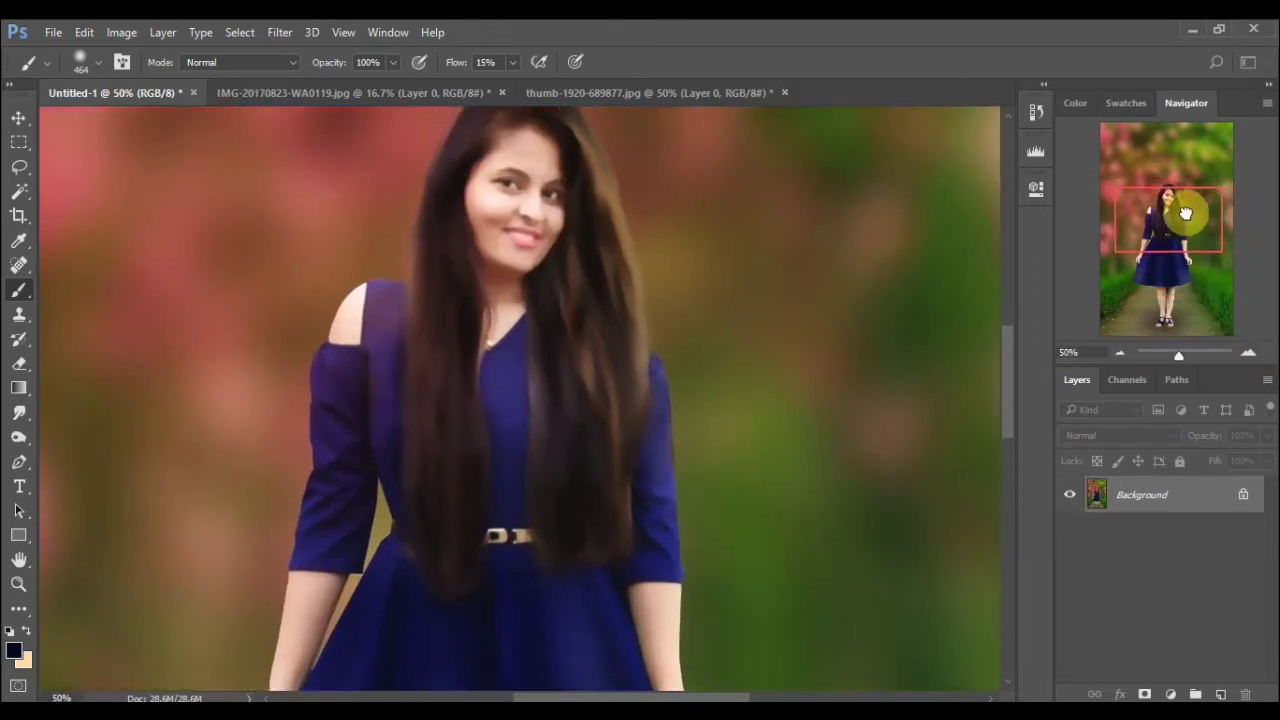
pyautogui.click(292, 28)
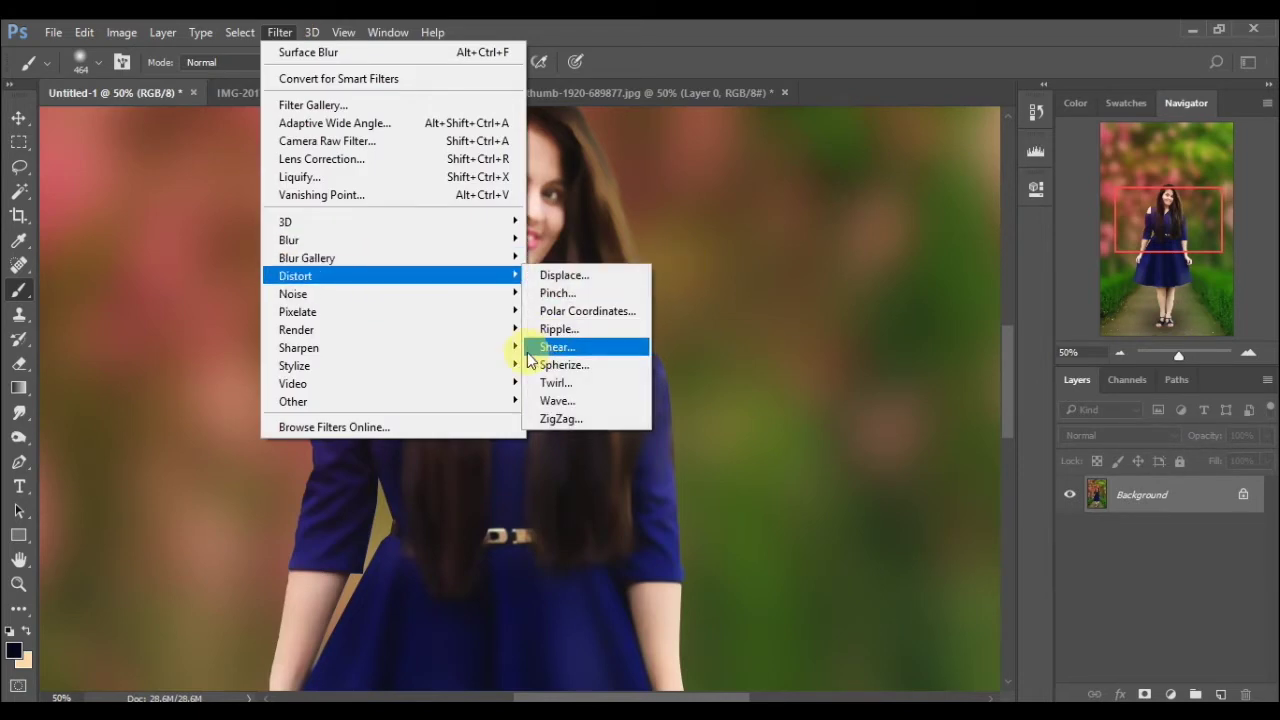
pyautogui.moveTo(300, 347)
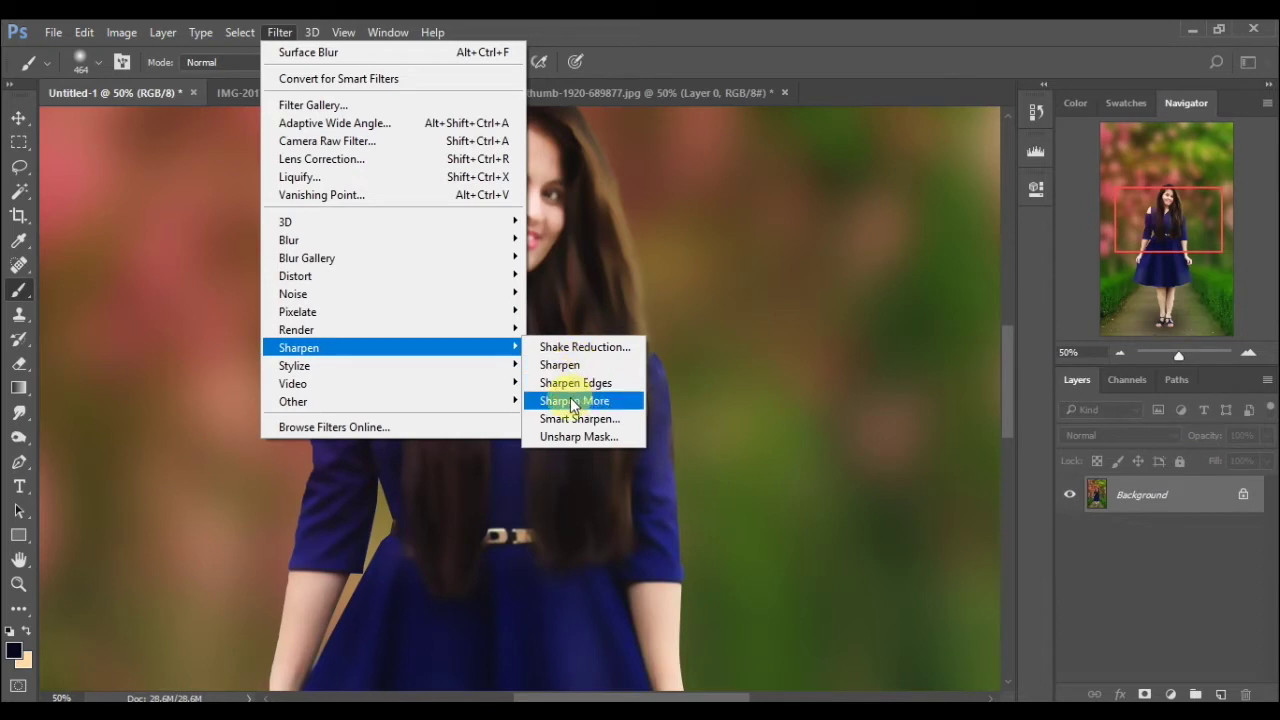
pyautogui.click(561, 432)
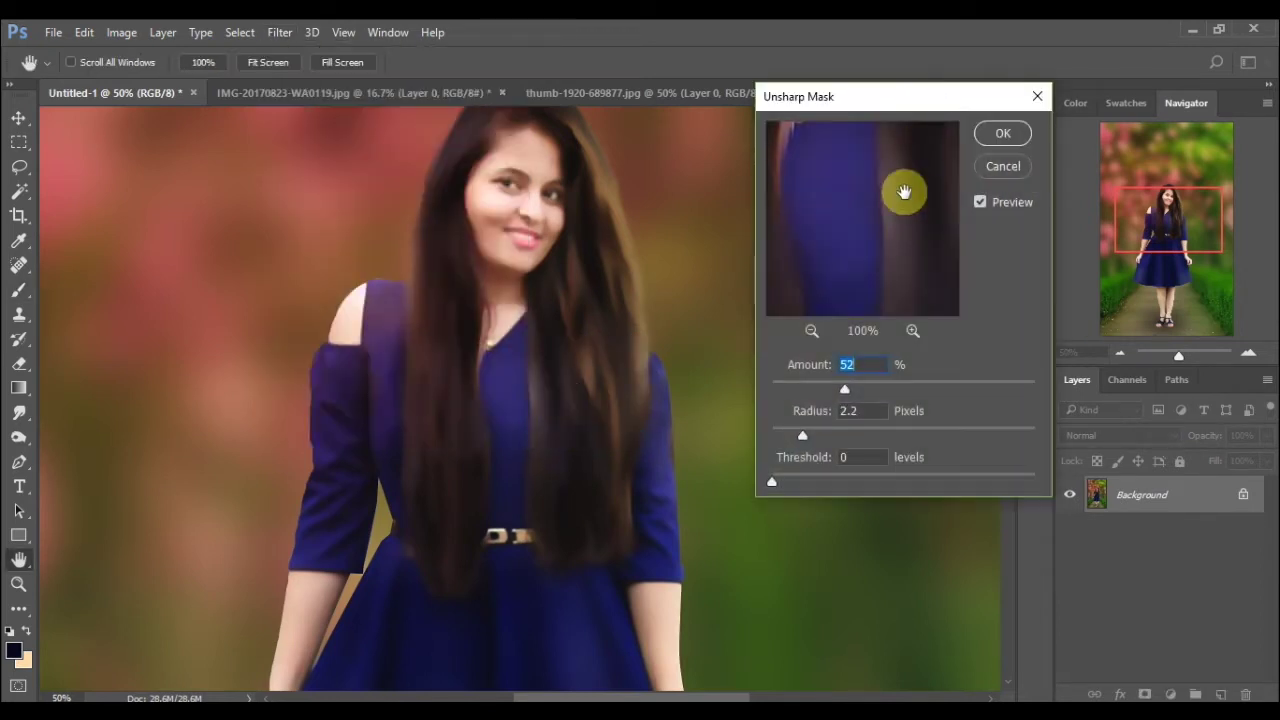
pyautogui.click(823, 429)
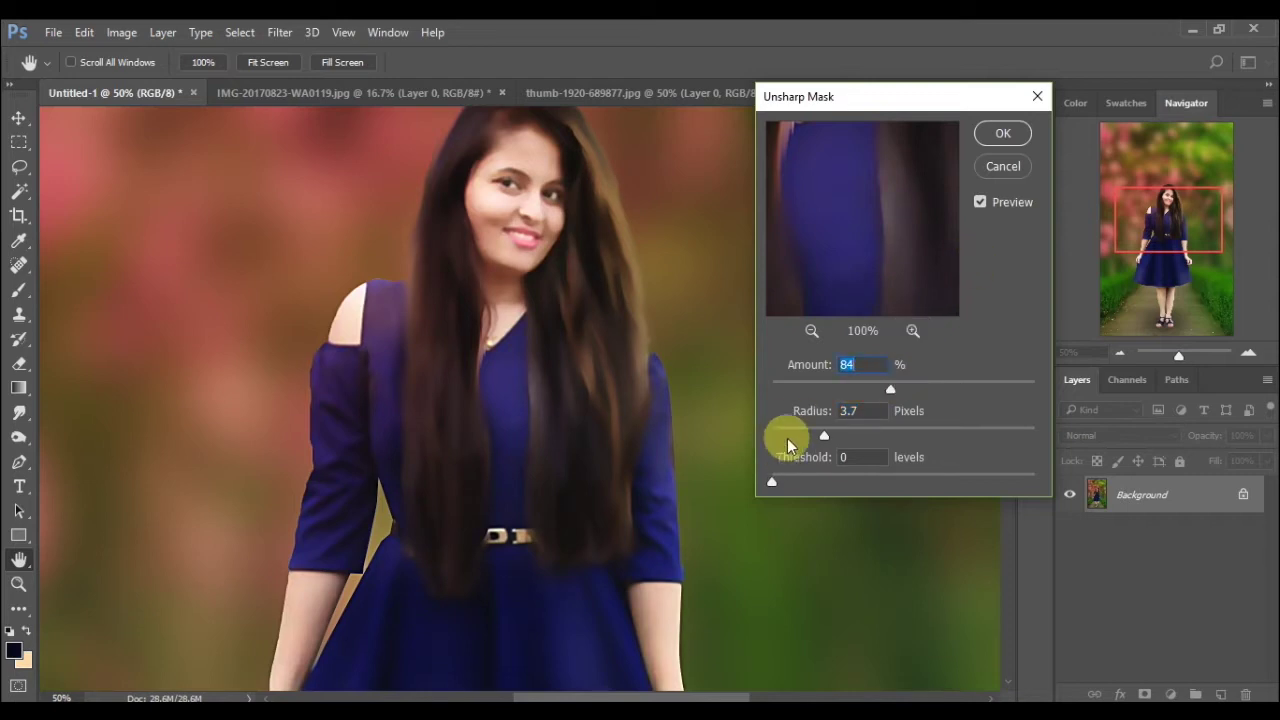
pyautogui.moveTo(791, 443); pyautogui.dragTo(800, 434)
pyautogui.click(829, 384)
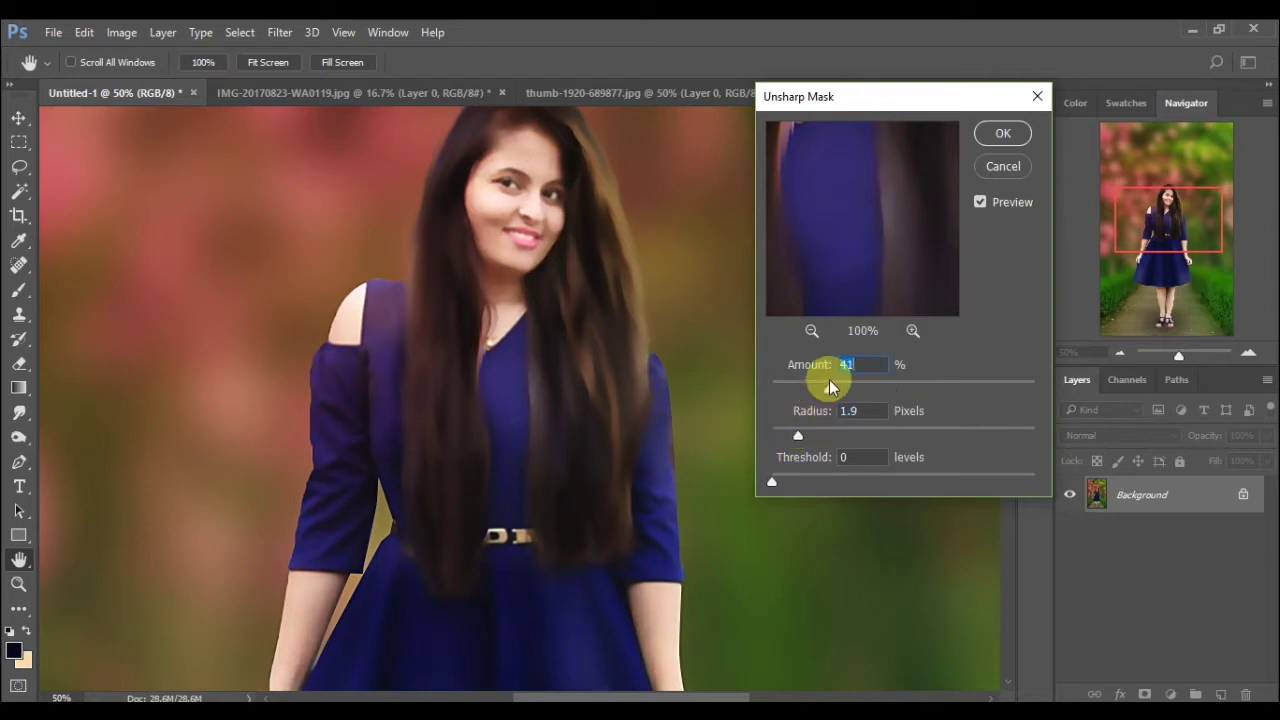
pyautogui.click(1015, 134)
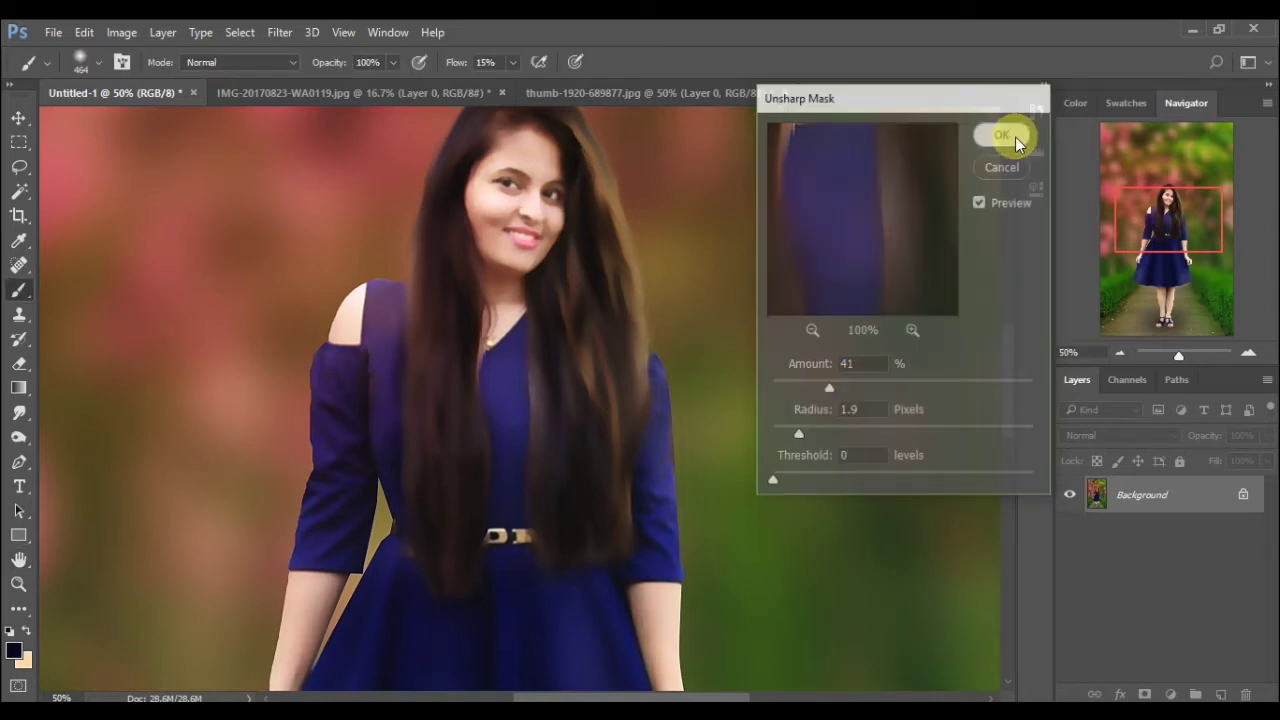
pyautogui.click(1124, 350)
pyautogui.click(1124, 350)
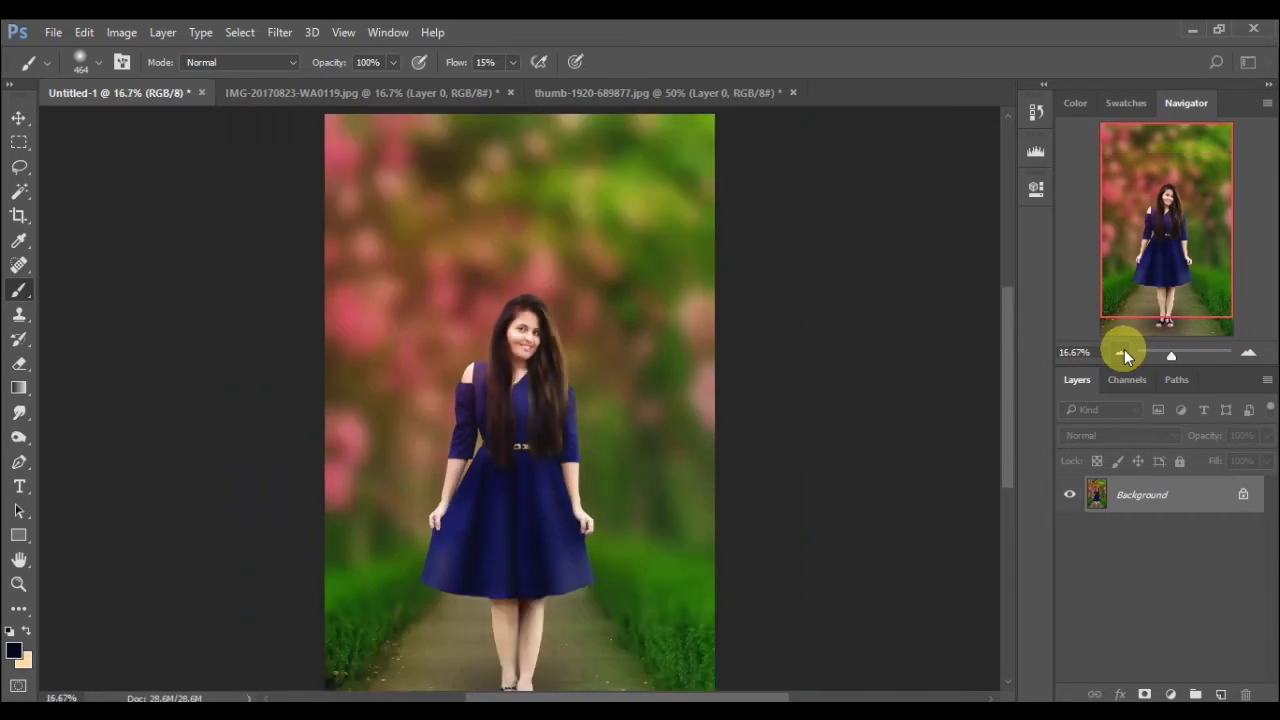
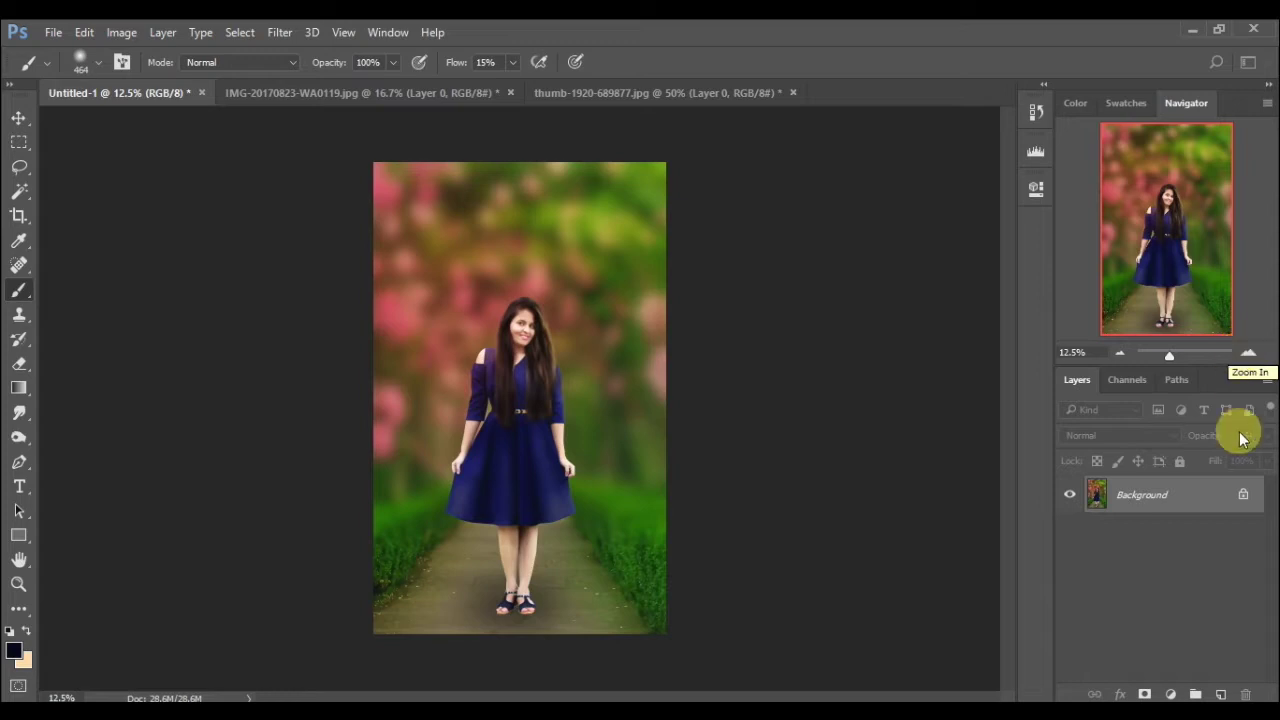
# - Make the Background a smart object with Surface Blur (Radius 8, Threshold 12), filter mask selected, white foreground
pyautogui.rightClick(1197, 511)
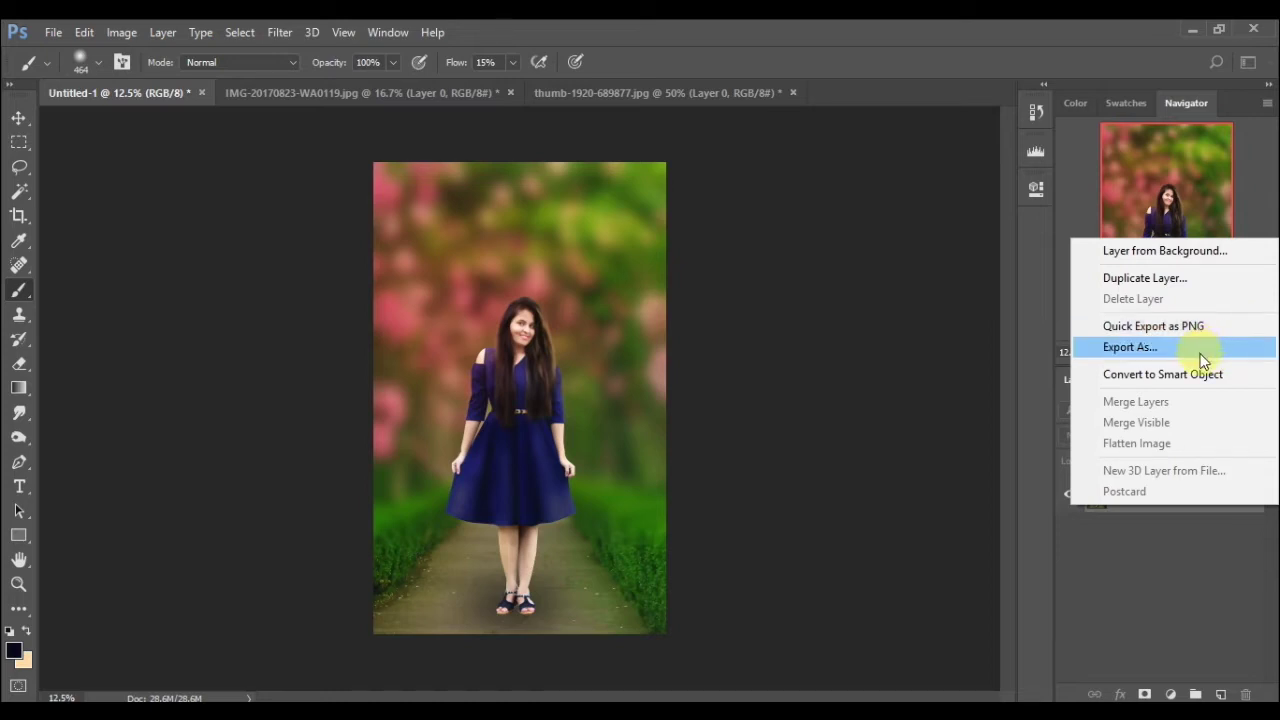
pyautogui.click(1172, 374)
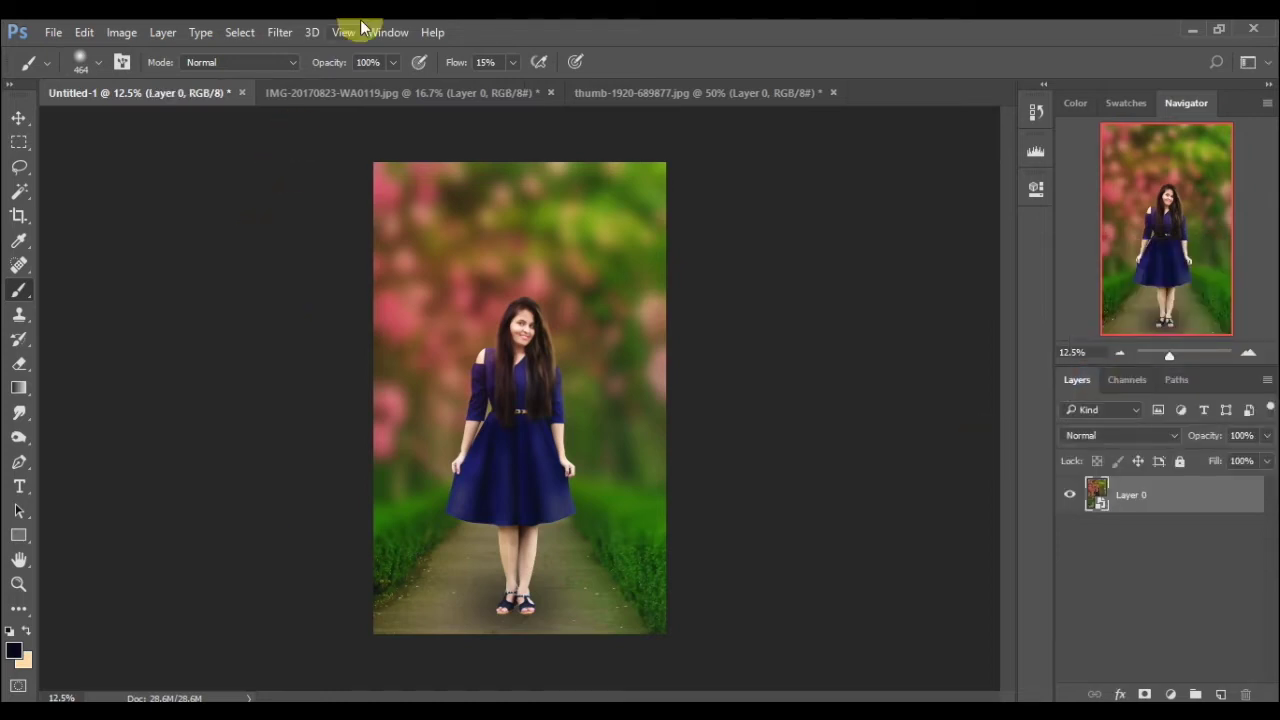
pyautogui.click(279, 32)
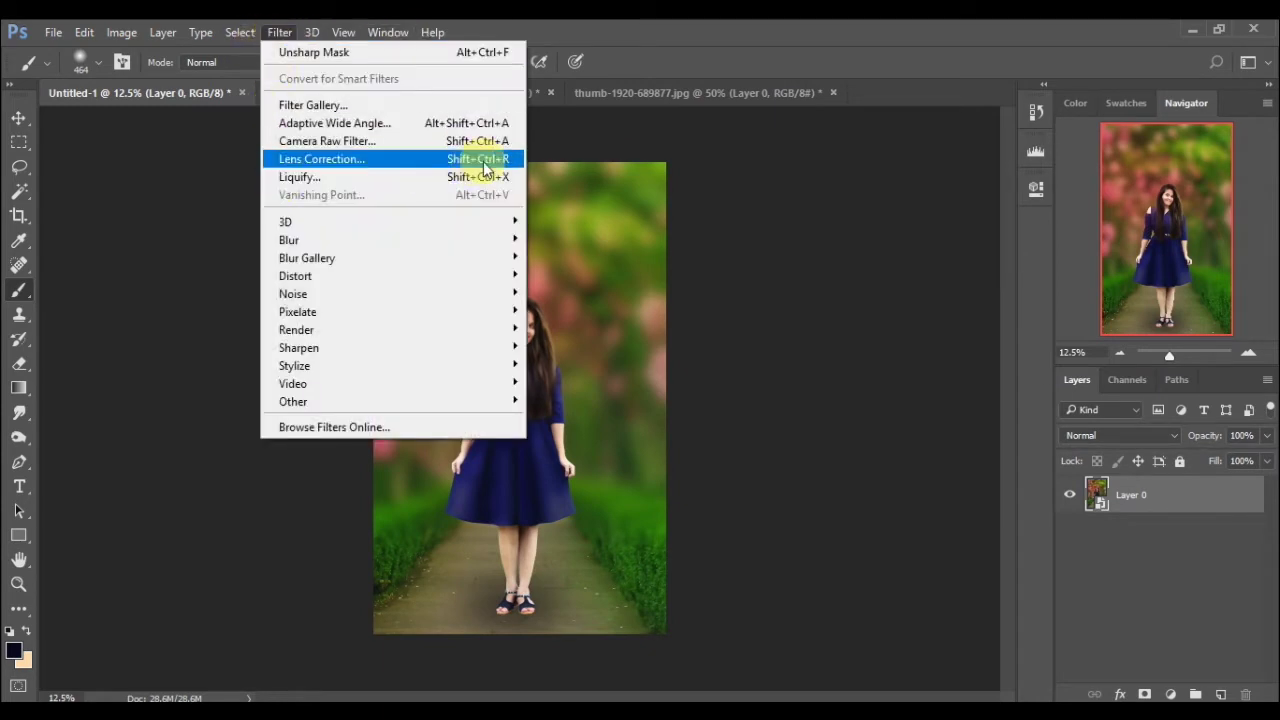
pyautogui.moveTo(390, 240)
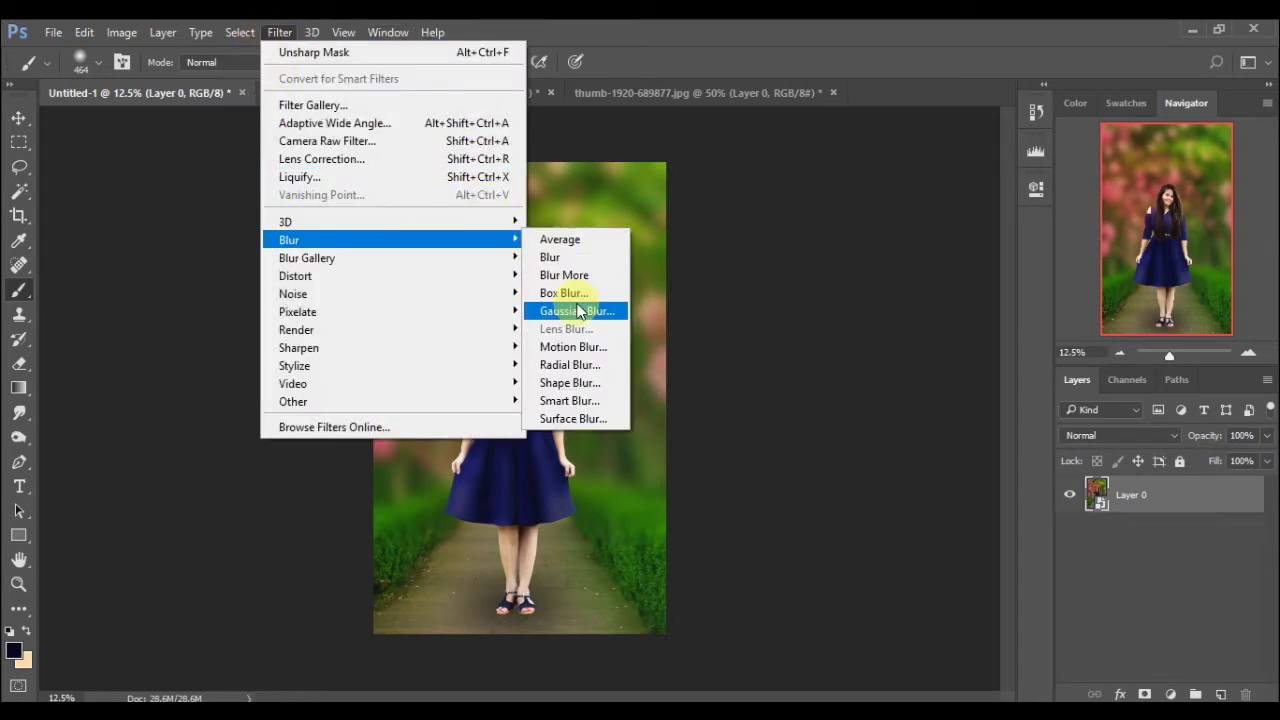
pyautogui.click(572, 419)
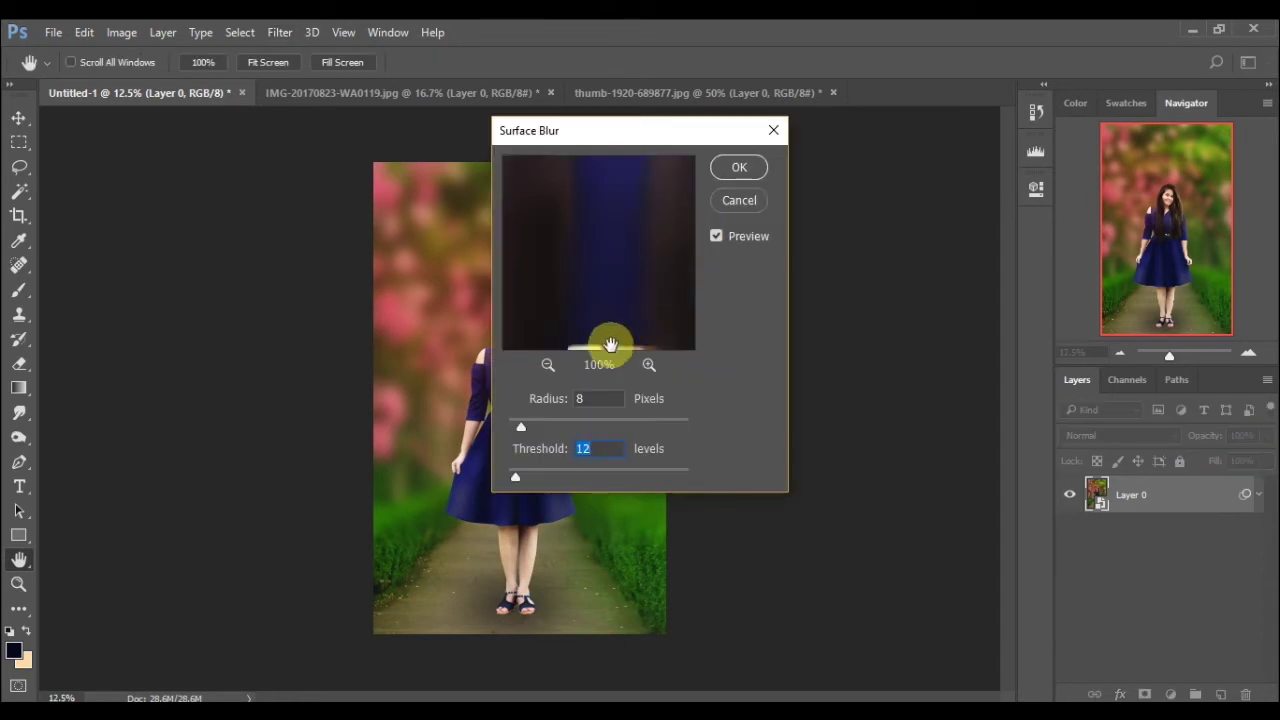
pyautogui.click(761, 176)
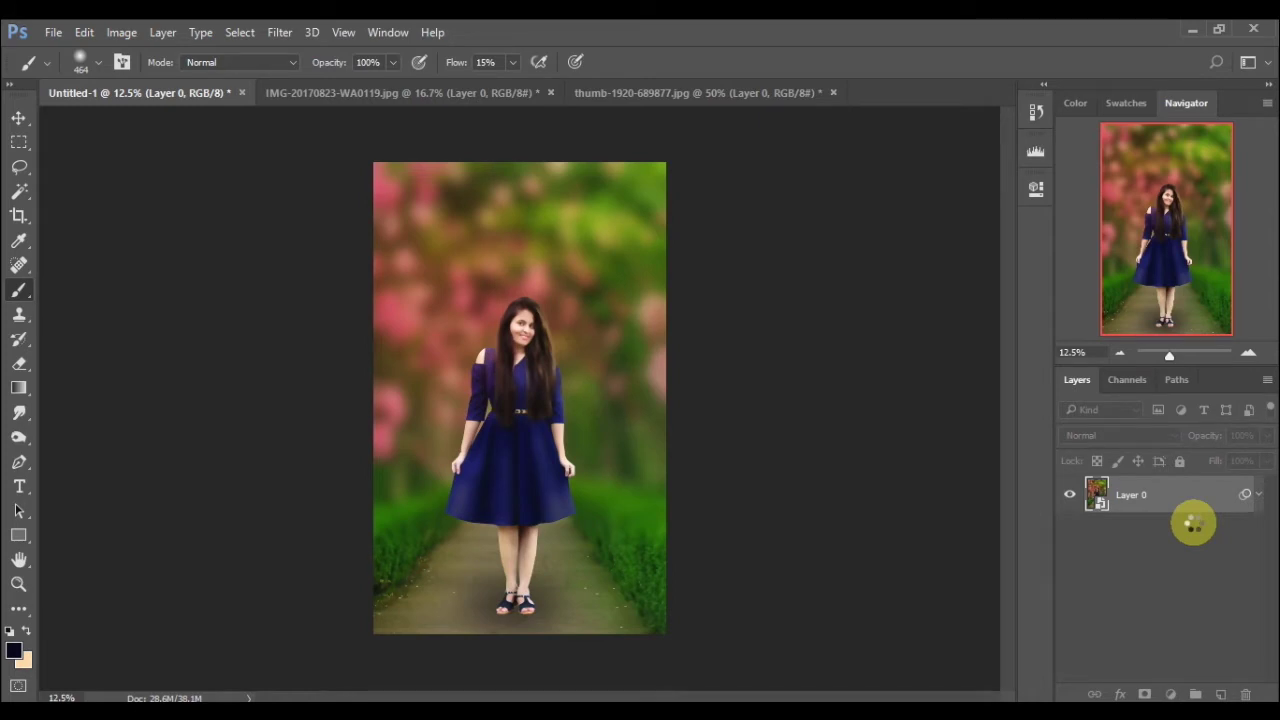
pyautogui.click(1131, 541)
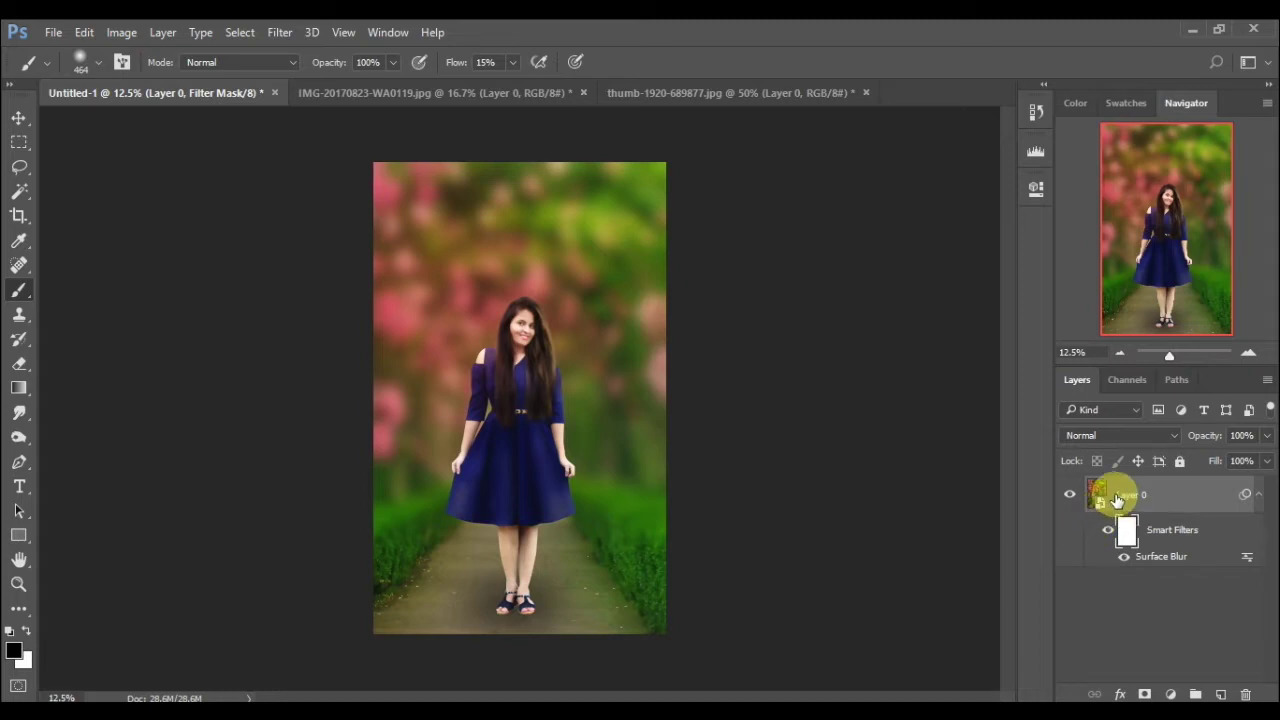
pyautogui.click(26, 631)
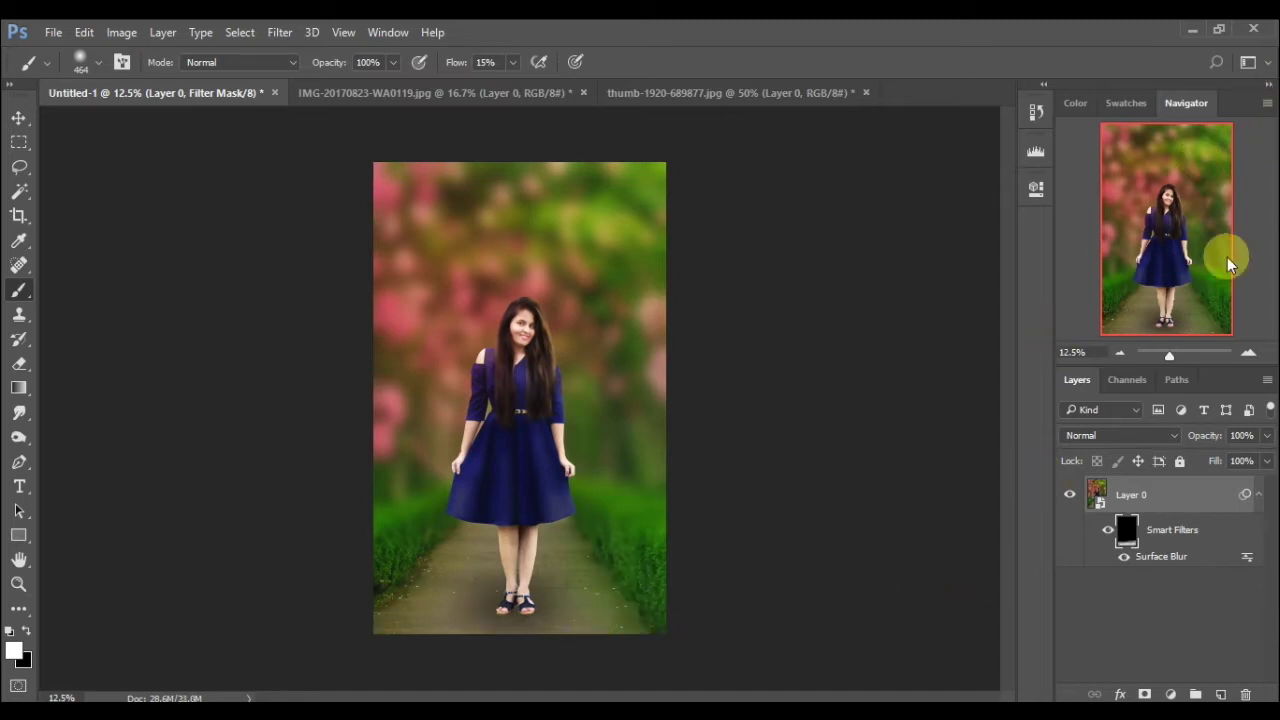
# - Flatten the blurred smart object into one Background layer and inspect the woman up close
pyautogui.rightClick(1167, 513)
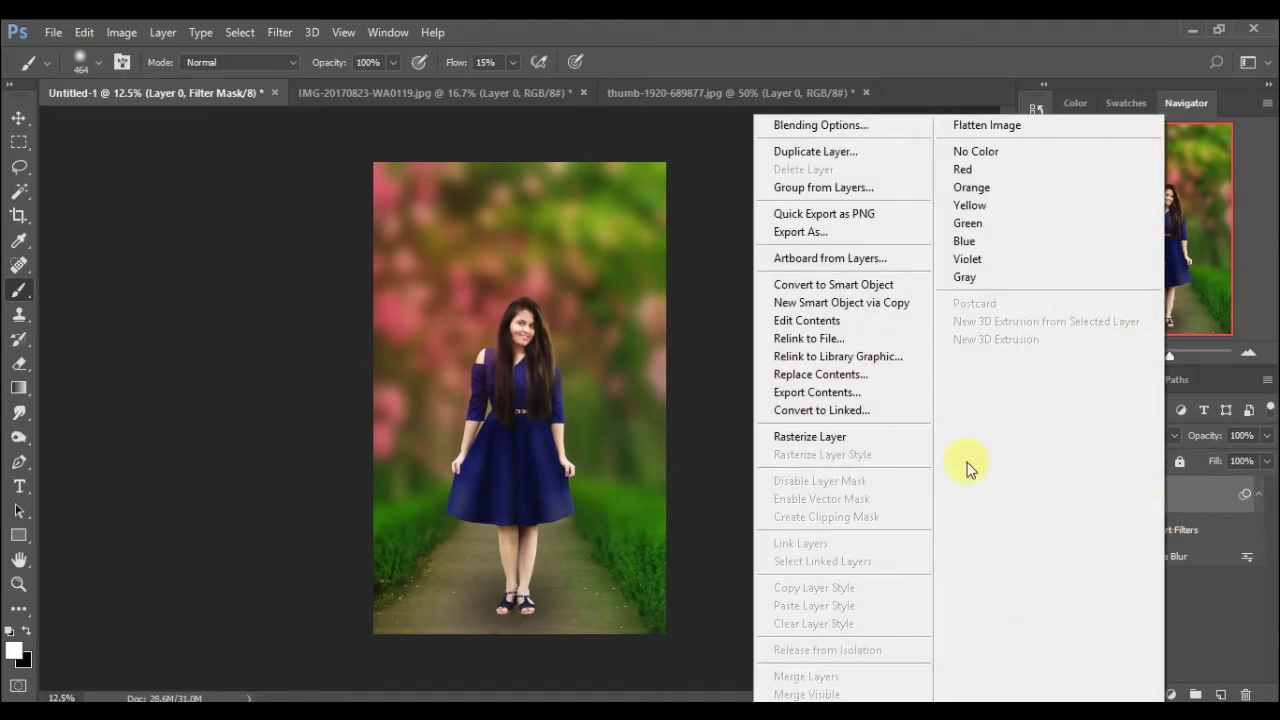
pyautogui.click(1080, 129)
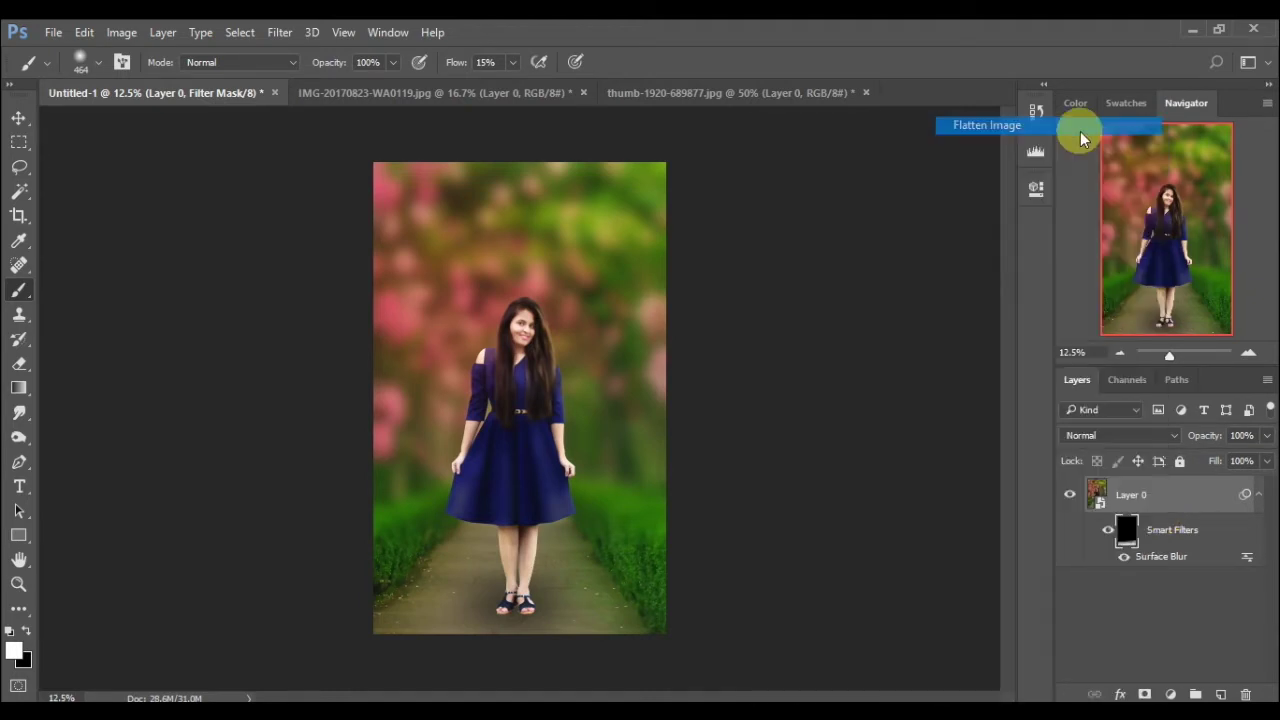
pyautogui.click(1255, 351)
pyautogui.click(1255, 351)
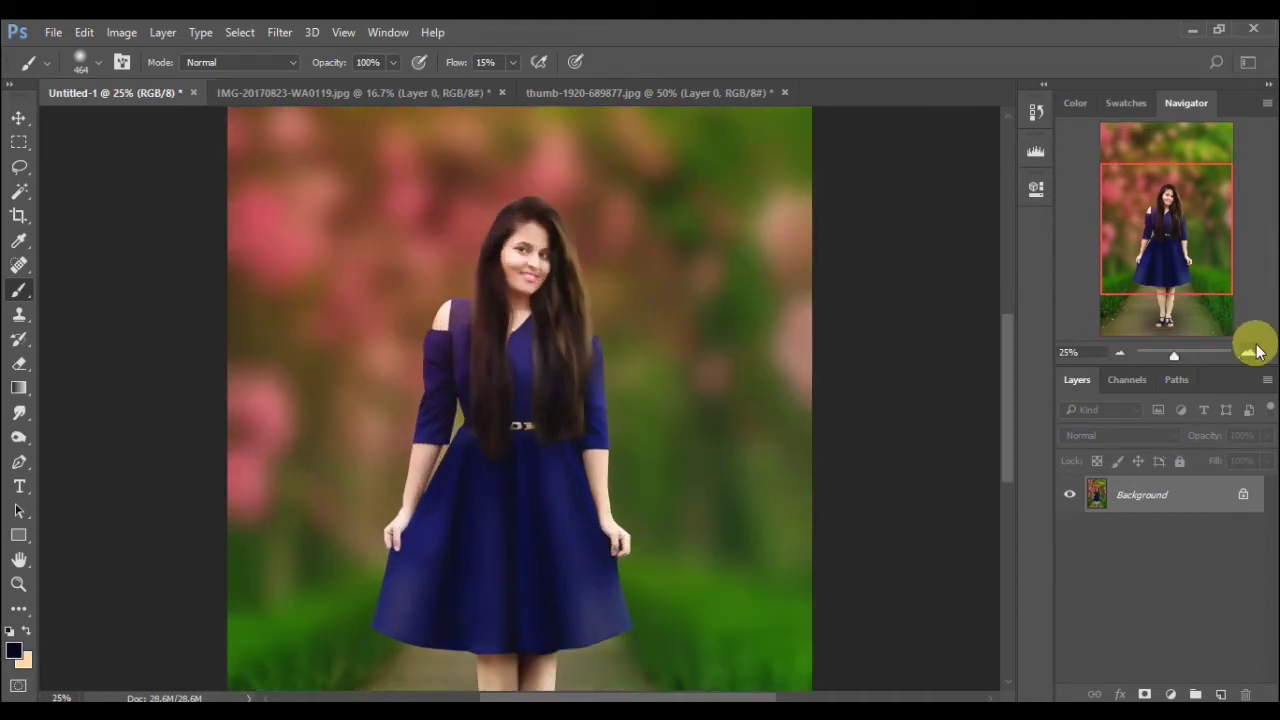
pyautogui.click(1255, 351)
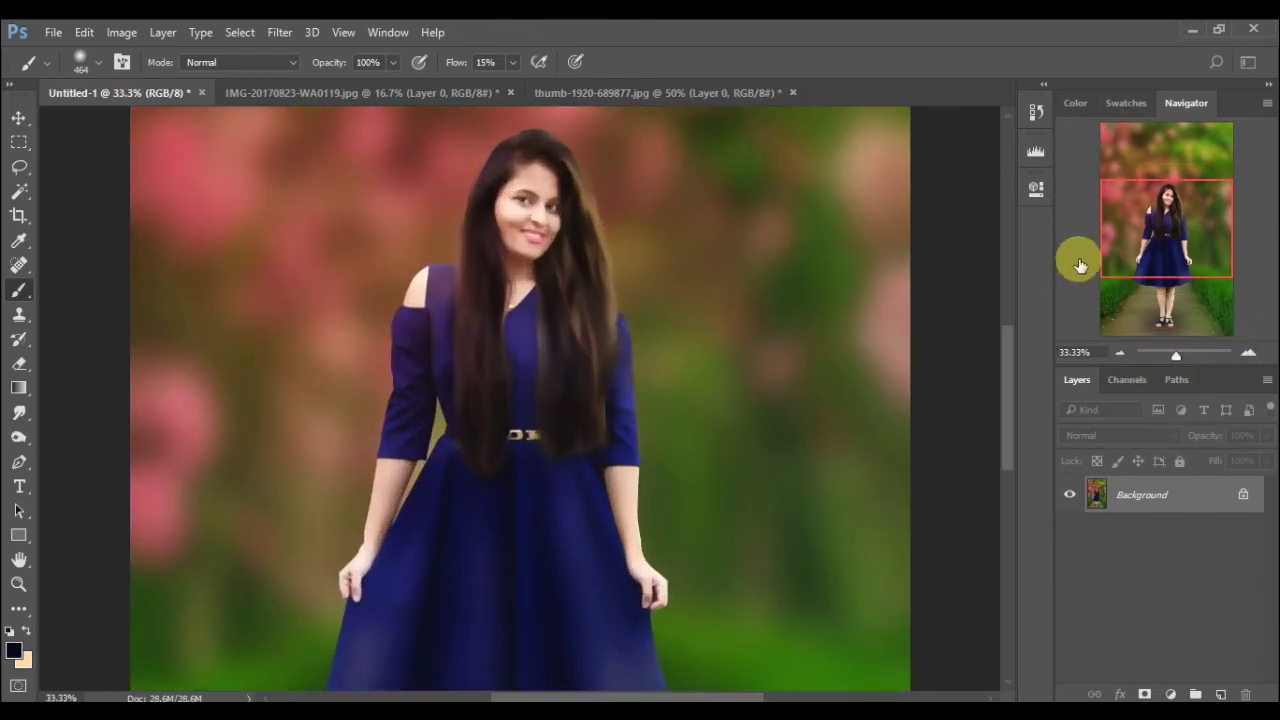
pyautogui.click(1117, 355)
pyautogui.click(1117, 355)
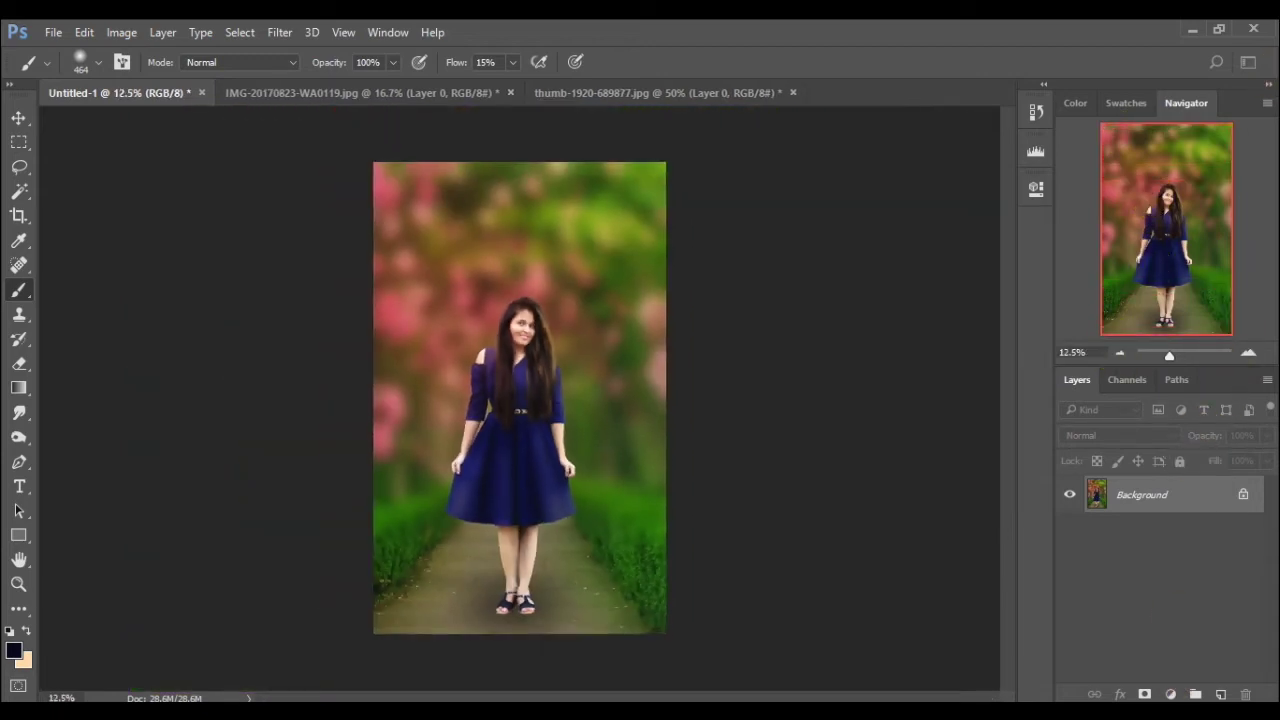
# - Add a new Layer 1 and set the foreground colour to bright yellow #ffba00
pyautogui.click(1221, 694)
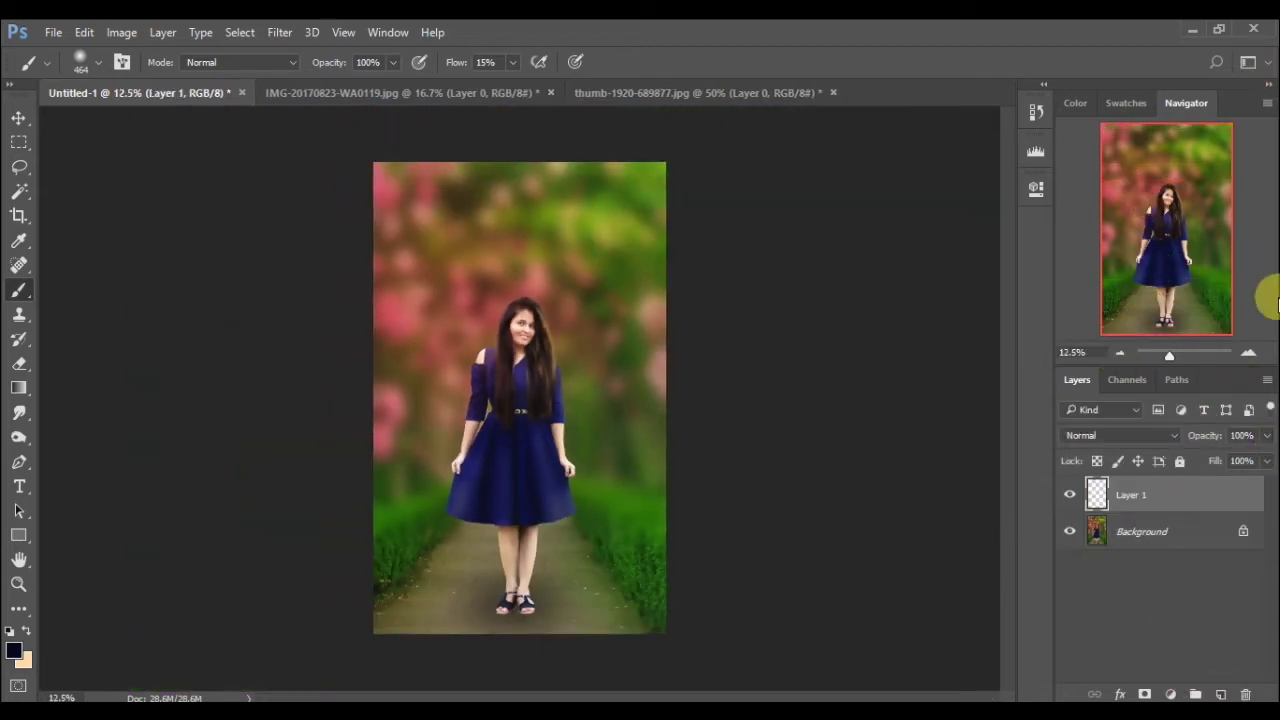
pyautogui.click(17, 652)
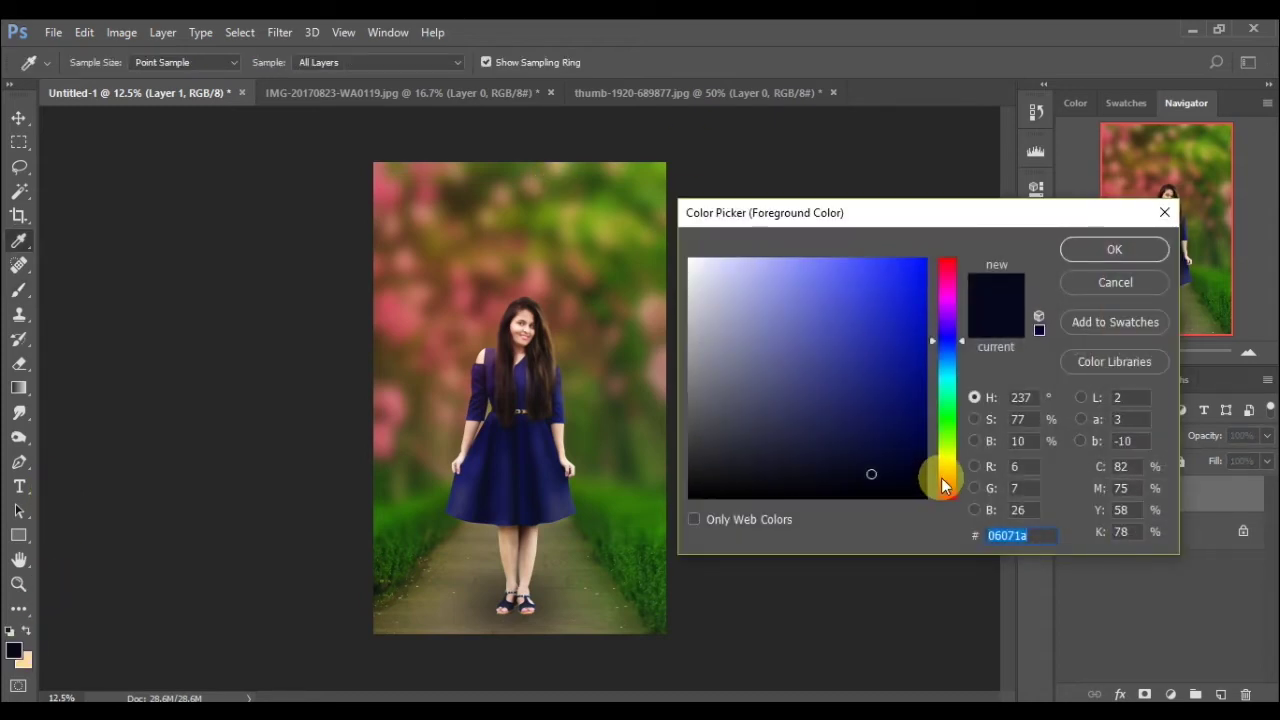
pyautogui.moveTo(941, 477); pyautogui.dragTo(941, 470)
pyautogui.moveTo(920, 331); pyautogui.dragTo(934, 238)
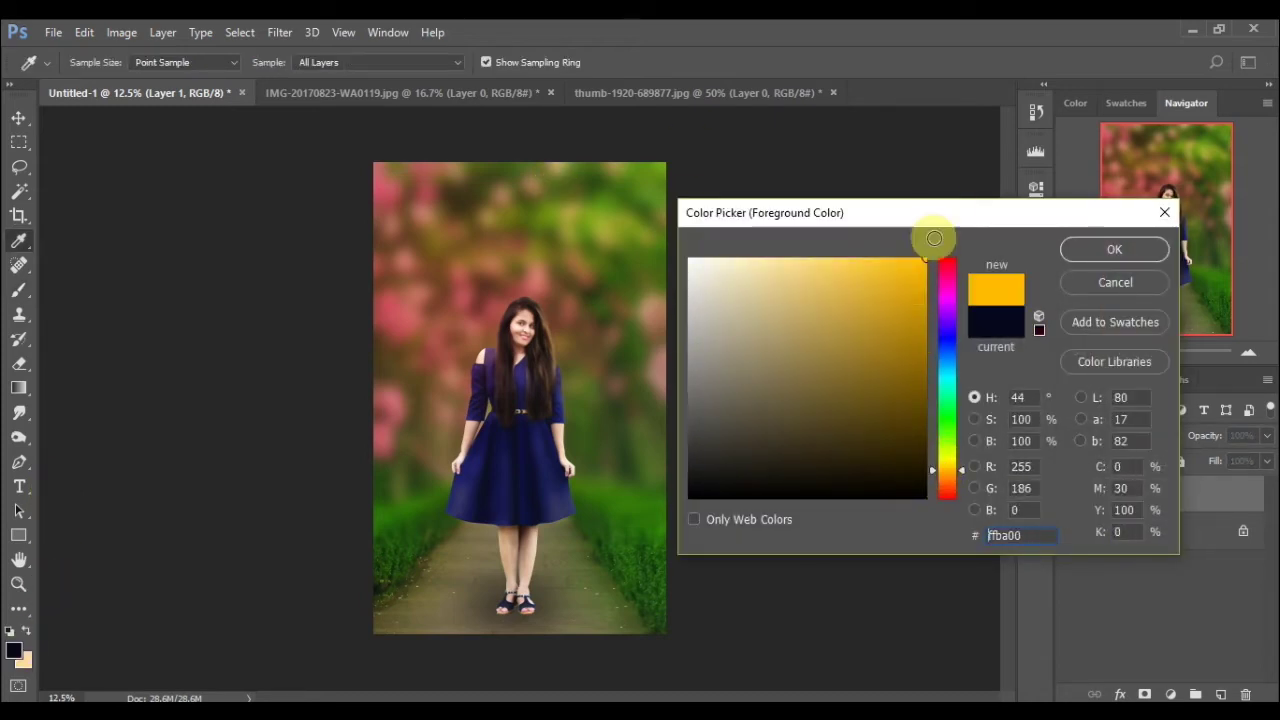
pyautogui.click(1104, 248)
# - With the Brush at 100% flow, dab soft yellow just left of the woman's head
pyautogui.press('b')
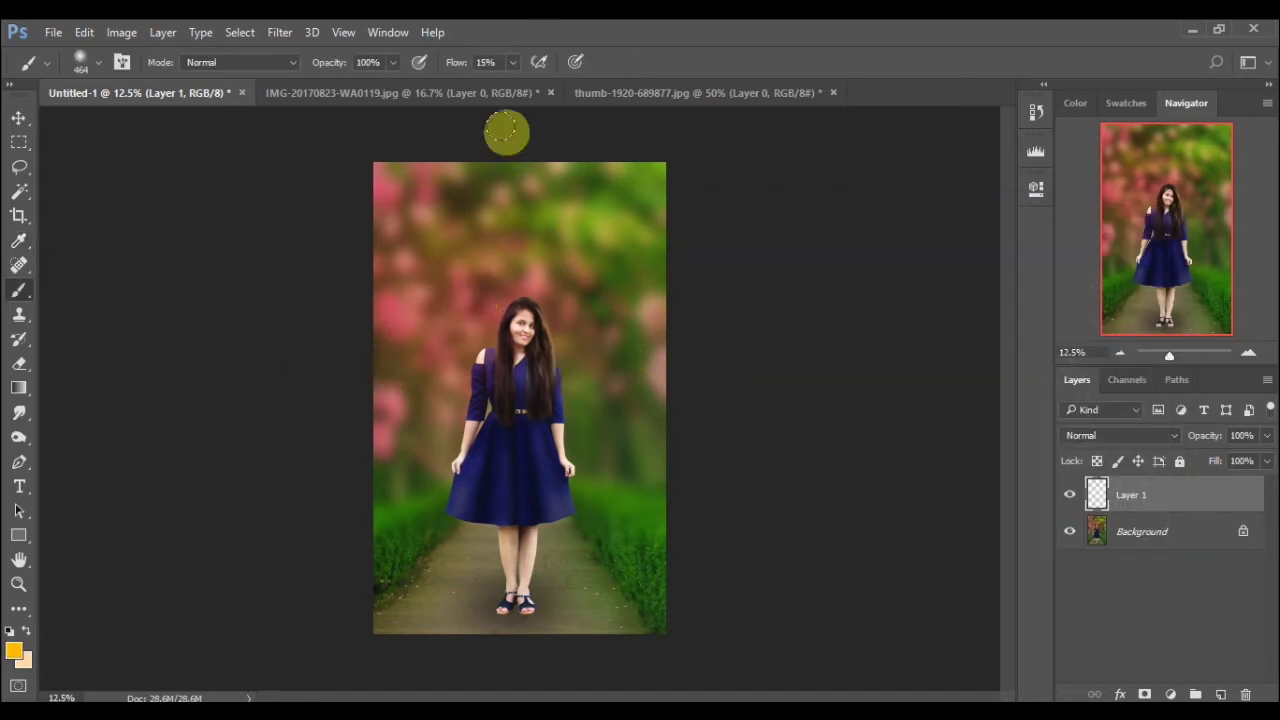
pyautogui.click(516, 63)
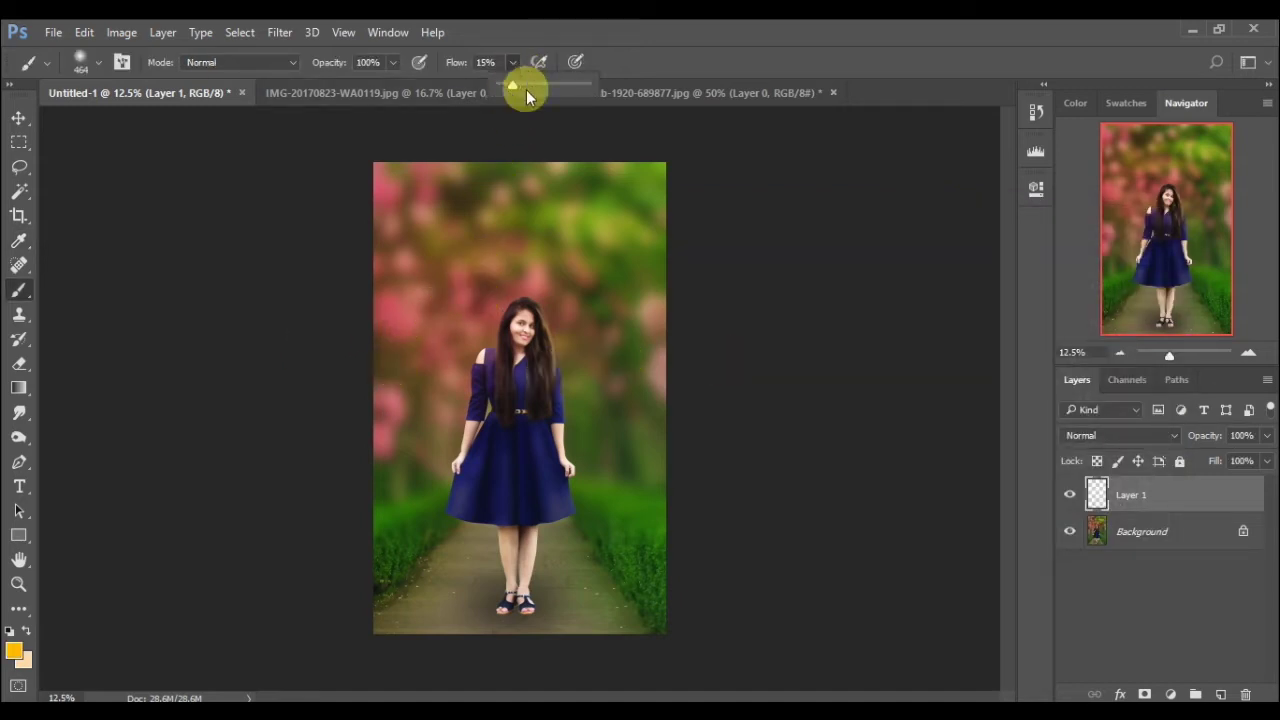
pyautogui.moveTo(516, 86); pyautogui.dragTo(526, 89)
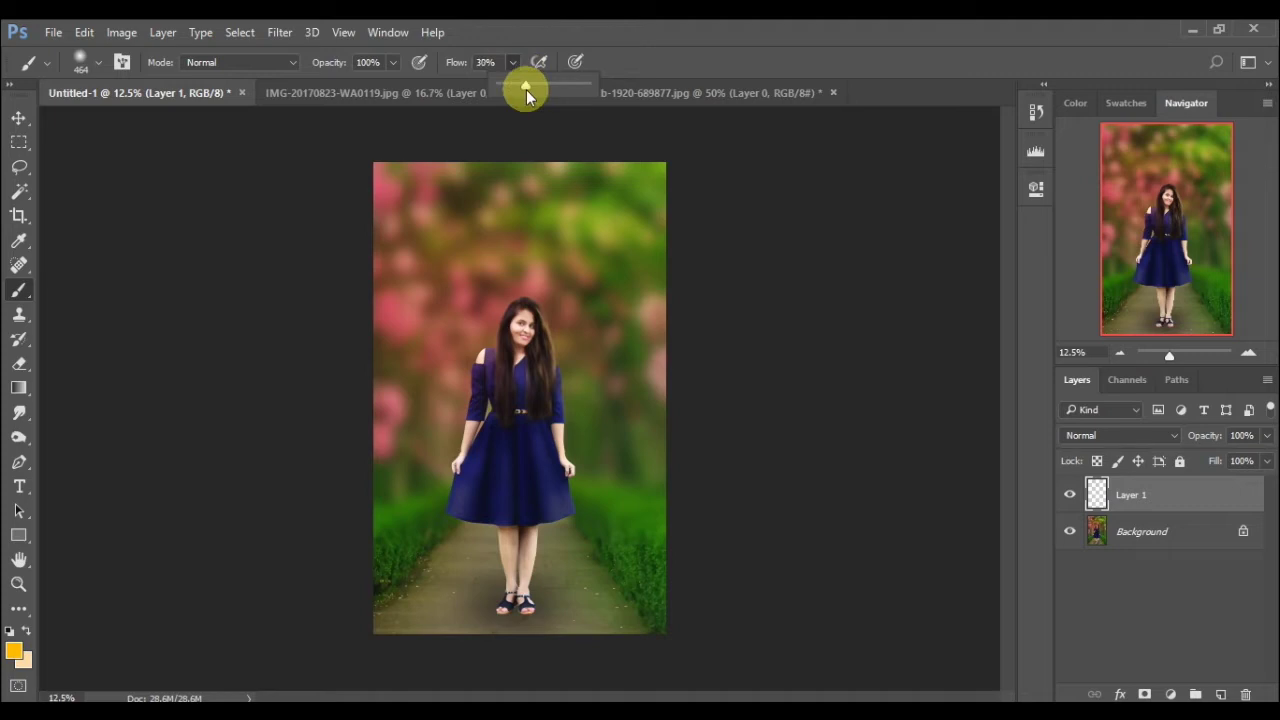
pyautogui.click(457, 292)
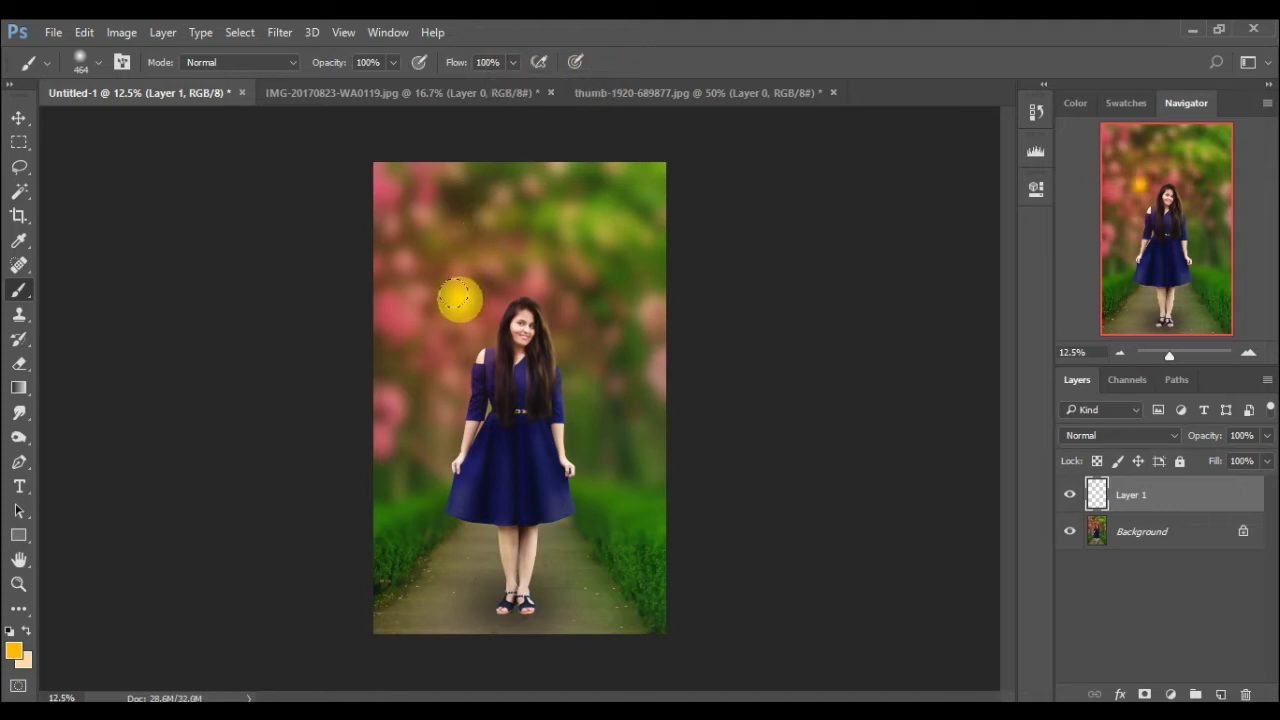
pyautogui.click(455, 295)
# - Free Transform the yellow dab into a large glow over the upper left
pyautogui.hotkey('ctrl', 't')
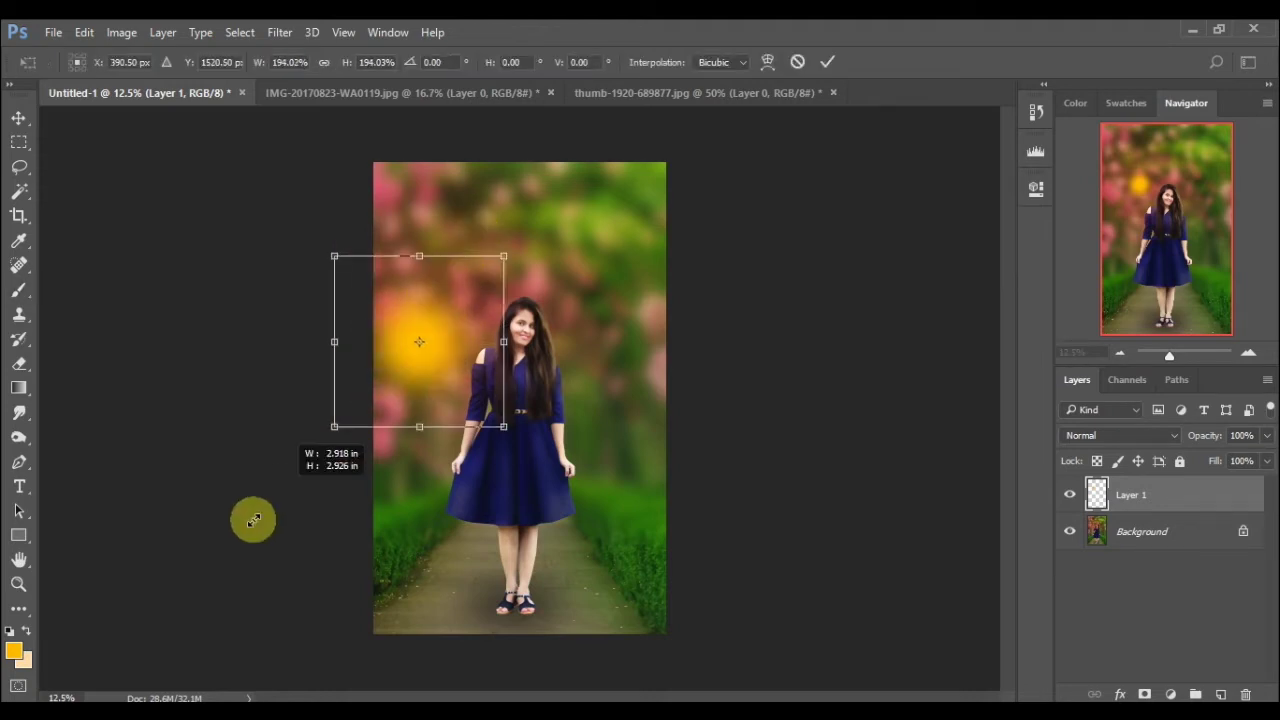
pyautogui.moveTo(417, 344); pyautogui.dragTo(20, 700)
pyautogui.moveTo(332, 361)
pyautogui.mouseDown()
pyautogui.moveTo(452, 180)
pyautogui.moveTo(473, 179)
pyautogui.mouseUp()
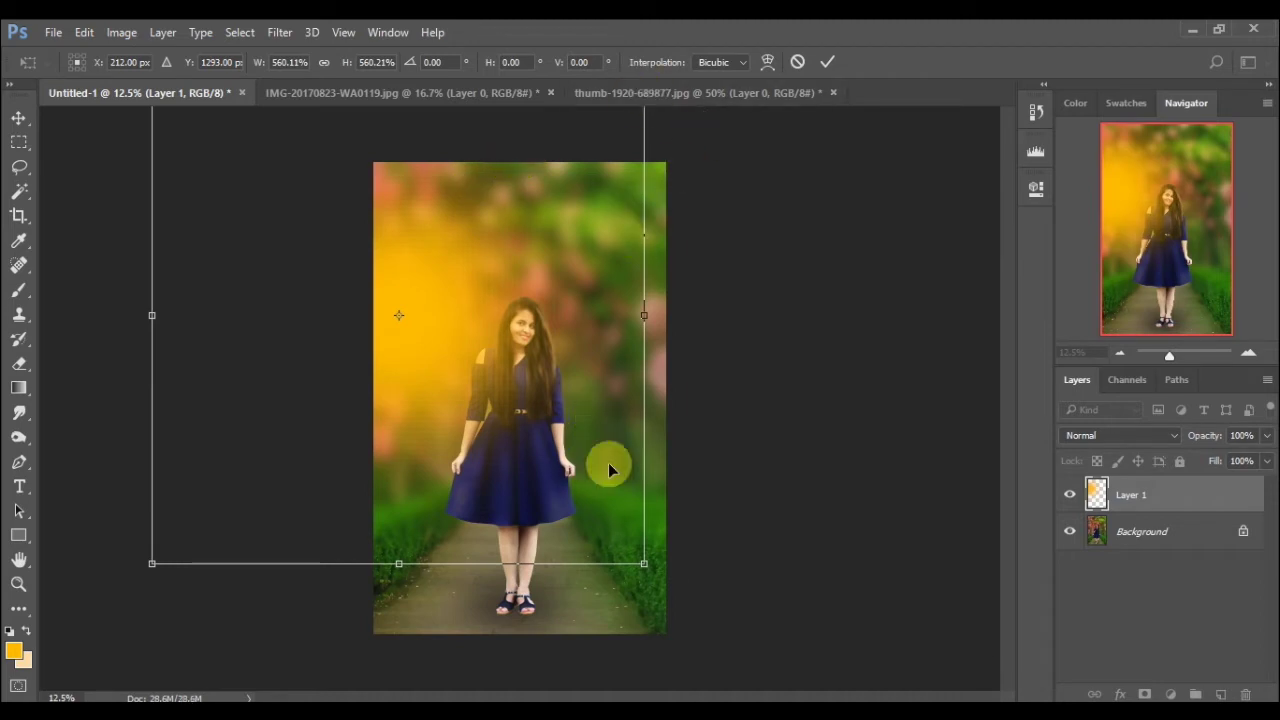
pyautogui.moveTo(644, 563); pyautogui.dragTo(614, 481)
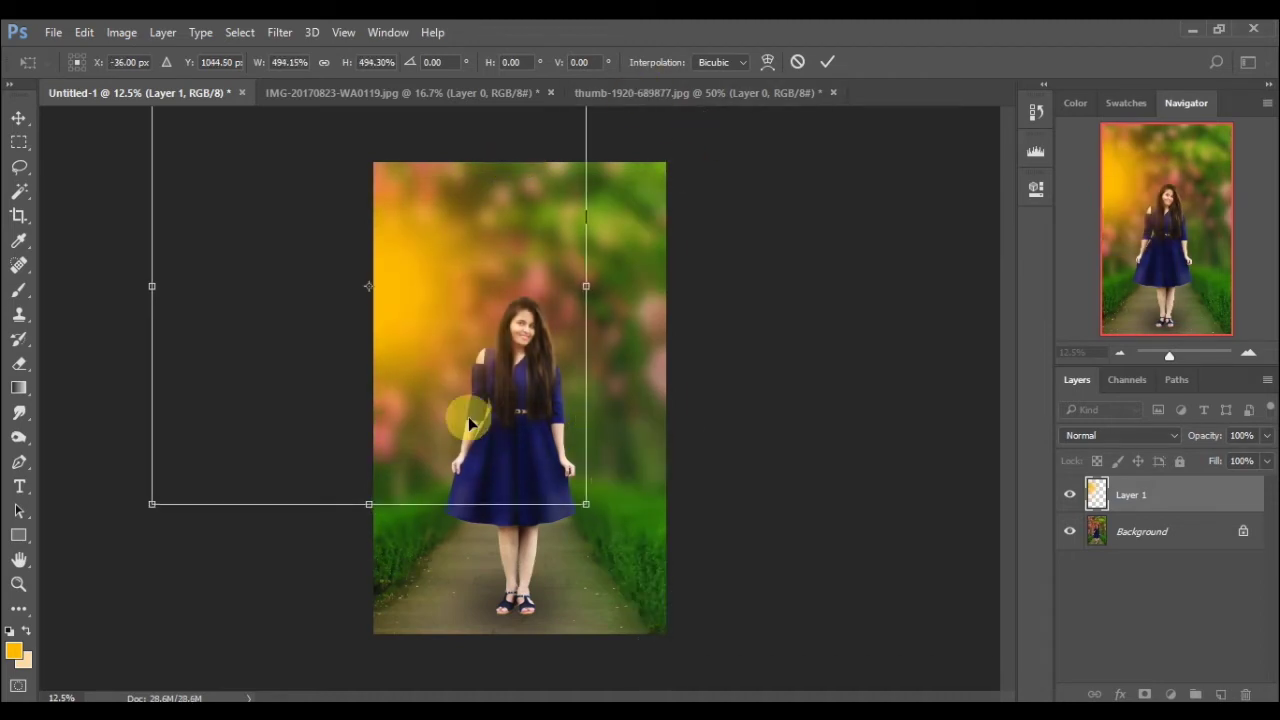
pyautogui.moveTo(466, 420); pyautogui.dragTo(506, 426)
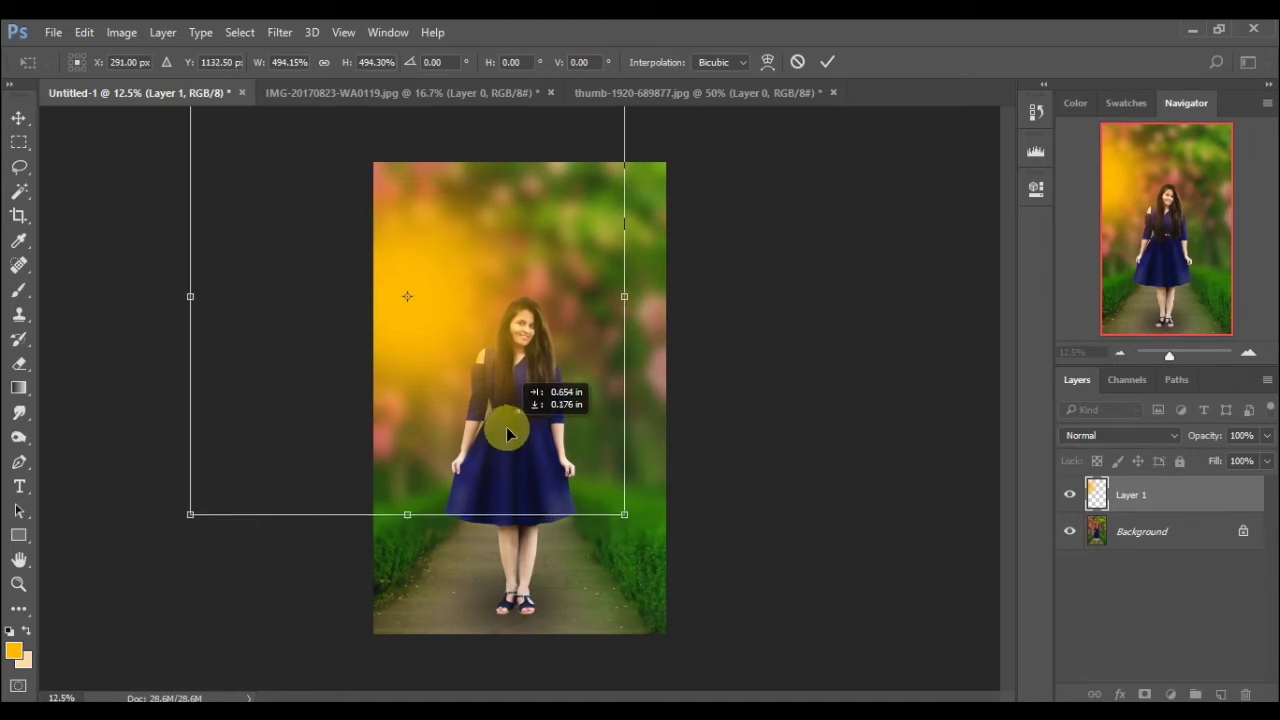
# - Set Layer 1 to Soft Light, shrink it to about 425%, and commit the transform
pyautogui.click(1116, 437)
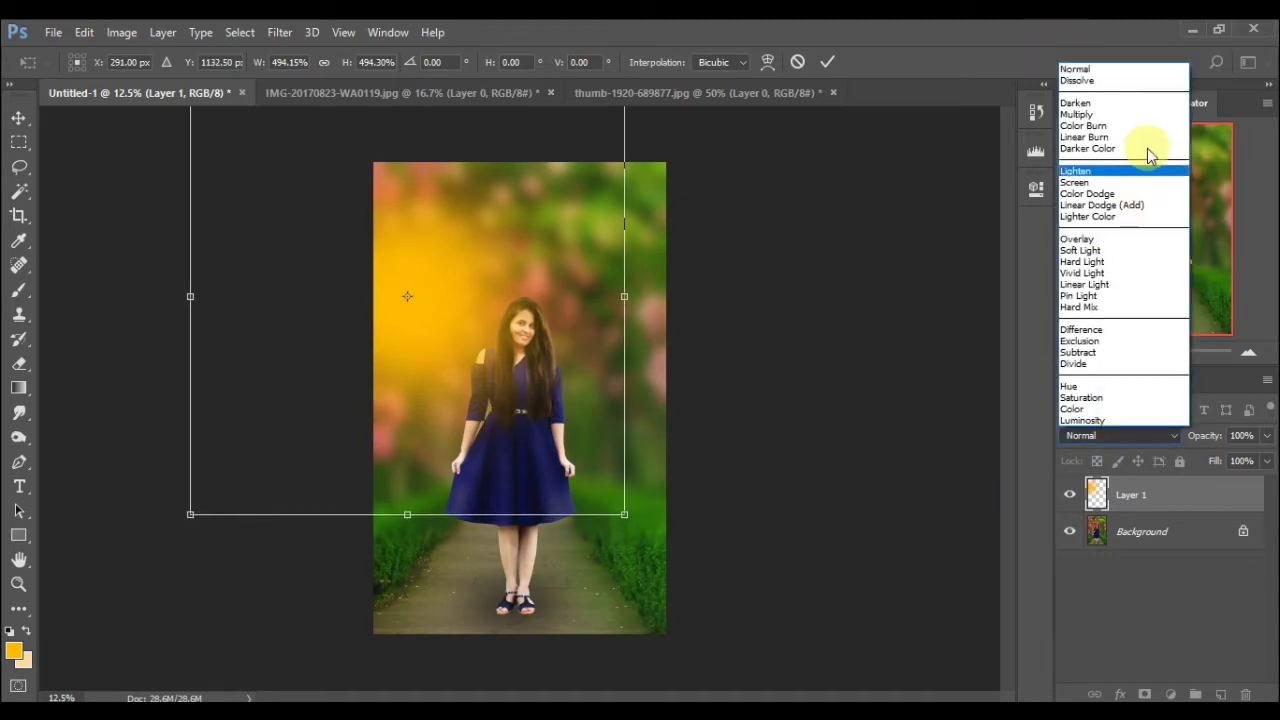
pyautogui.click(1108, 251)
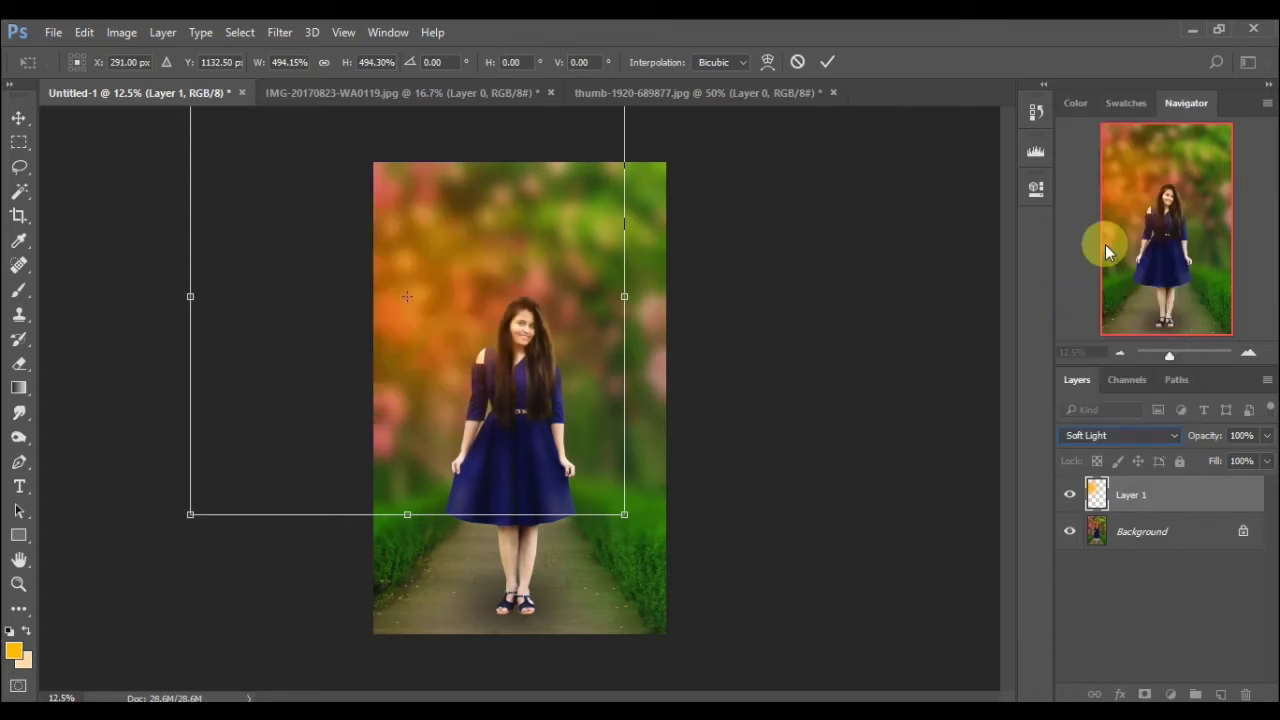
pyautogui.click(1120, 352)
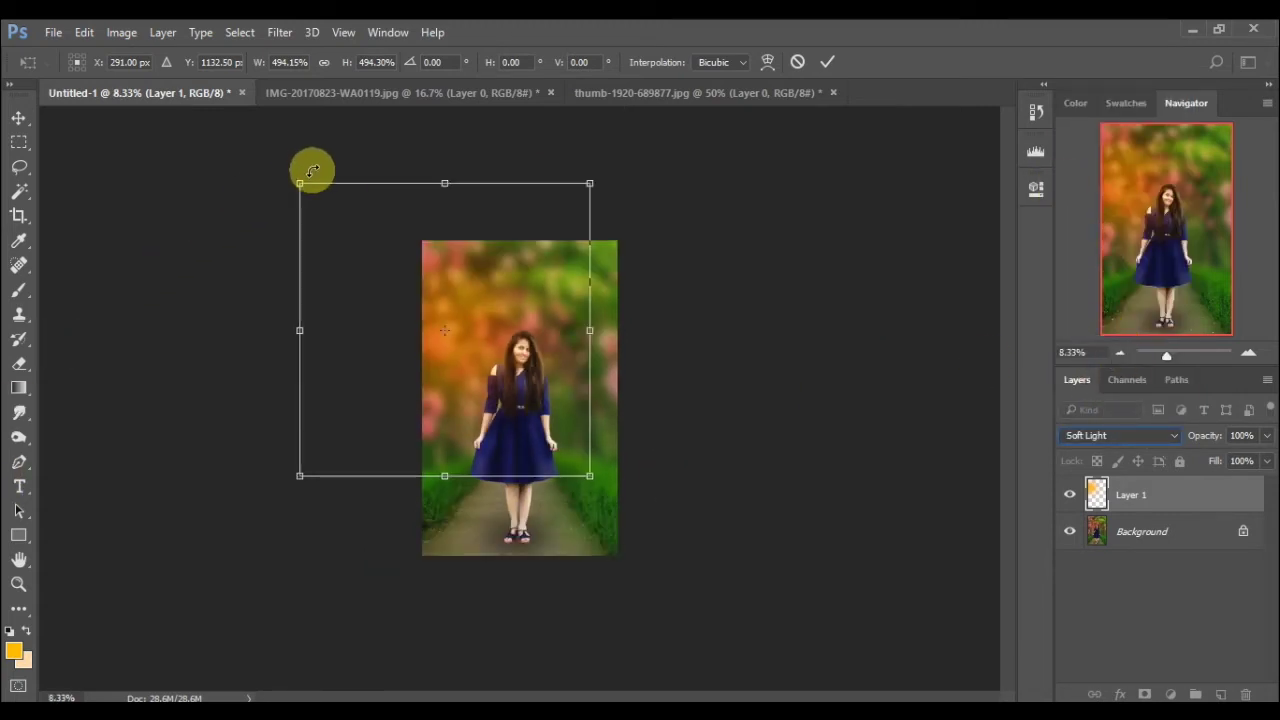
pyautogui.moveTo(299, 181); pyautogui.dragTo(340, 225)
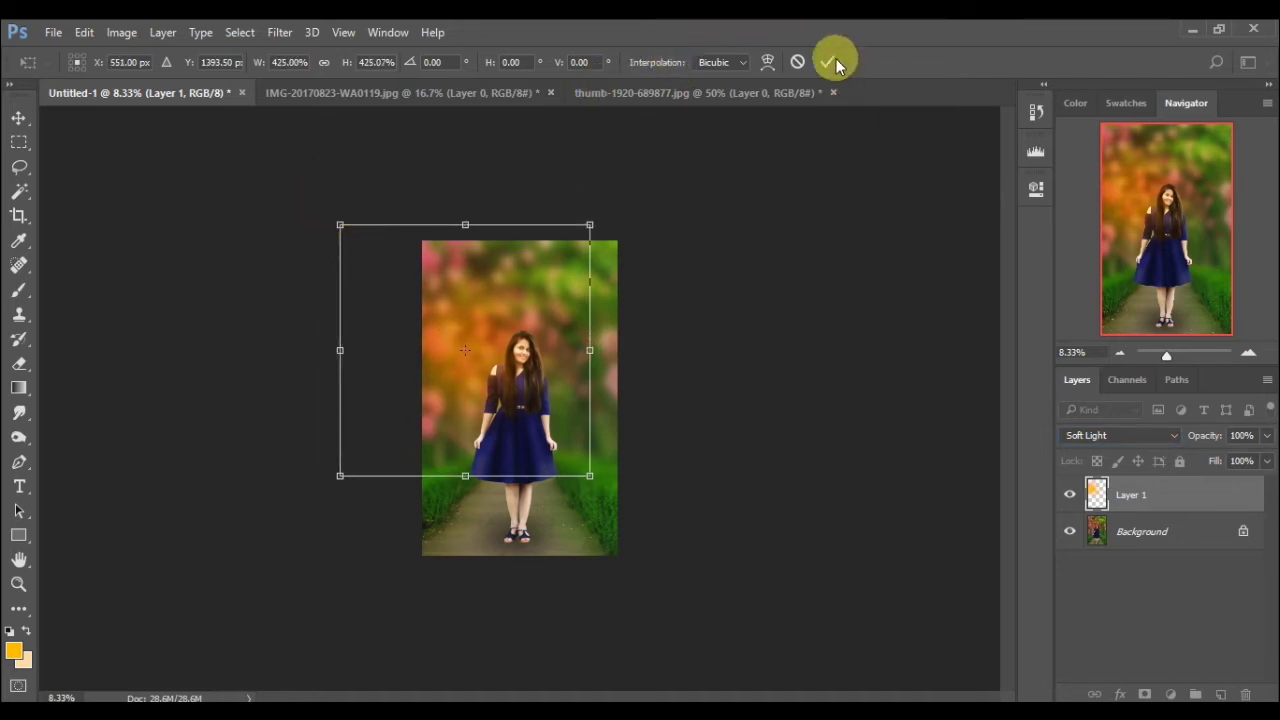
pyautogui.click(830, 62)
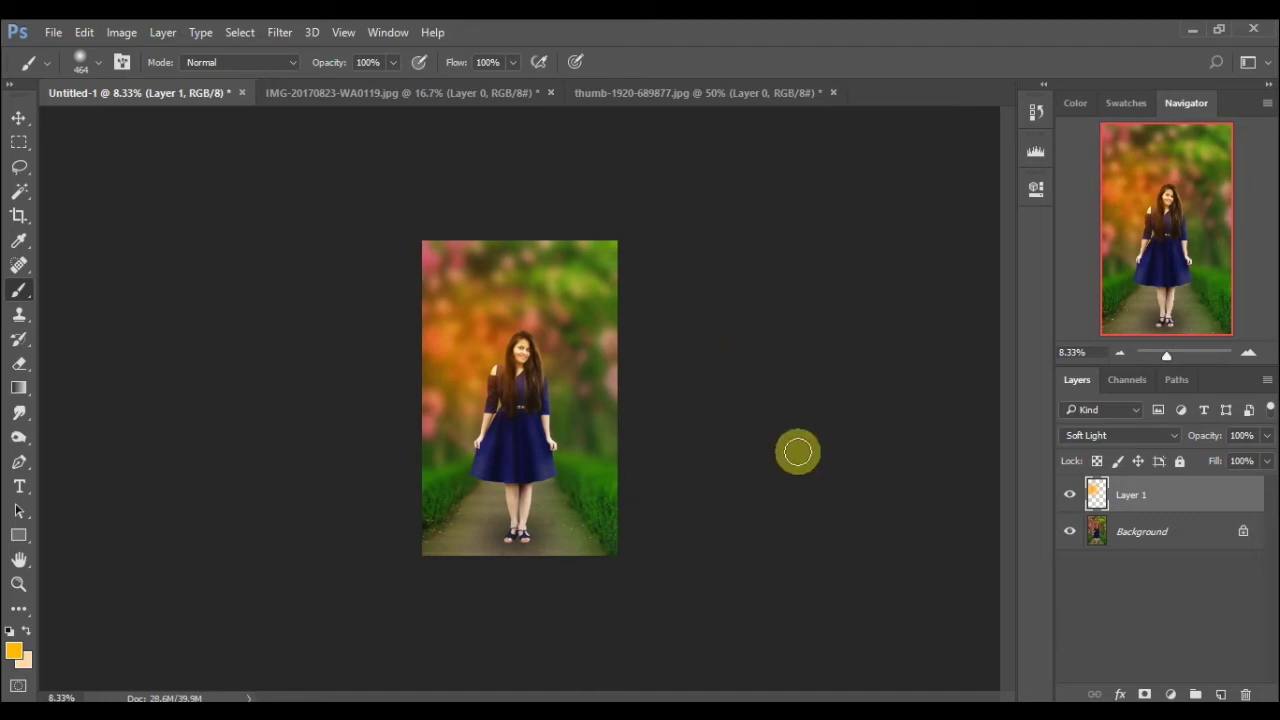
pyautogui.click(1247, 360)
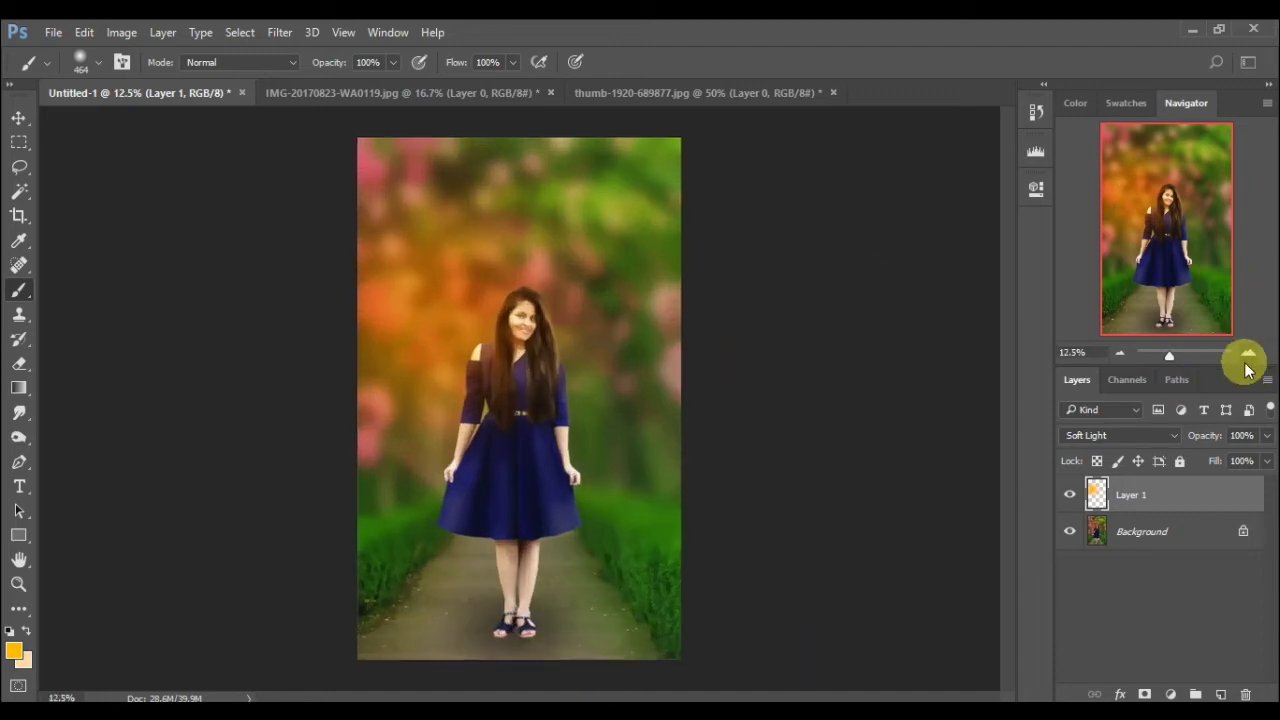
pyautogui.click(1247, 360)
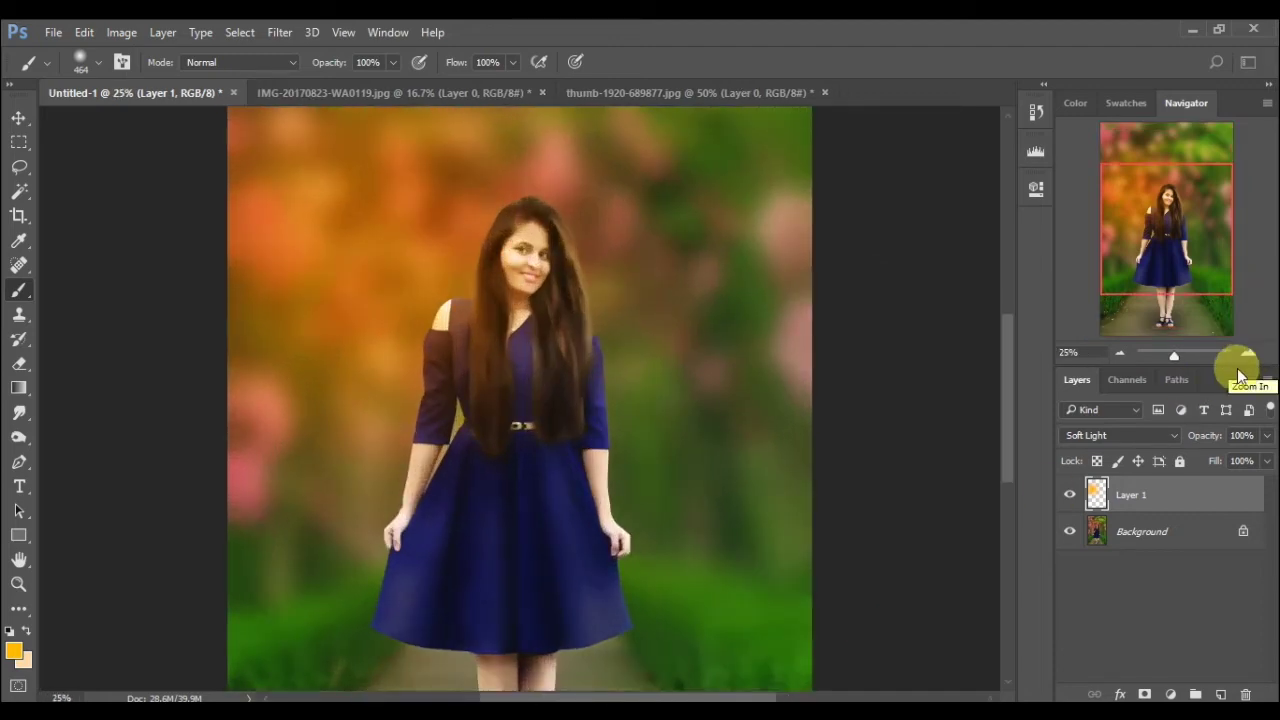
pyautogui.click(1120, 362)
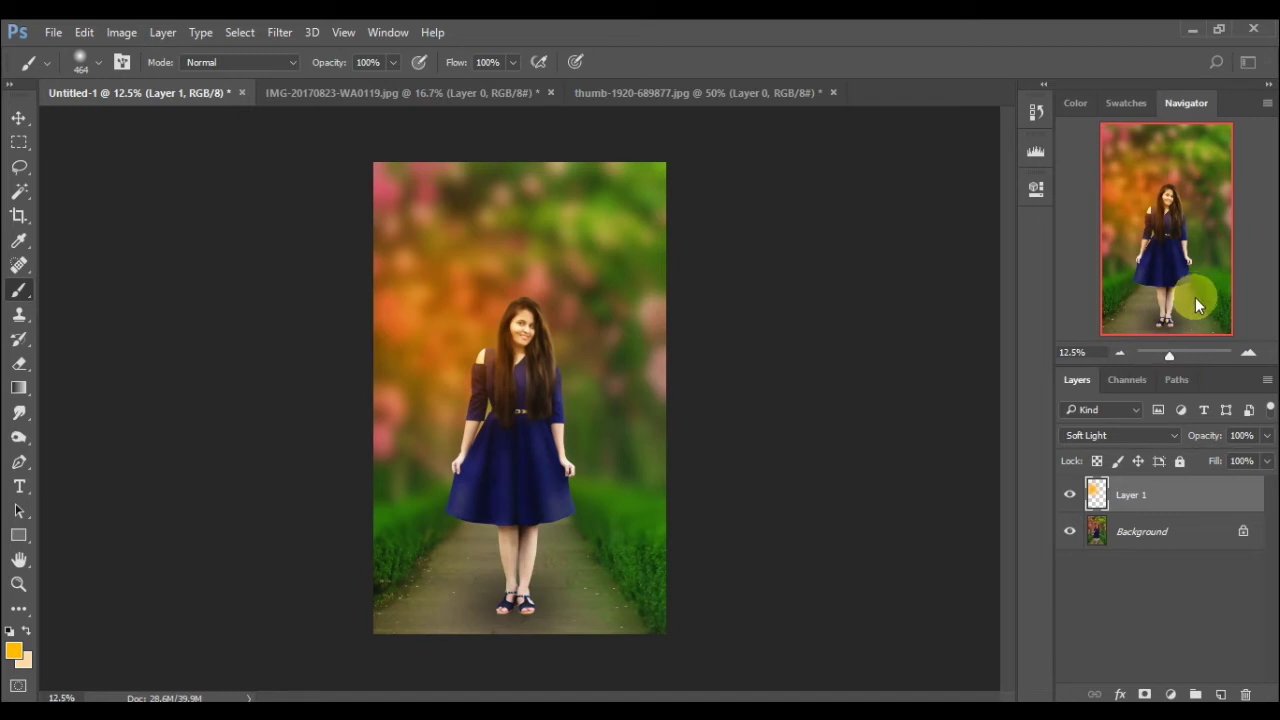
# - On a new Layer 2, paint a soft peach glow at the woman's feet
pyautogui.click(1221, 692)
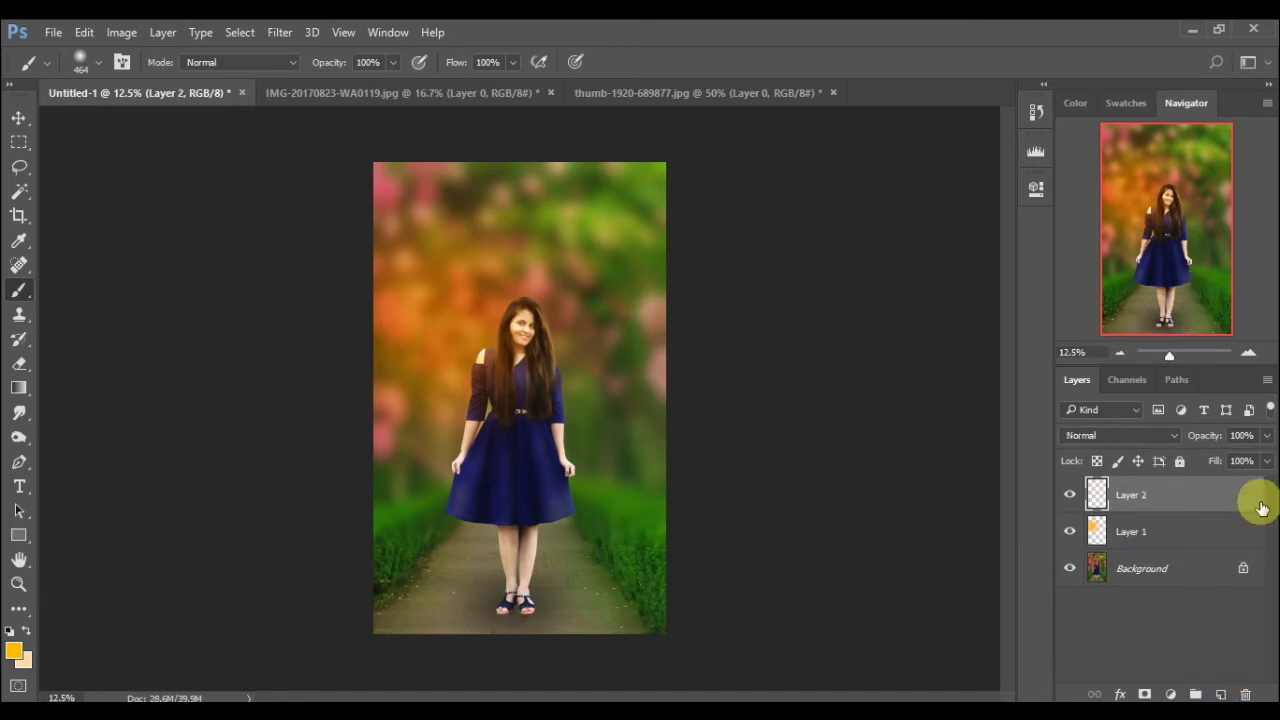
pyautogui.click(16, 654)
pyautogui.moveTo(728, 438); pyautogui.dragTo(688, 498)
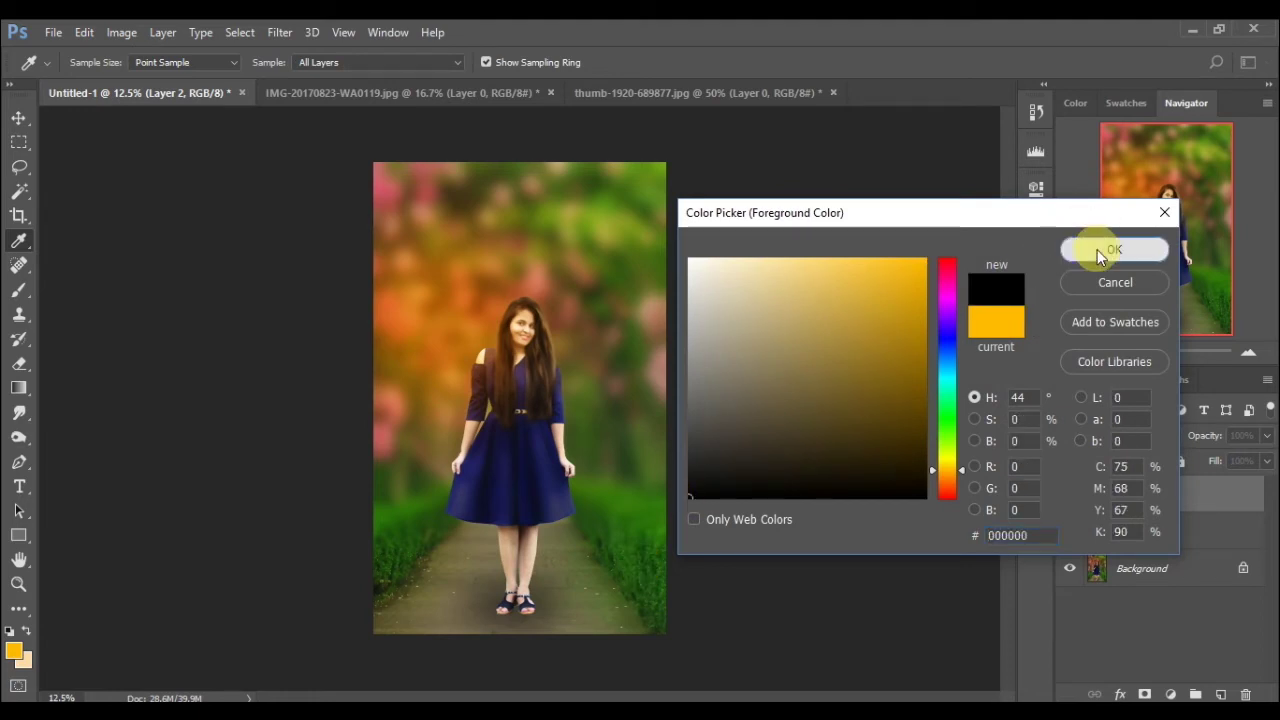
pyautogui.press('b')
pyautogui.click(1097, 249)
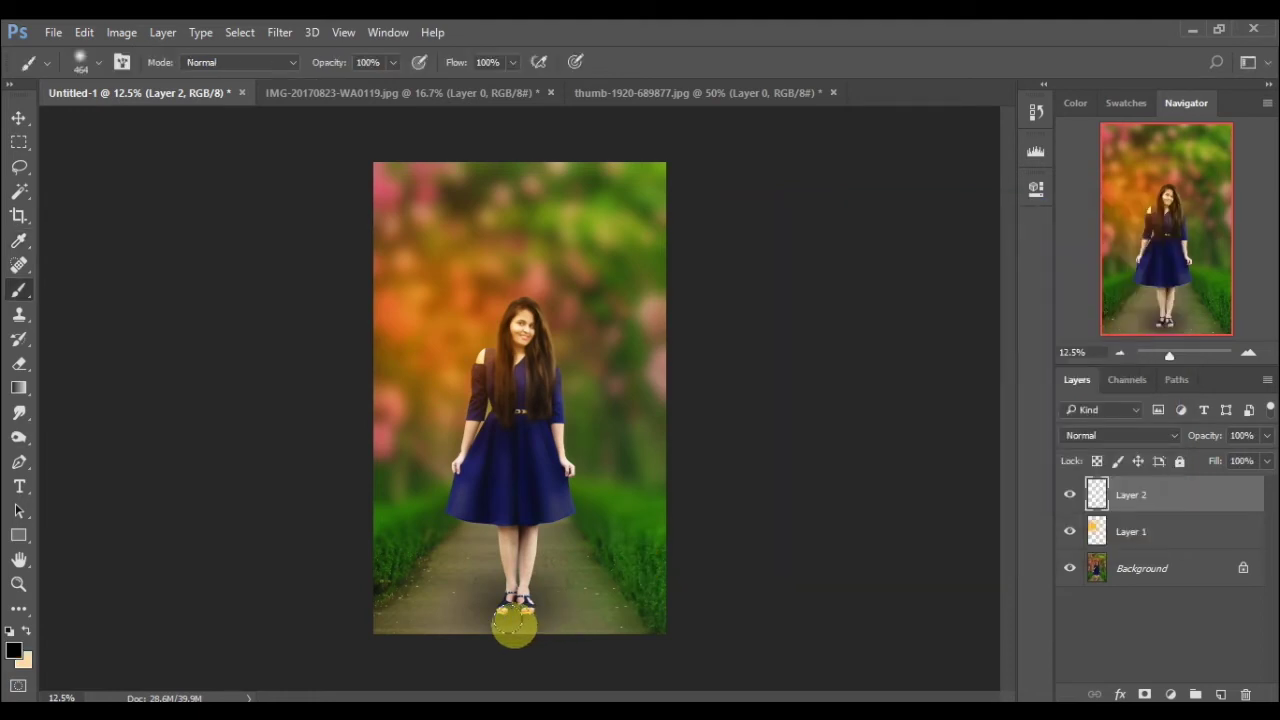
pyautogui.click(26, 630)
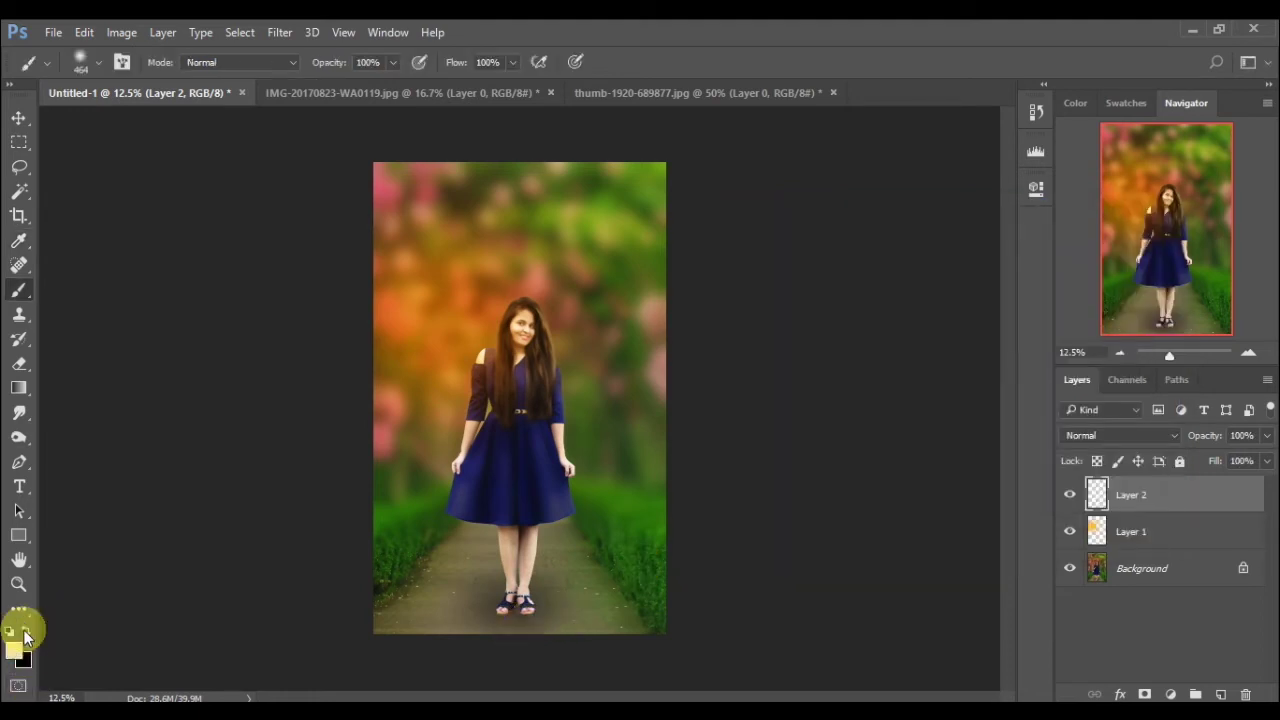
pyautogui.moveTo(515, 618); pyautogui.dragTo(497, 625)
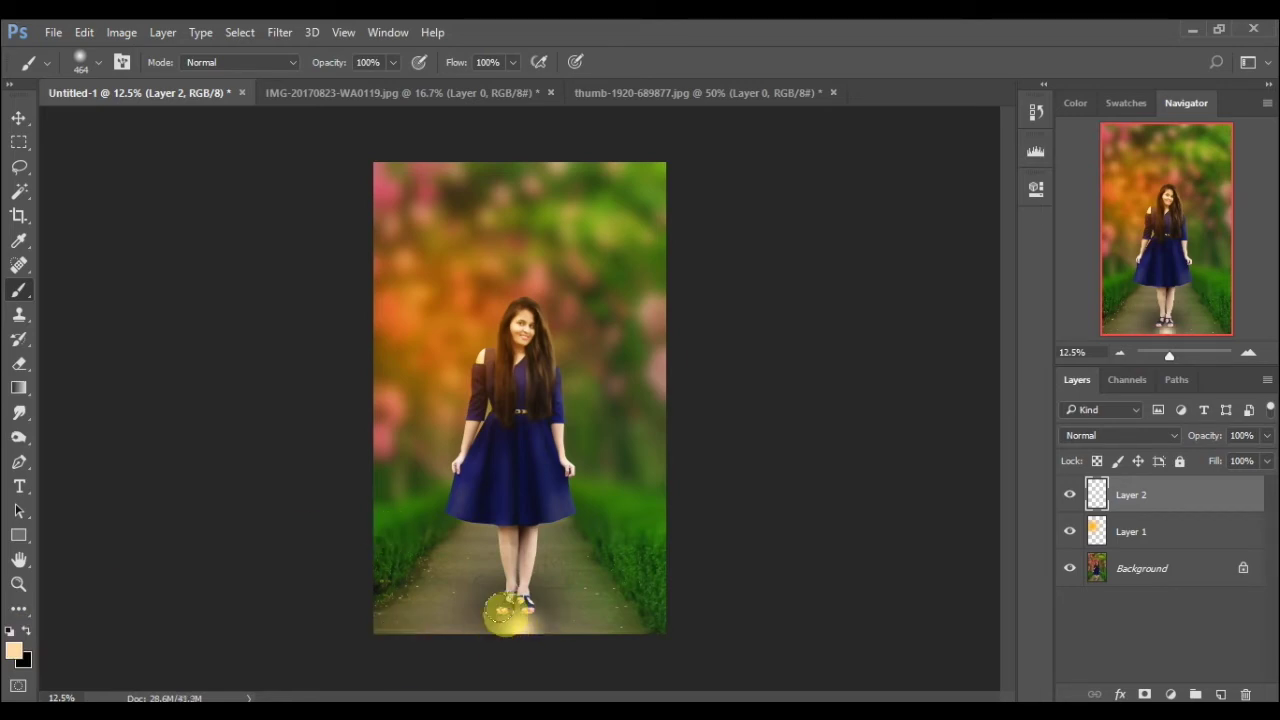
# - Enlarge the peach glow across the lower image and blend Layer 2 as Soft Light
pyautogui.hotkey('ctrl', 't')
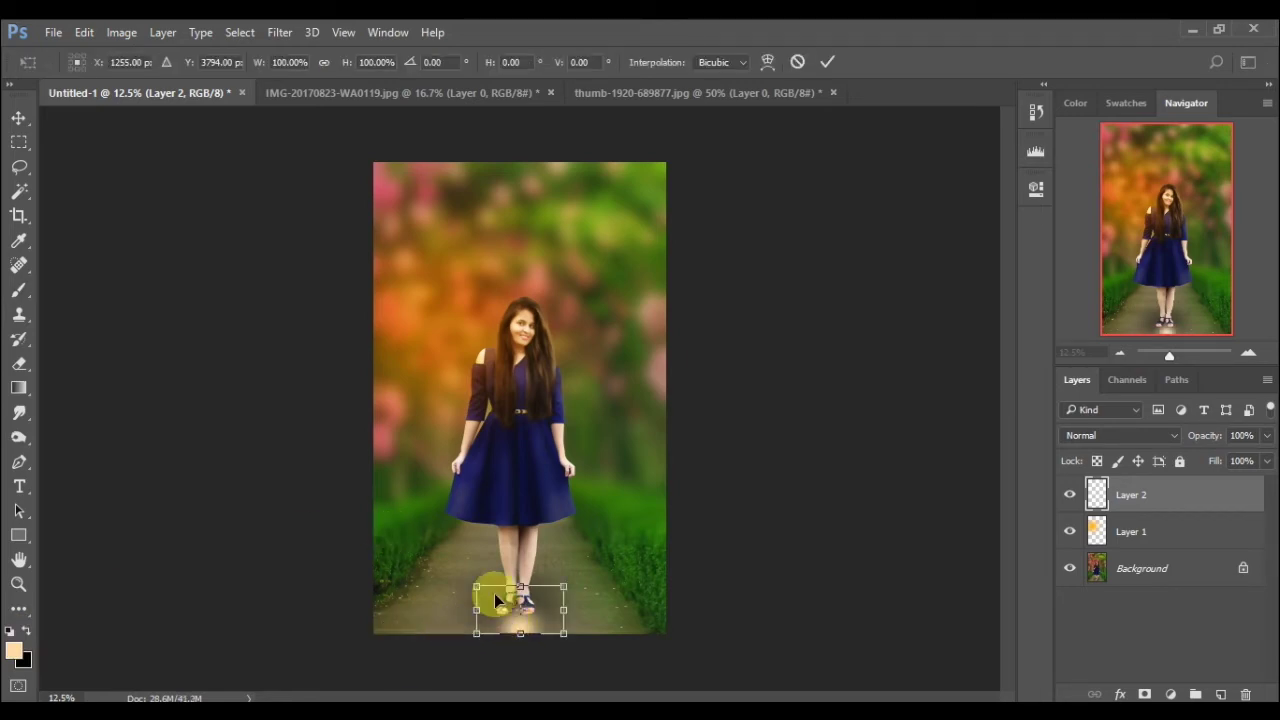
pyautogui.moveTo(563, 587); pyautogui.dragTo(957, 180)
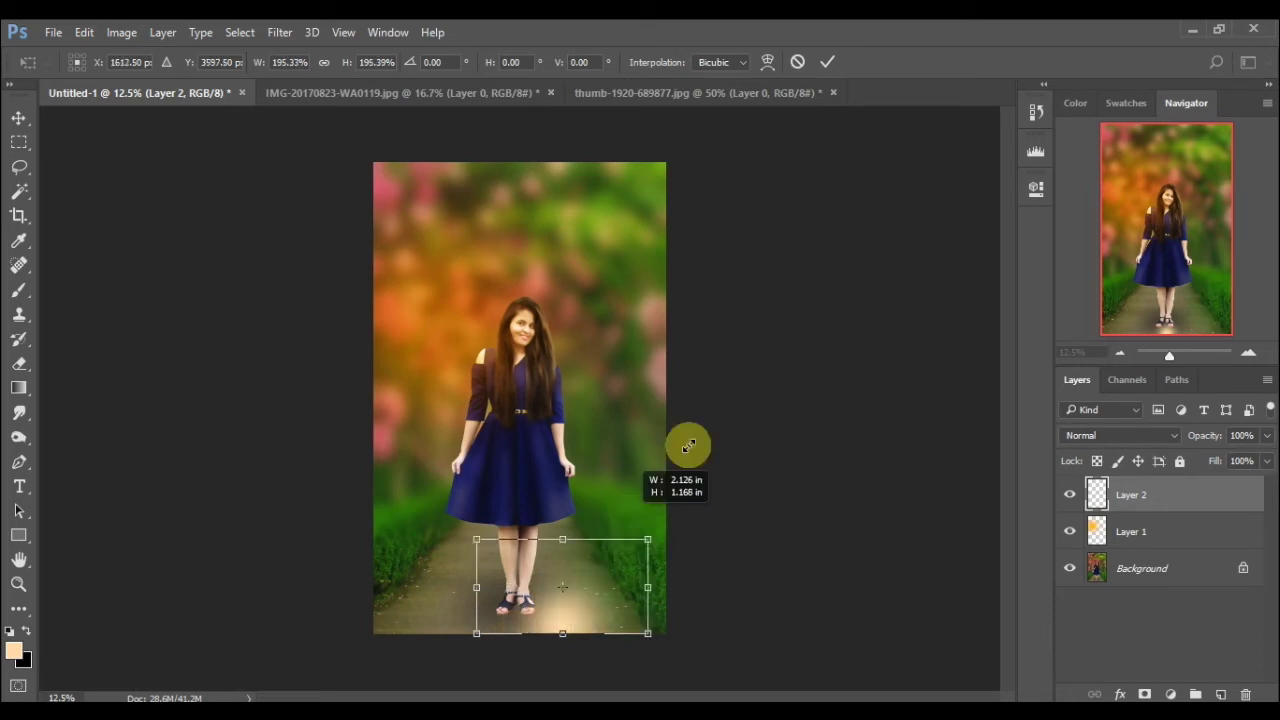
pyautogui.moveTo(909, 390)
pyautogui.mouseDown()
pyautogui.moveTo(629, 444)
pyautogui.moveTo(629, 457)
pyautogui.mouseUp()
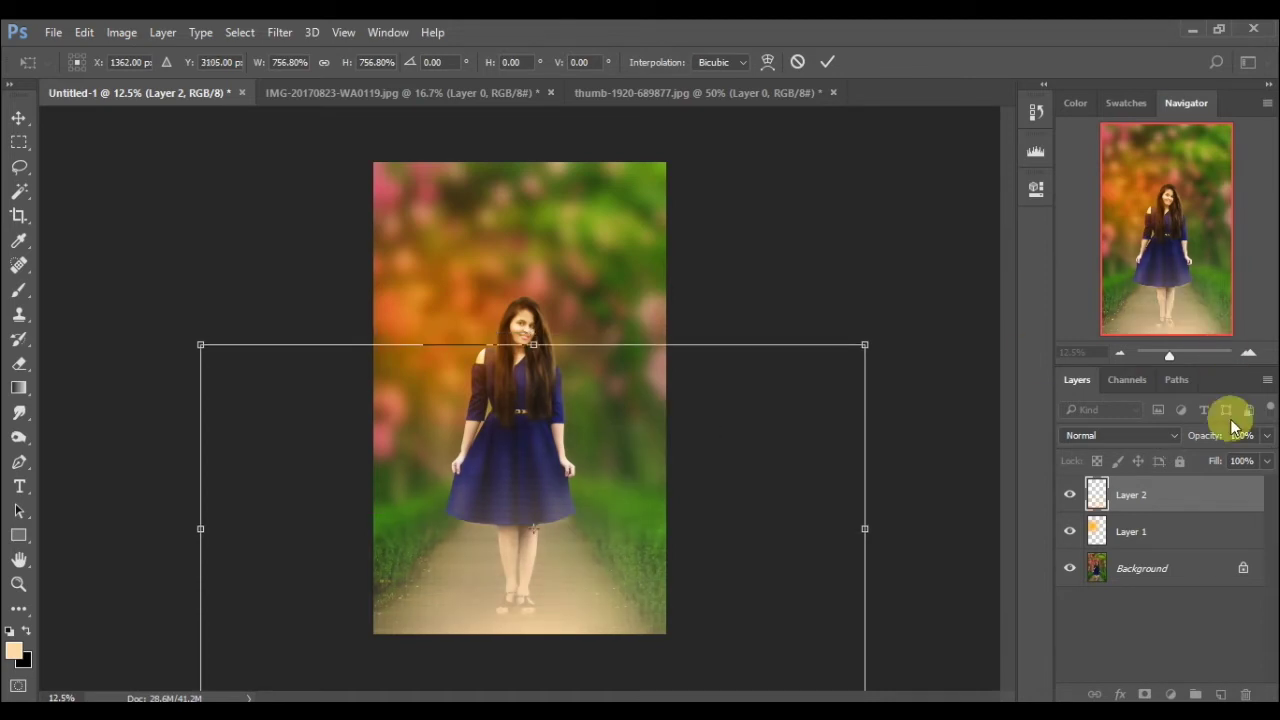
pyautogui.click(1160, 437)
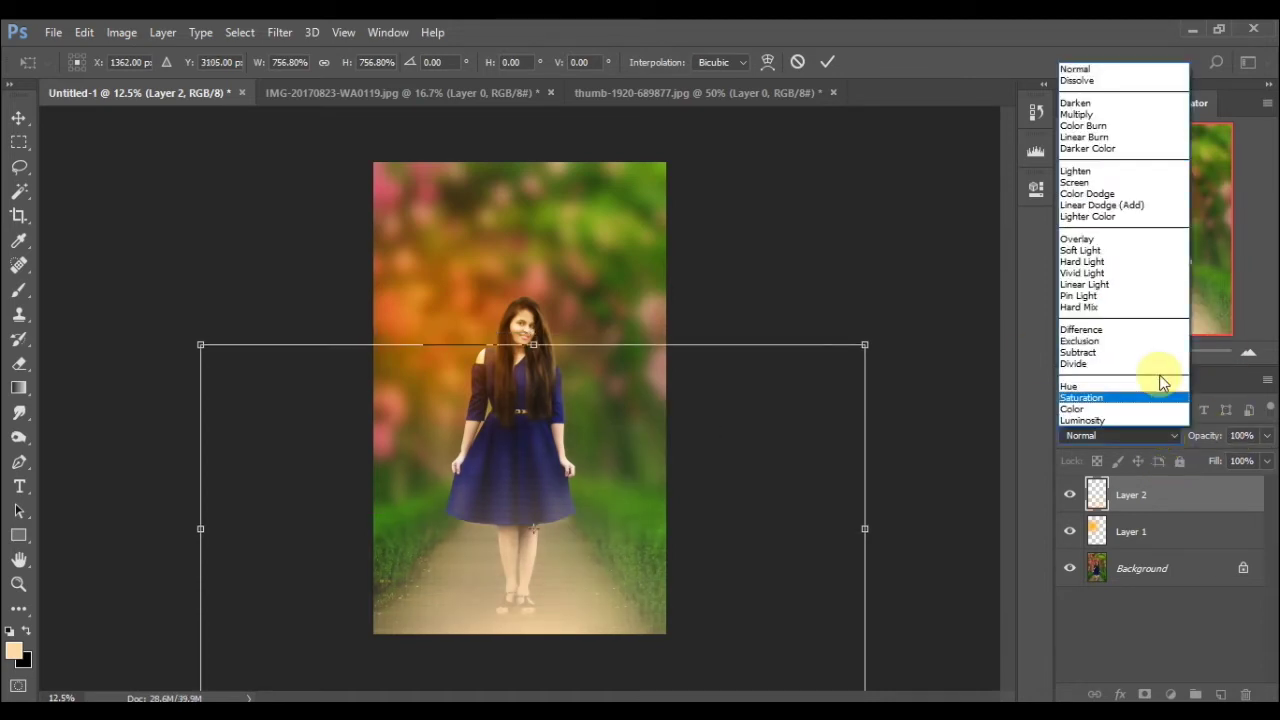
pyautogui.click(1160, 250)
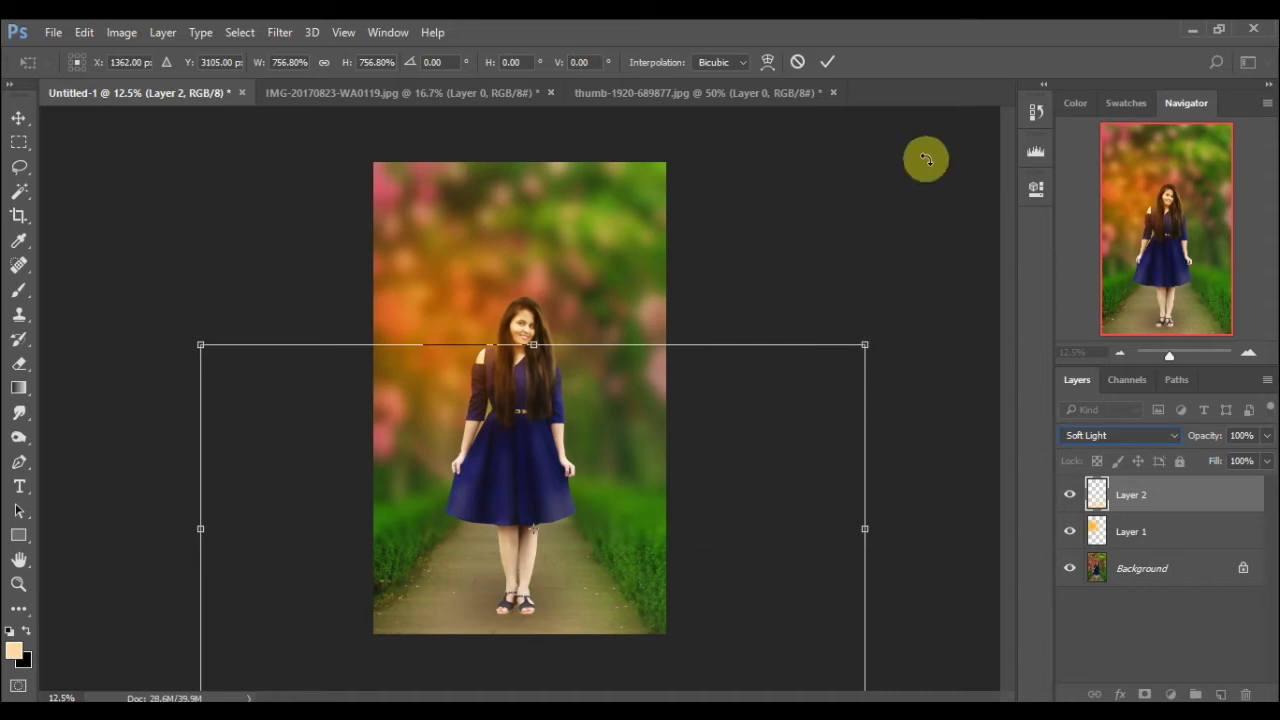
pyautogui.click(827, 62)
pyautogui.press('b')
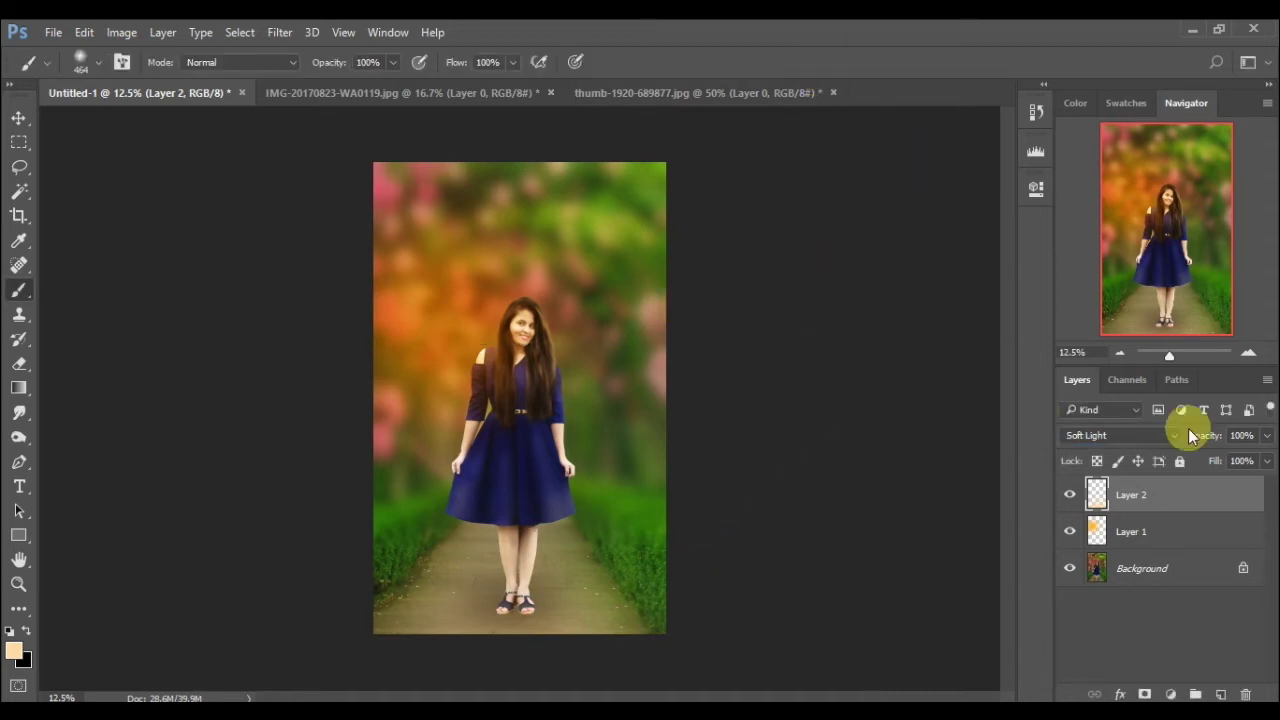
# - Set Layer 2's opacity to 75% and lower Layer 1's opacity to 50%
pyautogui.click(1071, 494)
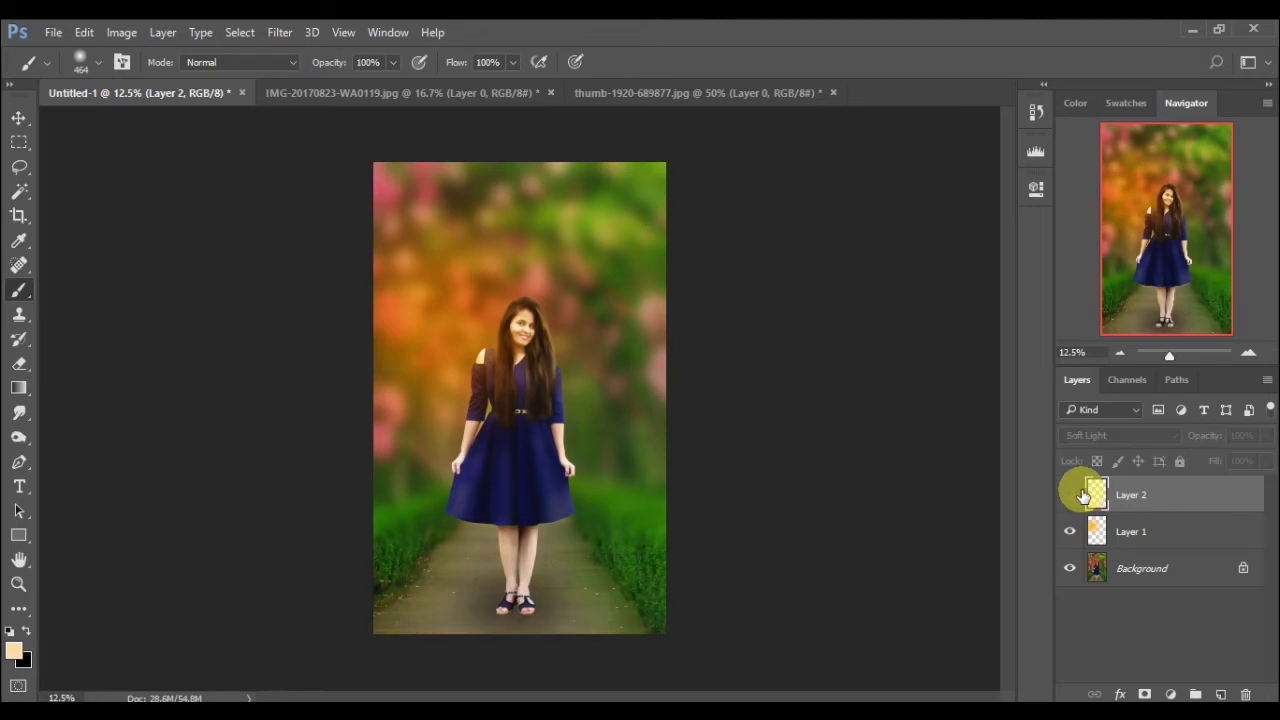
pyautogui.click(1266, 436)
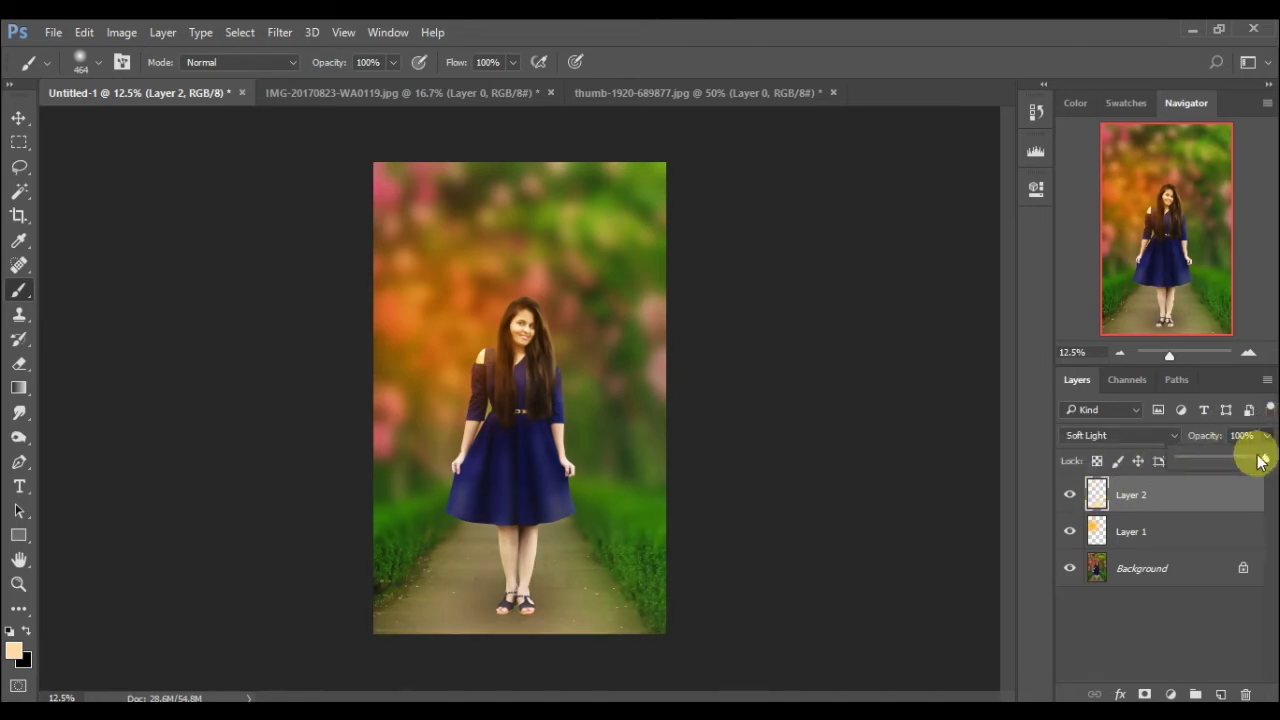
pyautogui.moveTo(1262, 460); pyautogui.dragTo(1247, 440)
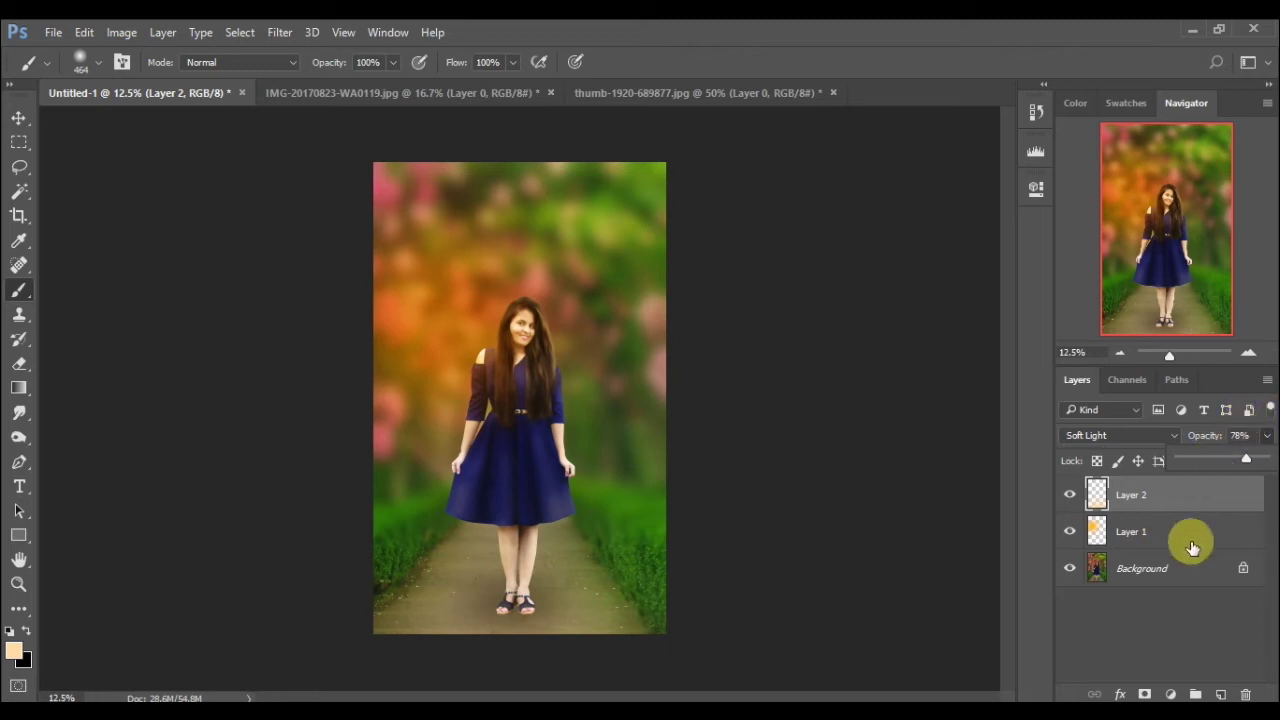
pyautogui.click(1158, 519)
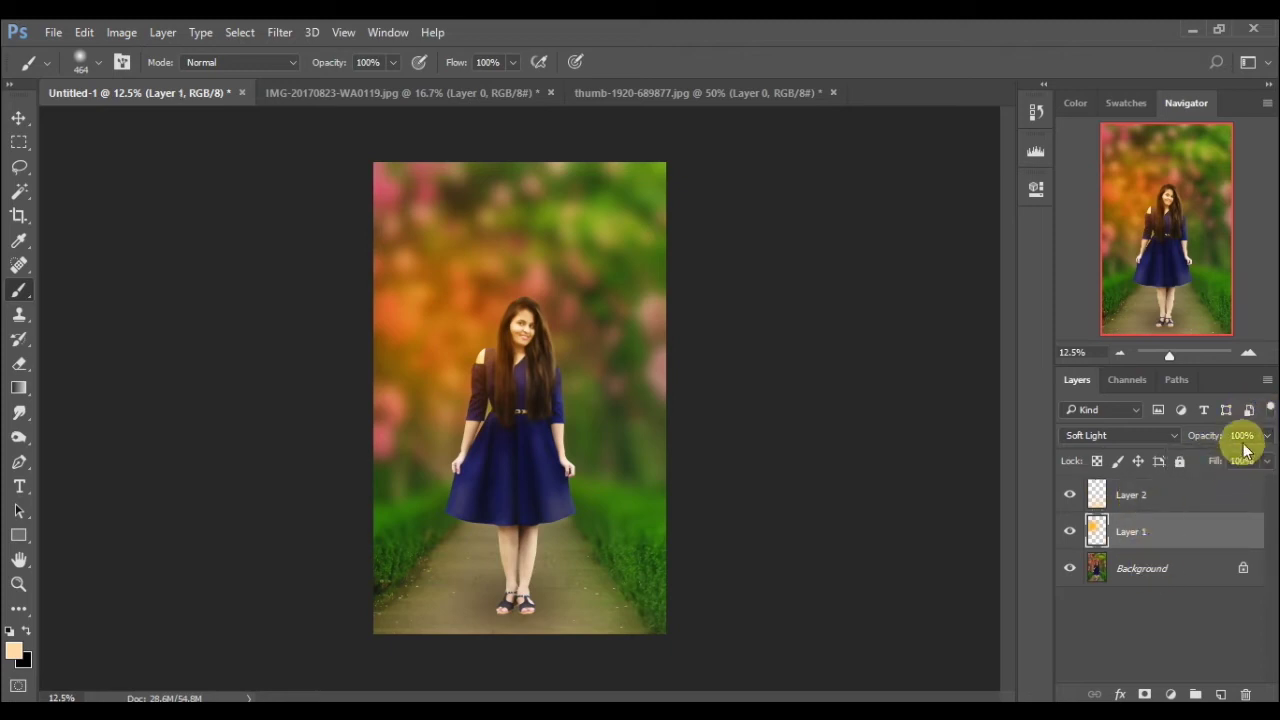
pyautogui.click(1266, 436)
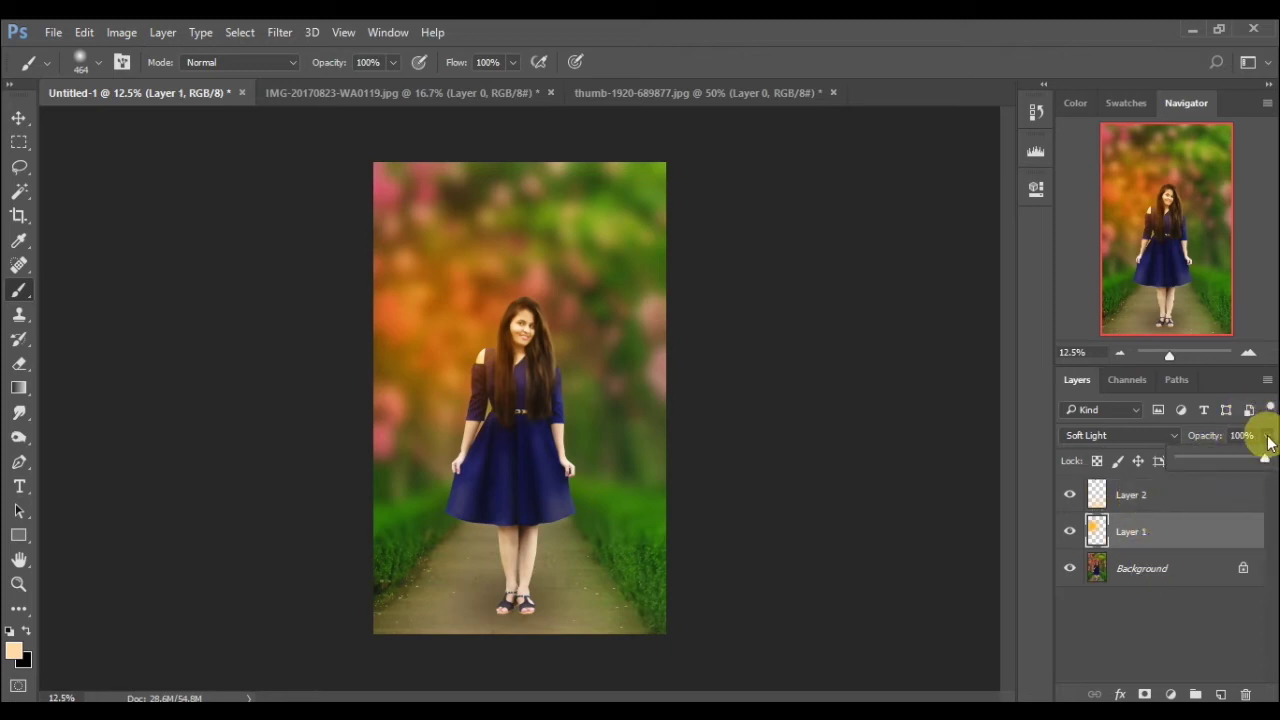
pyautogui.click(1229, 459)
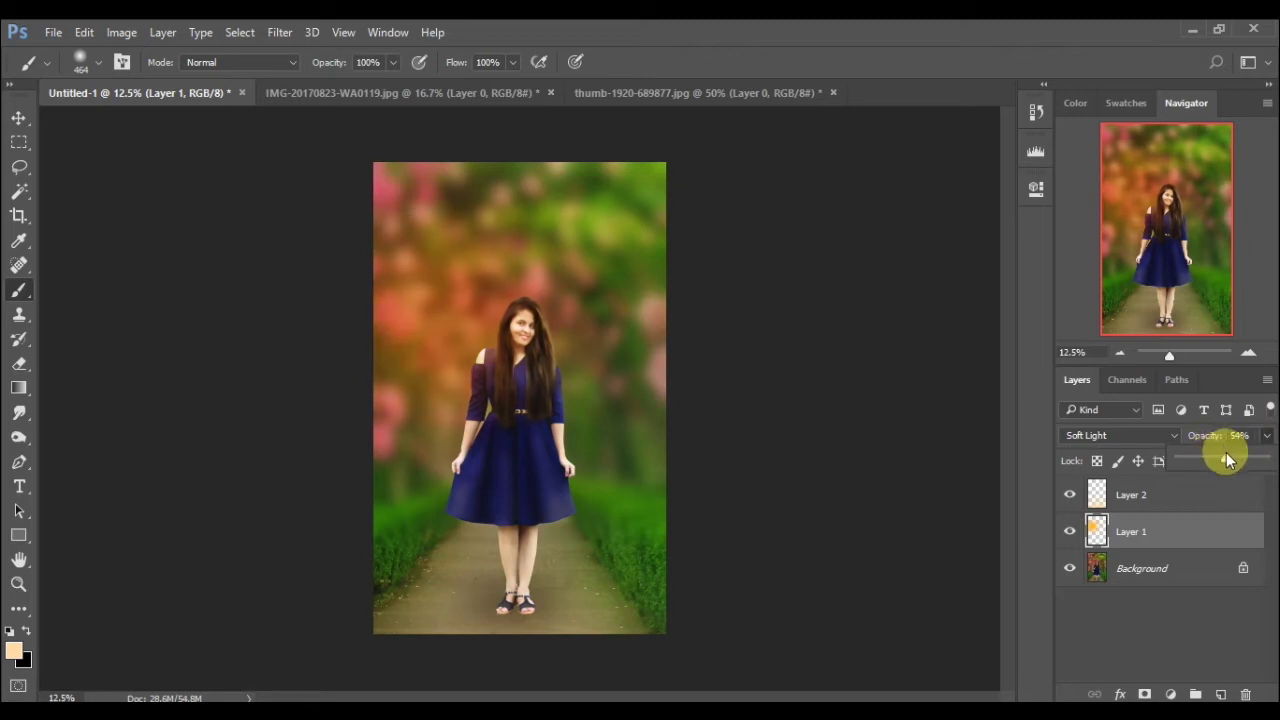
pyautogui.click(1238, 435)
pyautogui.click(1192, 495)
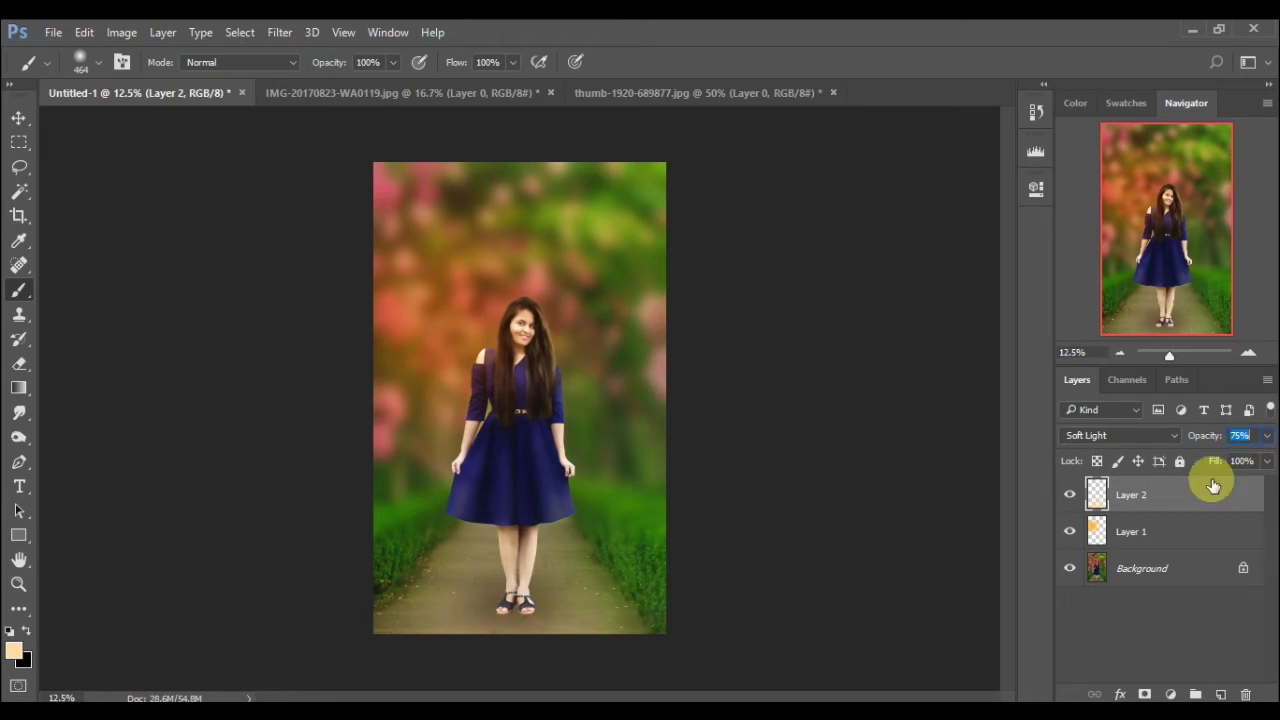
pyautogui.rightClick(1148, 549)
# - Merge both glow layers into the image and check the result zoomed in
pyautogui.click(880, 677)
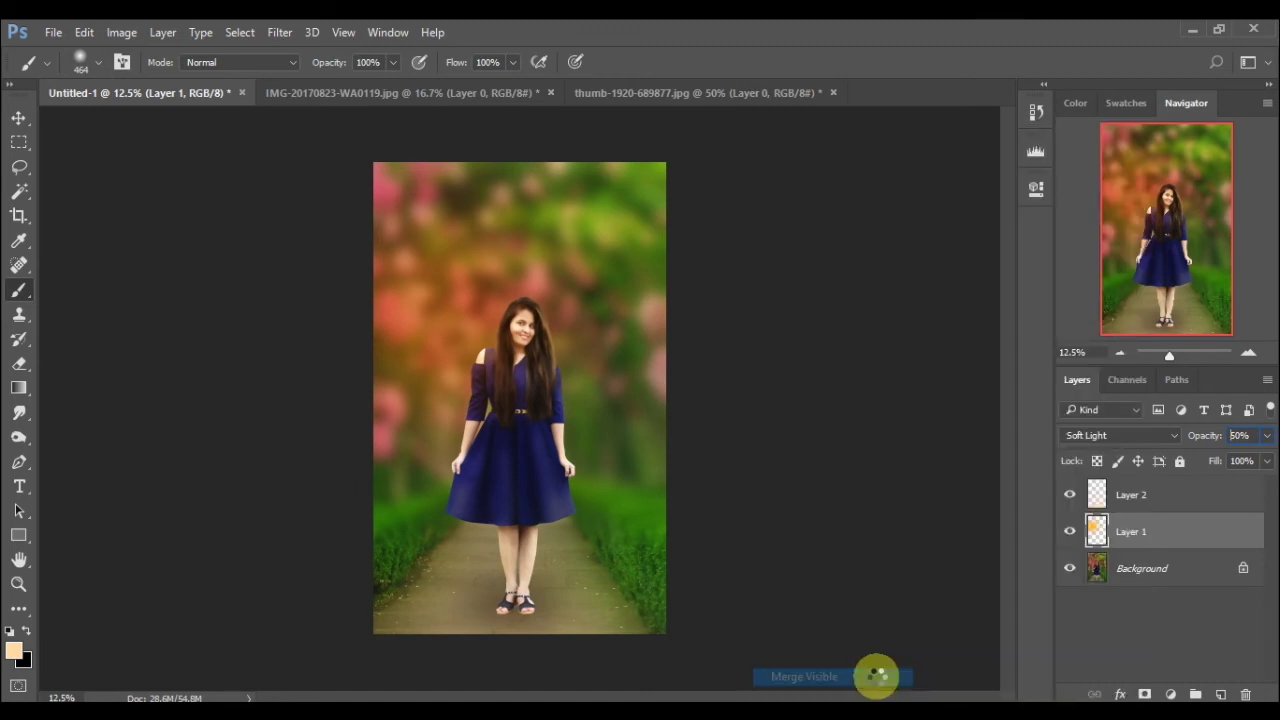
pyautogui.click(1248, 354)
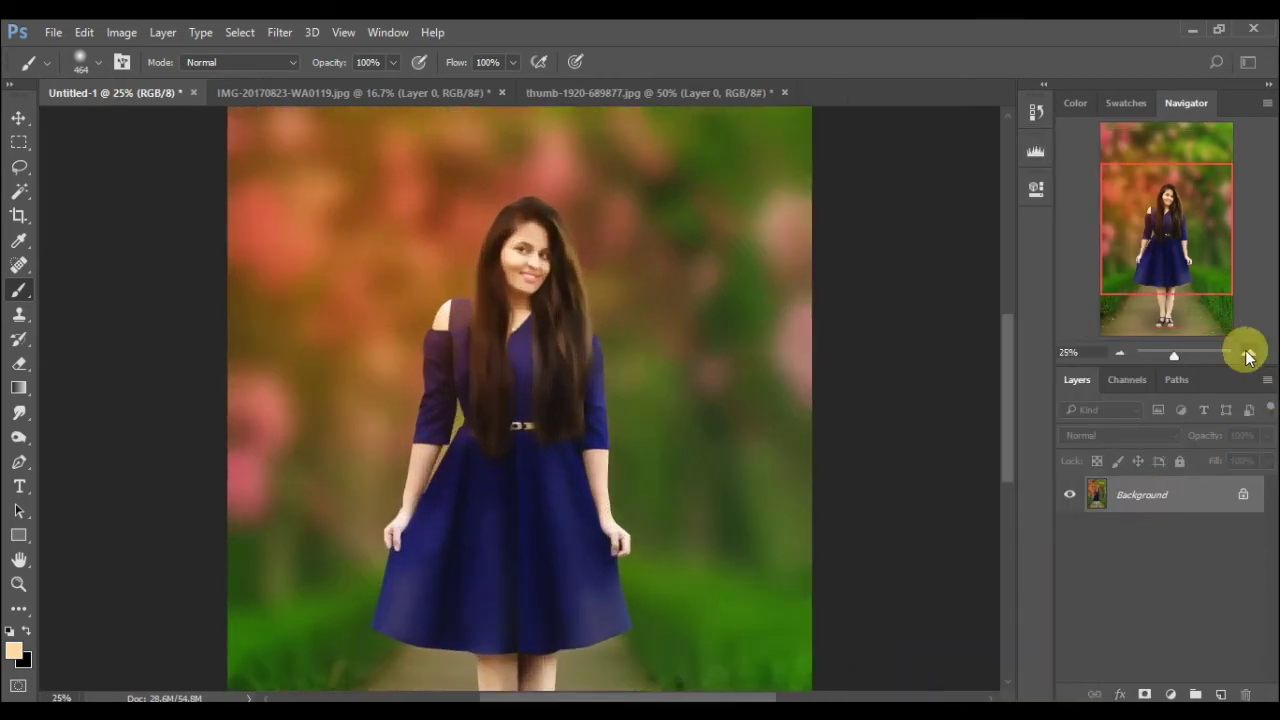
pyautogui.click(1248, 354)
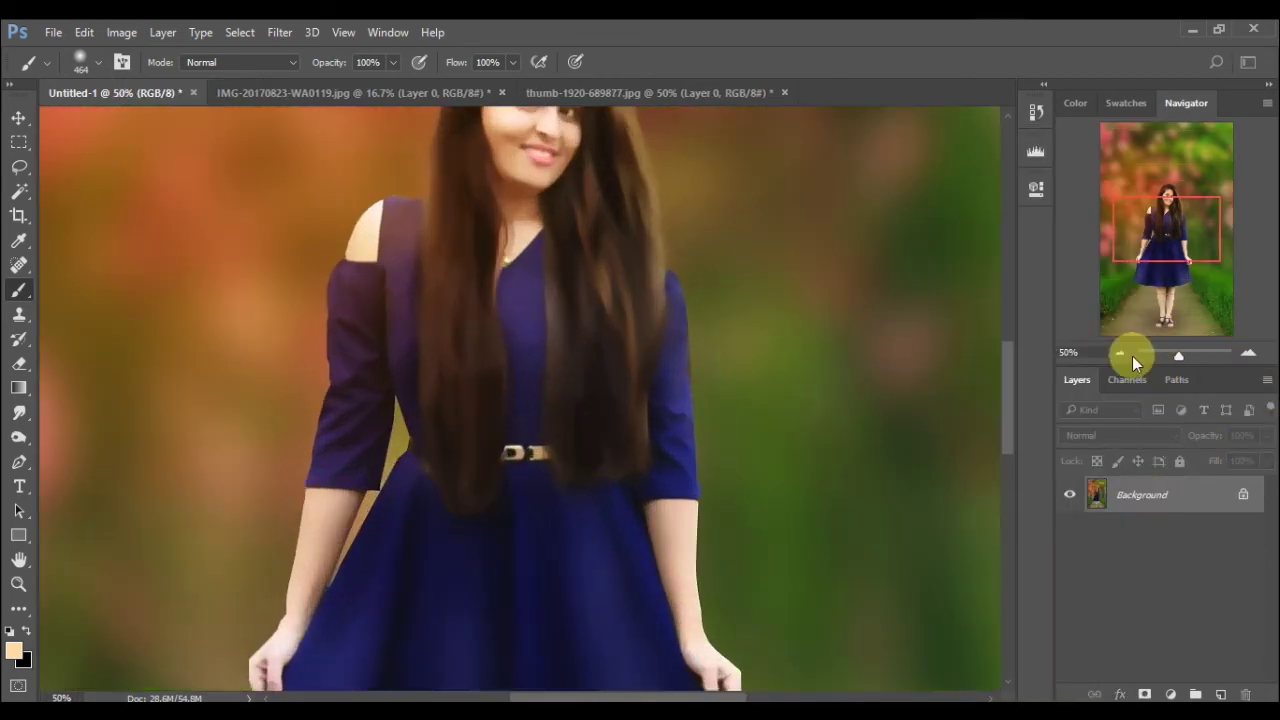
pyautogui.click(1119, 354)
pyautogui.click(1119, 354)
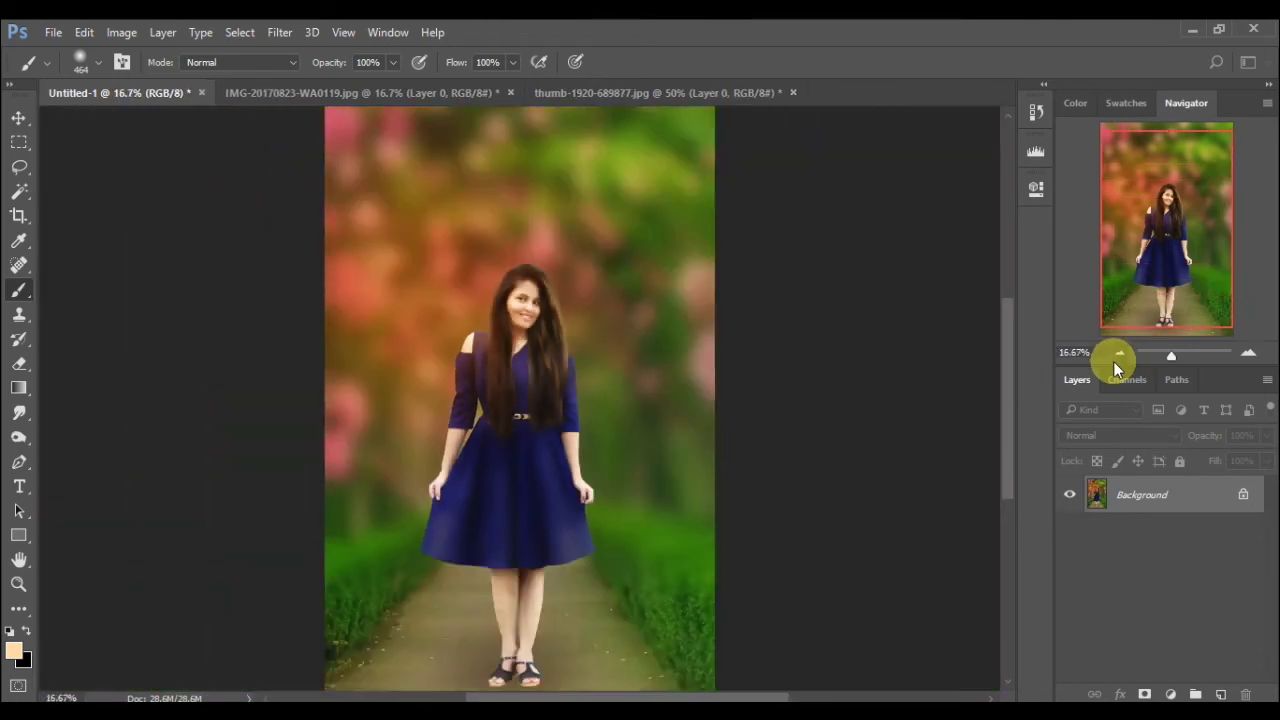
pyautogui.click(1118, 355)
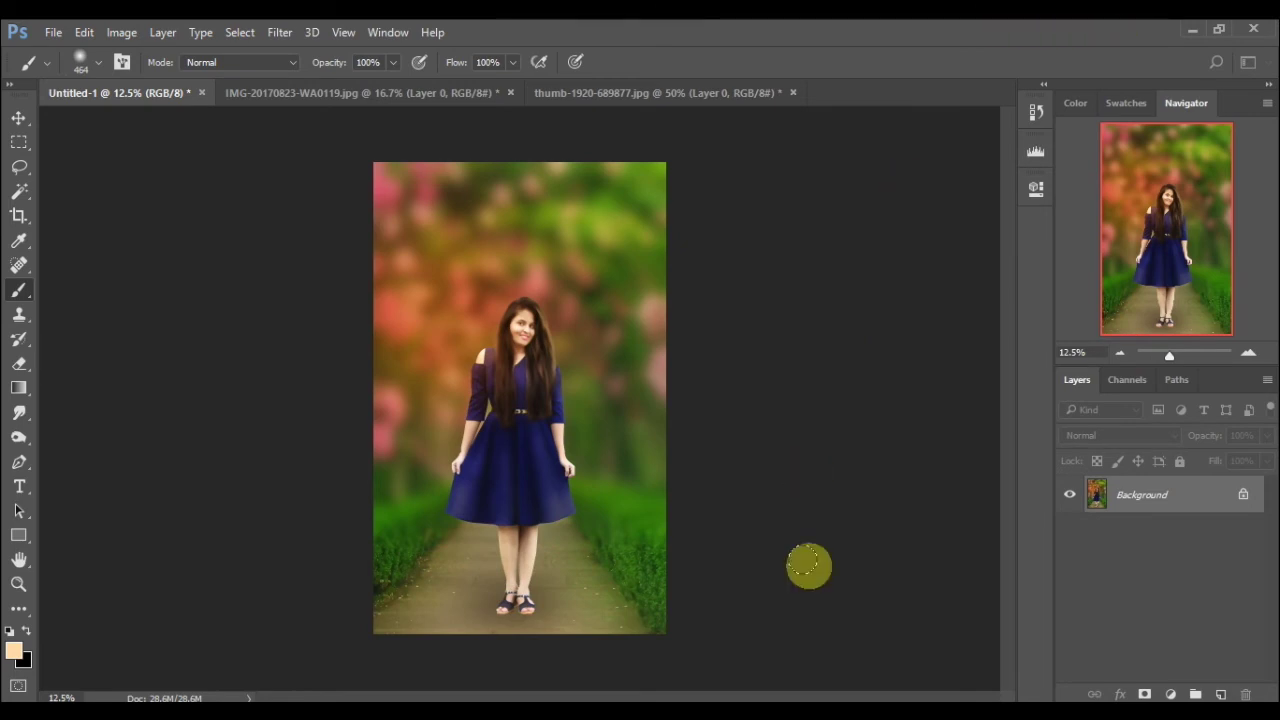
# - Open Lens Correction and cancel it, leaving the image unchanged
pyautogui.click(280, 32)
pyautogui.press('Escape')
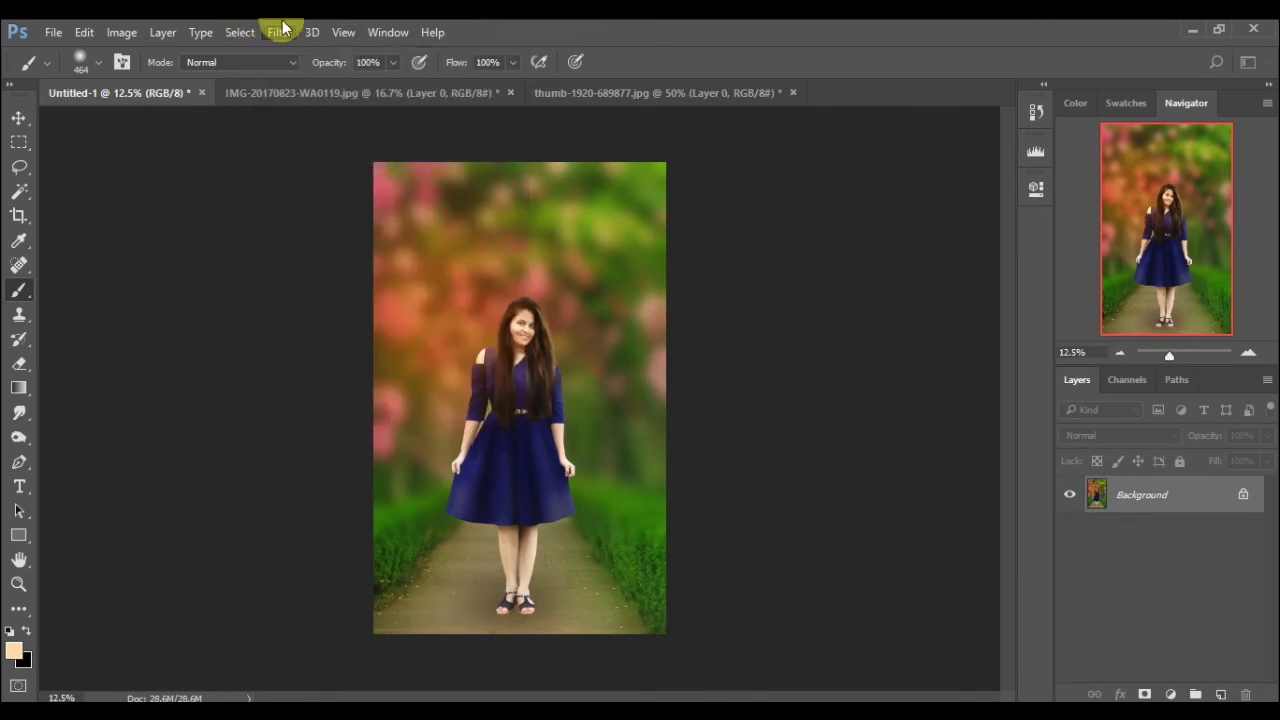
pyautogui.hotkey('ctrl', 'shift', 'r')
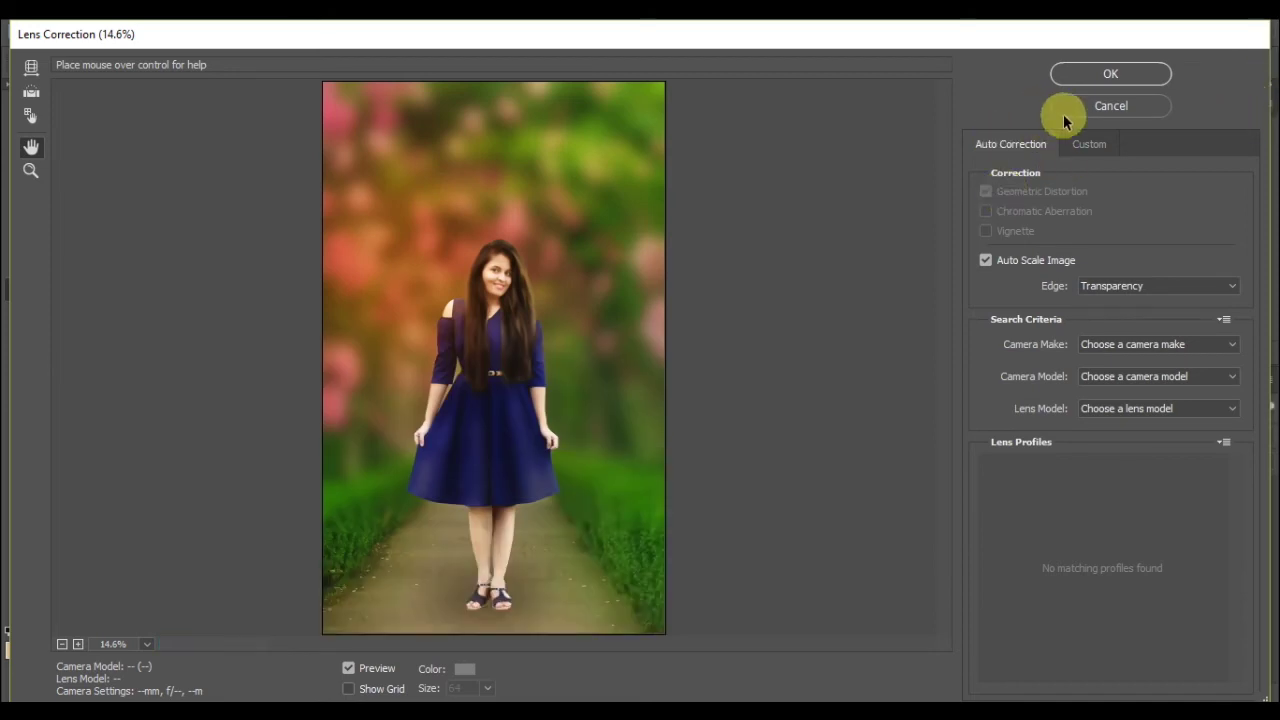
pyautogui.click(1063, 106)
# - Apply Render > Clouds, then delete it from History to restore the portrait
pyautogui.click(280, 30)
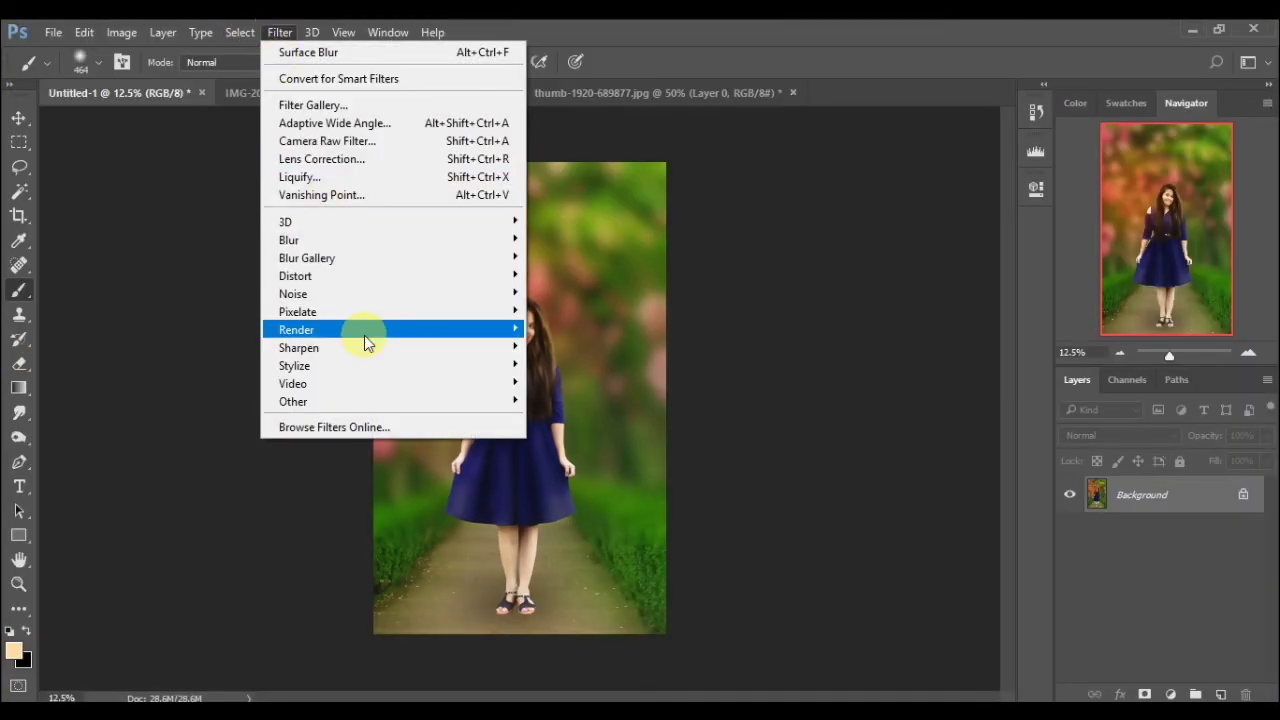
pyautogui.moveTo(296, 329)
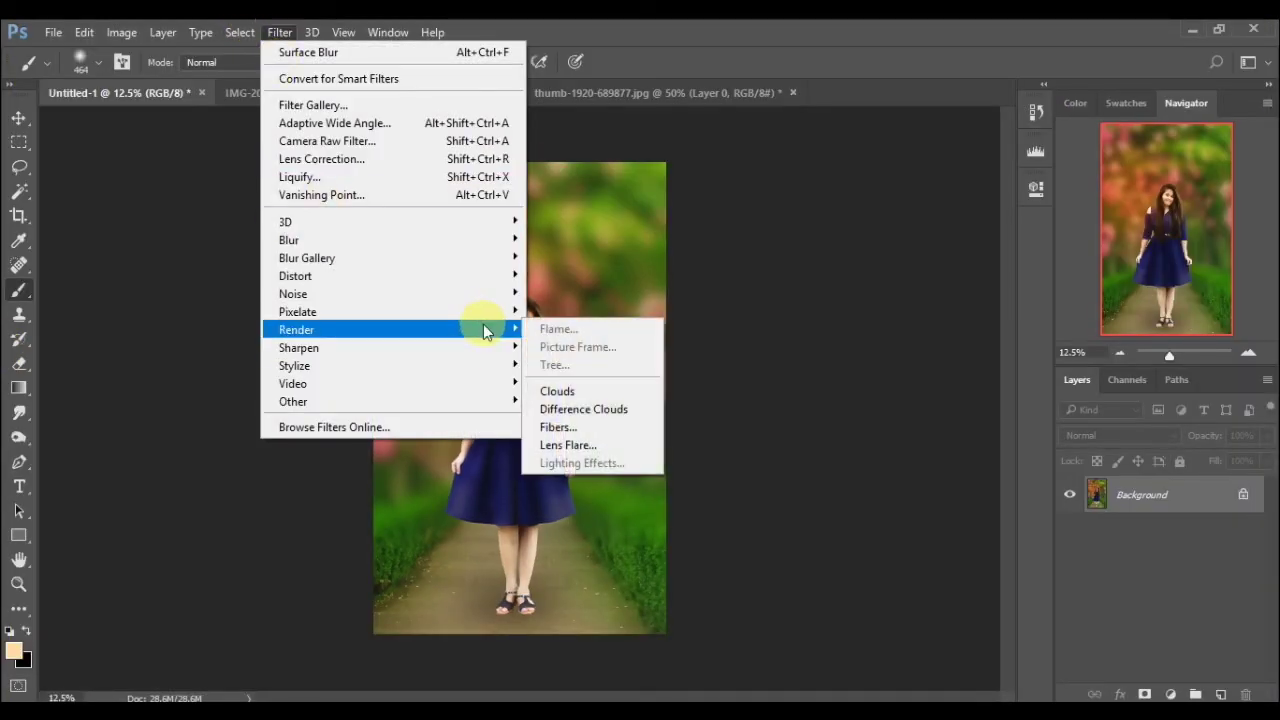
pyautogui.click(552, 392)
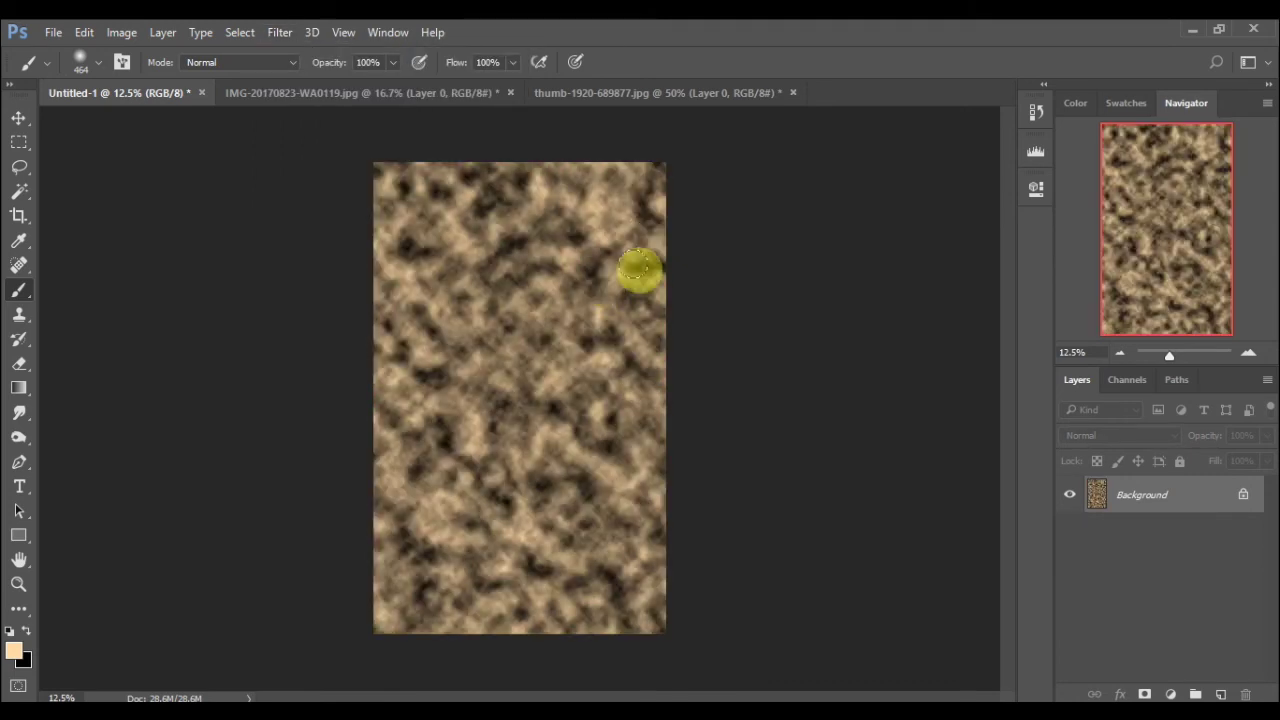
pyautogui.moveTo(620, 282); pyautogui.dragTo(522, 602)
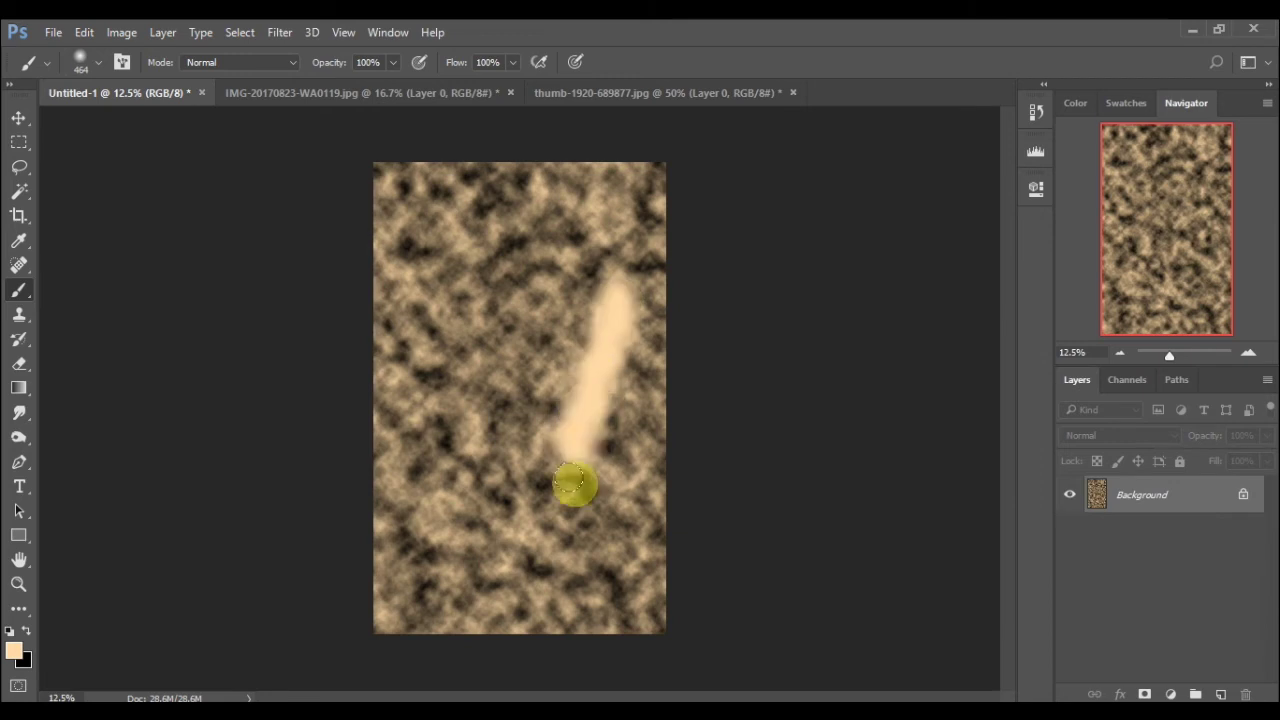
pyautogui.hotkey('ctrl', 'z')
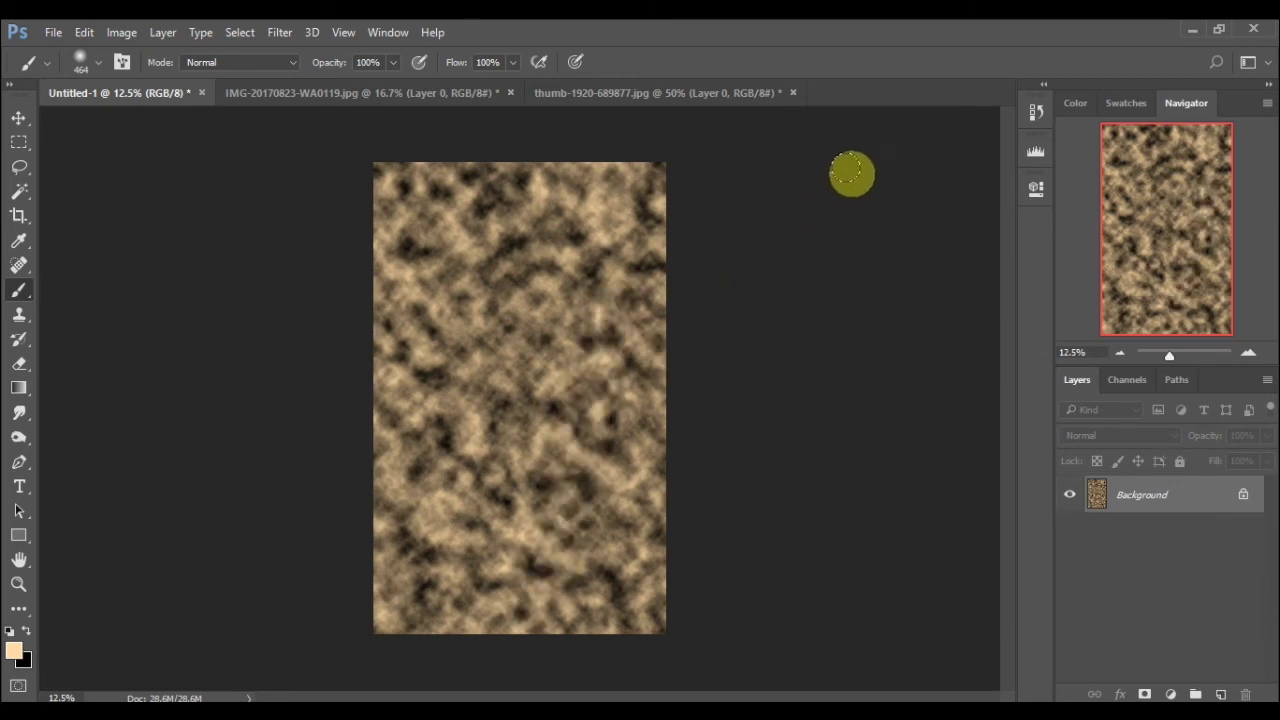
pyautogui.click(1034, 111)
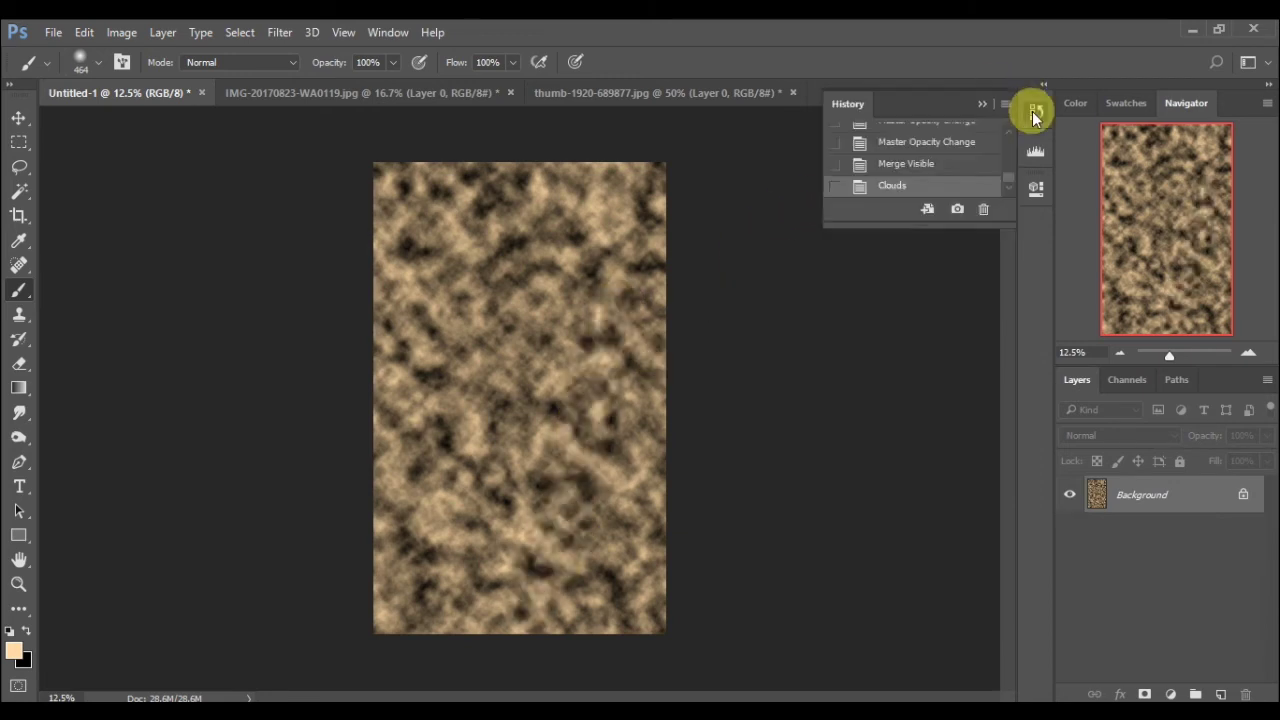
pyautogui.click(982, 210)
pyautogui.press('Return')
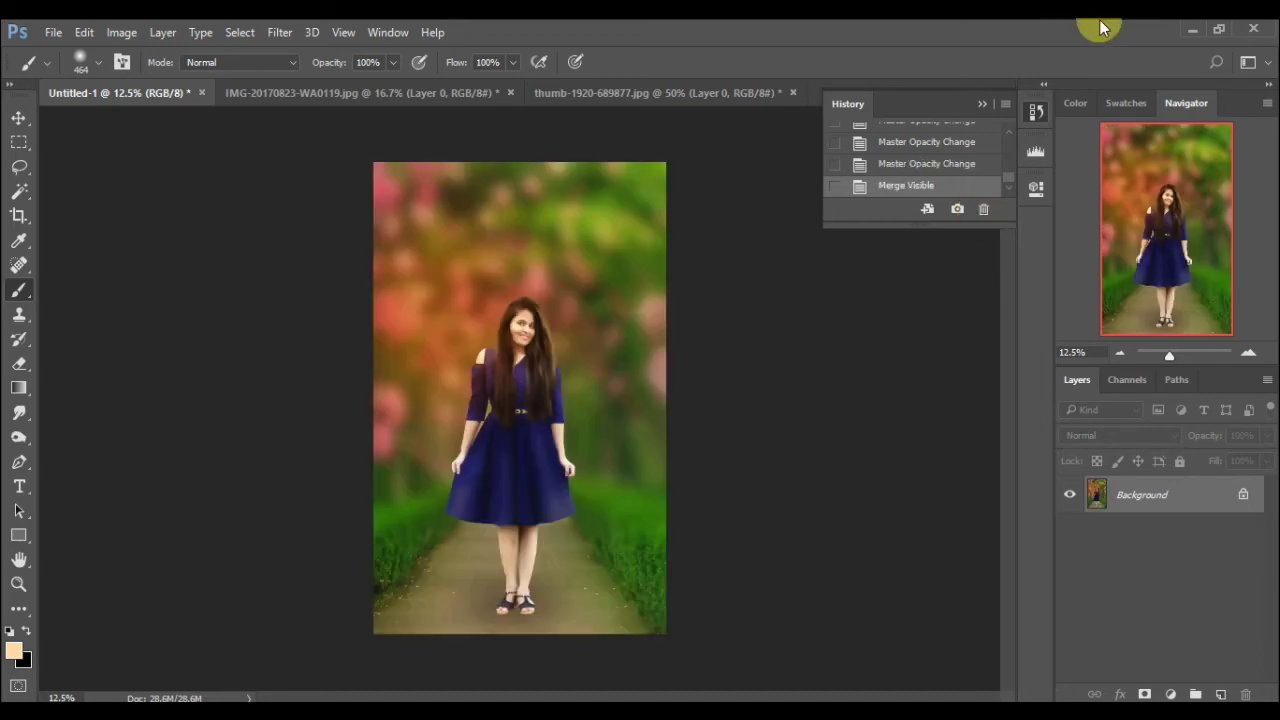
pyautogui.click(277, 32)
pyautogui.moveTo(296, 329)
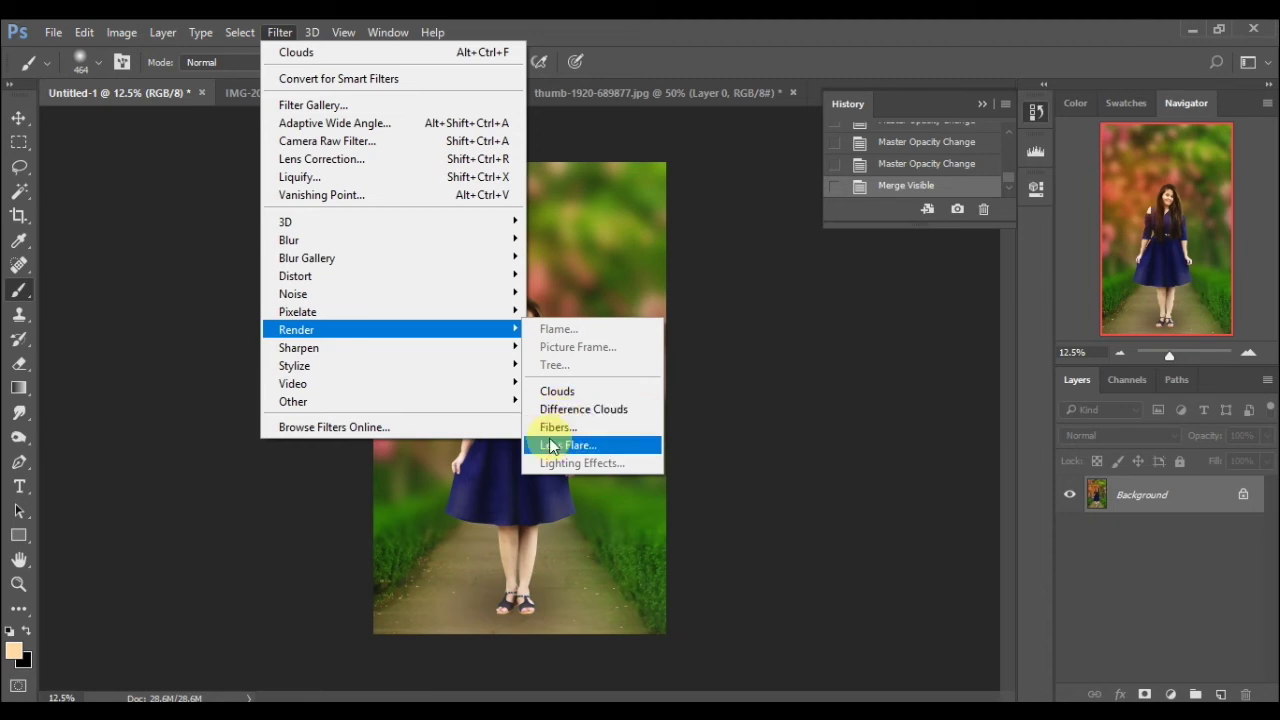
pyautogui.click(563, 444)
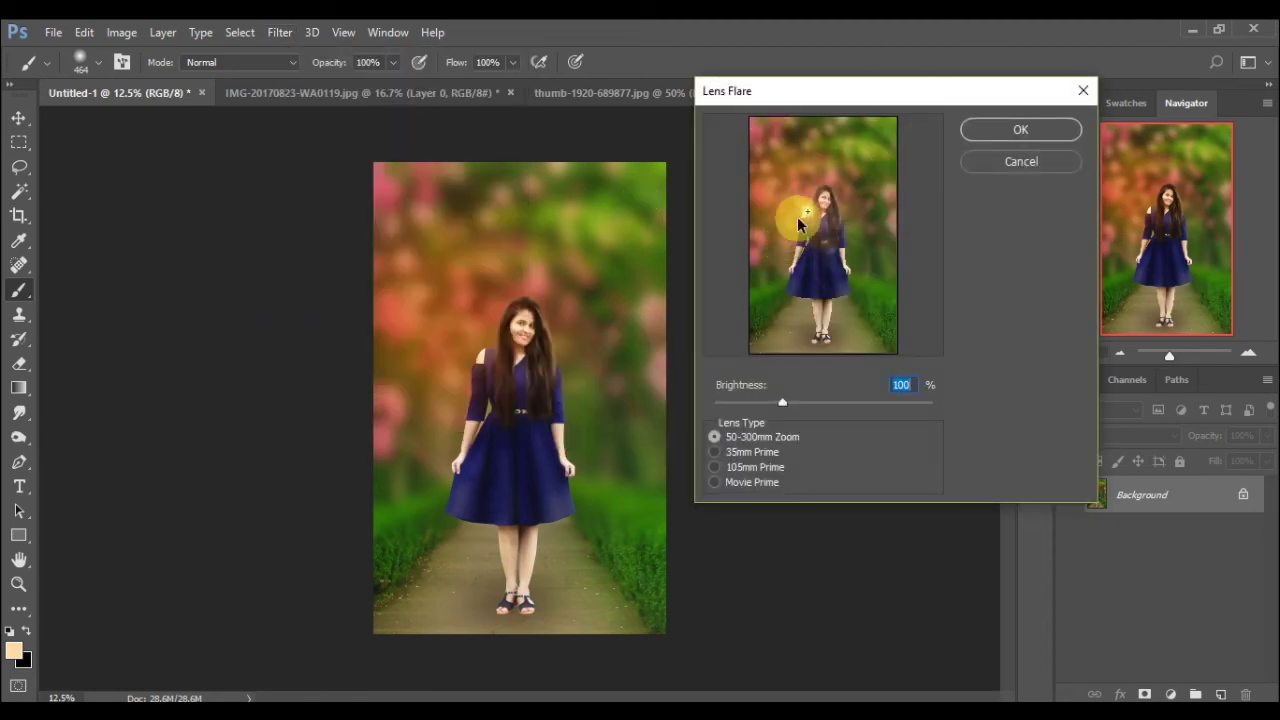
pyautogui.moveTo(806, 217)
pyautogui.mouseDown()
pyautogui.moveTo(806, 229)
pyautogui.moveTo(813, 202)
pyautogui.mouseUp()
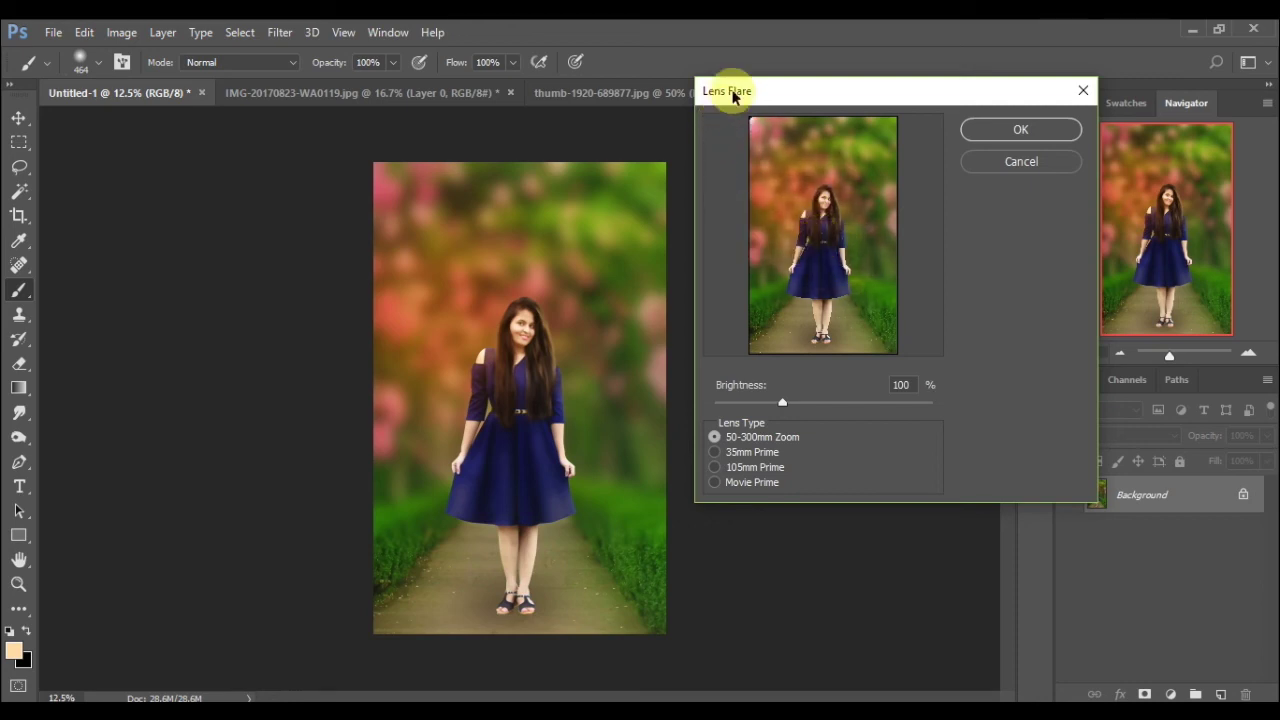
pyautogui.moveTo(765, 160); pyautogui.dragTo(649, 199)
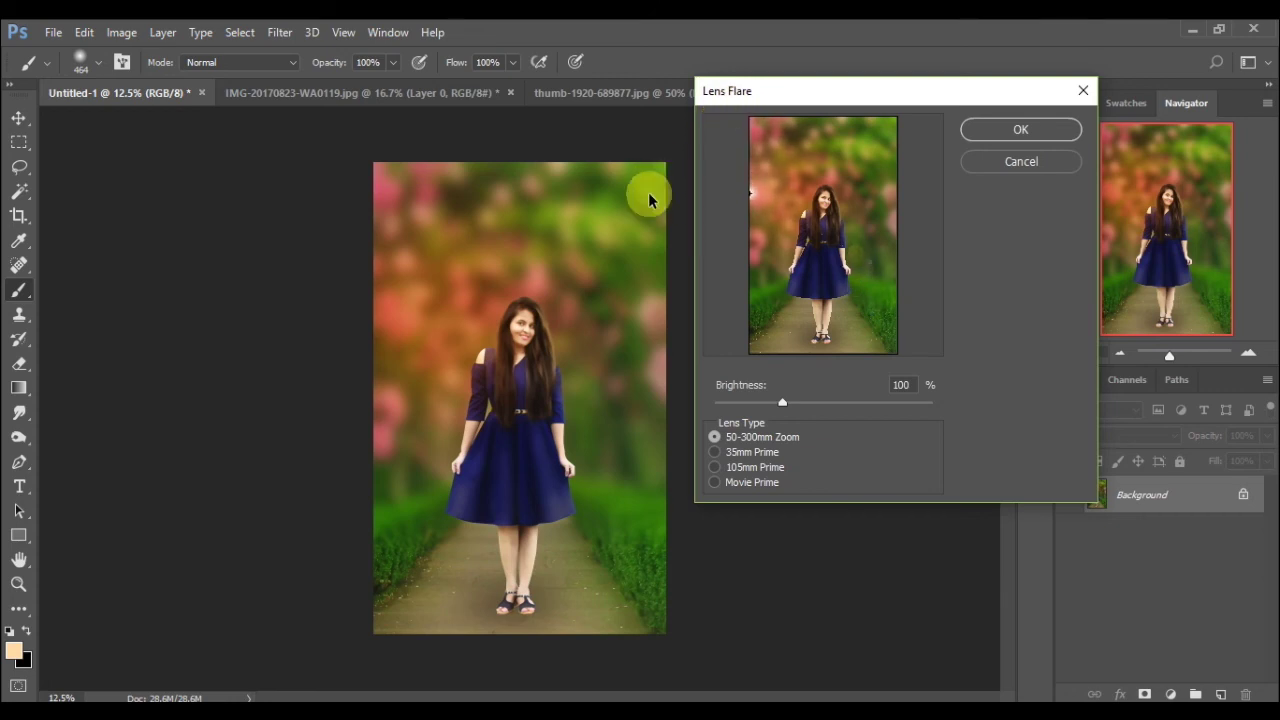
pyautogui.moveTo(649, 199)
pyautogui.mouseDown()
pyautogui.moveTo(743, 166)
pyautogui.moveTo(776, 225)
pyautogui.mouseUp()
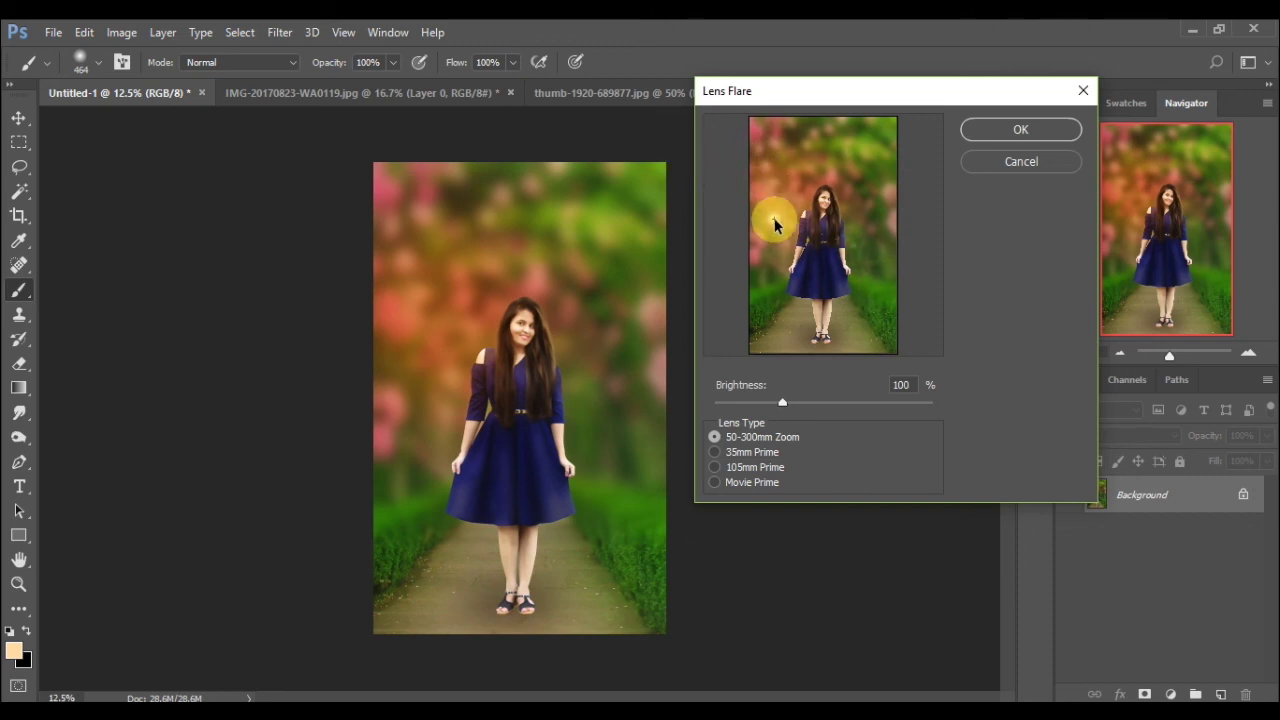
pyautogui.moveTo(767, 225)
pyautogui.mouseDown()
pyautogui.moveTo(740, 202)
pyautogui.moveTo(922, 63)
pyautogui.moveTo(733, 297)
pyautogui.moveTo(727, 91)
pyautogui.mouseUp()
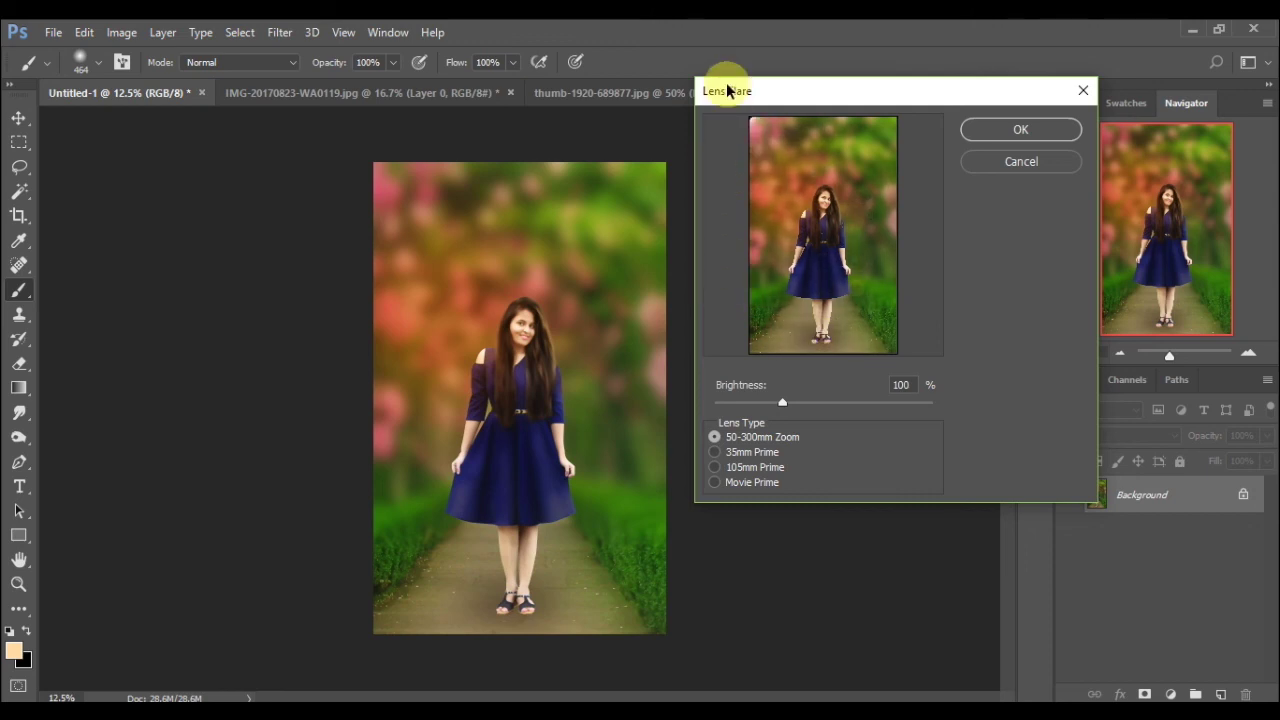
pyautogui.click(995, 131)
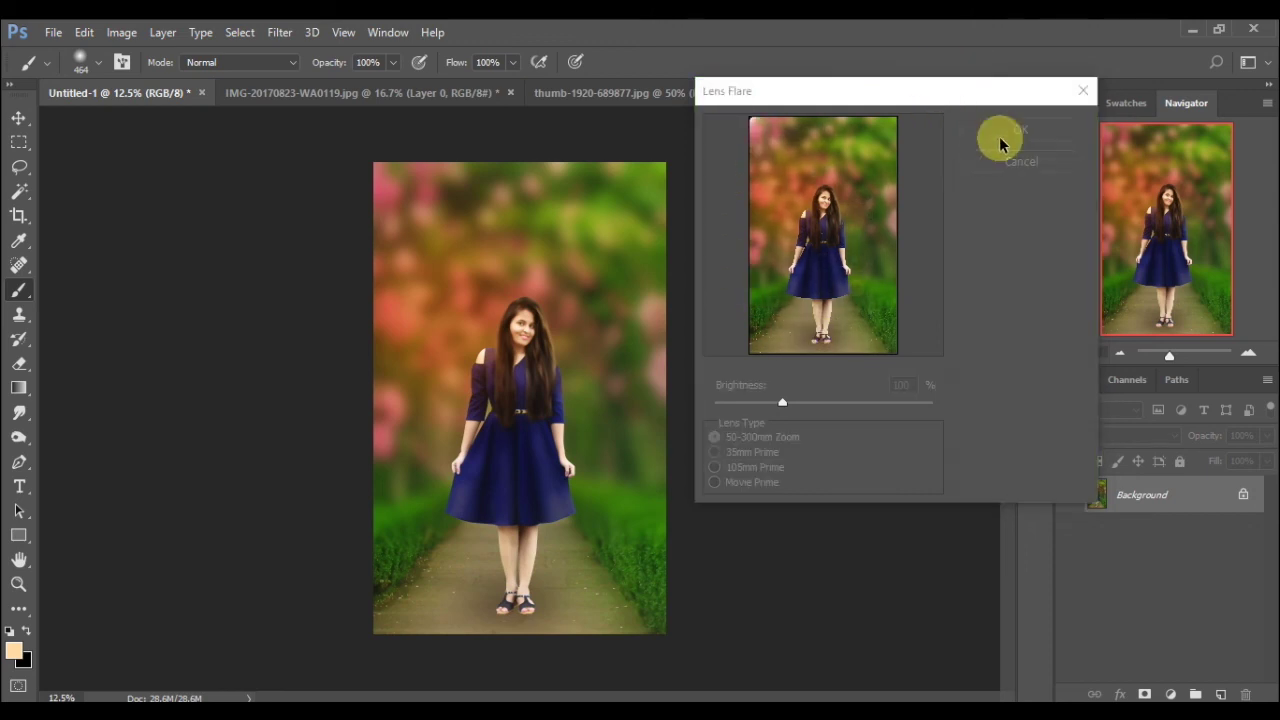
pyautogui.click(662, 300)
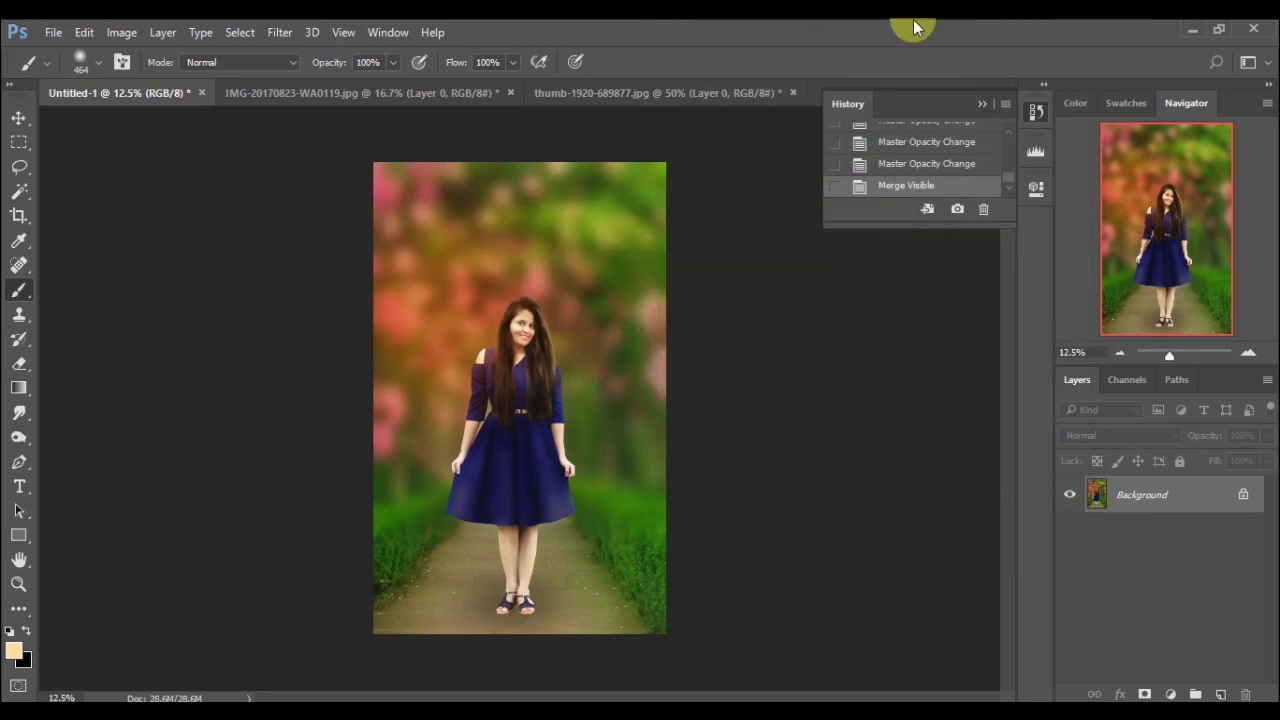
pyautogui.click(982, 104)
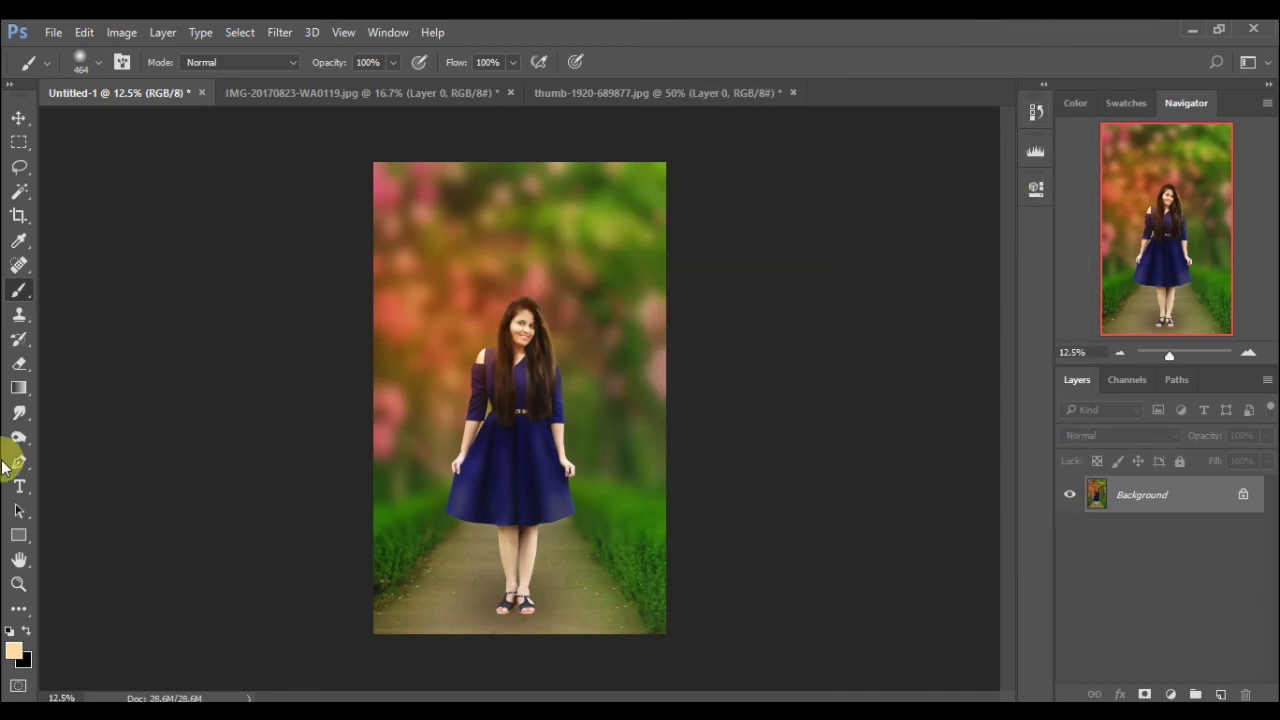
# - Set Canvas Size in Percent to width 100.2 and height 100.3 (new size 28.8M)
pyautogui.click(121, 32)
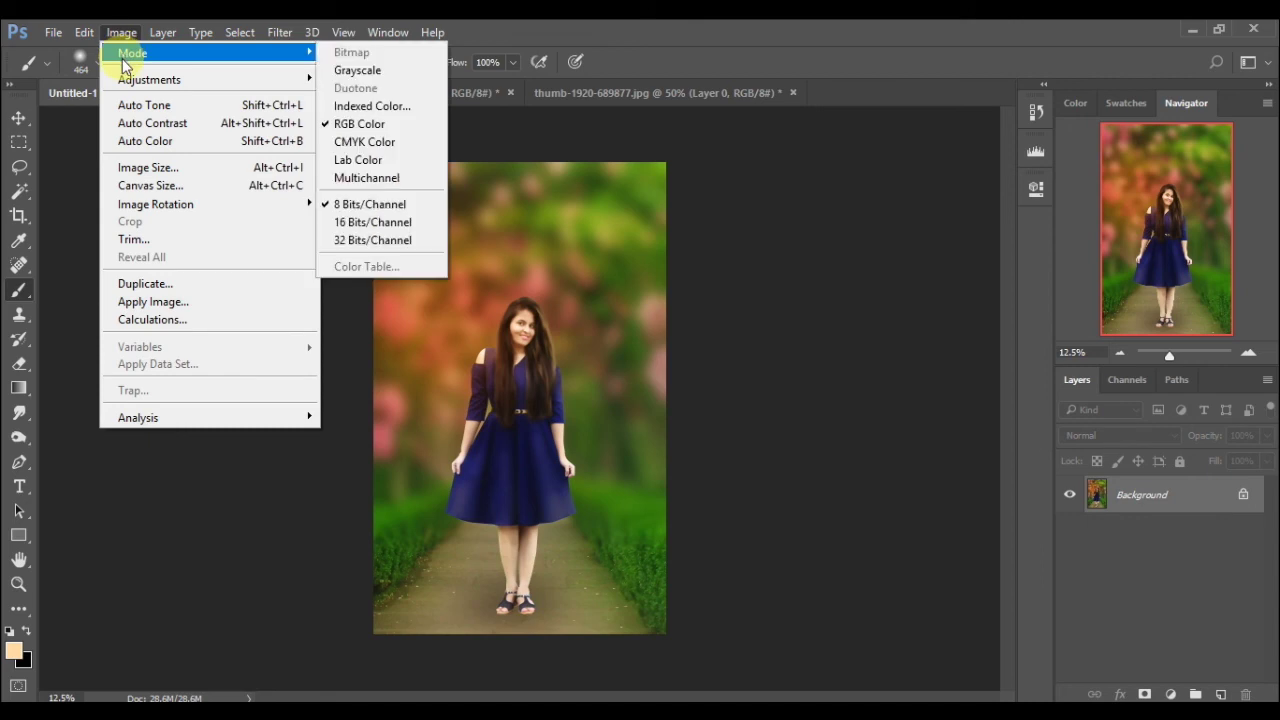
pyautogui.click(127, 184)
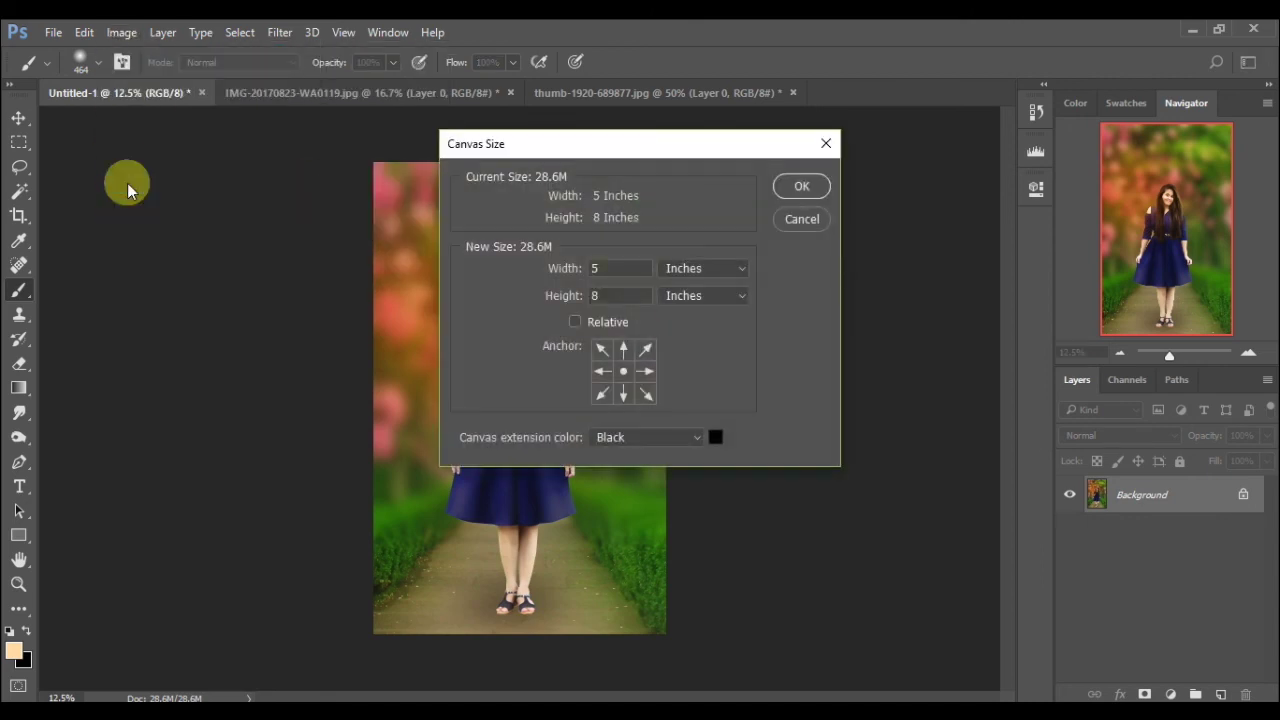
pyautogui.click(682, 273)
pyautogui.click(645, 296)
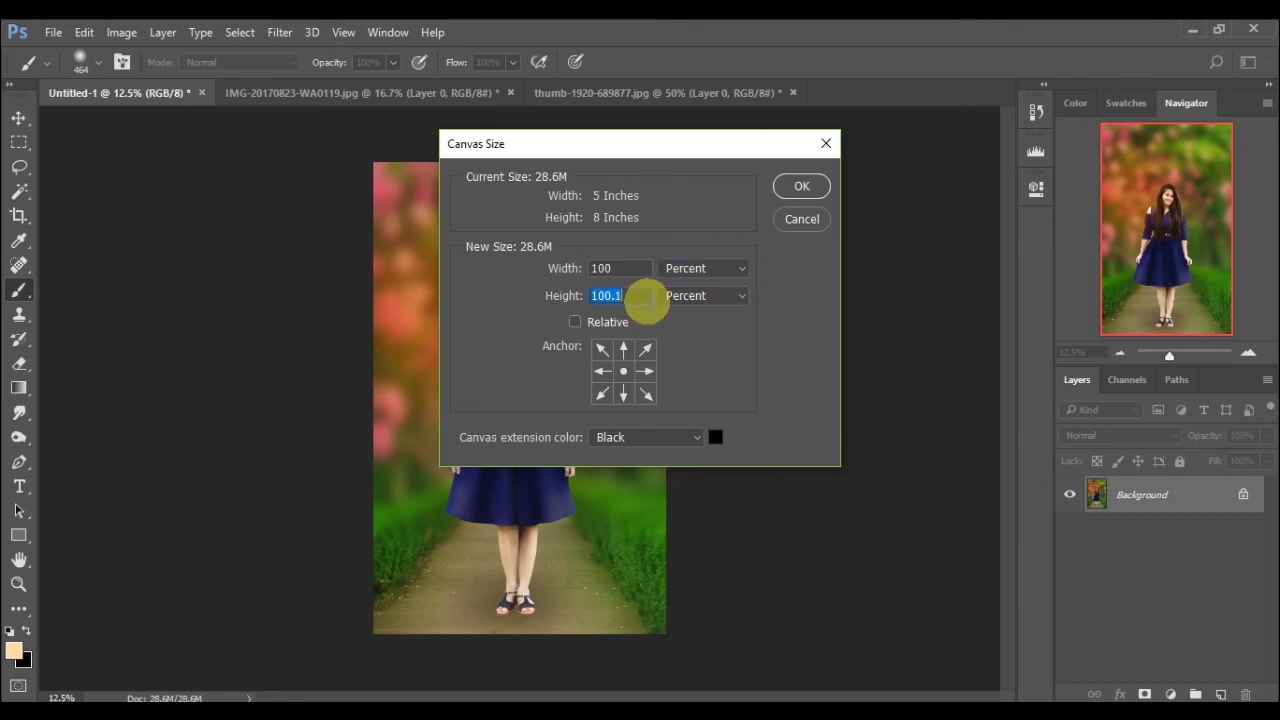
pyautogui.scroll(2, 646, 296)
pyautogui.click(640, 268)
pyautogui.scroll(3, 640, 268)
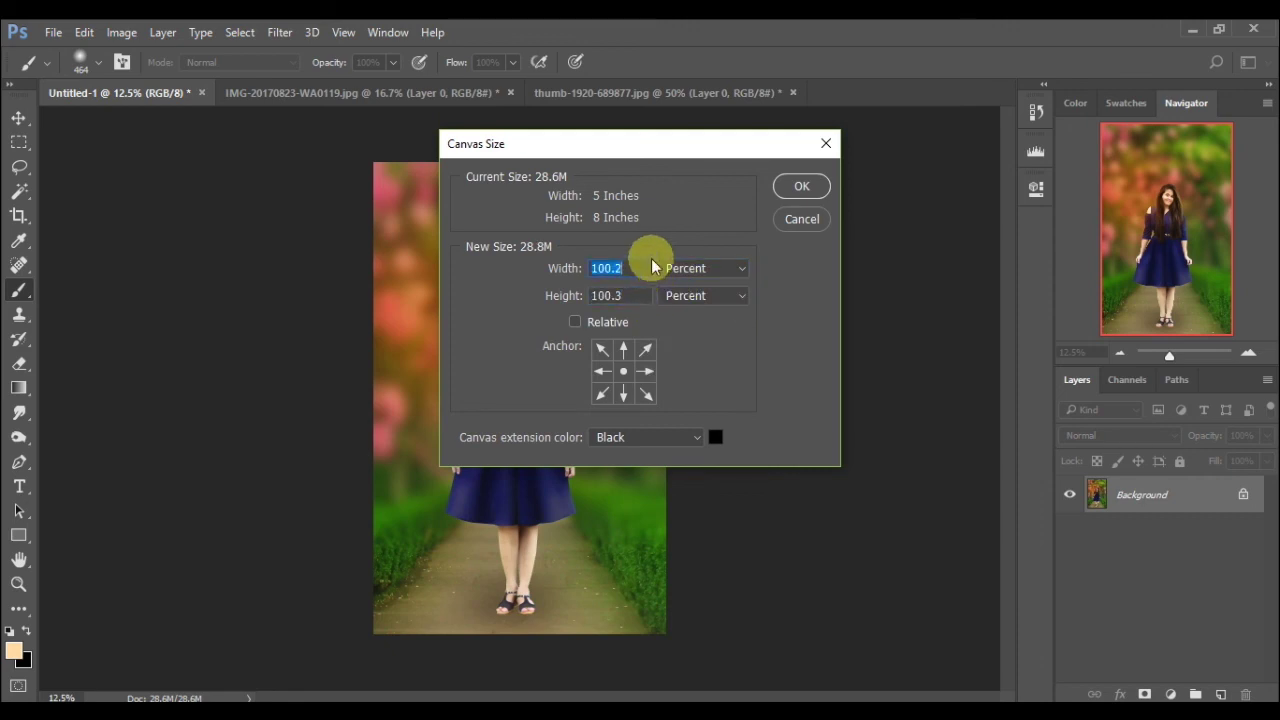